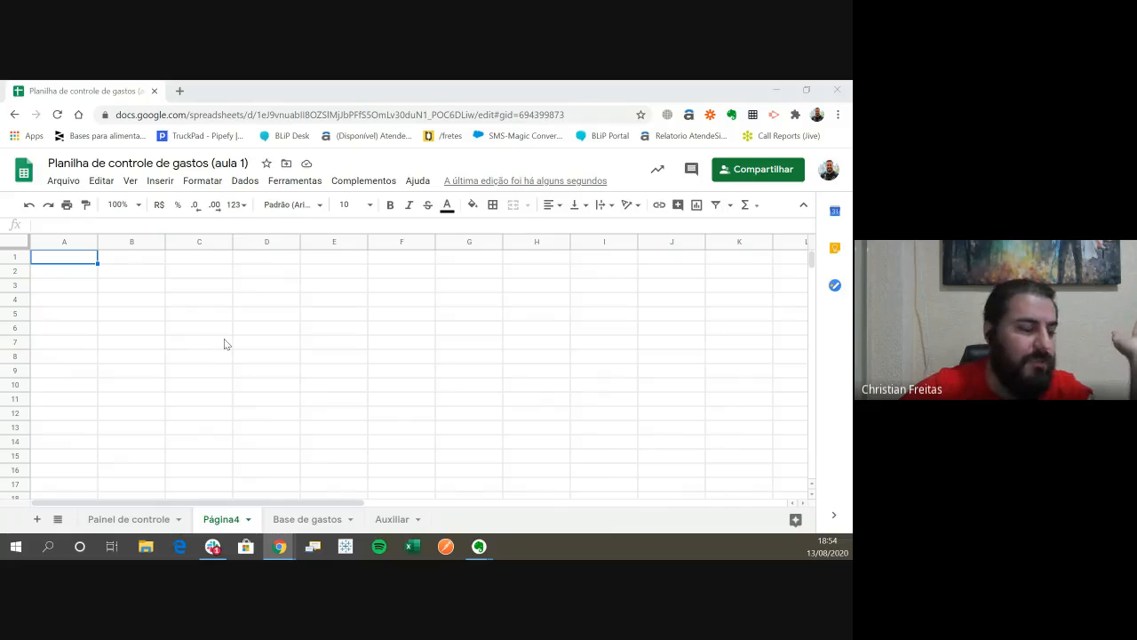
- Enter 1 in A1 and 2 in A2, and extend the number series down to A7
click(149, 259)
key(Left)
text(1)
key(Return)
text(2)
key(Return)
key(Up)
key(Up)
key(shift+Down)
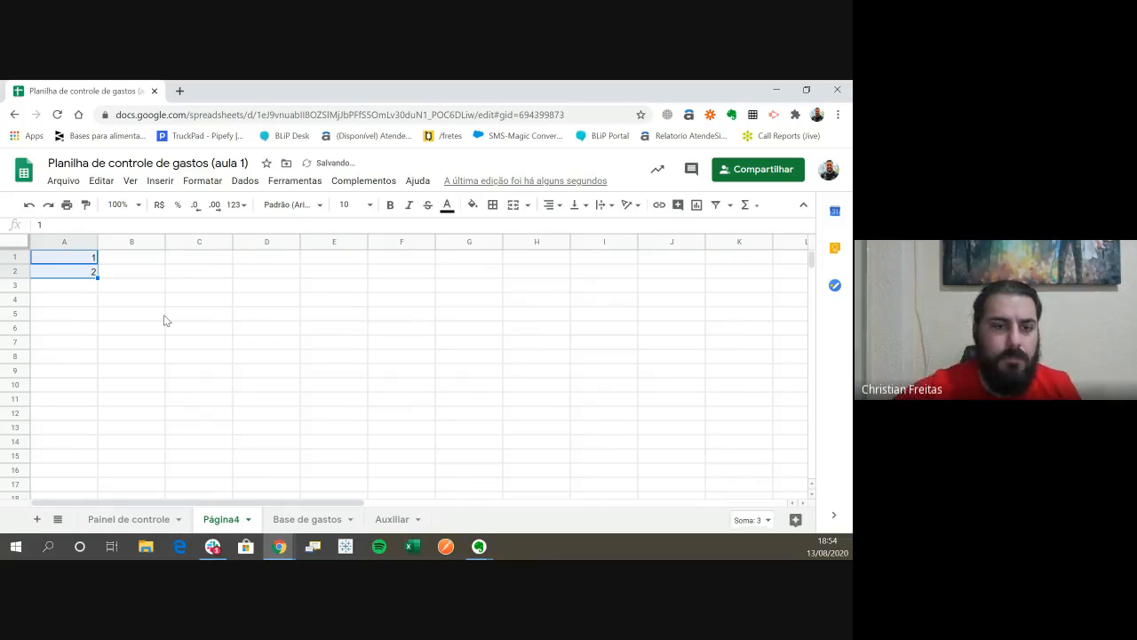
drag(96, 278, 94, 345)
- Enter 654 in B1 and the formula =B1+852 in B2
click(127, 262)
text(654)
key(Return)
text(=B1+)
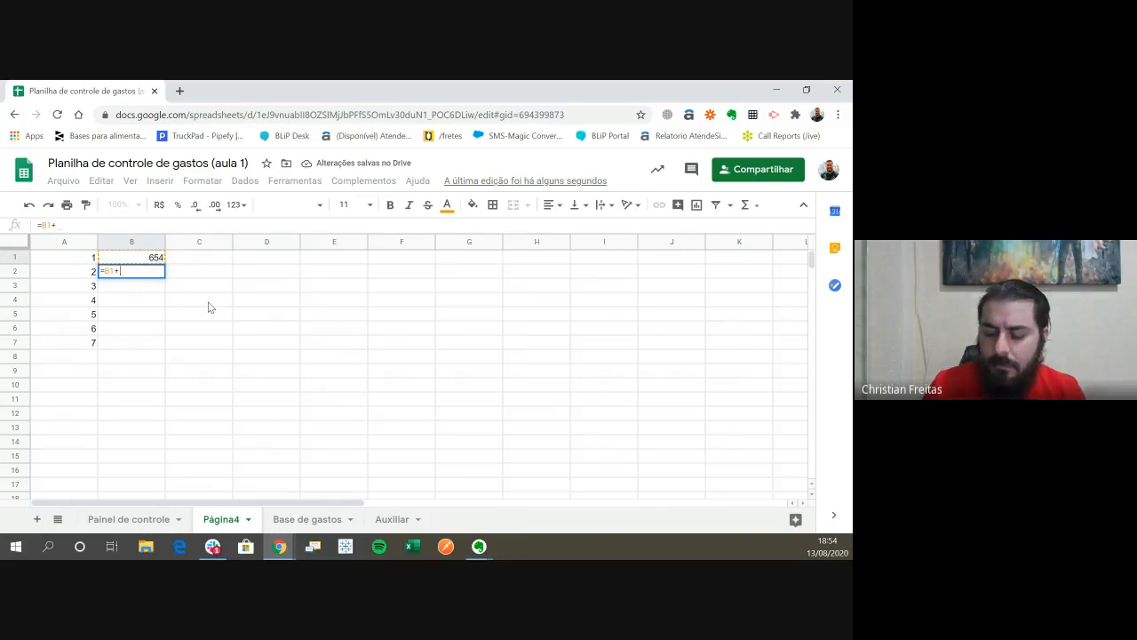
text(852)
key(Return)
key(Up)
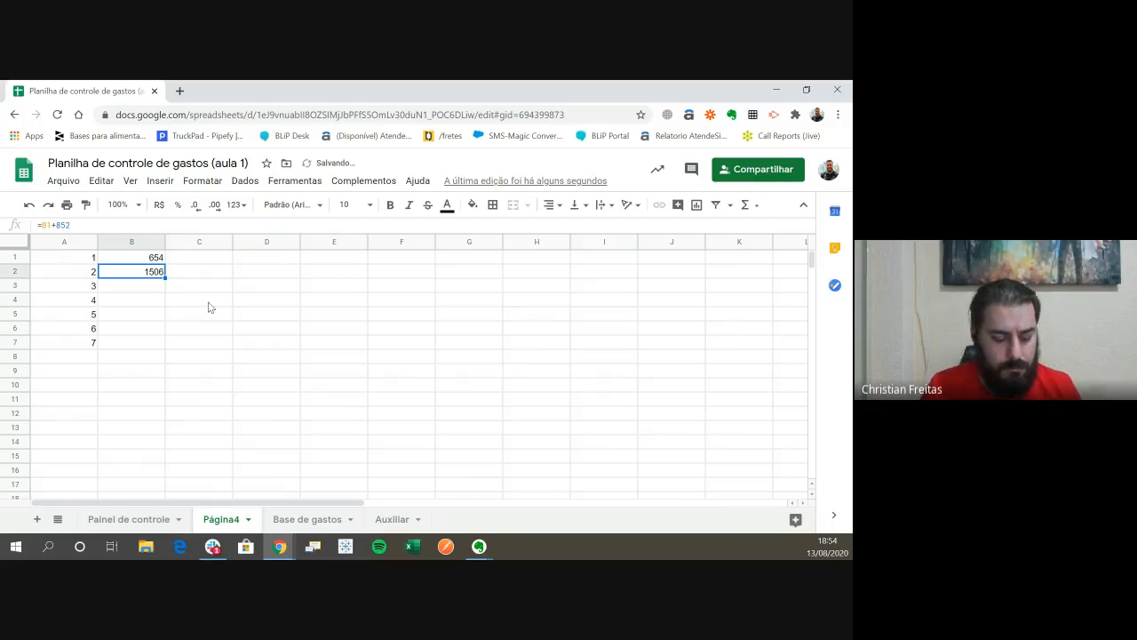
- Copy the formula in B2 down through B7
key(ctrl+c)
key(shift+Down)
key(shift+Down)
key(shift+Down)
key(shift+Down)
key(shift+Down)
key(ctrl+v)
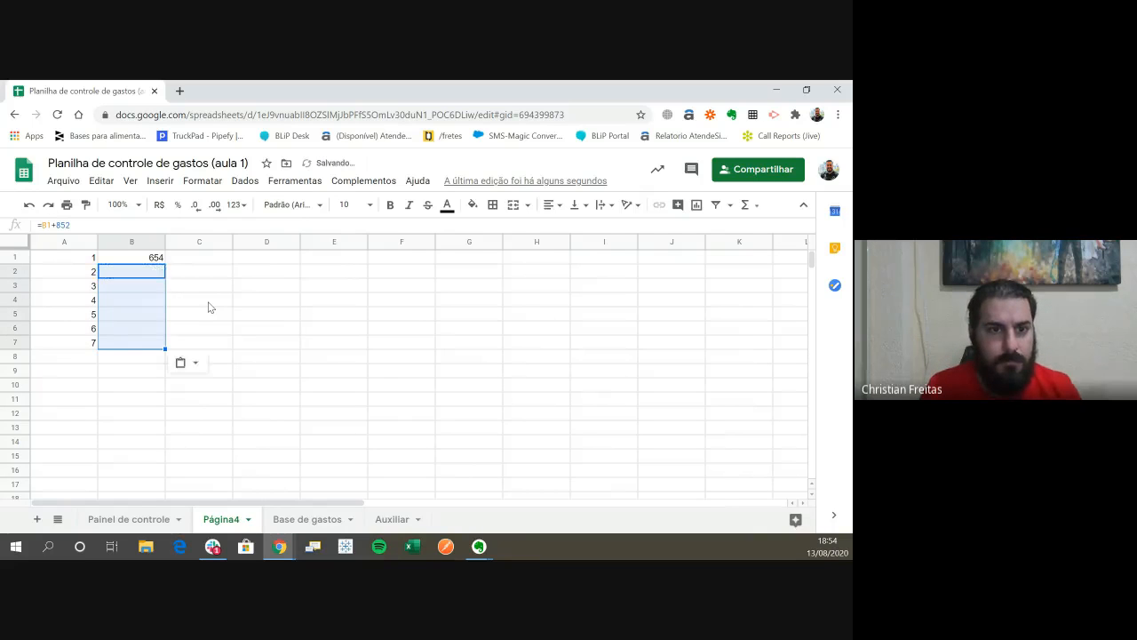
key(Right)
key(Right)
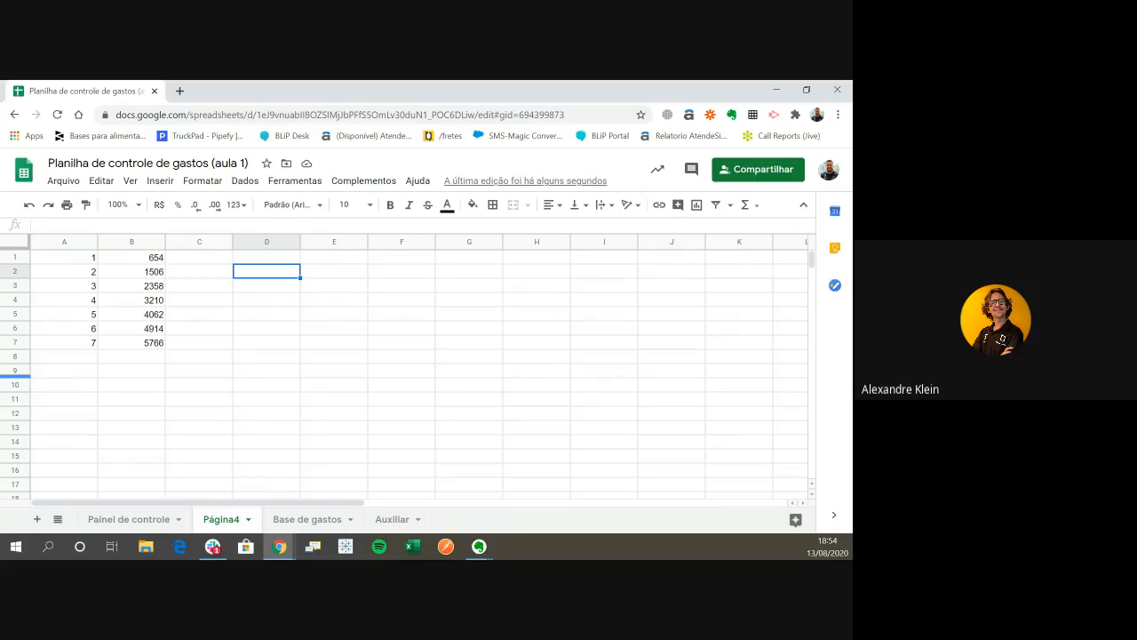
- Review the starting values in columns A and B and the formula in B2
click(159, 260)
click(158, 271)
click(199, 275)
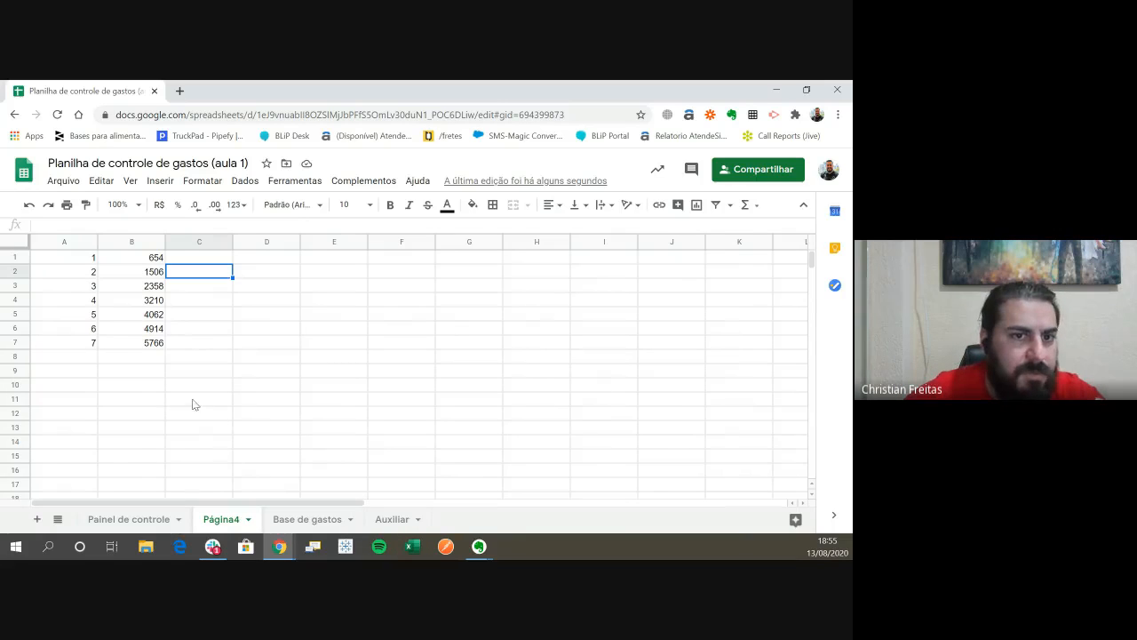
click(90, 258)
click(82, 274)
drag(89, 259, 62, 356)
click(62, 370)
- Extend the number series from A1:A2 down to A8
click(77, 257)
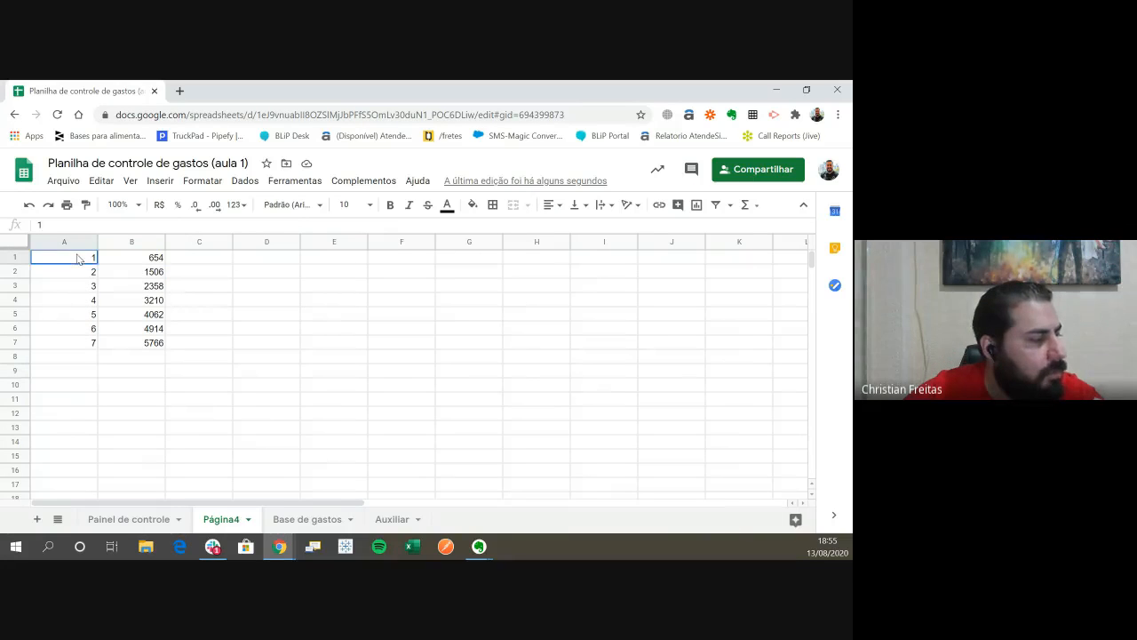
click(78, 272)
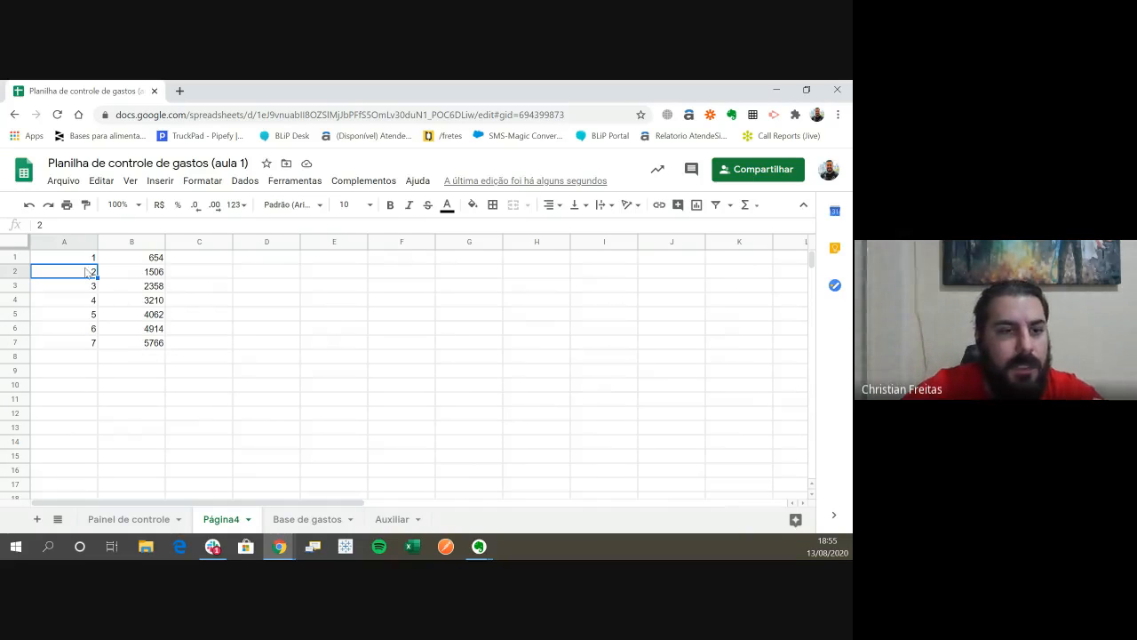
drag(85, 259, 94, 359)
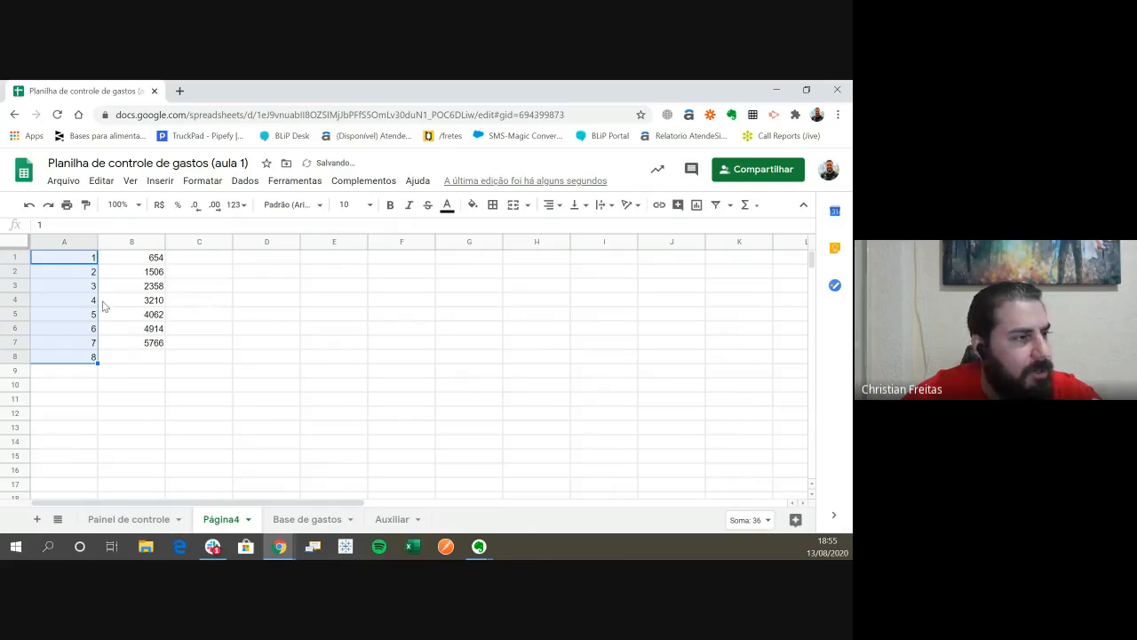
click(174, 391)
- Change the constant in the B2 formula so that it reads =B1+456
click(133, 261)
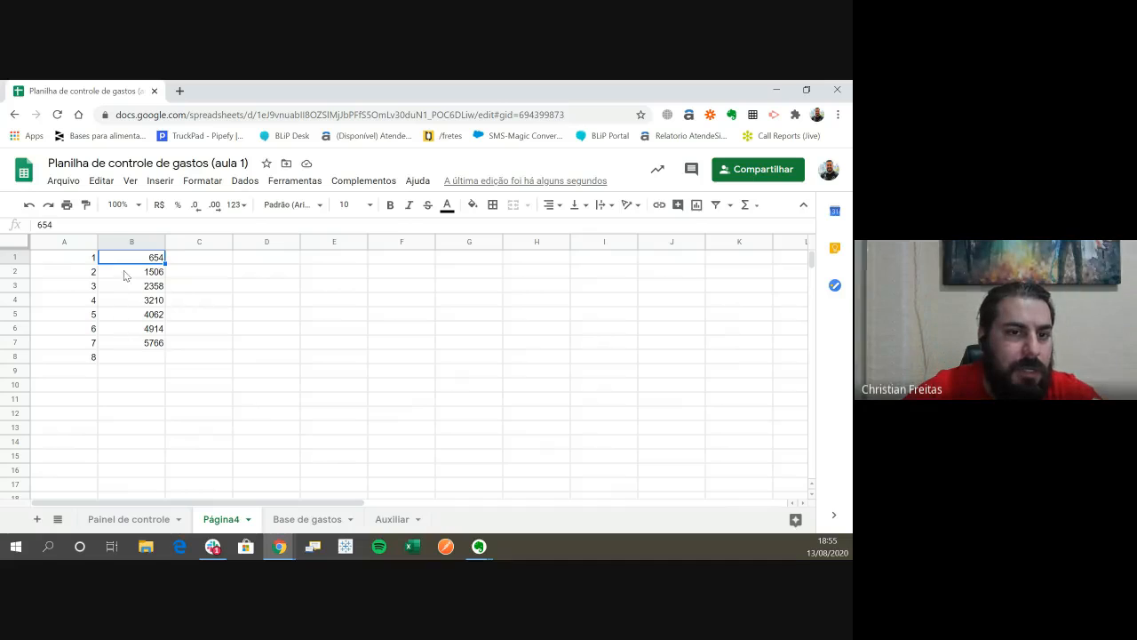
click(125, 271)
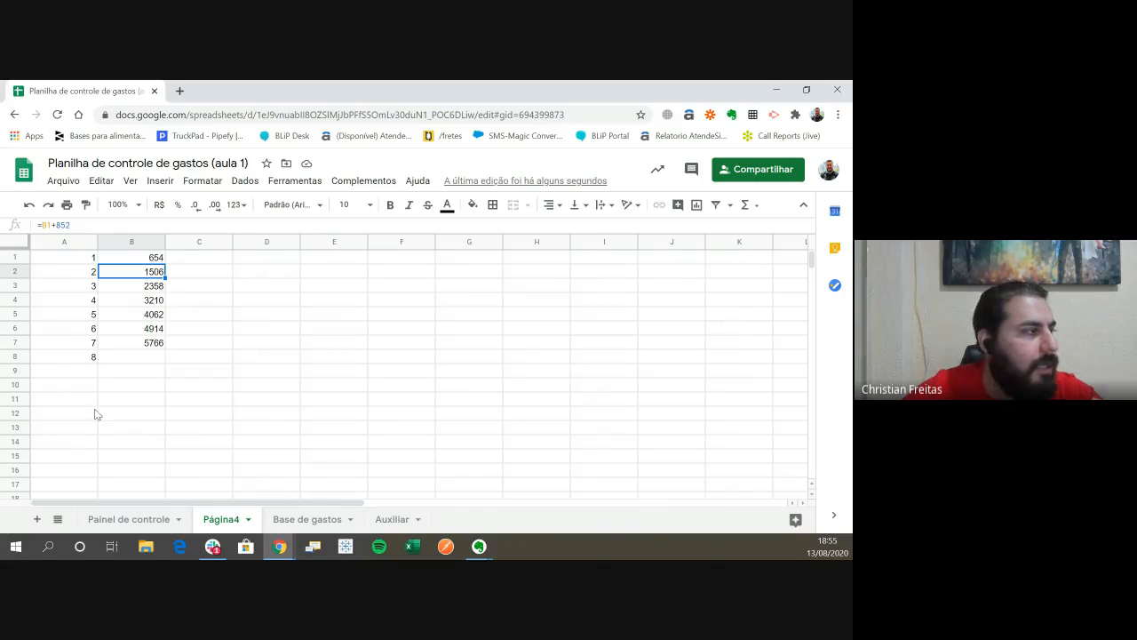
double_click(81, 227)
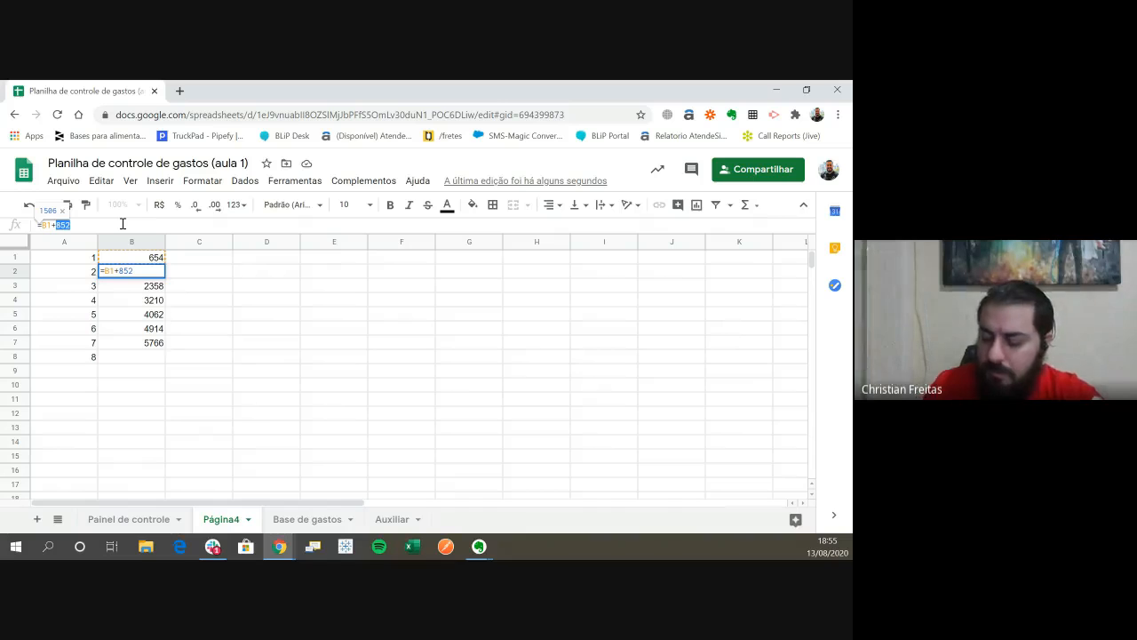
text(456)
key(Return)
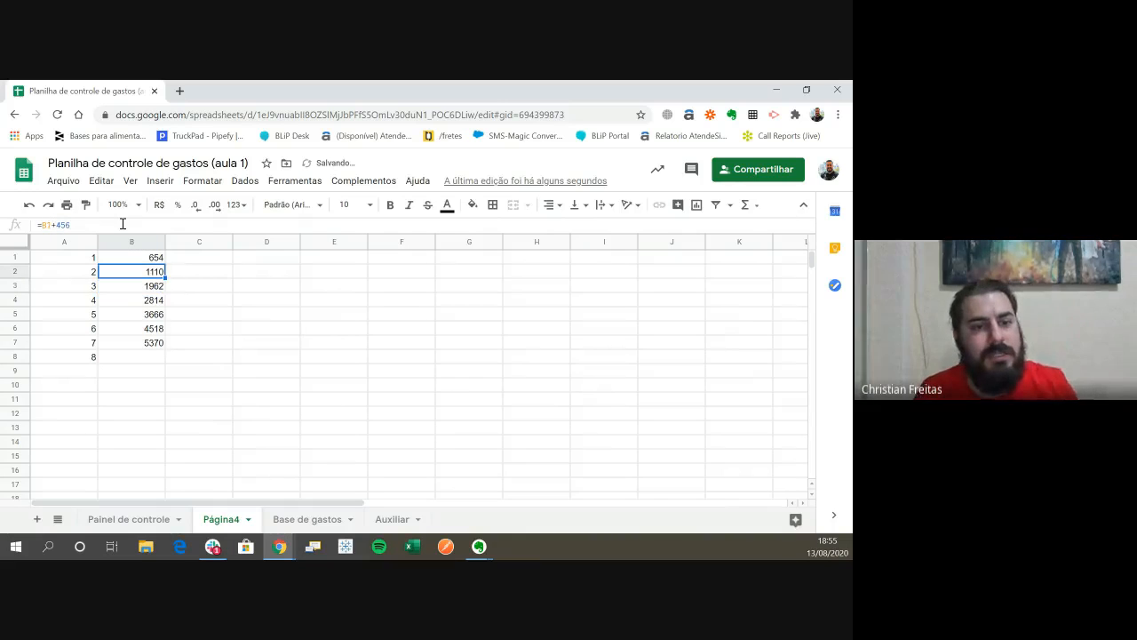
- Check the formulas in column B cell by cell around the edited B2
key(Down)
key(Up)
key(Down)
key(Down)
key(Down)
key(Up)
key(Up)
key(Up)
key(Up)
key(Down)
key(Down)
key(Down)
key(Up)
key(Up)
key(Up)
- Copy the edited B2 formula down through B8
key(ctrl+c)
key(shift+Down)
key(shift+Down)
key(shift+Down)
key(shift+Down)
key(shift+Down)
key(shift+Down)
key(ctrl+v)
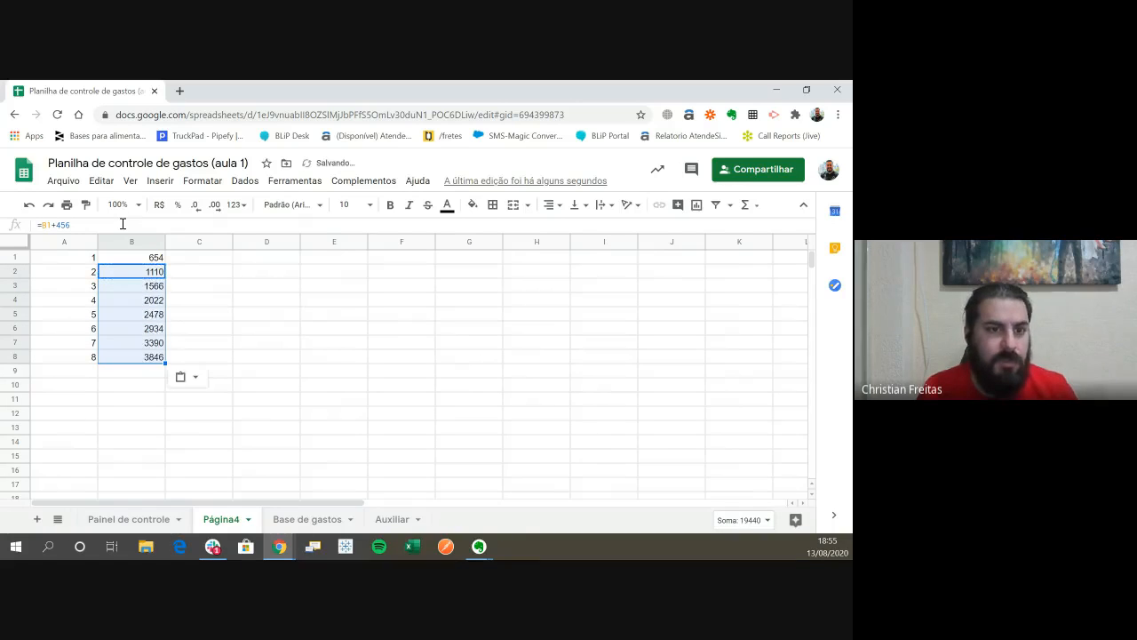
key(Down)
key(Right)
key(Right)
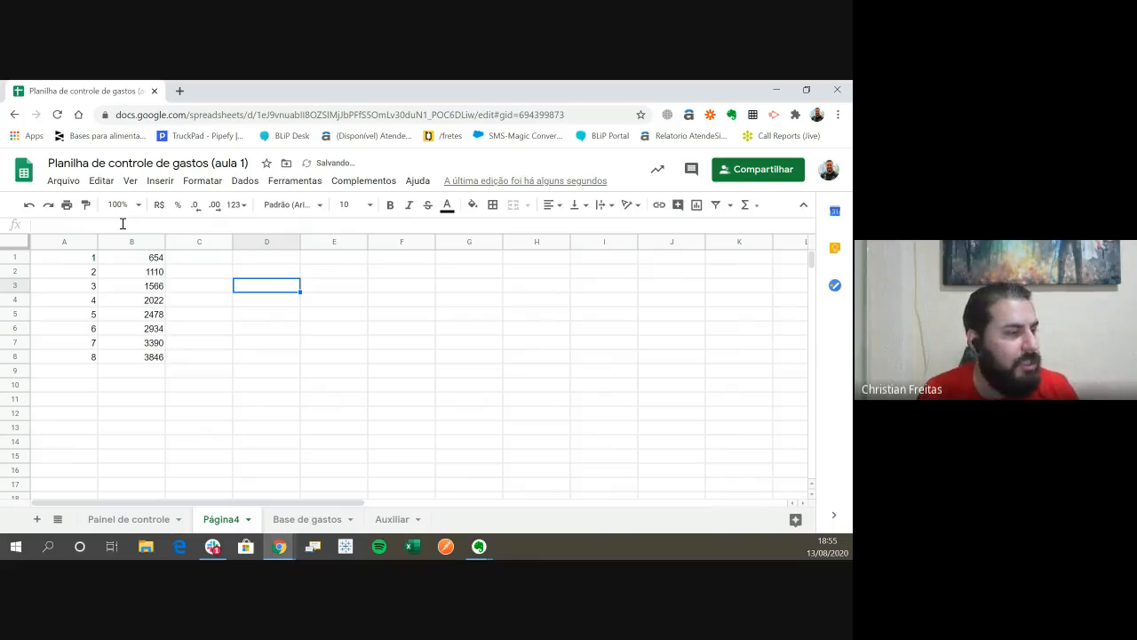
- Enter the letters a, s, d and f in cells C1 to C4
key(Up)
key(Up)
key(Down)
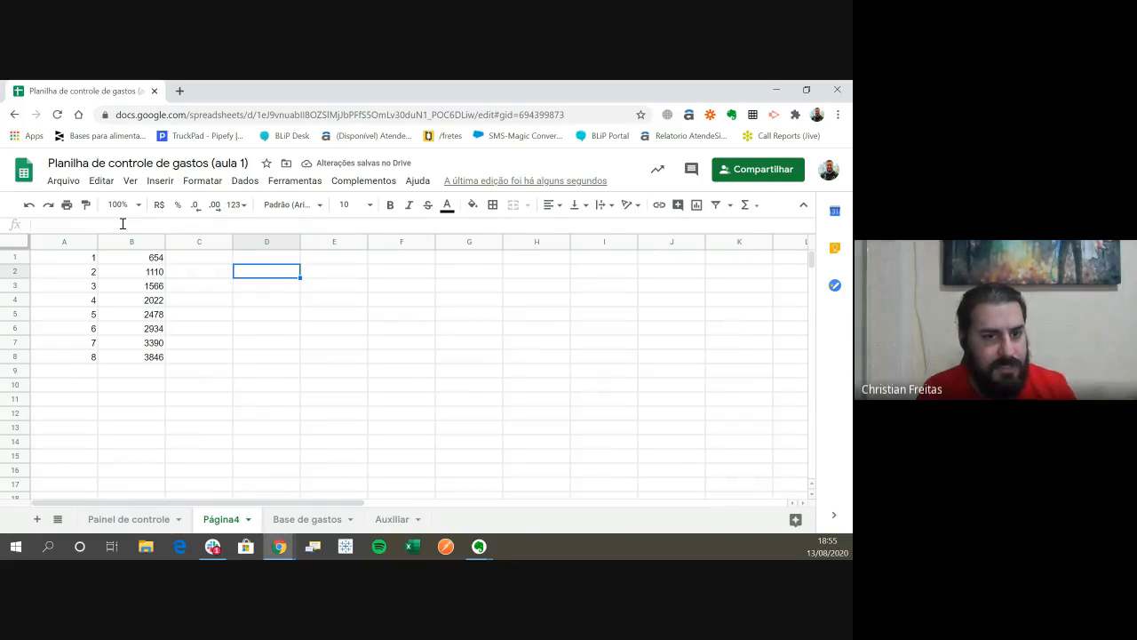
key(Up)
key(Left)
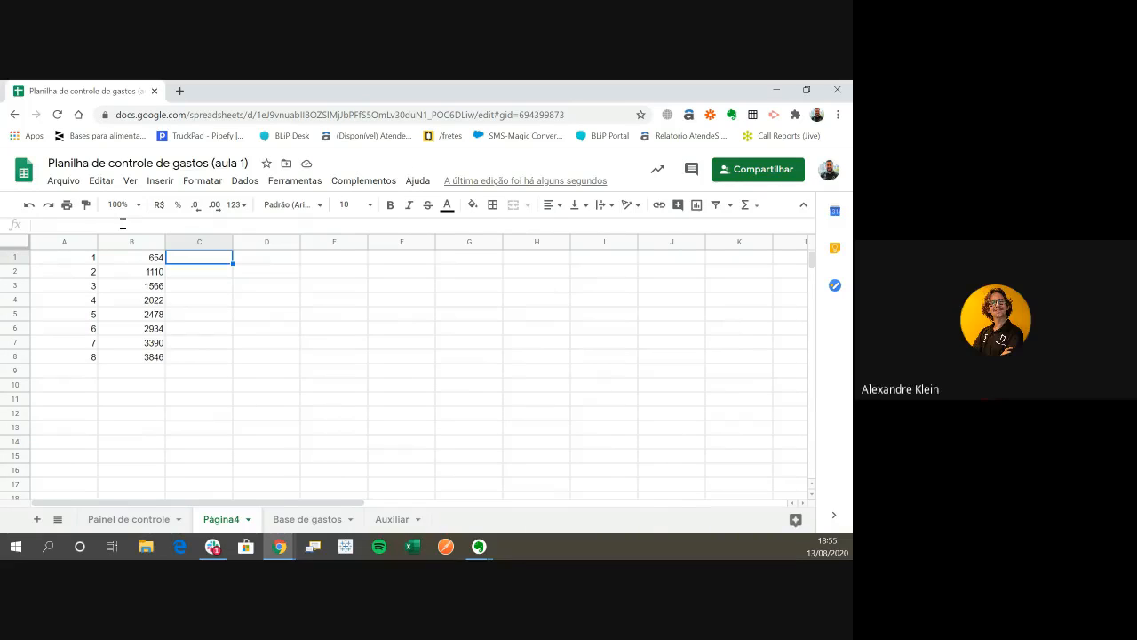
text(a)
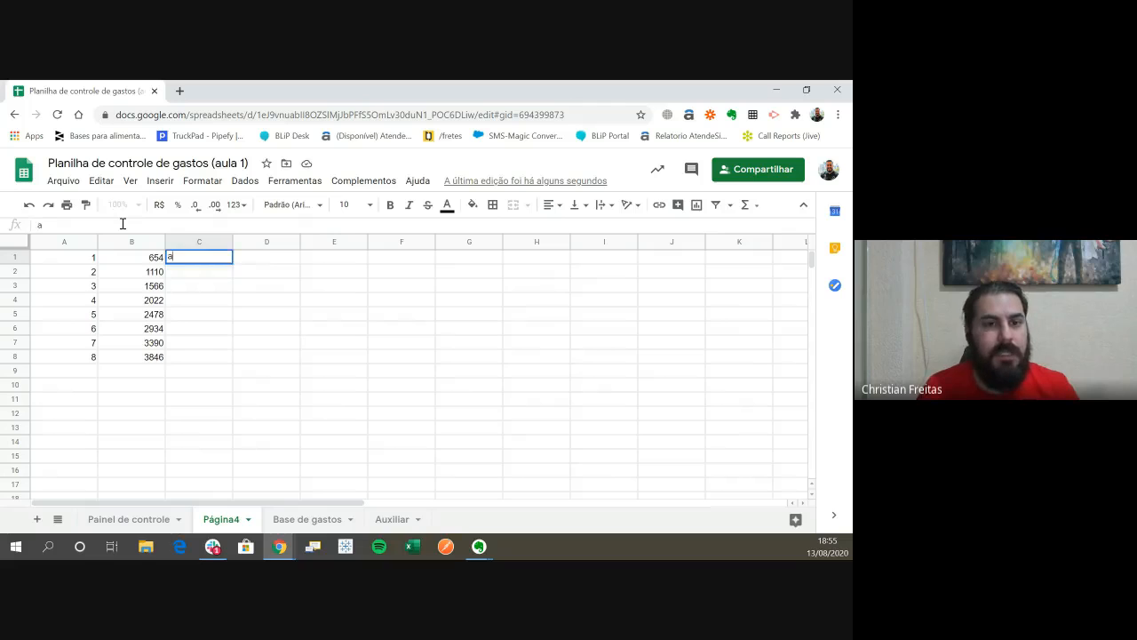
key(Return)
text(s)
key(Return)
text(d)
key(Return)
text(f)
key(Return)
- Try to autofill column C down to C8 from C1 alone, and undo that fill
key(Up)
key(Up)
key(Up)
key(Up)
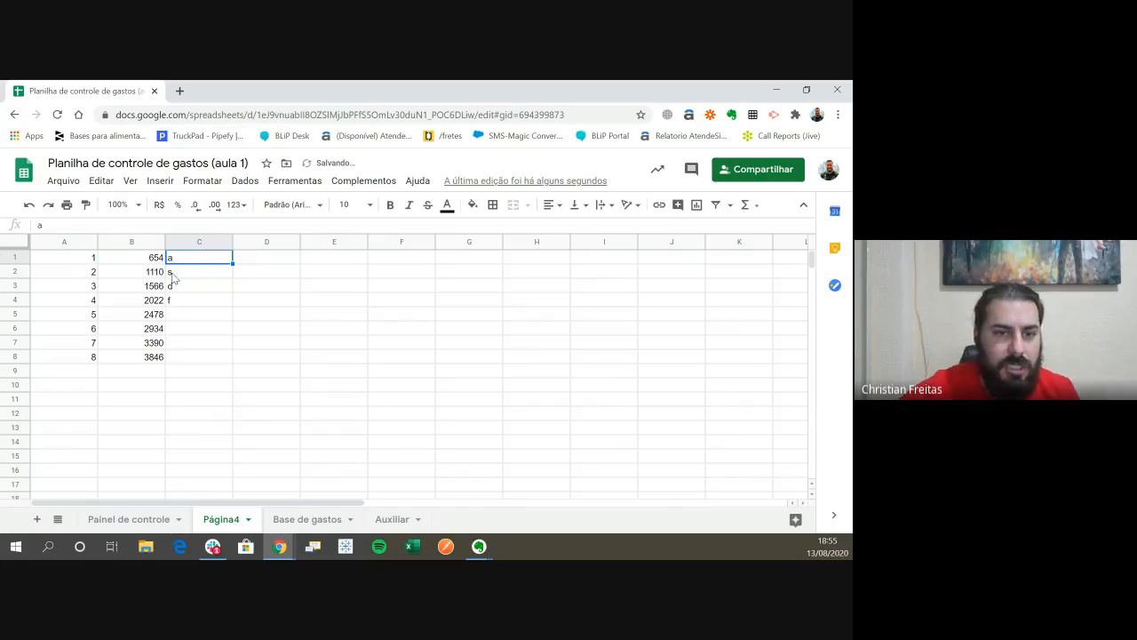
drag(232, 264, 231, 360)
key(ctrl+z)
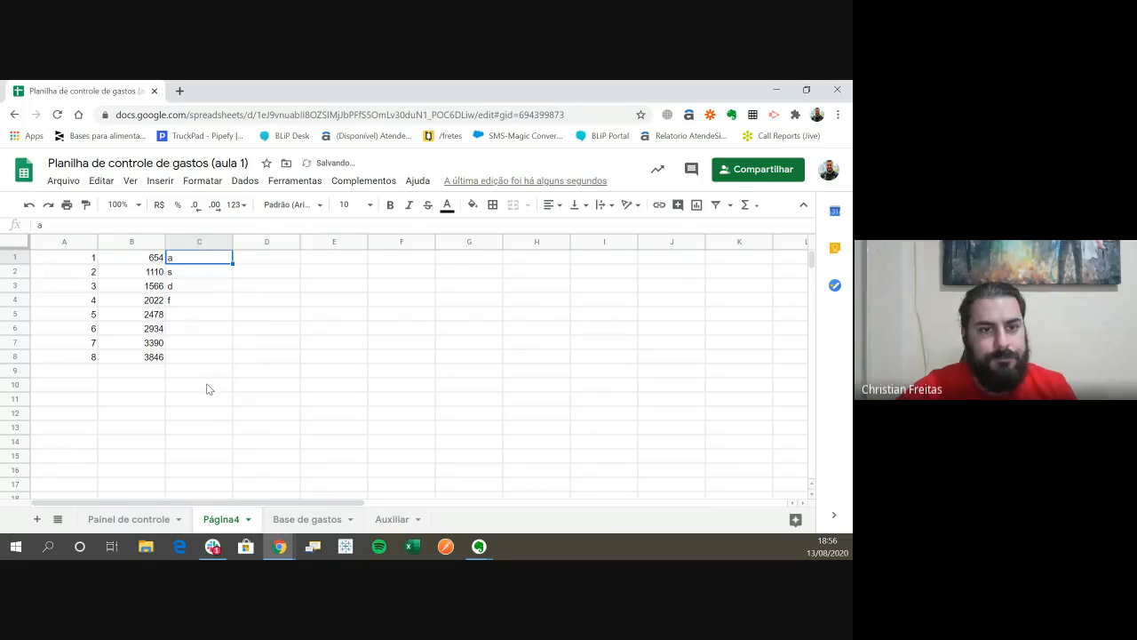
- Autofill the four-letter pattern in C1:C4 down to C8
drag(214, 259, 229, 359)
click(266, 370)
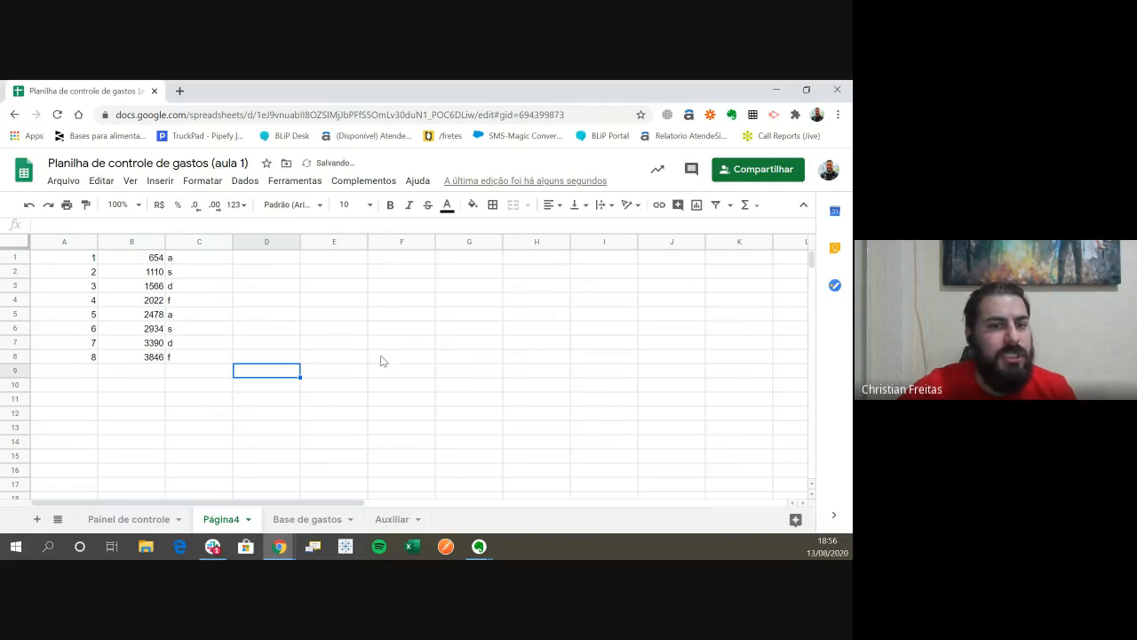
- Start a =soma formula in D1, browse the suggested functions and their descriptions, and discard the entry
key(ctrl+Up)
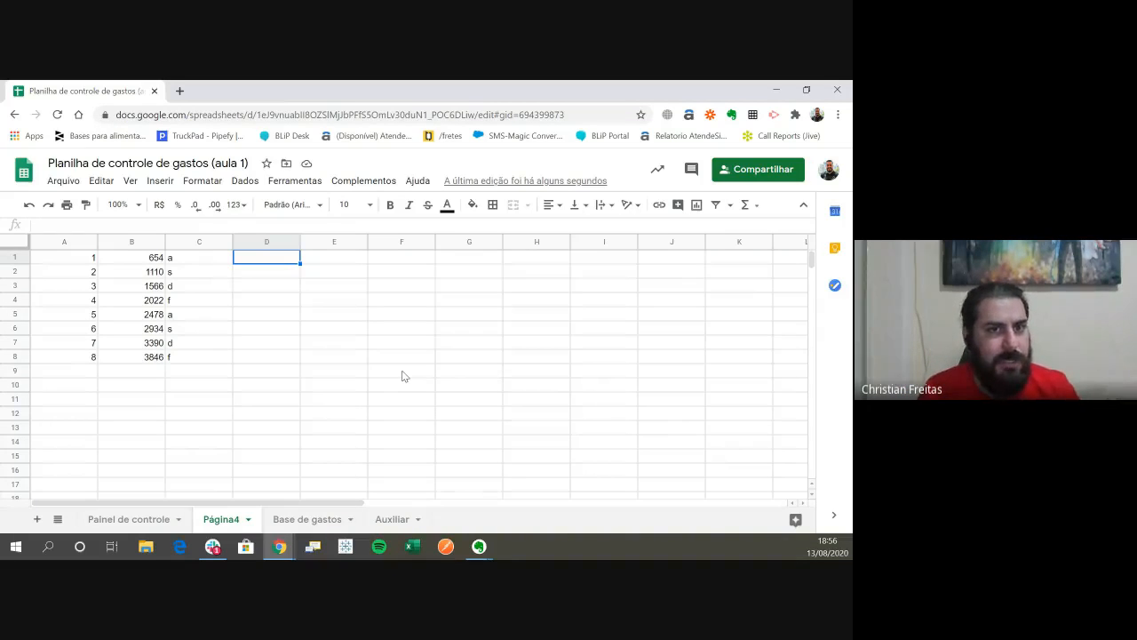
text(=)
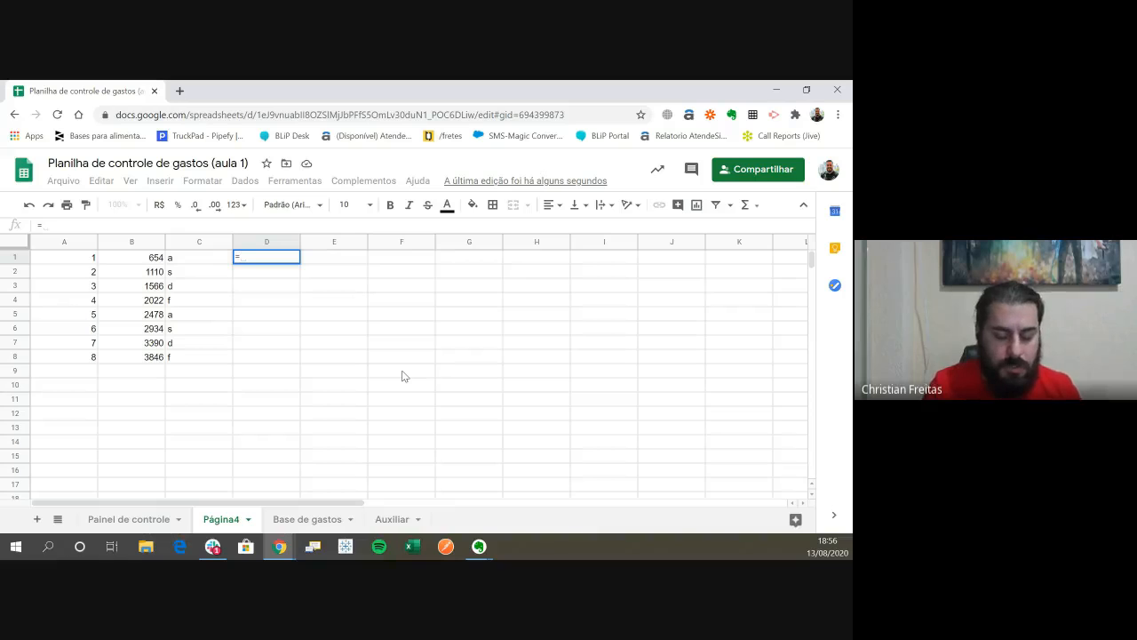
text(soma)
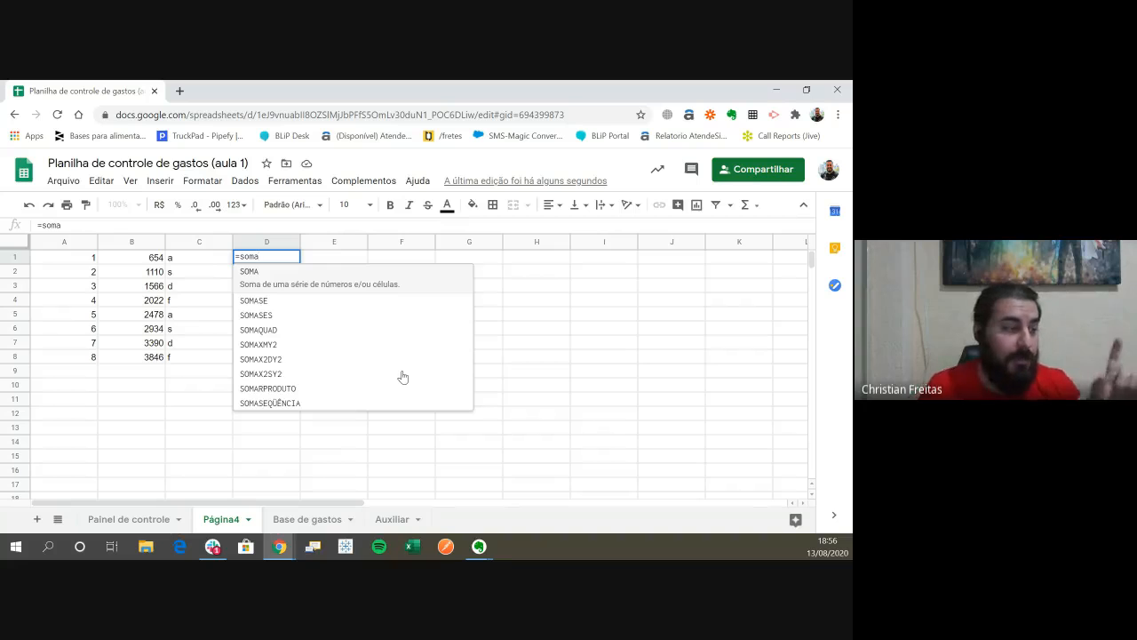
key(Down)
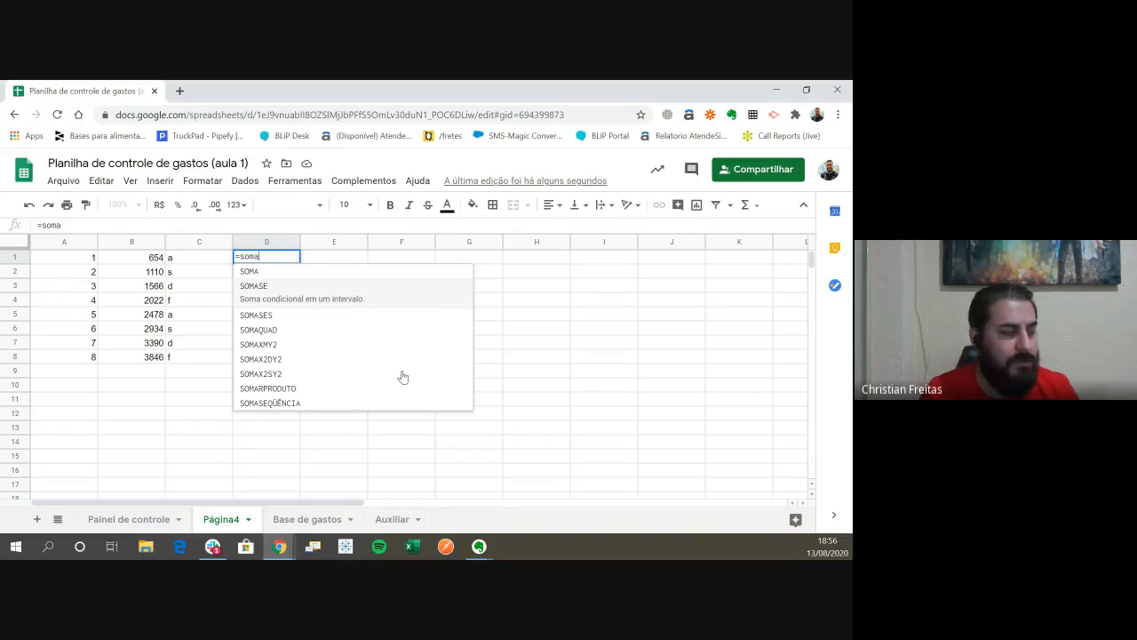
key(Down)
key(Down)
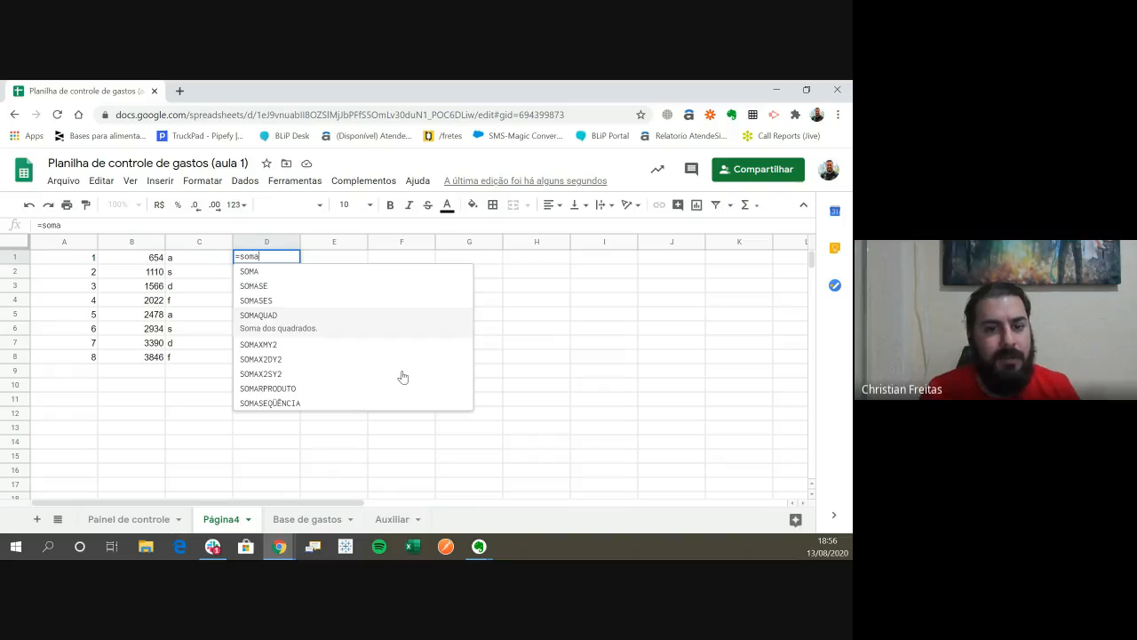
key(Up)
key(Down)
key(Up)
key(Up)
key(Down)
key(Down)
key(Down)
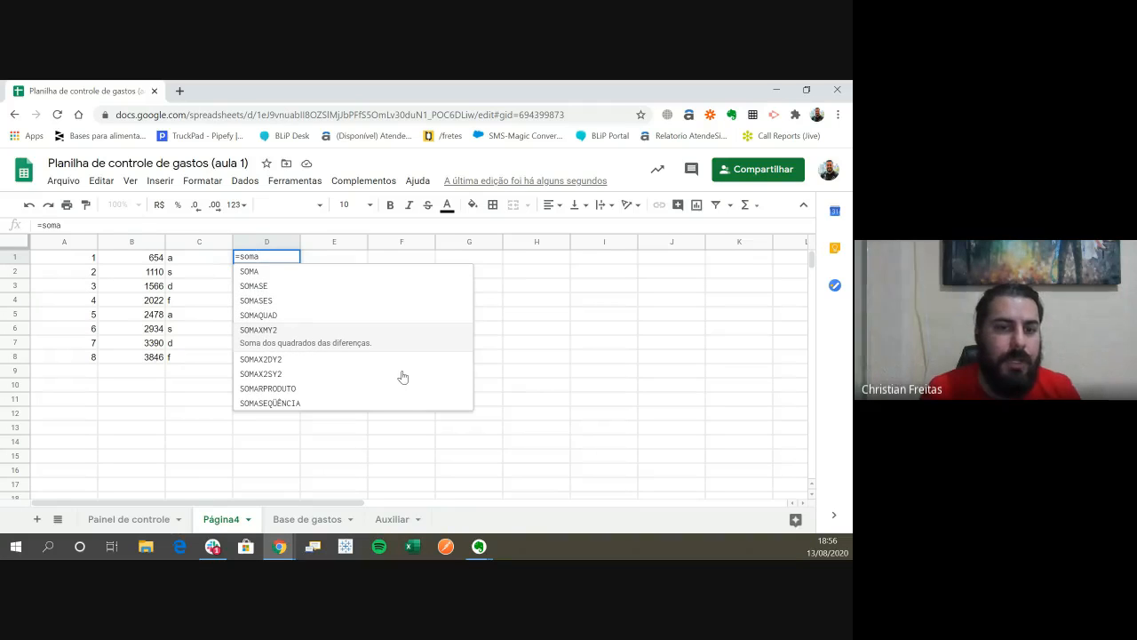
key(Down)
key(Down)
key(Down)
key(Down)
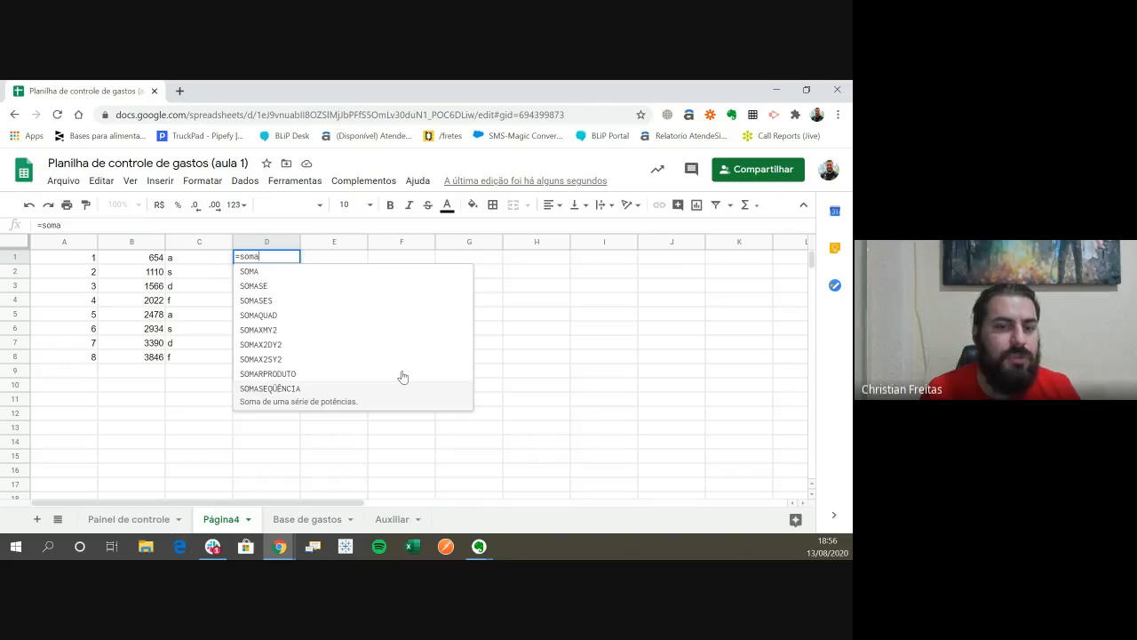
key(Up)
key(Up)
key(Down)
key(Down)
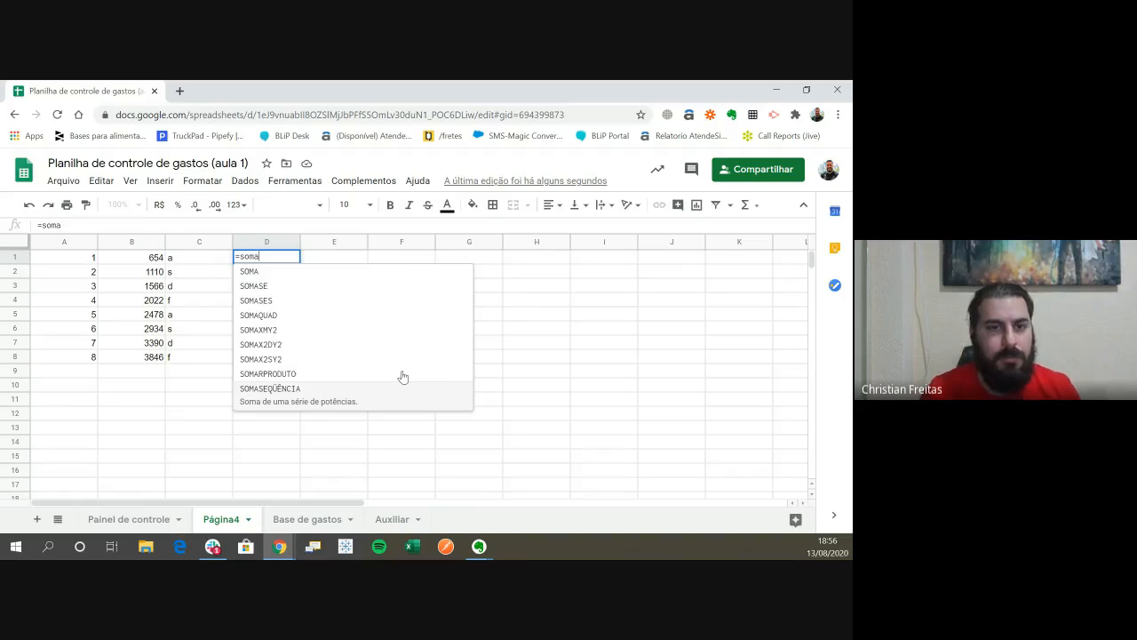
key(Escape)
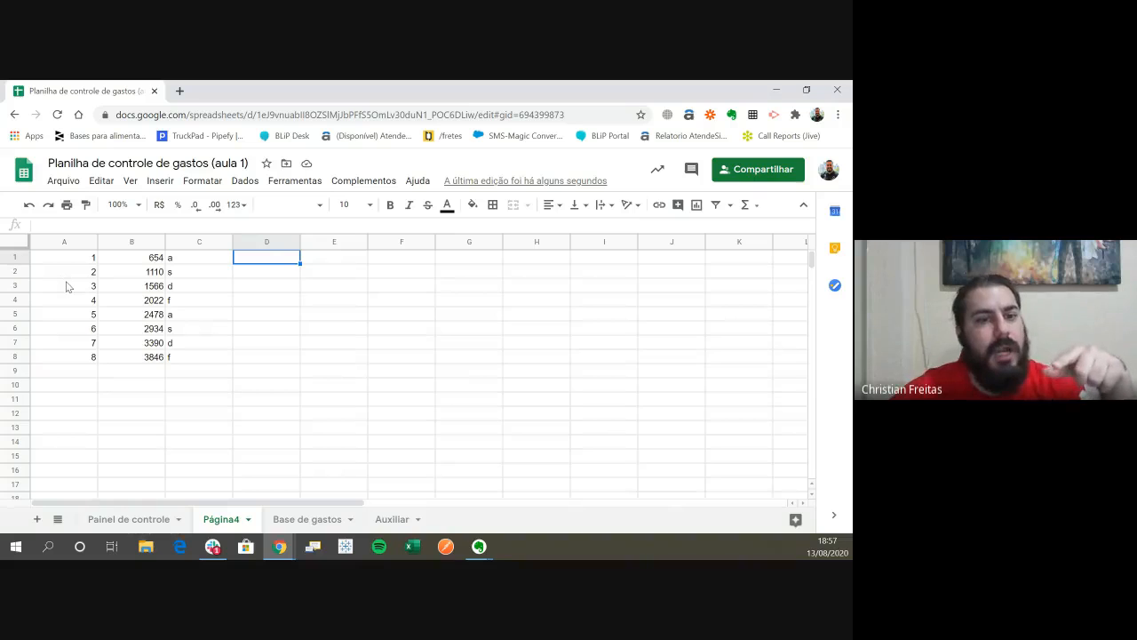
click(161, 182)
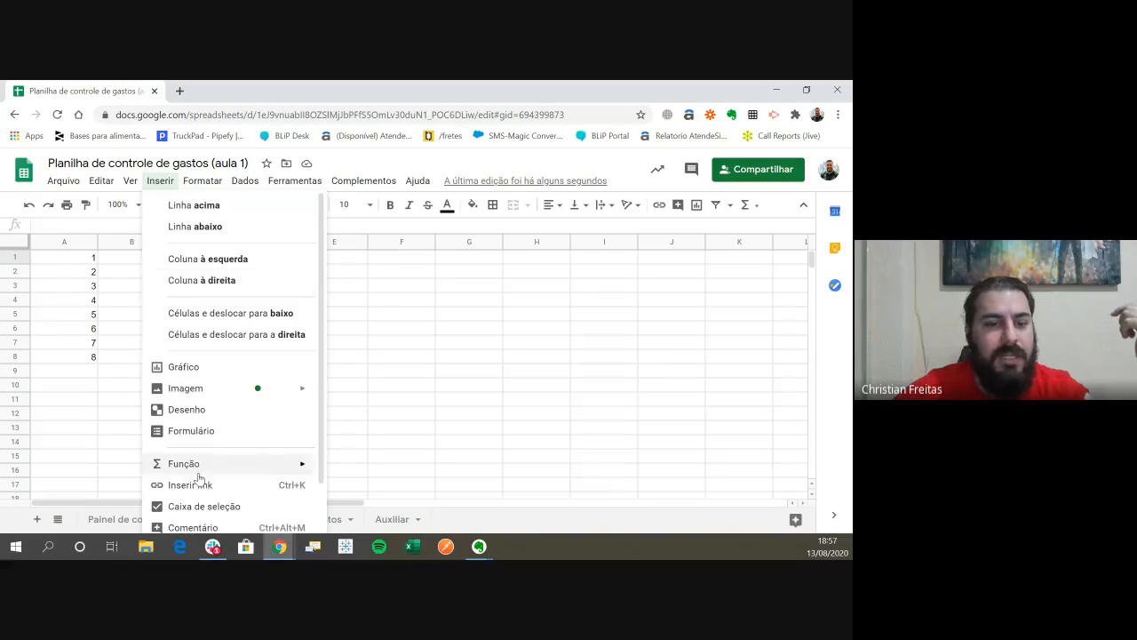
click(404, 327)
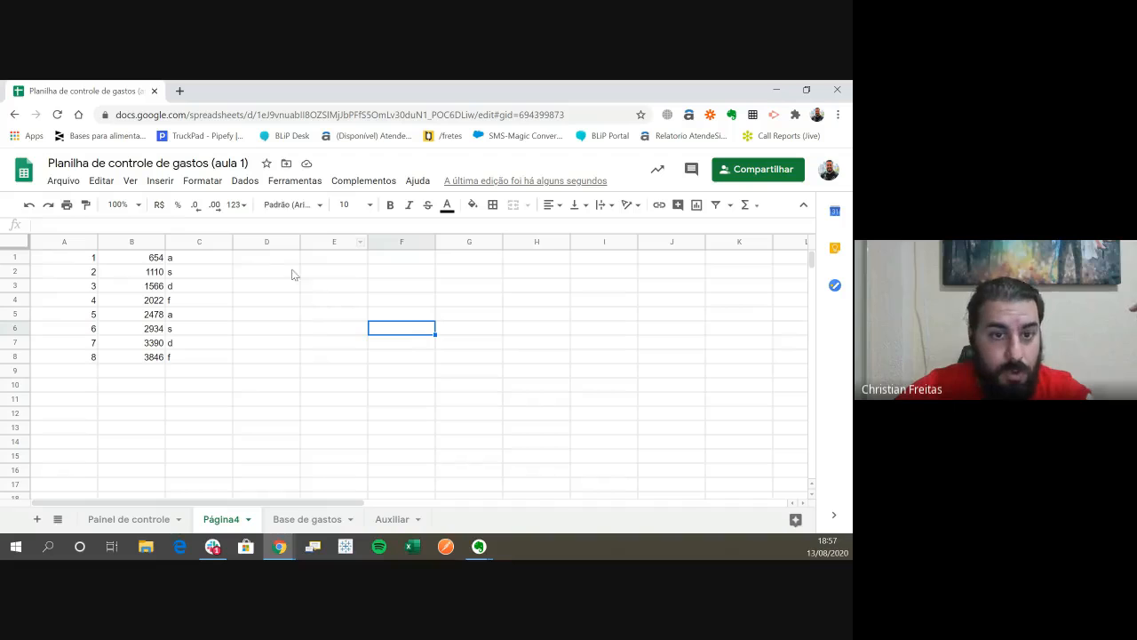
- Narrow column D to a little over half its width
click(281, 259)
click(307, 258)
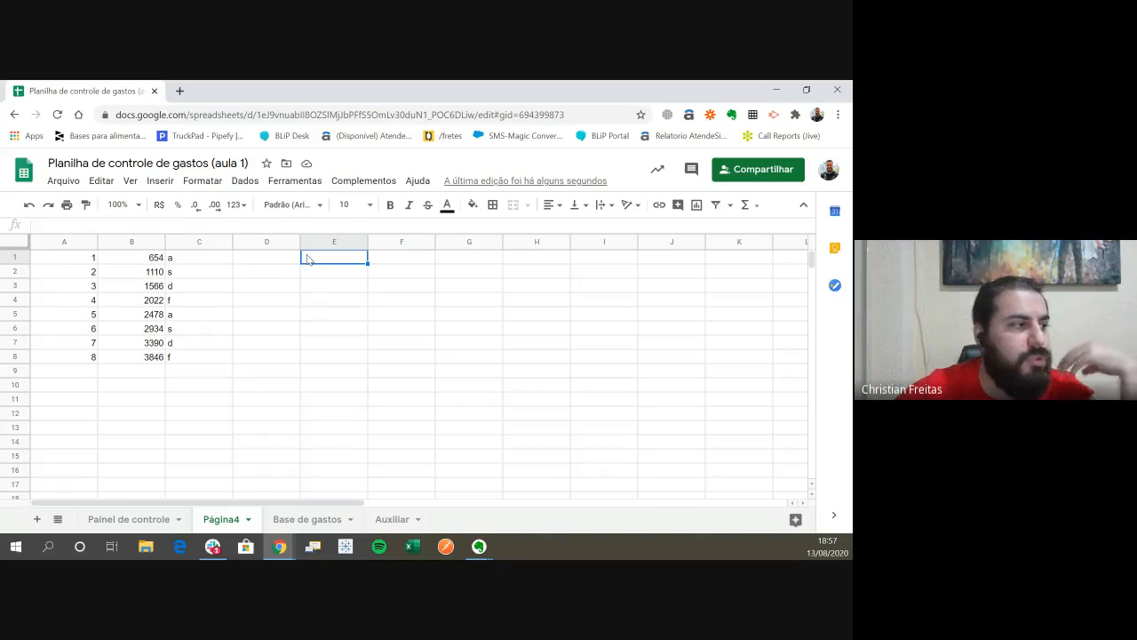
drag(299, 246, 274, 246)
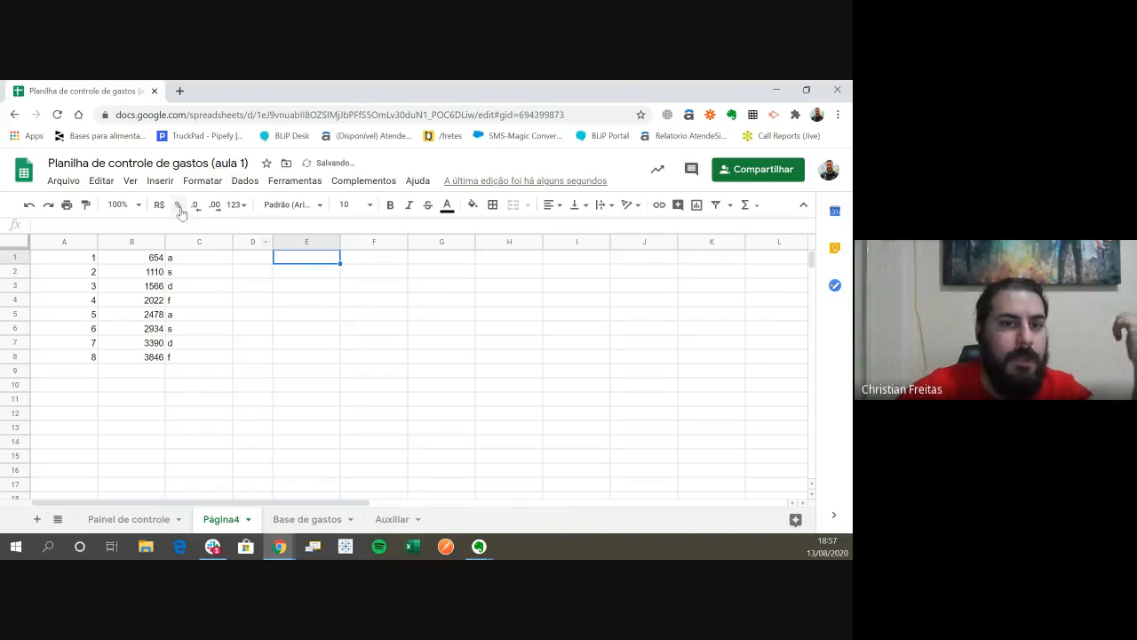
- Examine the insertable function categories from the complete list through database and date functions to the financial ones
click(159, 181)
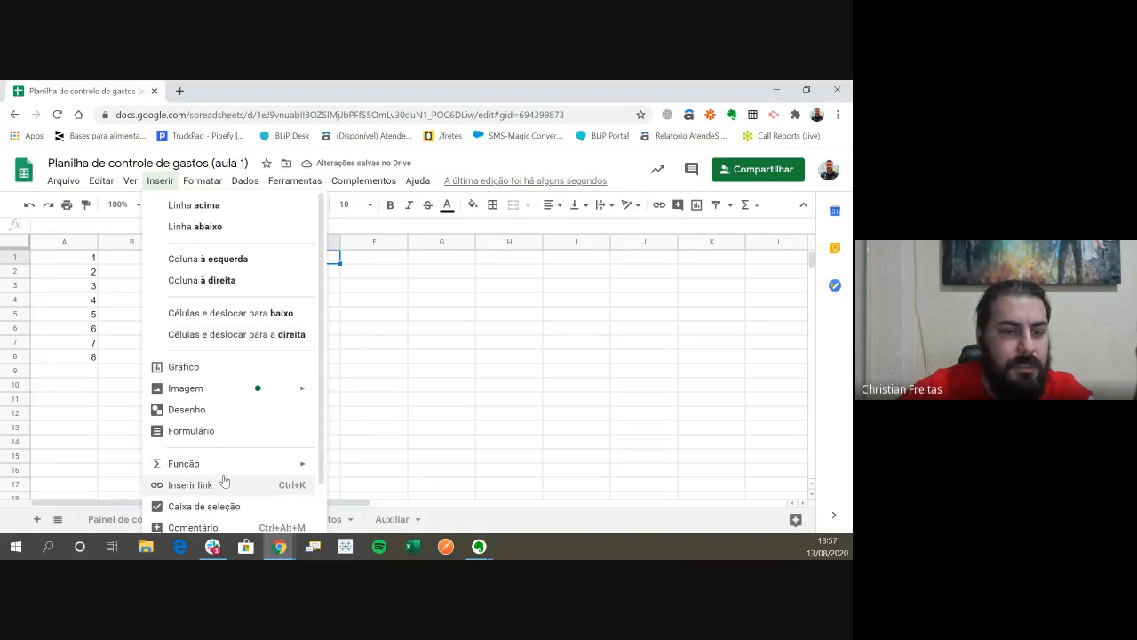
mouse_move(227, 472)
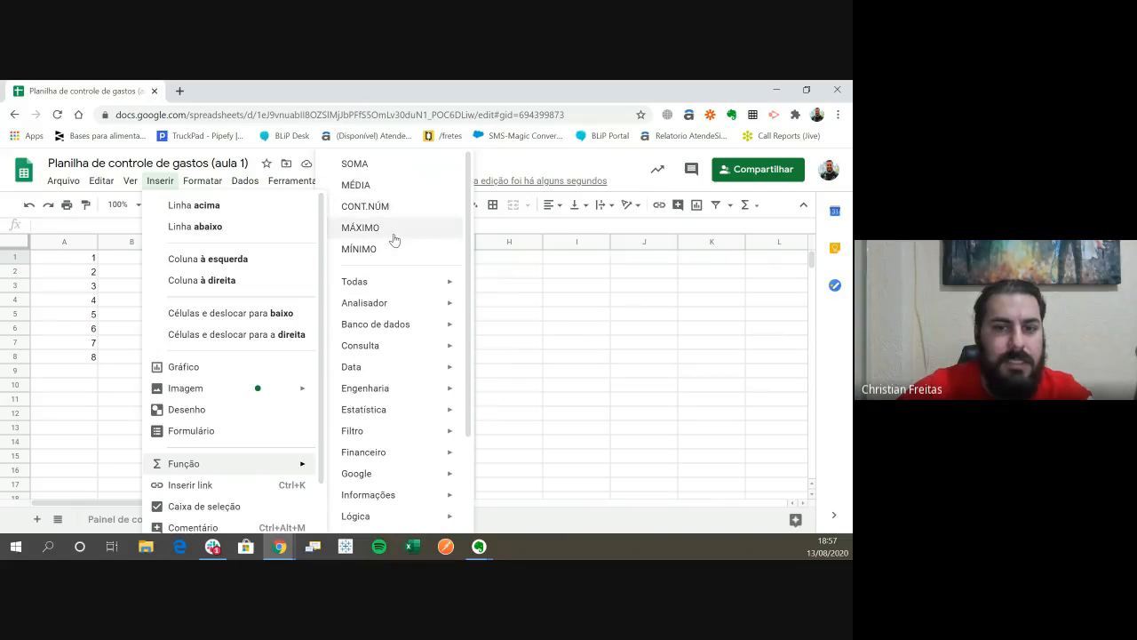
scroll(394, 240, down, 2)
mouse_move(400, 192)
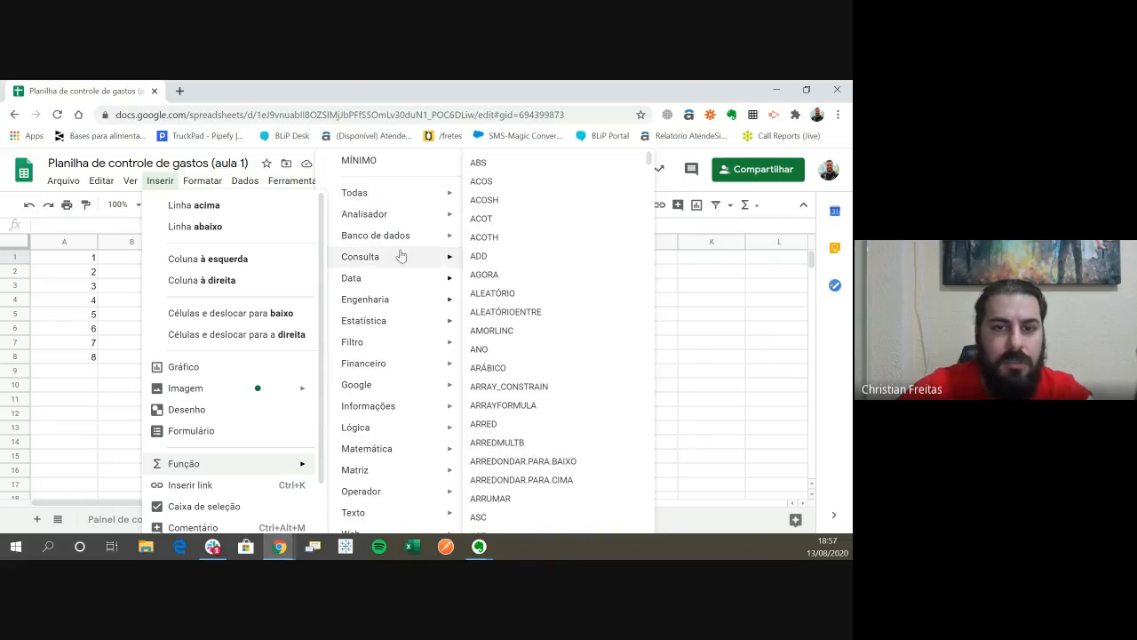
mouse_move(387, 216)
mouse_move(394, 240)
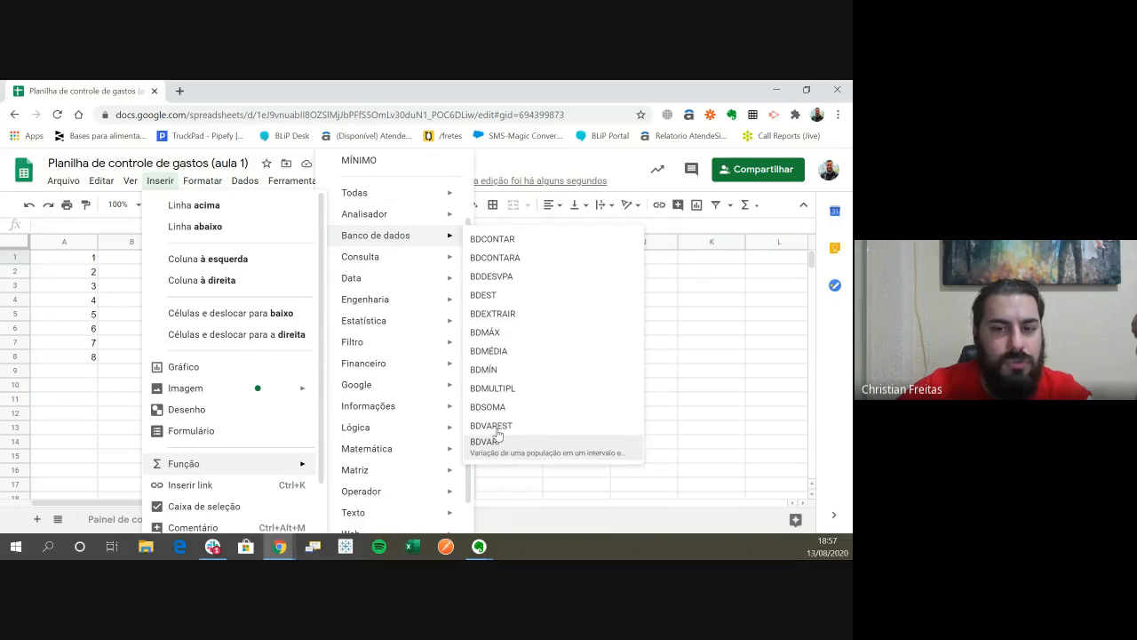
mouse_move(368, 287)
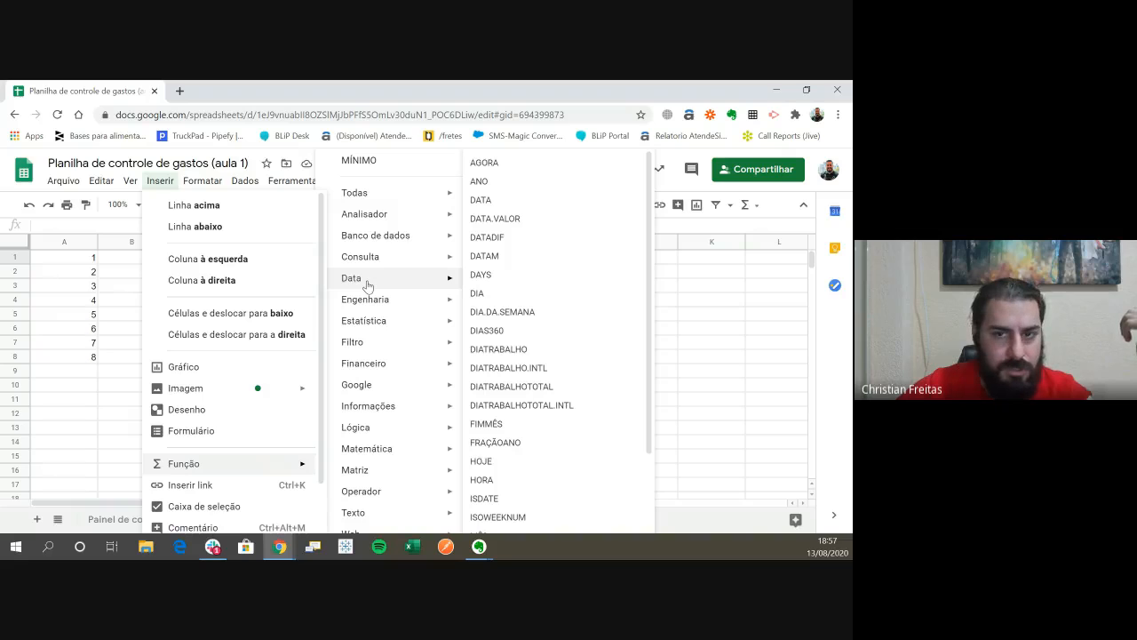
scroll(373, 305, down, 2)
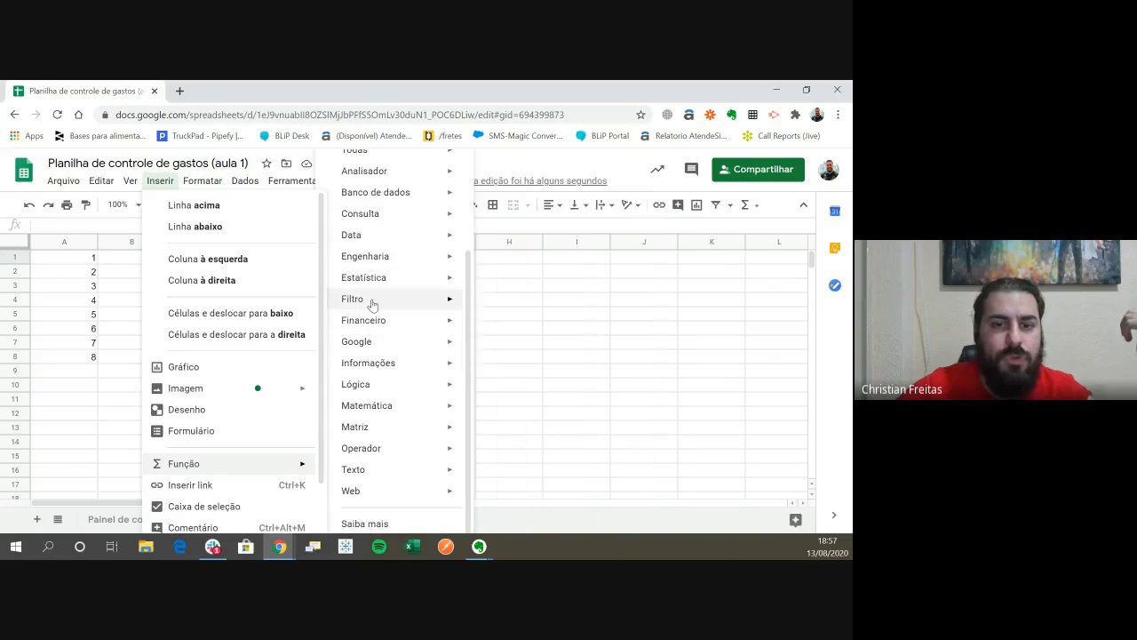
mouse_move(381, 325)
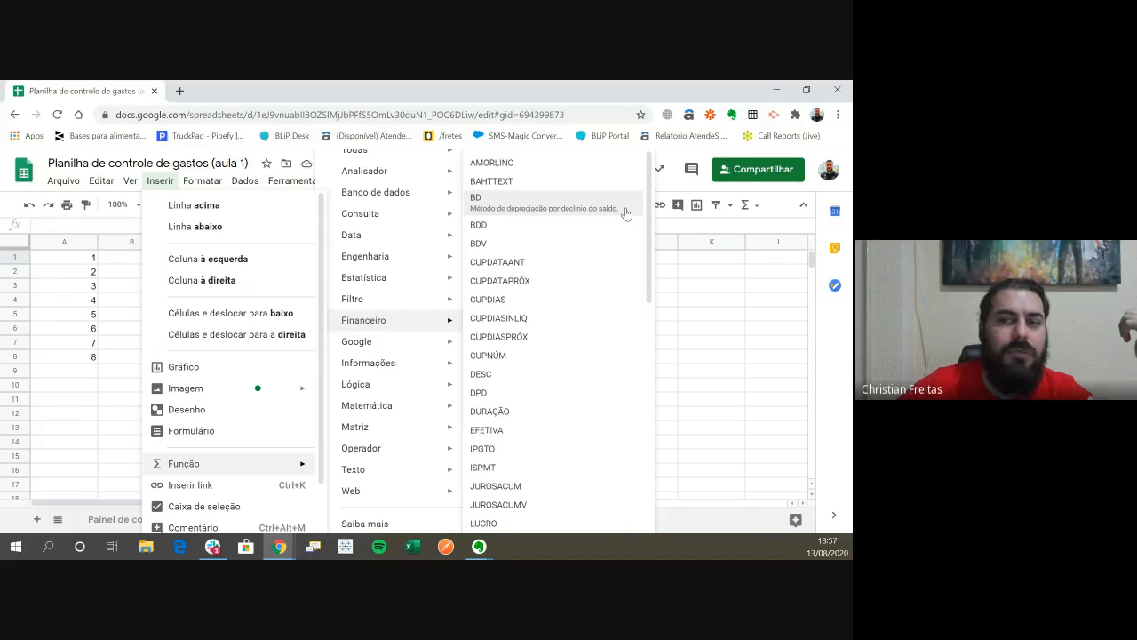
scroll(583, 374, down, 3)
scroll(583, 374, down, 3)
- Examine the logic, operator, text and mathematics function categories, and close the function list without inserting anything
mouse_move(363, 383)
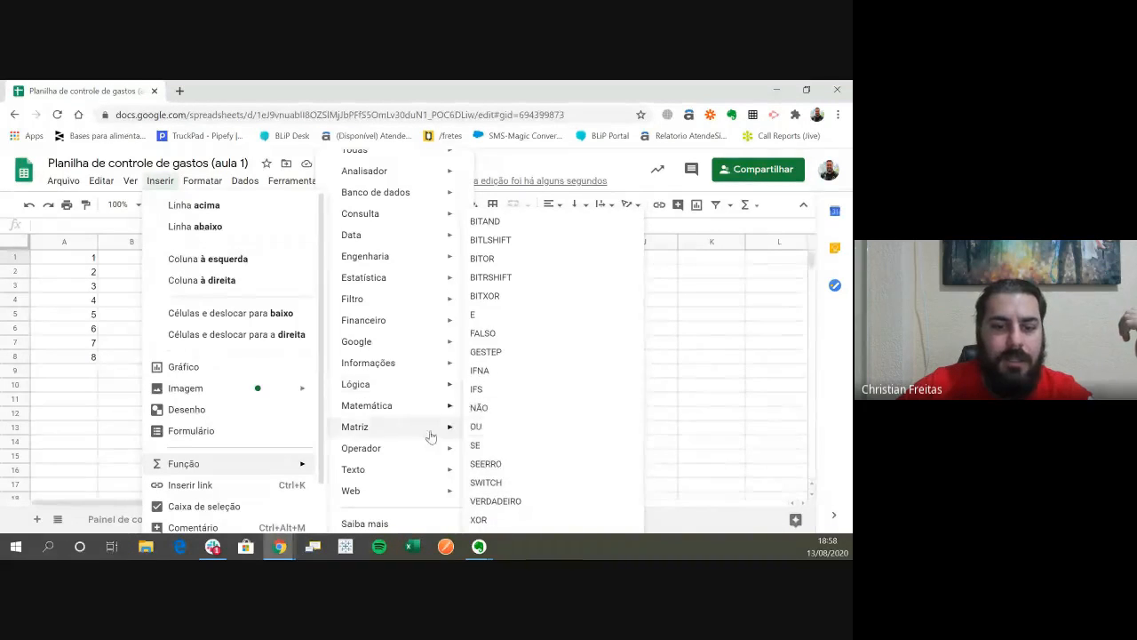
mouse_move(380, 428)
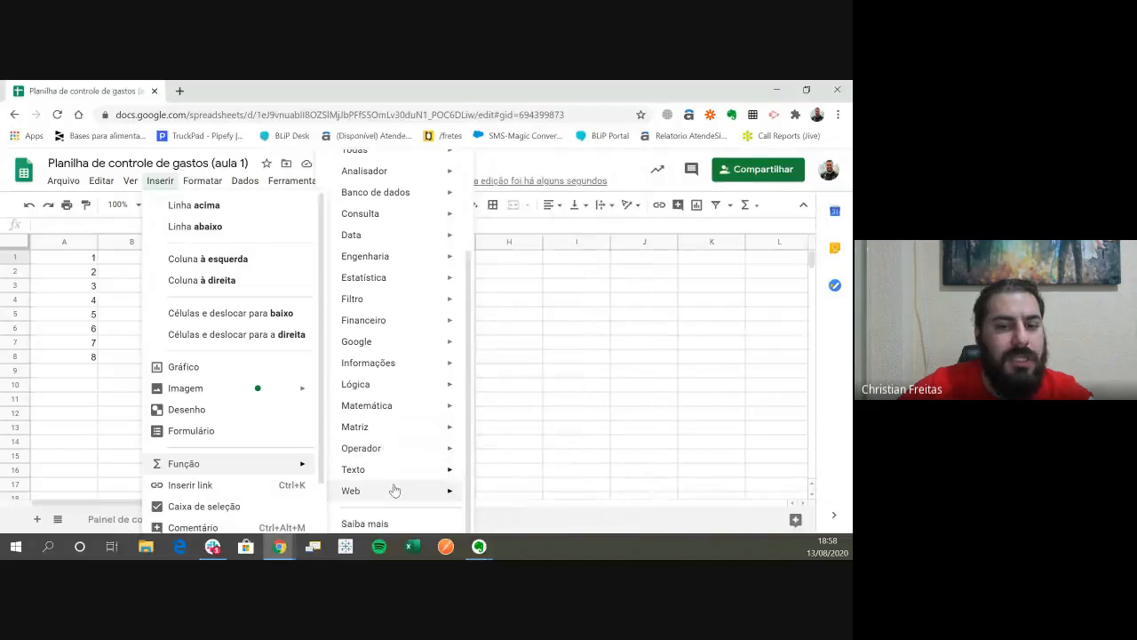
mouse_move(393, 495)
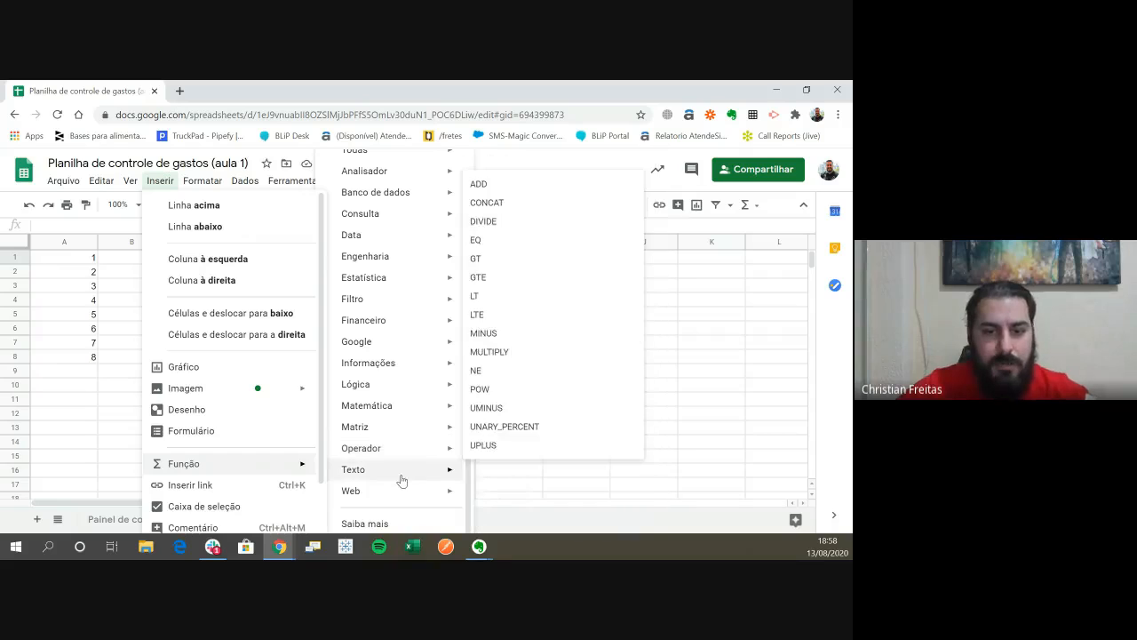
mouse_move(400, 464)
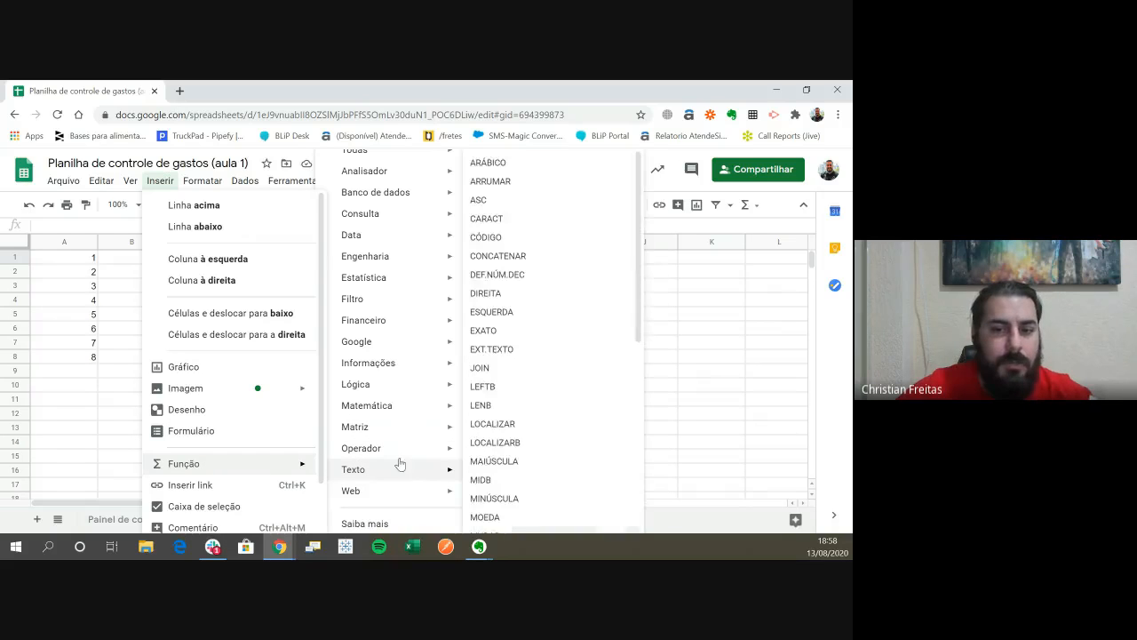
mouse_move(398, 410)
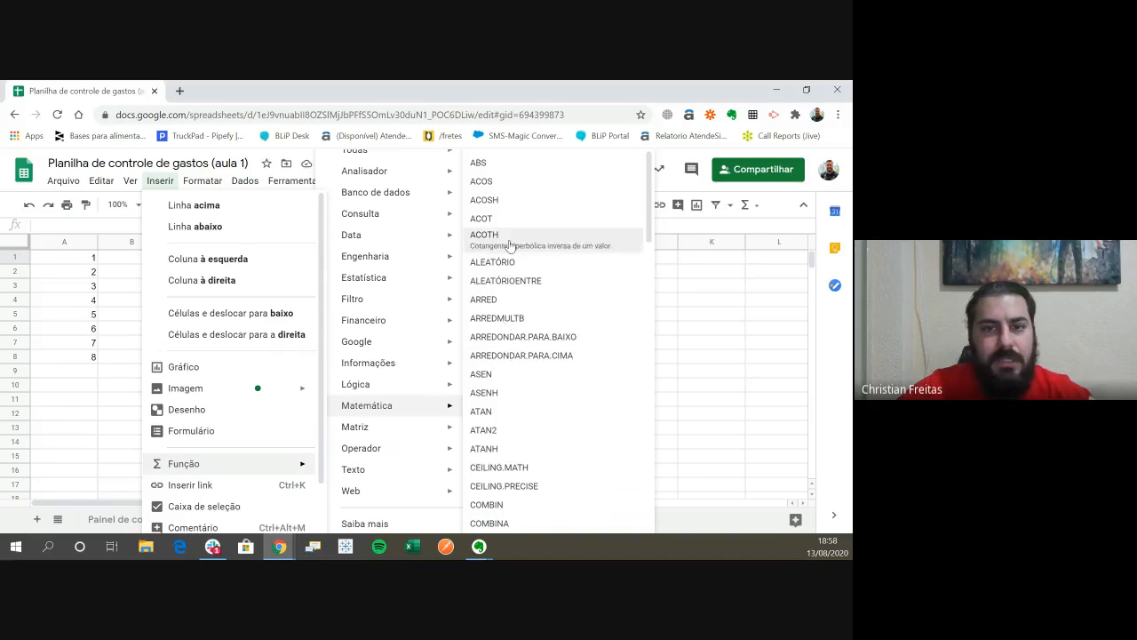
click(673, 343)
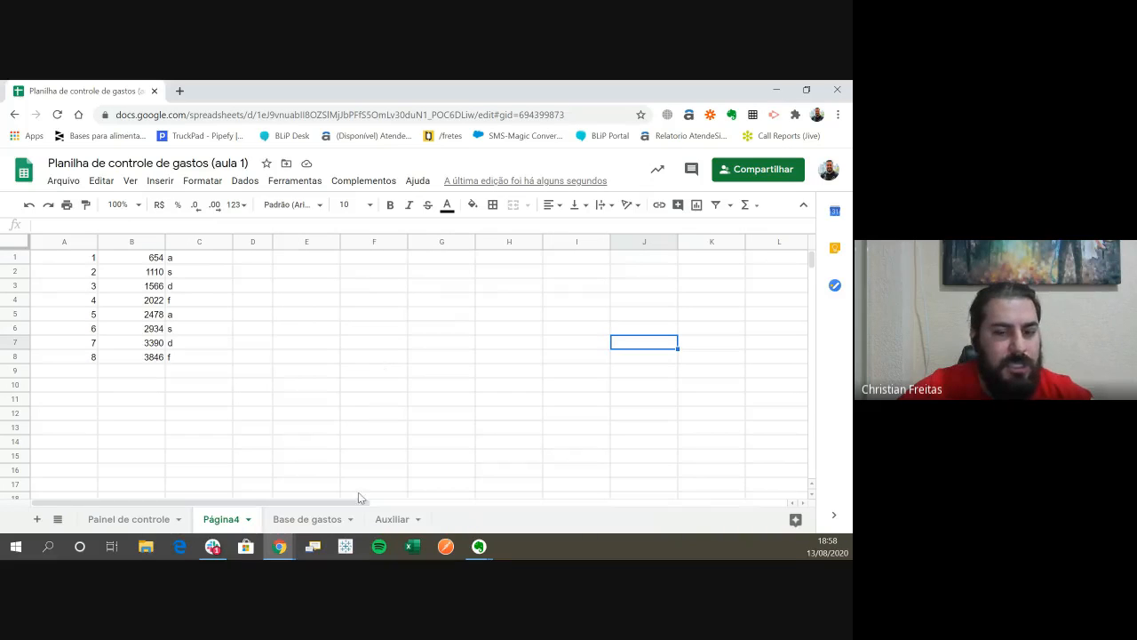
- Switch to the Google Sheets - Aula 2 presentation to view the SOMA slide, and return to the practice sheet
mouse_move(294, 543)
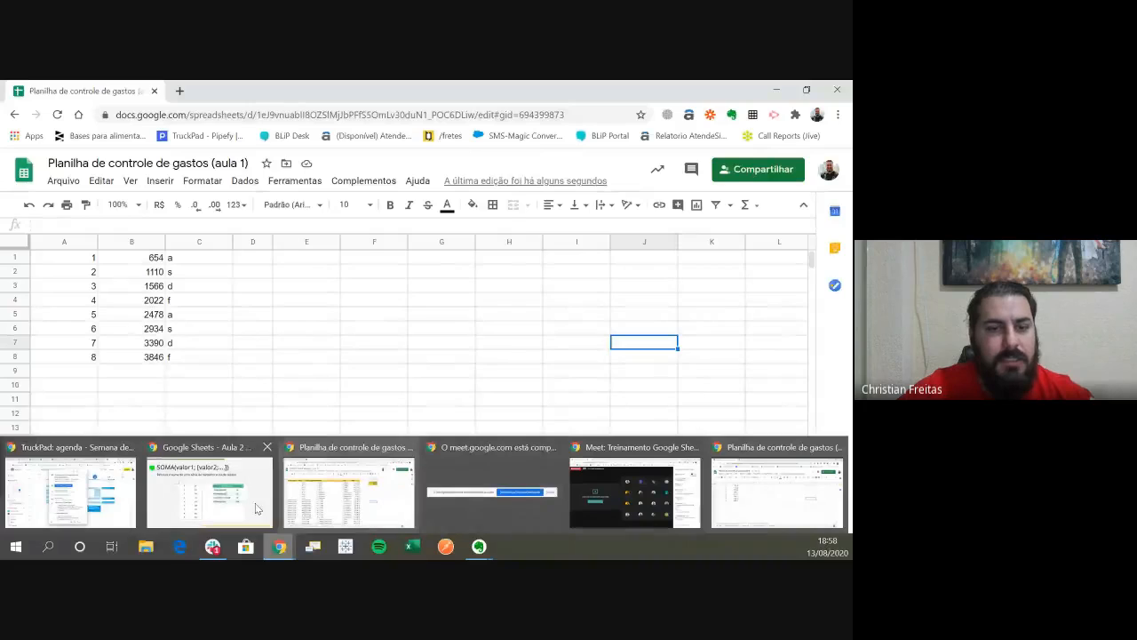
click(209, 493)
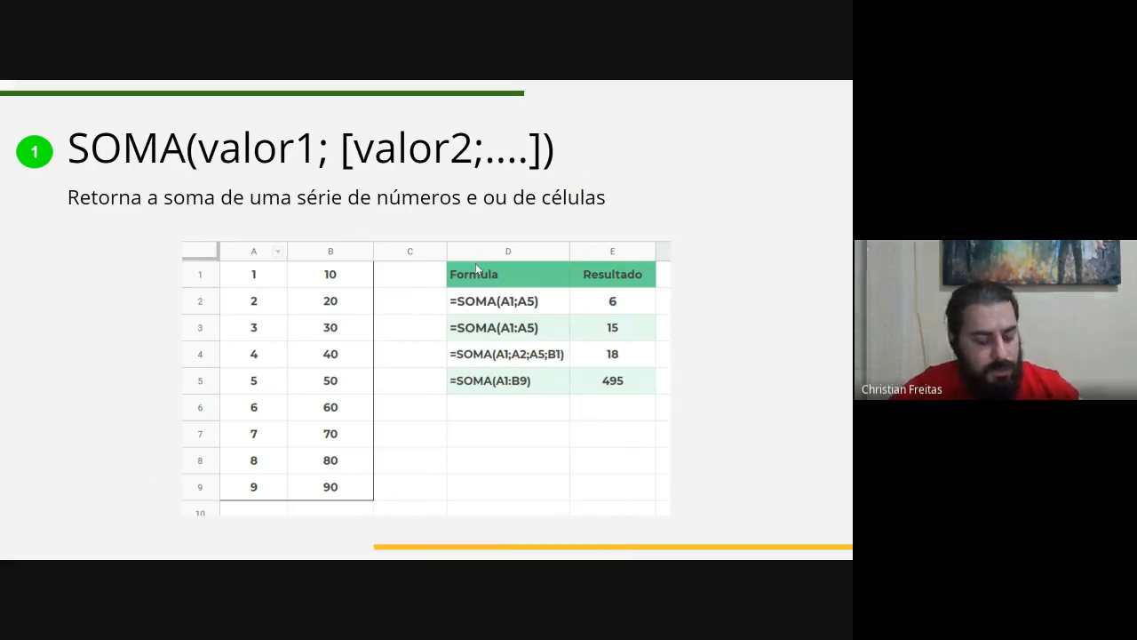
key(alt+Tab)
click(294, 357)
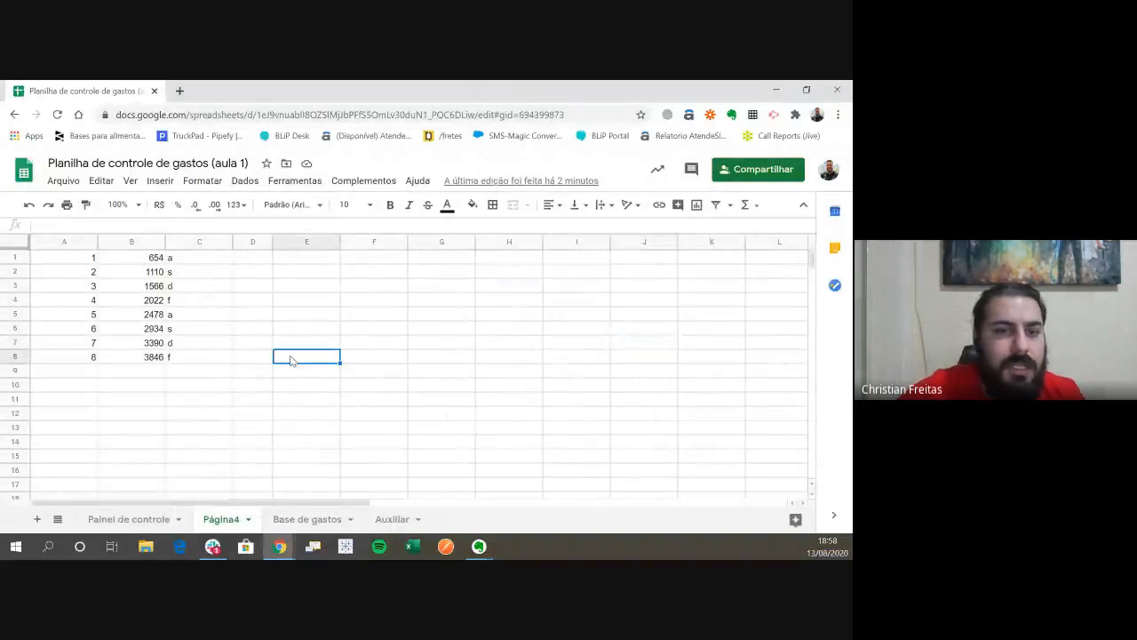
- Insert a new form into the spreadsheet and close the form editor
click(305, 261)
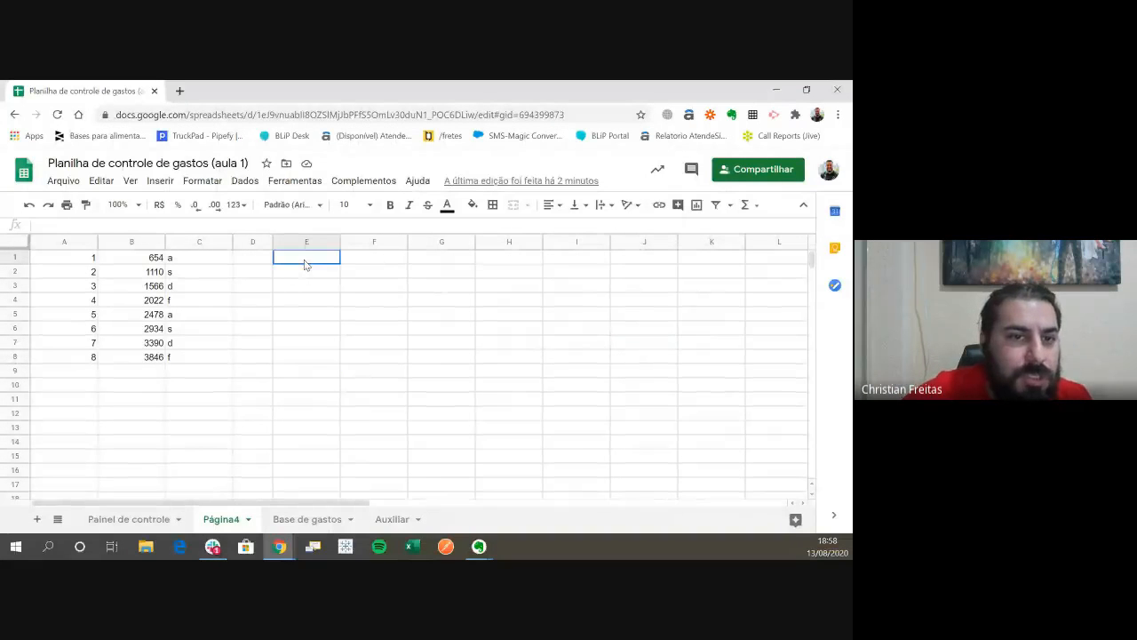
click(161, 181)
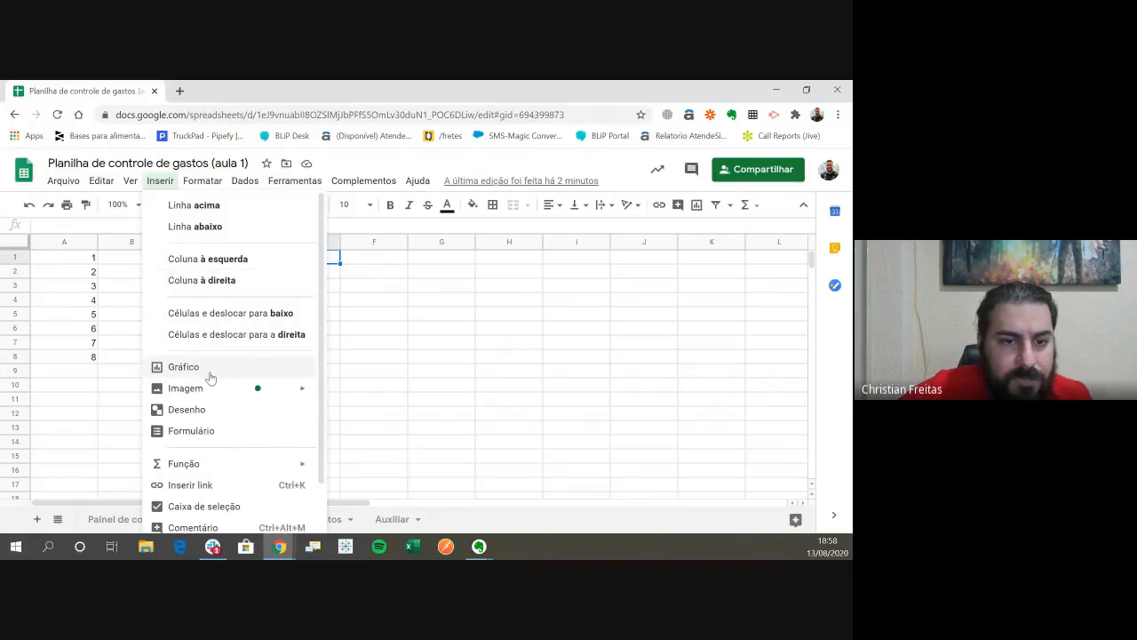
click(200, 431)
click(314, 90)
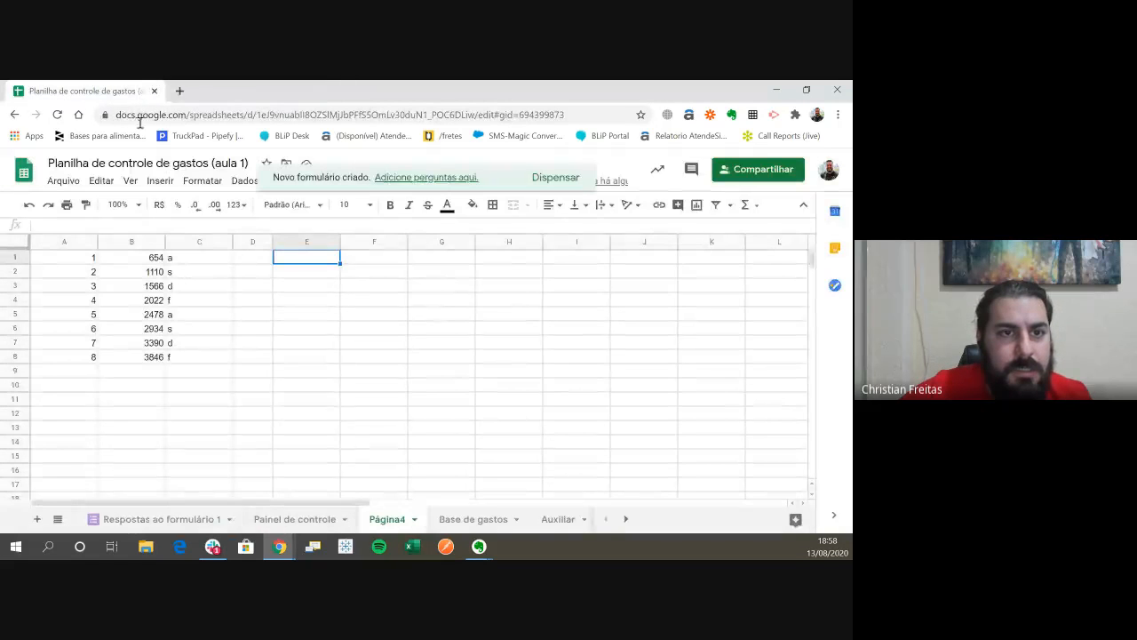
- Review the financial, date and complete function lists, and leave them without inserting a function
click(160, 181)
mouse_move(241, 468)
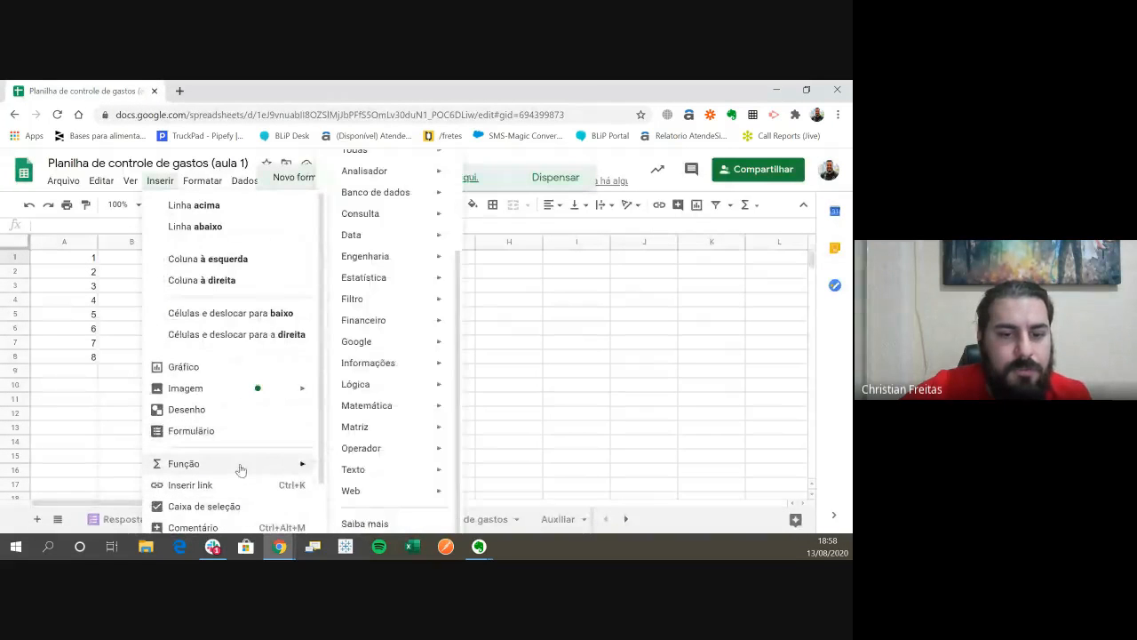
mouse_move(371, 478)
mouse_move(387, 450)
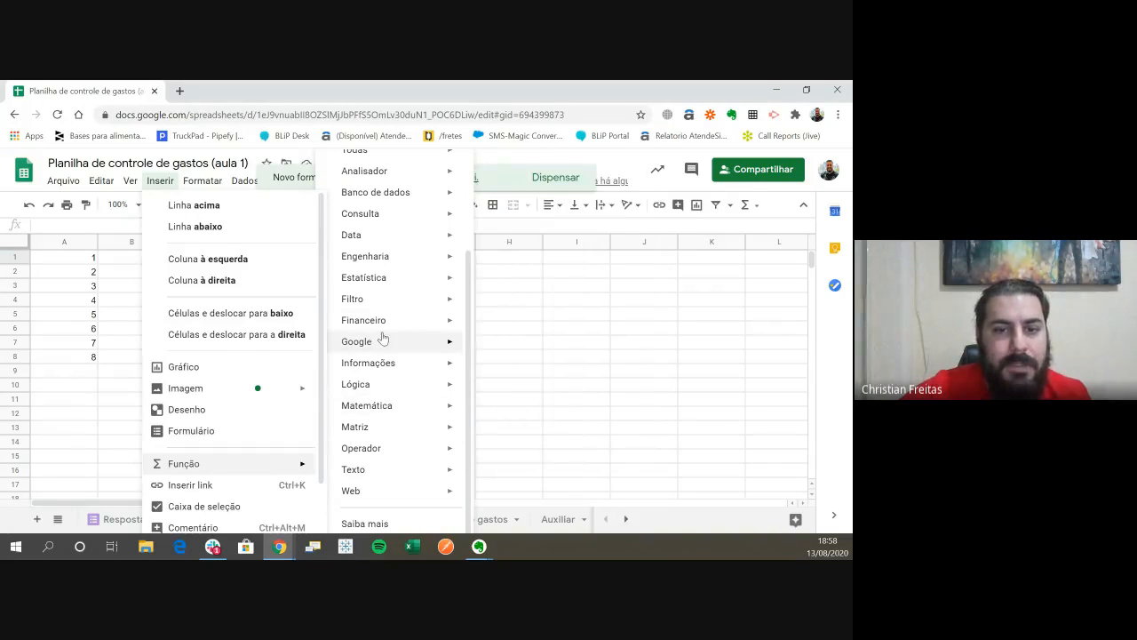
mouse_move(388, 329)
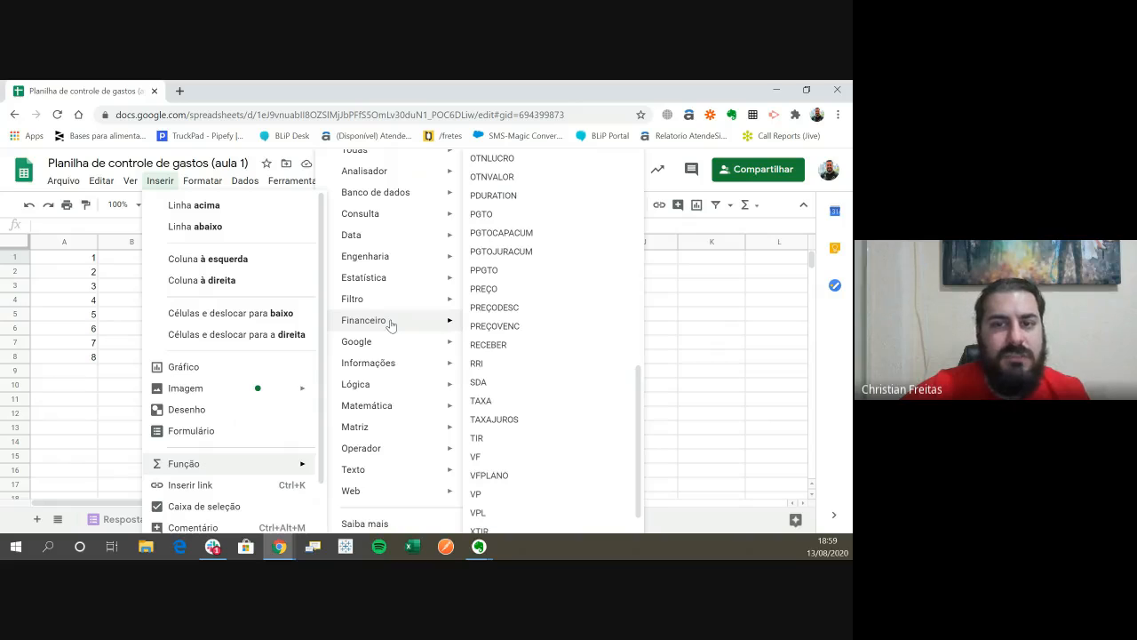
scroll(391, 326, up, 2)
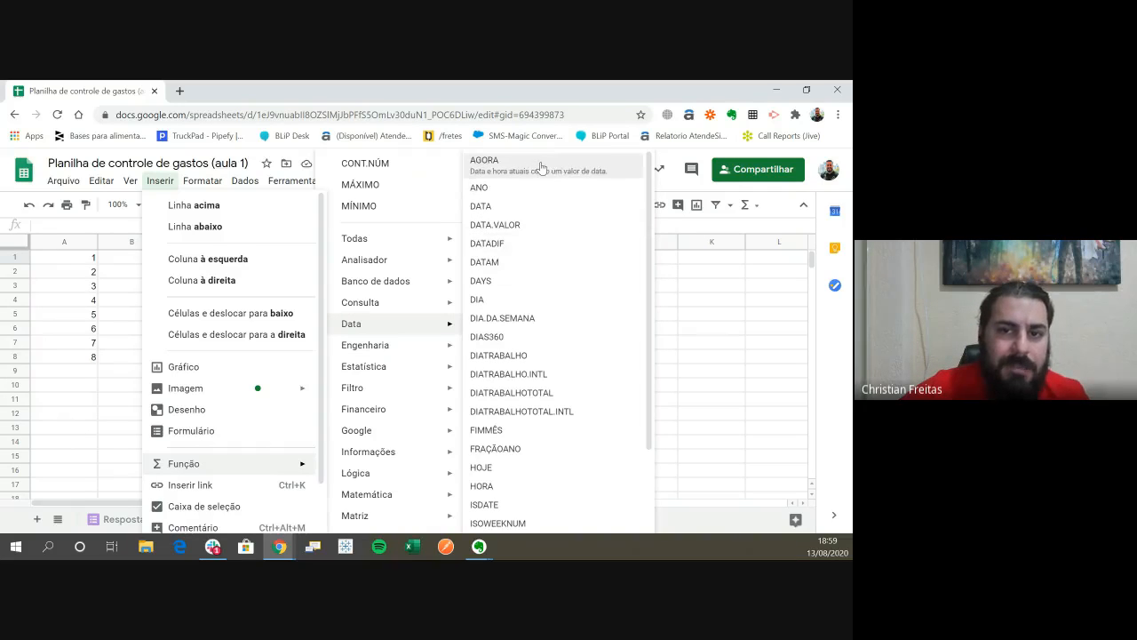
scroll(549, 382, down, 2)
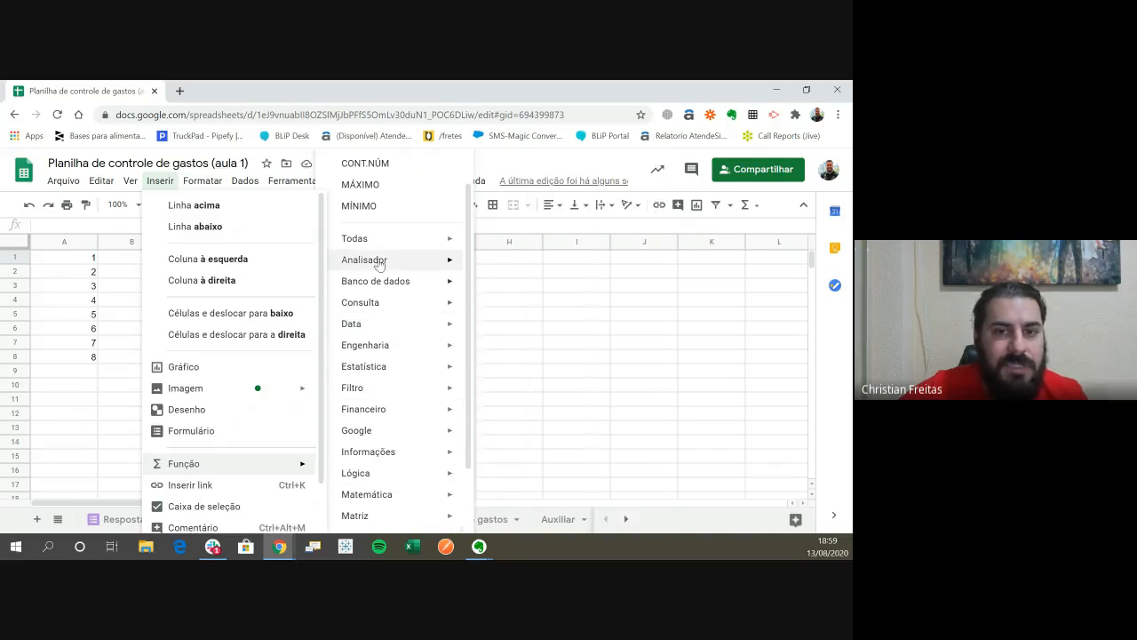
mouse_move(382, 243)
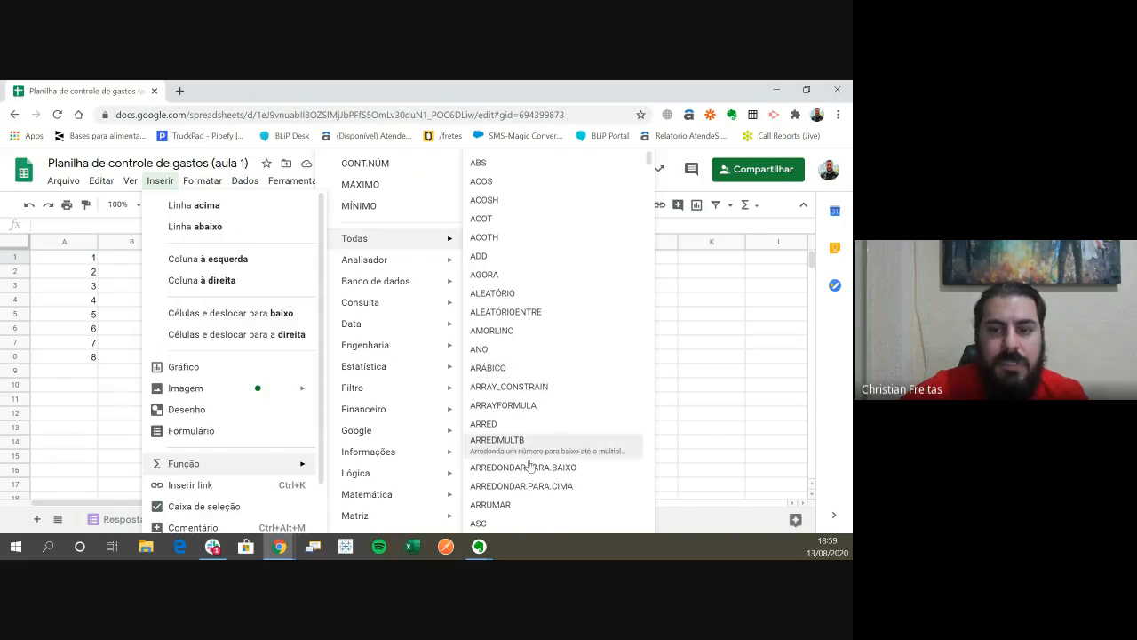
click(698, 346)
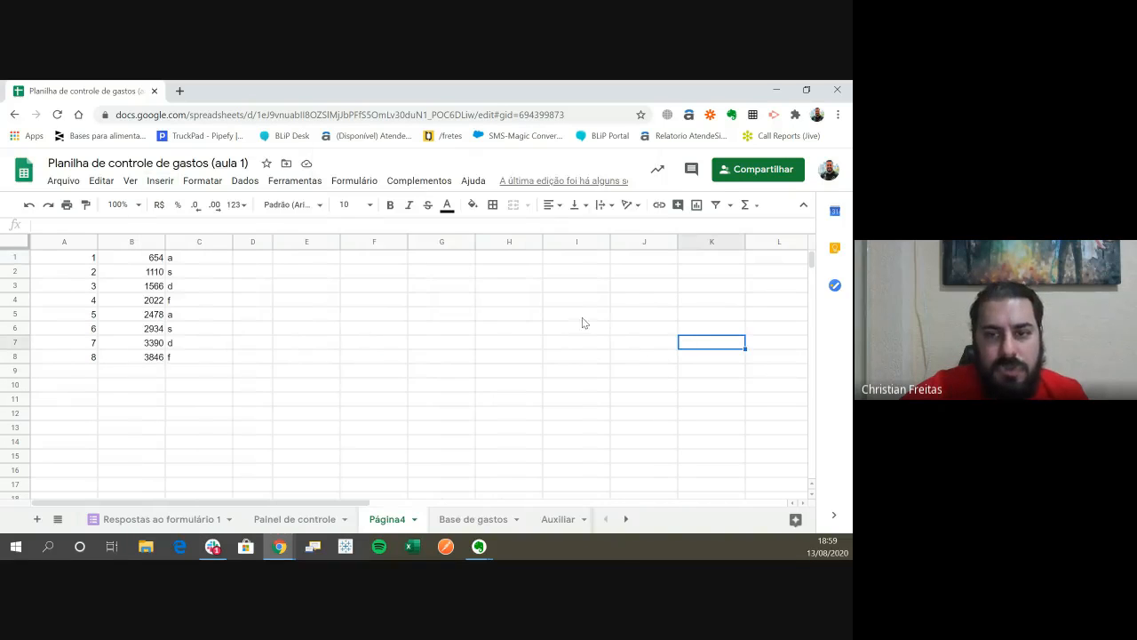
- Consult the online help page listing all spreadsheet functions with their syntax and descriptions, and return to the practice sheet
click(473, 180)
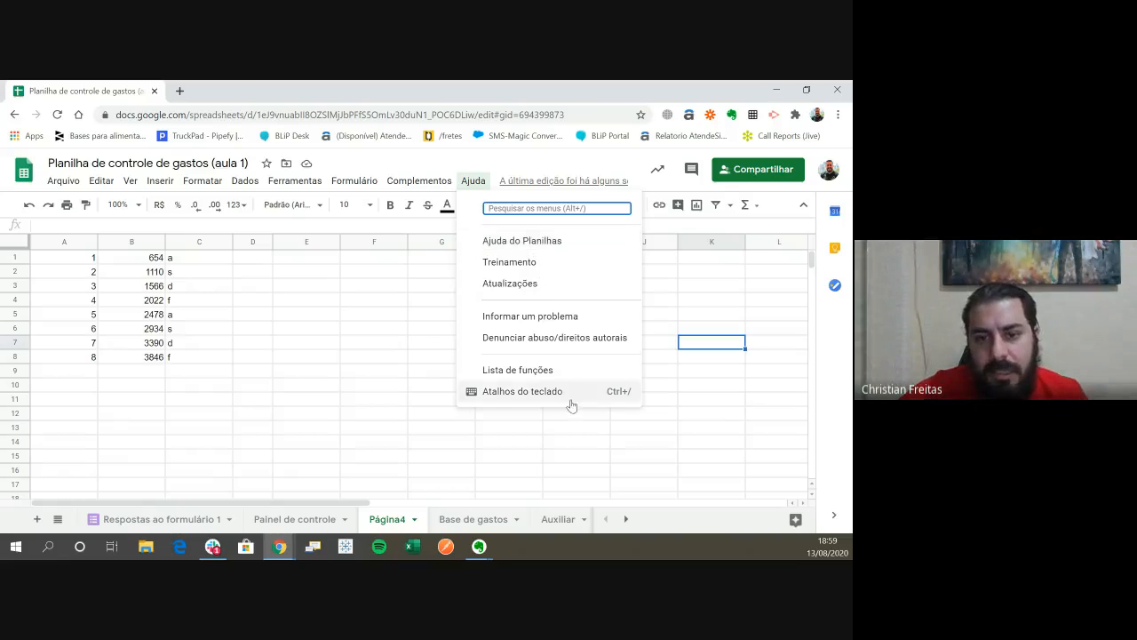
click(536, 371)
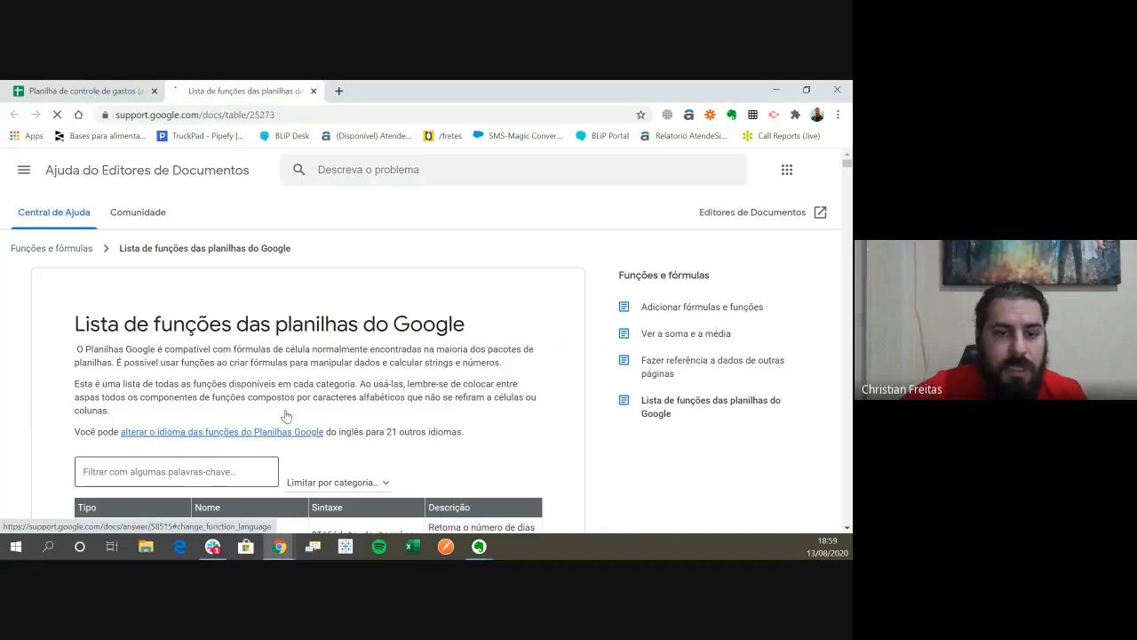
scroll(296, 395, down, 3)
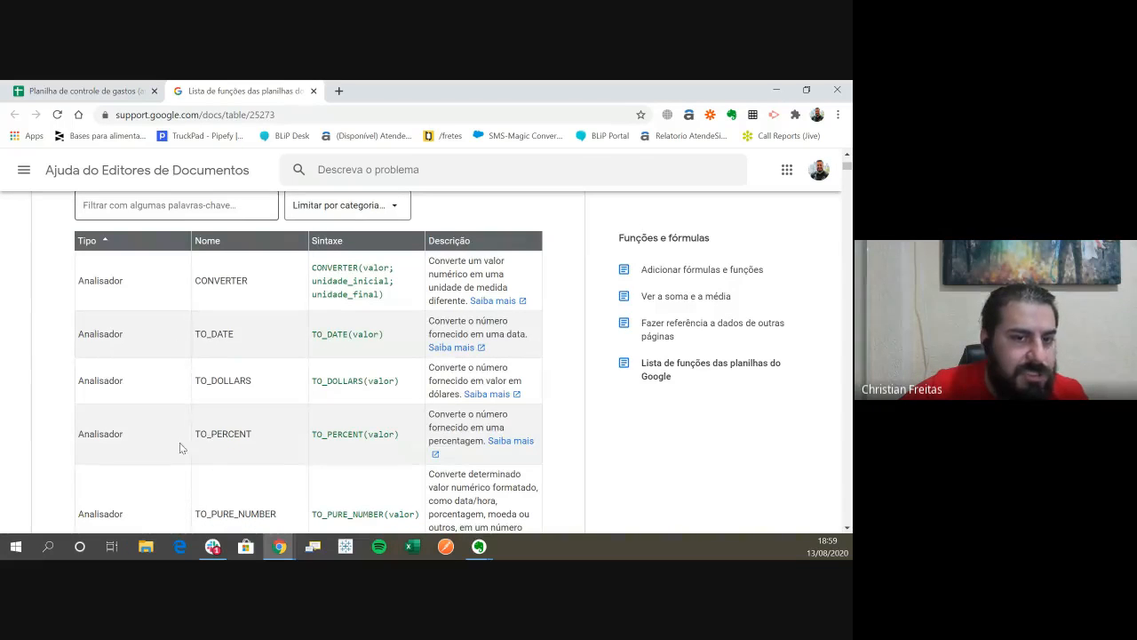
key(ctrl+Tab)
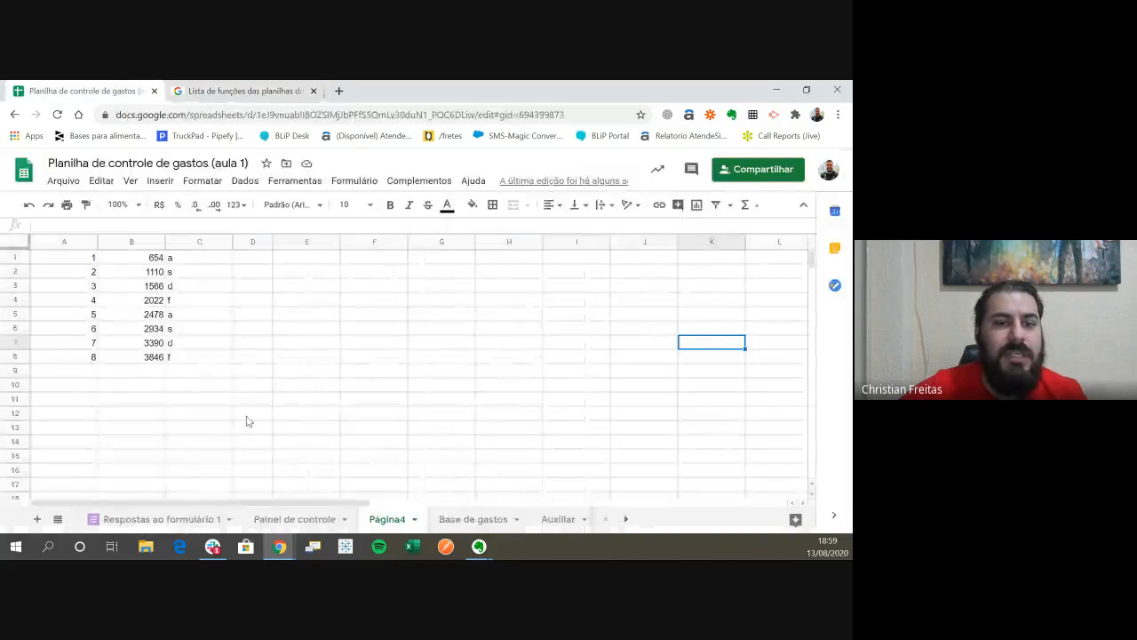
- Insert the SOMA function into cell E1 and turn on the formula help for it
click(298, 262)
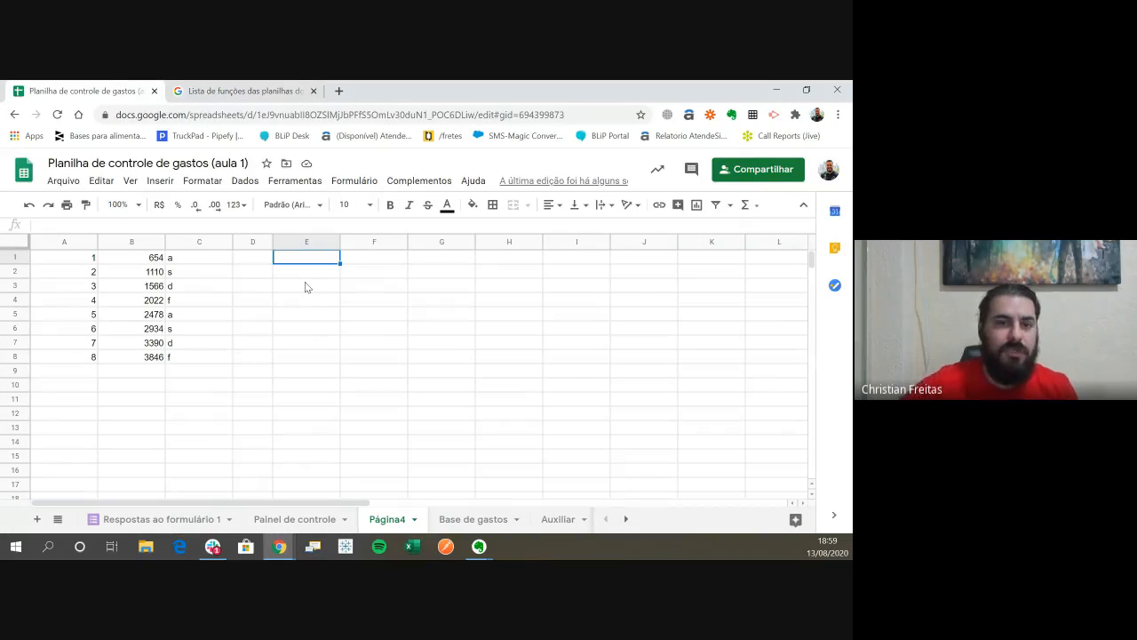
click(160, 181)
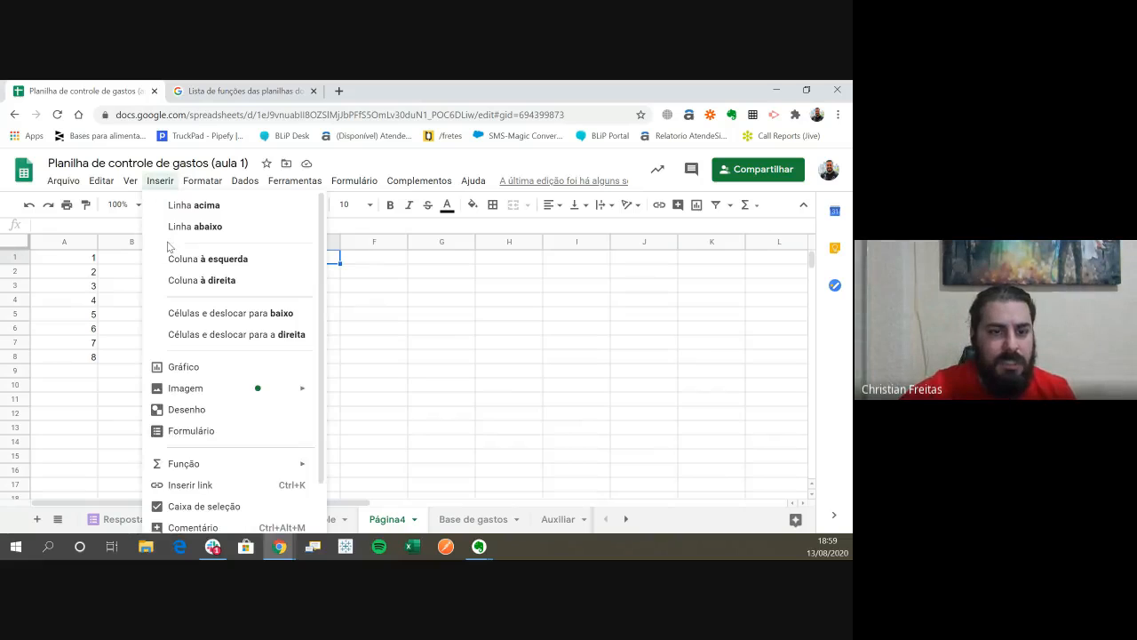
mouse_move(222, 468)
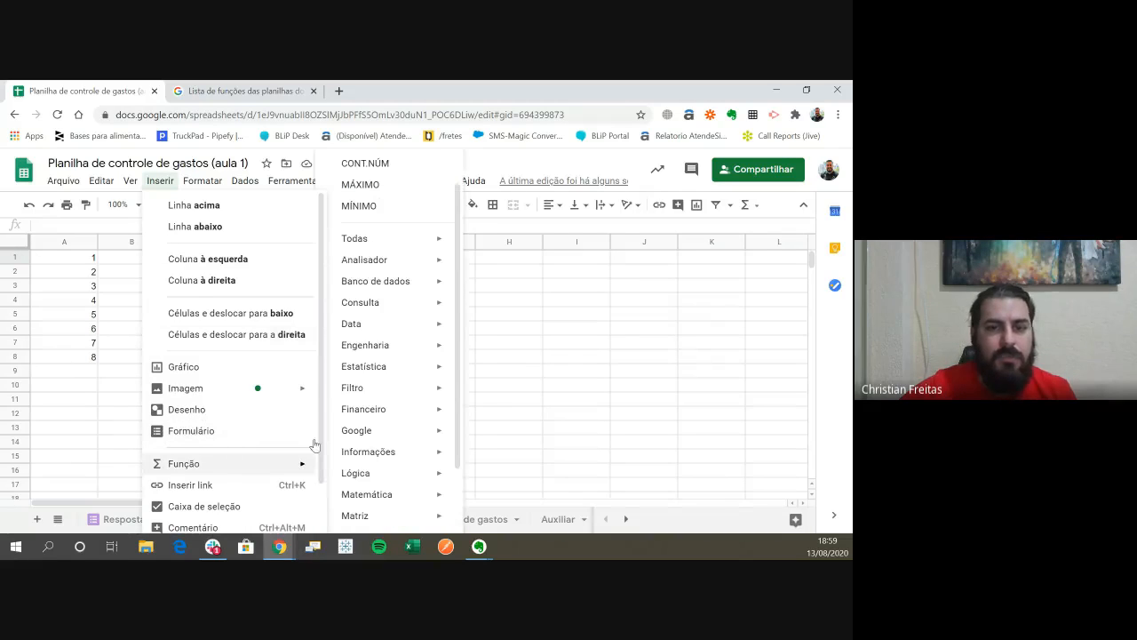
click(378, 166)
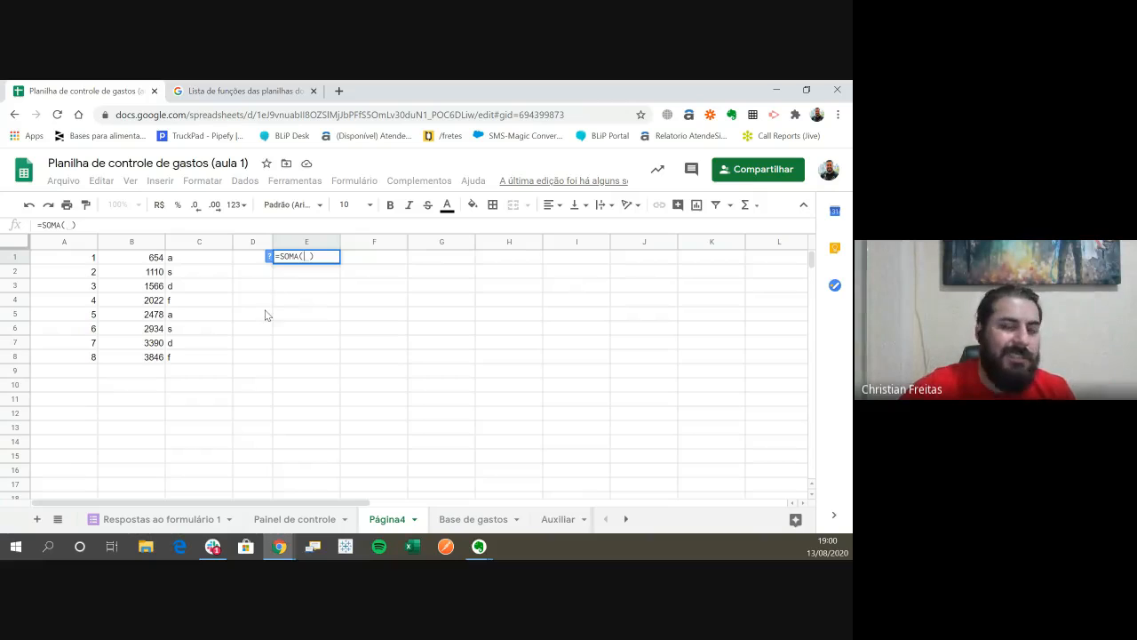
click(270, 257)
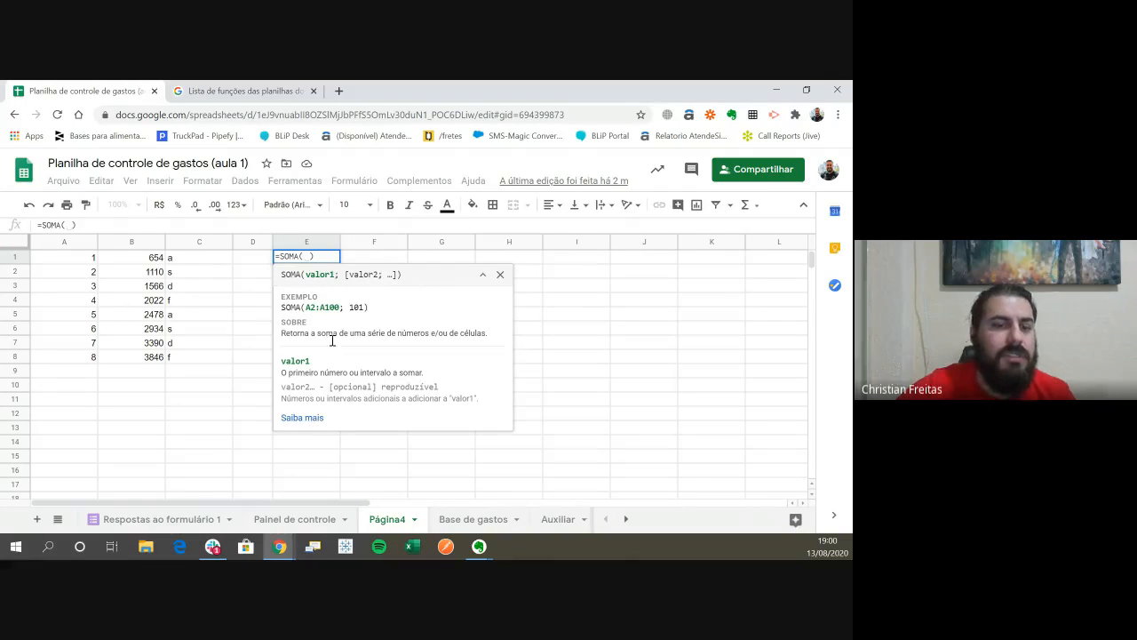
- Read the usage examples and syntax in the detailed help article on the SOMA function, and close the article
click(311, 418)
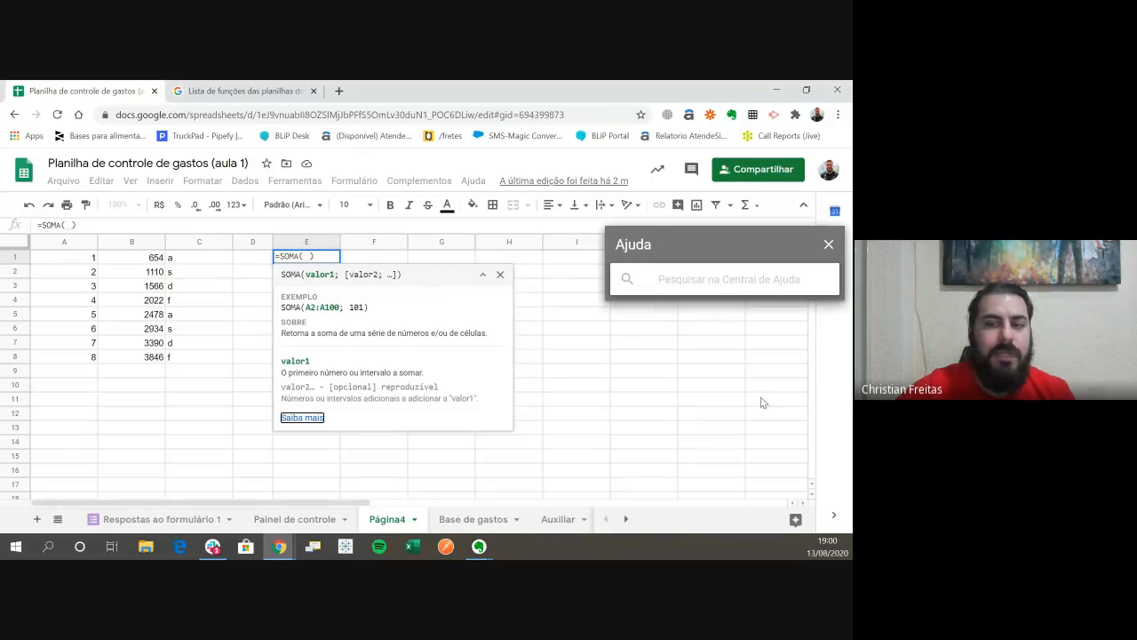
scroll(702, 374, down, 1)
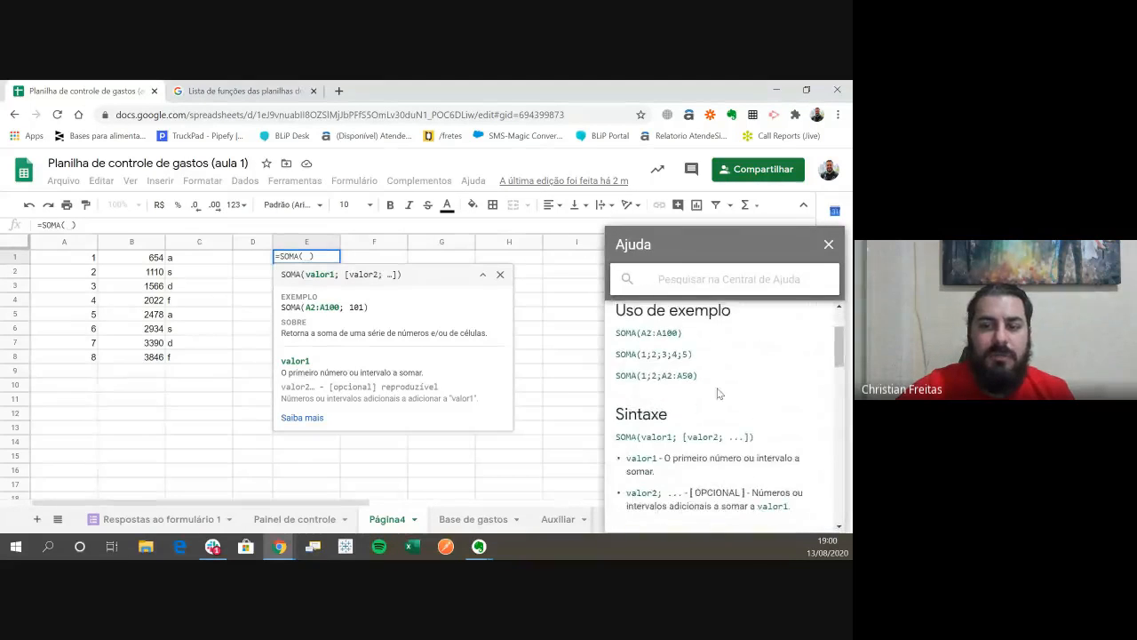
scroll(718, 399, down, 2)
scroll(716, 404, up, 1)
drag(617, 325, 677, 330)
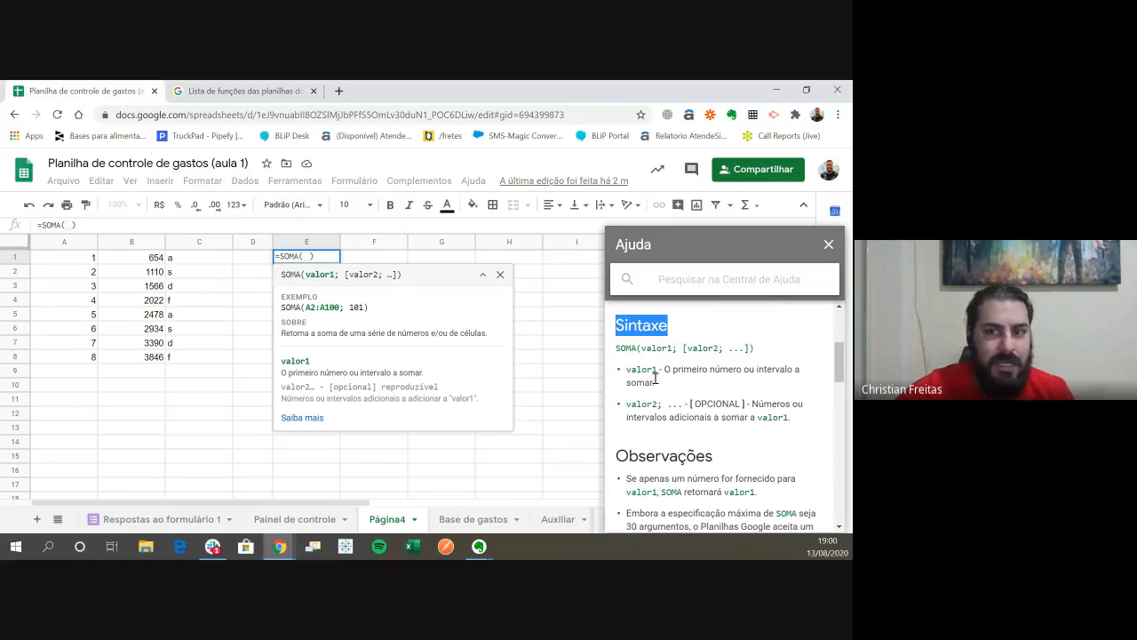
click(675, 353)
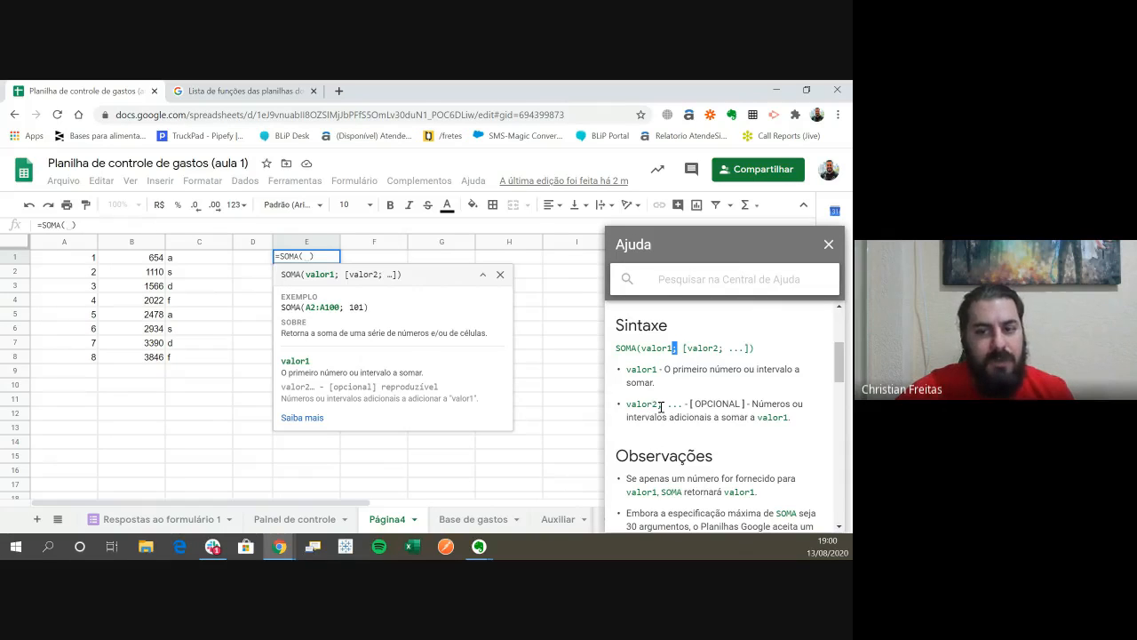
scroll(661, 407, down, 1)
scroll(661, 414, up, 1)
scroll(661, 421, up, 1)
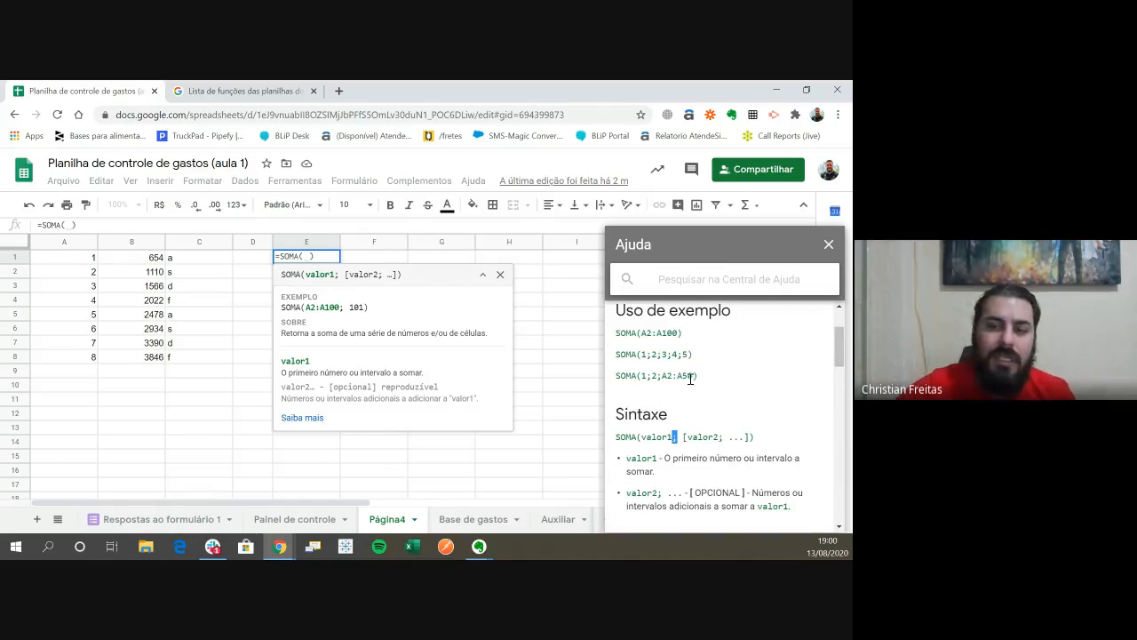
drag(619, 414, 667, 415)
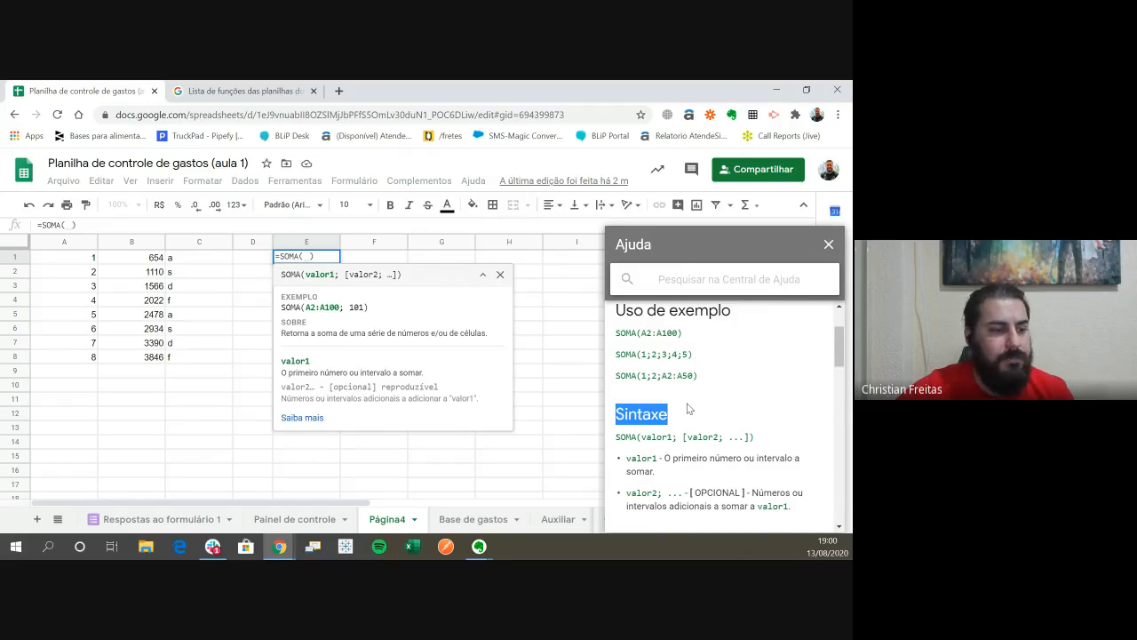
click(829, 244)
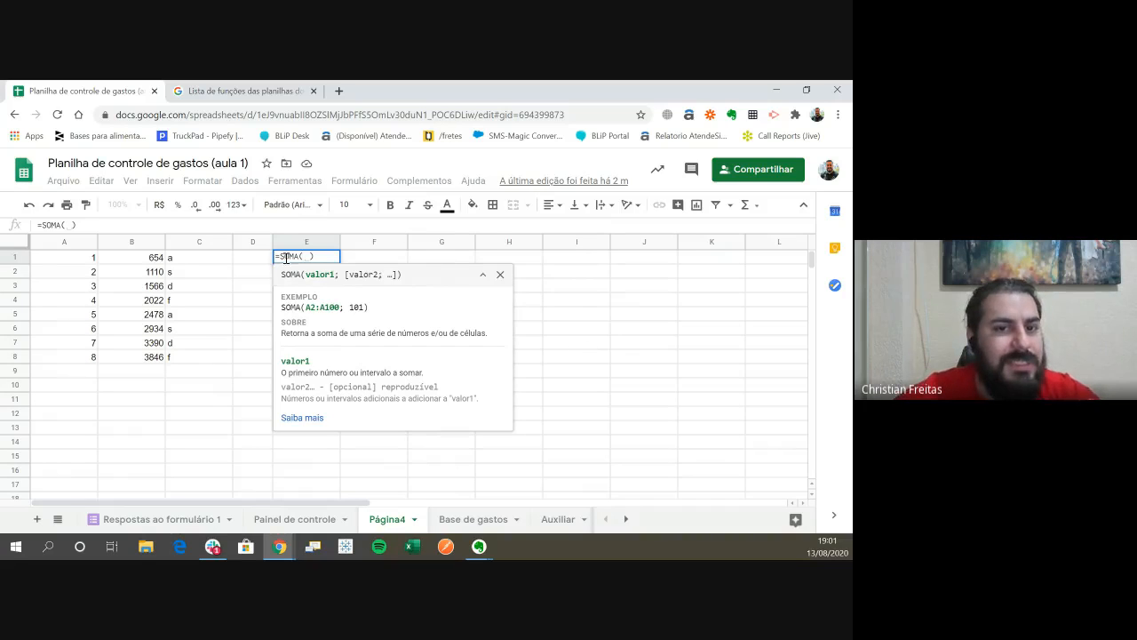
- Complete the SOMA formula in cell E1 with the range B1:B5 and check it against the selection sum of those cells
click(500, 274)
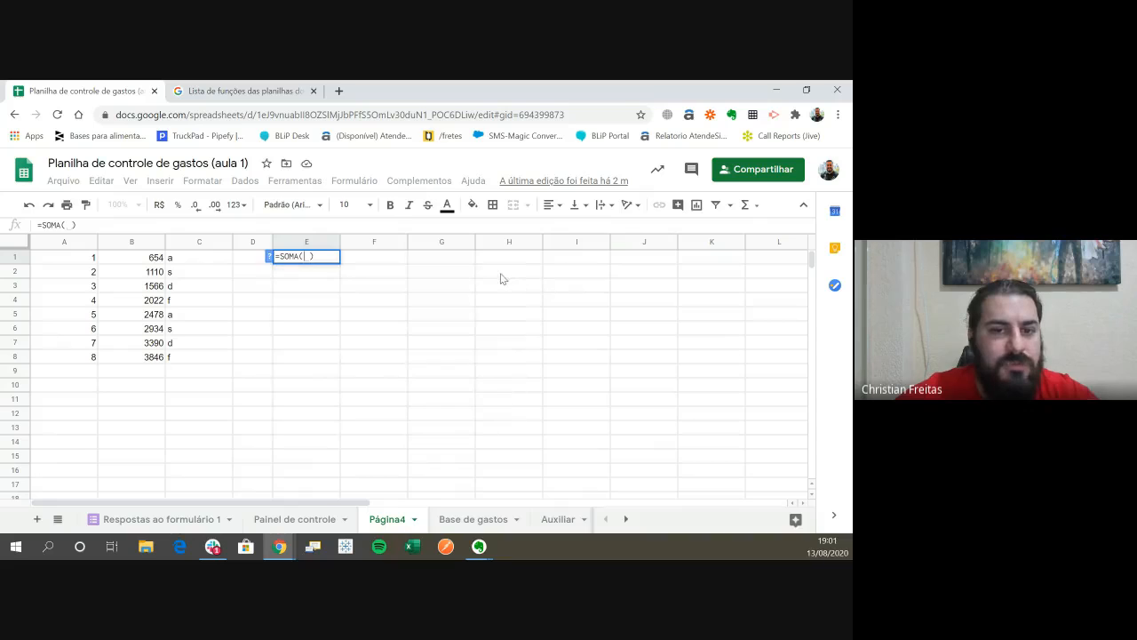
click(269, 256)
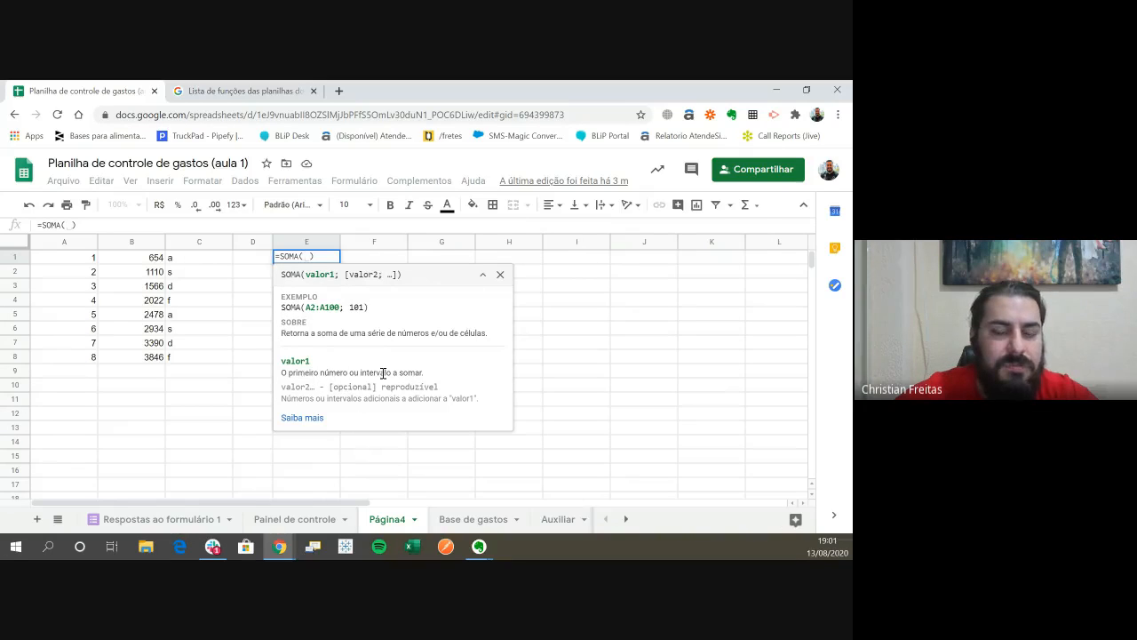
click(500, 275)
click(307, 302)
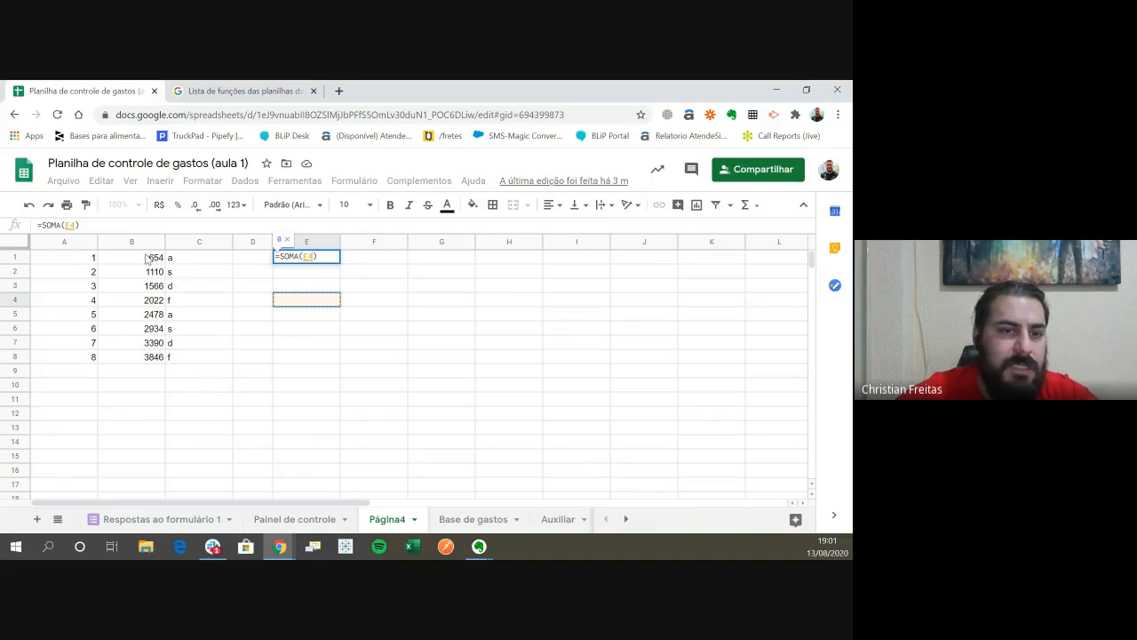
drag(119, 262, 123, 313)
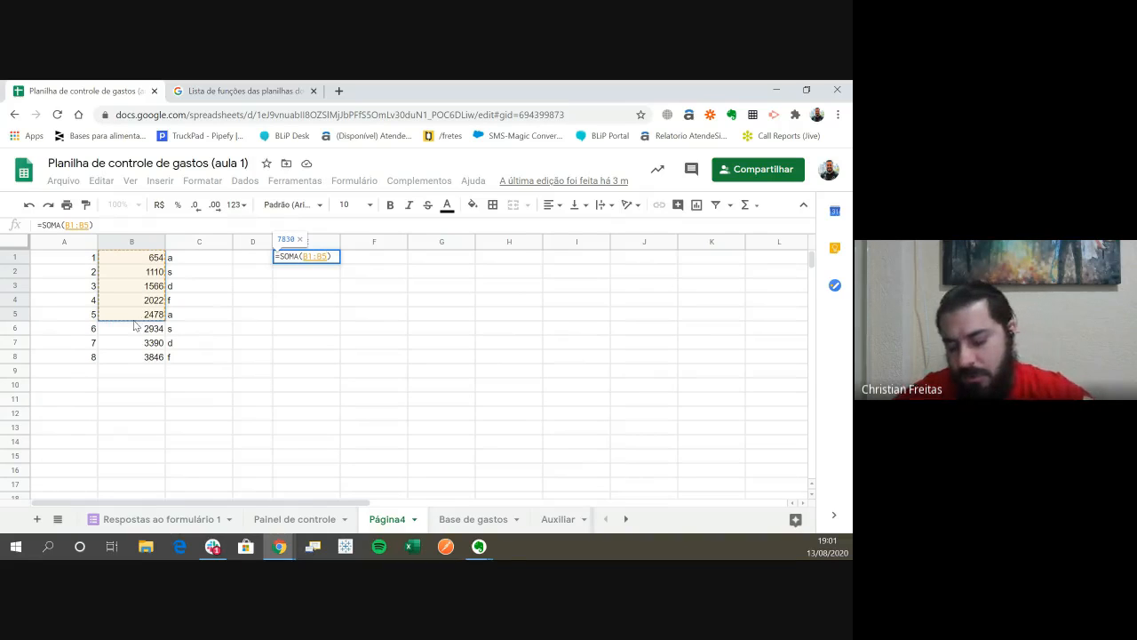
key(Return)
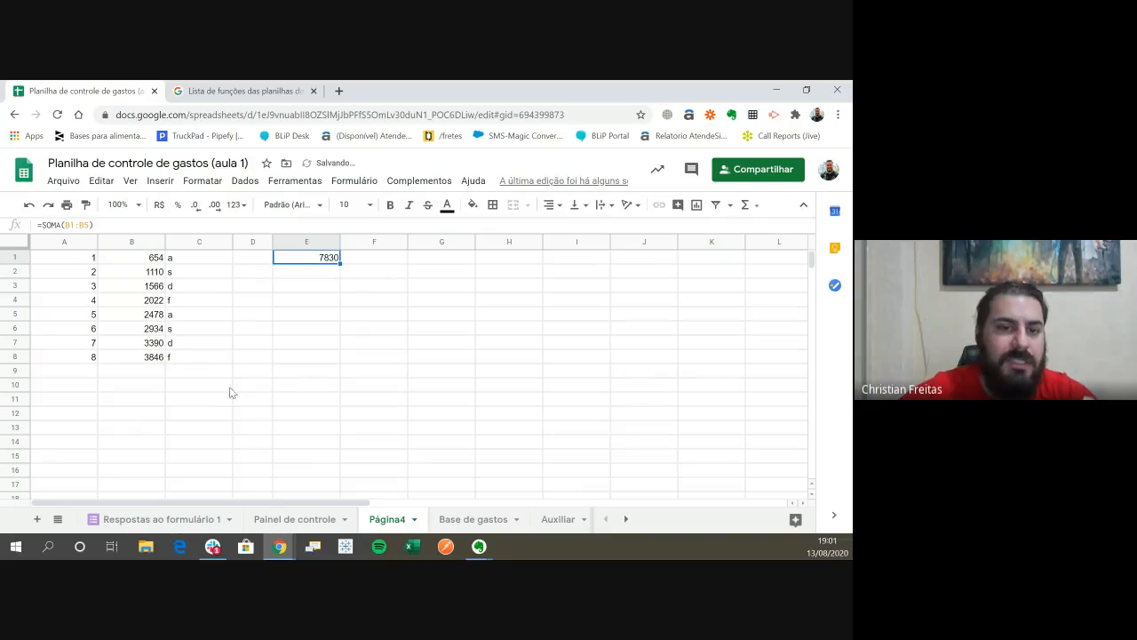
drag(158, 260, 162, 316)
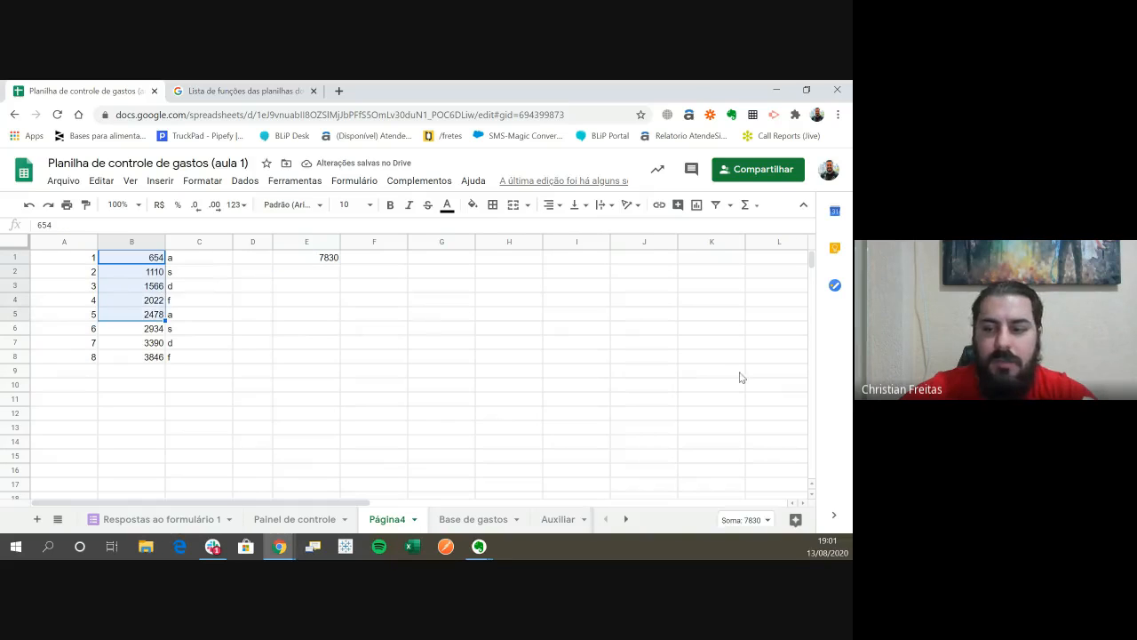
click(352, 315)
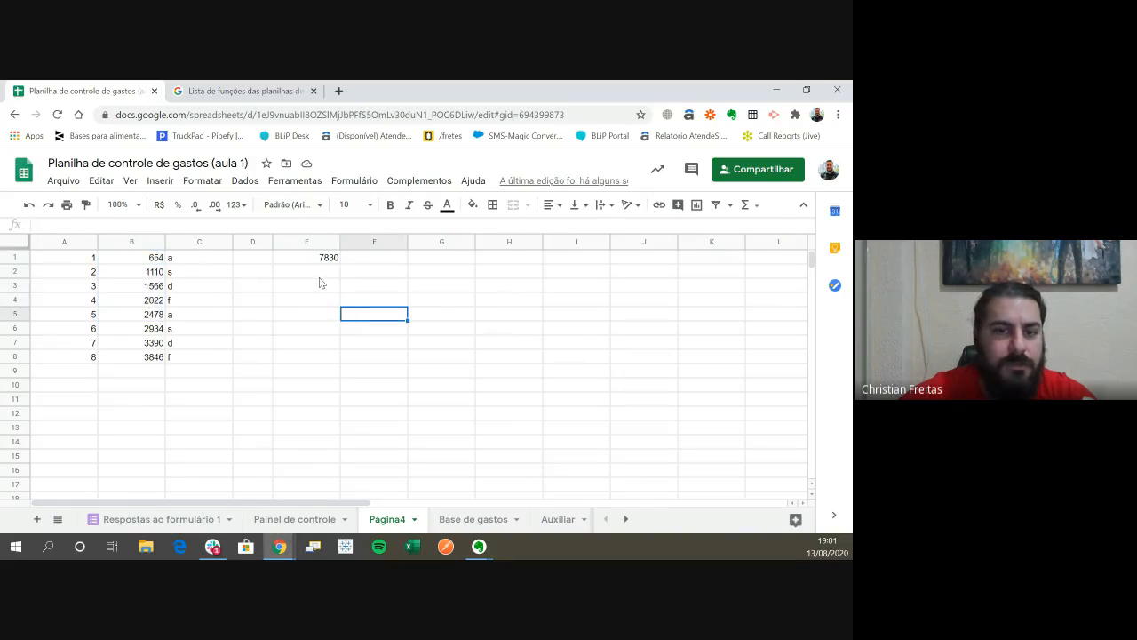
- Enter a SOMA formula in cell E2 adding the separate cells B2, B4, B5, B6 and B8, and review its highlighted references
click(321, 272)
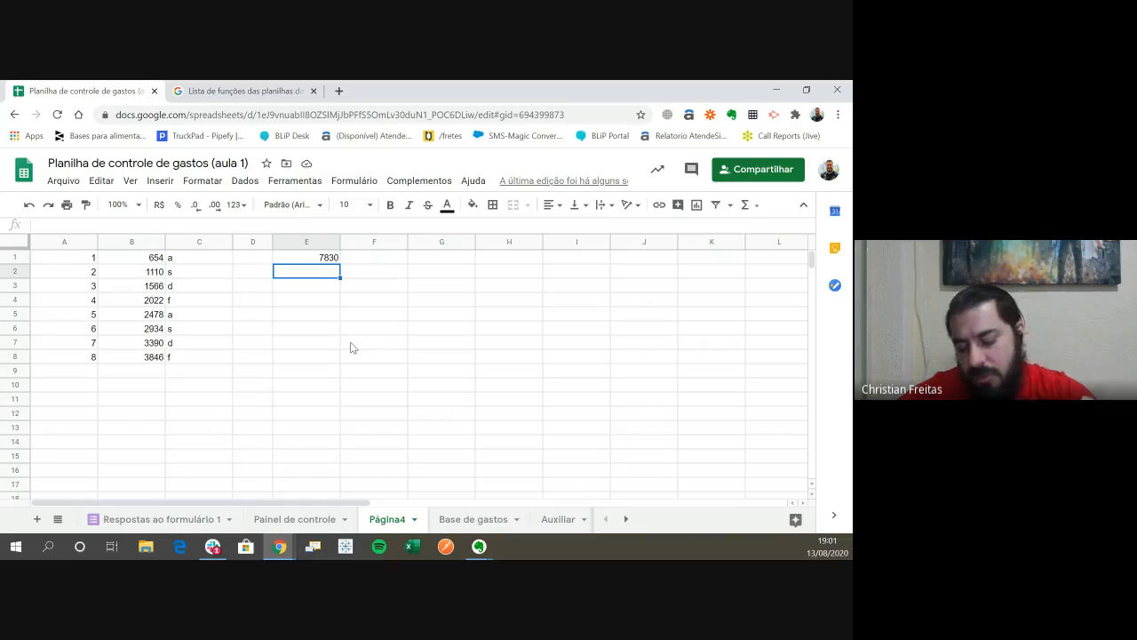
text(=soma)
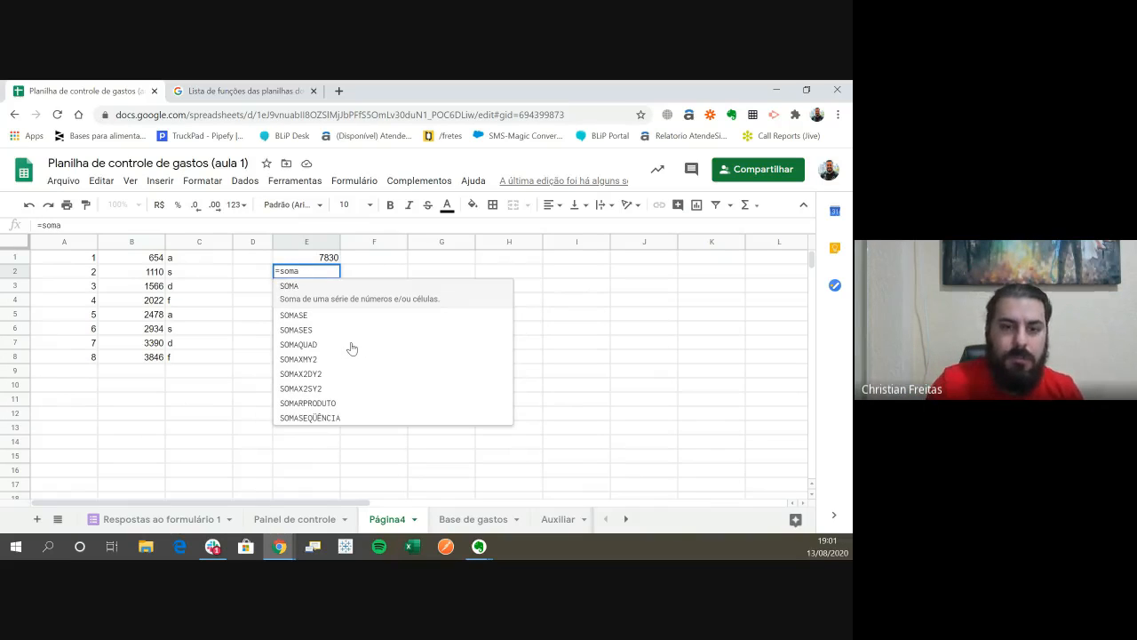
text(()
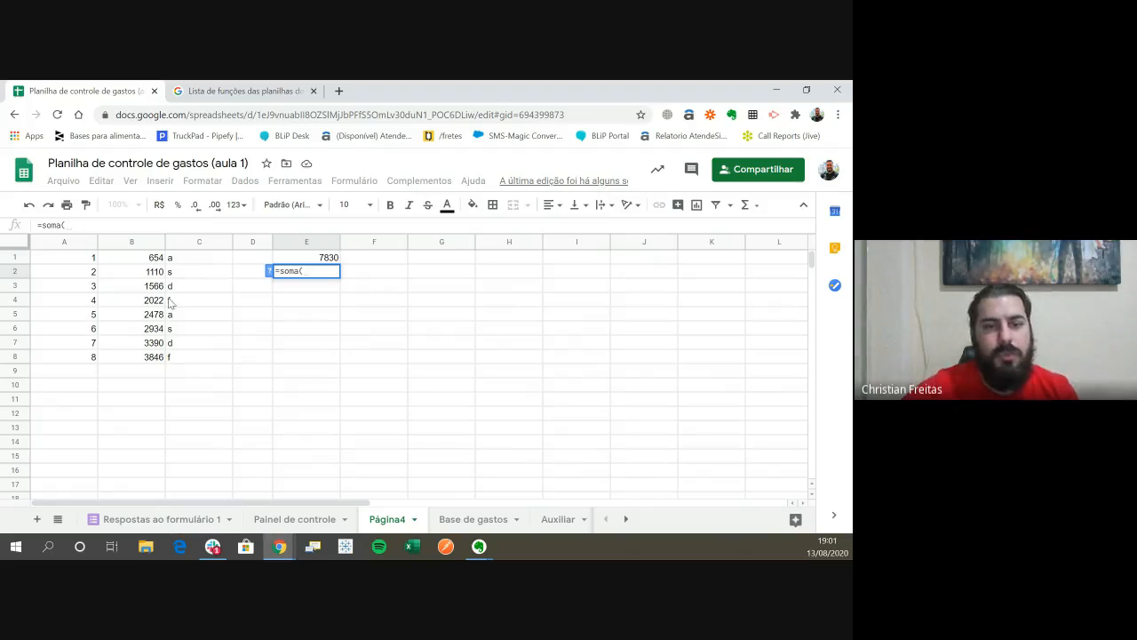
click(153, 274)
text(;)
click(155, 302)
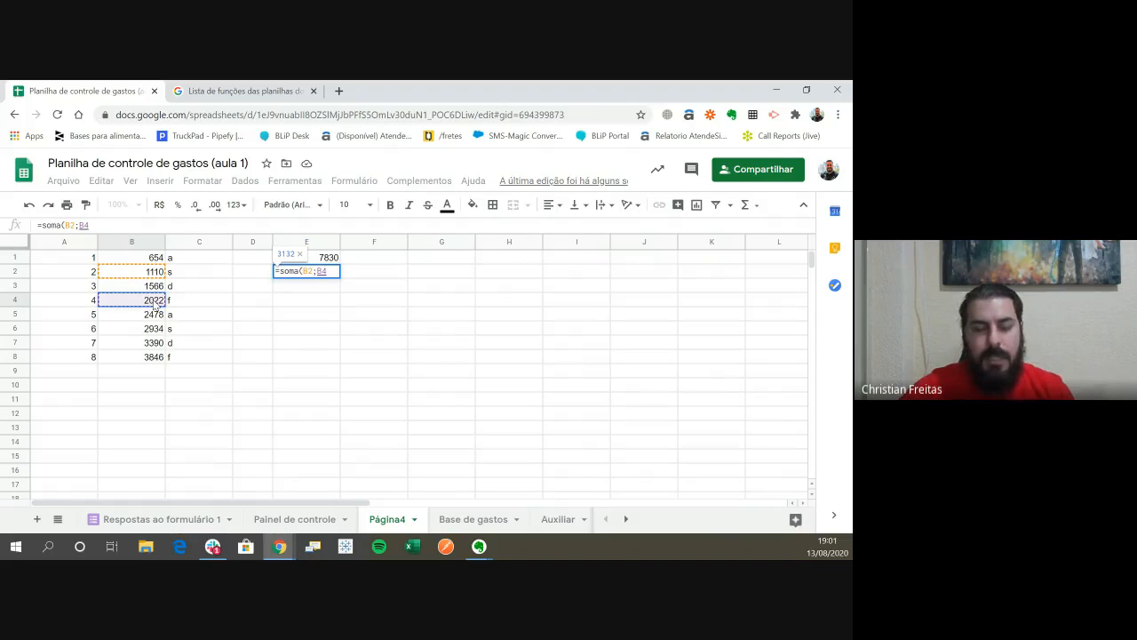
text(;)
click(156, 314)
text(;)
click(156, 329)
text(;)
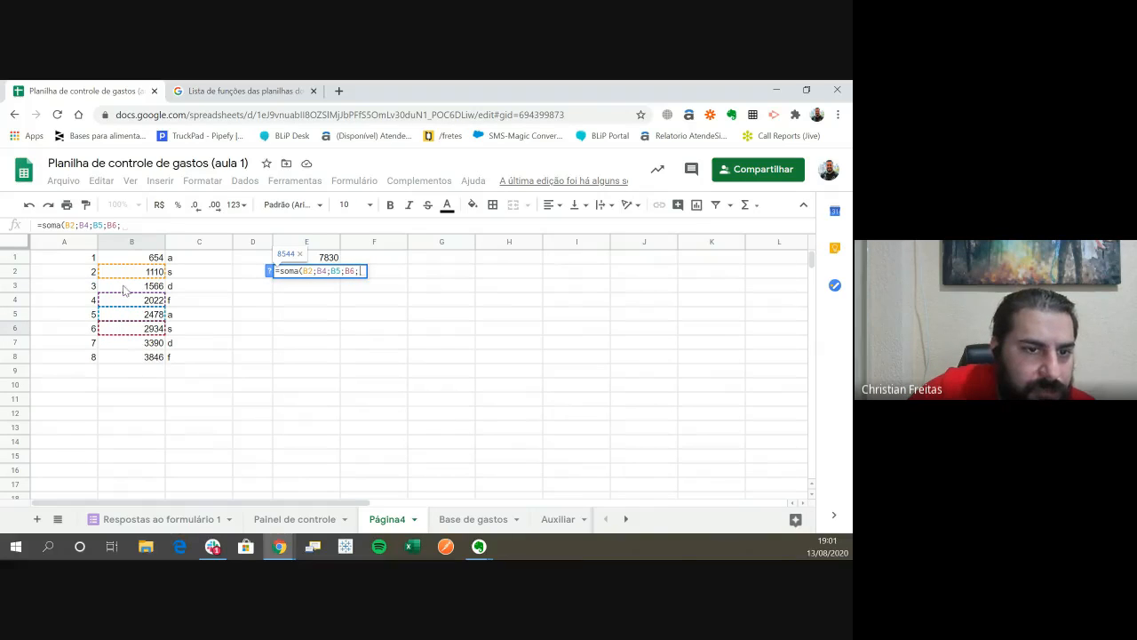
click(133, 355)
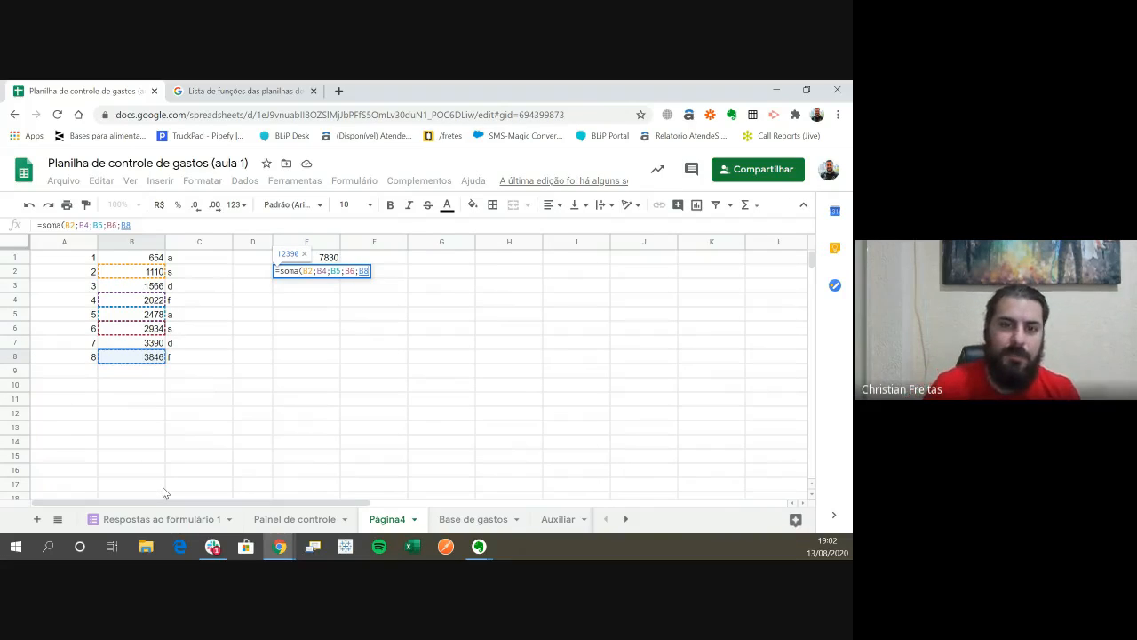
key(Return)
key(Up)
key(F2)
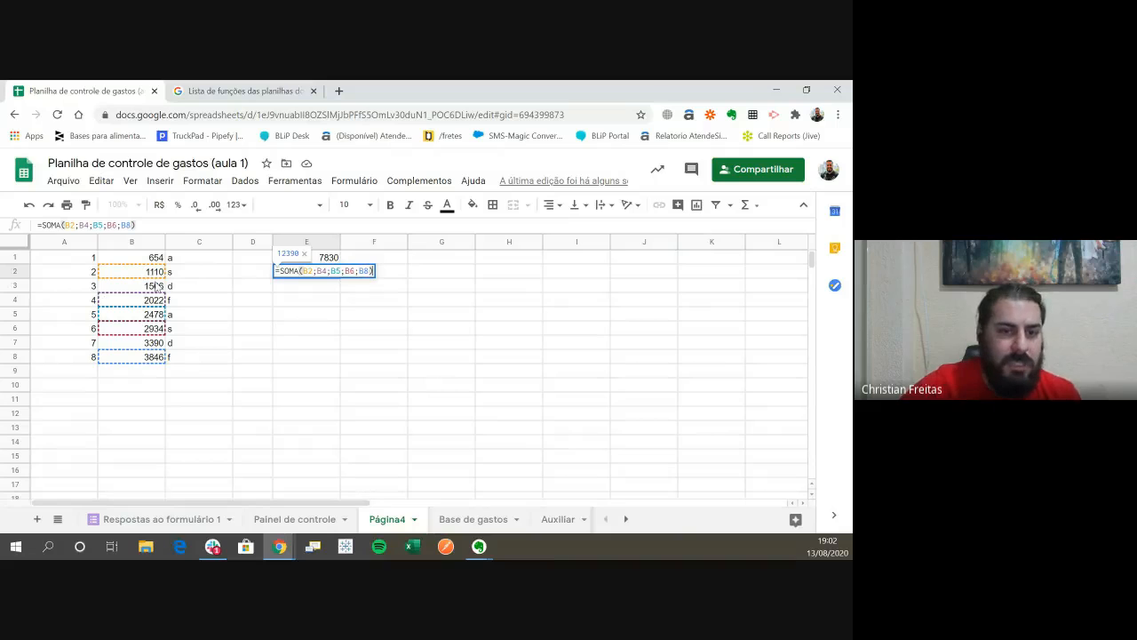
key(Return)
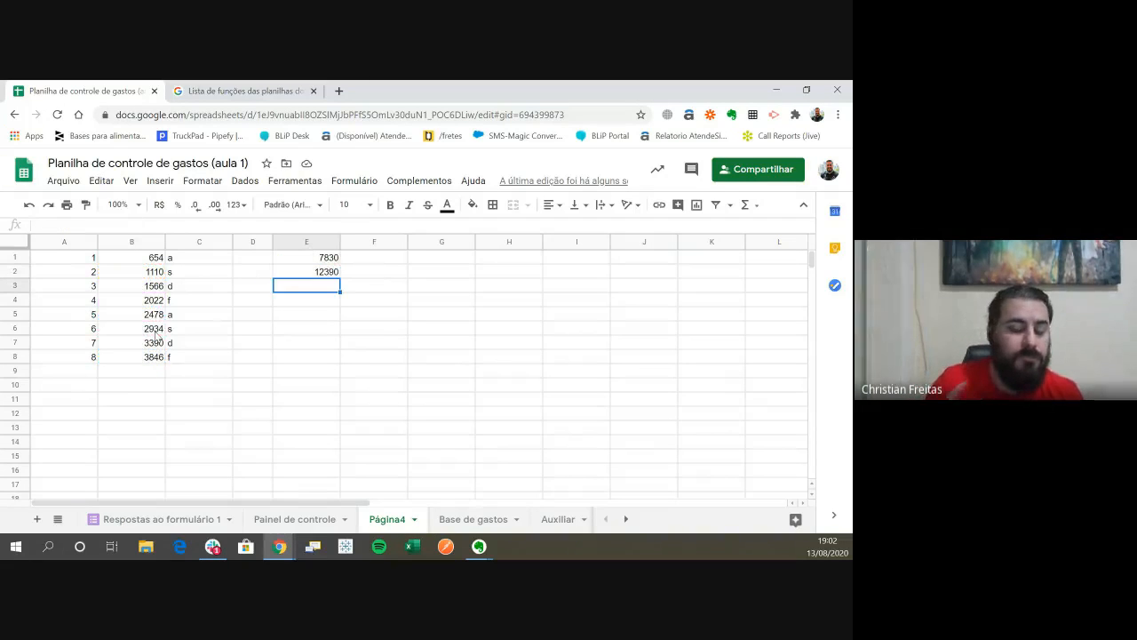
- Enter a SOMA formula in cell E3 that adds the range B3:C3
text(=)
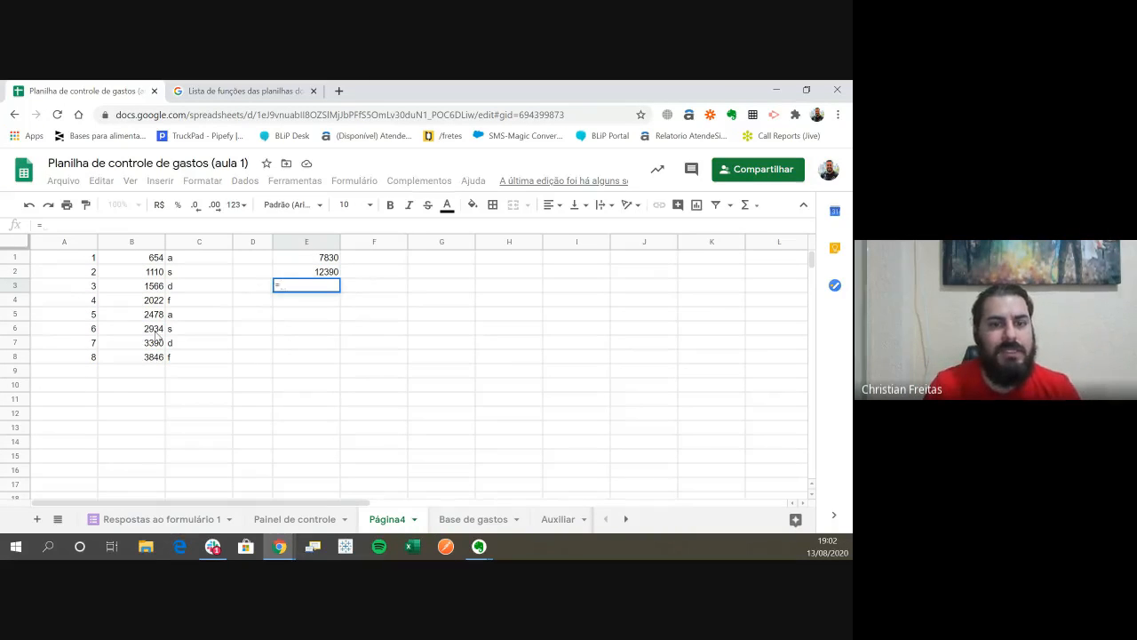
text(soma()
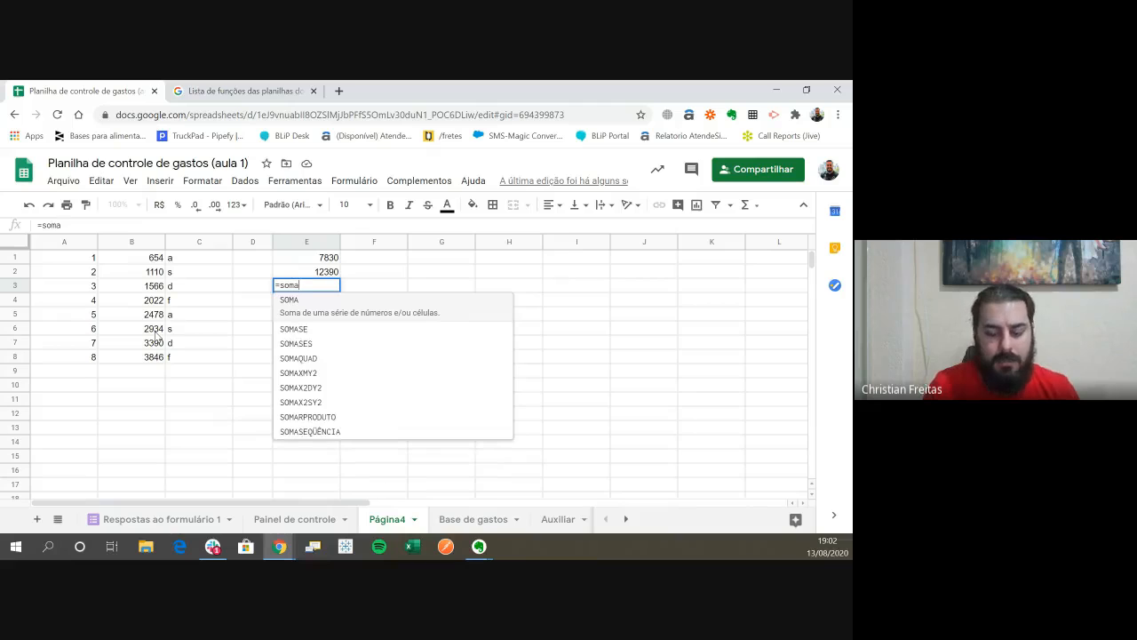
key(Left)
key(Left)
key(Left)
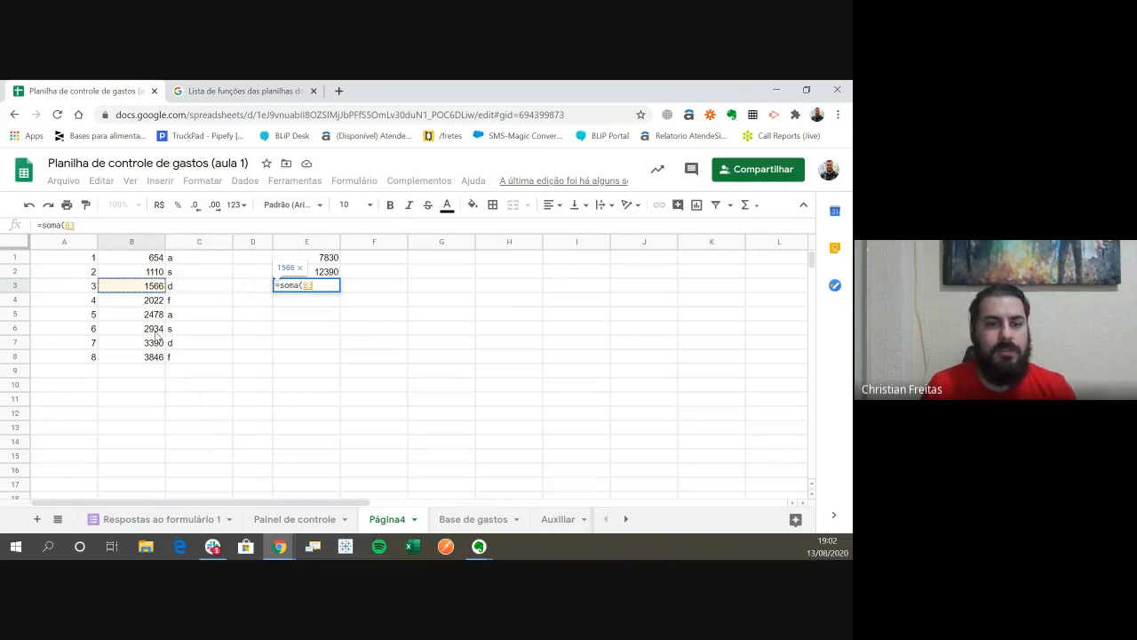
key(shift+Right)
key(Return)
key(Up)
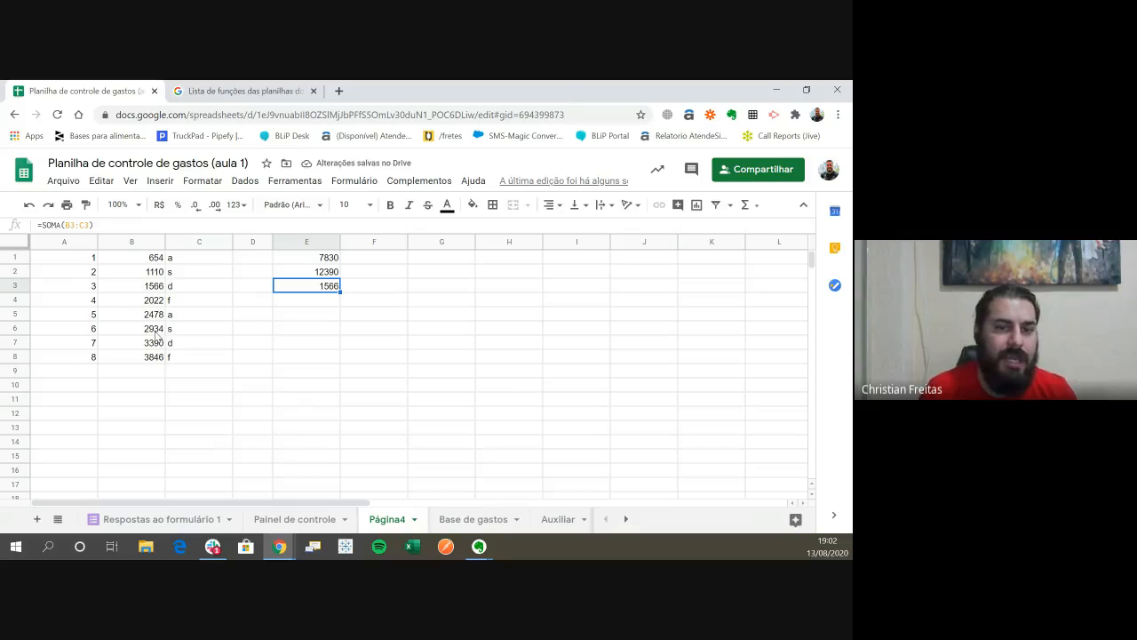
- Examine the contents of B3 and C3 against the formula in E3 to see how SOMA treats a text cell
key(Left)
key(Left)
key(Right)
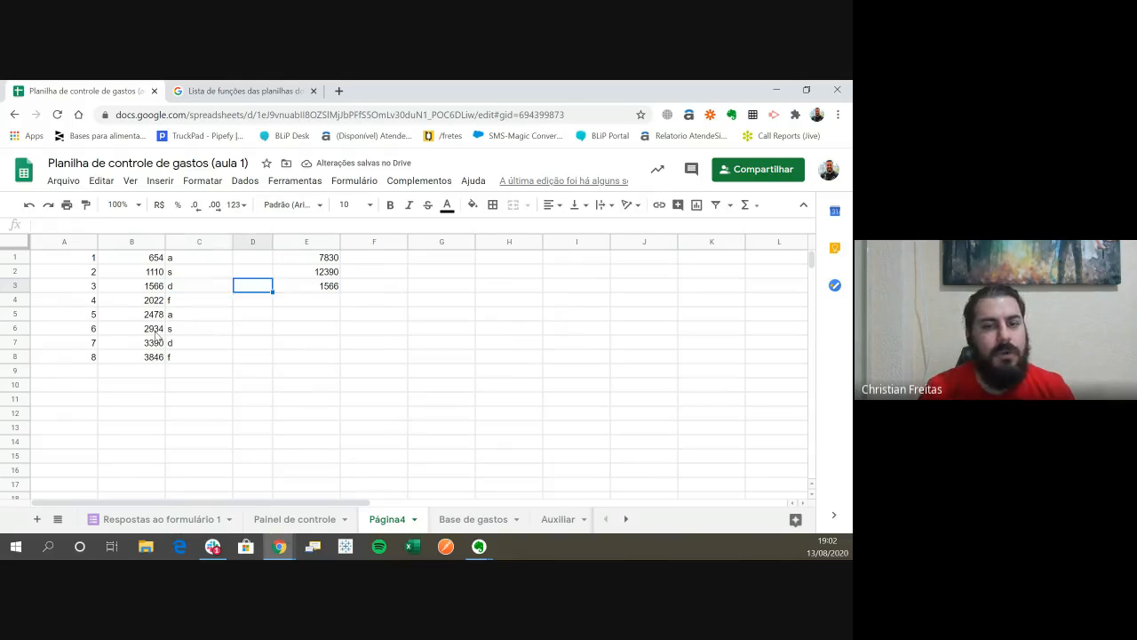
key(Right)
key(Left)
key(Left)
key(Left)
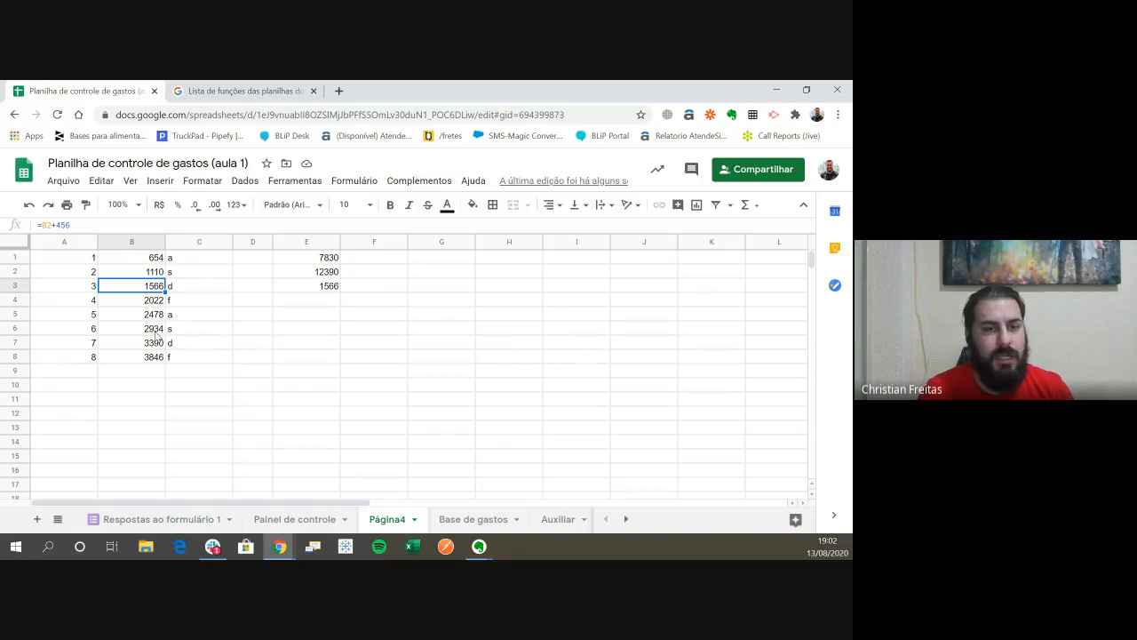
key(Right)
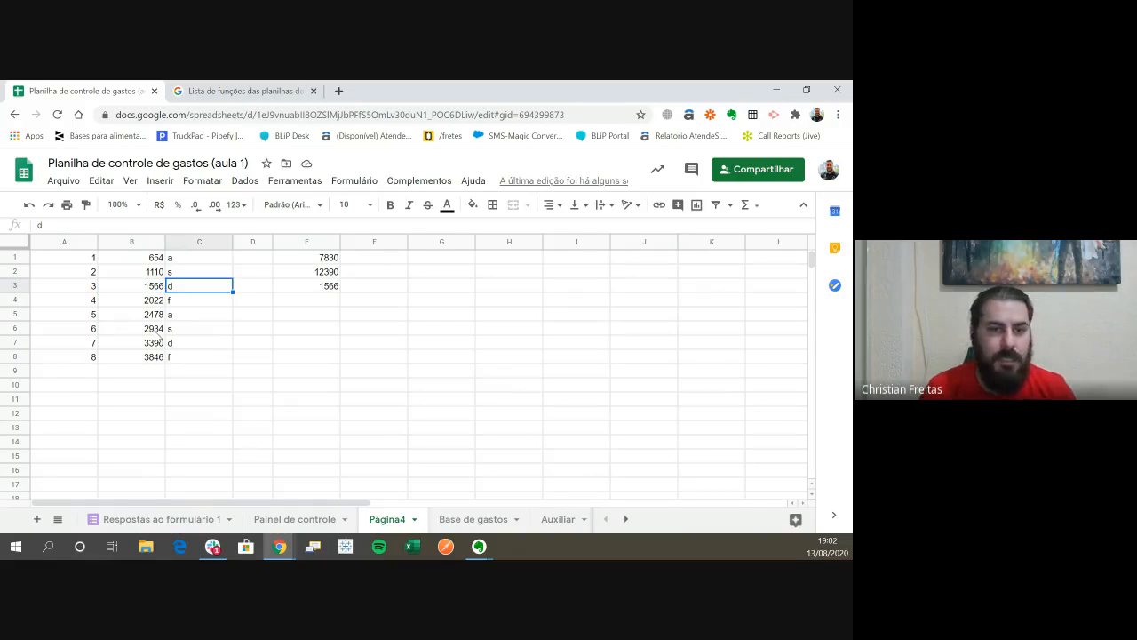
key(Up)
key(Down)
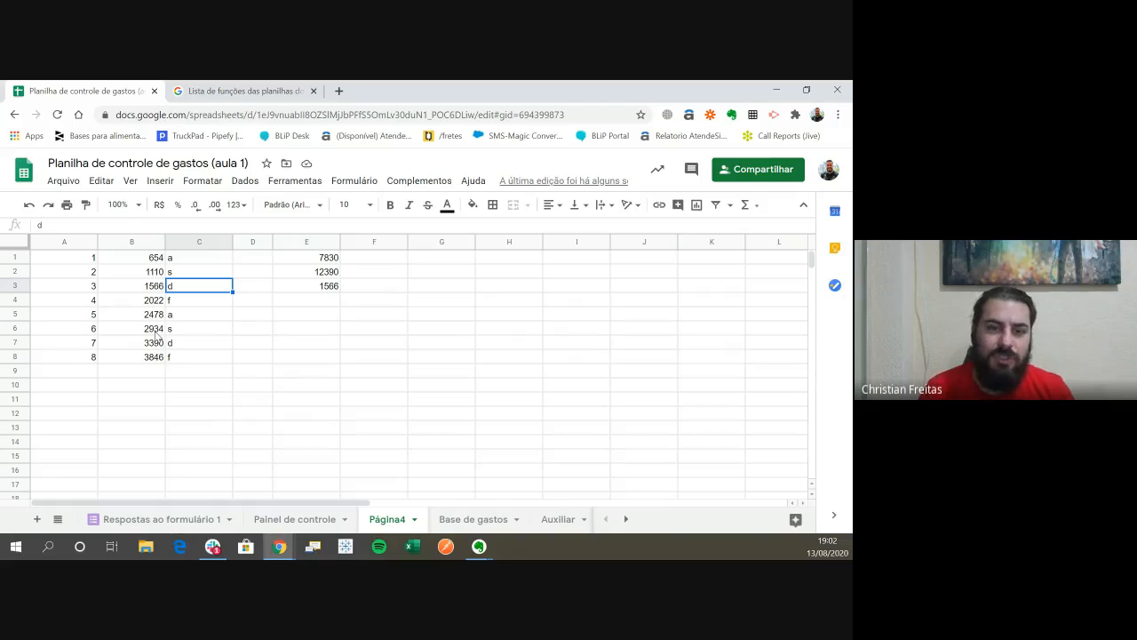
key(Right)
key(Right)
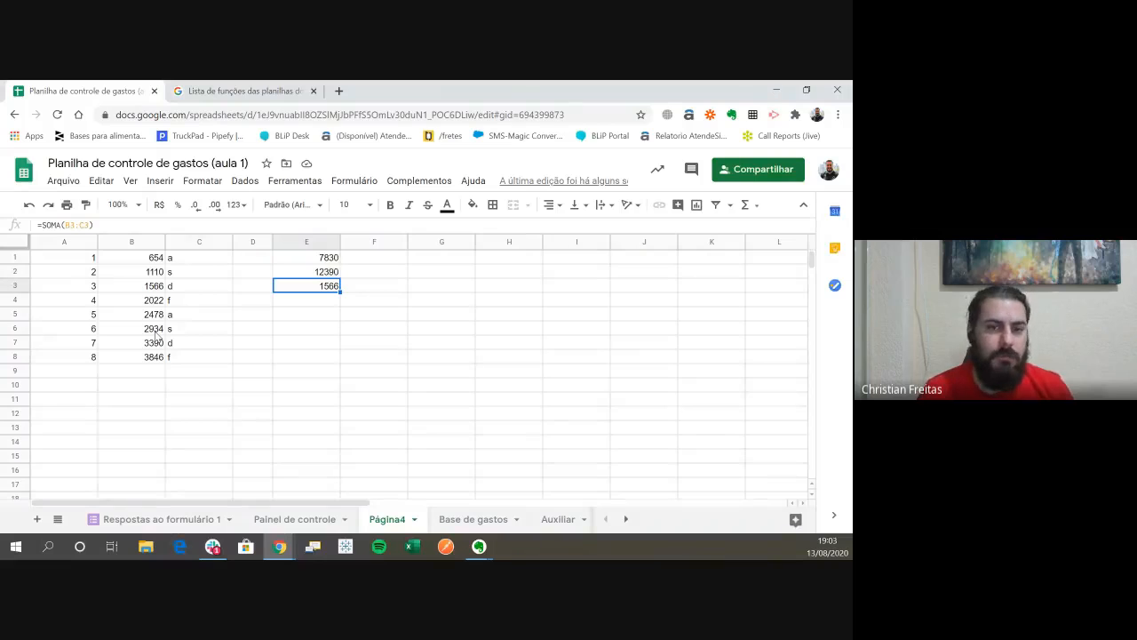
key(Left)
key(Left)
key(Left)
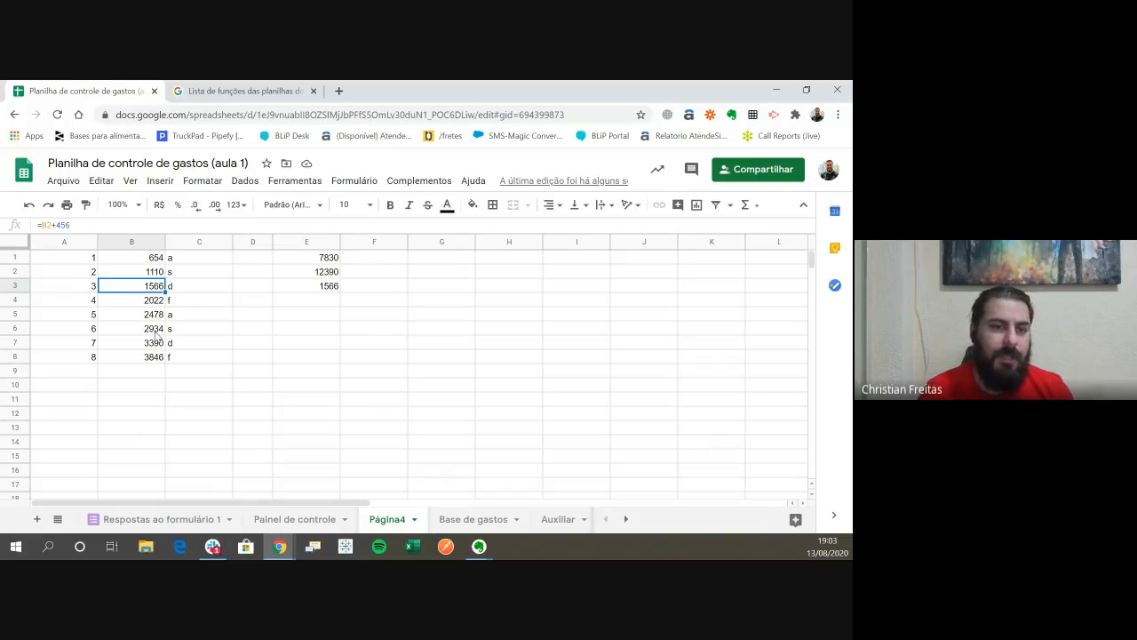
key(Right)
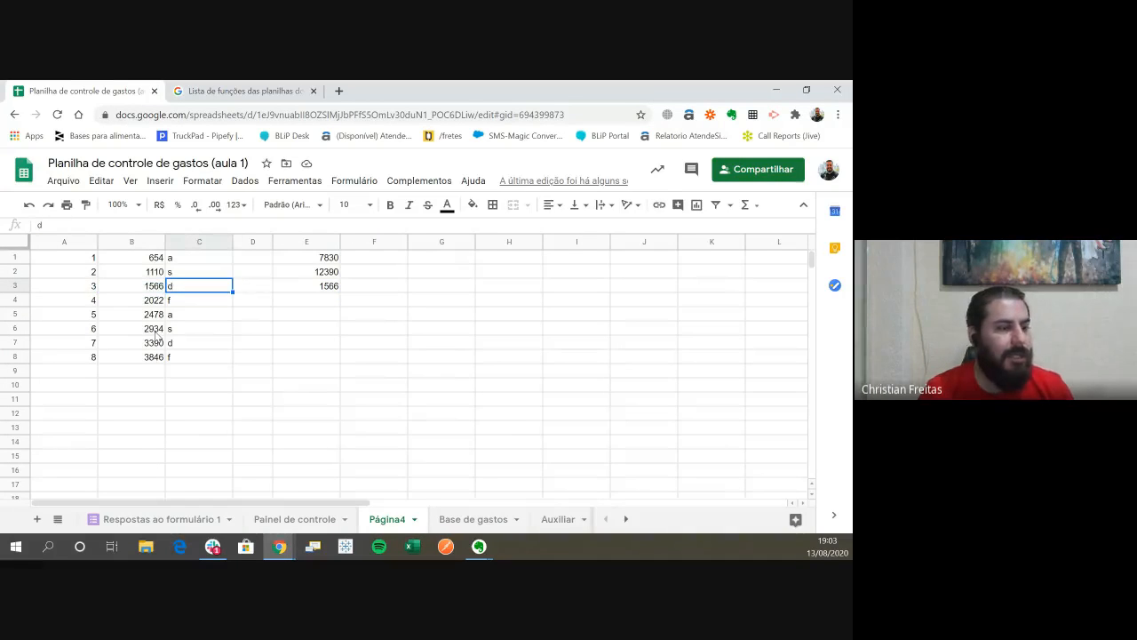
key(Left)
key(Right)
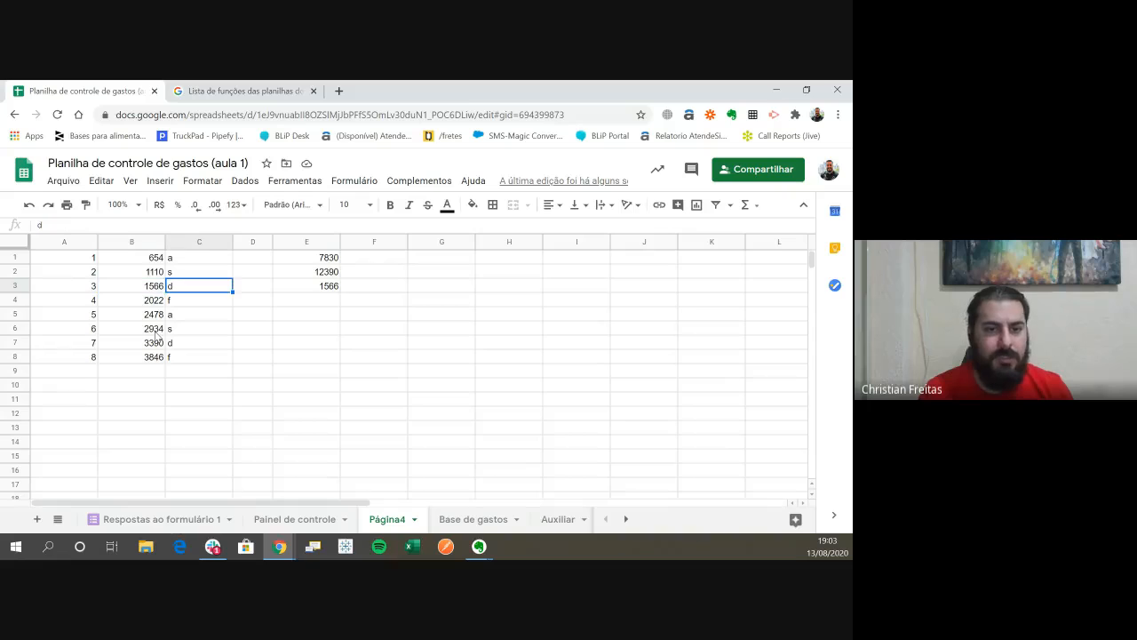
key(Down)
key(Down)
key(Down)
key(Down)
key(Down)
key(Down)
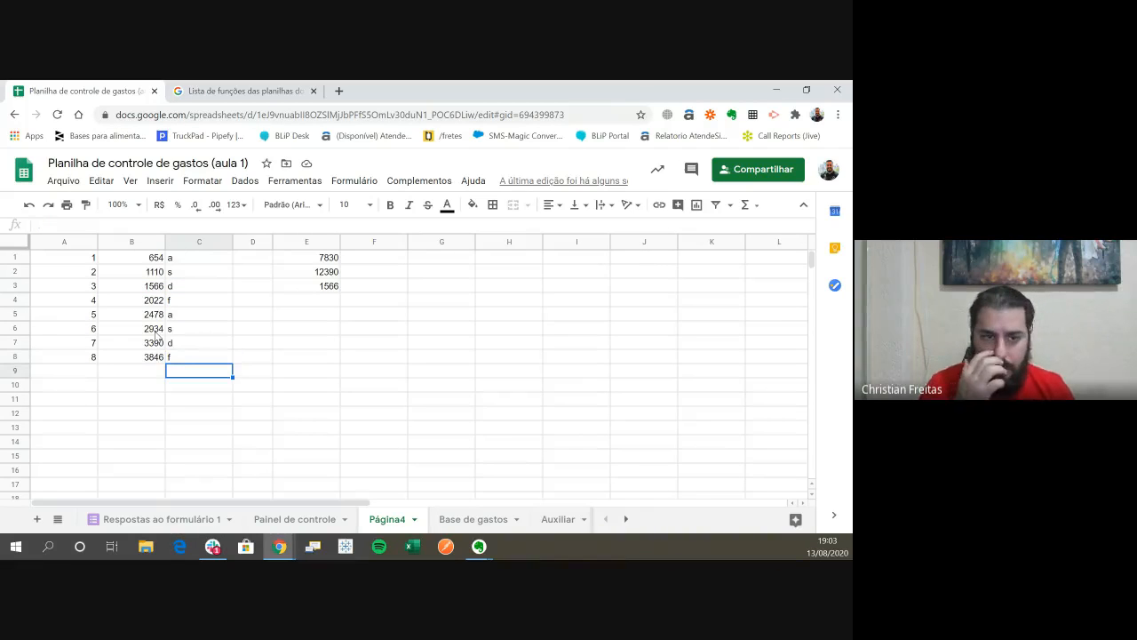
key(Right)
key(Right)
key(Up)
key(Up)
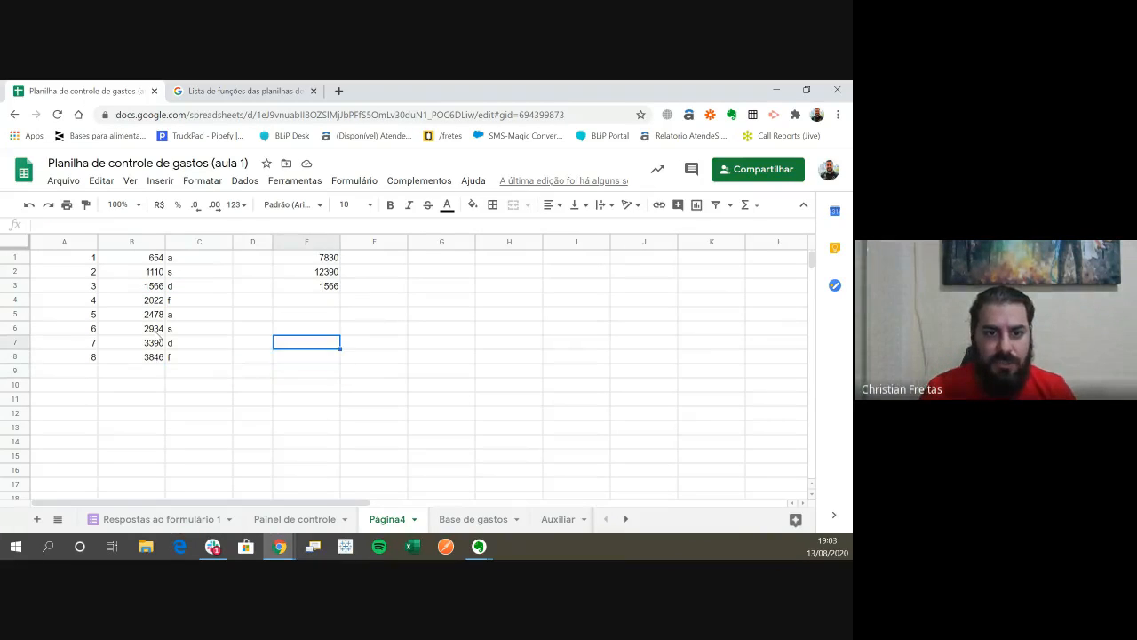
key(Left)
key(Up)
key(Up)
key(Left)
key(Left)
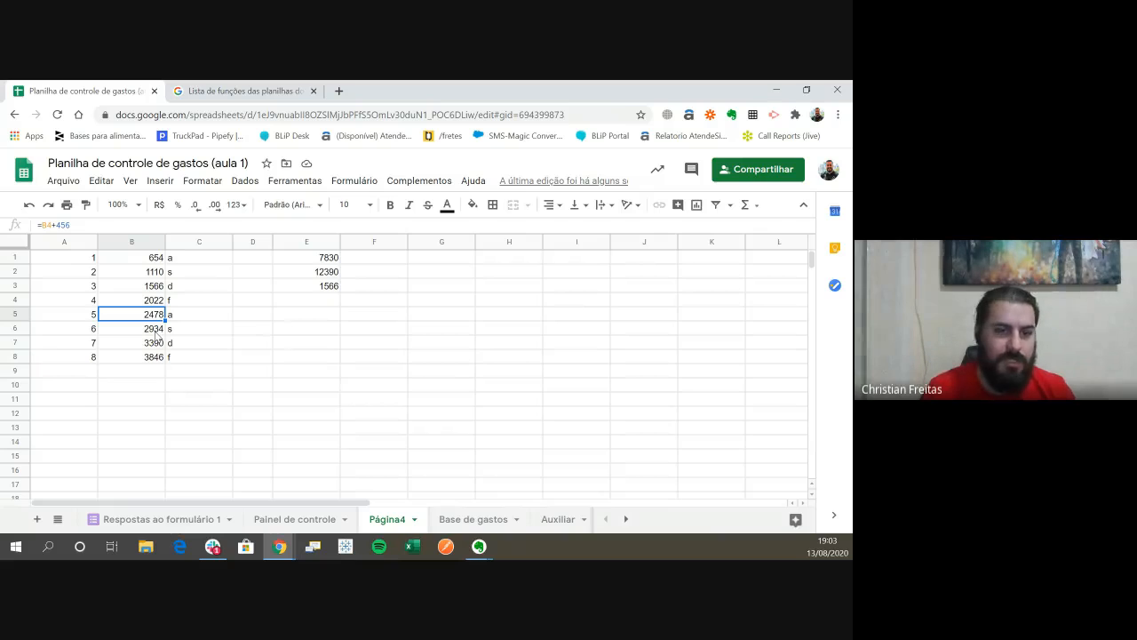
key(Right)
key(Up)
key(Up)
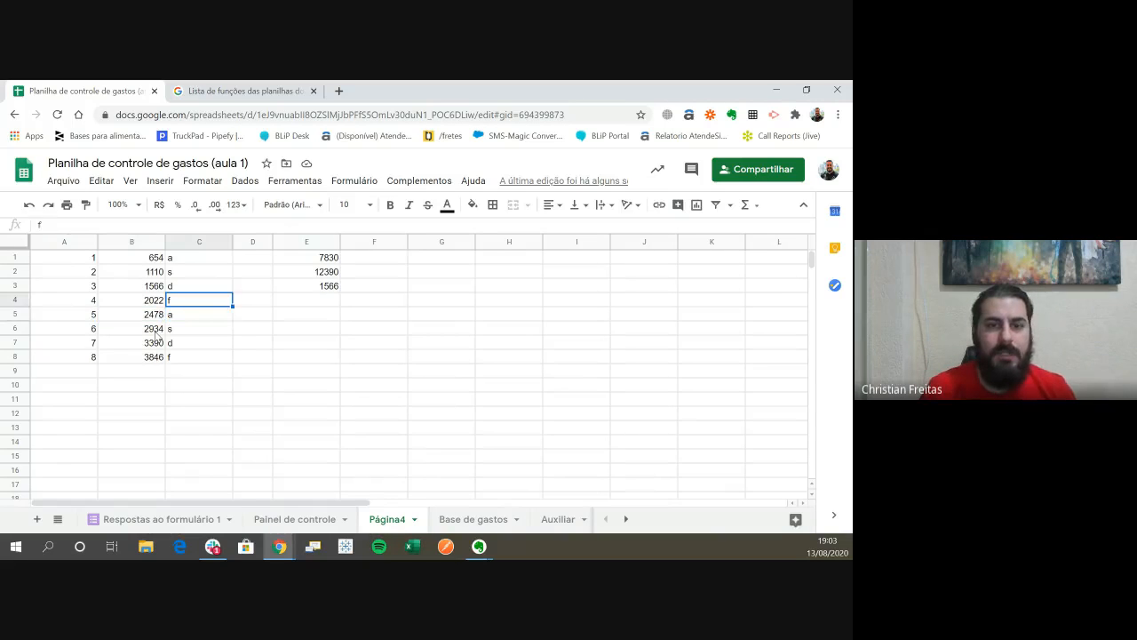
- Clear the SOMA formula from cell E3
key(Right)
key(Right)
key(Delete)
- Review the references used by the SOMA formulas in cells E2 and E1 without changing them
key(Up)
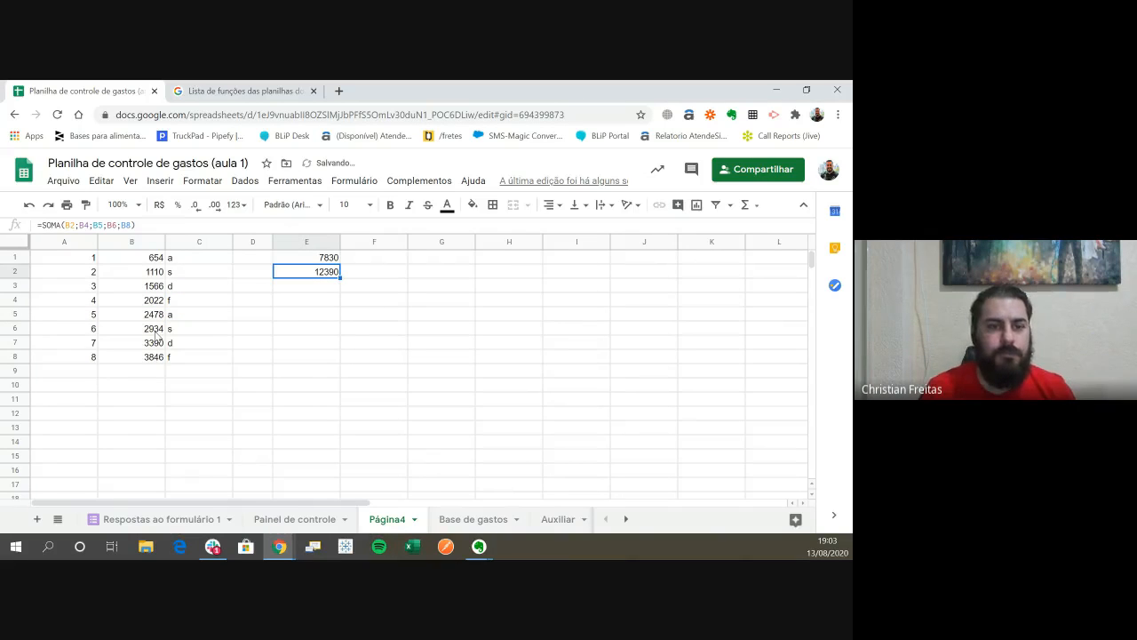
key(F2)
key(Escape)
key(Up)
key(F2)
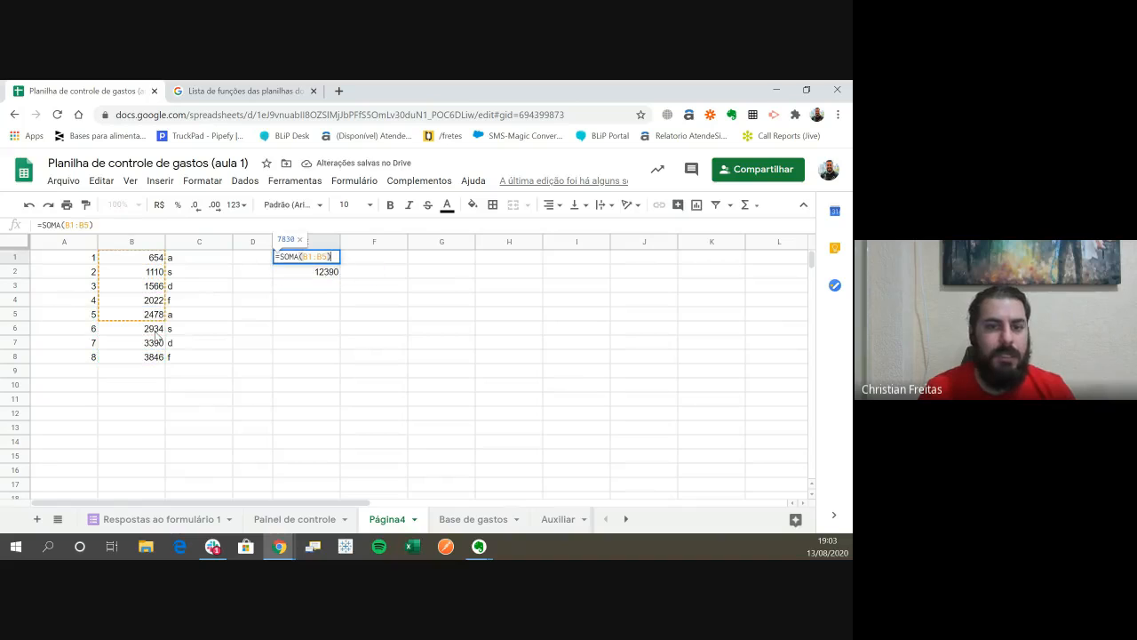
key(Escape)
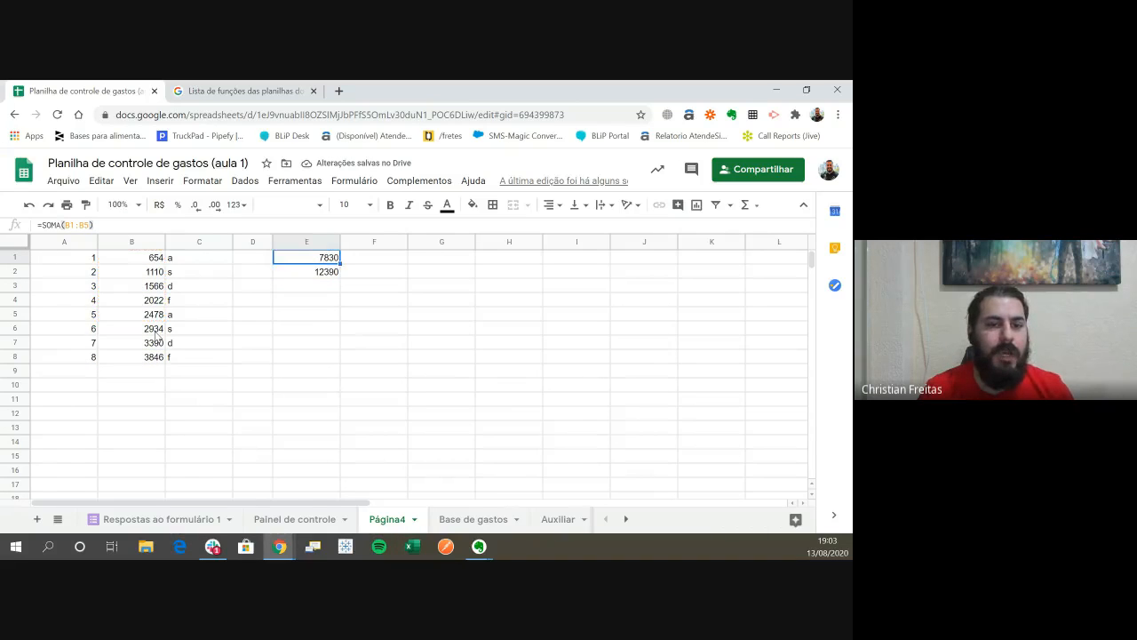
- Try the Data number format on cell B3, and undo it
key(Left)
key(Left)
key(Left)
key(Down)
key(Down)
key(Down)
key(Down)
key(Up)
key(Up)
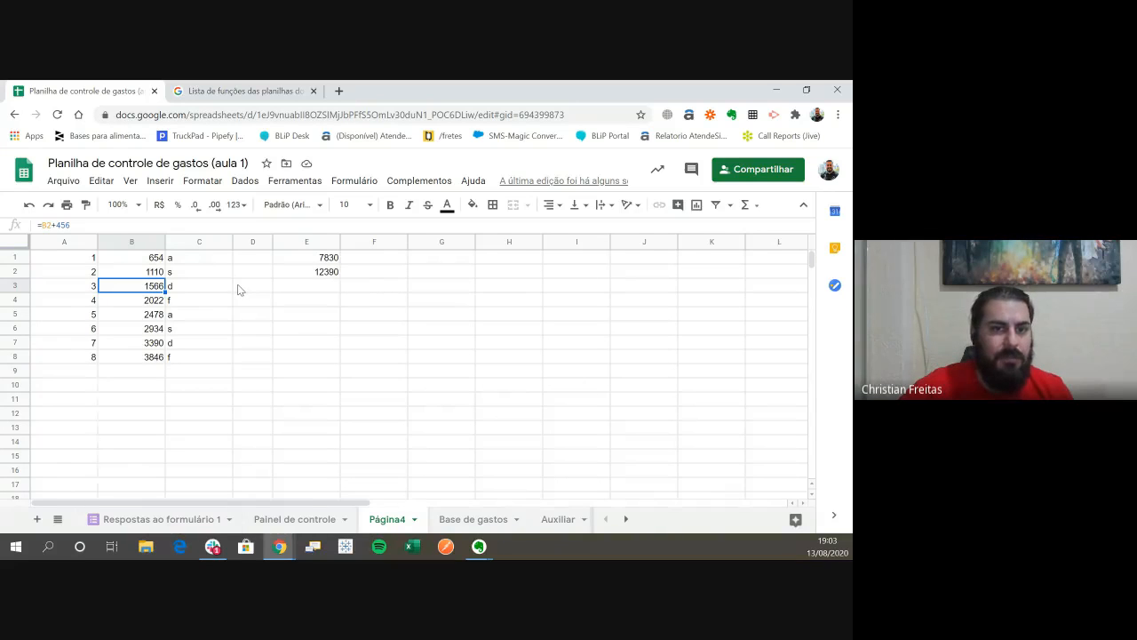
click(237, 206)
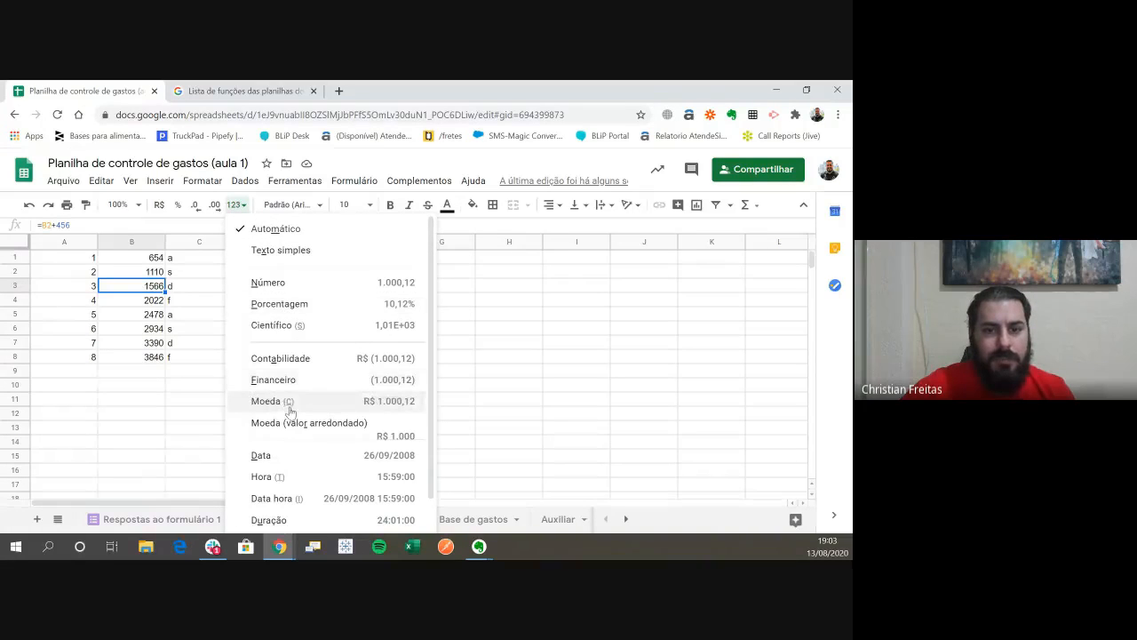
scroll(293, 436, down, 1)
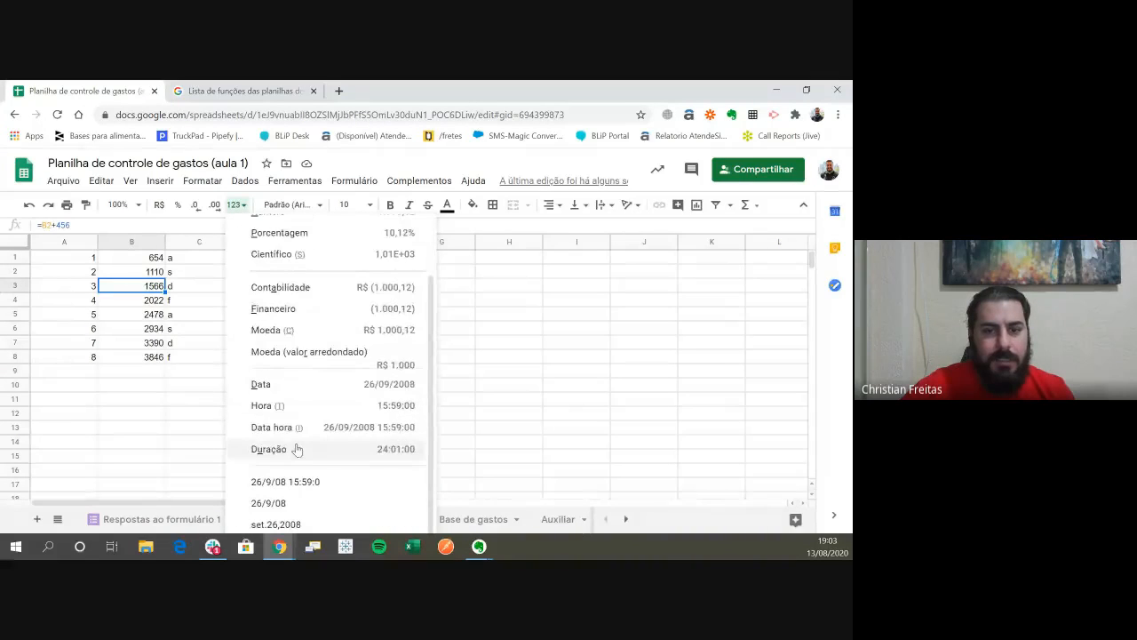
click(283, 391)
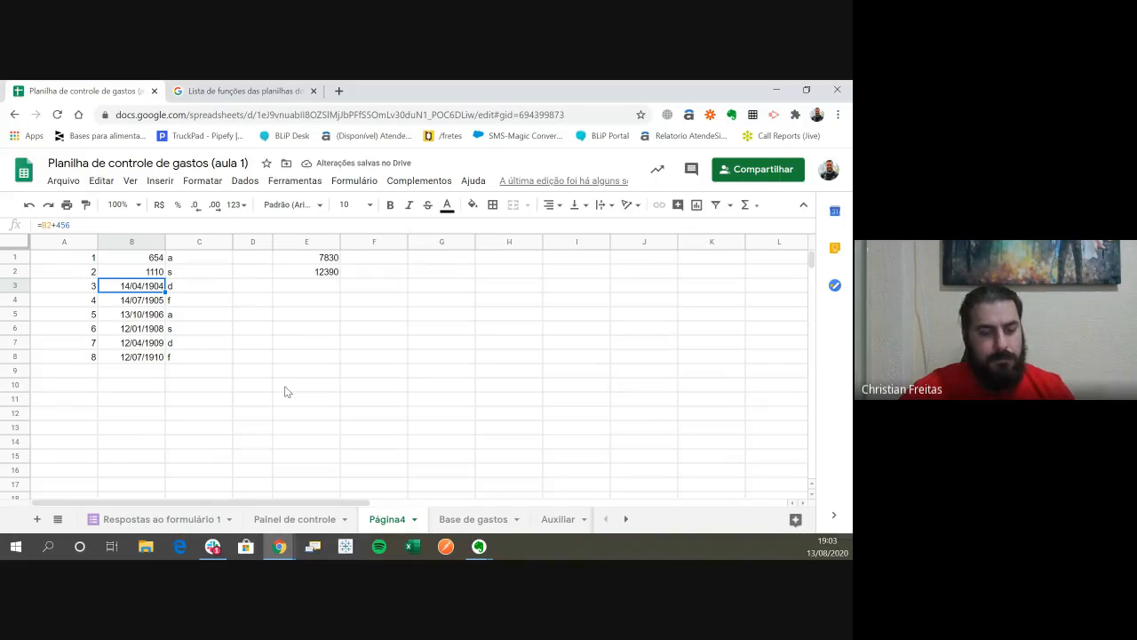
key(ctrl+z)
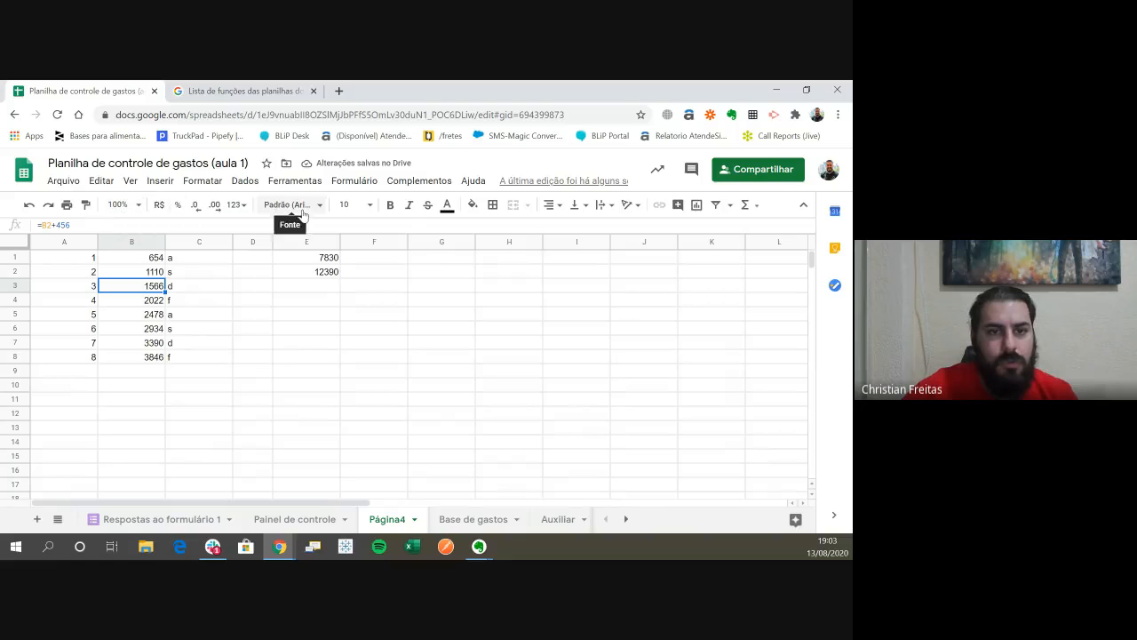
- Try the Científico number format on cell B3, and undo it
click(235, 204)
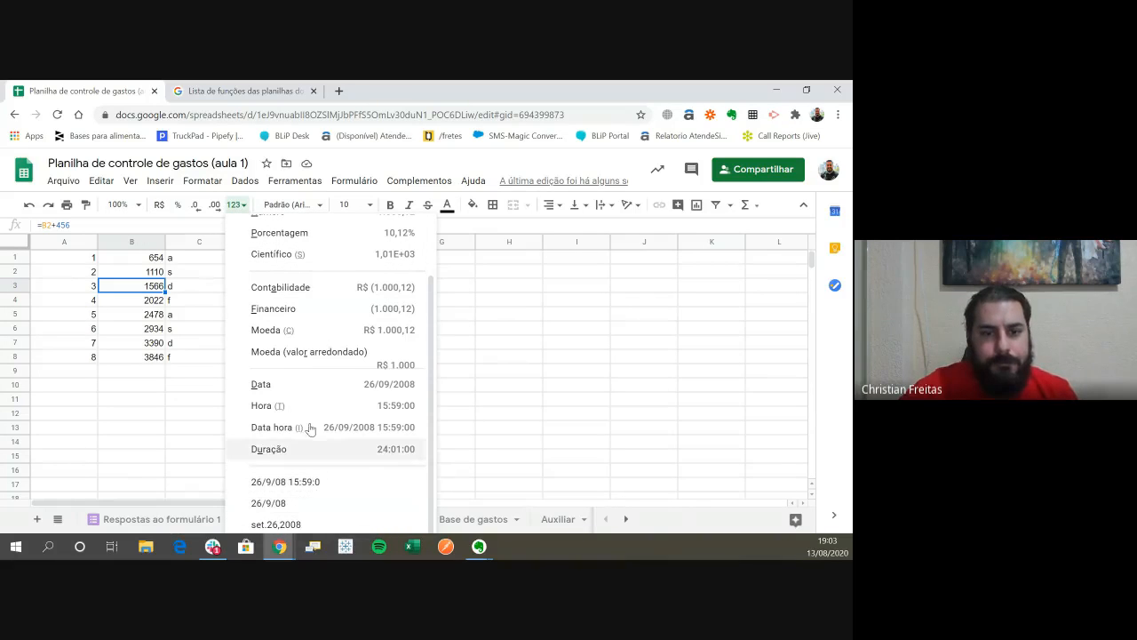
click(420, 258)
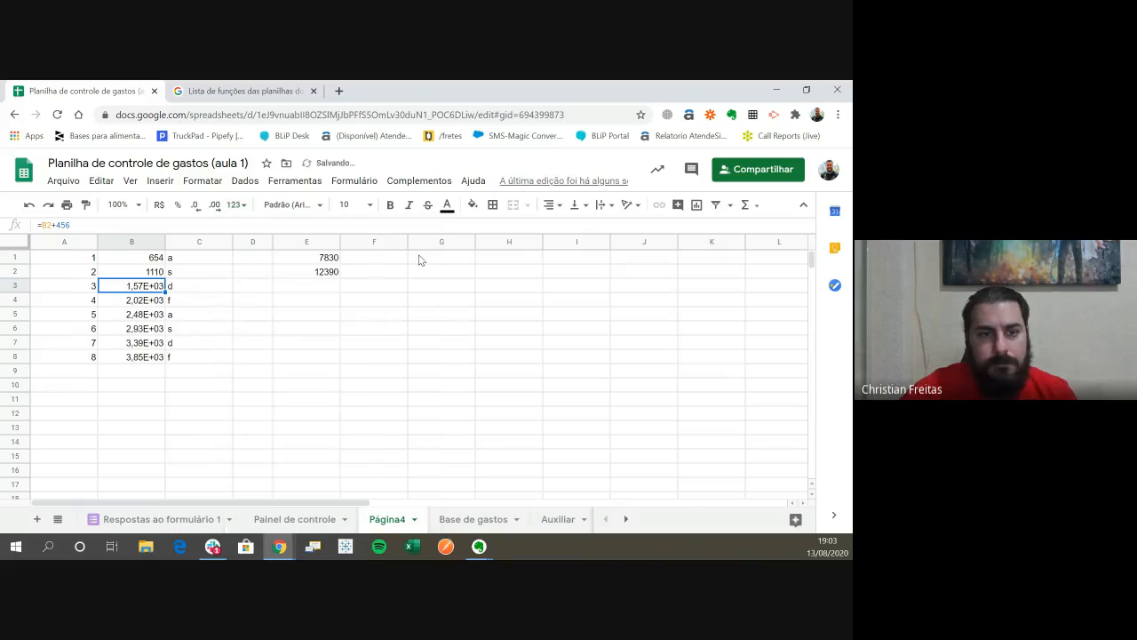
key(ctrl+z)
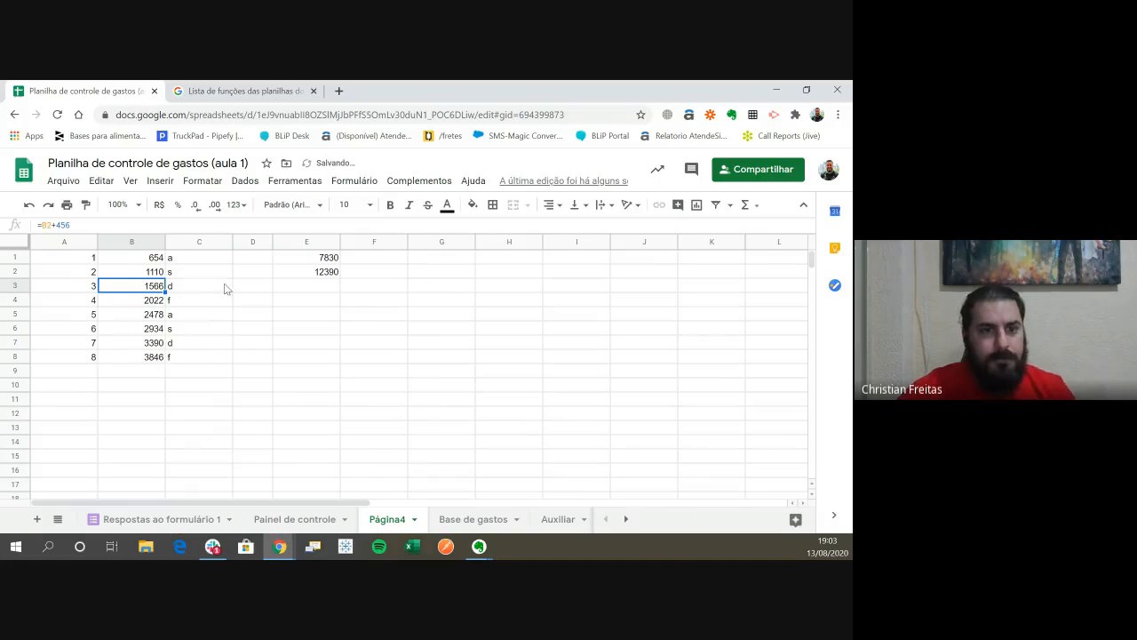
- Replace the formula in cell B8 with its own result by copying it and pasting values only
click(158, 345)
click(154, 357)
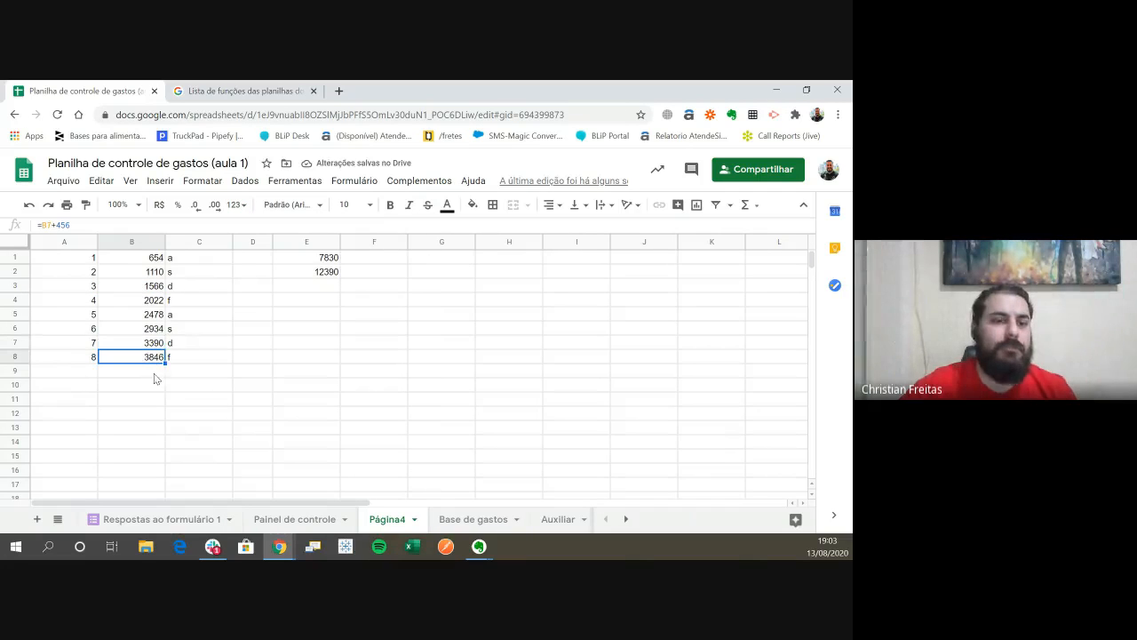
key(ctrl+c)
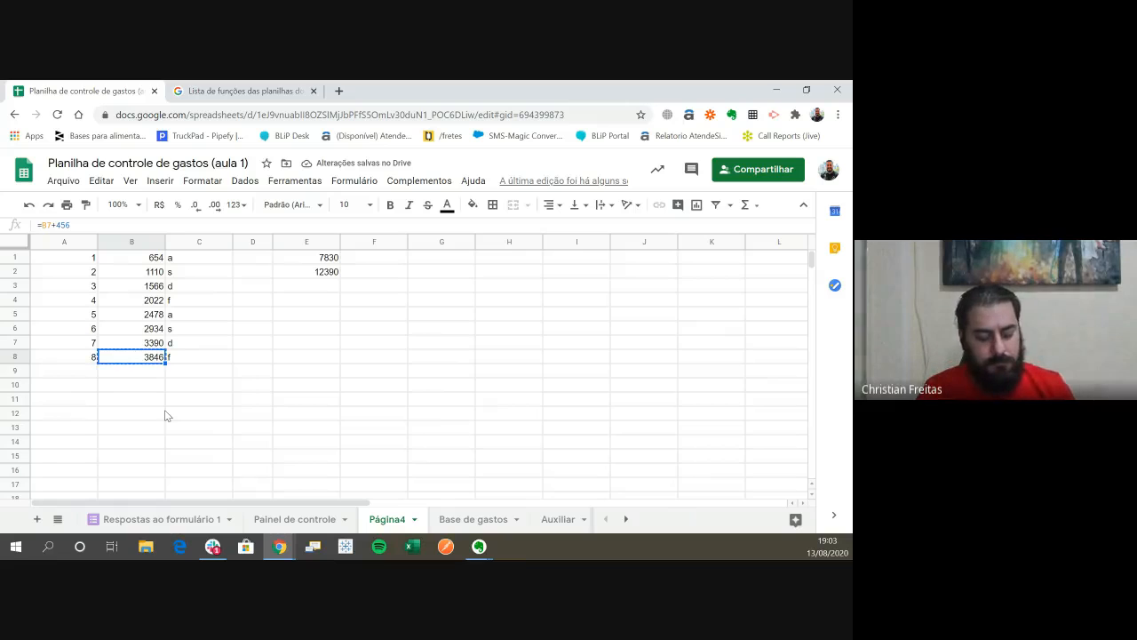
key(ctrl+shift+v)
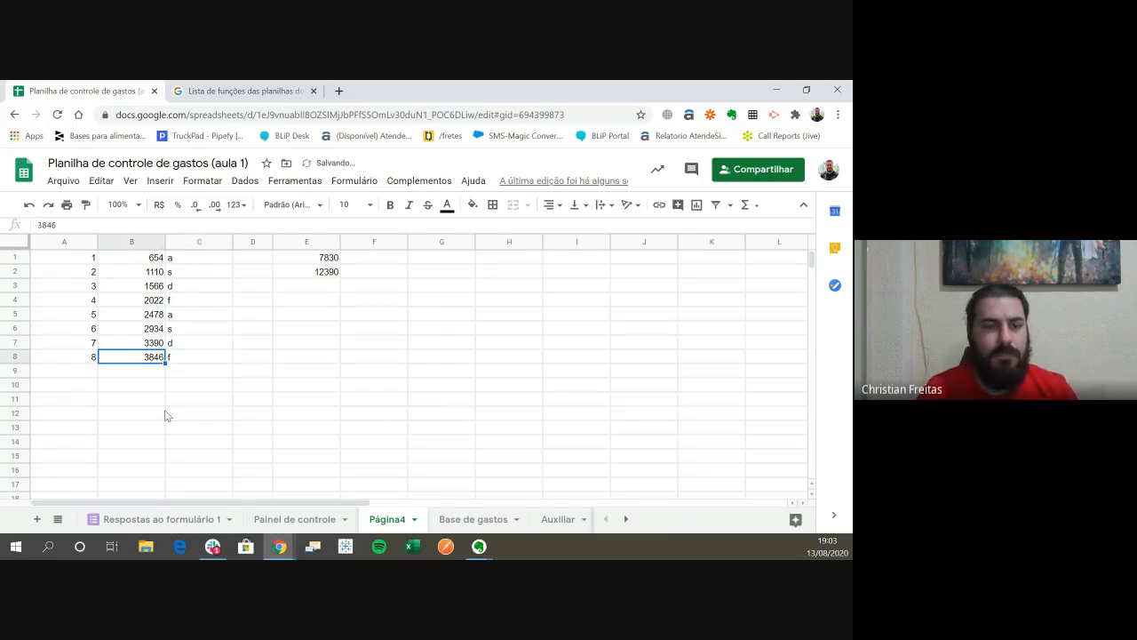
- Enter a SOMA formula in cell E7 that adds the range B2:B8
key(Right)
key(Right)
key(Right)
key(Right)
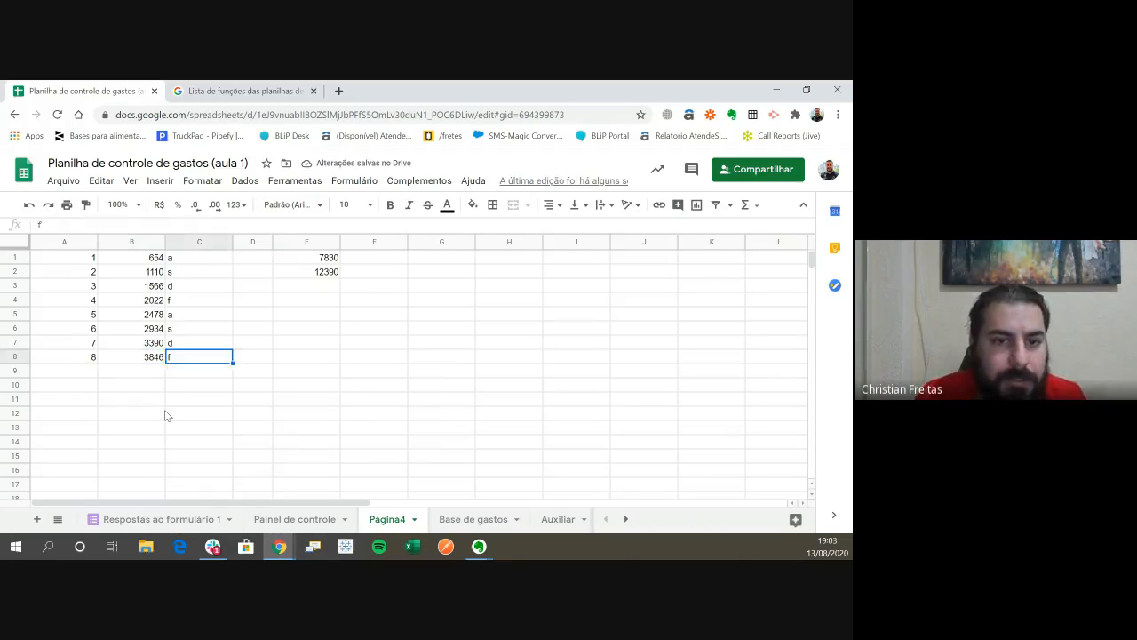
key(Left)
key(Up)
text(=)
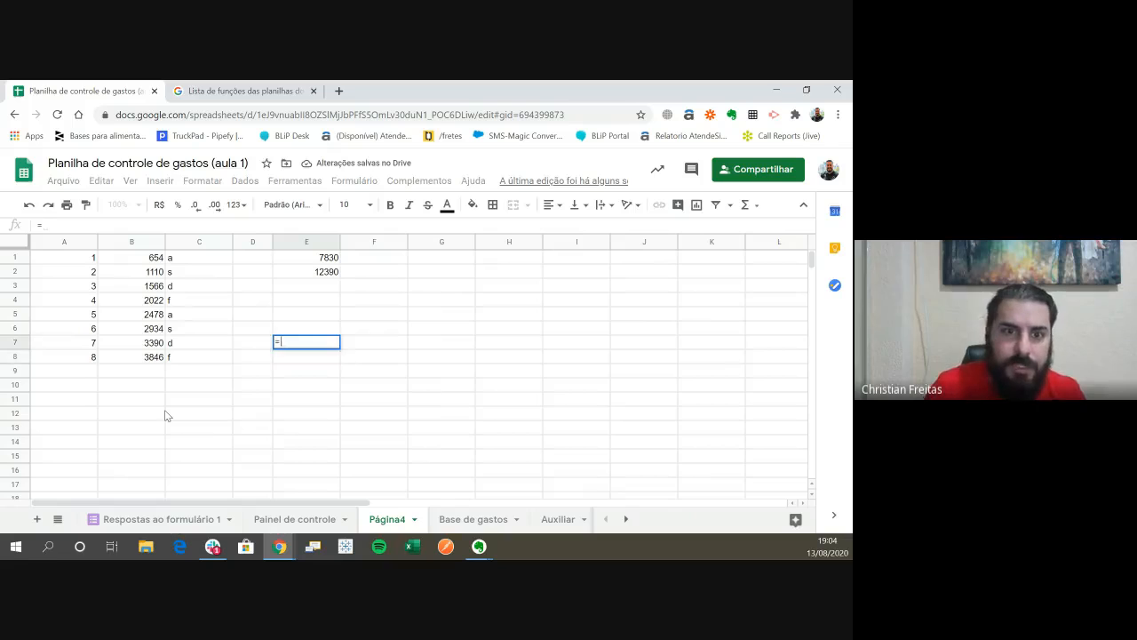
text(soma)
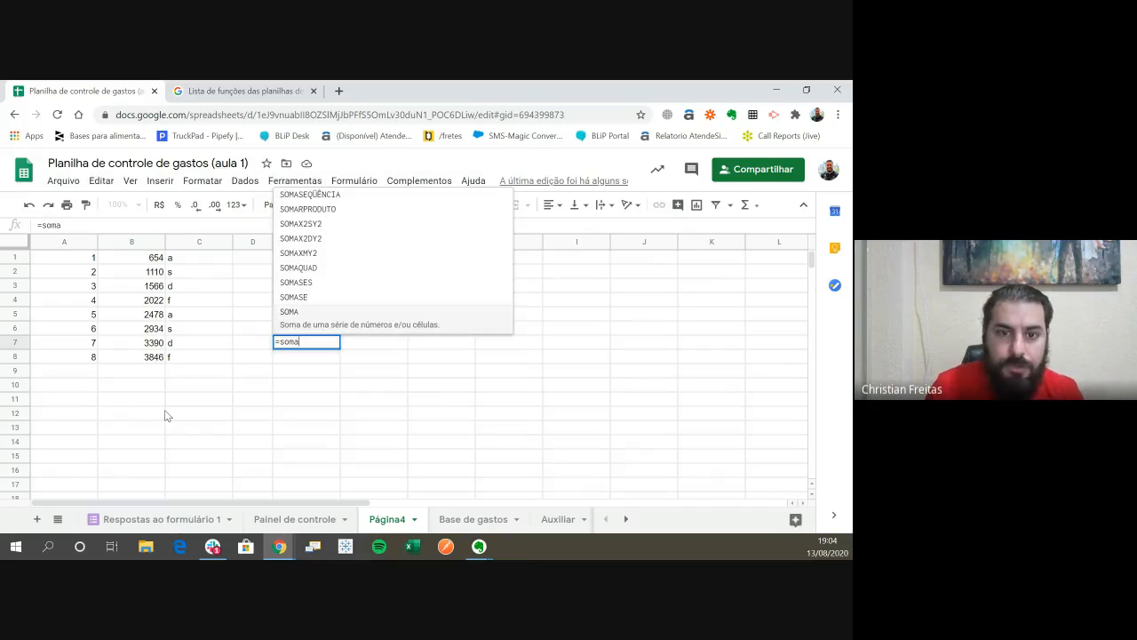
text(()
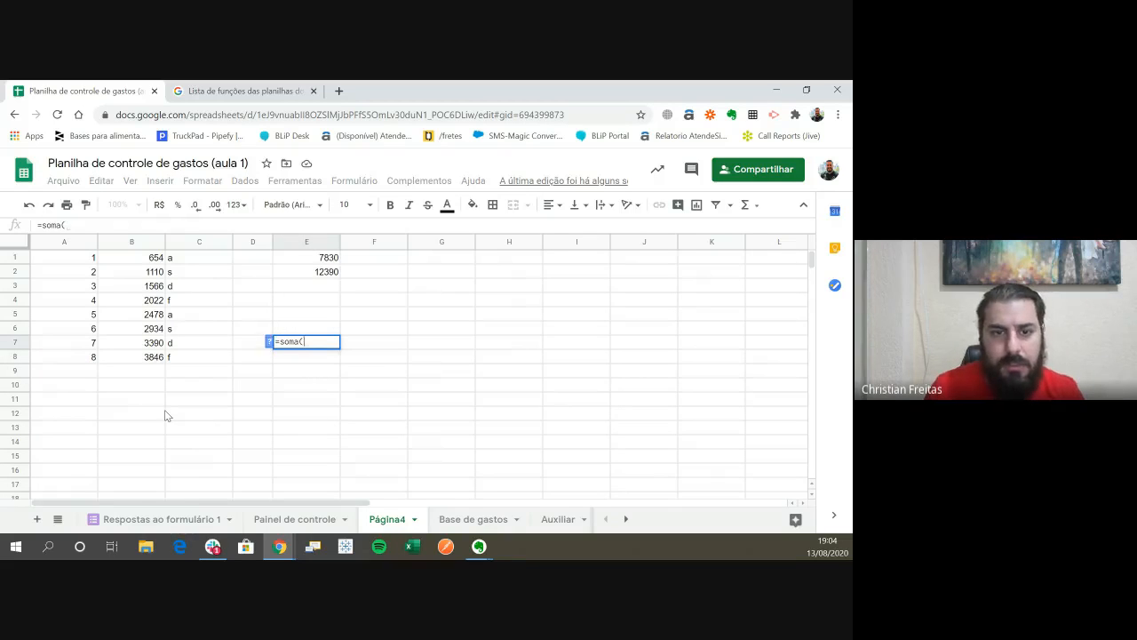
key(Left)
key(Left)
key(Left)
key(Down)
key(shift+Up)
key(shift+Up)
key(shift+Up)
key(shift+Up)
key(shift+Up)
key(shift+Up)
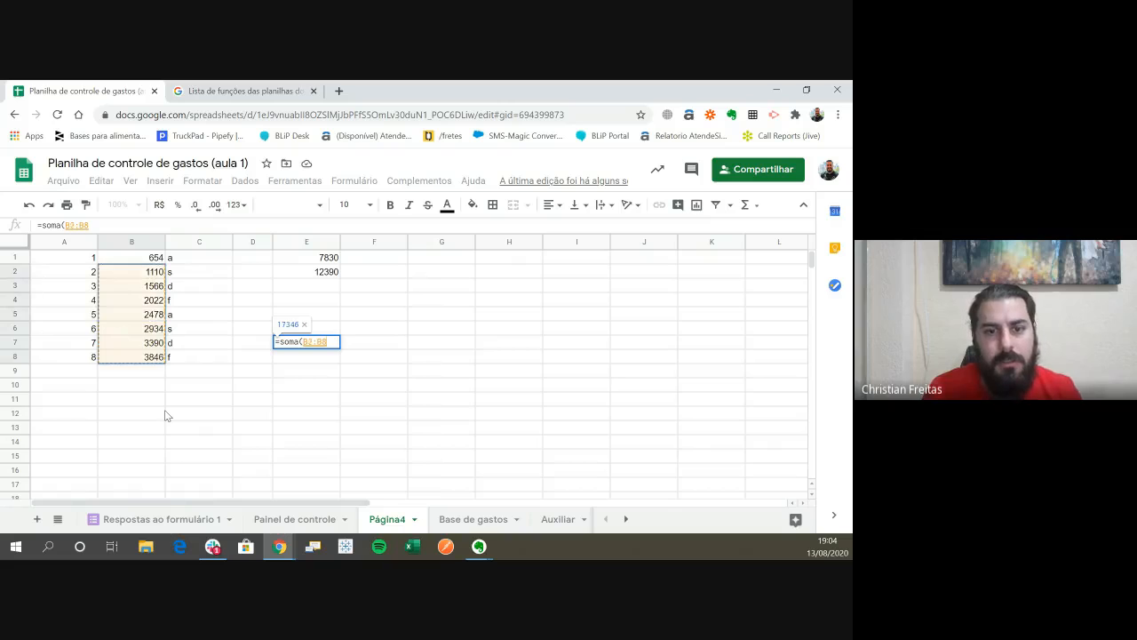
key(Return)
- Apply the Científico number format to cell B8
key(Up)
key(Left)
key(Left)
key(Left)
key(Down)
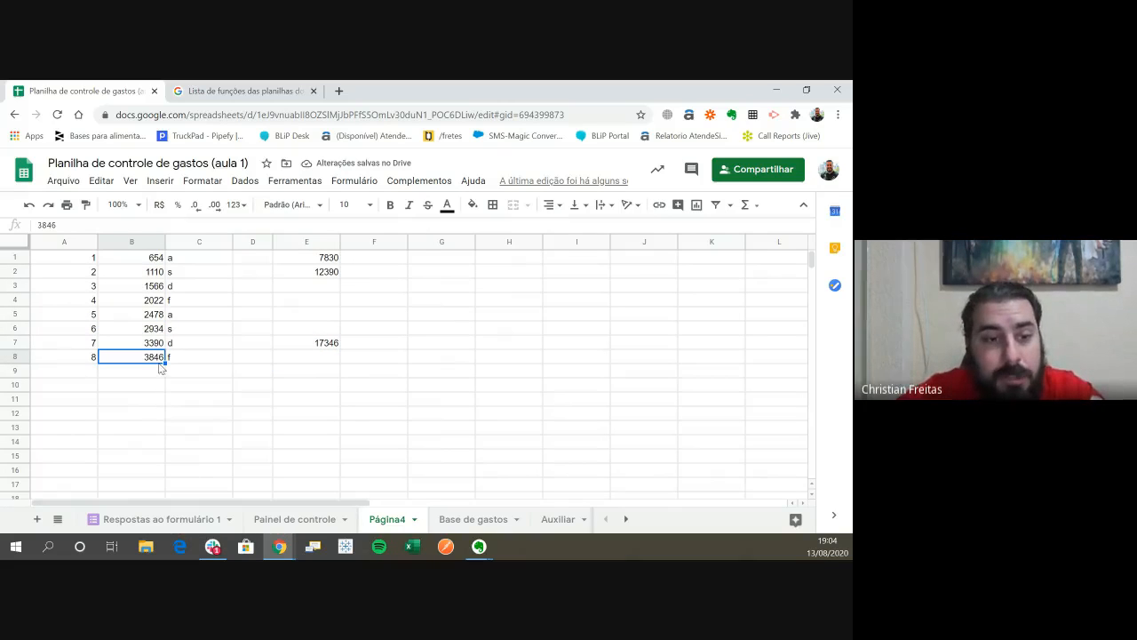
click(236, 206)
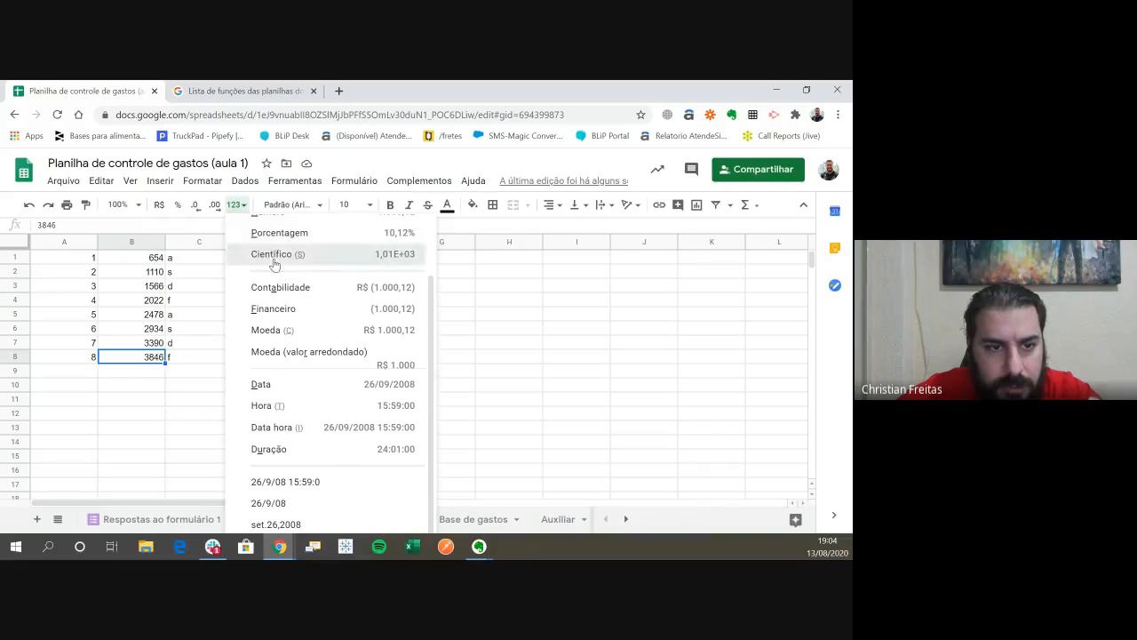
click(274, 257)
click(269, 207)
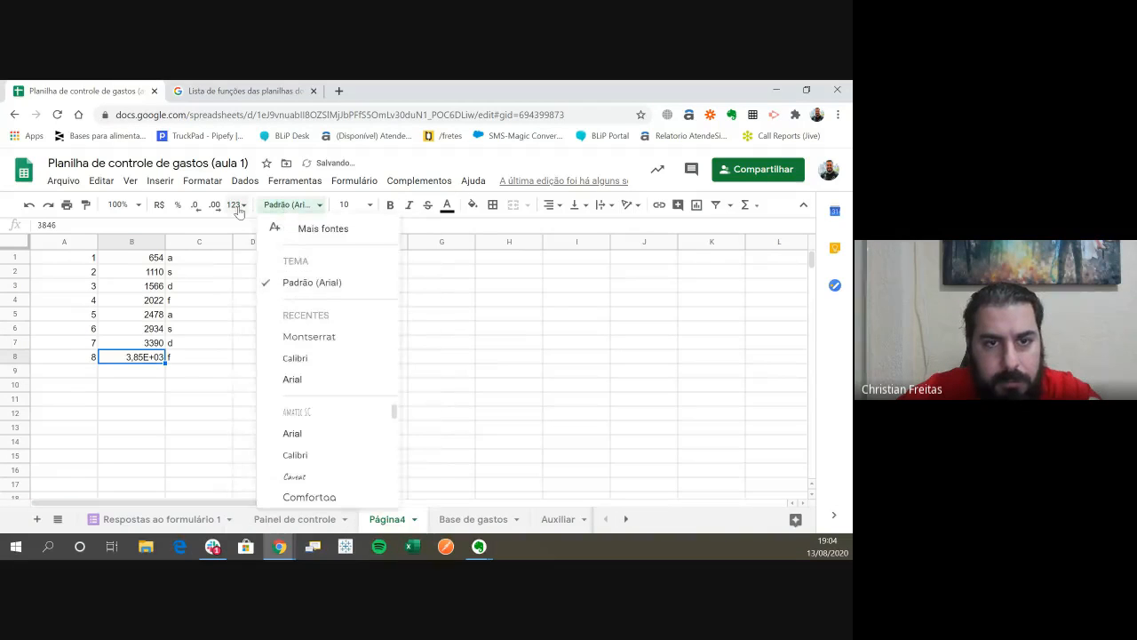
- Change the number format of cell B8 to Texto simples
click(237, 207)
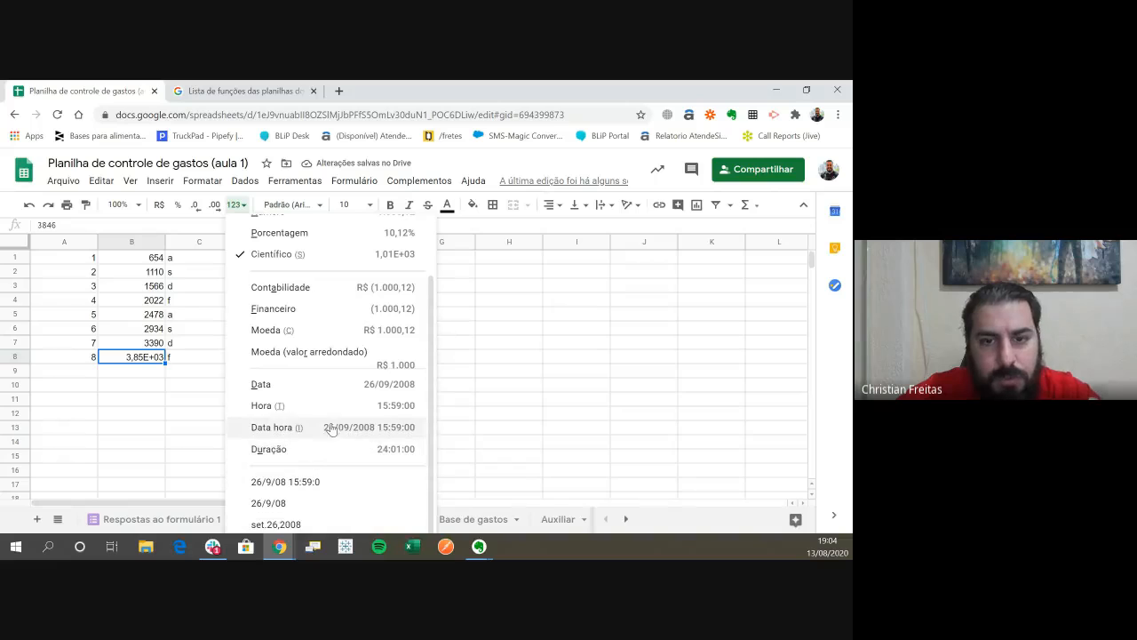
scroll(551, 427, down, 15)
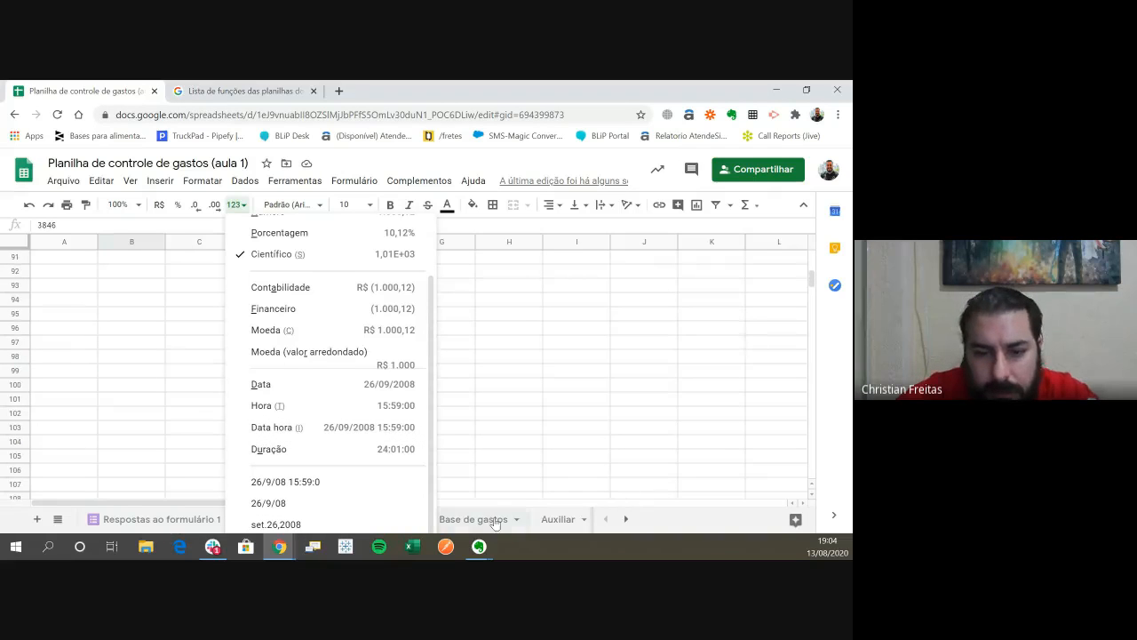
scroll(435, 384, up, 1)
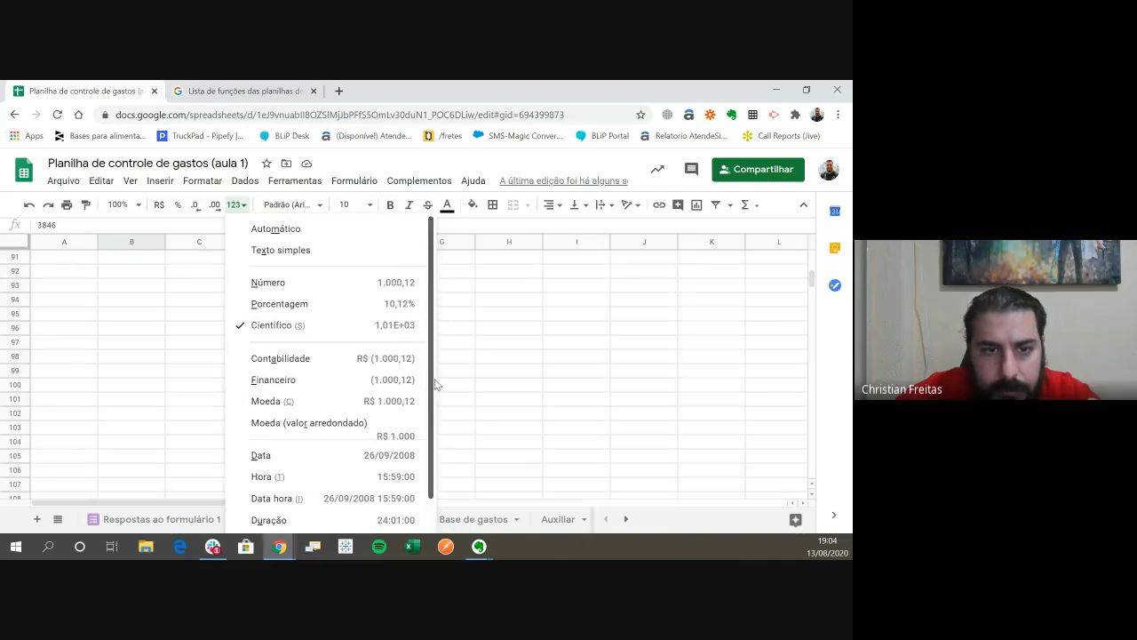
click(329, 255)
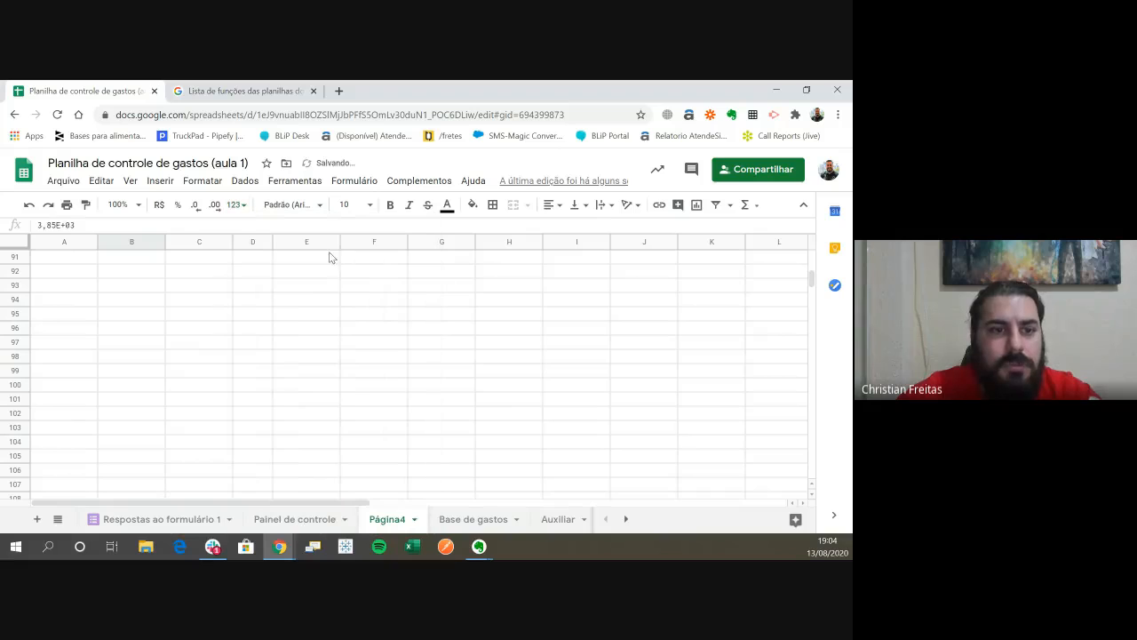
scroll(329, 370, up, 5)
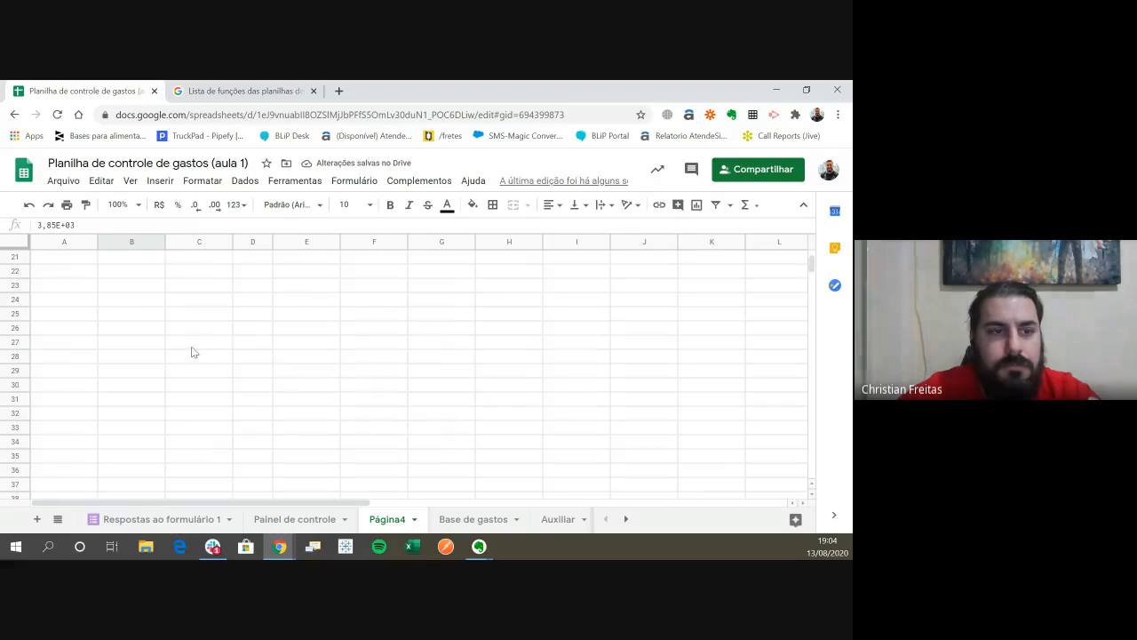
scroll(195, 358, up, 20)
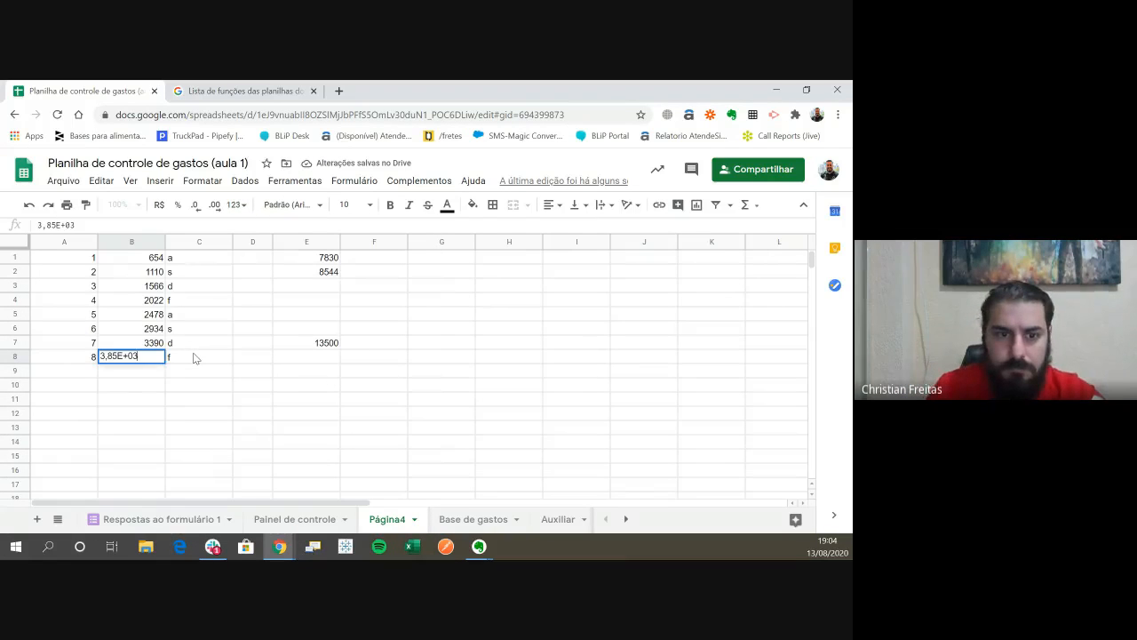
click(196, 357)
- Examine the SOMA formula in E7 against cell B8 to see how it treats a number formatted as text
key(Right)
key(Right)
key(Up)
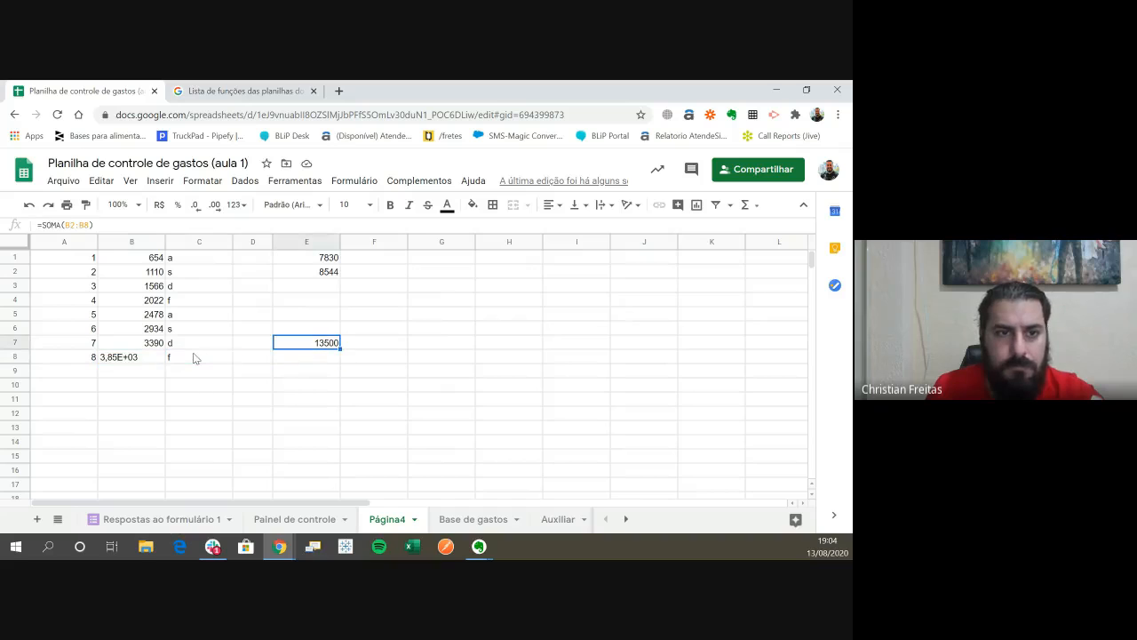
key(Return)
key(Return)
key(Up)
key(Left)
key(Left)
key(Left)
key(Down)
key(Down)
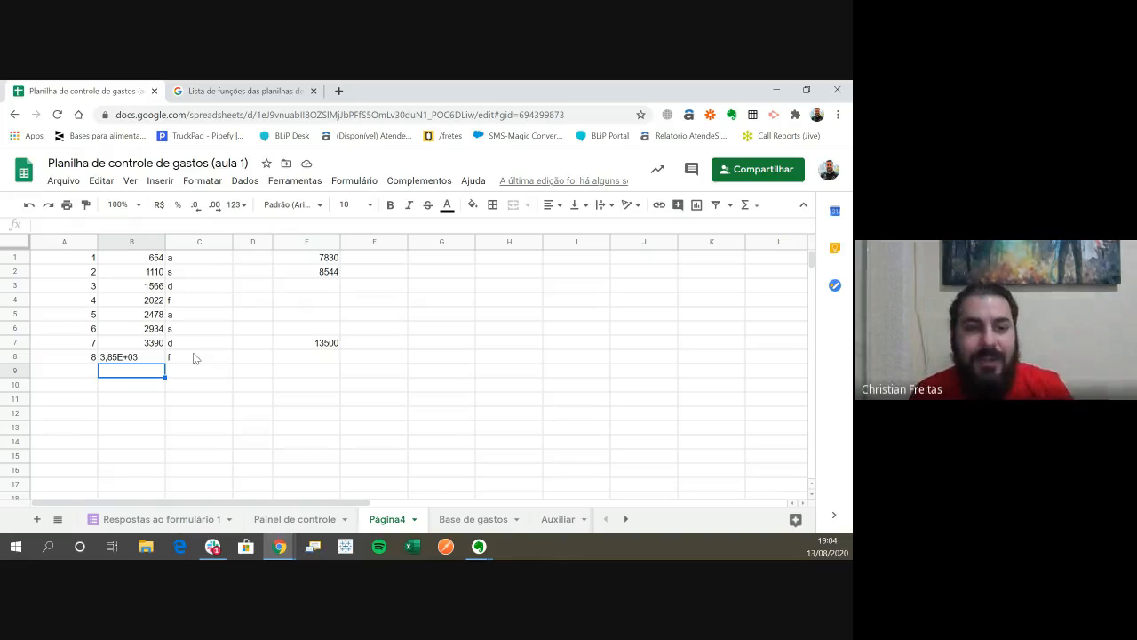
- Replace the content of cell B8 with the text qwe
key(Up)
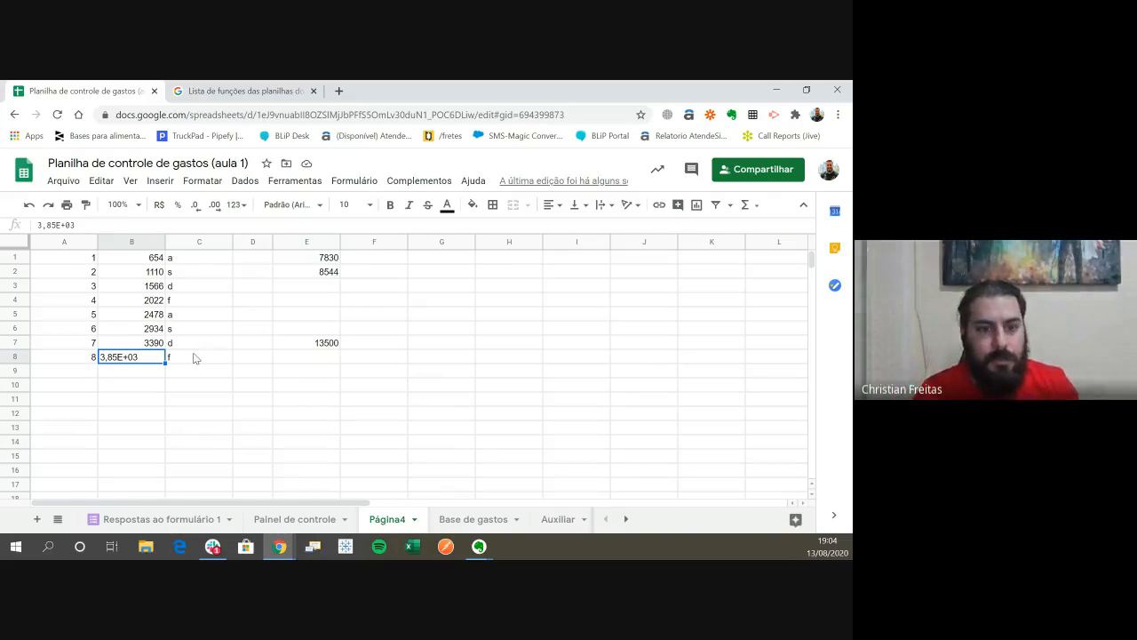
text(qwe)
key(Return)
key(Up)
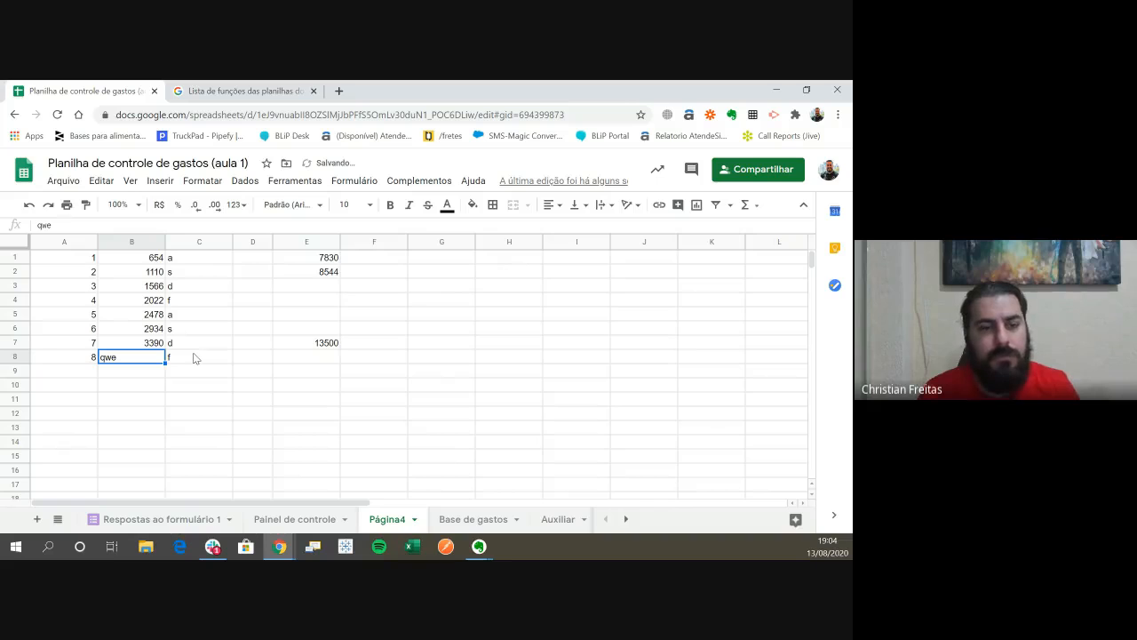
- Replace the content of cell B8 with the text qweqweqwe and check the SOMA formula in E7 against it
text(qweqweqwe)
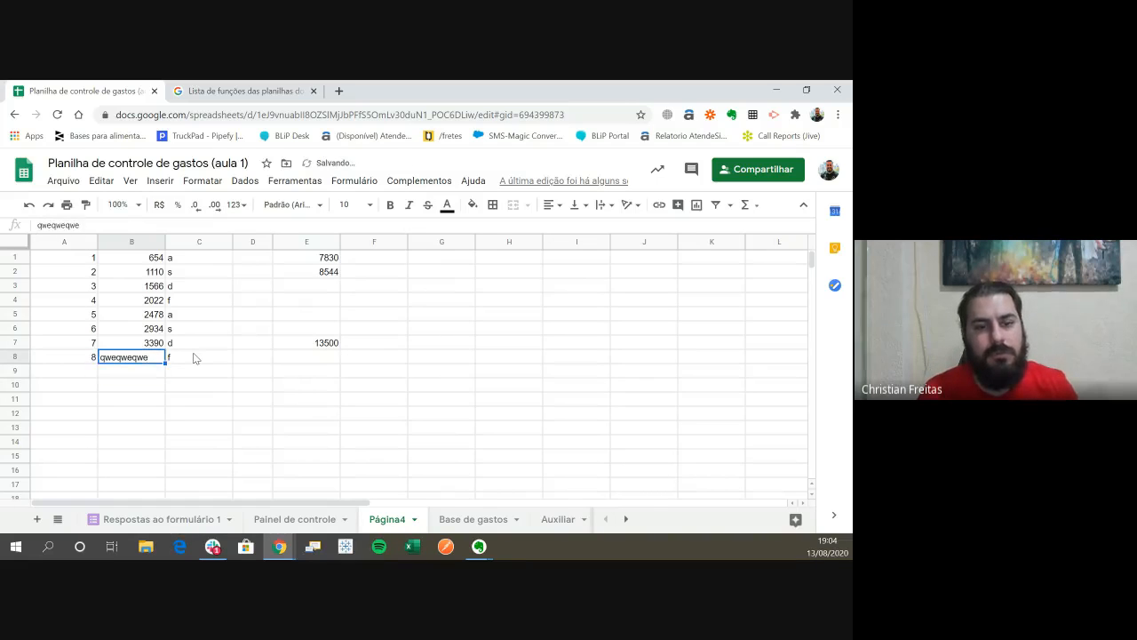
key(Tab)
key(Right)
key(Right)
key(Up)
key(Return)
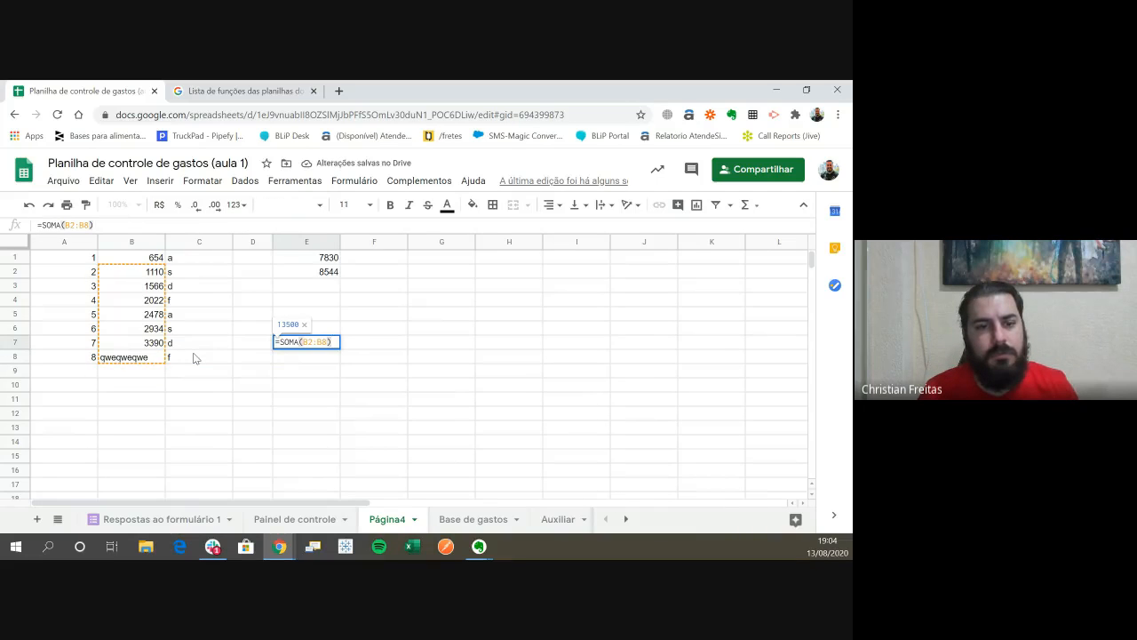
key(Return)
key(Return)
key(Return)
key(Up)
key(Up)
key(Left)
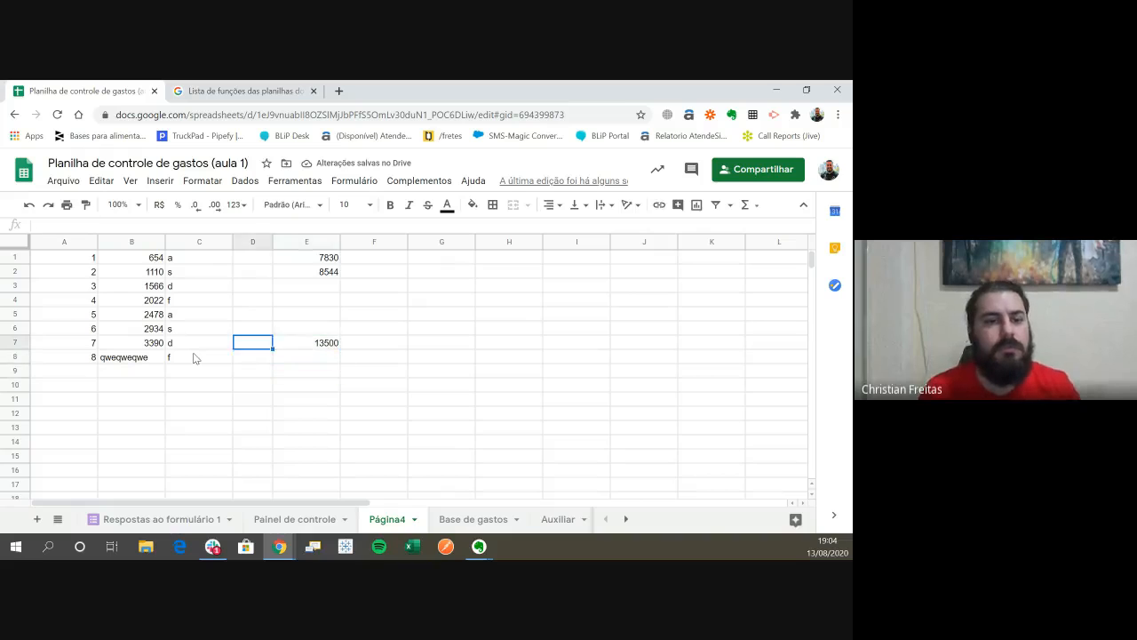
- Change the number format of cell B8 to Automático
key(Left)
key(Left)
key(Down)
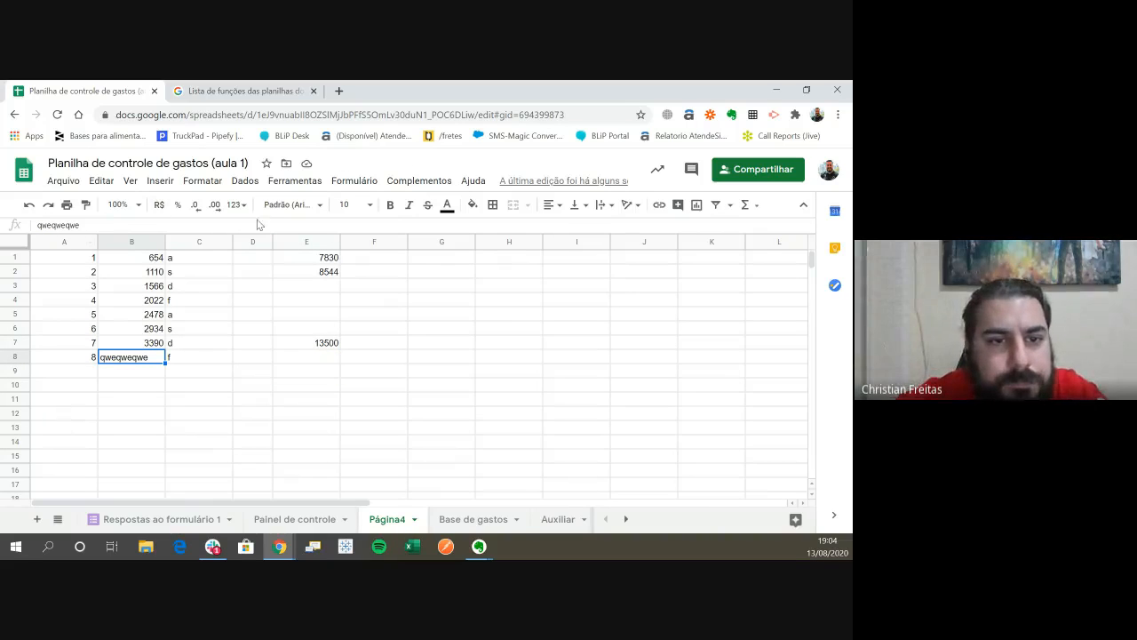
click(239, 205)
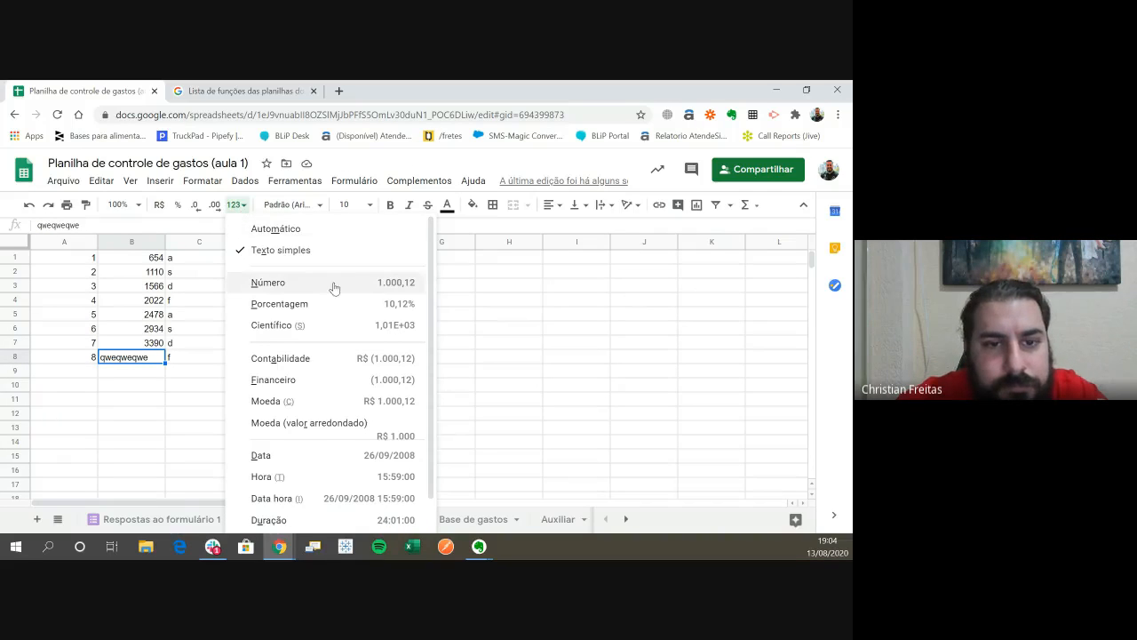
scroll(408, 261, down, 1)
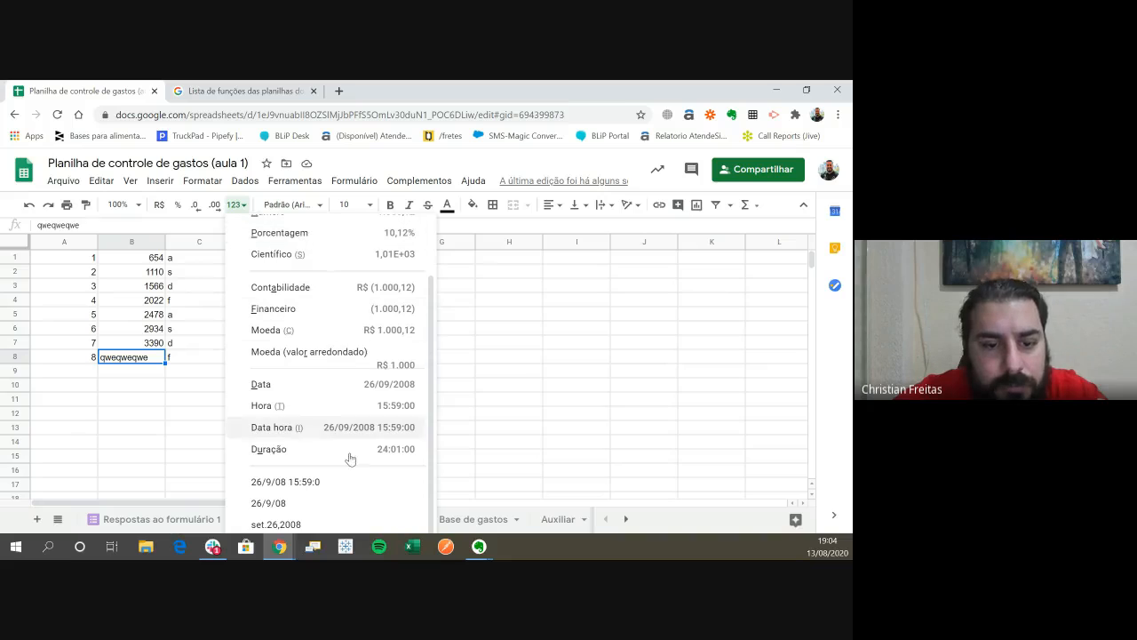
click(389, 227)
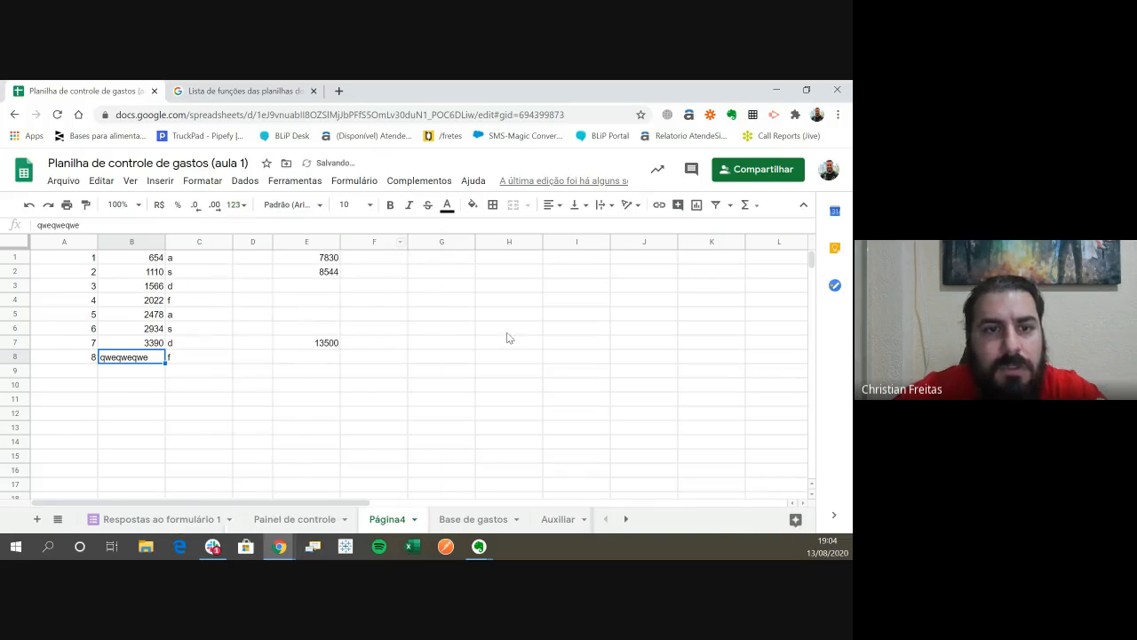
- Apply the custom number format 0 to cell B8
click(203, 180)
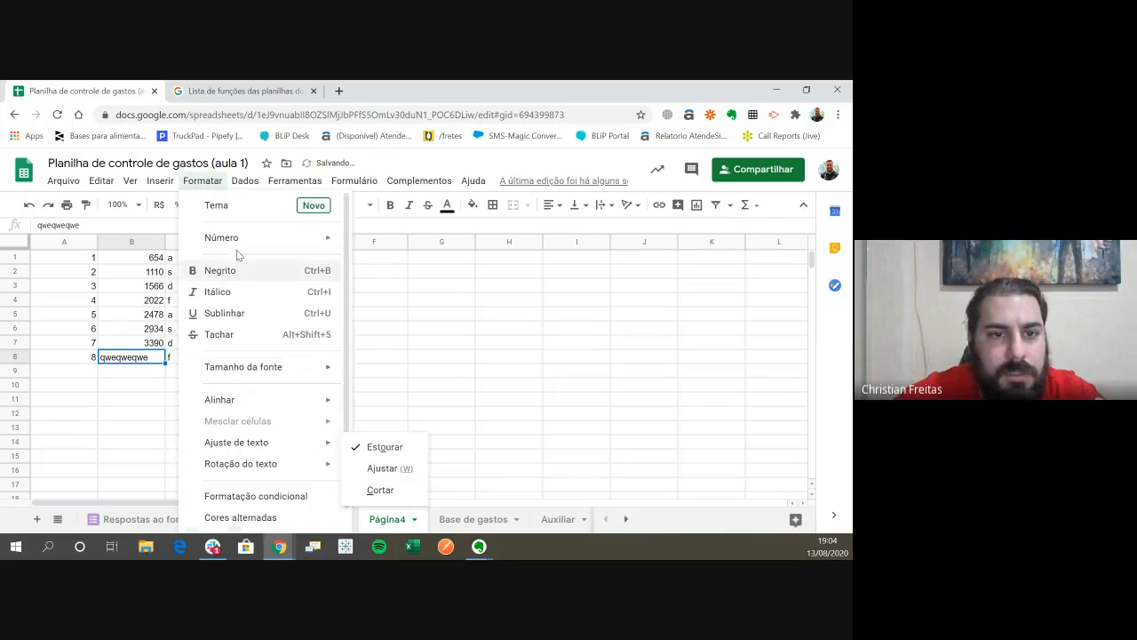
mouse_move(254, 237)
scroll(434, 437, down, 1)
scroll(433, 437, down, 2)
mouse_move(468, 519)
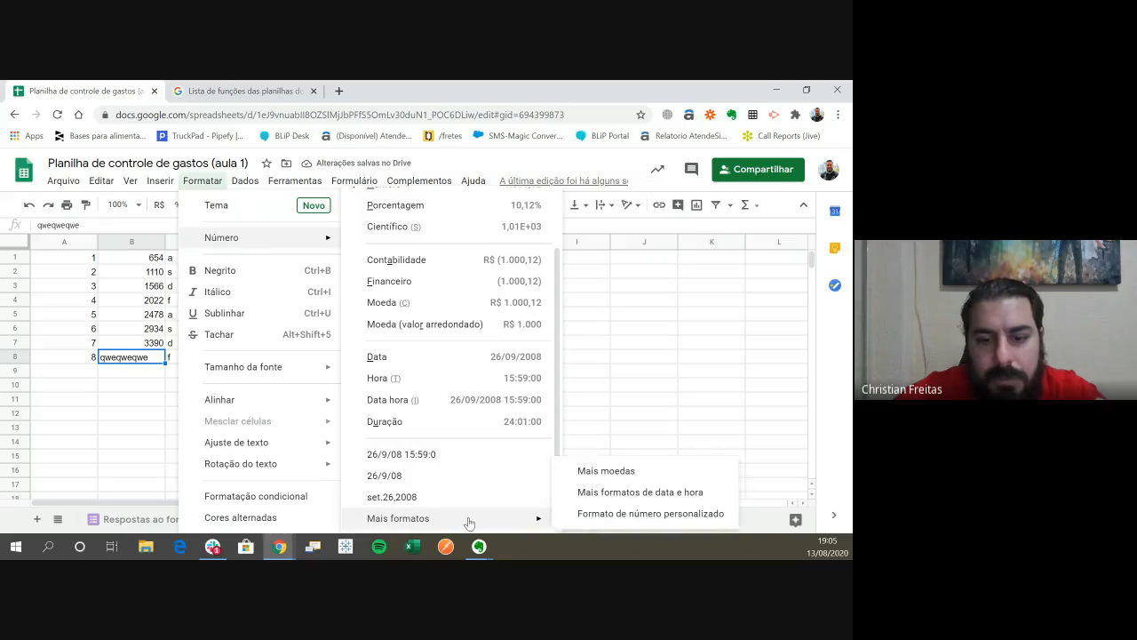
click(715, 516)
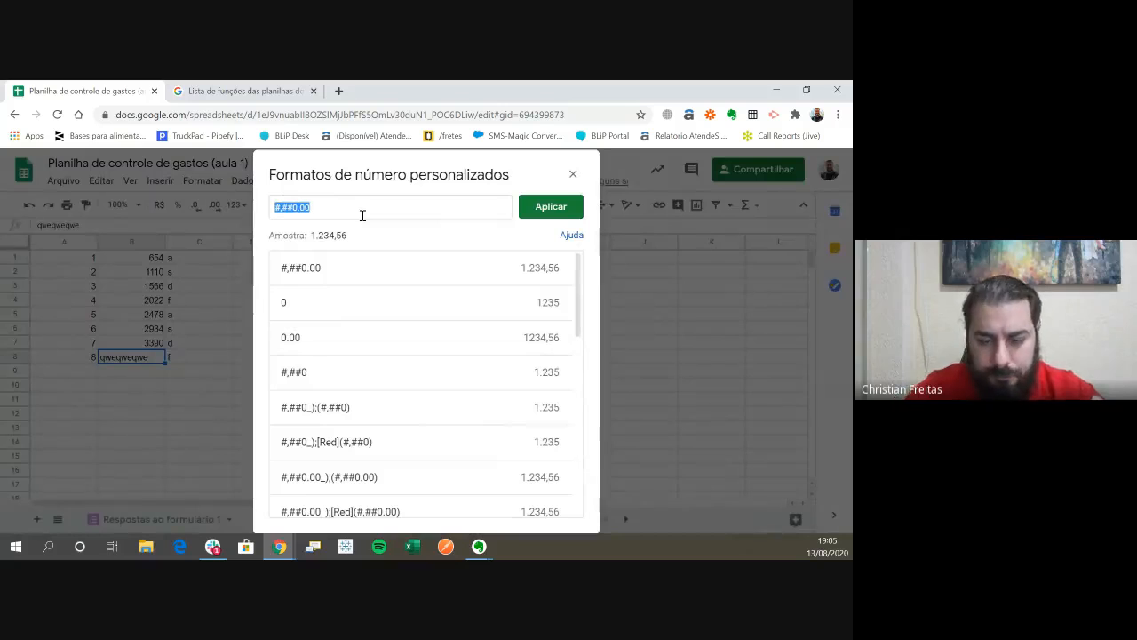
key(BackSpace)
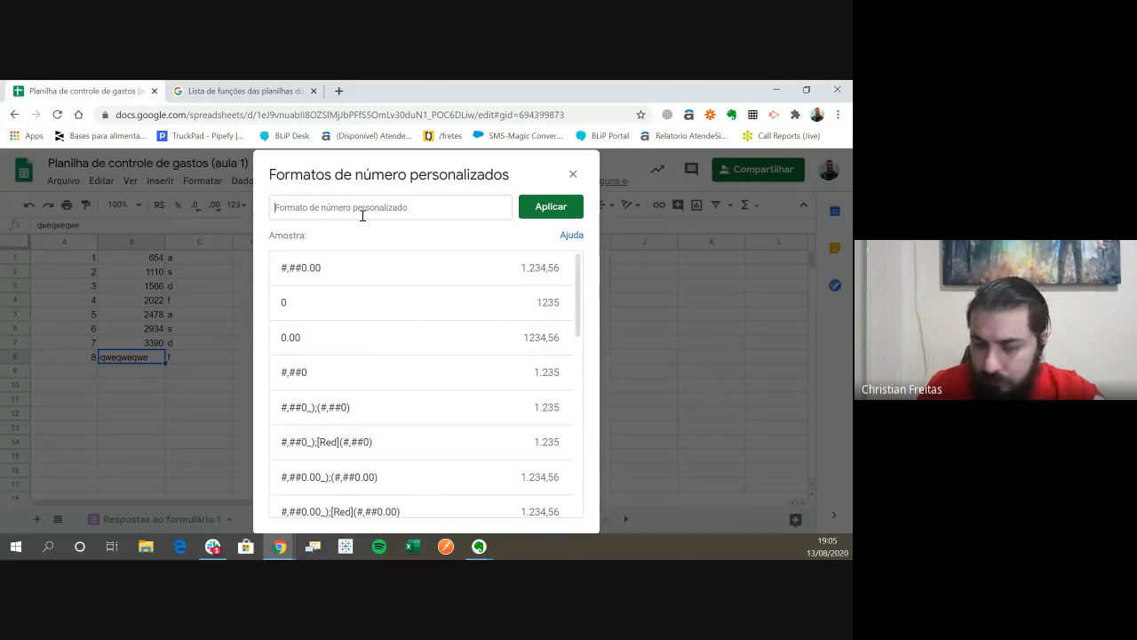
scroll(382, 370, down, 6)
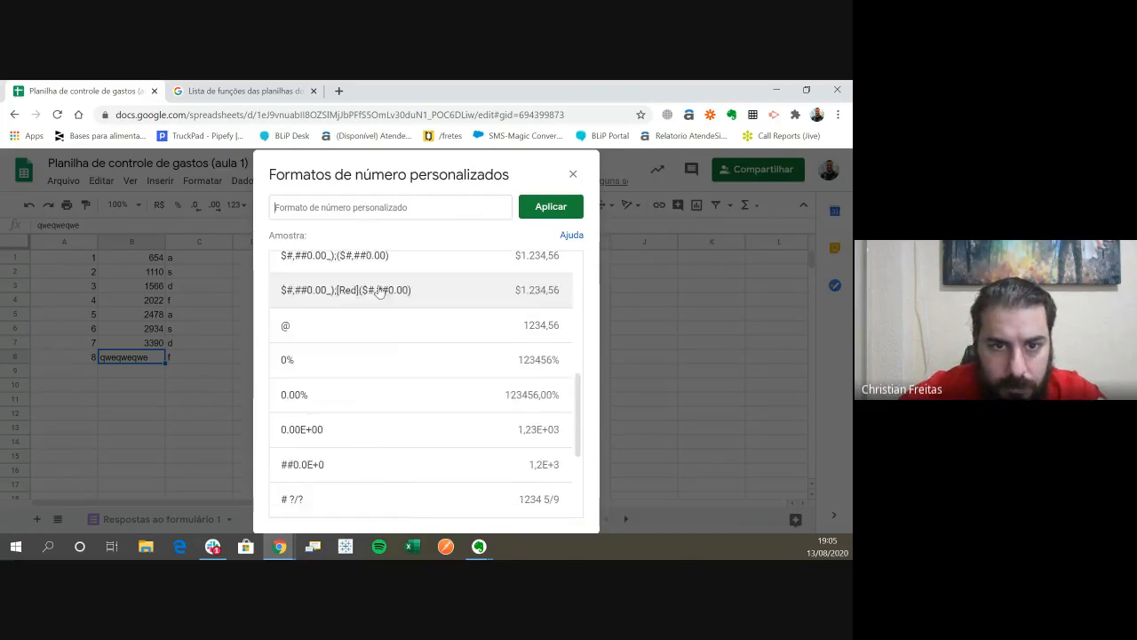
scroll(384, 370, up, 6)
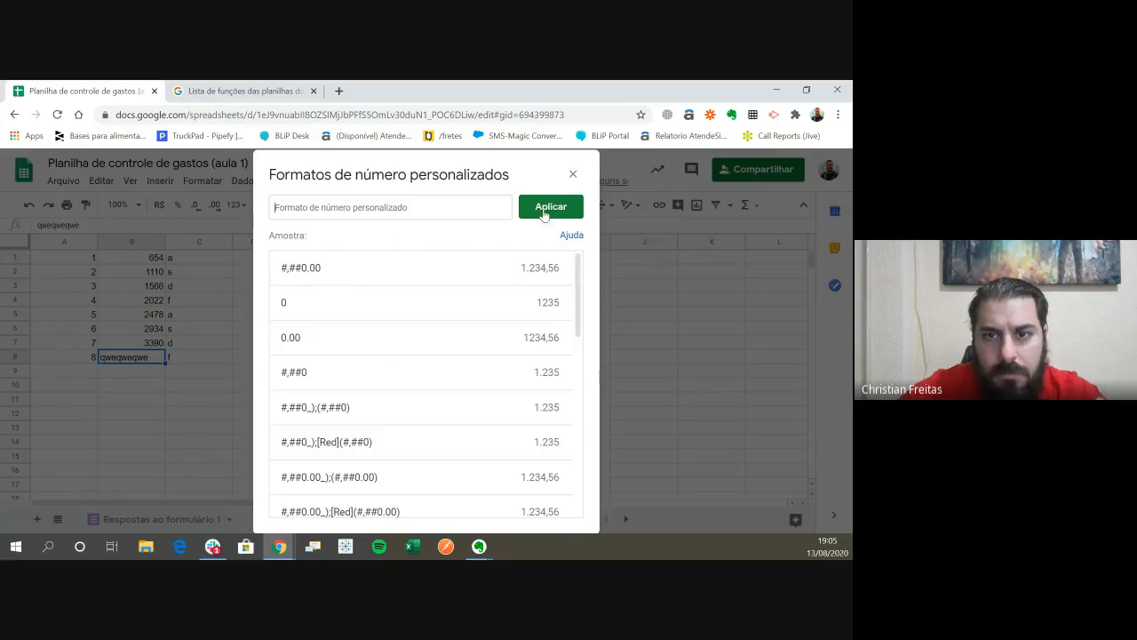
click(363, 301)
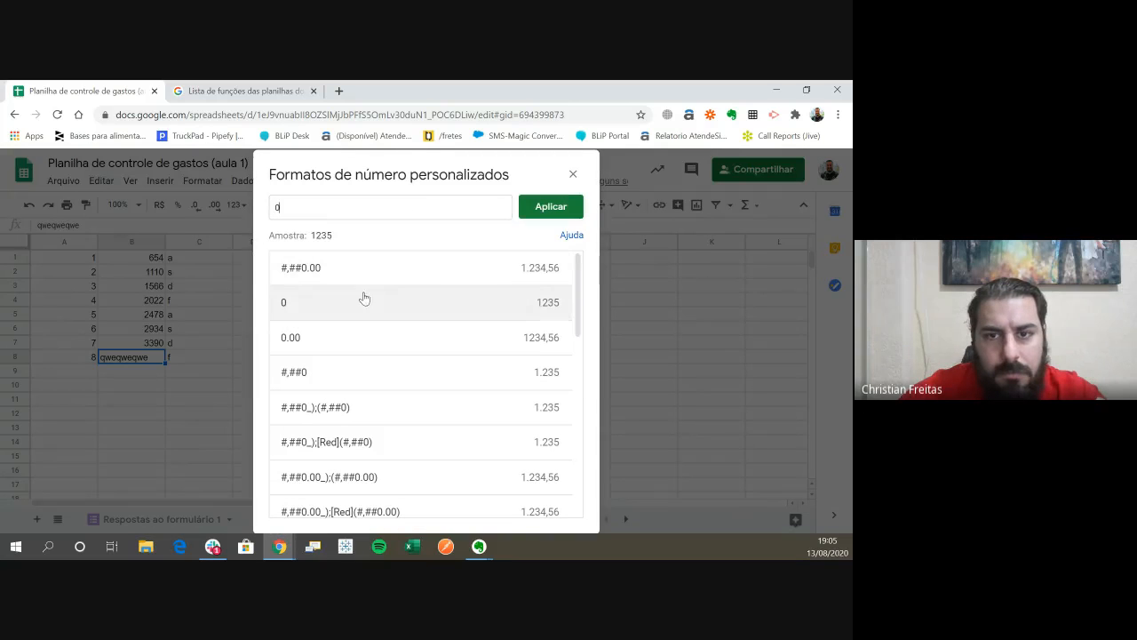
click(544, 207)
- Recheck the SOMA(B2:B8) formula in E7 against the custom-formatted text in cell B8
key(Down)
click(325, 343)
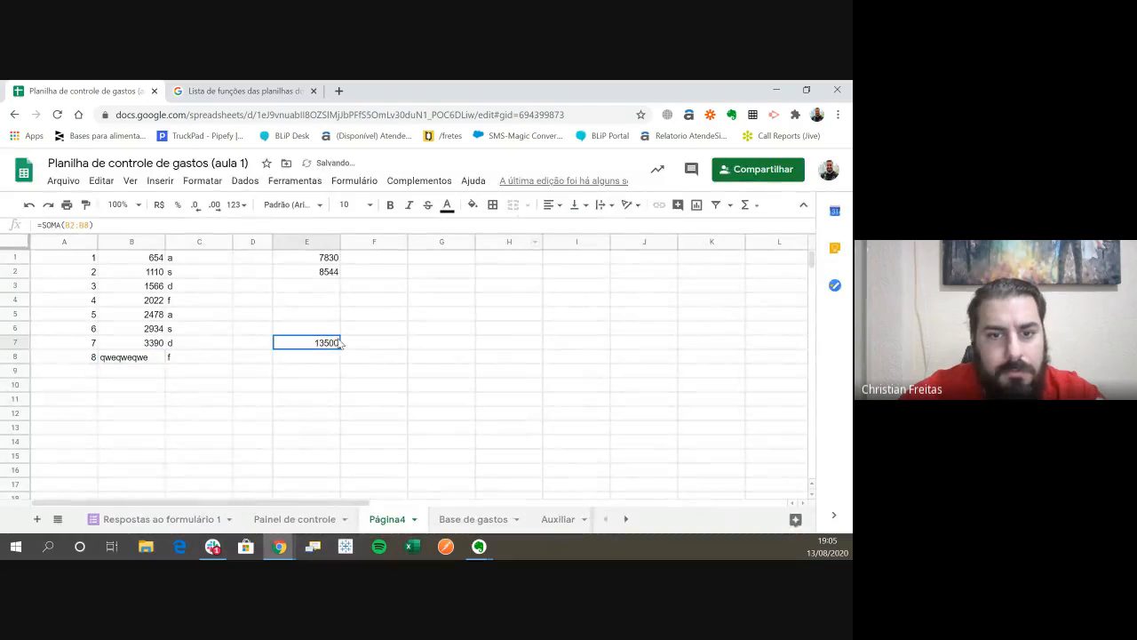
key(Return)
key(Return)
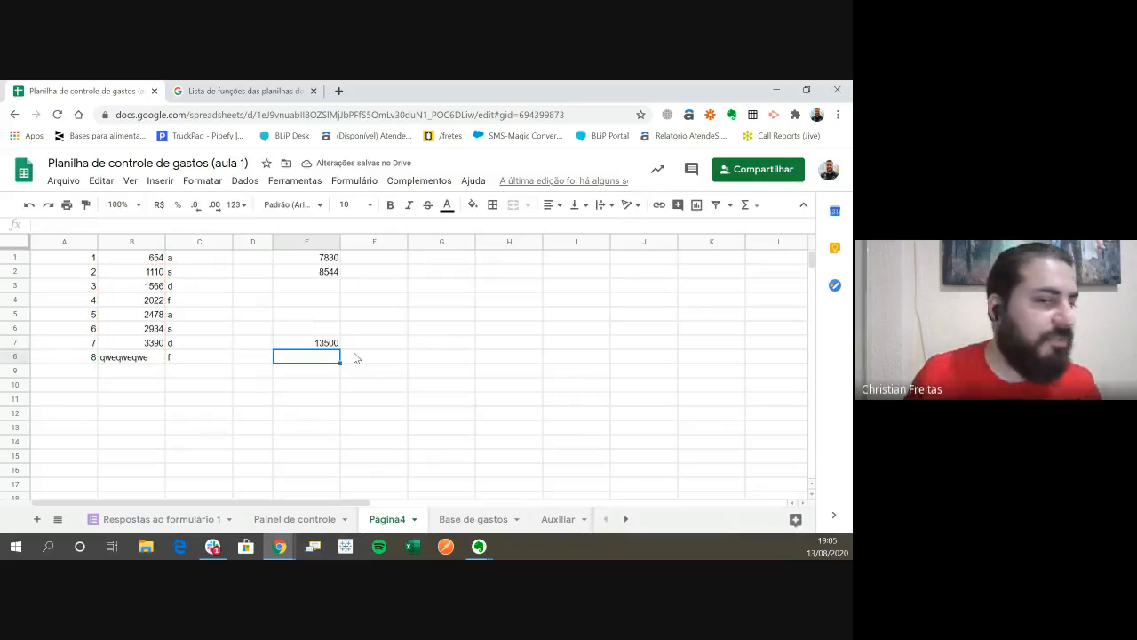
key(Up)
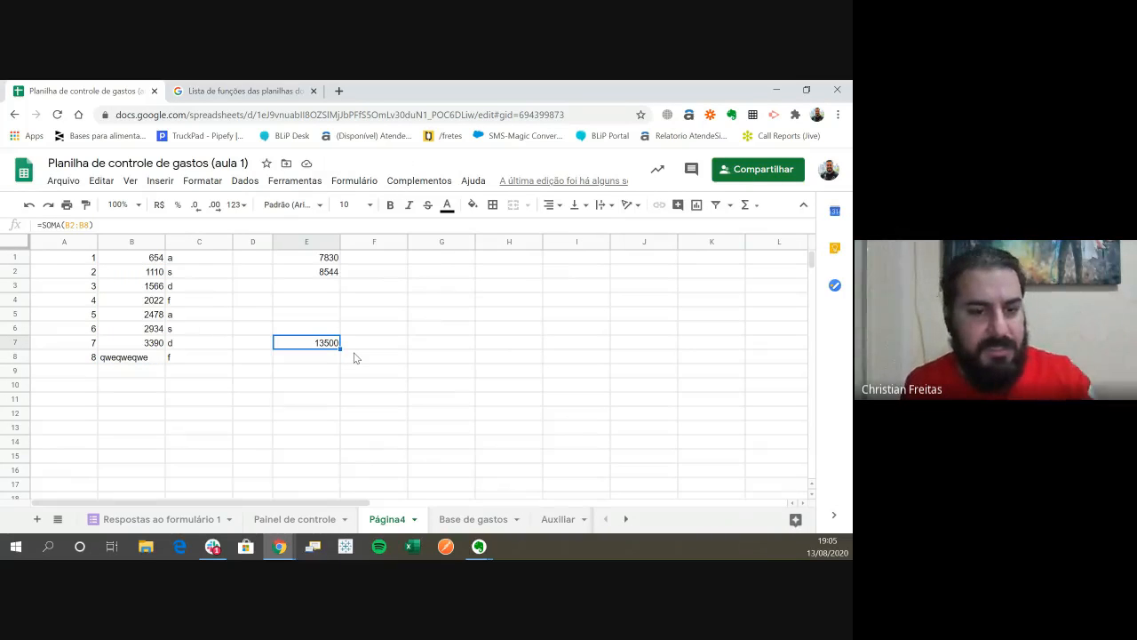
key(Left)
key(Left)
key(Left)
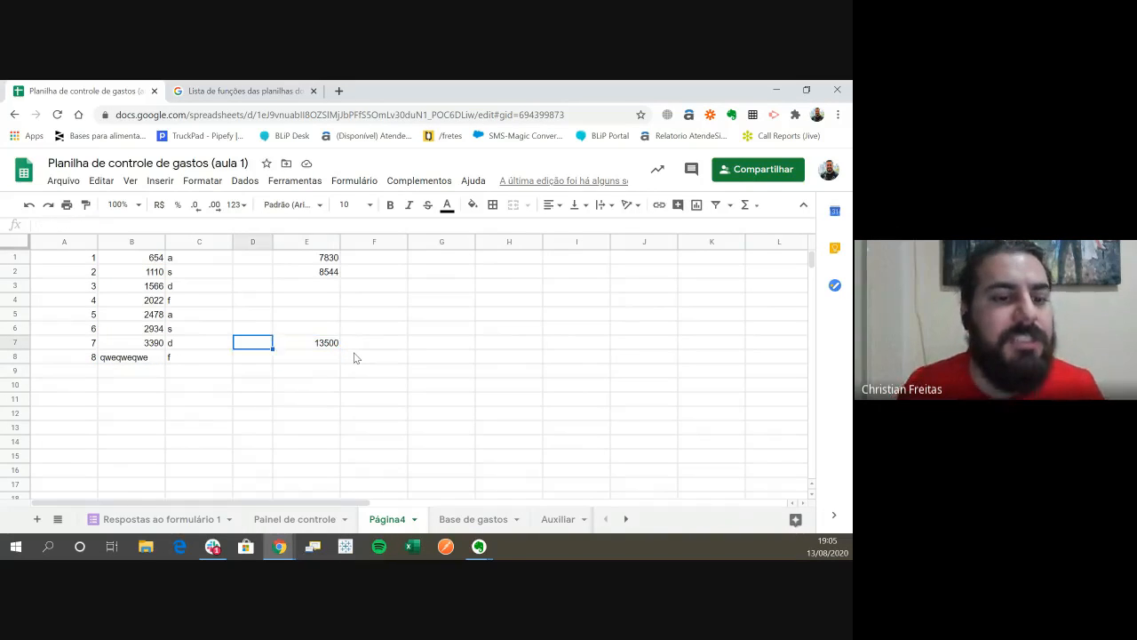
key(Down)
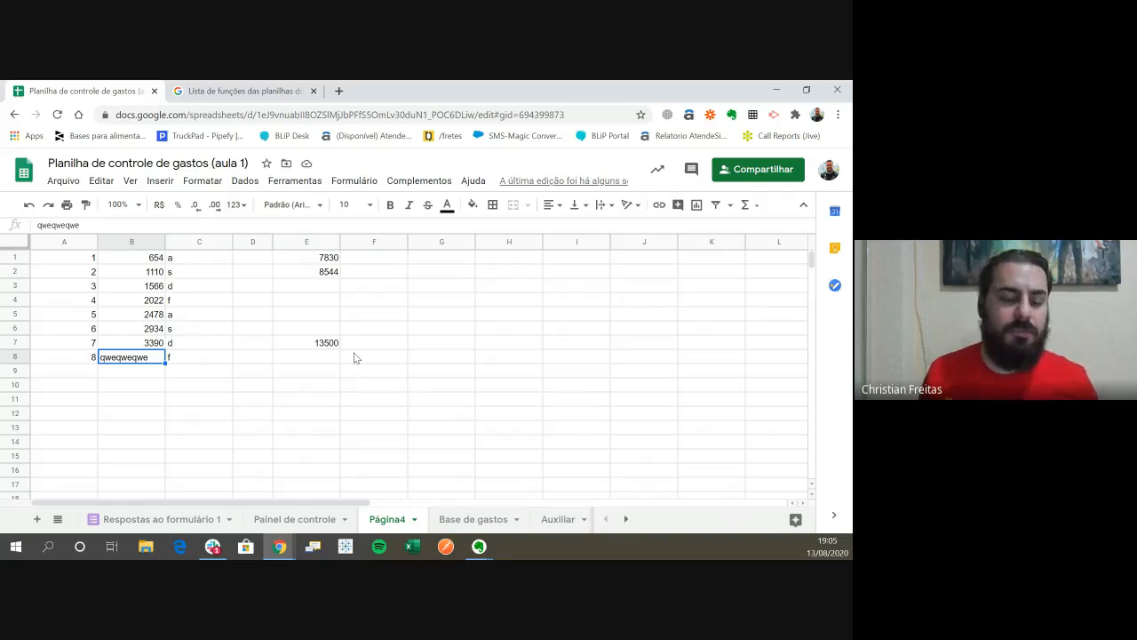
key(Right)
key(Right)
key(Right)
key(Left)
key(Left)
key(Left)
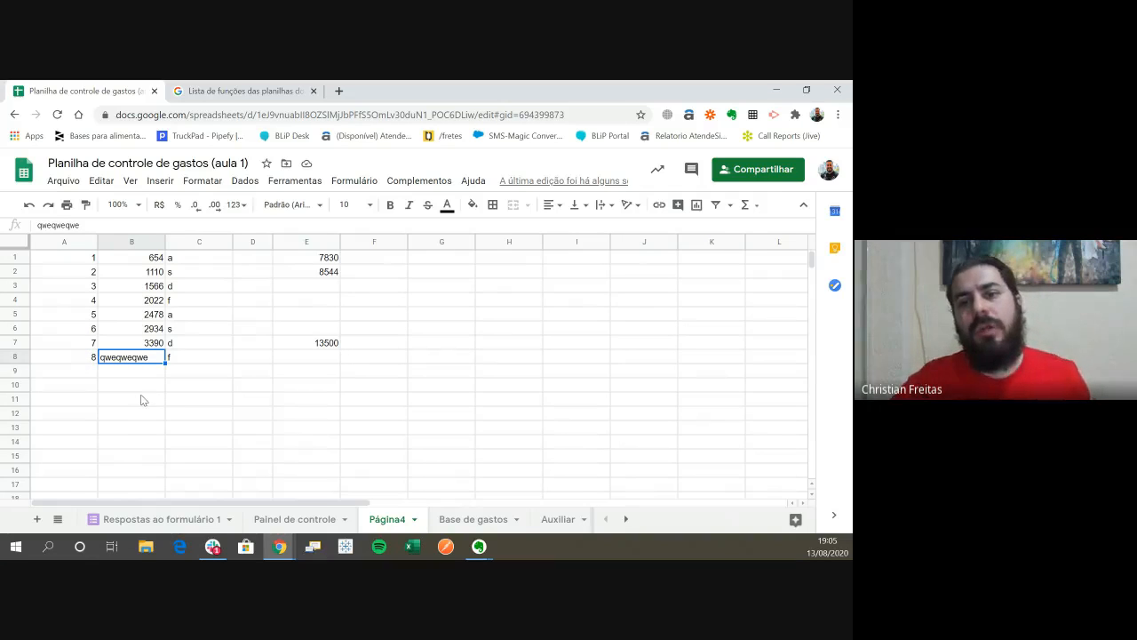
- Compare the numeric cells B1:B7 with the text cell B8 by selecting each of them
drag(147, 258, 147, 342)
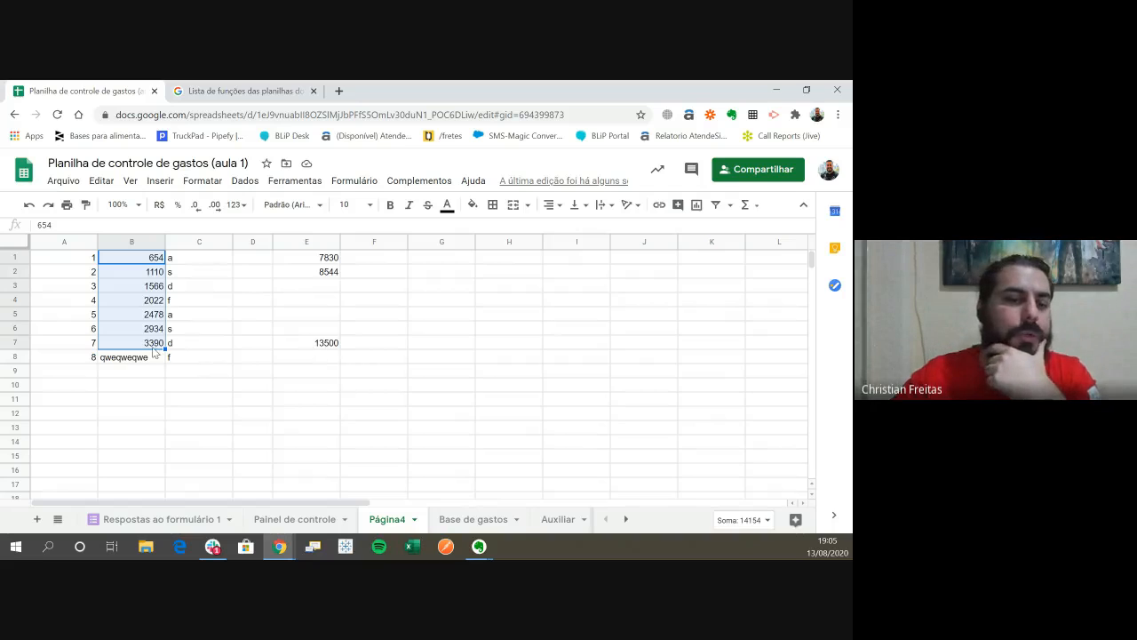
click(157, 274)
click(151, 350)
drag(158, 261, 149, 345)
click(157, 259)
drag(156, 260, 151, 343)
click(153, 359)
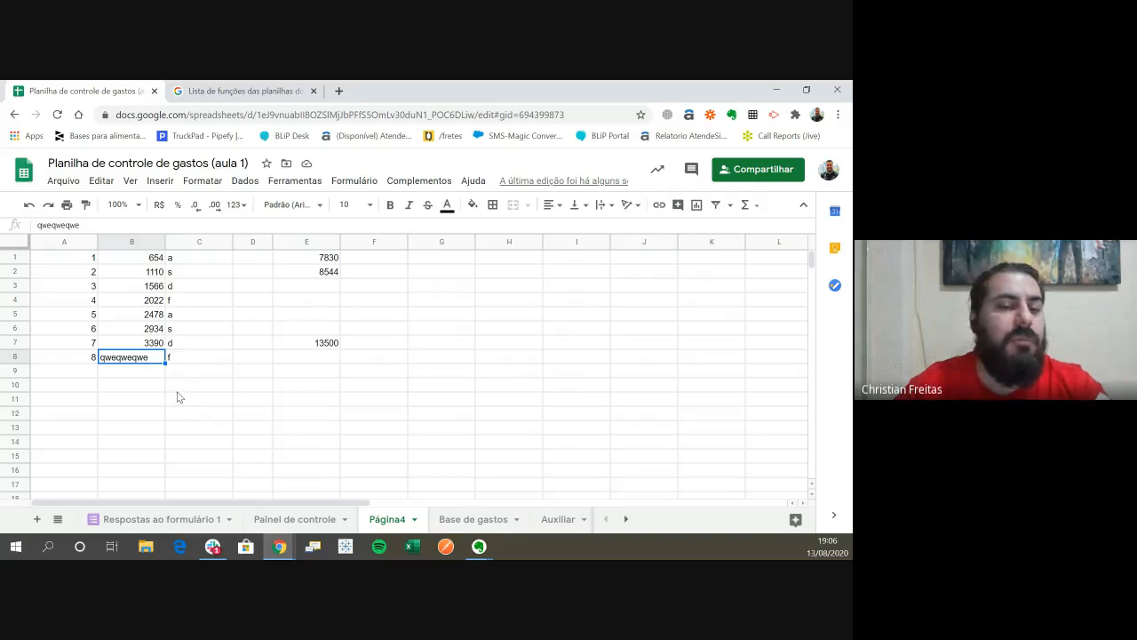
click(151, 385)
click(150, 359)
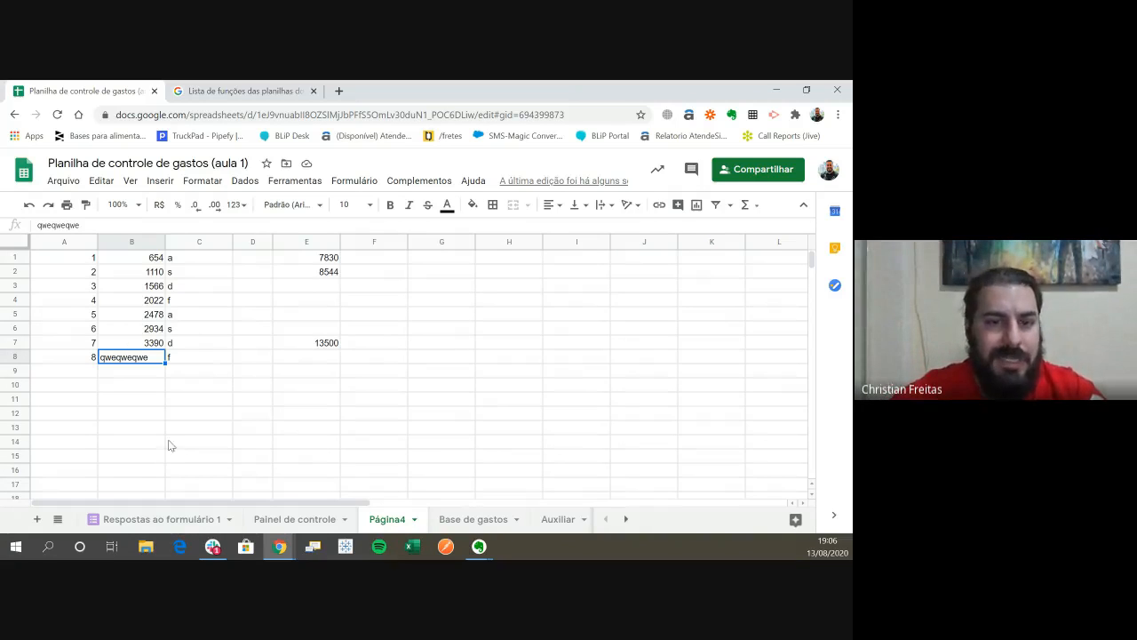
click(305, 344)
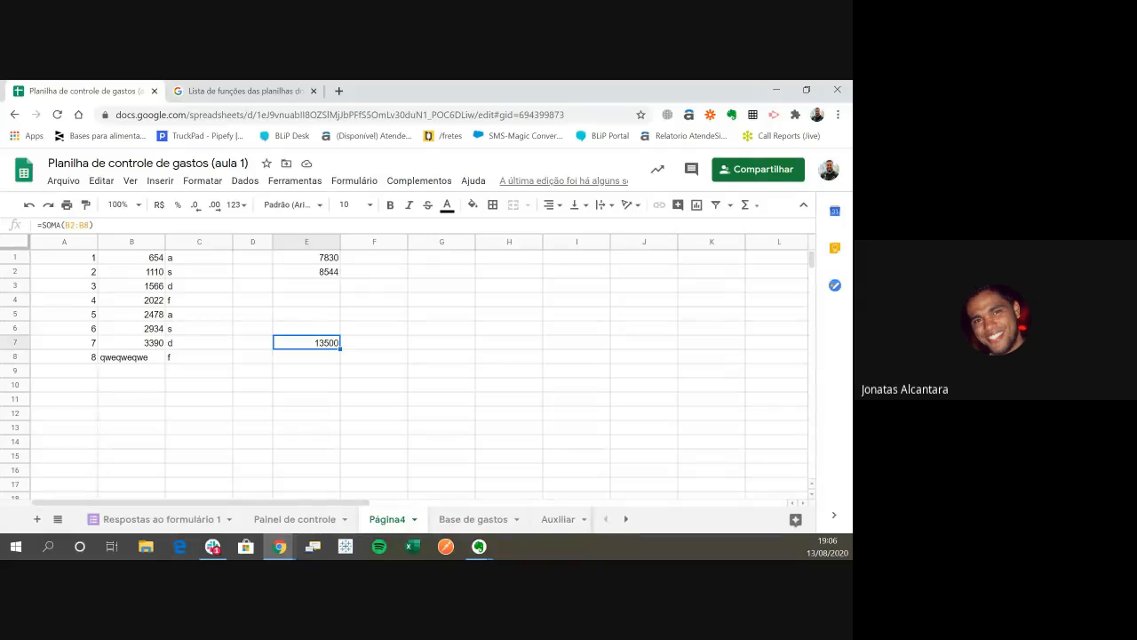
click(301, 387)
click(391, 342)
click(338, 272)
click(360, 286)
- Enter the formula +B8+B7 in cell E8 to add the text cell and the number above it directly
click(325, 359)
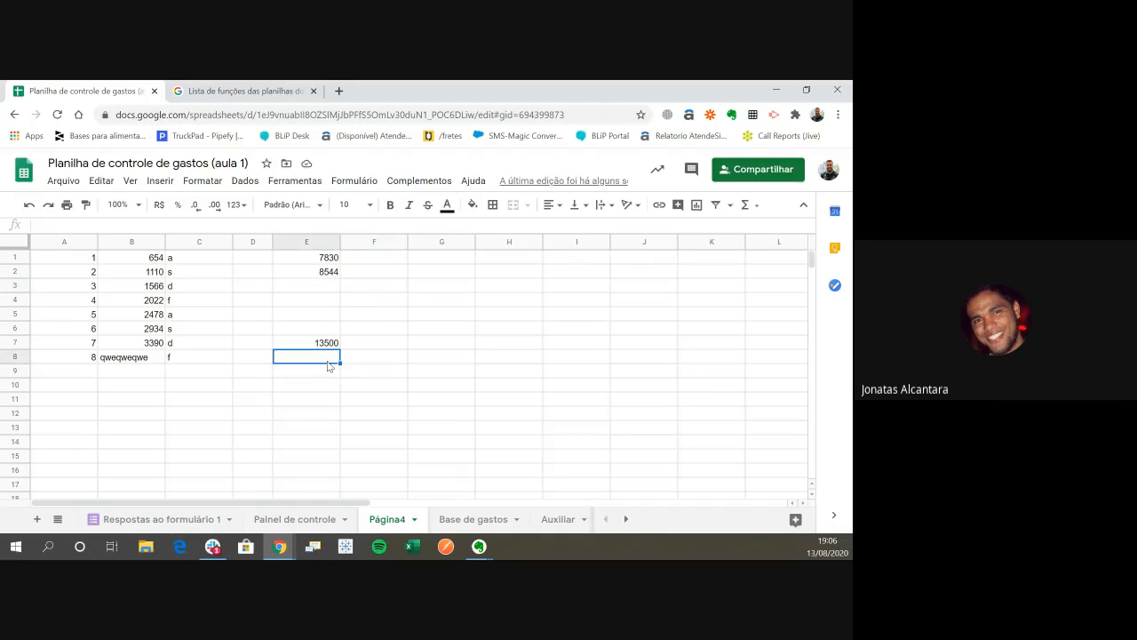
text(+)
key(Left)
key(Left)
key(Left)
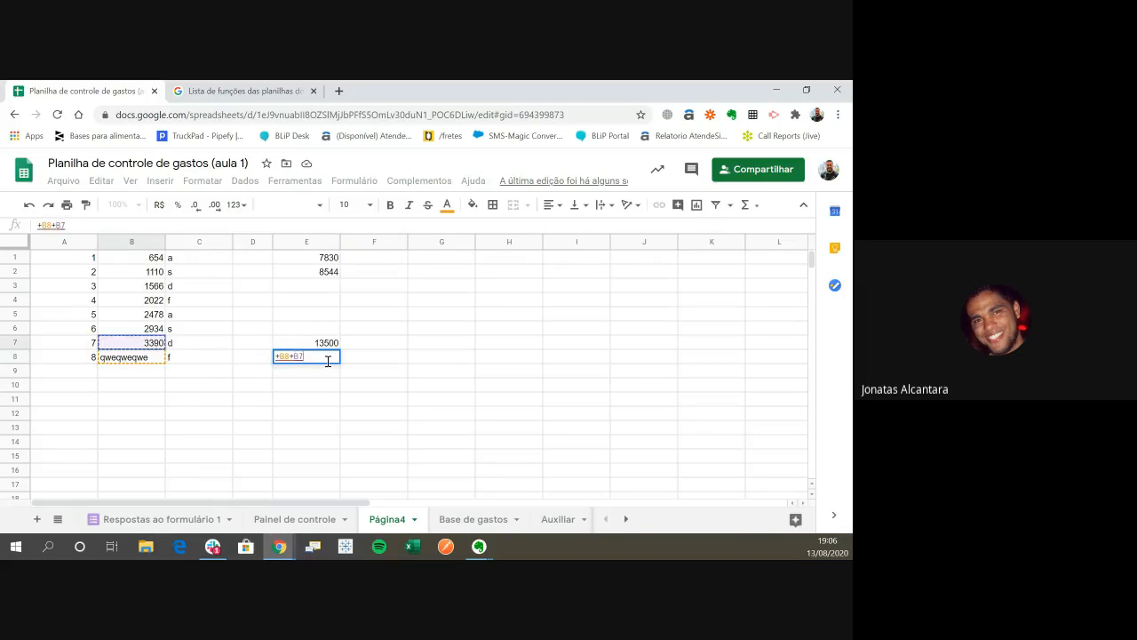
key(Return)
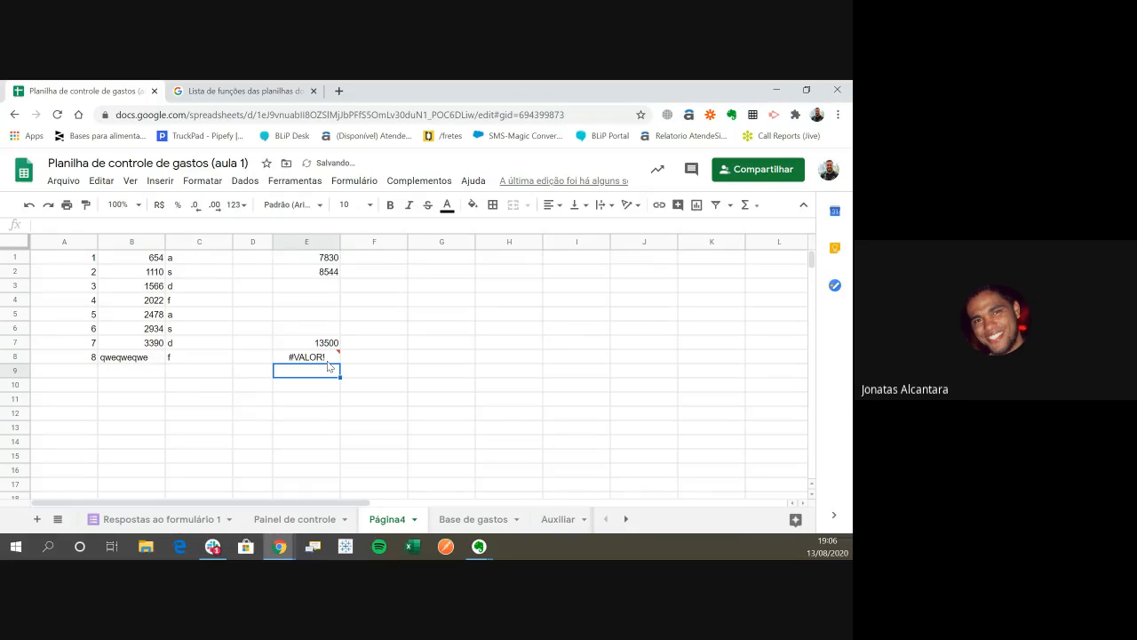
- Read the error note on E8 and compare its direct addition with the SOMA formula in E7
click(327, 362)
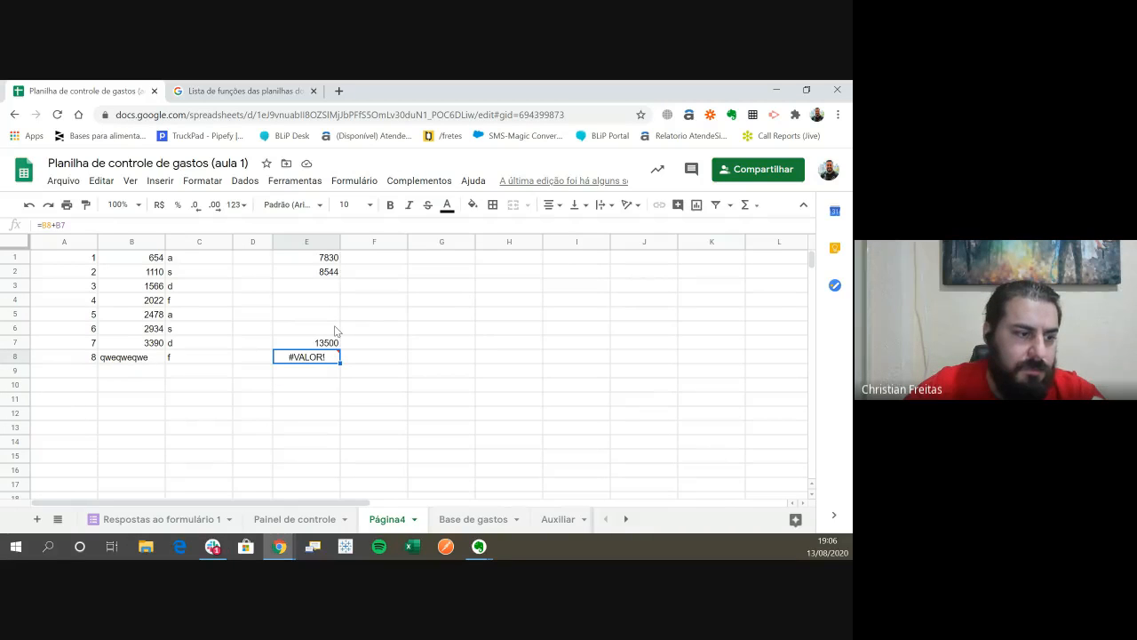
mouse_move(301, 361)
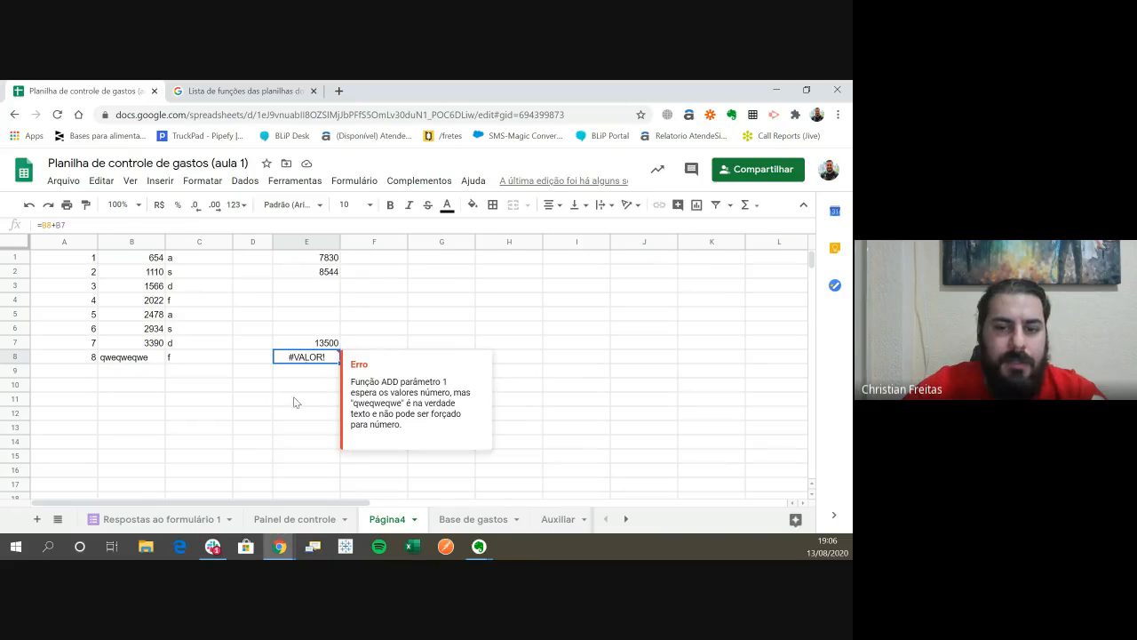
click(297, 377)
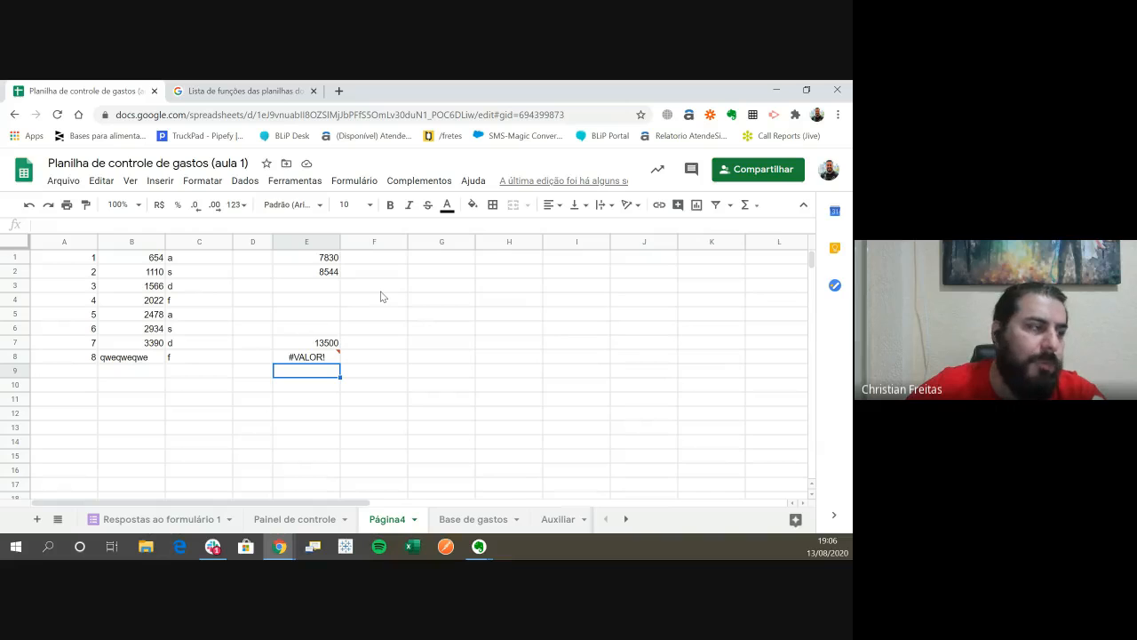
click(322, 345)
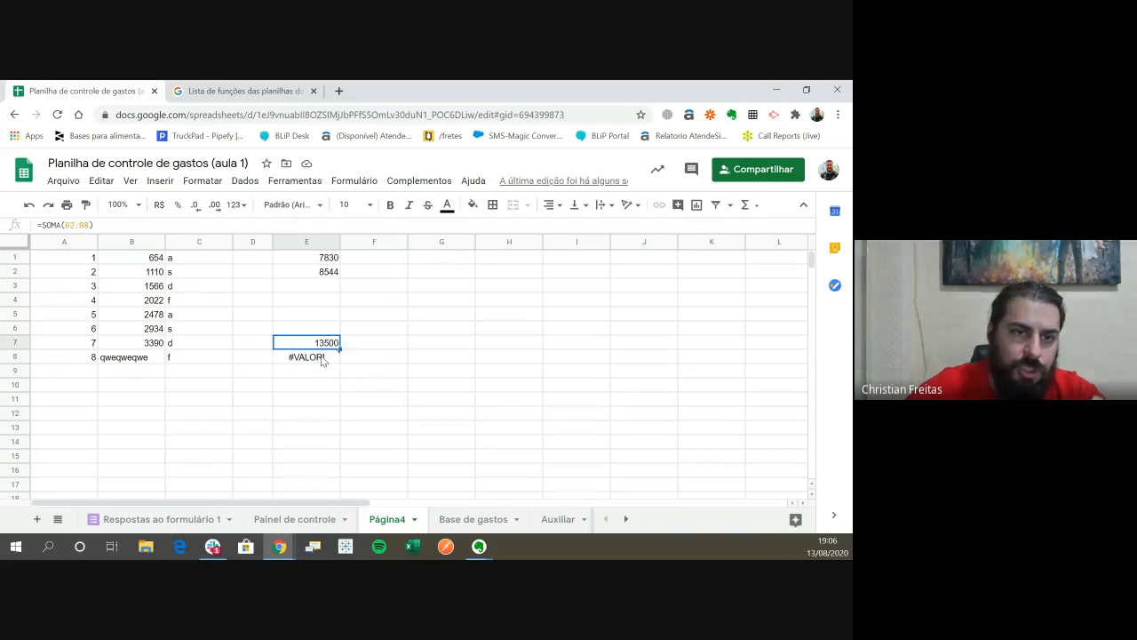
click(326, 391)
click(321, 359)
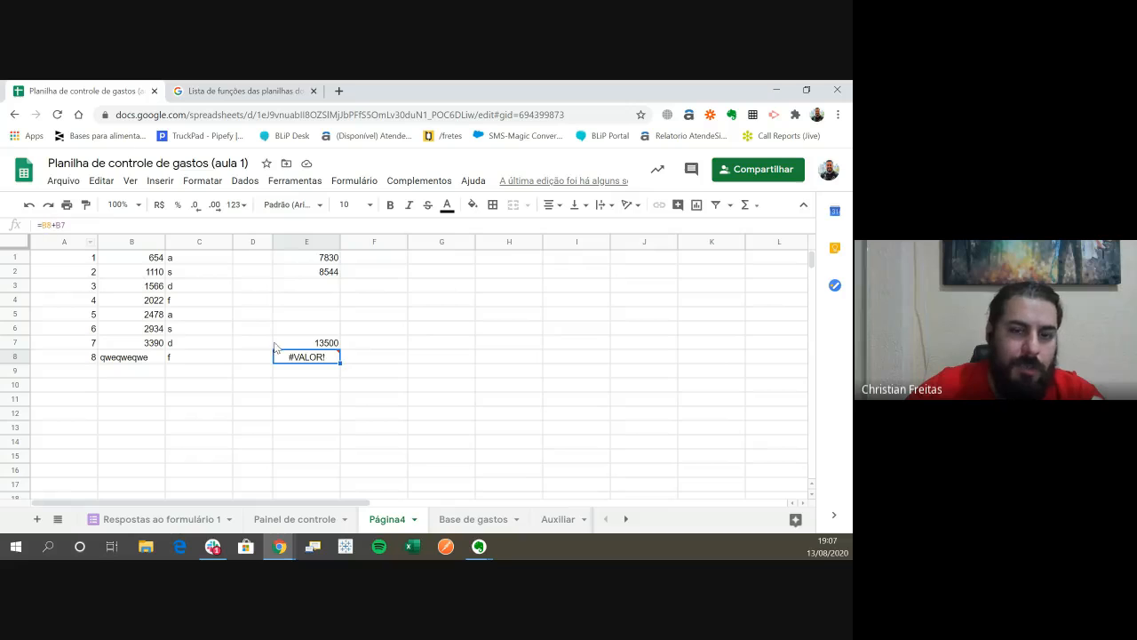
mouse_move(301, 362)
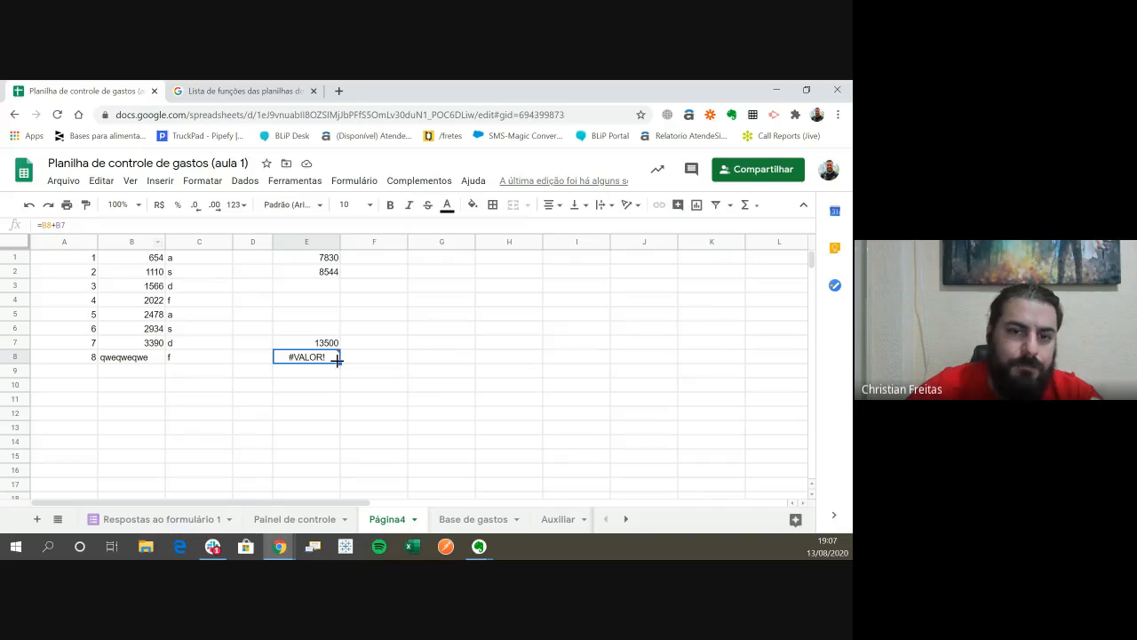
mouse_move(336, 359)
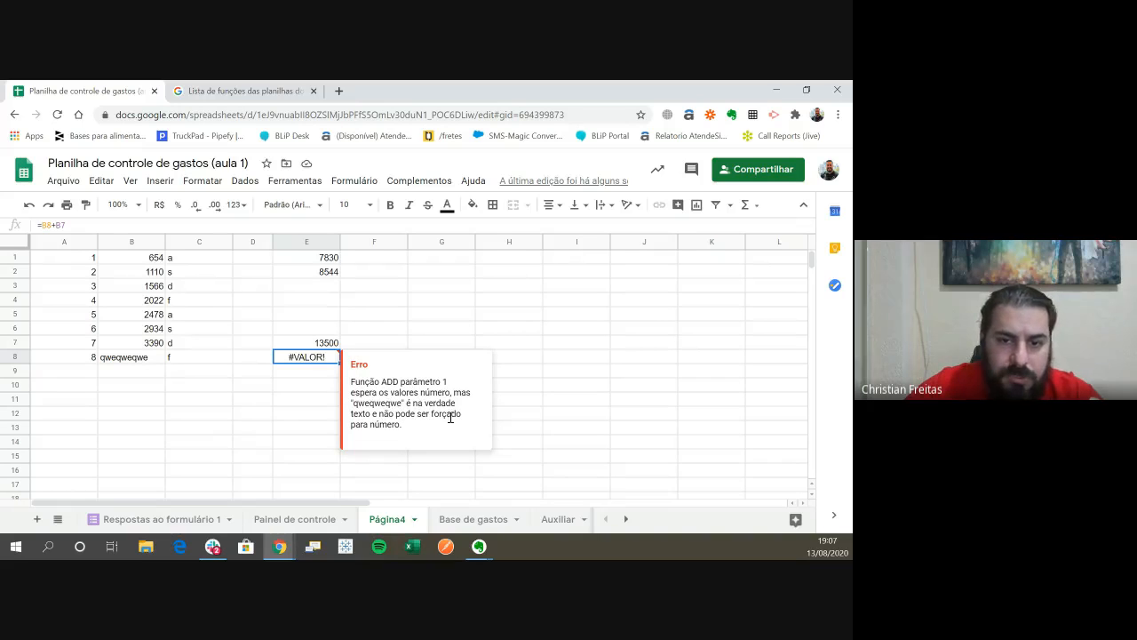
click(308, 384)
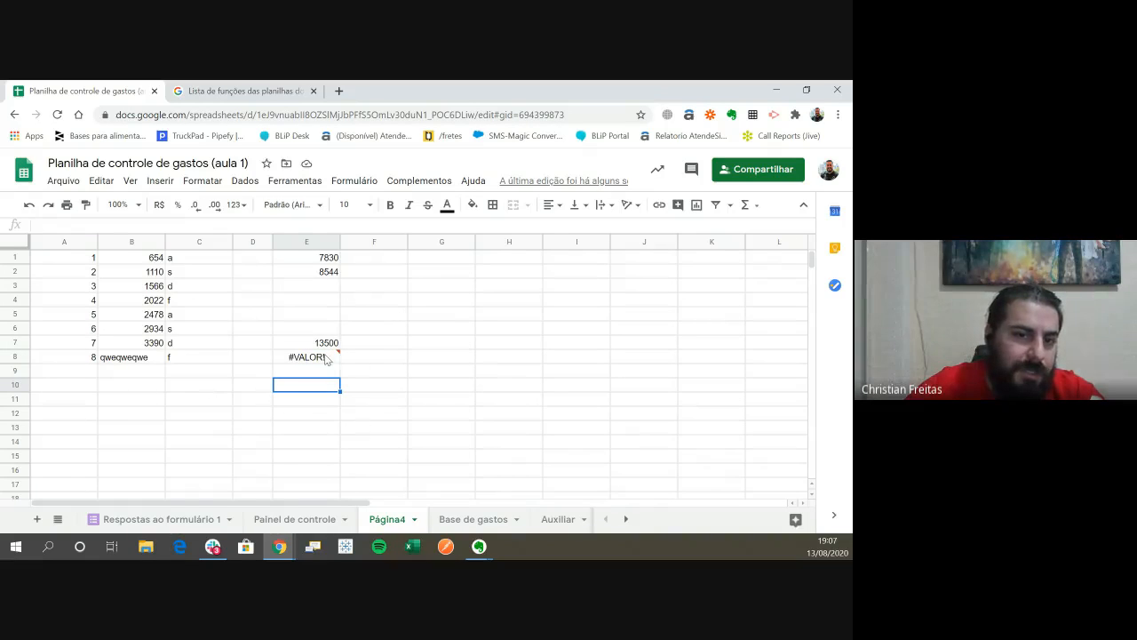
- Reread the error note on E8 and inspect the direct-addition formula behind it
mouse_move(282, 358)
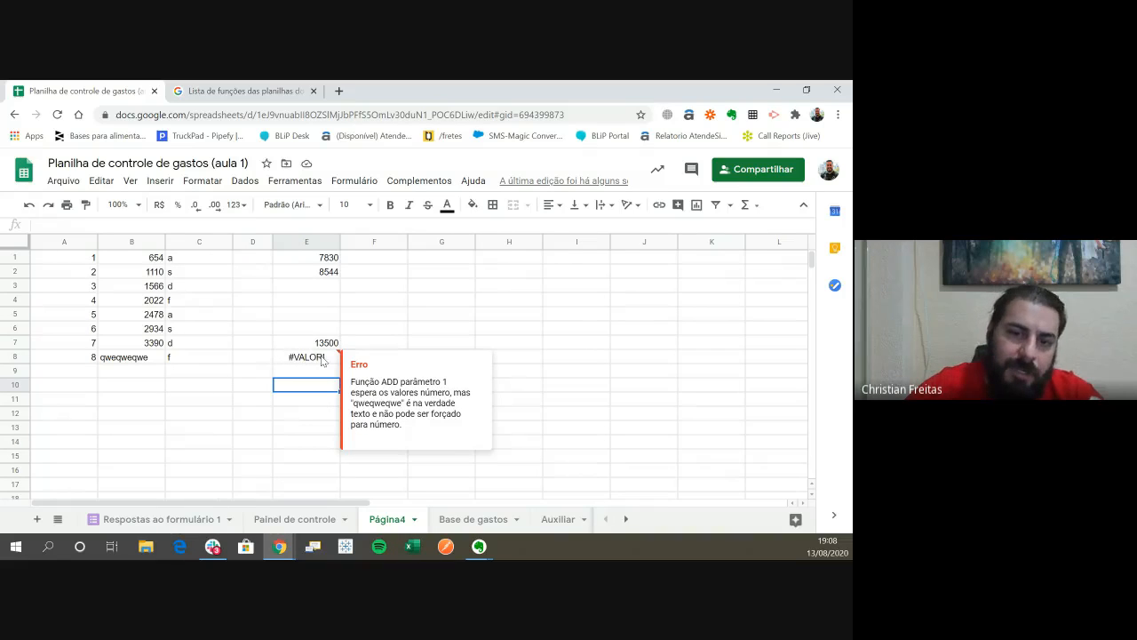
click(319, 361)
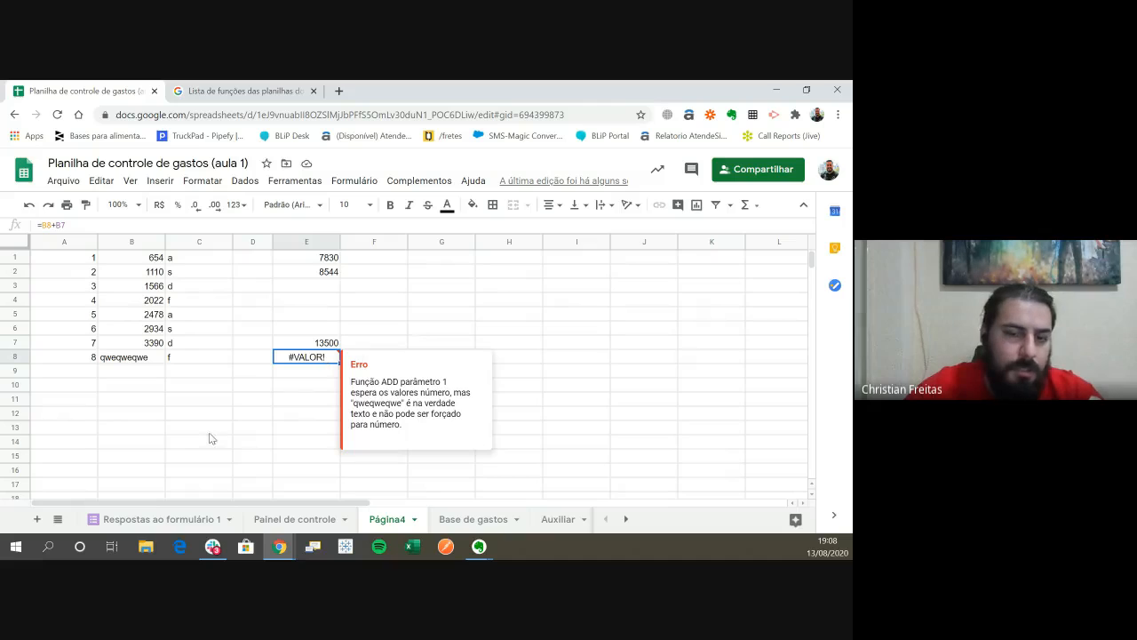
click(321, 373)
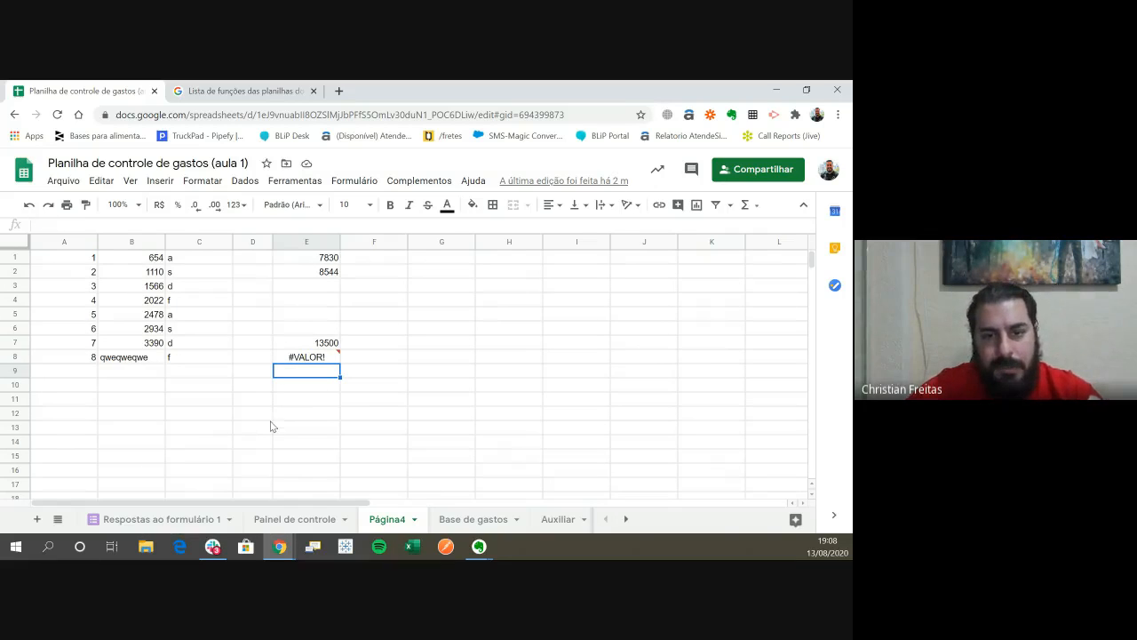
click(321, 359)
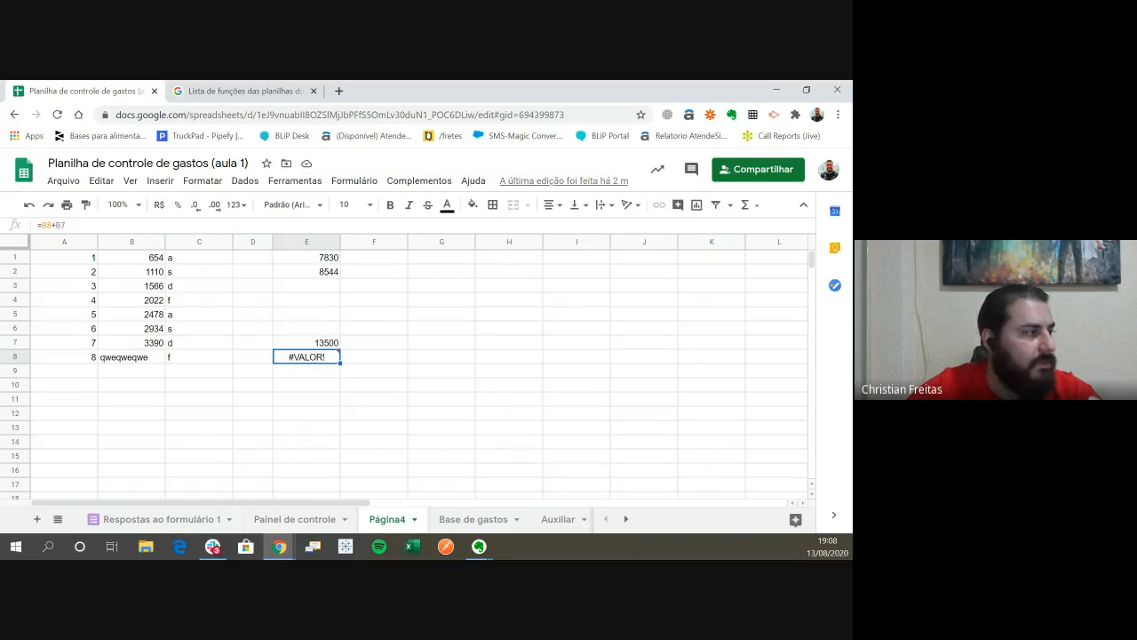
key(alt+Tab)
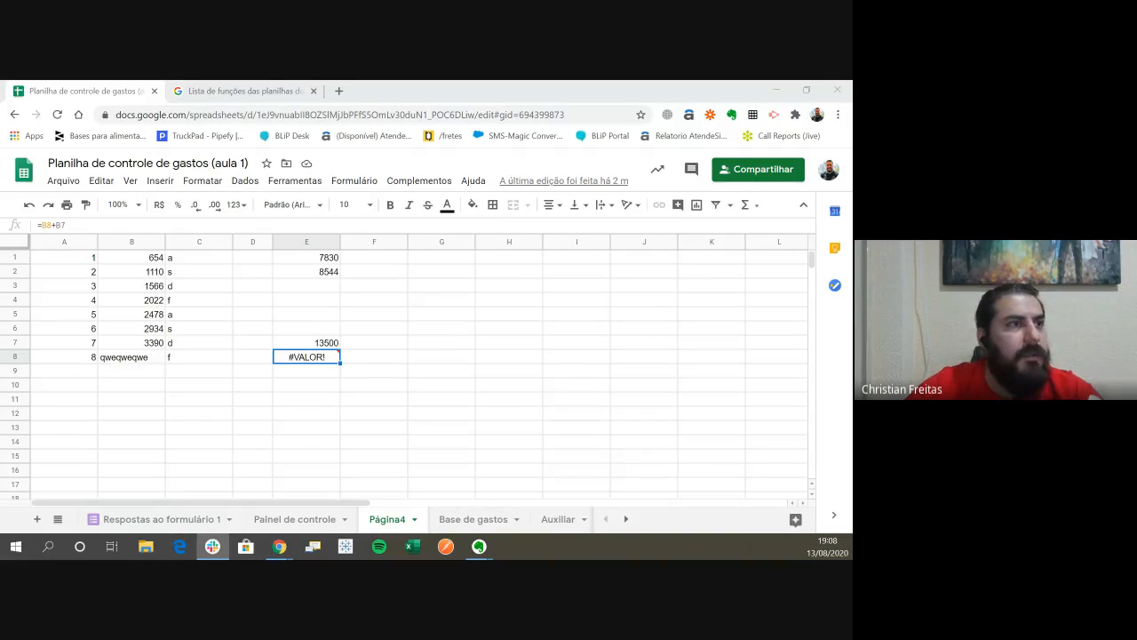
click(85, 92)
- Enter the formula =SOMA(B5-B4) in cell E5 to subtract inside the SOMA function, and review how it is written
click(315, 317)
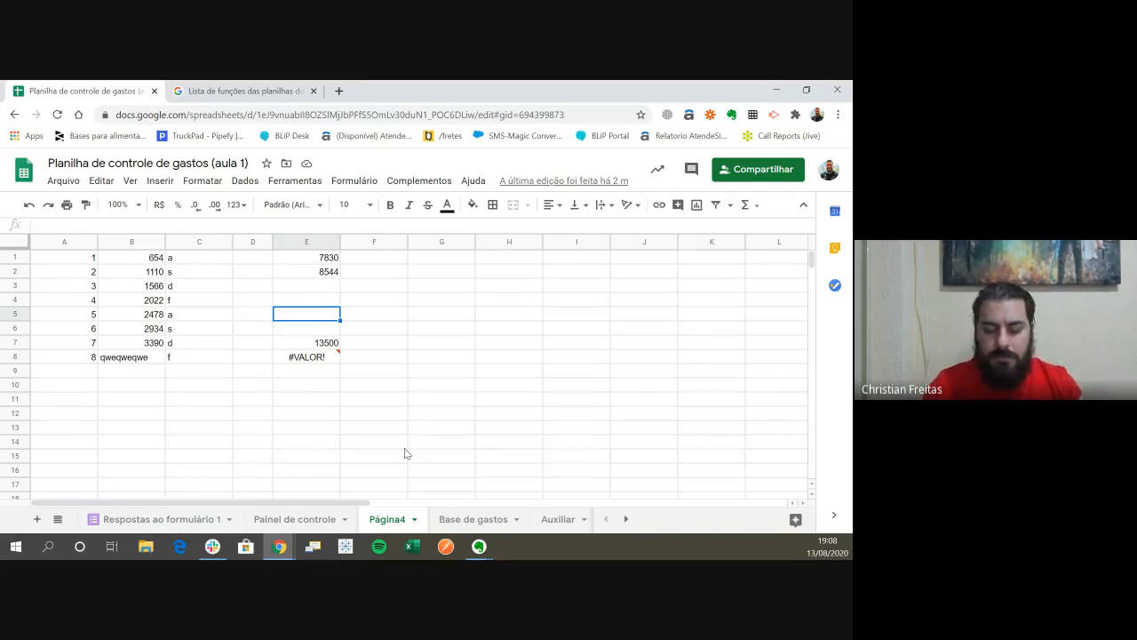
text(=som)
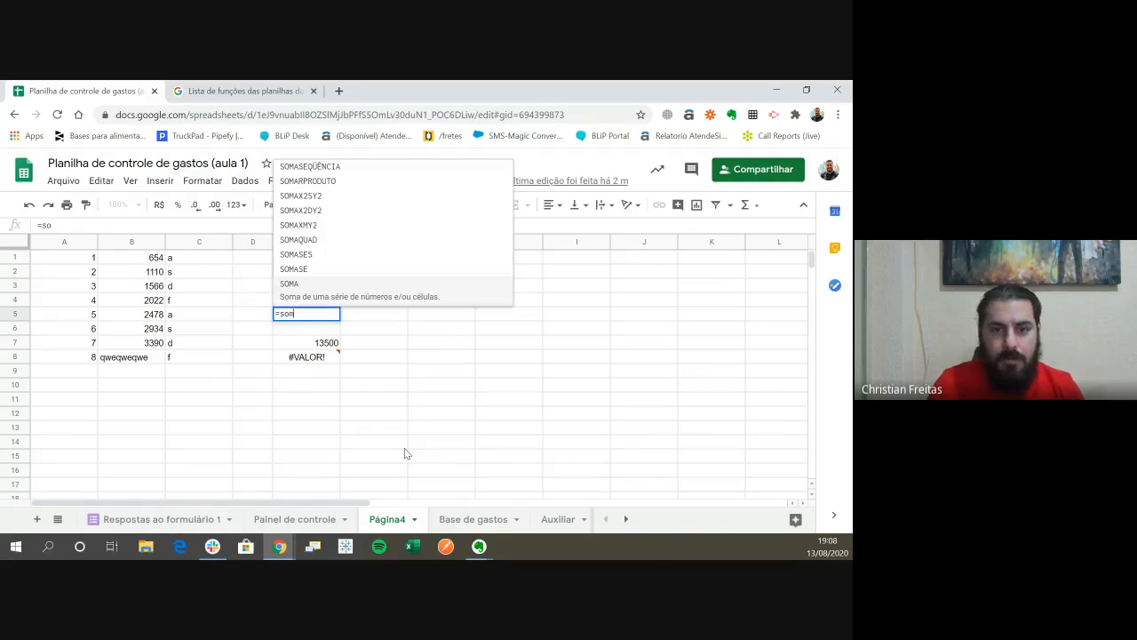
text(a()
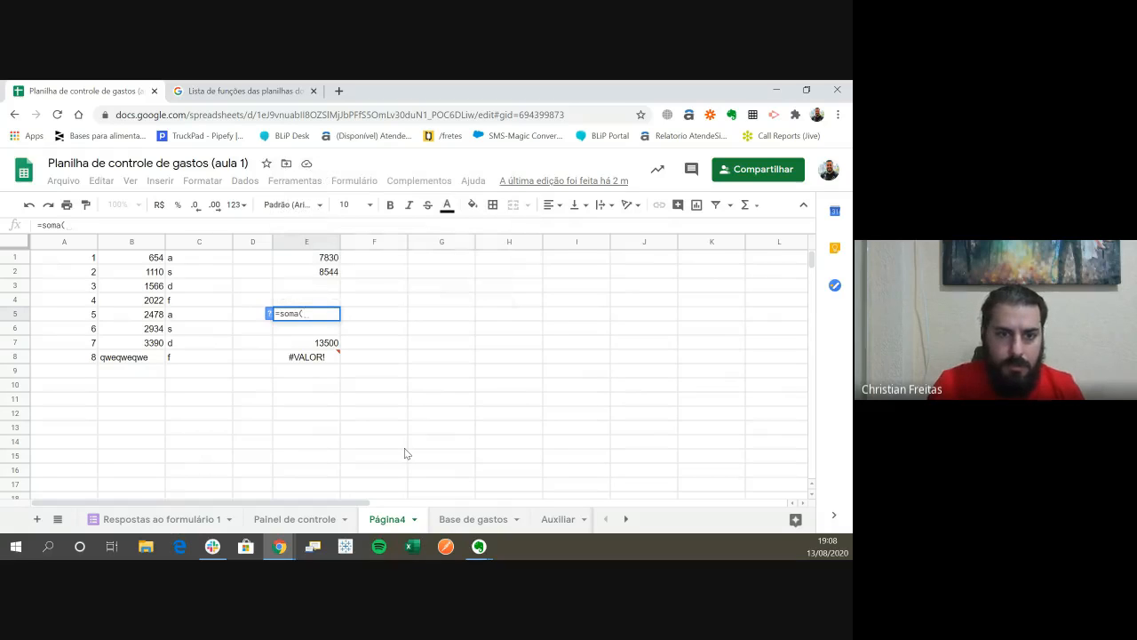
key(Left)
key(Left)
key(Left)
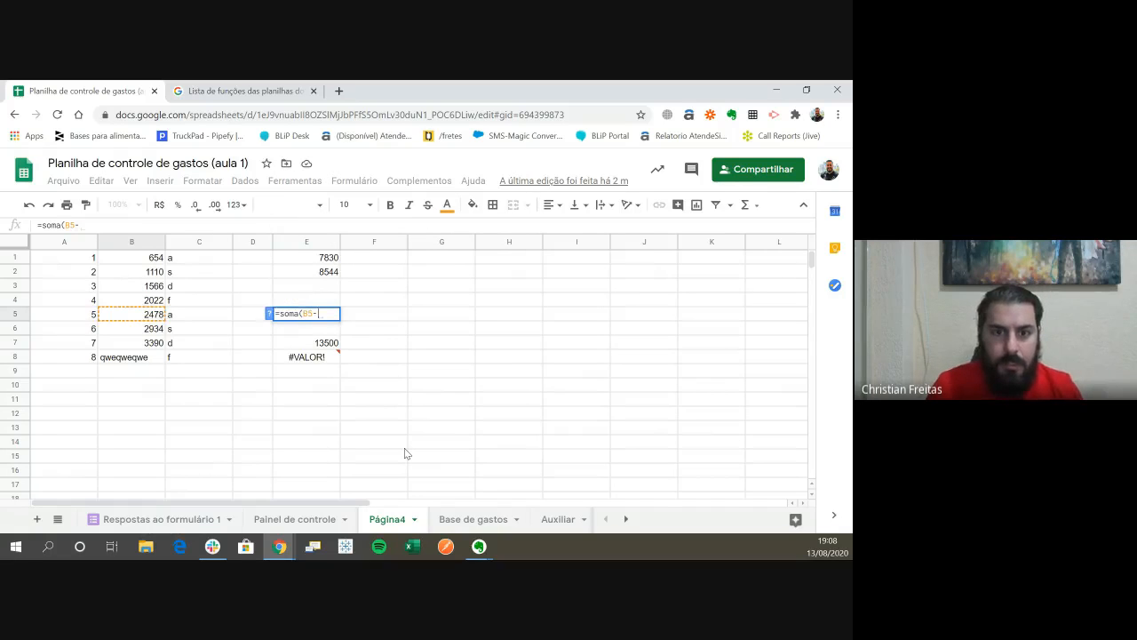
text(-)
key(Up)
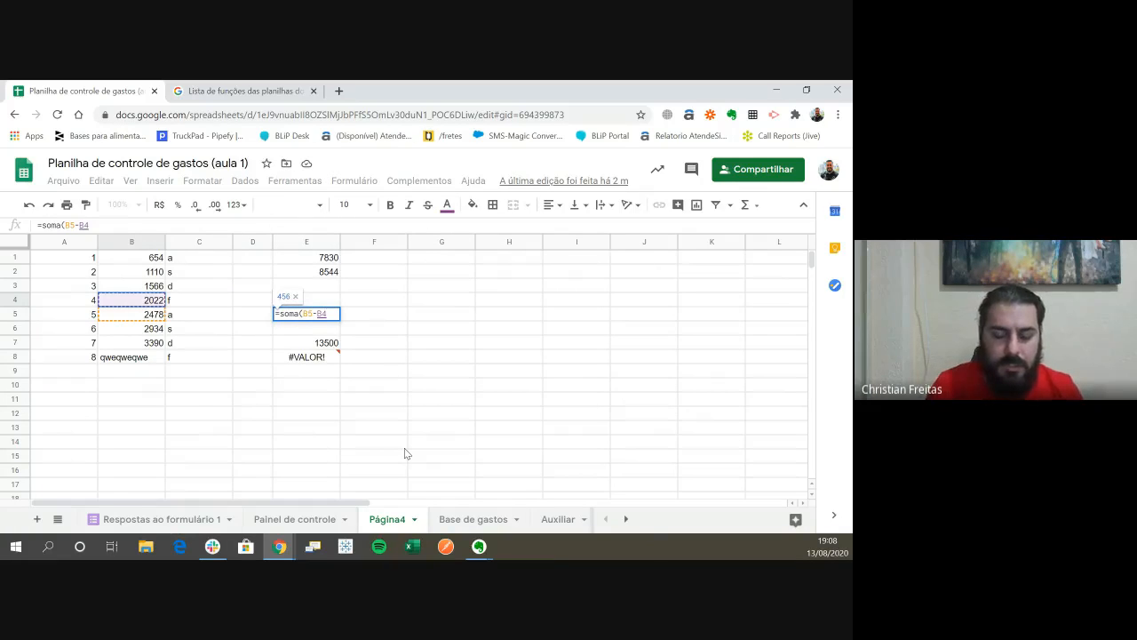
key(Return)
key(Up)
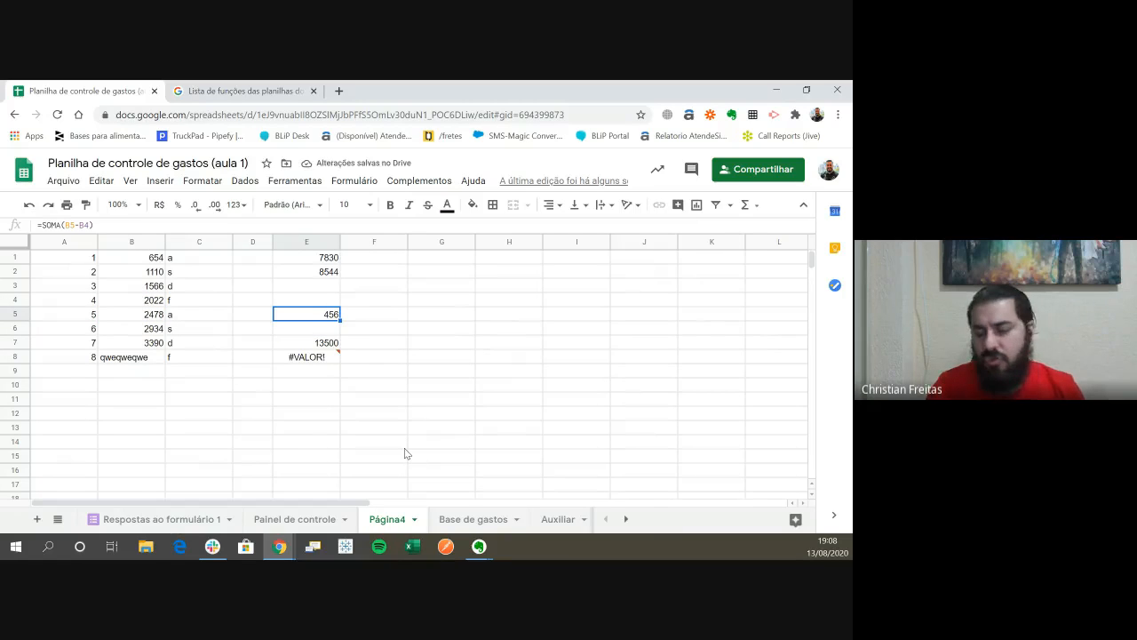
key(F2)
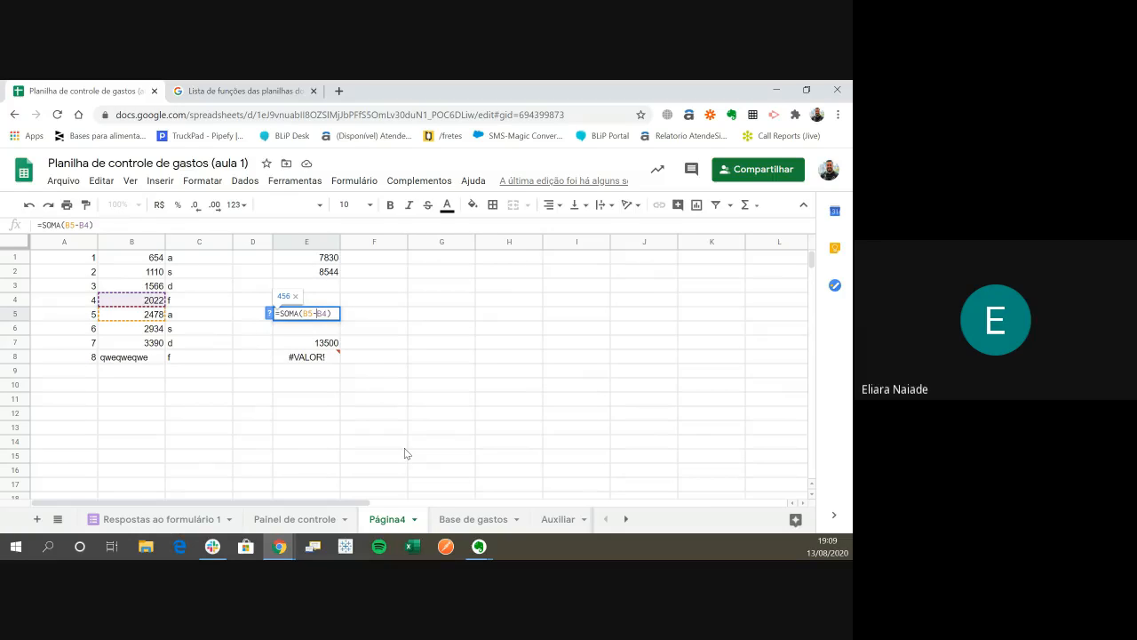
key(Escape)
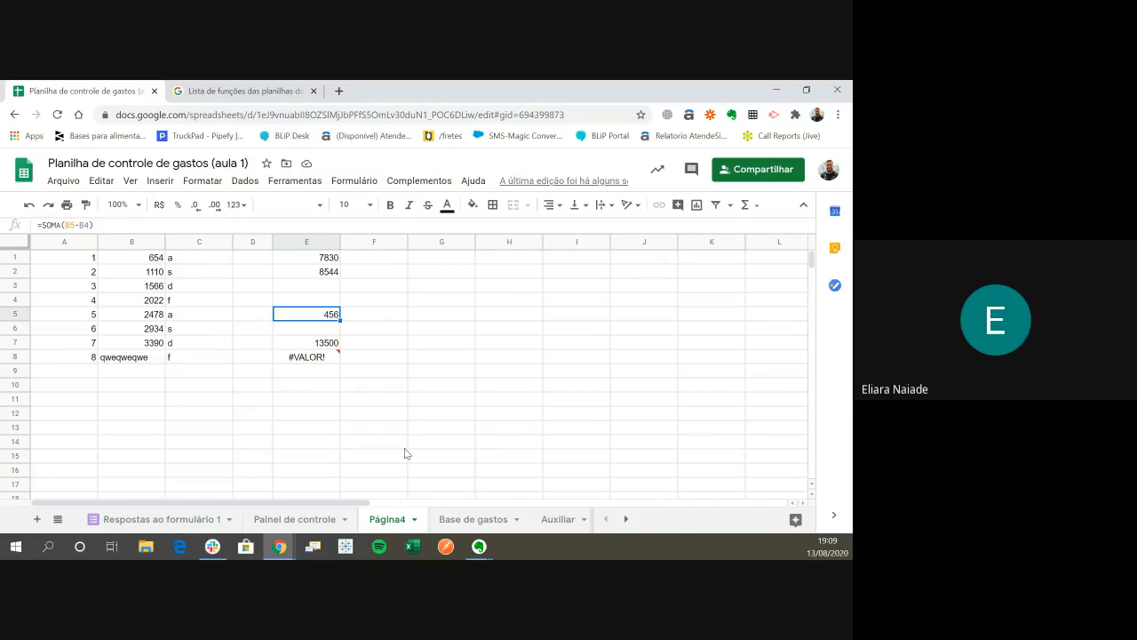
- Change the operator in E5 from subtraction to division so the formula reads =SOMA(B5/B4)
key(F2)
key(Left)
key(Left)
key(Left)
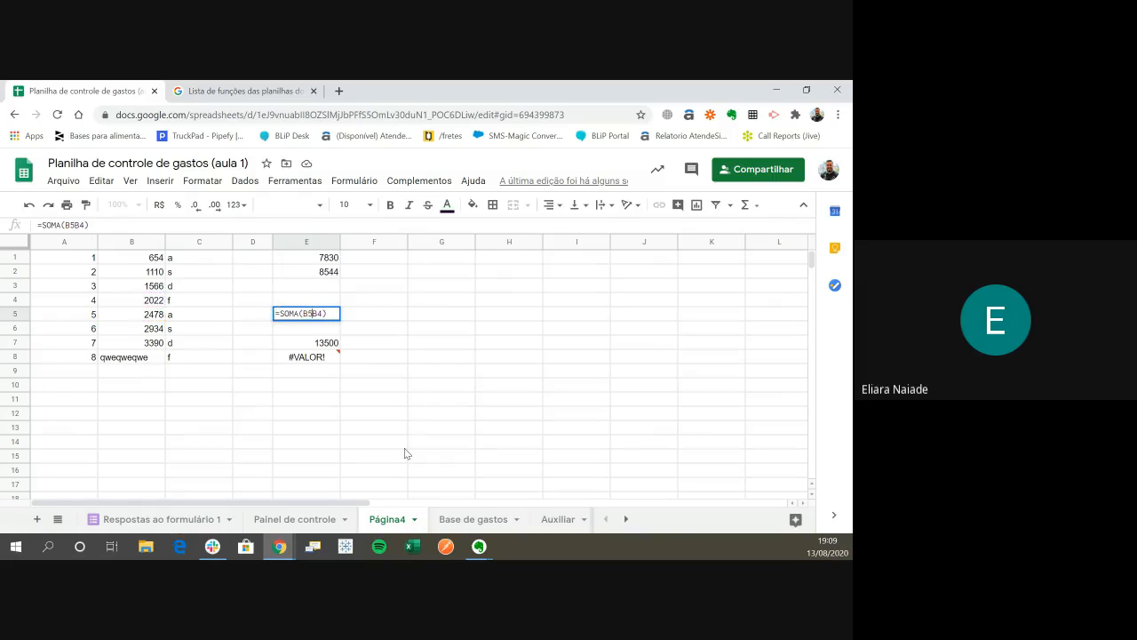
key(BackSpace)
text(/)
key(Return)
key(Up)
- Change the operator in the E5 formula to multiplication so it reads =SOMA(B5*B4)
key(F2)
key(Left)
key(Left)
key(Left)
key(BackSpace)
text(*)
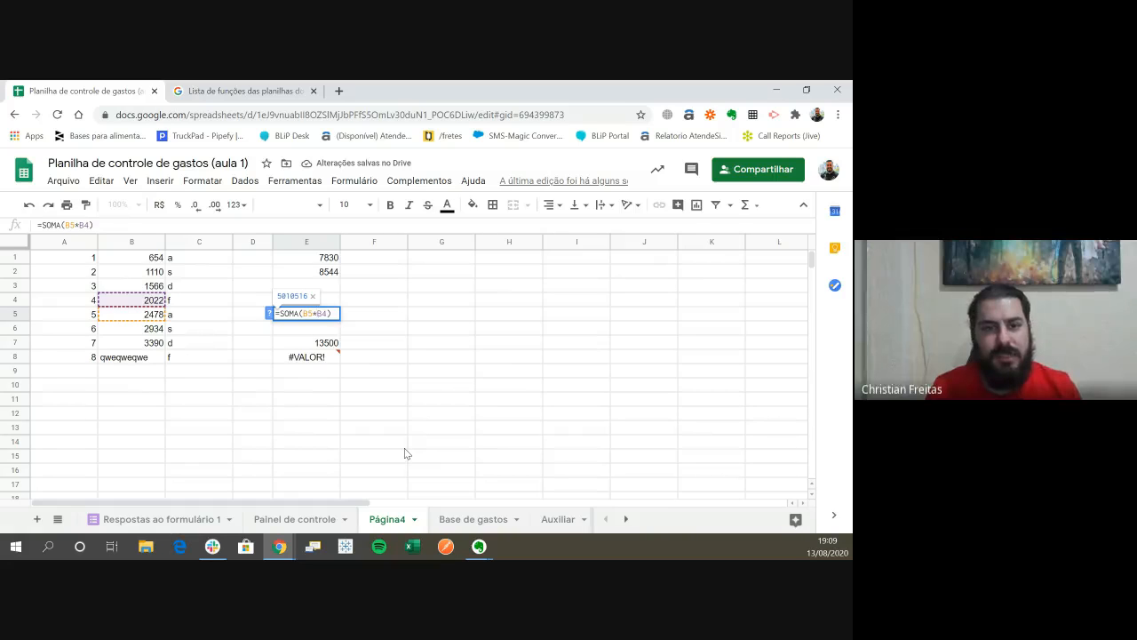
key(Return)
key(Up)
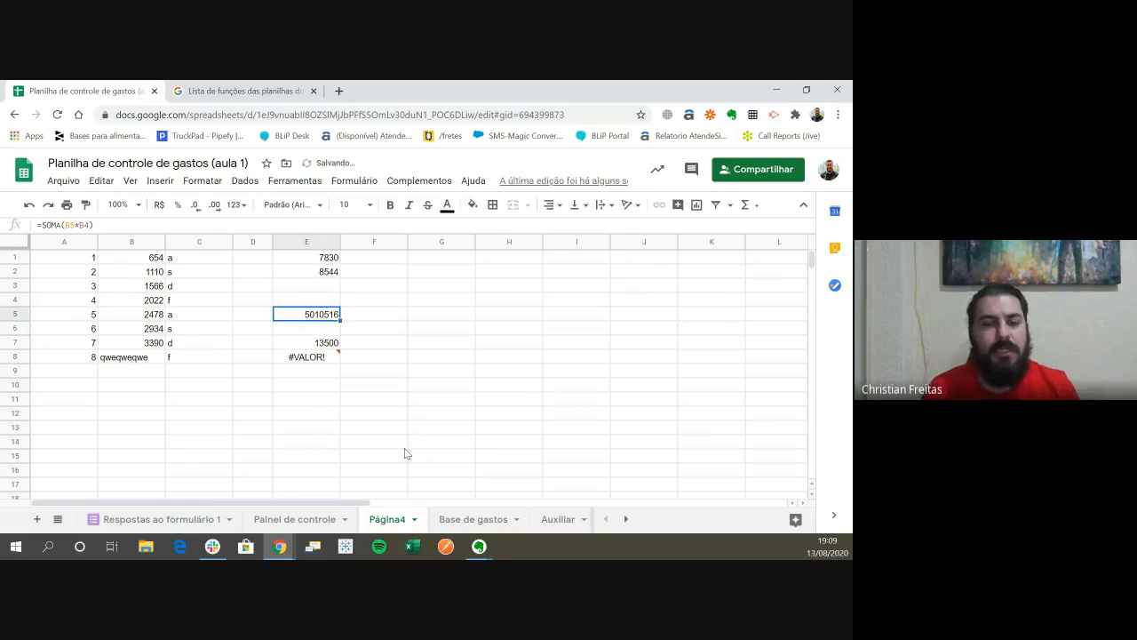
key(F2)
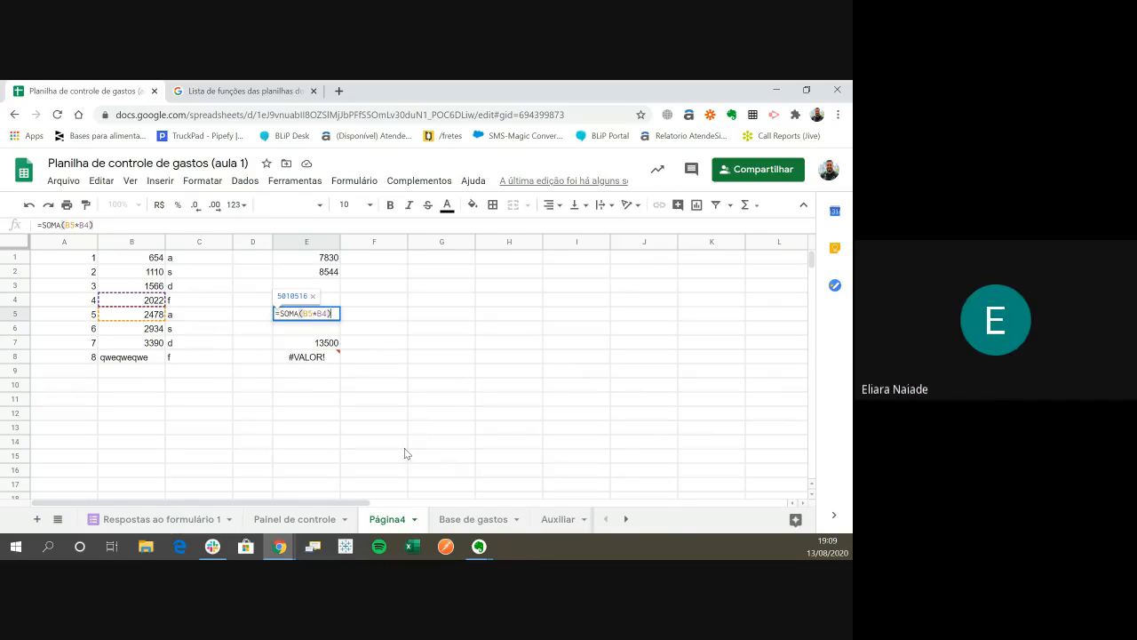
key(Return)
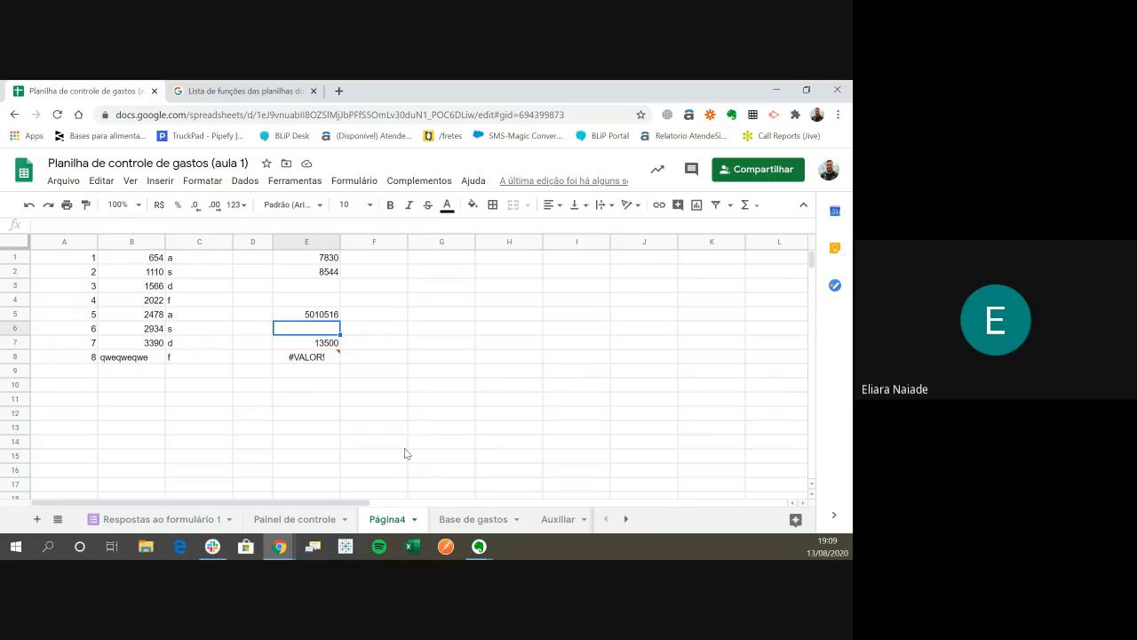
- Review the formulas in column E, comparing the direct addition in E8 with the SOMA formulas in E7 and E2
key(Up)
key(Down)
key(Down)
key(Down)
key(Return)
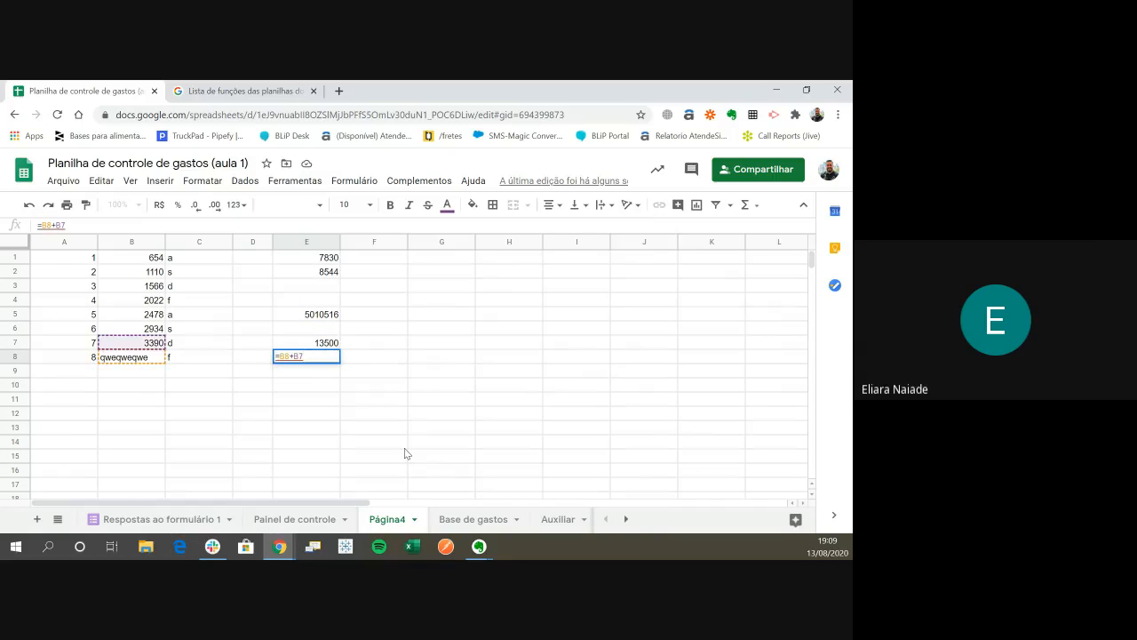
key(Return)
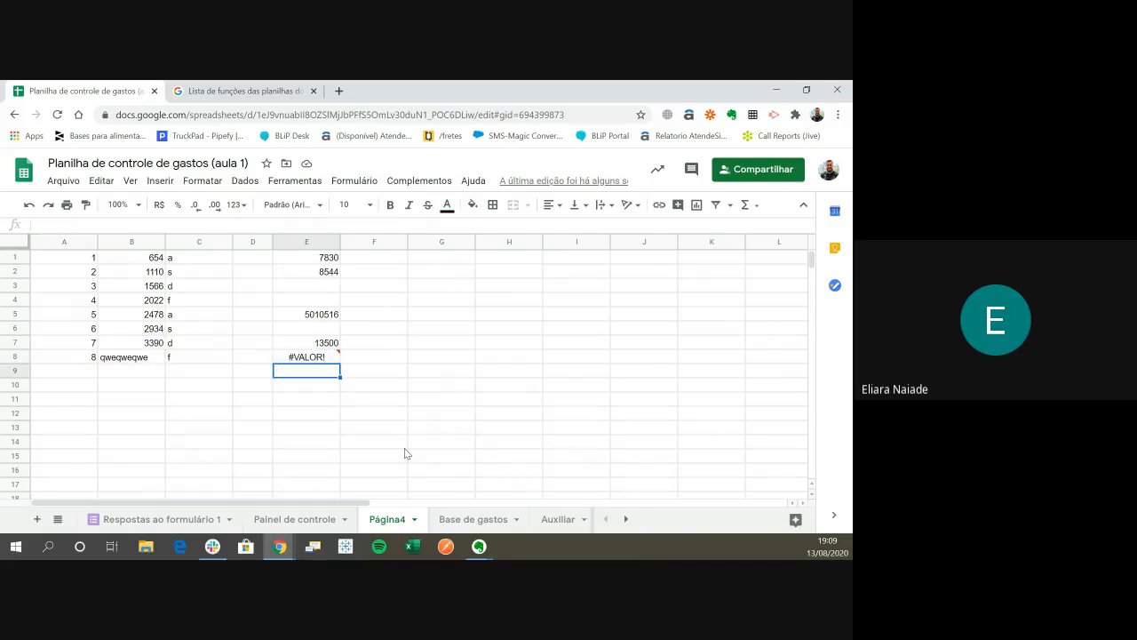
key(Up)
key(Up)
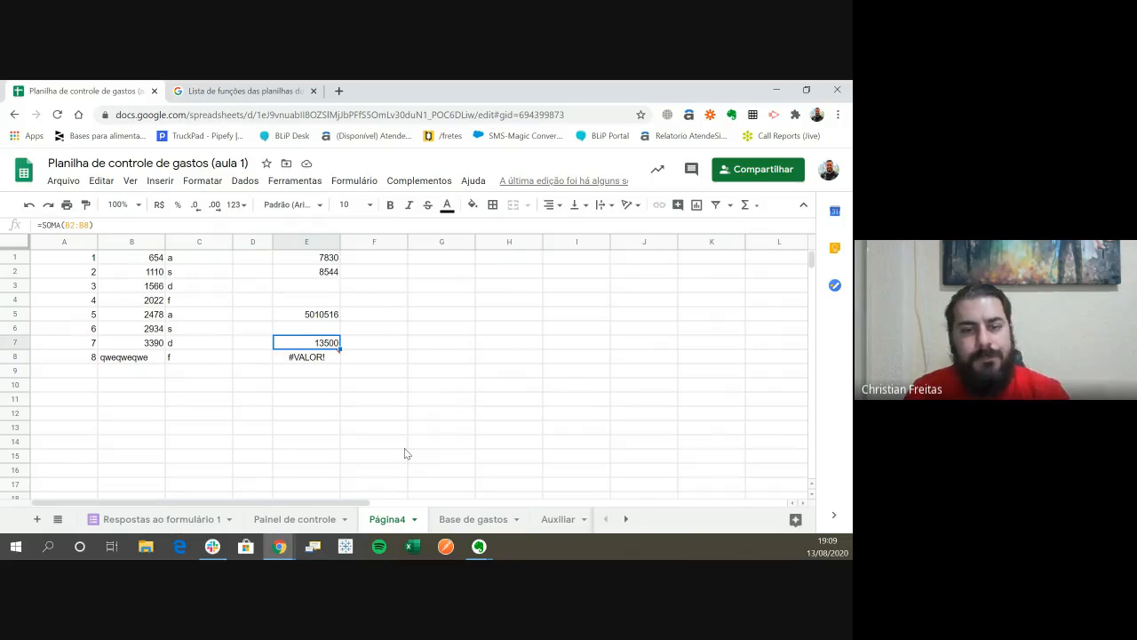
key(Up)
key(Up)
key(Up)
key(Up)
key(Up)
key(Up)
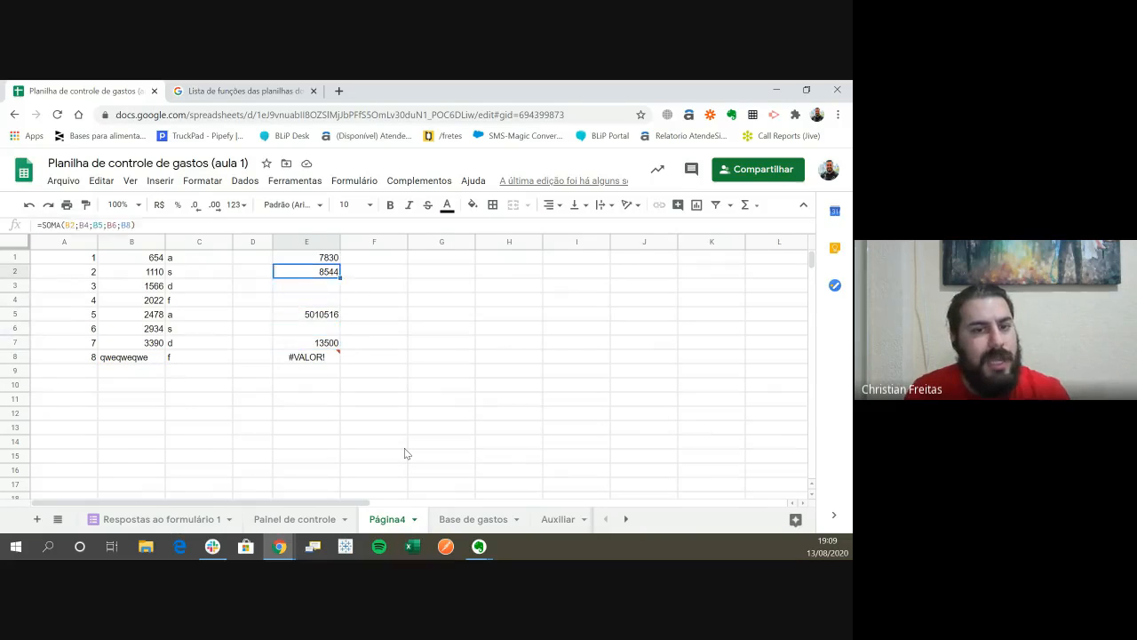
key(Left)
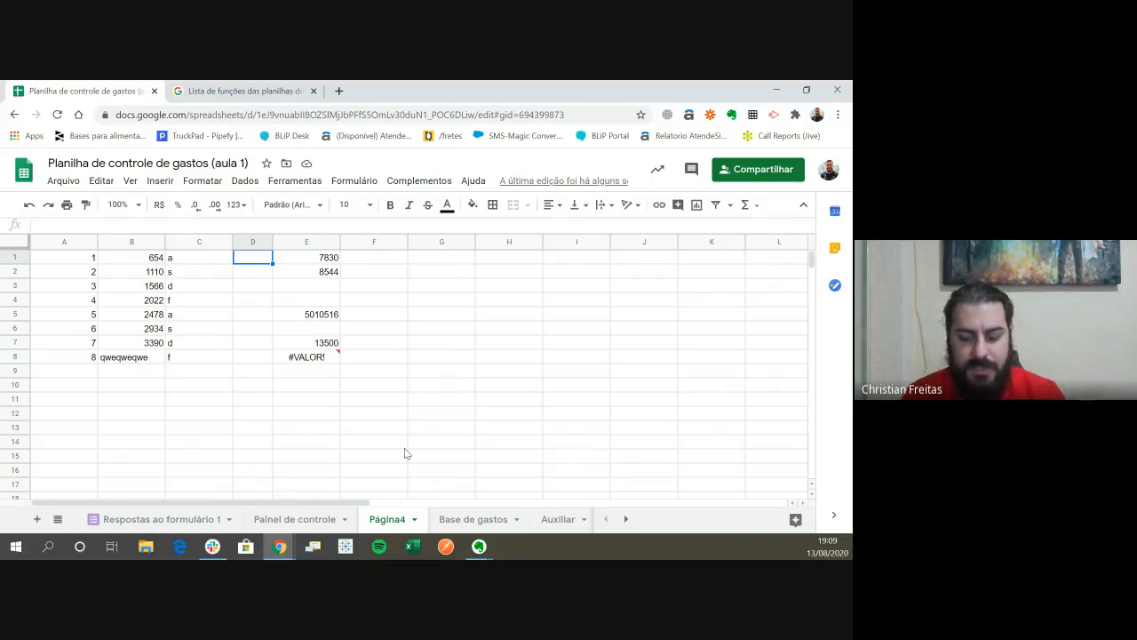
text(=)
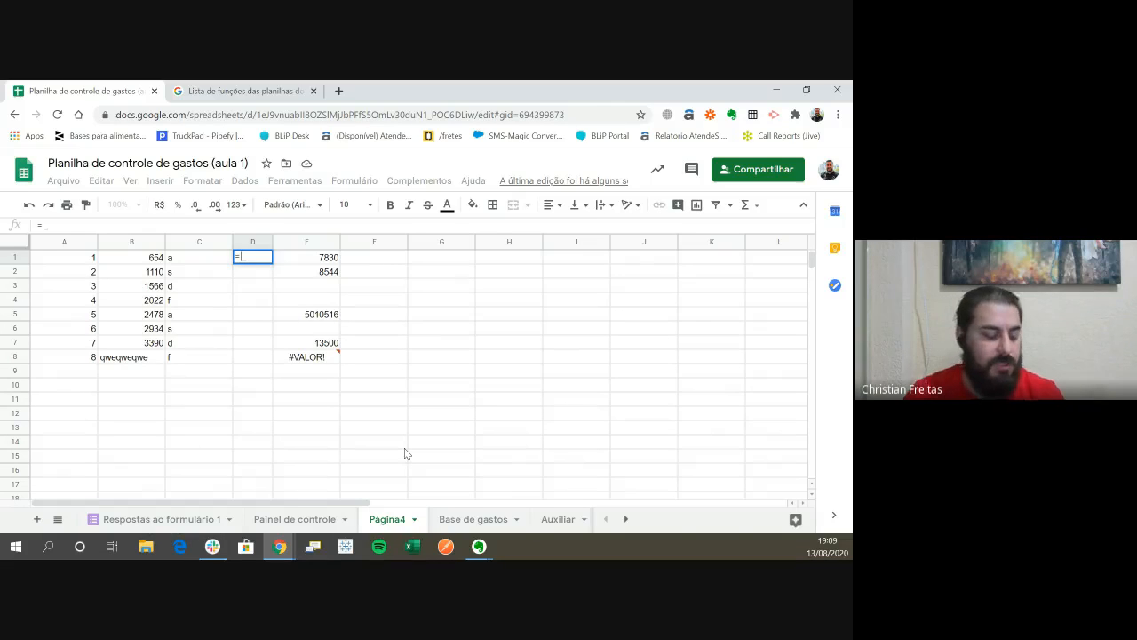
key(Escape)
key(Down)
key(Down)
key(Down)
key(Down)
key(Down)
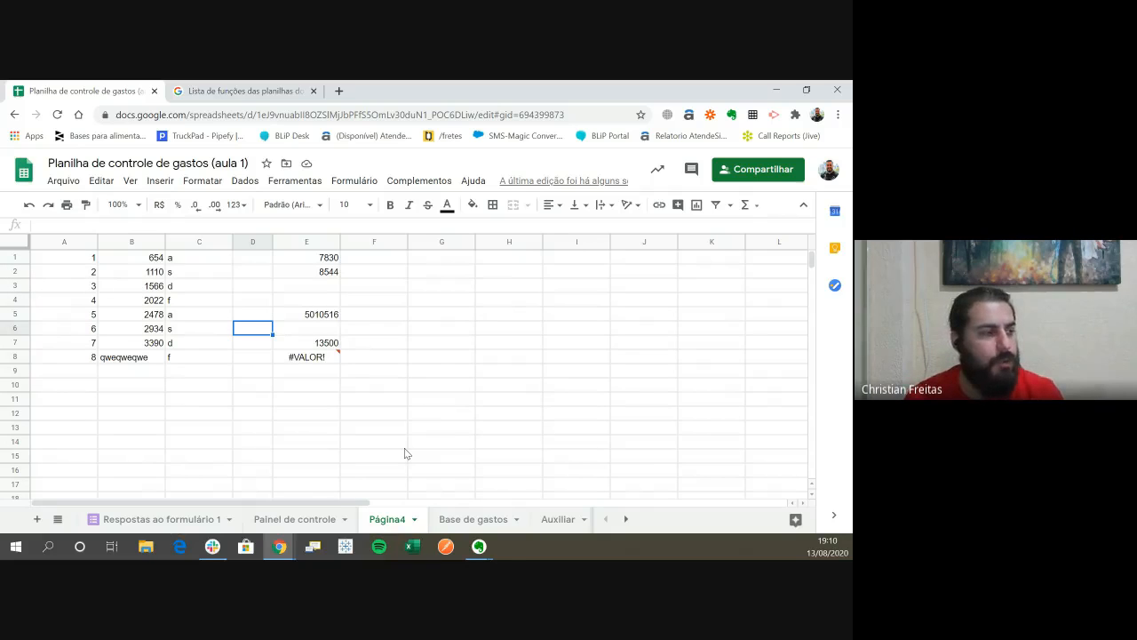
key(Up)
key(Up)
key(Up)
key(Up)
key(Up)
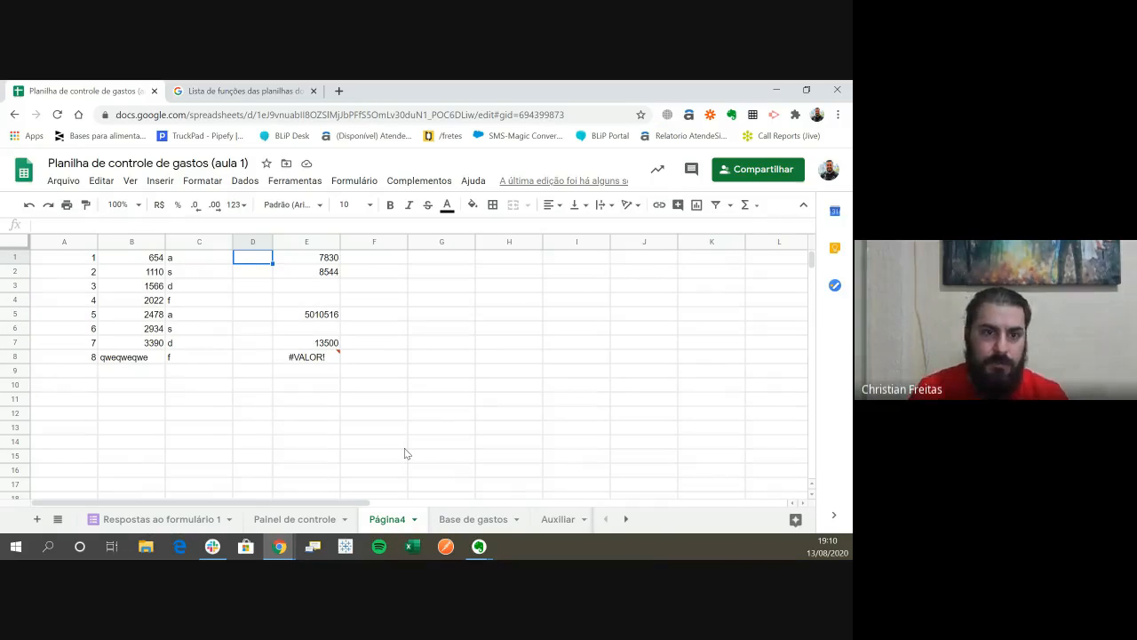
- Enter the formula =B1+B2 in cell D1, starting it with an equals sign
text(=)
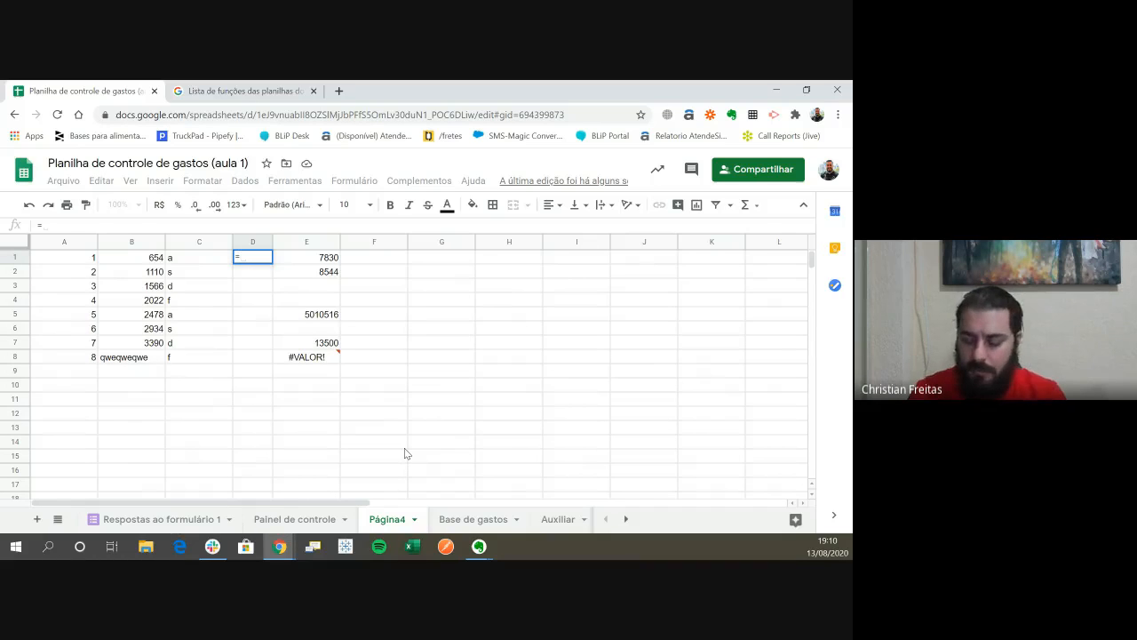
key(Left)
key(Left)
text(+)
key(Left)
key(Left)
key(Down)
key(Return)
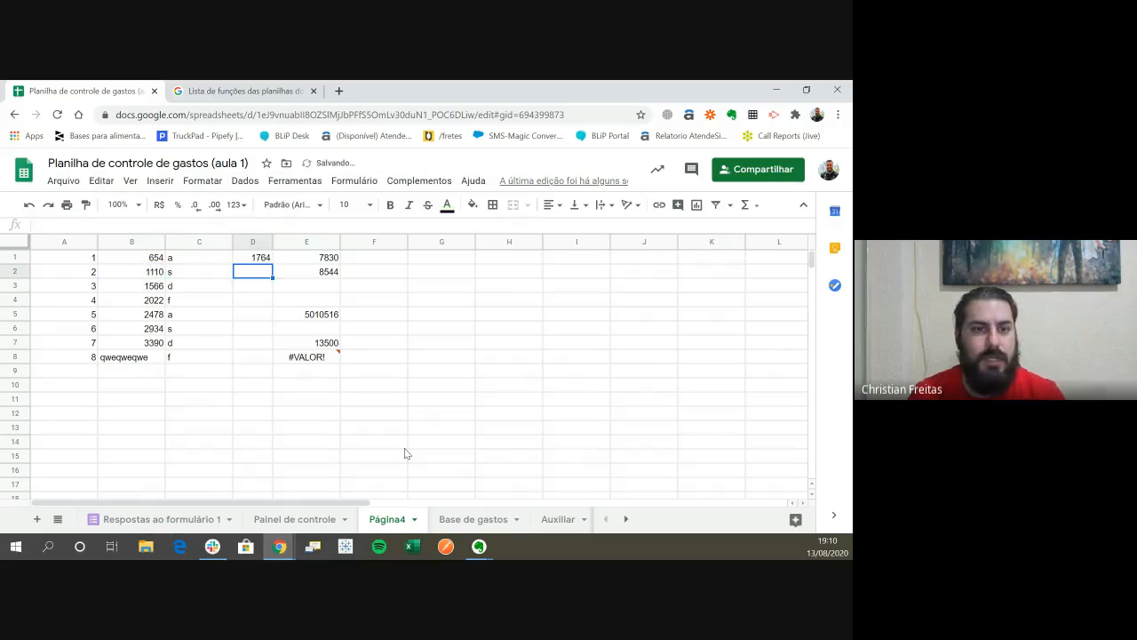
key(Up)
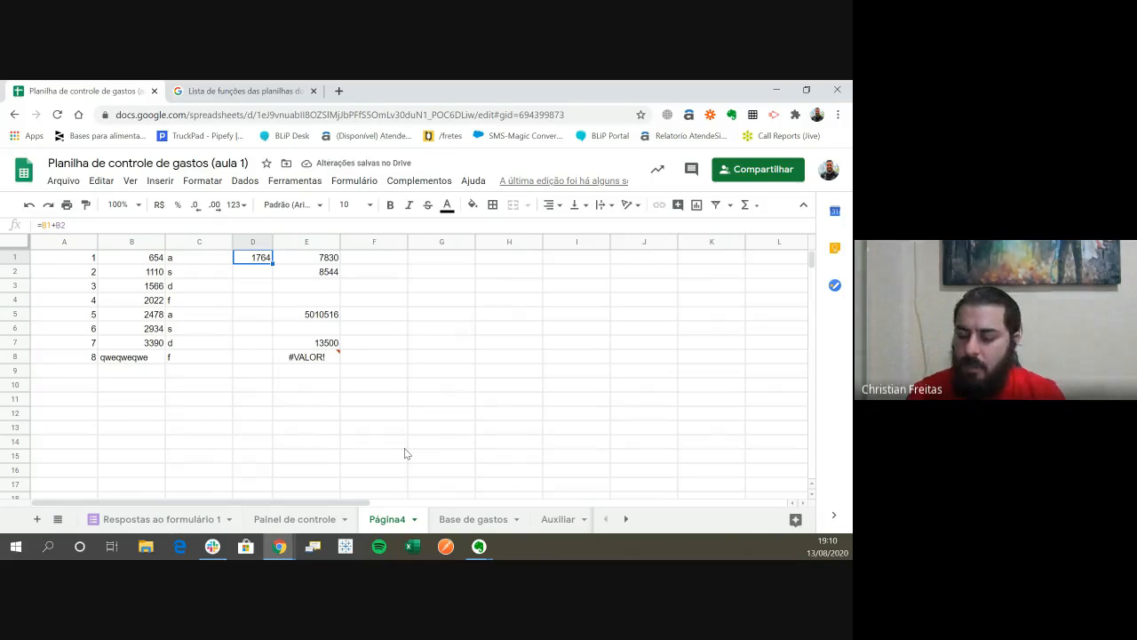
- Re-enter the addition of B1 and B2 in cell D1, starting the formula with a plus sign as +B1+B2
text(+)
key(Left)
key(Left)
text(+)
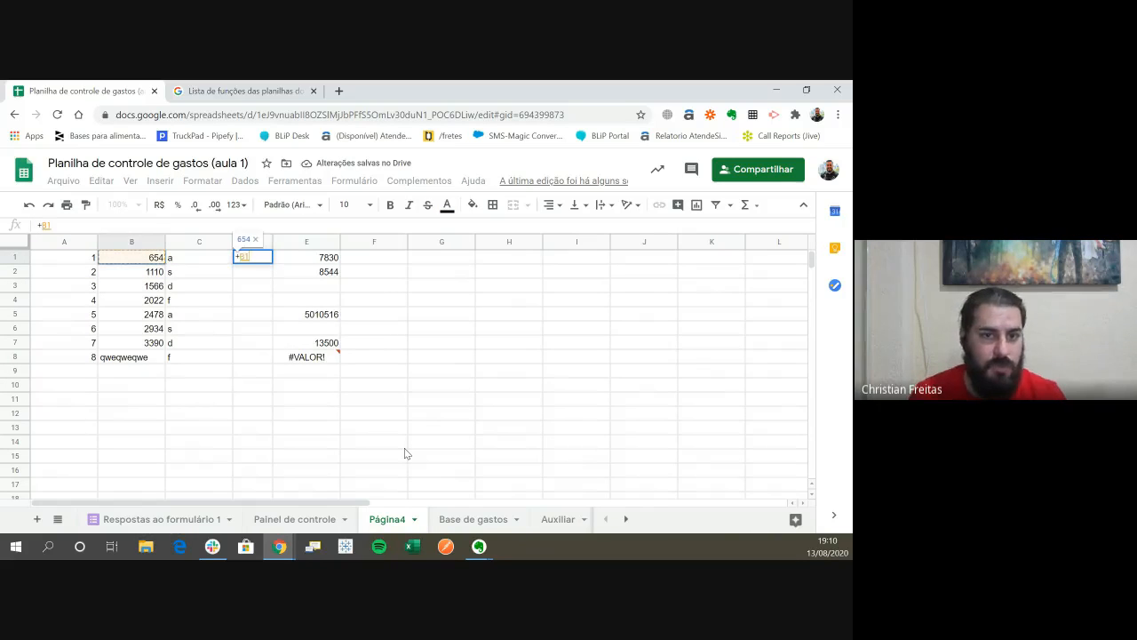
key(Left)
key(Left)
key(Down)
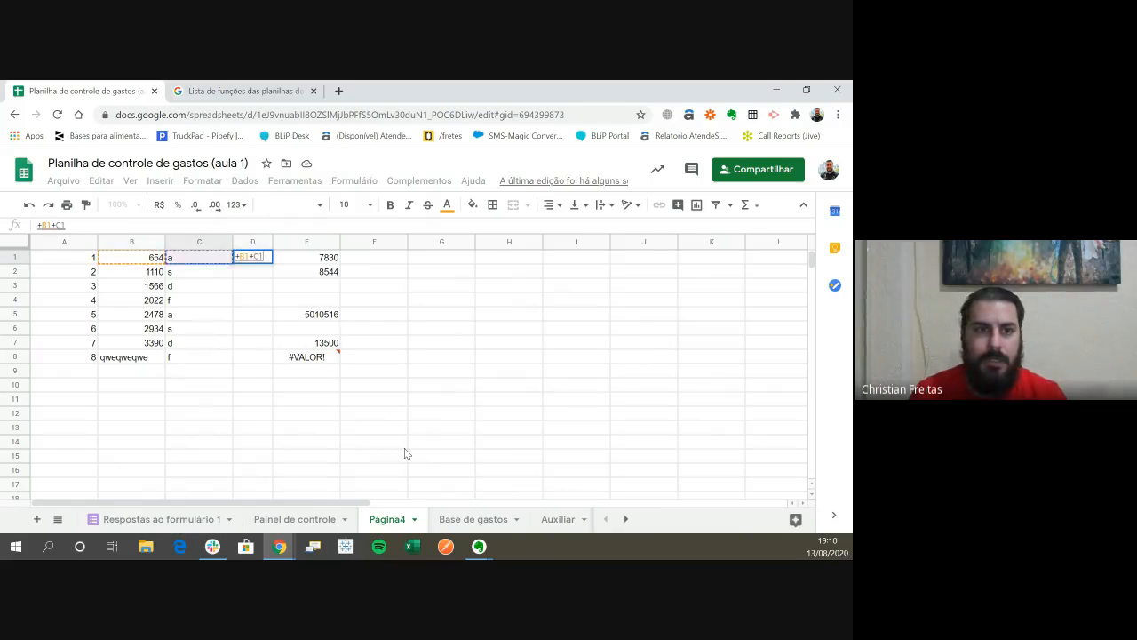
key(Return)
key(Up)
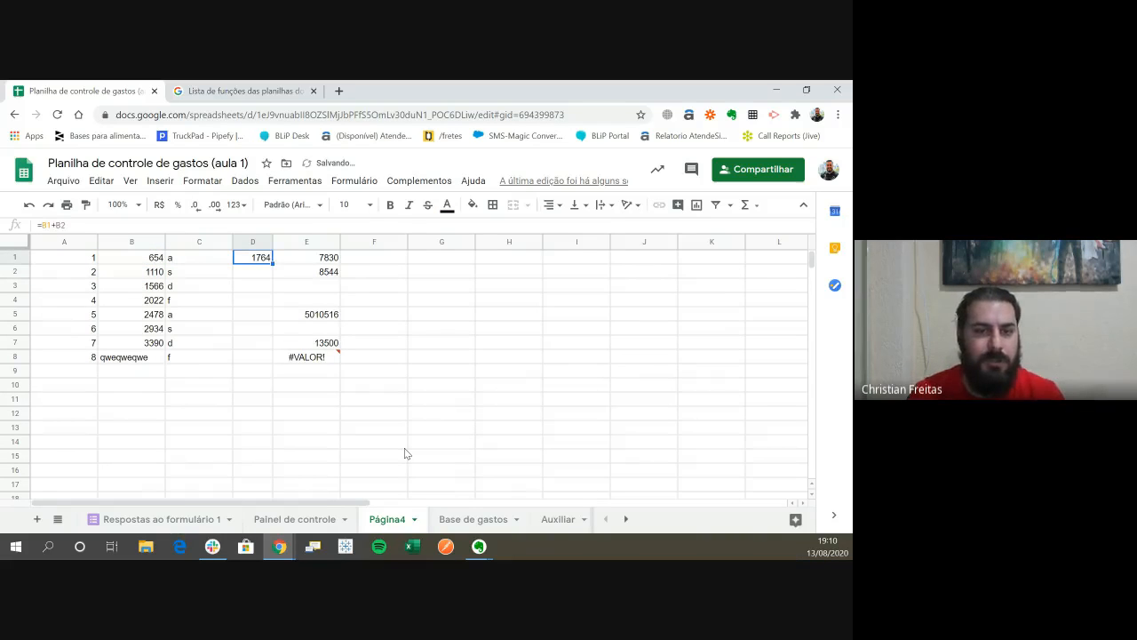
- Try to start a formula in cell D2 with a minus sign instead of an equals sign, and inspect the resulting entry
key(Down)
key(Left)
key(Left)
key(Left)
key(Right)
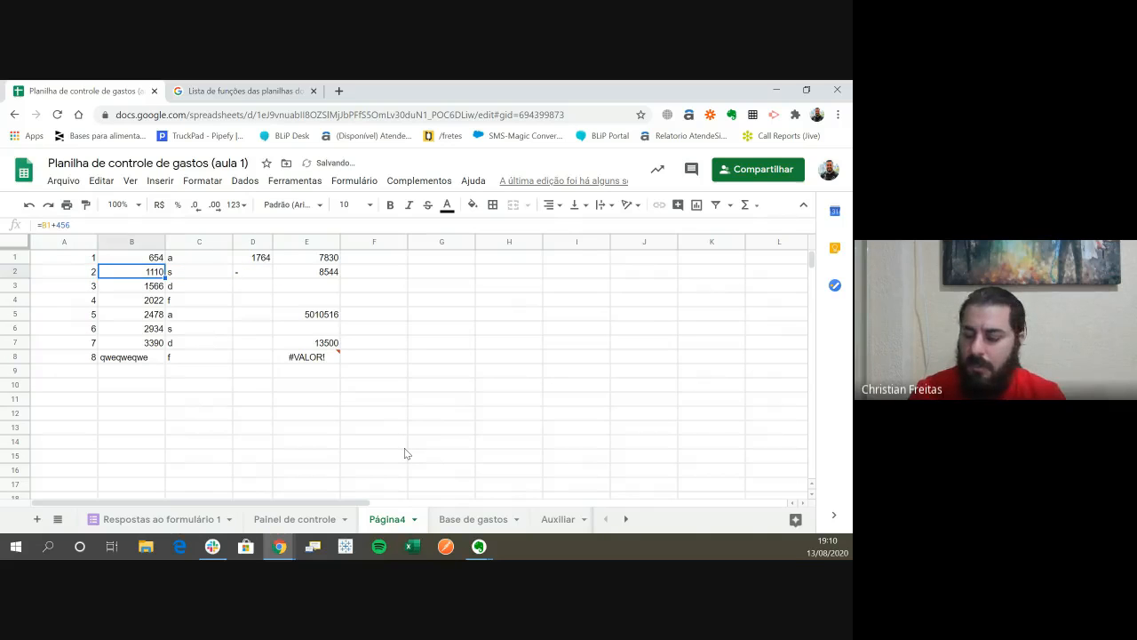
text(-)
key(Escape)
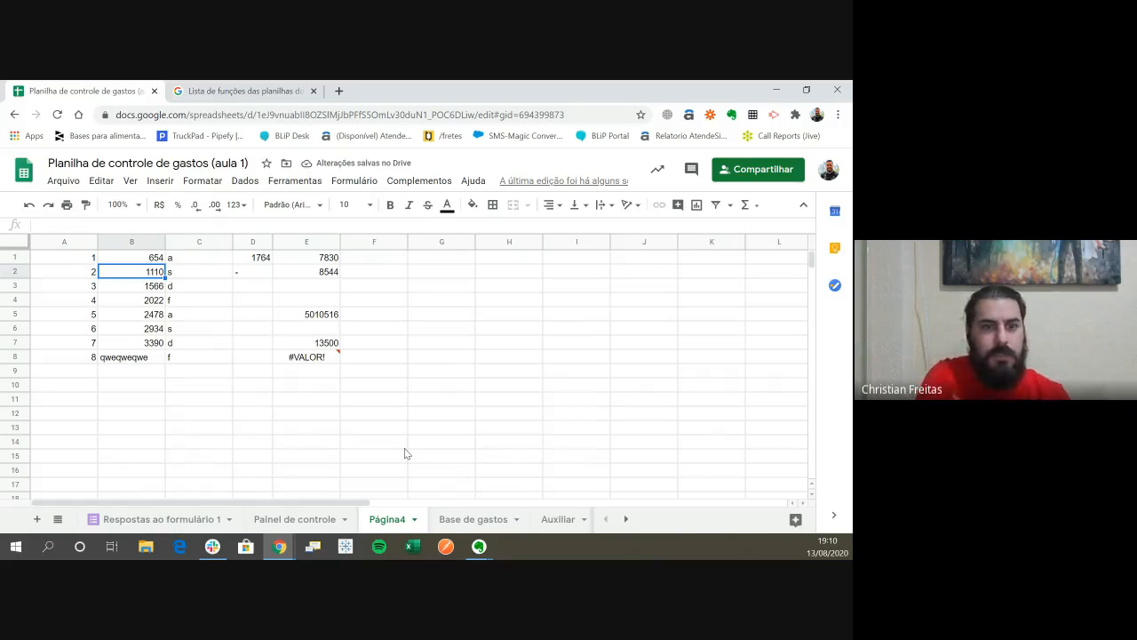
key(Right)
key(Right)
key(Left)
key(Right)
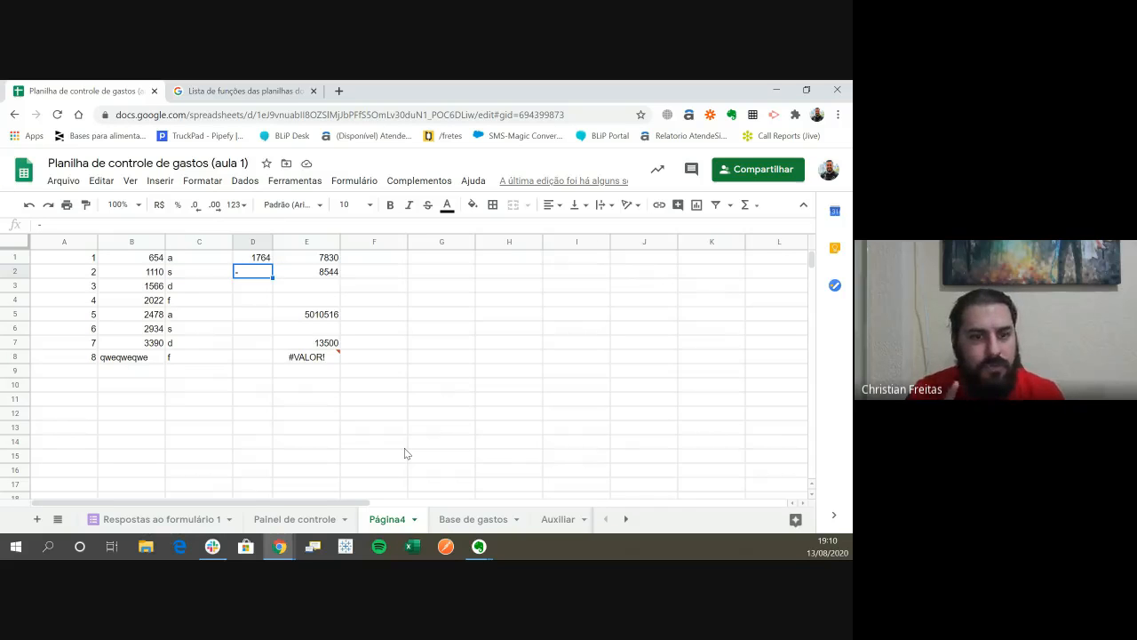
- Enter a formula in cell D2 that adds B2 and B3, starting it with a plus sign
text(*)
key(Left)
key(Right)
text(+)
key(Left)
key(Left)
text(+)
key(Left)
key(Left)
key(Down)
key(Return)
key(Up)
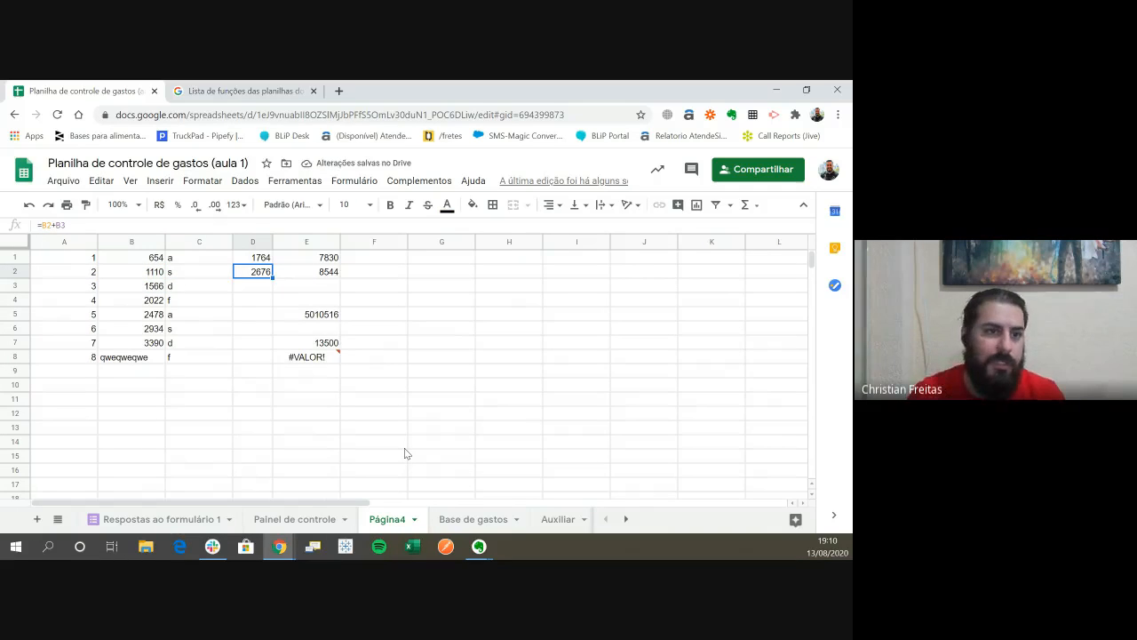
- Compare the stored formulas in cells D1 and D2 to see which sign each one starts with
key(Up)
key(Down)
key(Up)
key(Down)
key(Up)
key(Down)
key(Up)
key(Down)
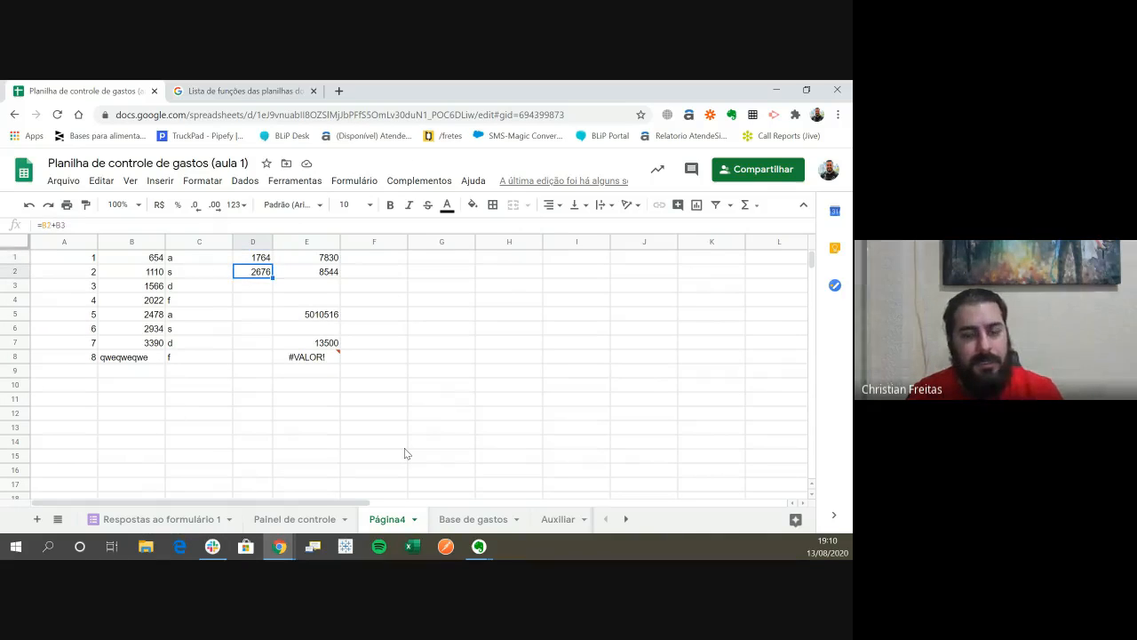
key(Up)
key(Down)
key(Up)
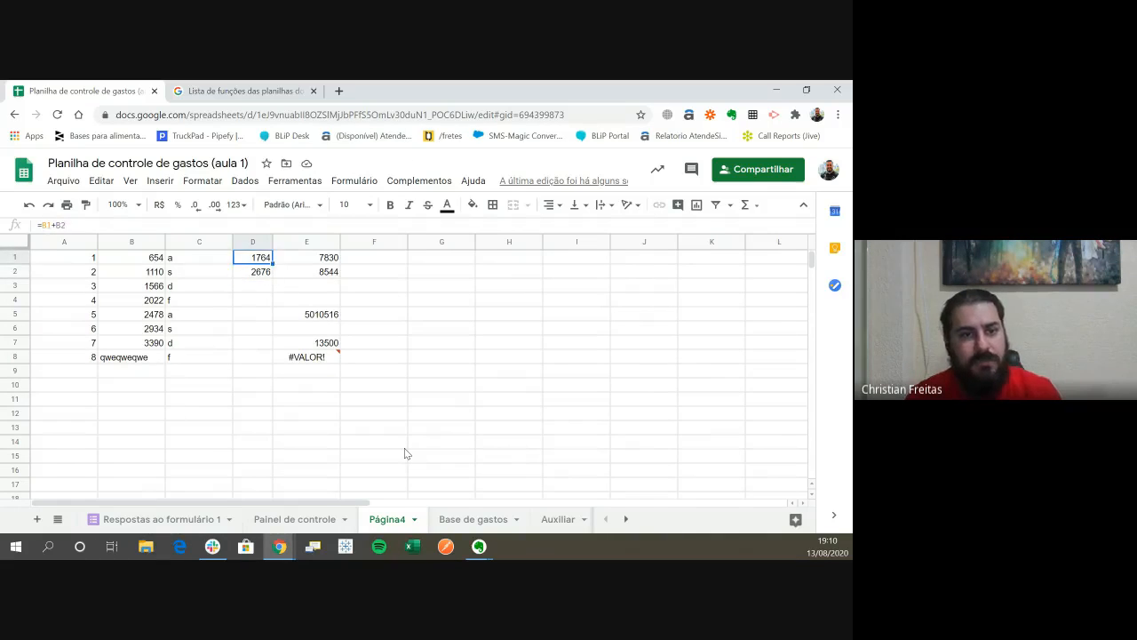
key(Down)
key(Up)
key(Down)
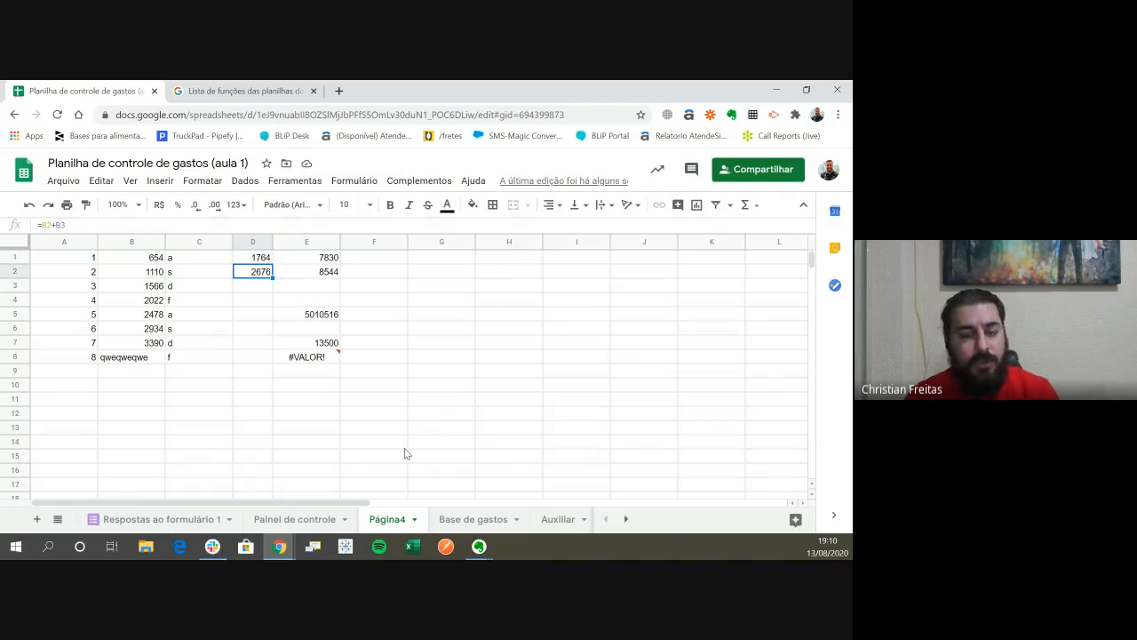
key(Down)
key(Down)
key(Down)
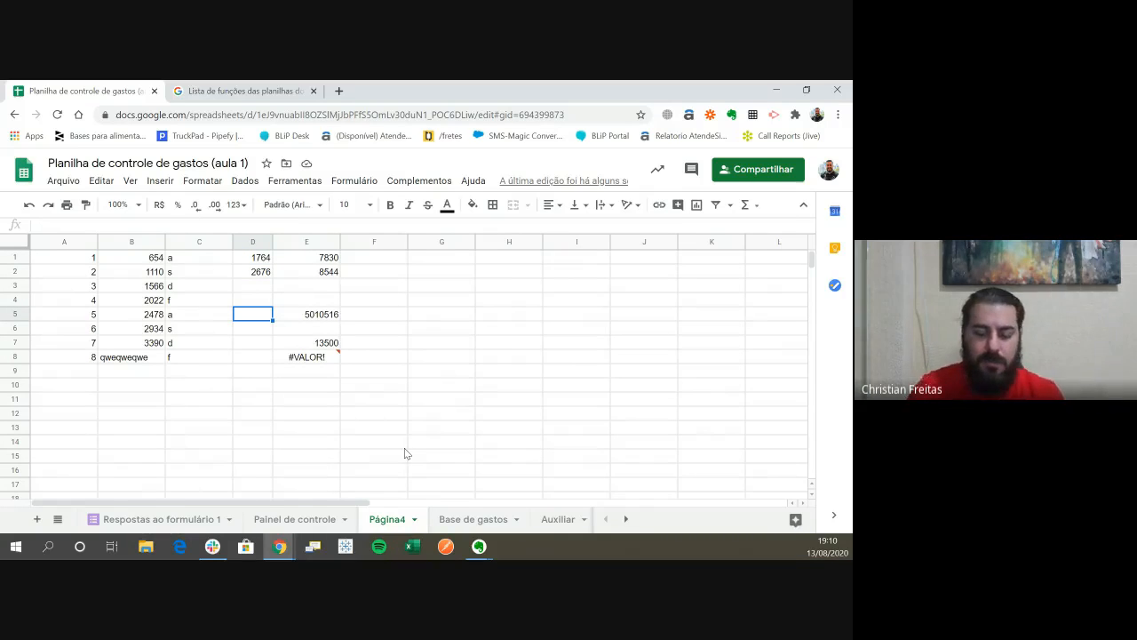
text(=)
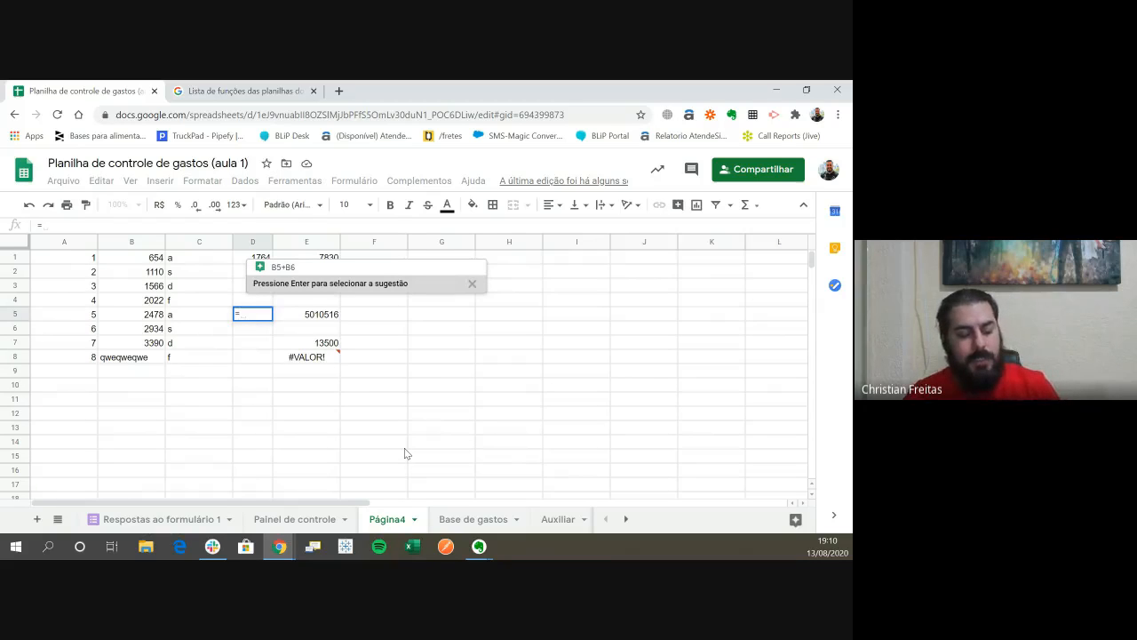
key(Escape)
- Clear all contents of columns D through F, from row 1 down to the last row
key(Up)
key(Up)
key(Up)
key(Up)
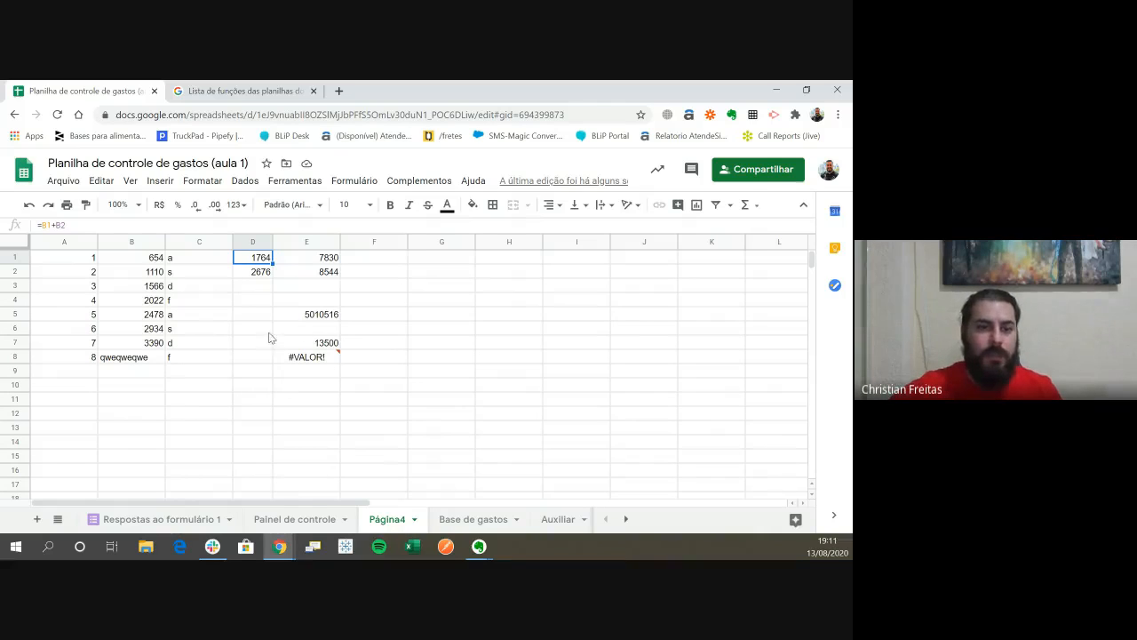
key(shift+Right)
key(shift+Right)
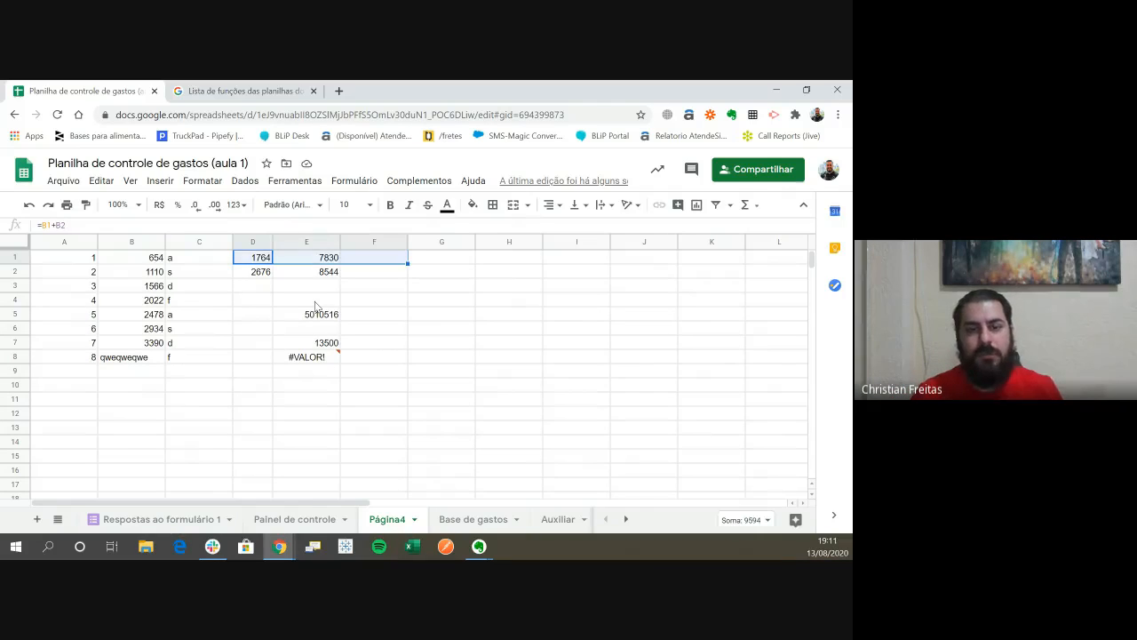
key(shift+Down)
key(ctrl+shift+Down)
key(Delete)
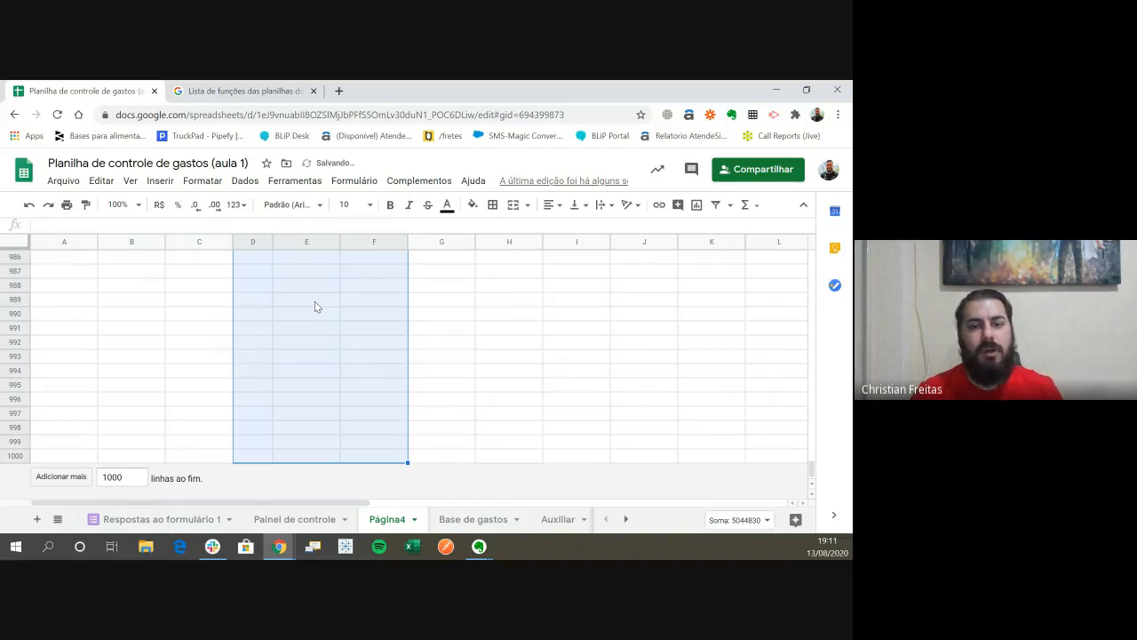
- Try to enter a lone equals sign in cell E1, dismissing the formula error each time
key(Down)
key(Left)
key(Right)
key(Up)
key(Right)
text(=)
key(Return)
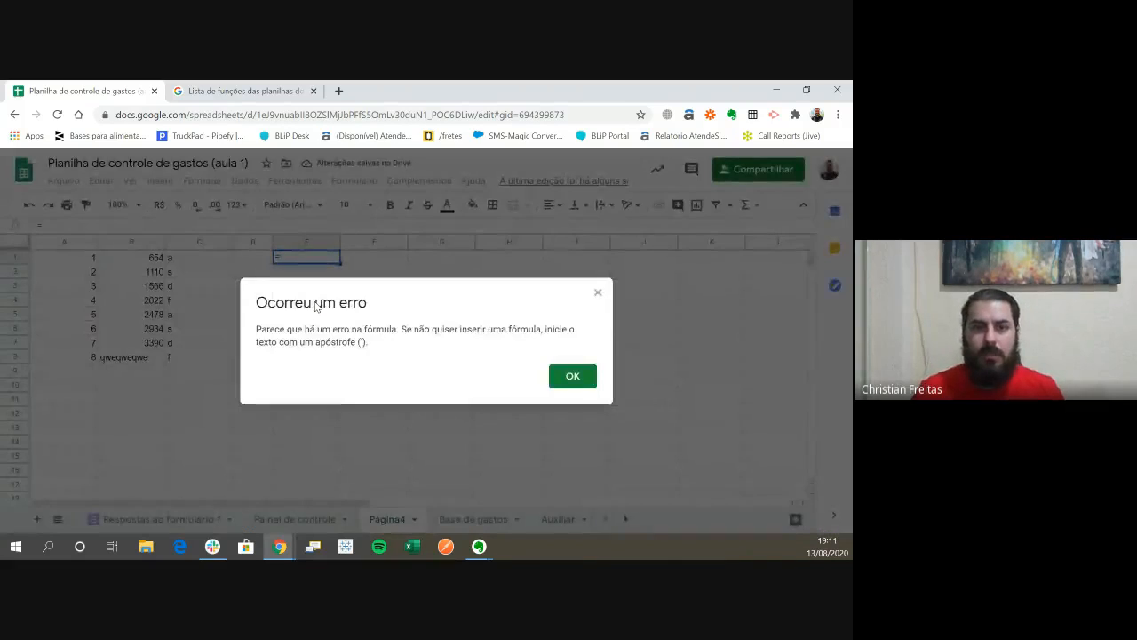
key(Return)
key(Return)
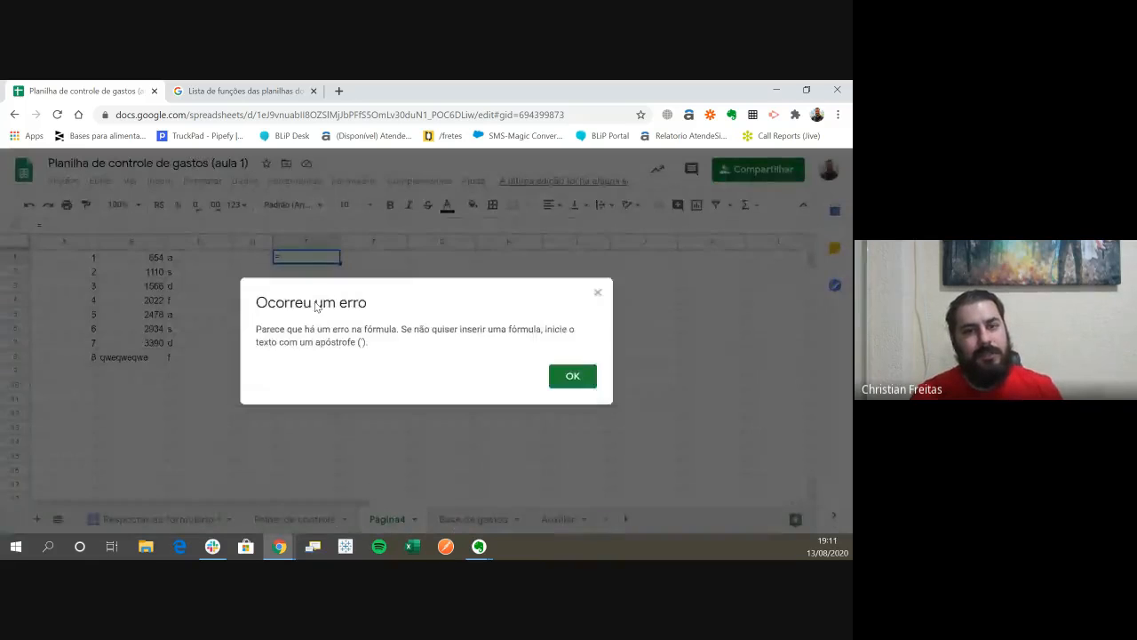
key(Return)
key(Return)
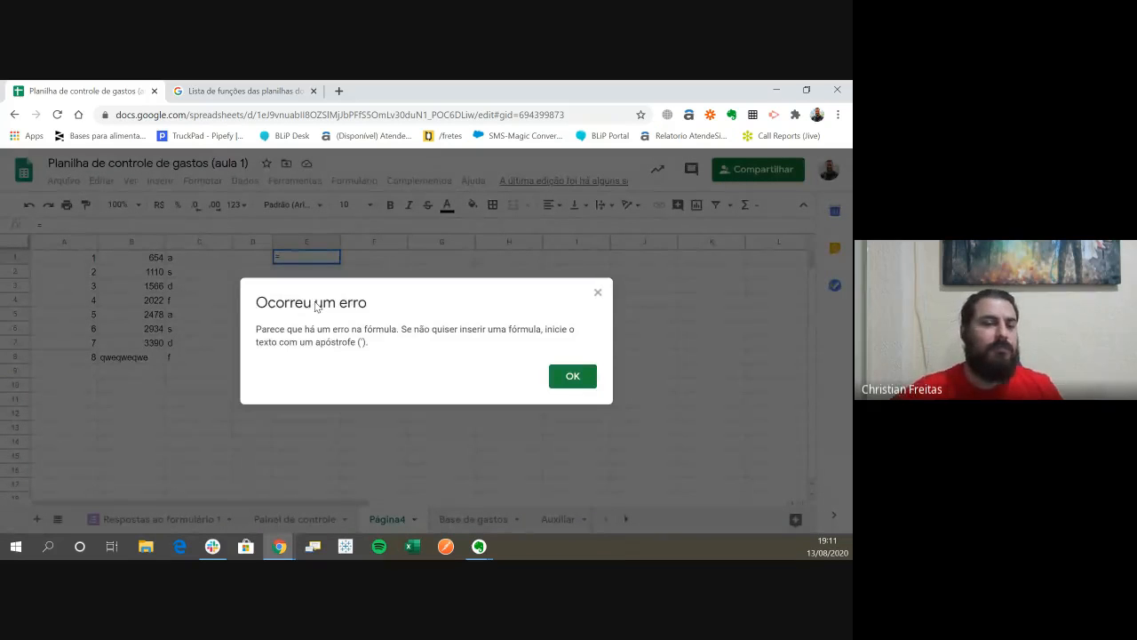
key(Return)
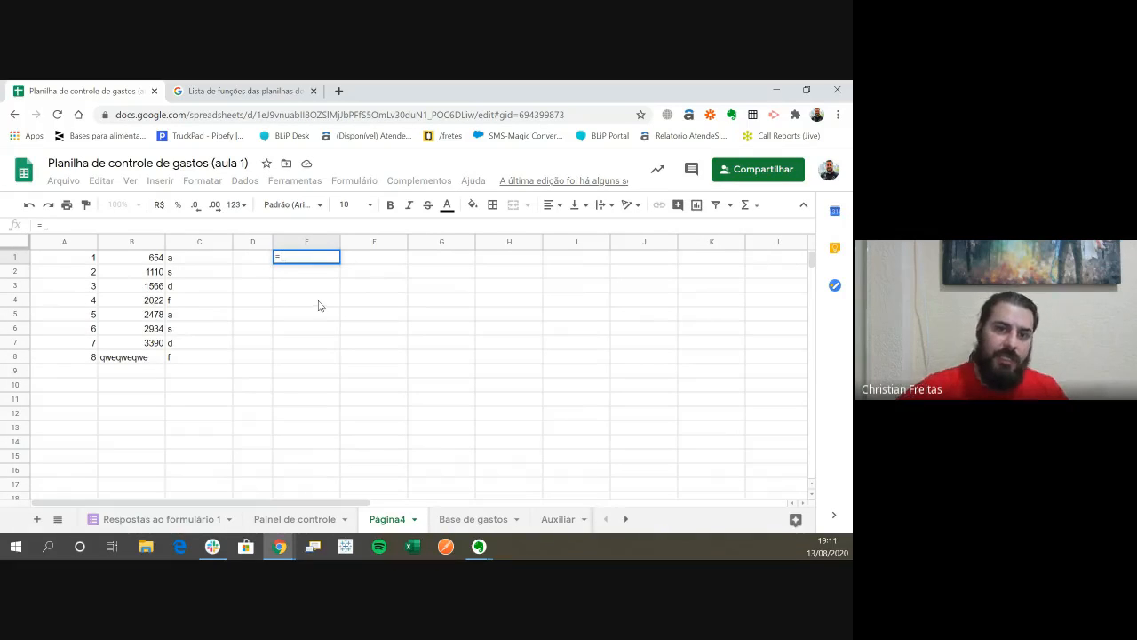
- Try to leave cell E1 for another cell while it holds only an equals sign, and cancel the entry
click(311, 402)
key(BackSpace)
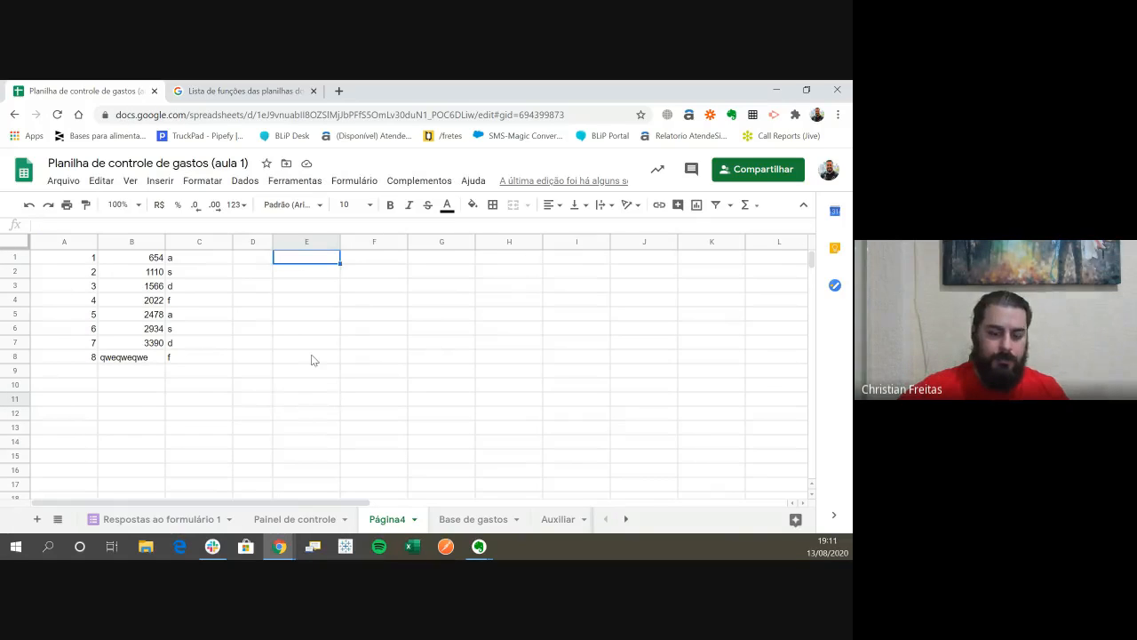
key(Return)
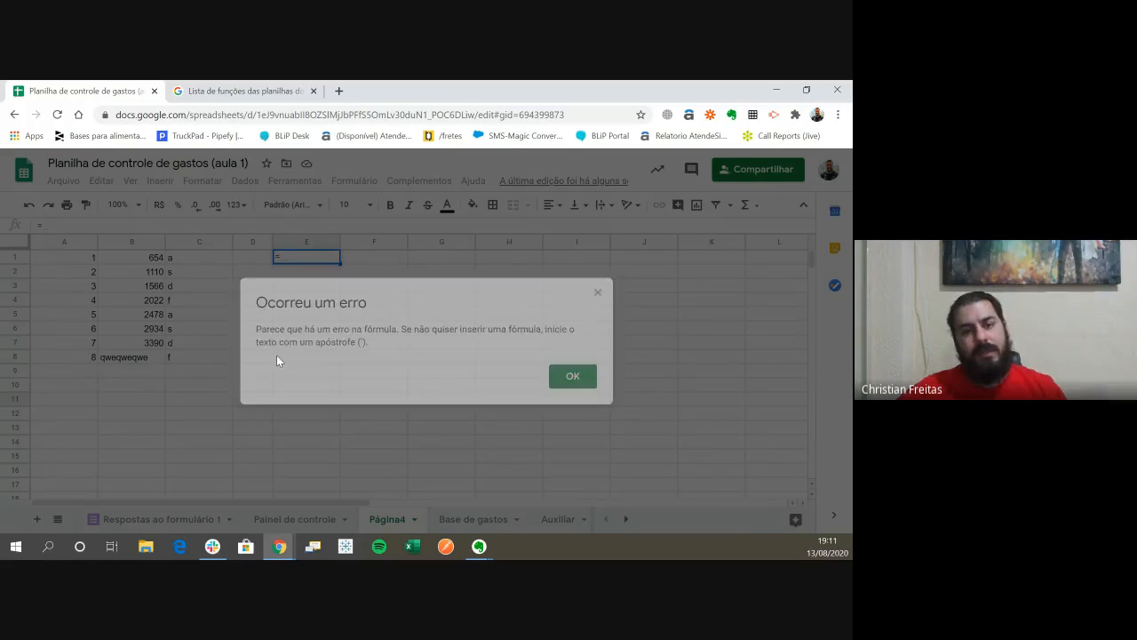
key(Escape)
key(Escape)
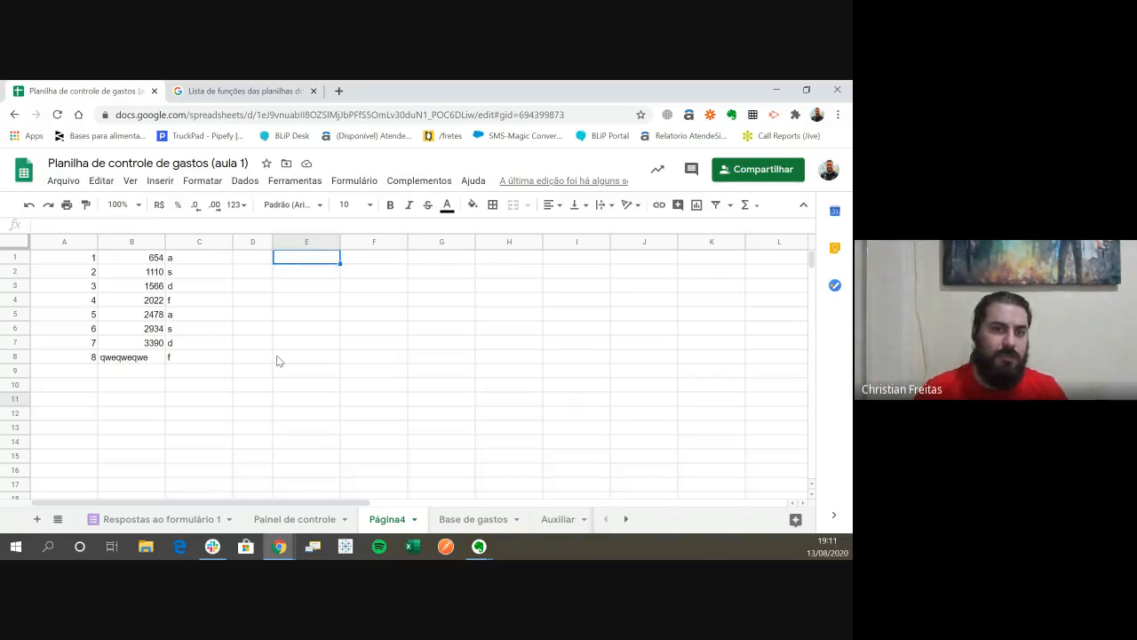
- Enter an equals sign as plain text in cell E1 by putting an apostrophe before it, as '=
text(')
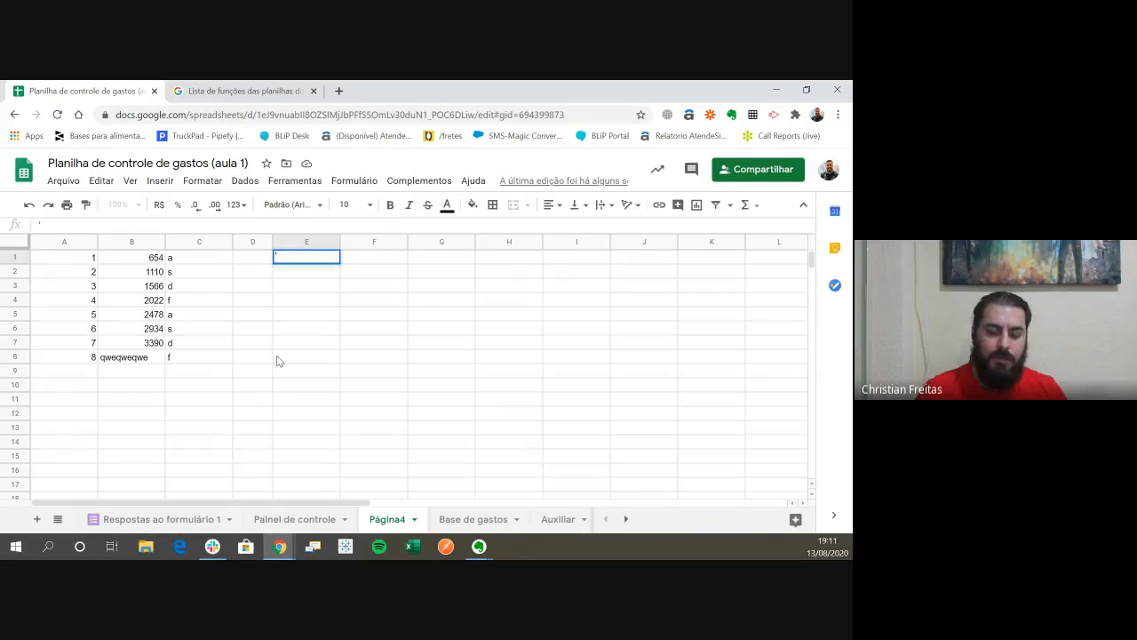
text(=)
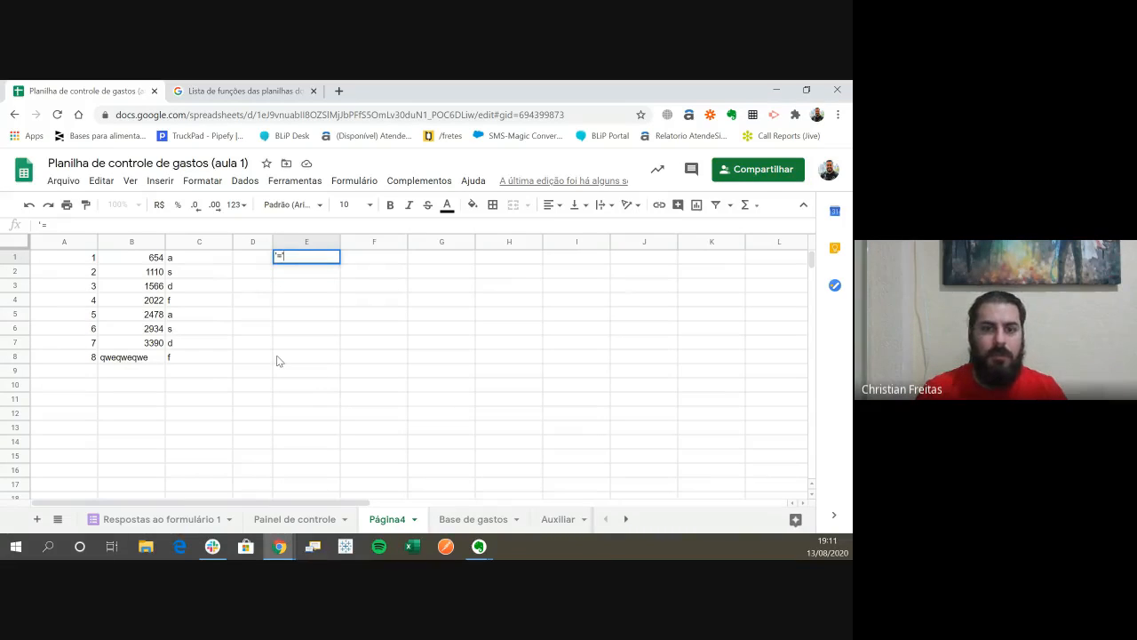
key(Return)
key(Up)
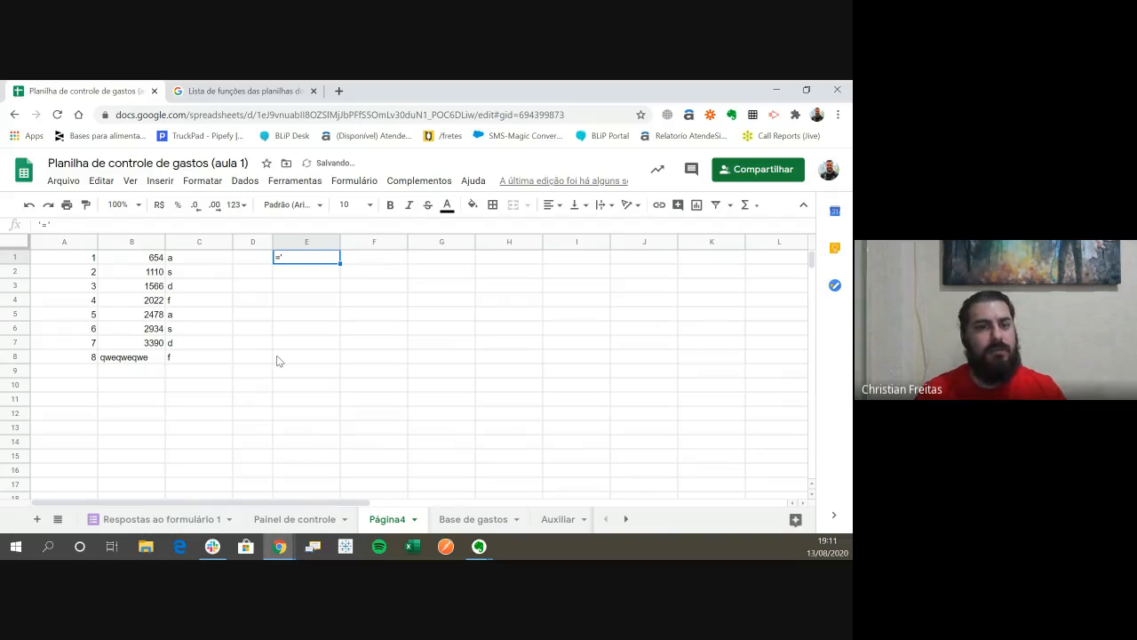
key(Return)
key(Return)
key(Up)
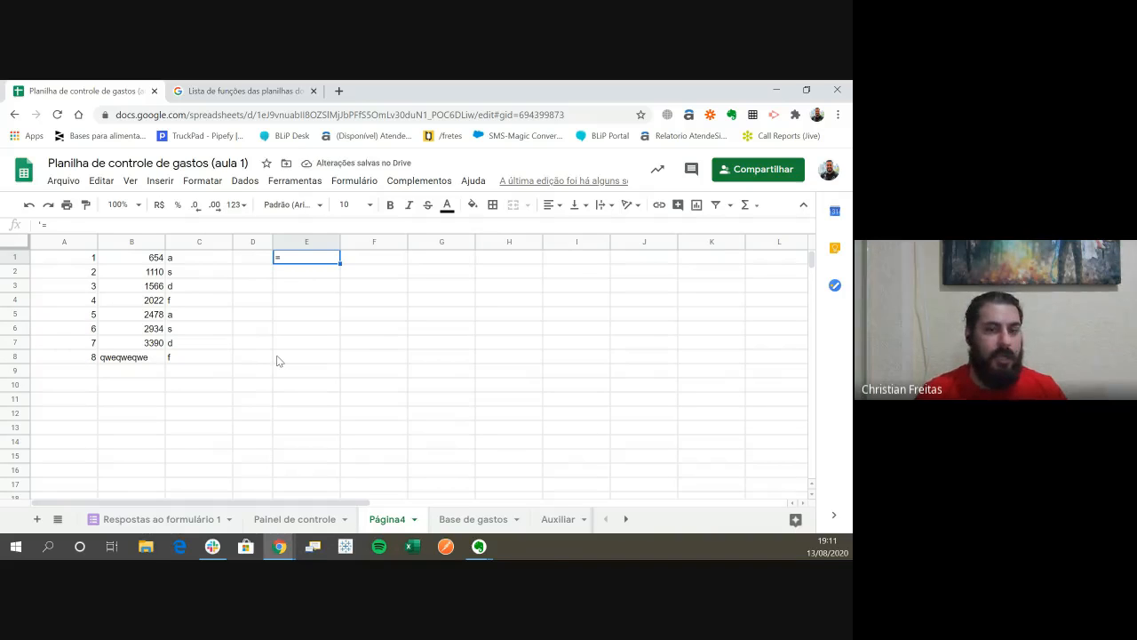
- Try the formula =j+QUERY() in cell E1, and clear the cell after checking its result
key(Return)
key(Return)
key(Return)
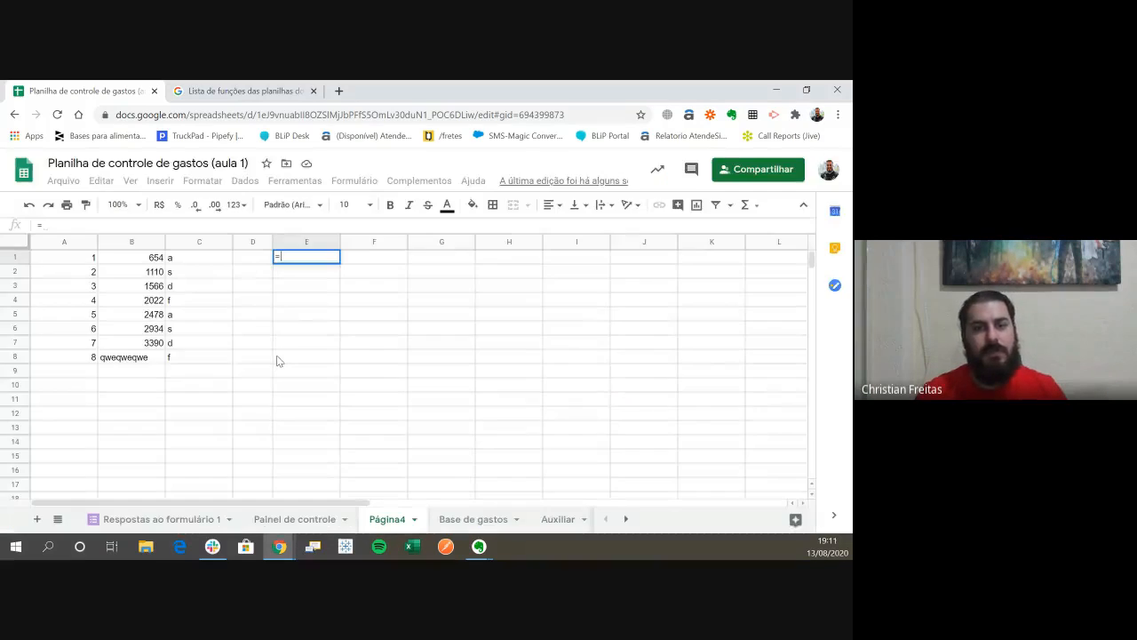
text(j+ABS()
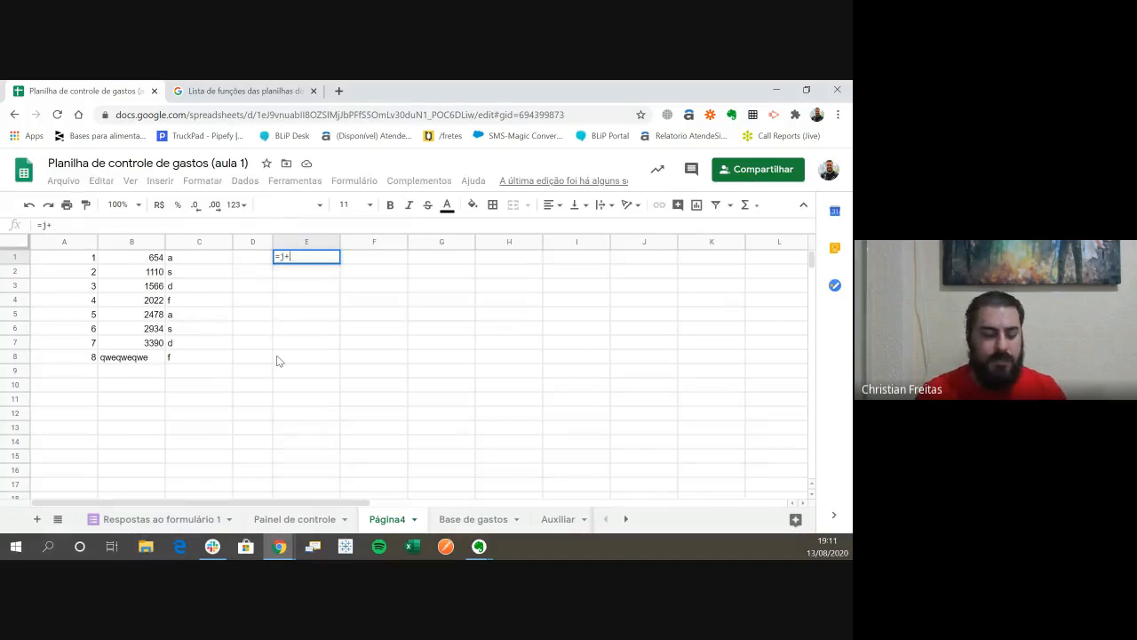
key(BackSpace)
key(BackSpace)
key(BackSpace)
key(BackSpace)
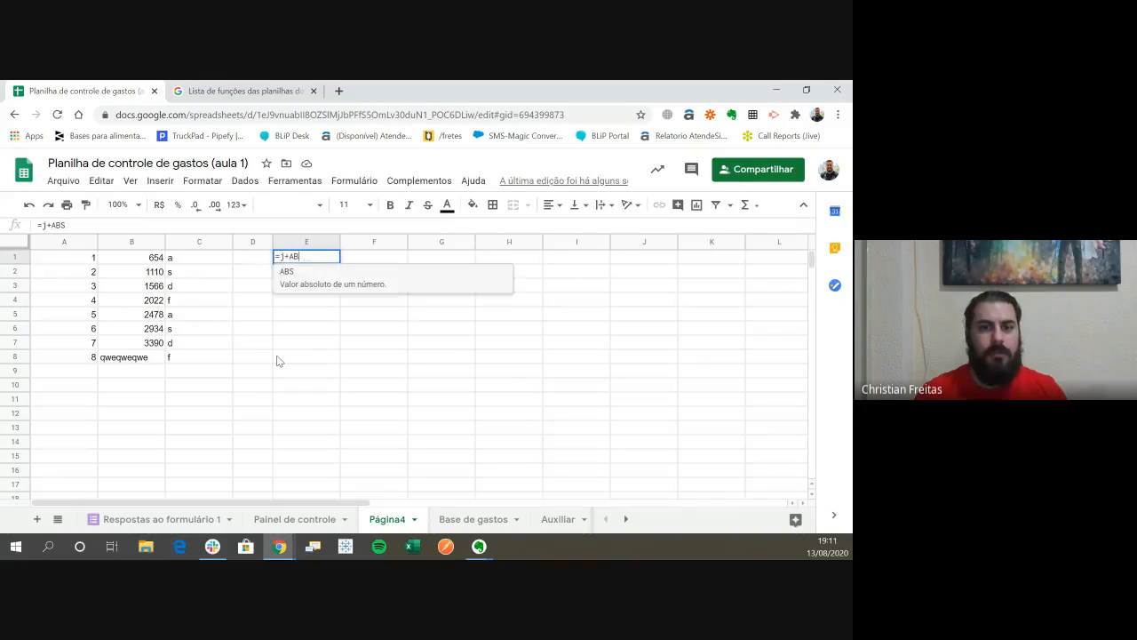
text(QUERY()
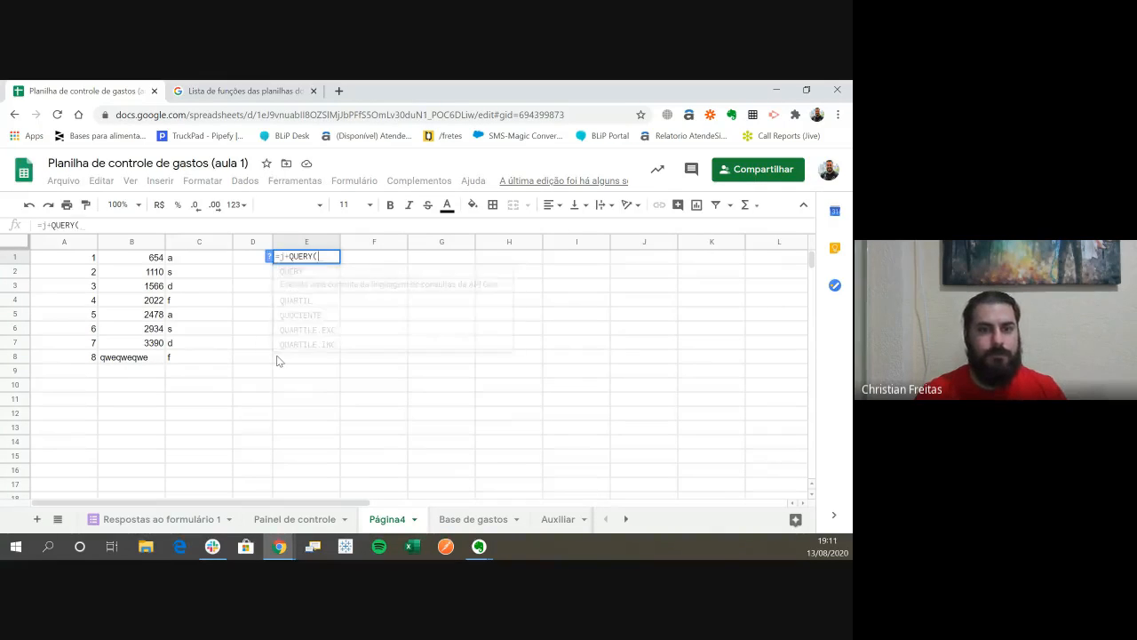
key(Return)
key(Up)
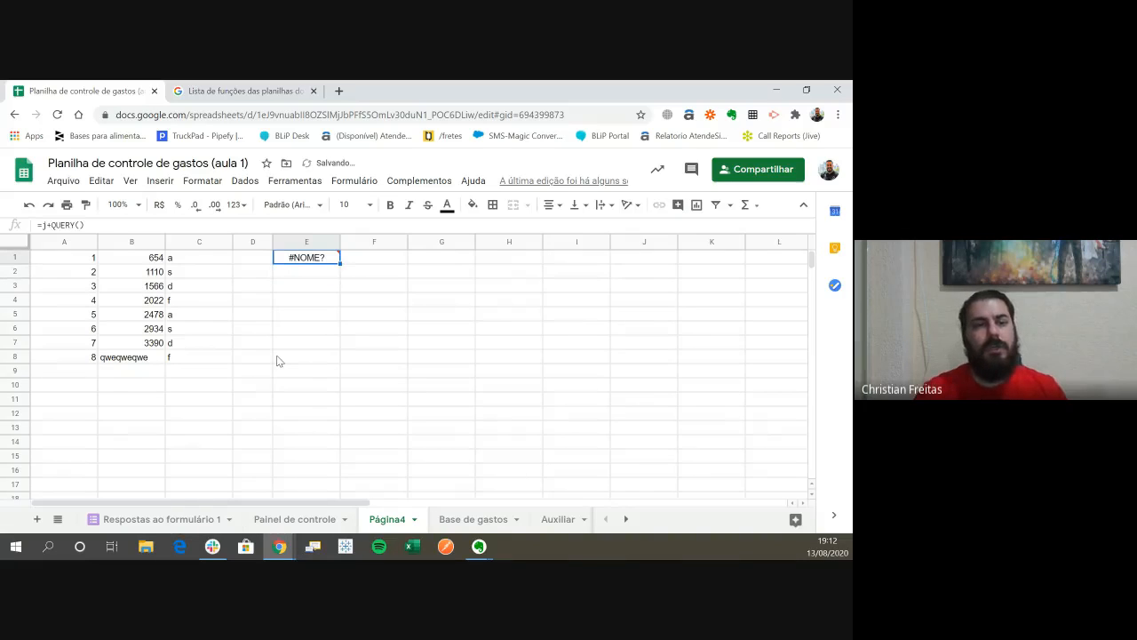
key(Delete)
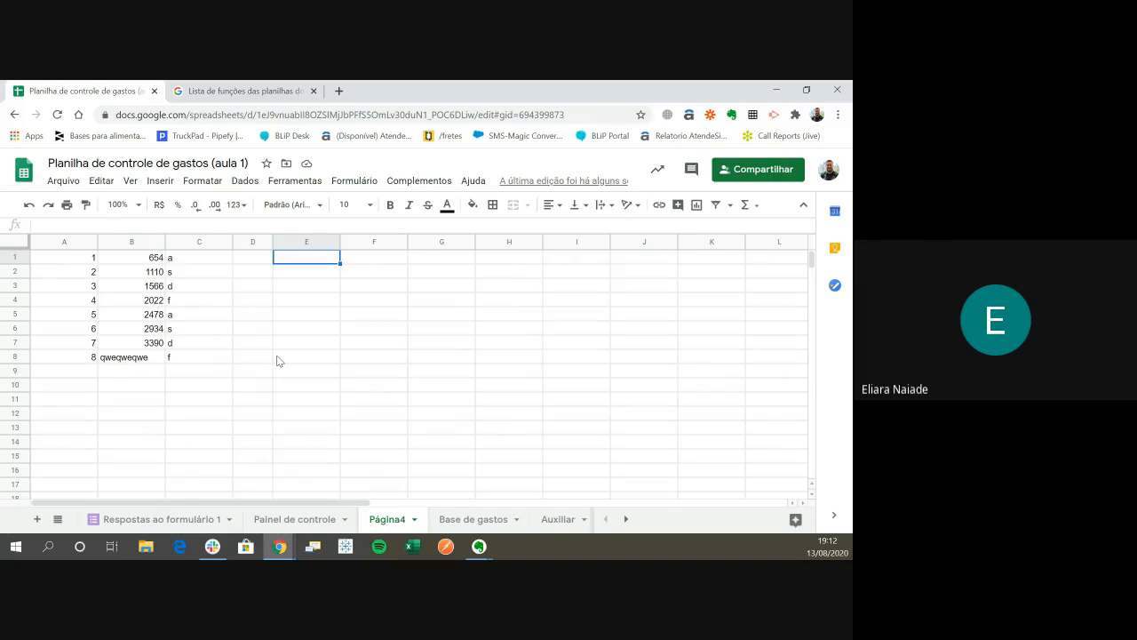
- Look up where functions can be inserted into the sheet, without inserting one
click(161, 181)
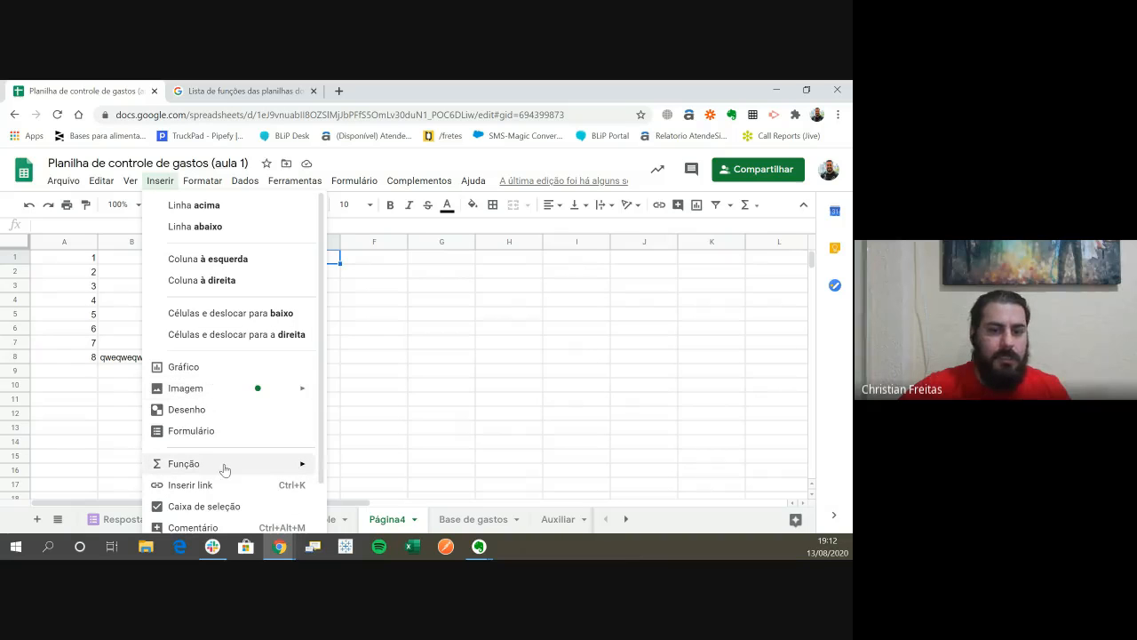
click(558, 412)
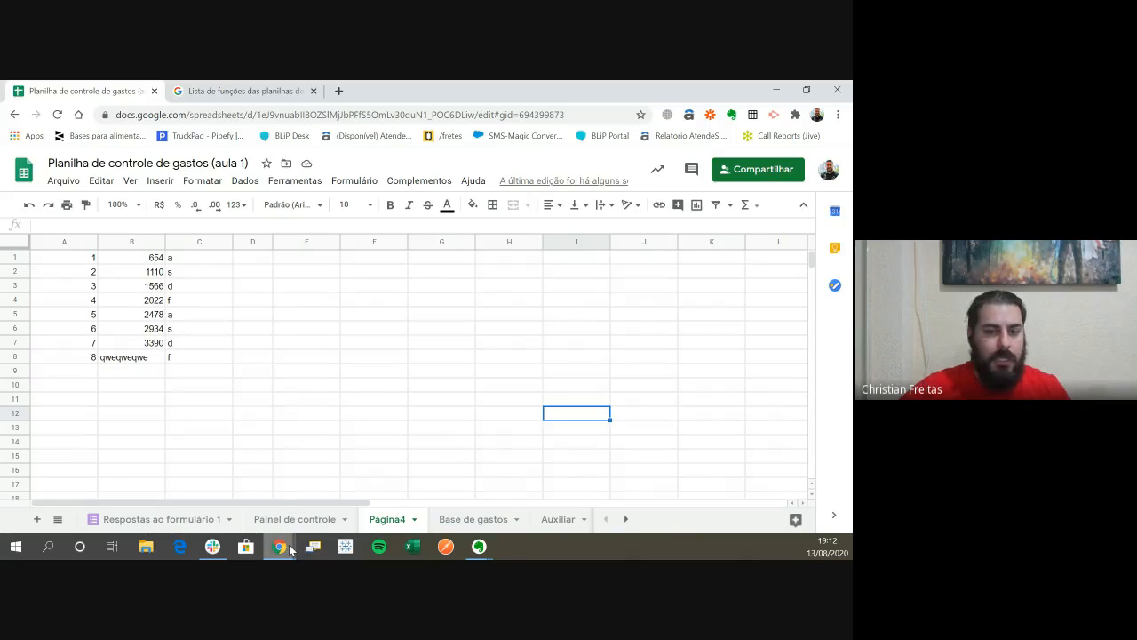
- Switch to the Google Slides presentation and present from the SOMA slide through MINUS to the MULTIPLY slide
mouse_move(290, 550)
click(245, 484)
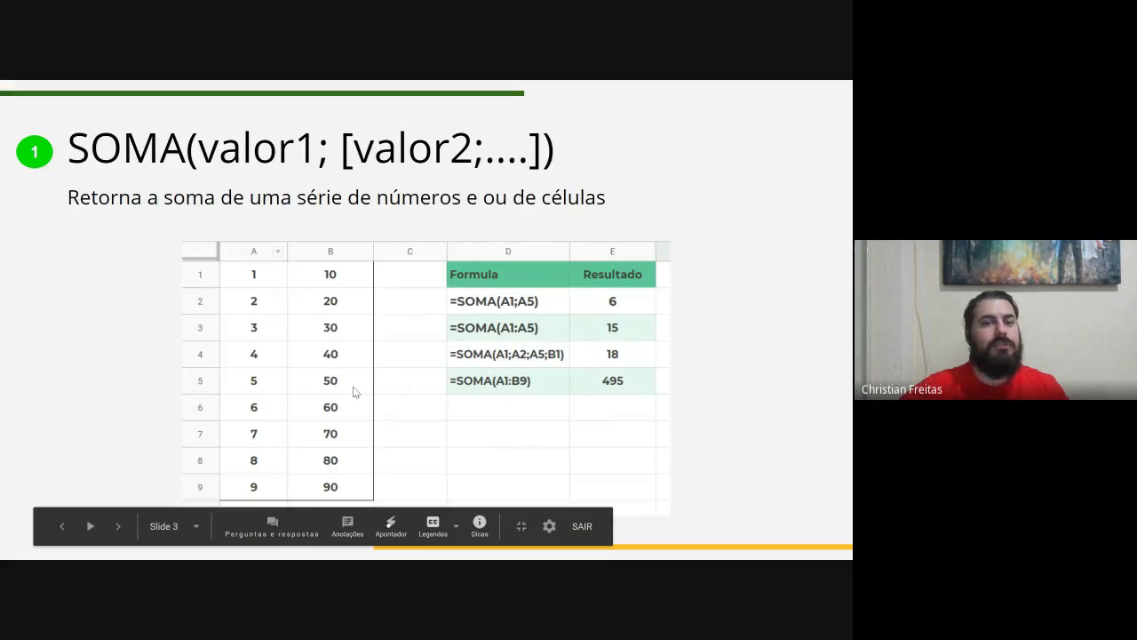
key(Right)
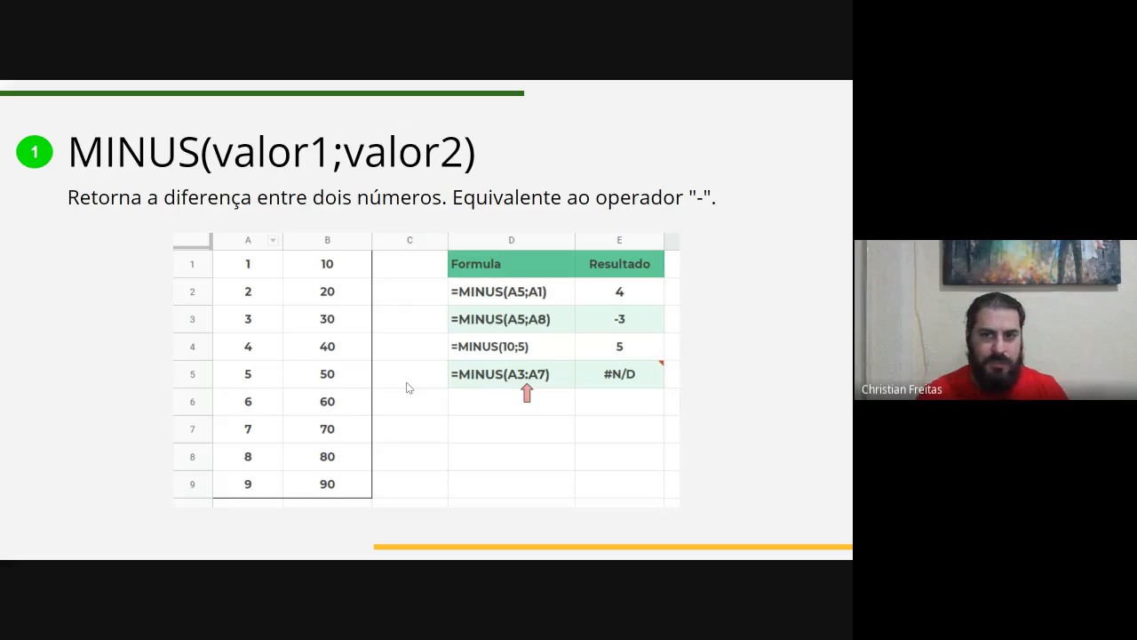
key(Right)
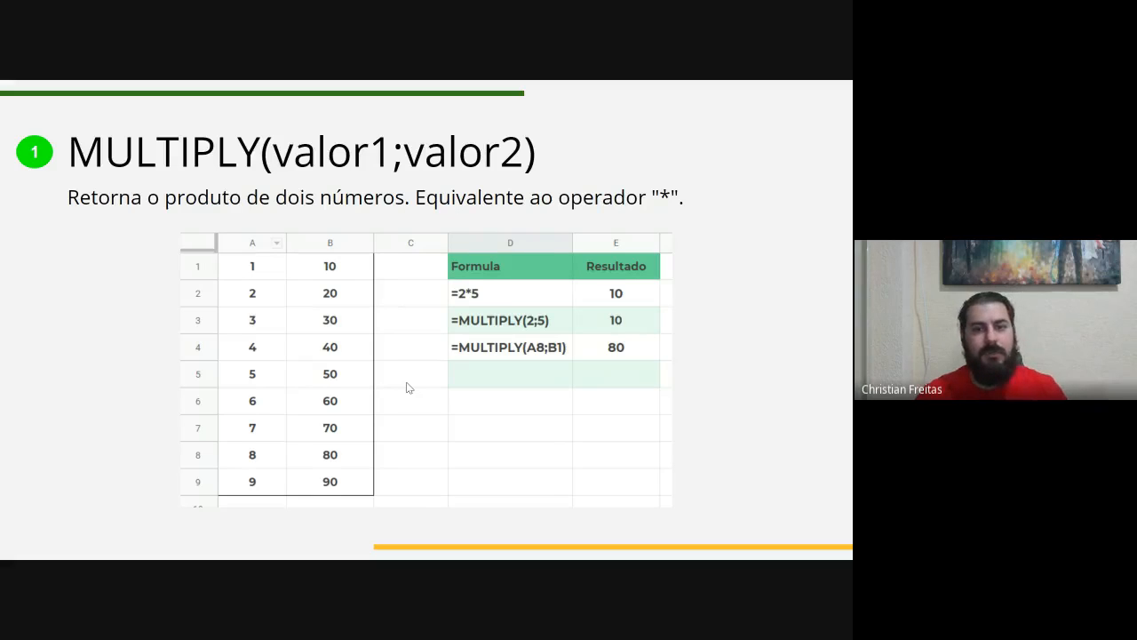
key(Escape)
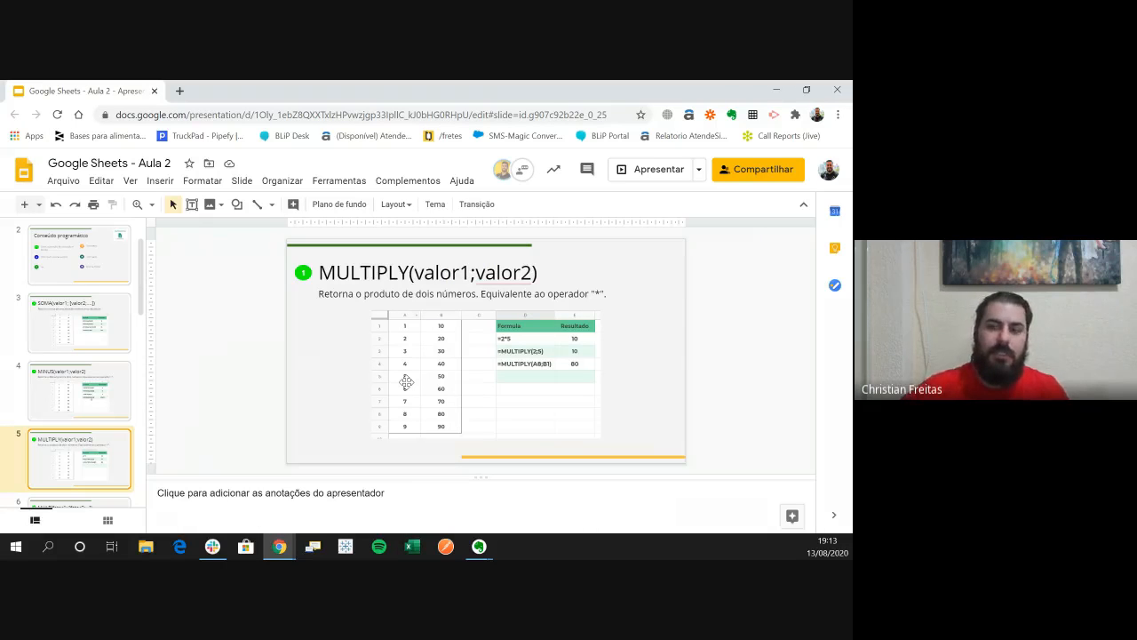
click(645, 169)
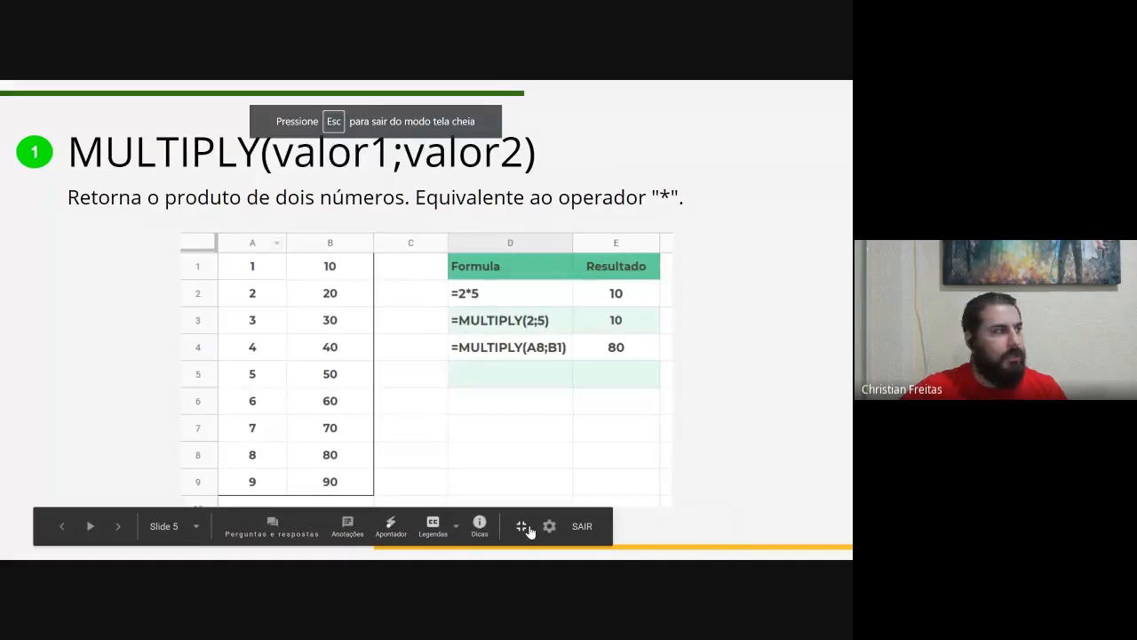
- Switch back to the Google Sheets expense spreadsheet and select cell E1 on the Página4 sheet
key(alt+Tab)
click(446, 358)
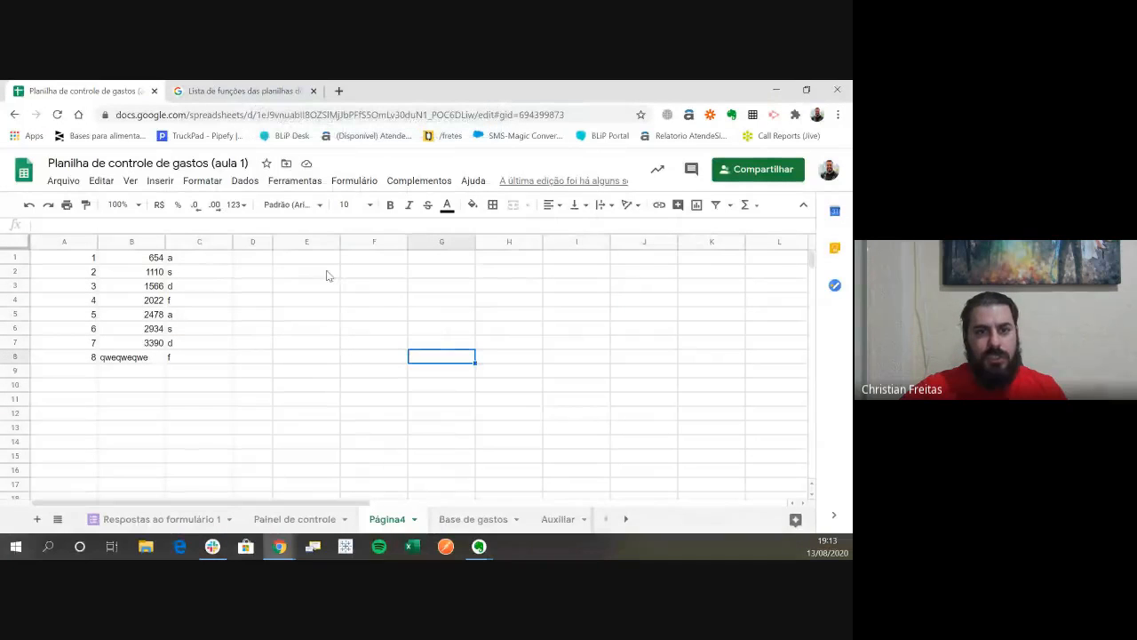
drag(320, 258, 324, 282)
key(Down)
key(Up)
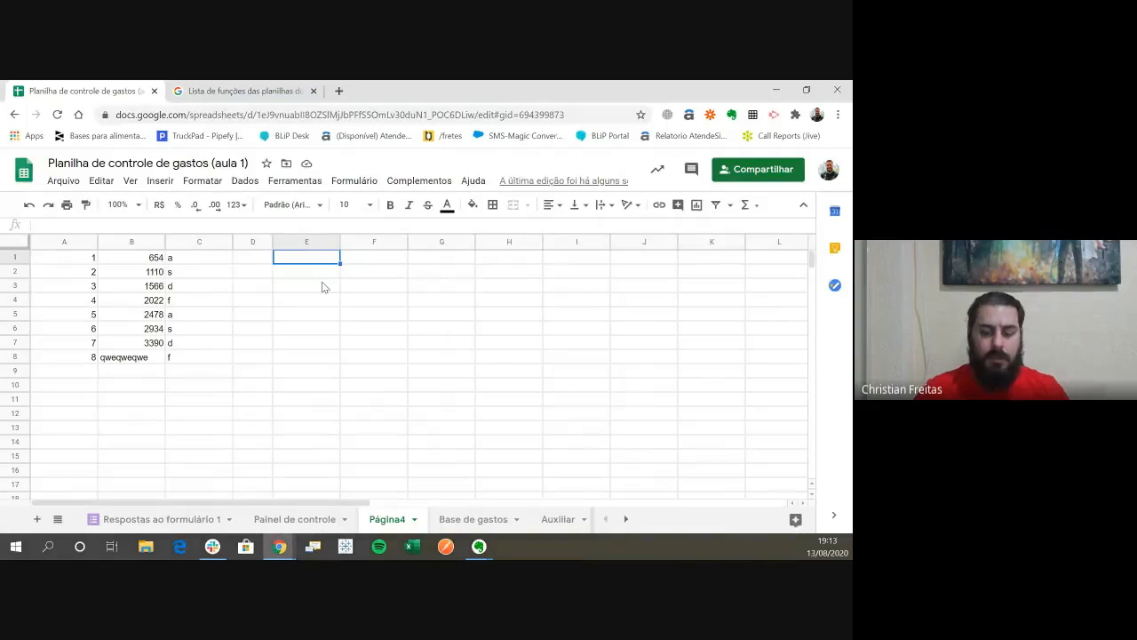
- Enter the formula =MINUS(B1;B2) in cell E1 and reselect the cell to check it
text(=minu)
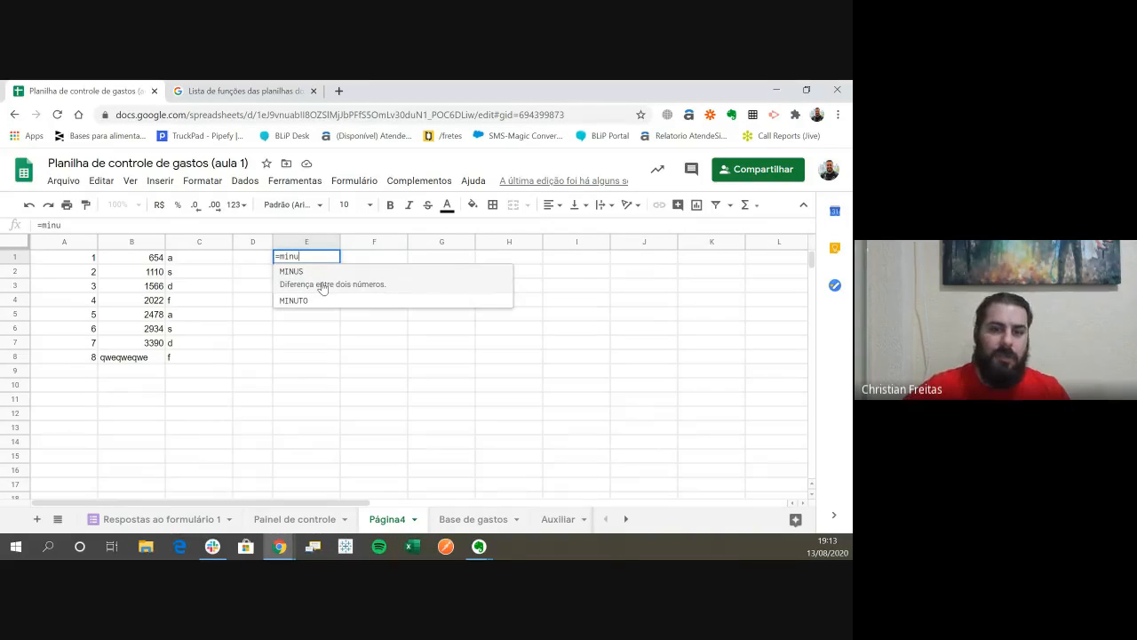
click(323, 288)
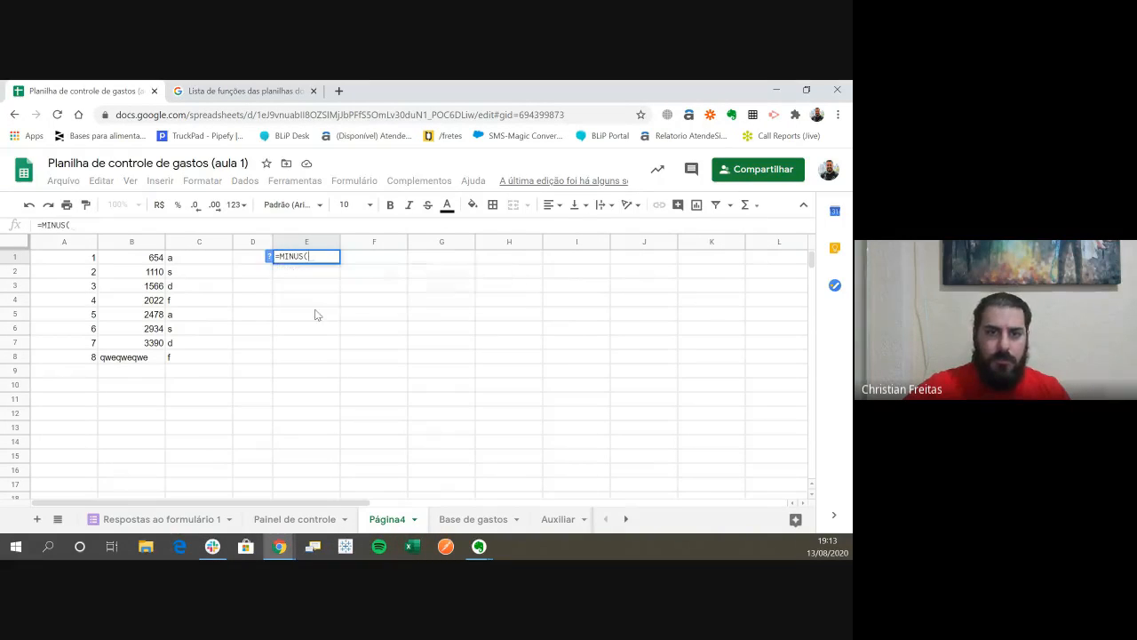
click(153, 260)
text(;)
click(152, 272)
key(Return)
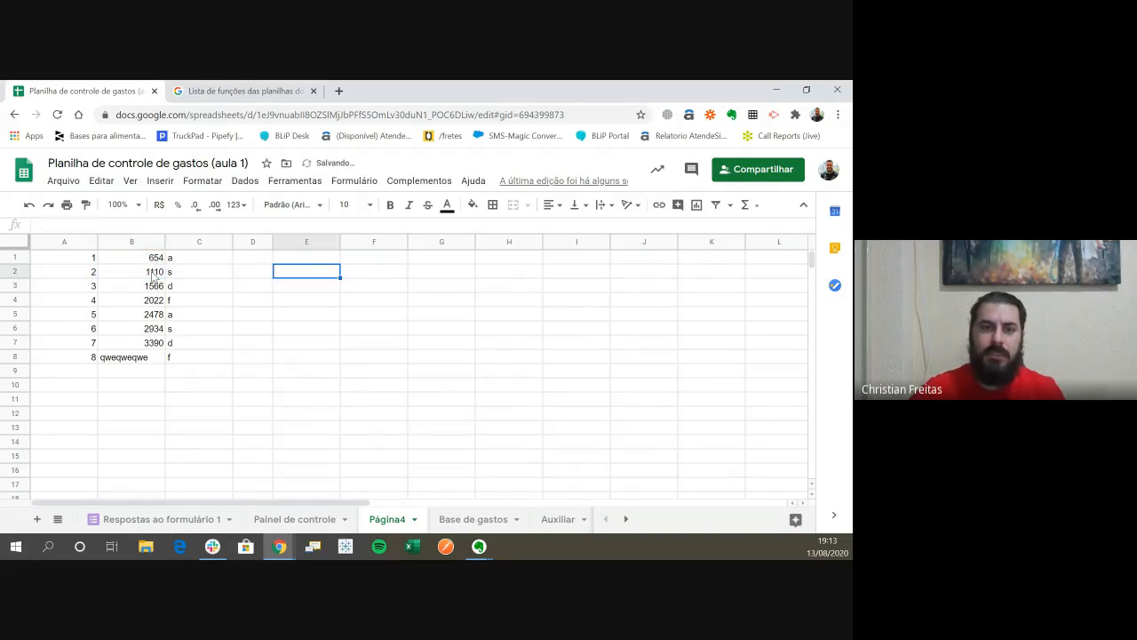
key(Up)
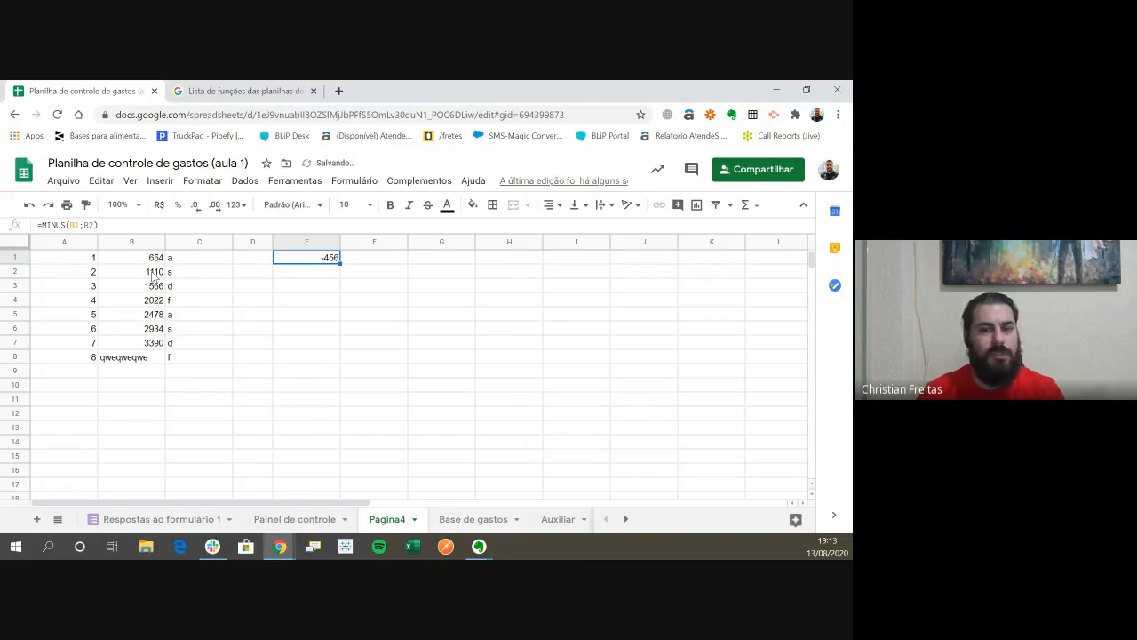
- Enter the subtraction formula =B1-B2 in cell E2, correcting the first reference along the way
key(Down)
text(=)
click(153, 276)
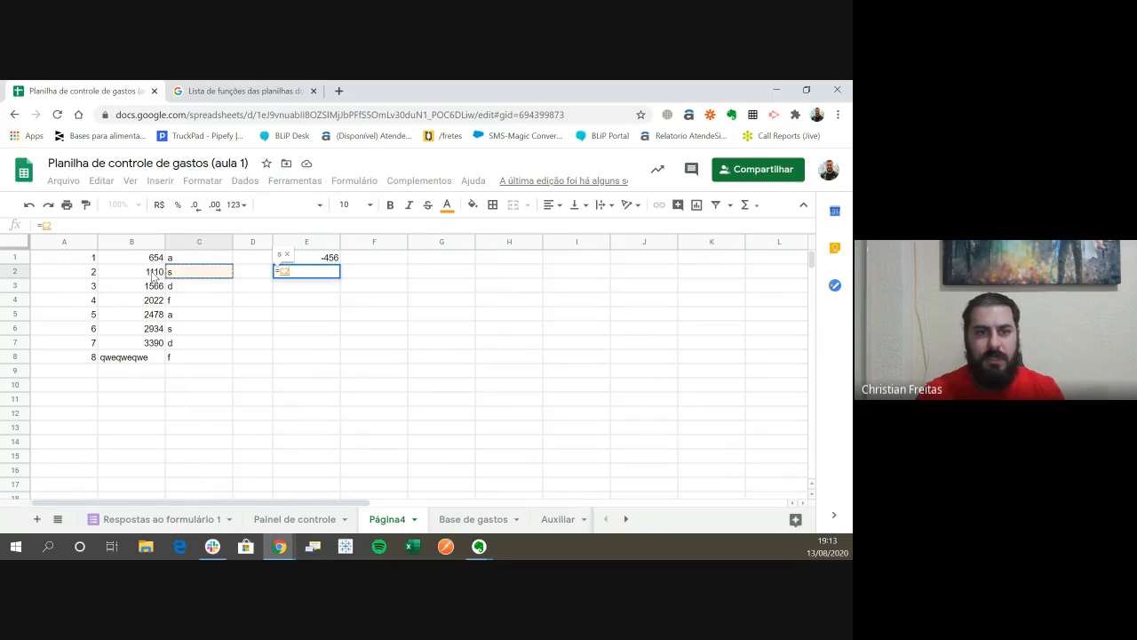
text(-)
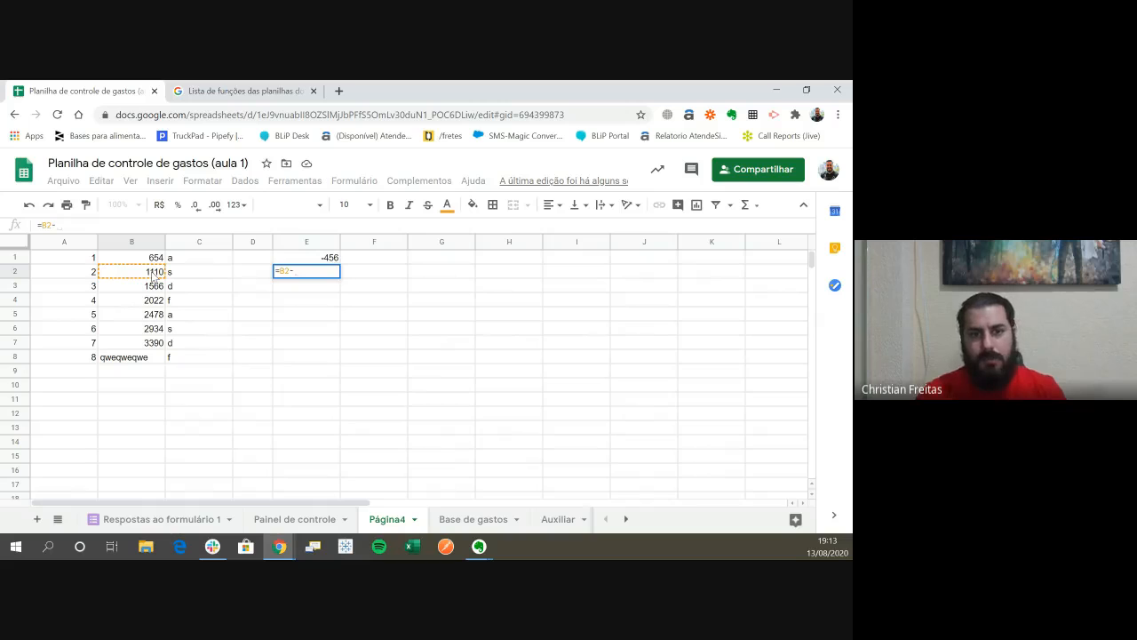
key(BackSpace)
key(BackSpace)
key(BackSpace)
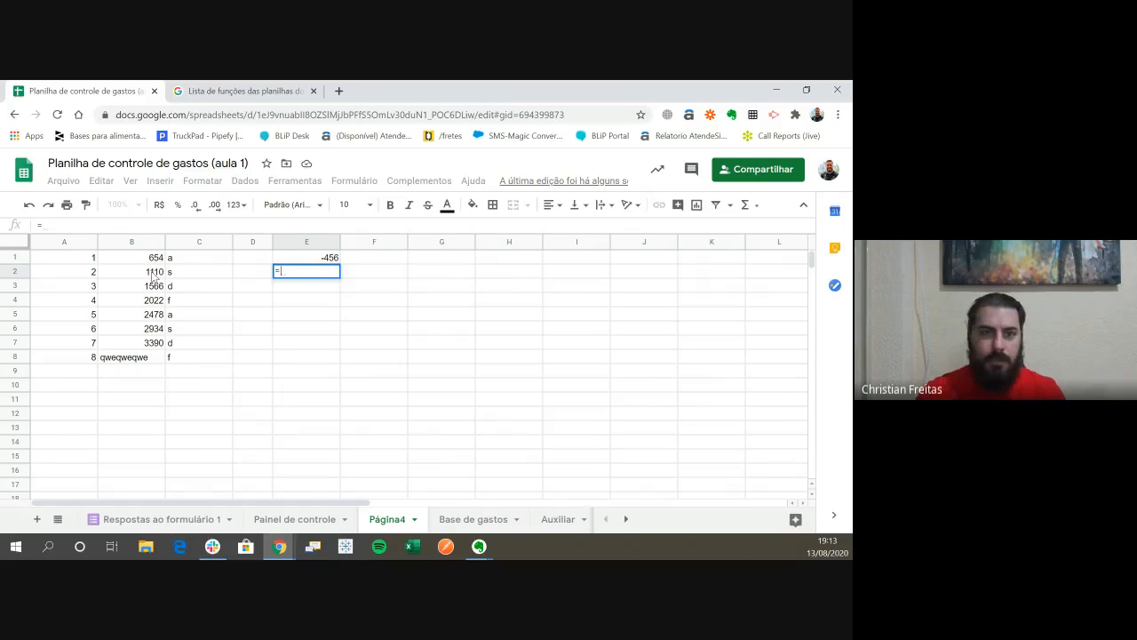
key(Left)
key(Left)
key(Left)
key(Up)
text(-)
key(Down)
key(Return)
- Compare the formulas and results of cells E1 and E2
key(Up)
key(Up)
key(Down)
key(Up)
key(Down)
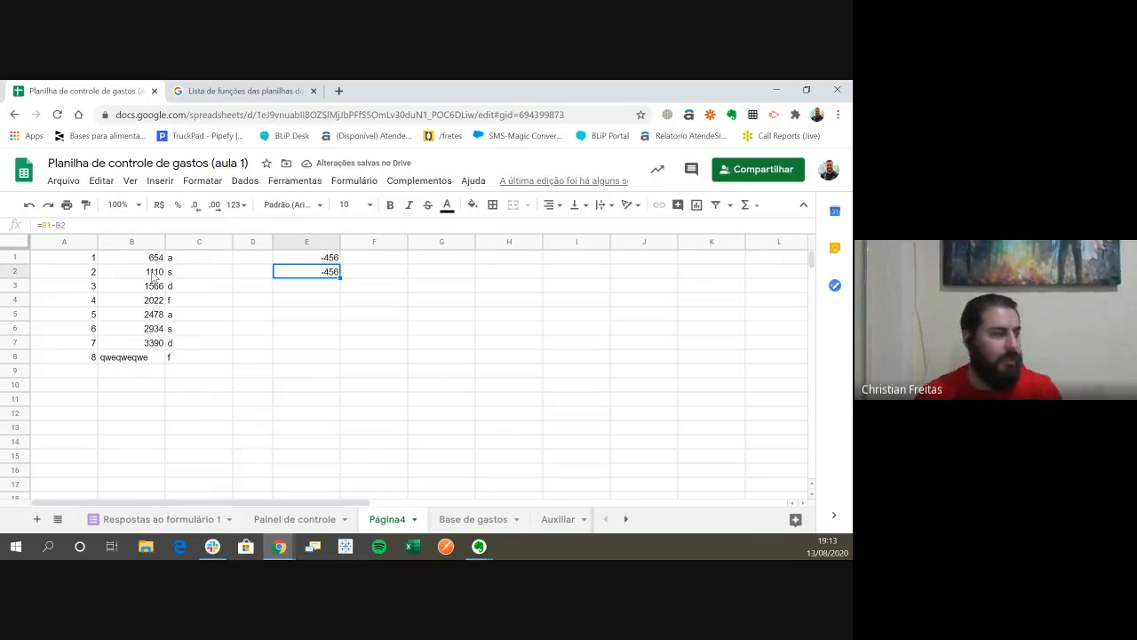
key(Up)
key(Down)
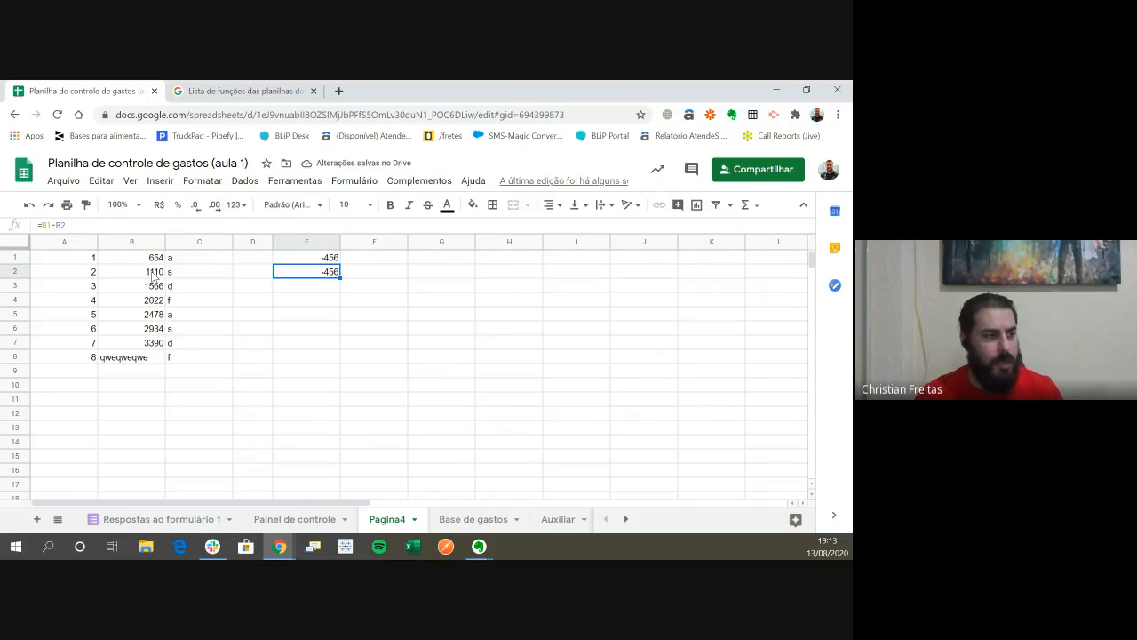
- List the operator symbols *, /, - and + one per cell in E3 through E6
key(Down)
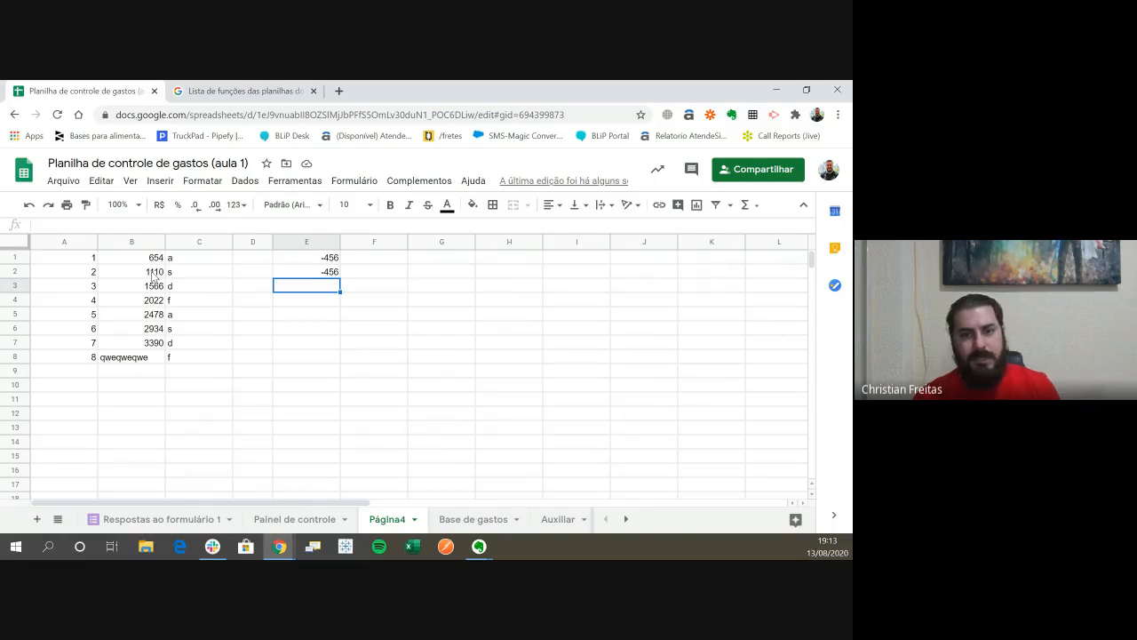
text(*)
key(Return)
text(/)
key(Return)
text(-)
key(Return)
text(+)
key(Return)
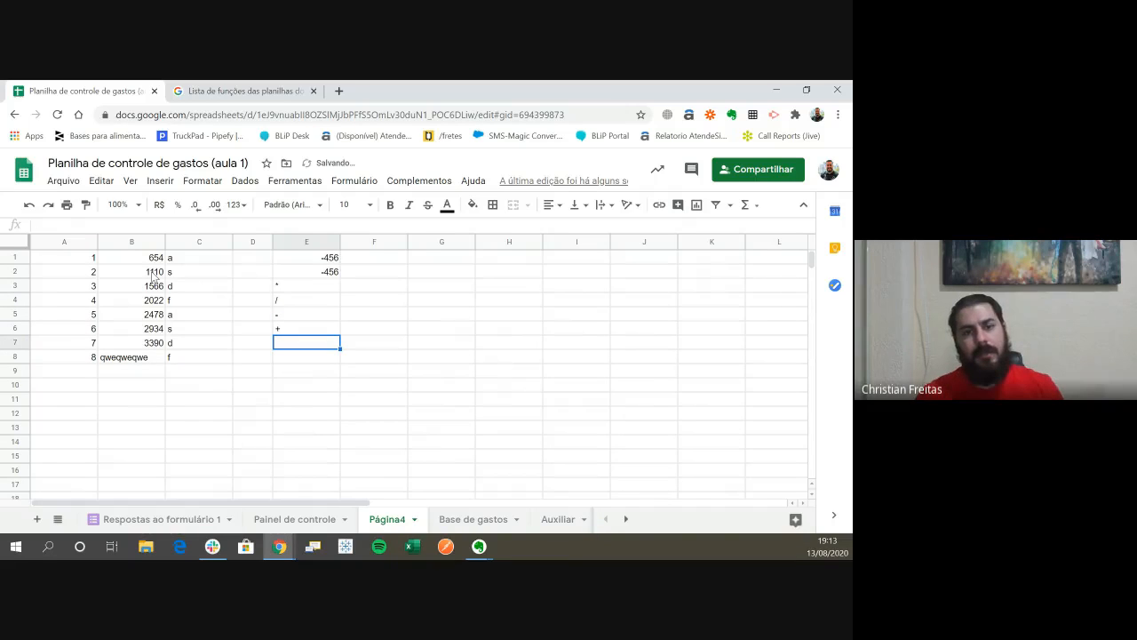
- Point out the operator symbols listed from E3 down, and return to the MINUS formula in E1
key(Up)
key(Up)
key(Up)
key(Up)
key(shift+Down)
key(shift+Down)
key(shift+Down)
key(shift+Down)
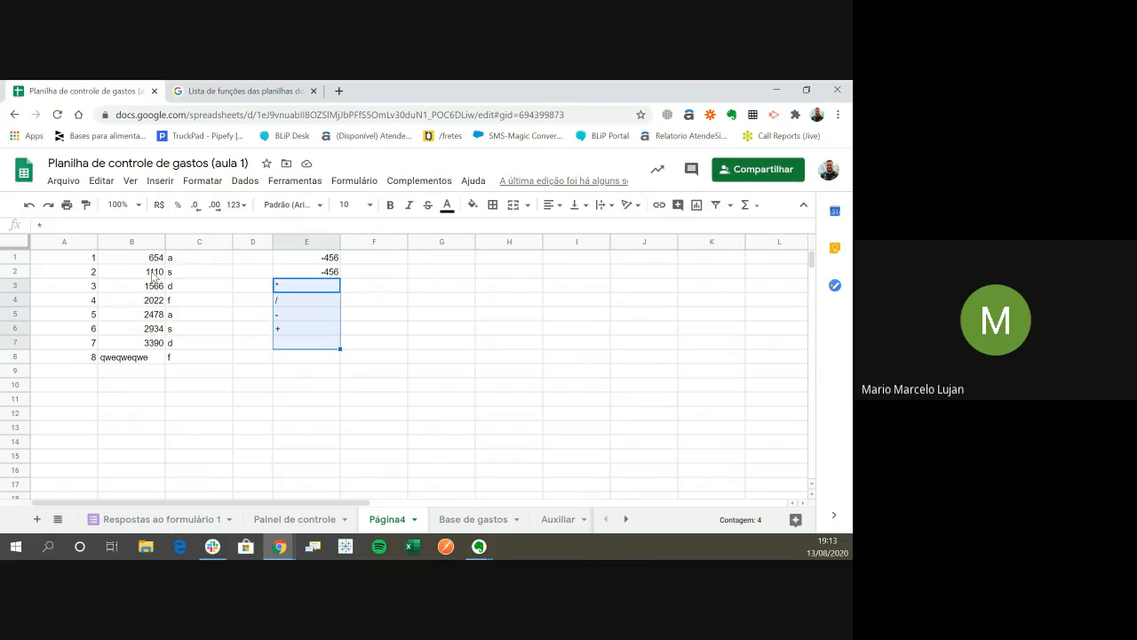
key(Down)
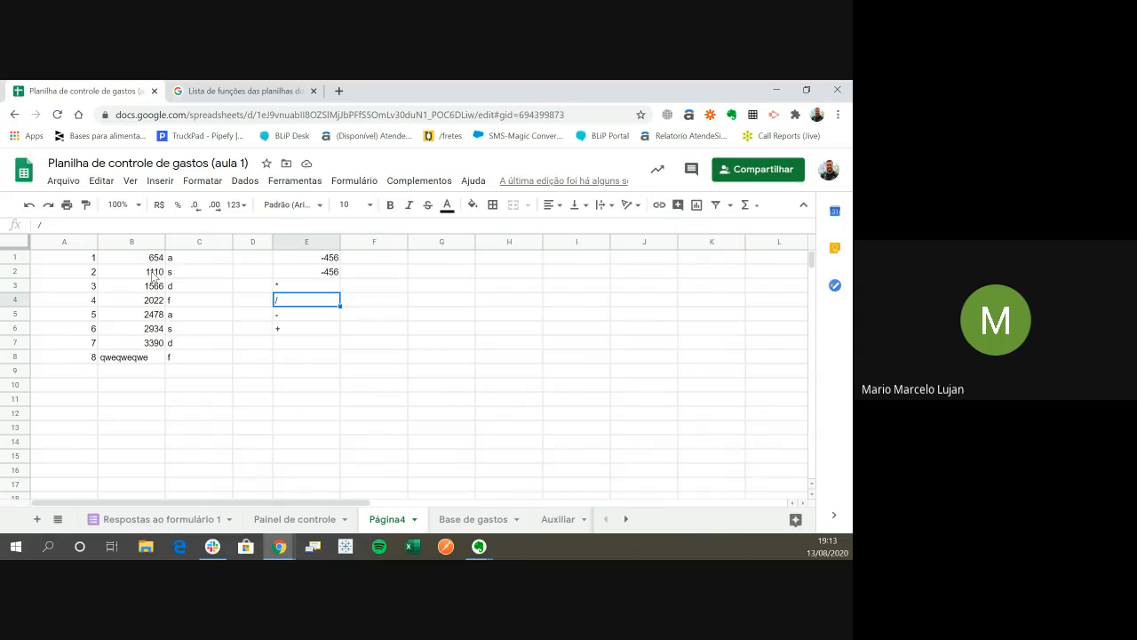
key(Up)
key(Up)
key(Up)
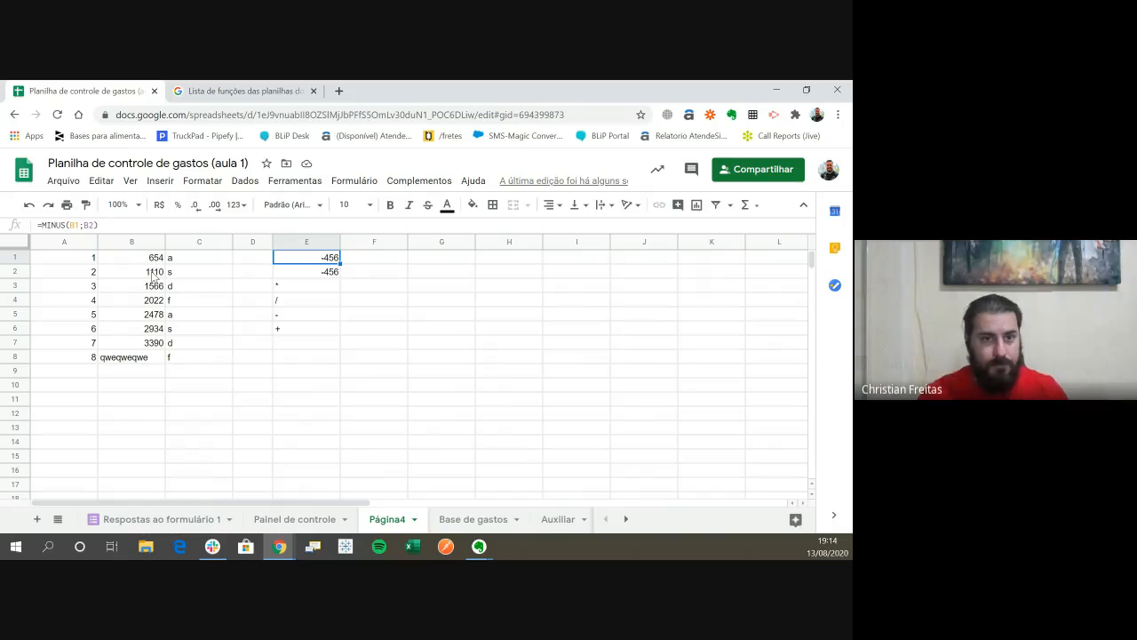
key(Left)
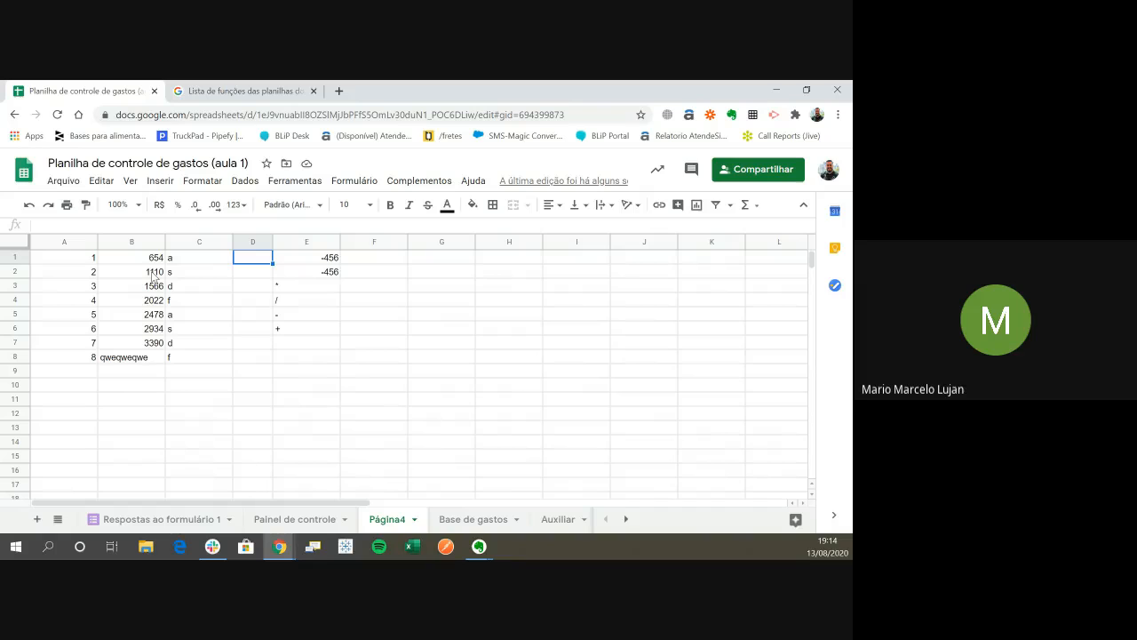
key(Right)
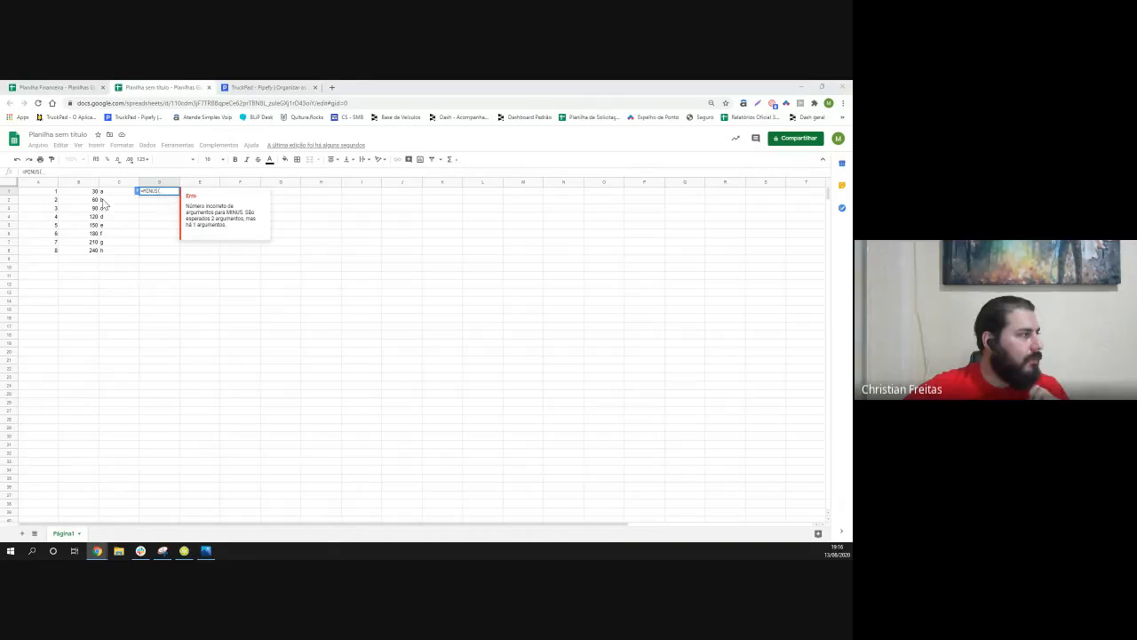
- In the untitled spreadsheet, complete cell D1's MINUS formula with the range B1:B2 and read the error details
drag(94, 192, 94, 199)
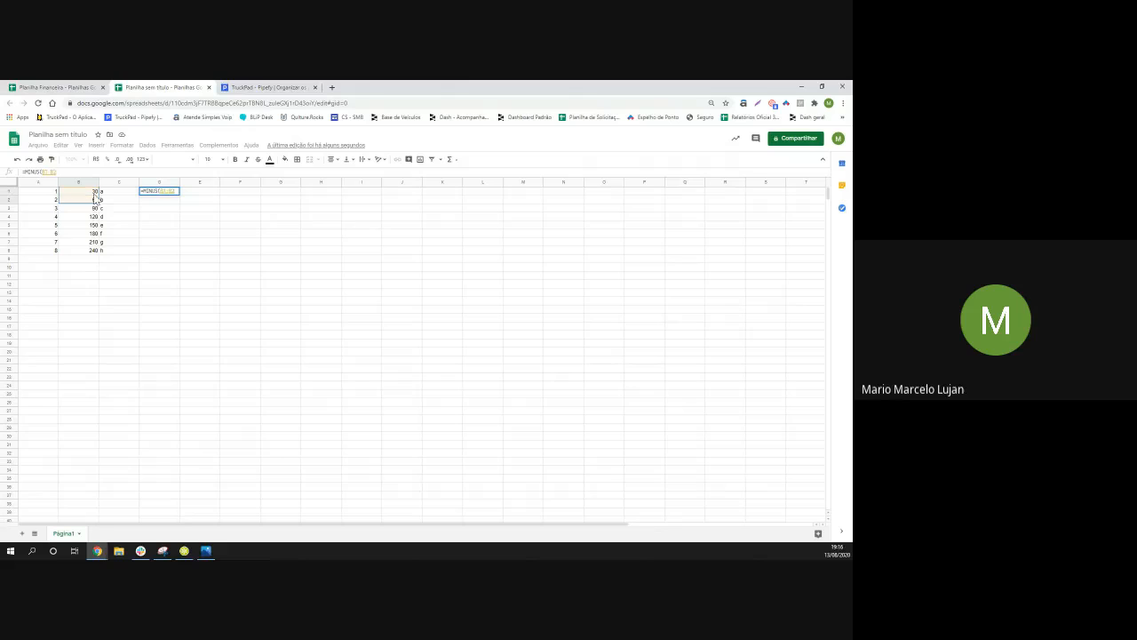
key(Return)
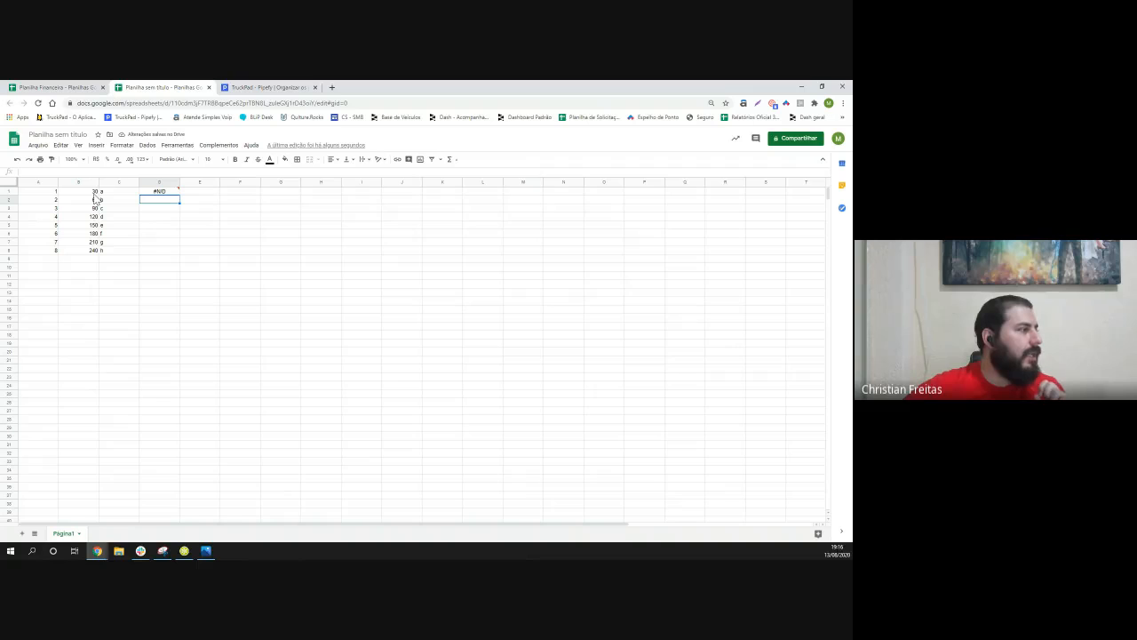
click(96, 192)
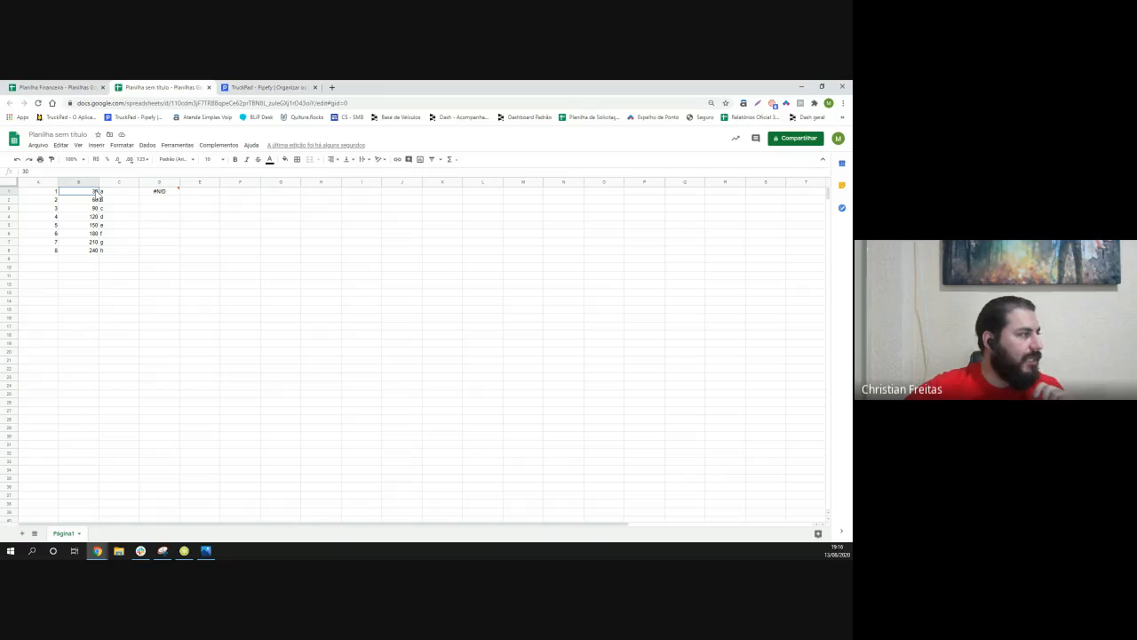
mouse_move(153, 194)
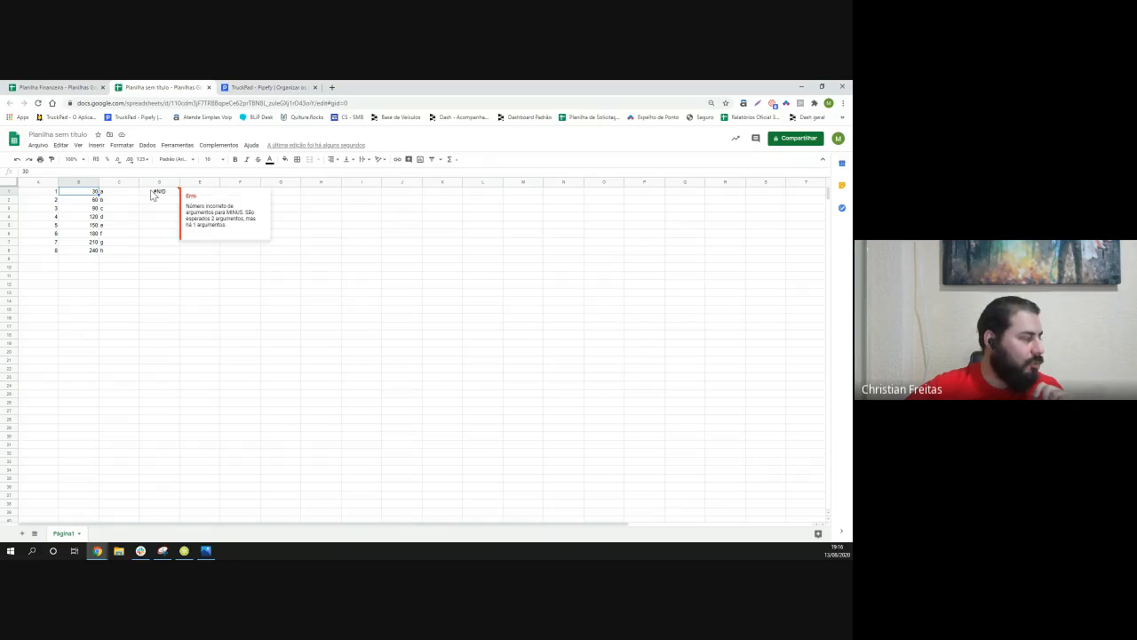
- Apply the Número format to the values in B1 through B8
right_click(95, 194)
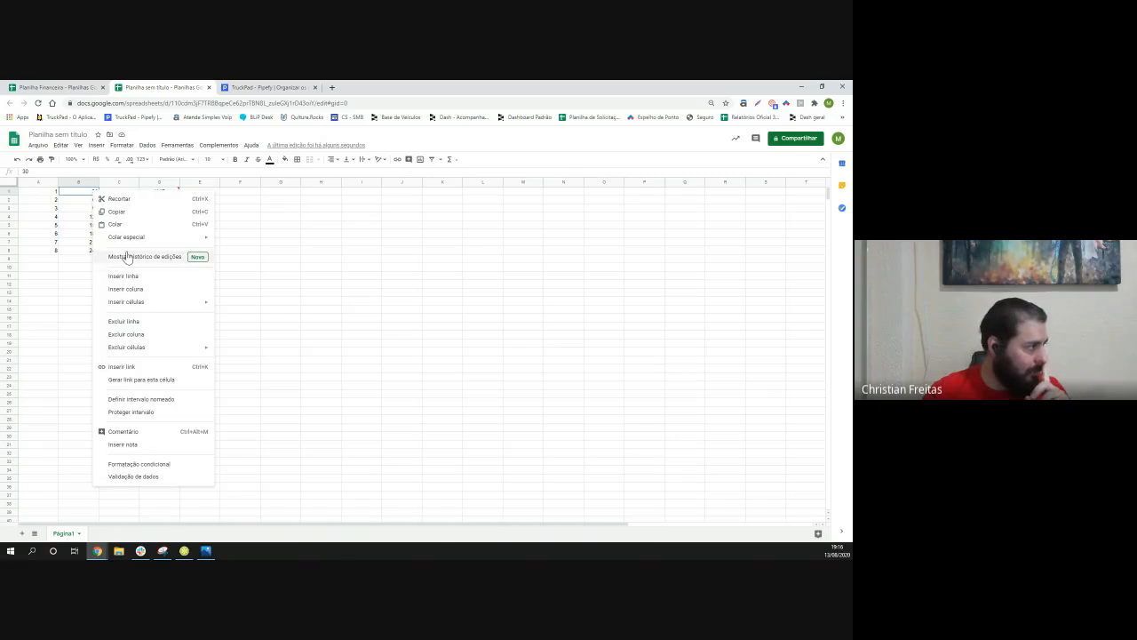
click(117, 146)
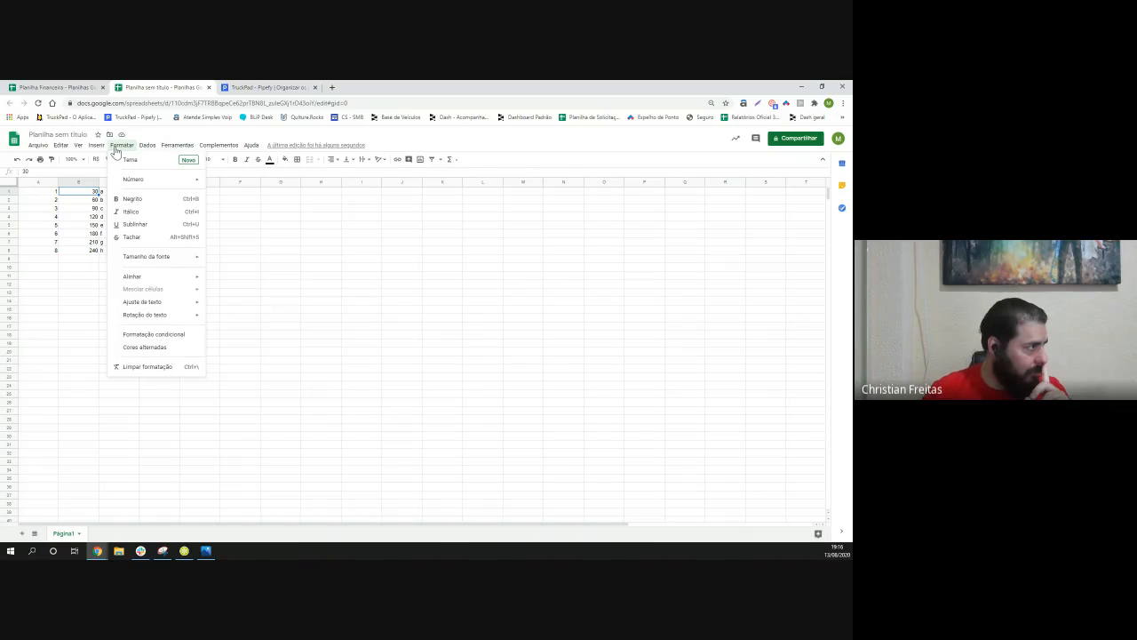
mouse_move(151, 179)
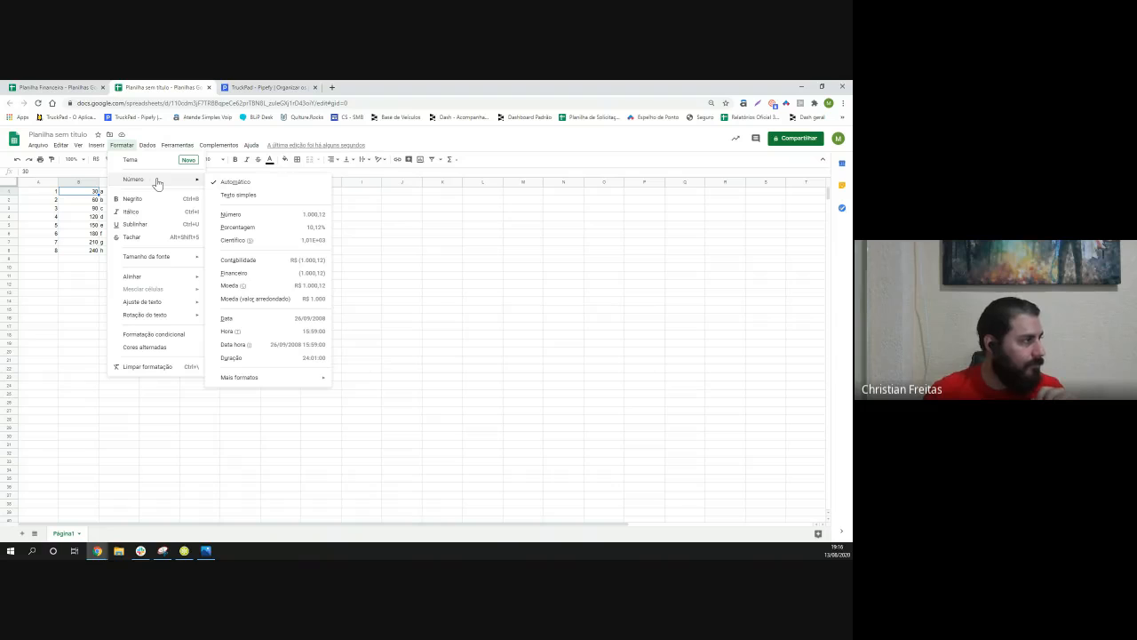
click(232, 215)
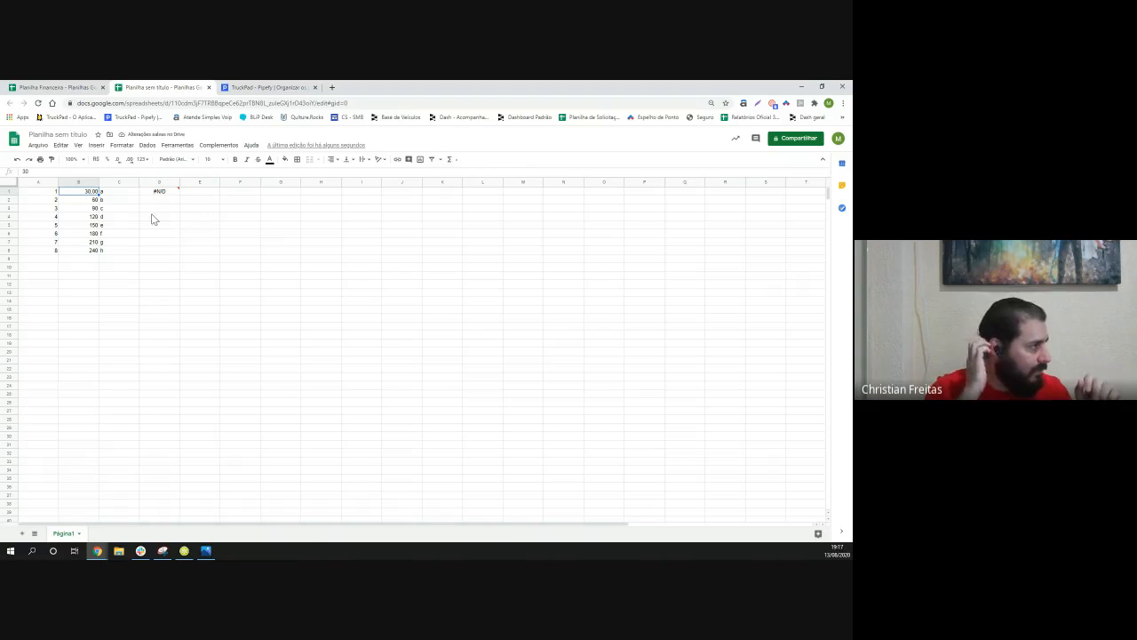
drag(89, 199, 92, 254)
click(122, 145)
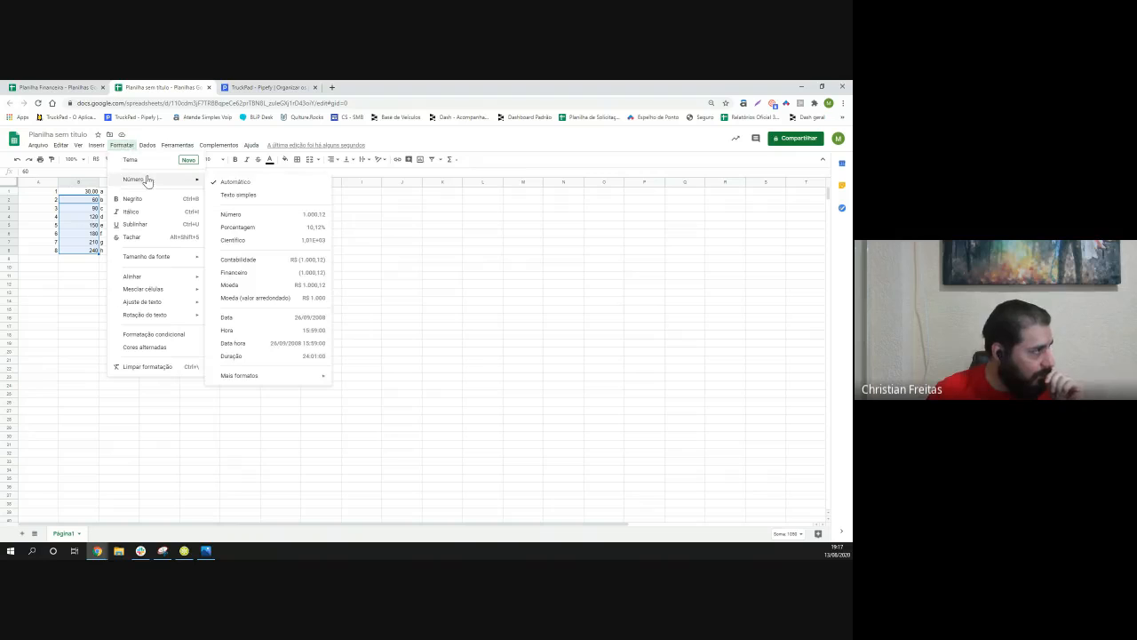
click(252, 216)
click(264, 259)
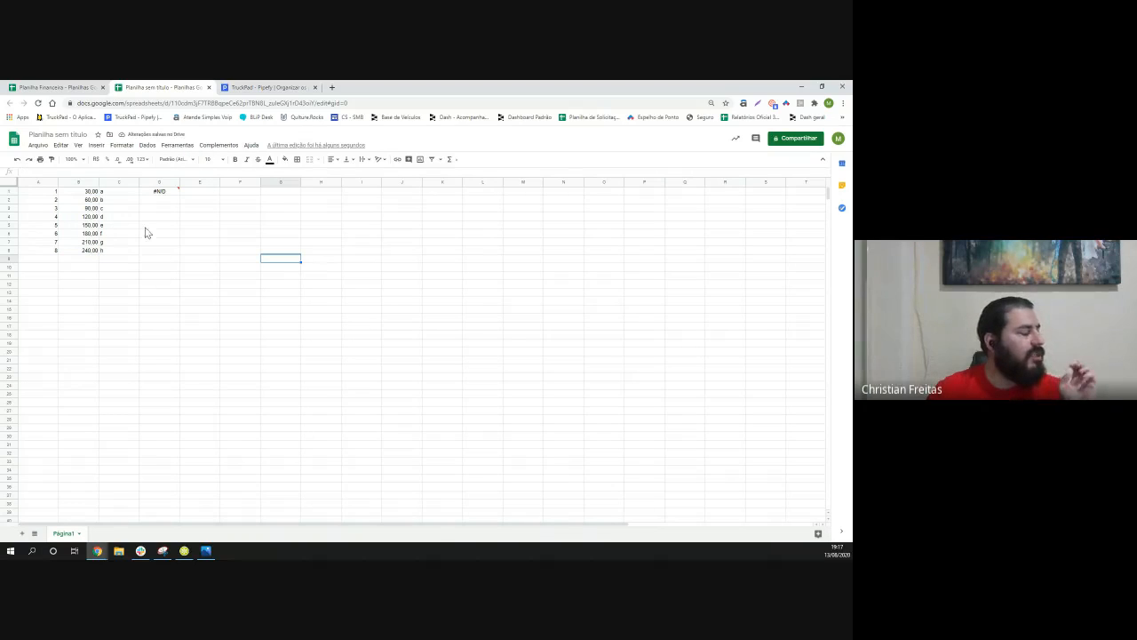
- Check the error on D1's formula, and start a MINUS formula in the empty cell B9 below the column B values
mouse_move(155, 199)
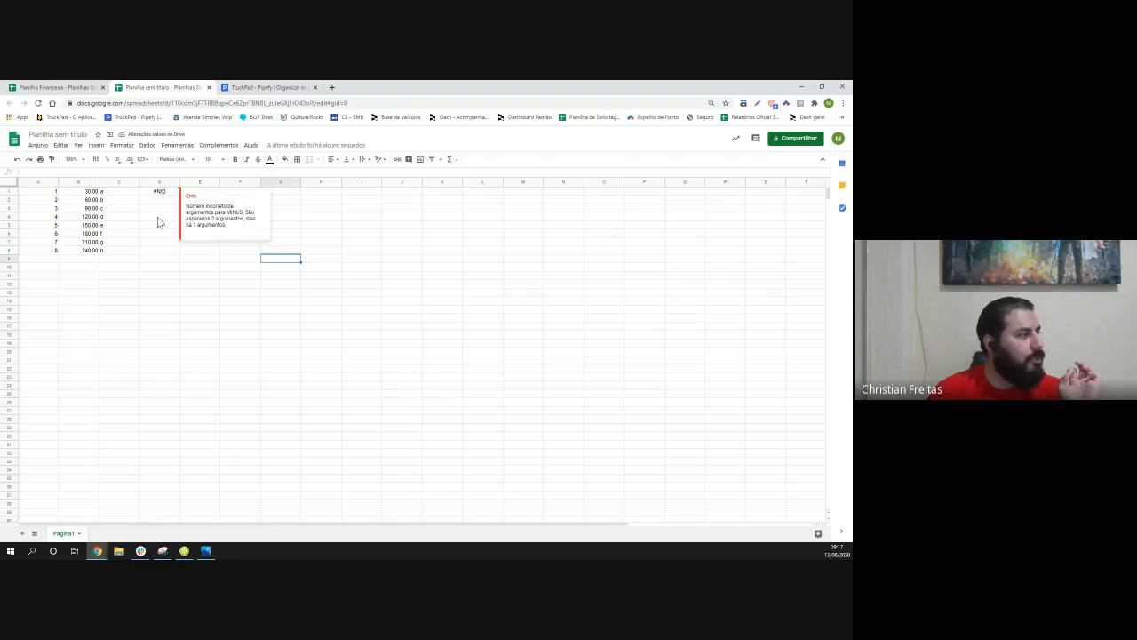
click(84, 265)
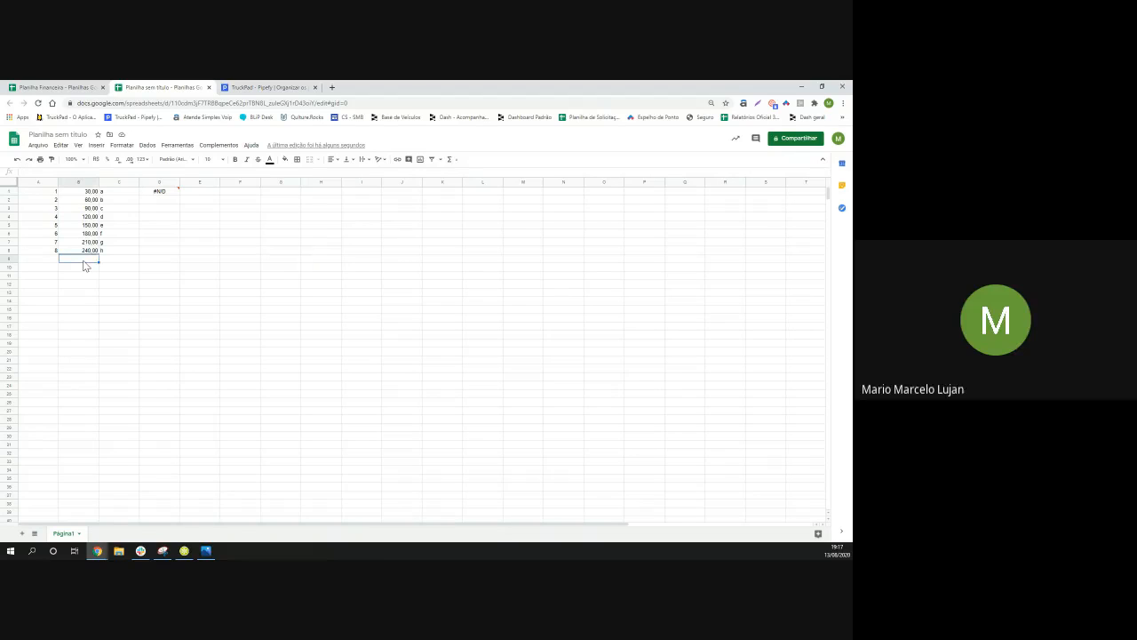
text(=)
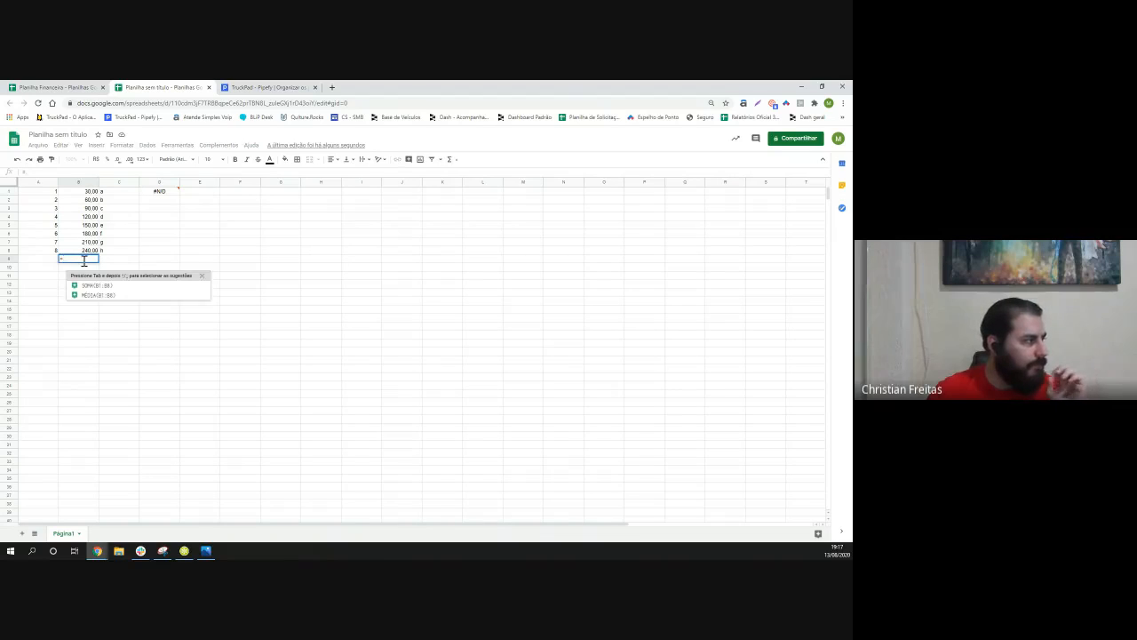
text(minu)
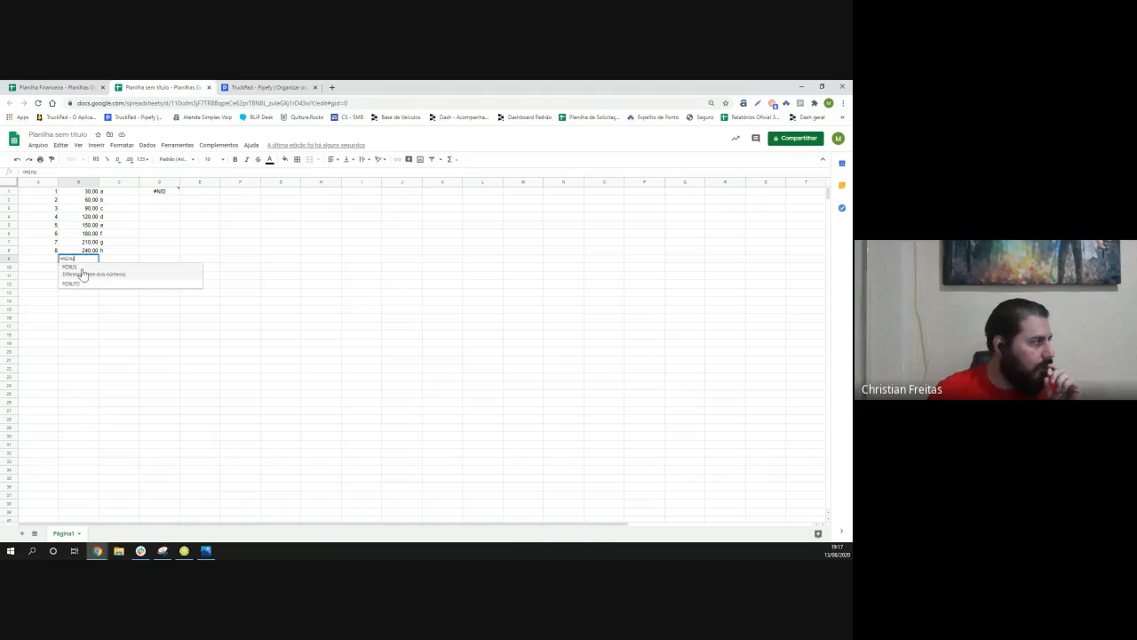
click(82, 272)
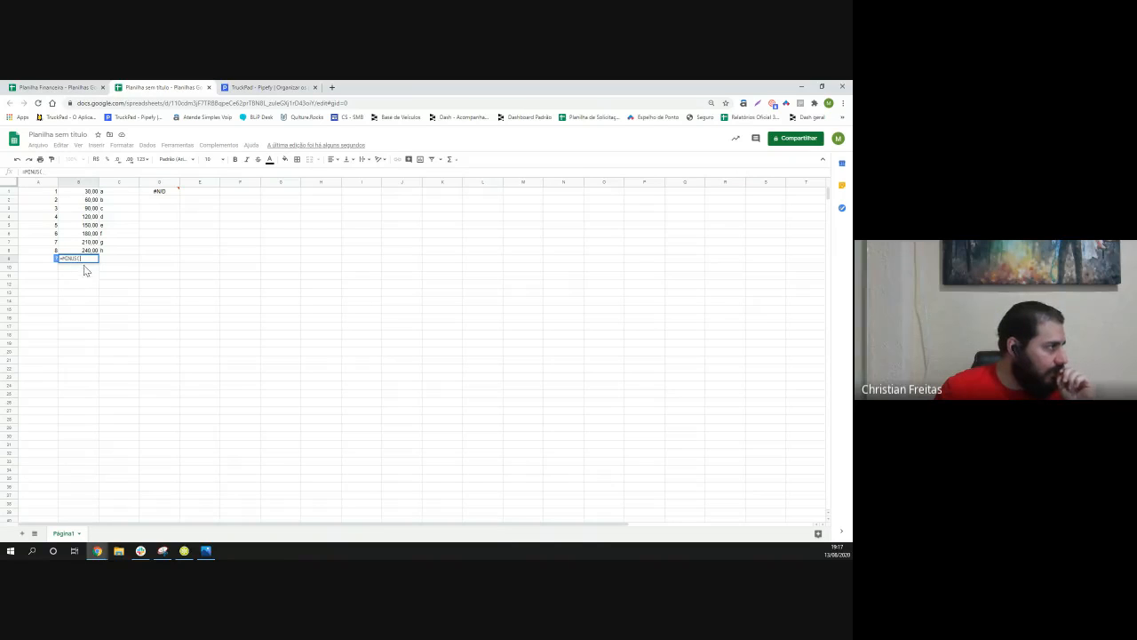
click(91, 200)
drag(90, 202, 88, 194)
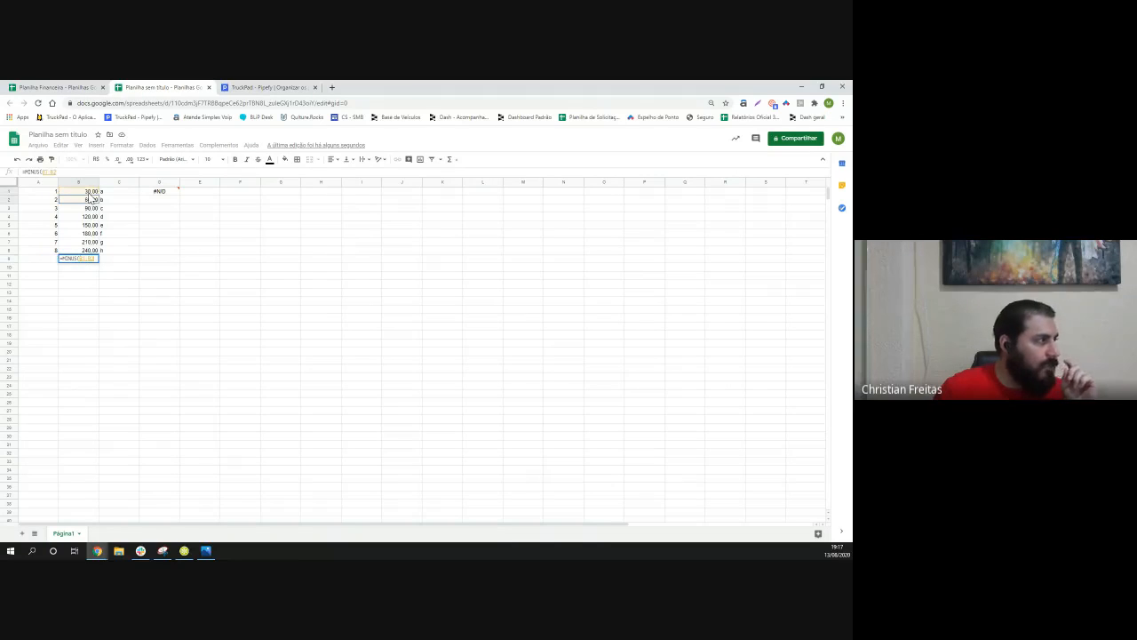
click(91, 199)
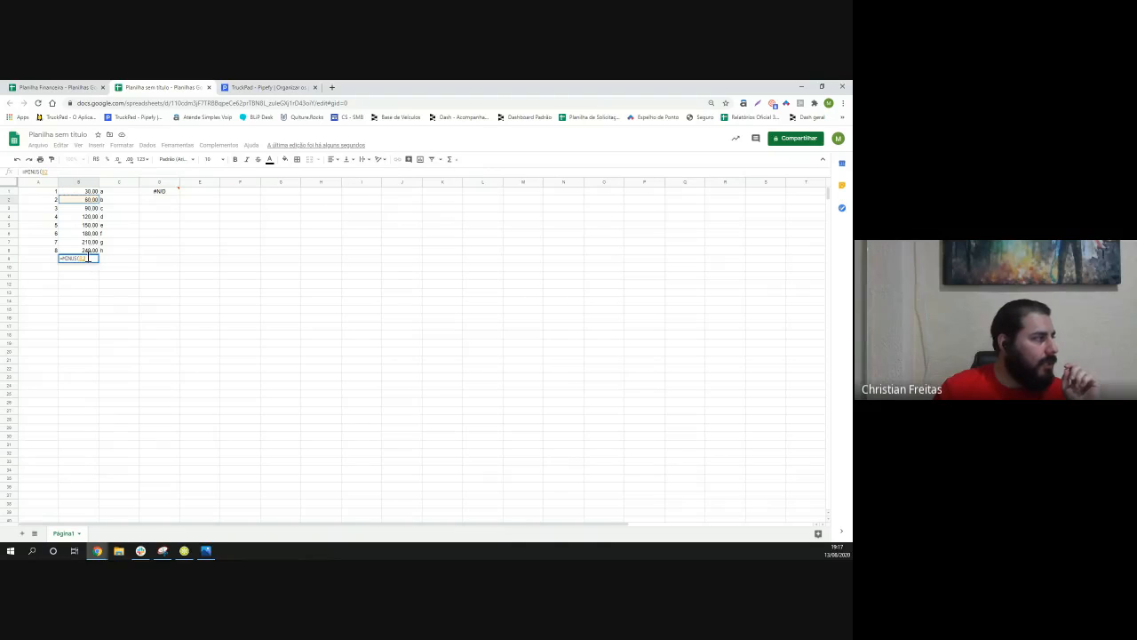
key(BackSpace)
key(BackSpace)
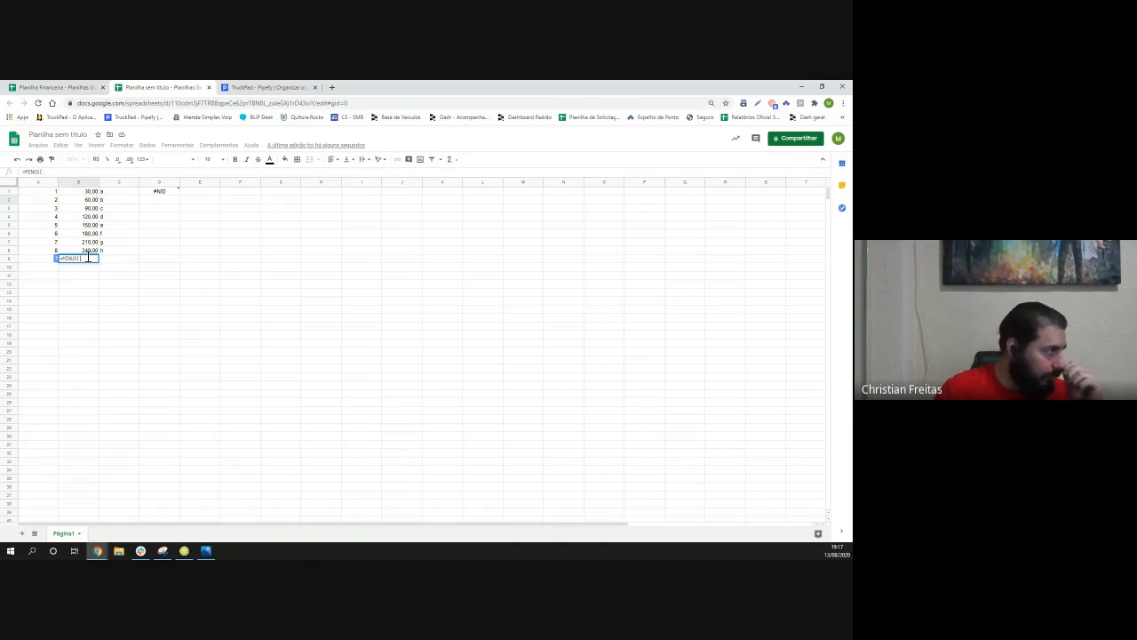
- Complete B9's MINUS formula with B2 and B1 as two arguments separated by a semicolon
text(B)
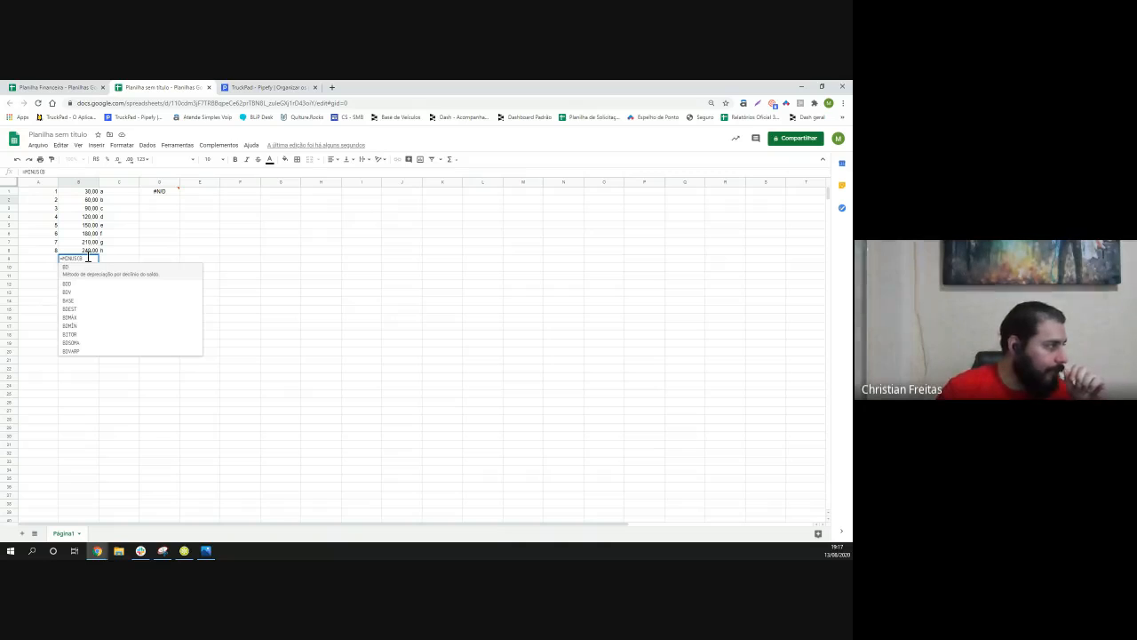
text(2)
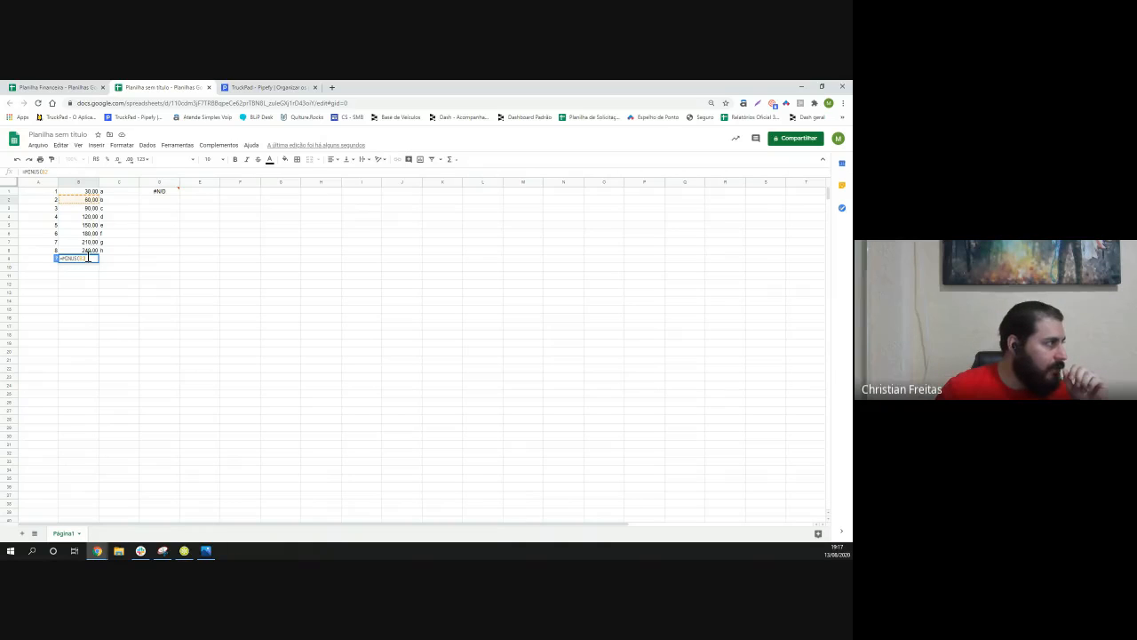
text(;)
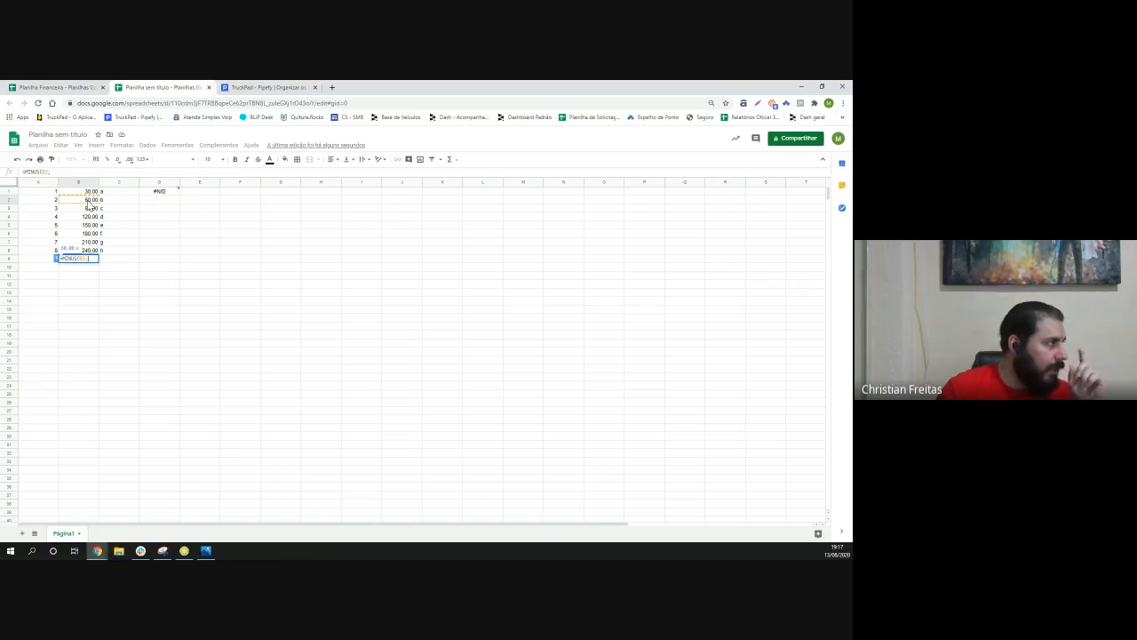
click(87, 192)
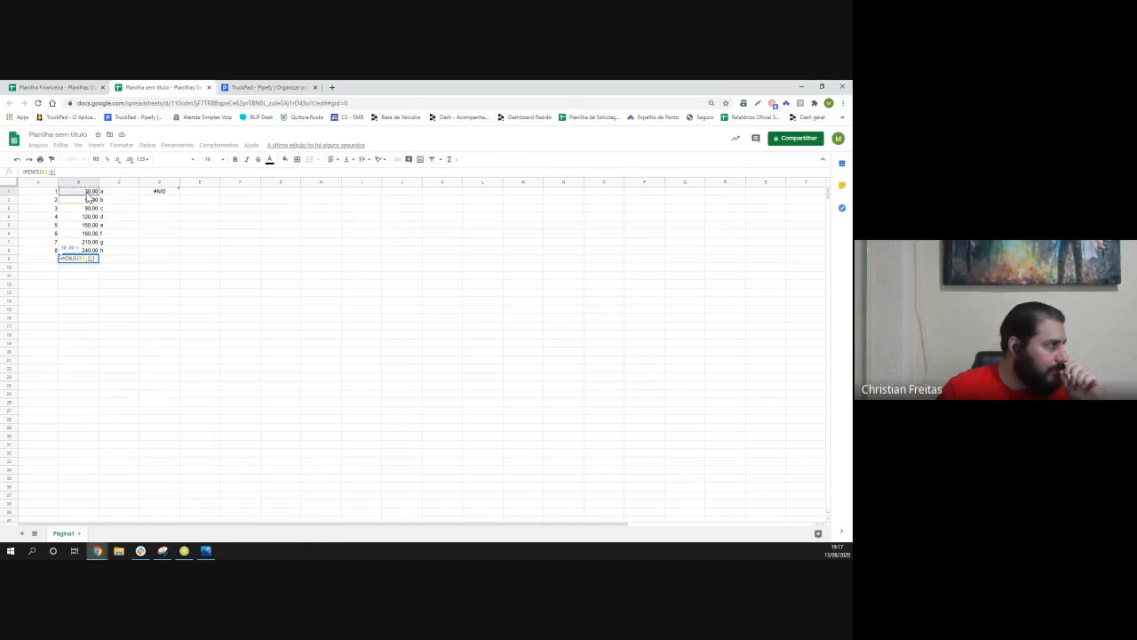
key(Return)
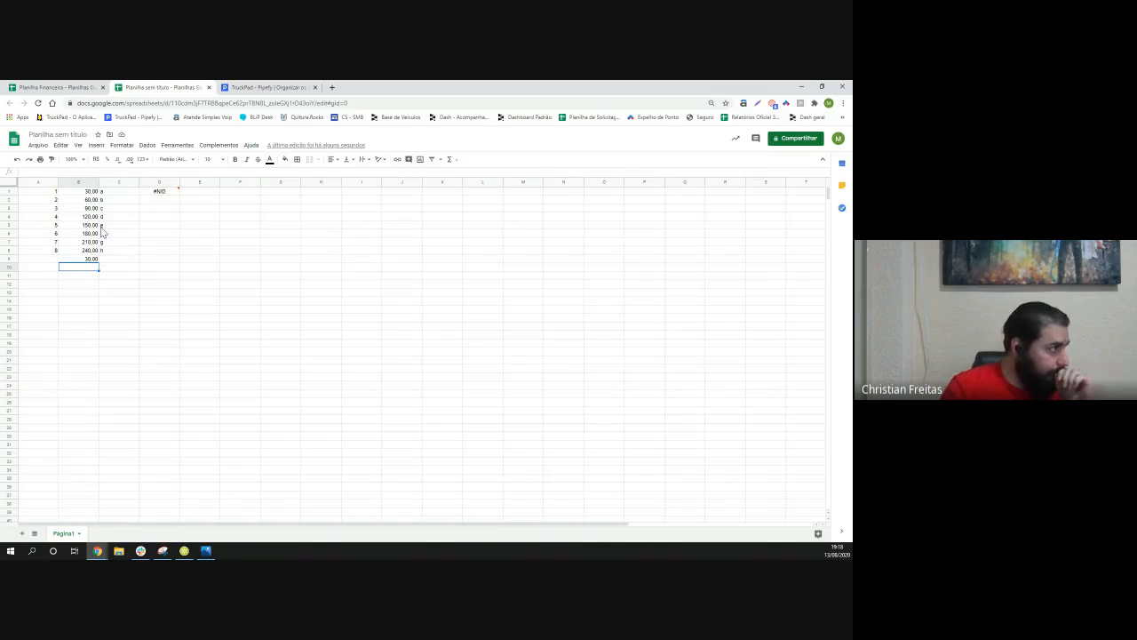
- Reduce the values in B1 through B9 to zero decimal places
drag(89, 191, 92, 251)
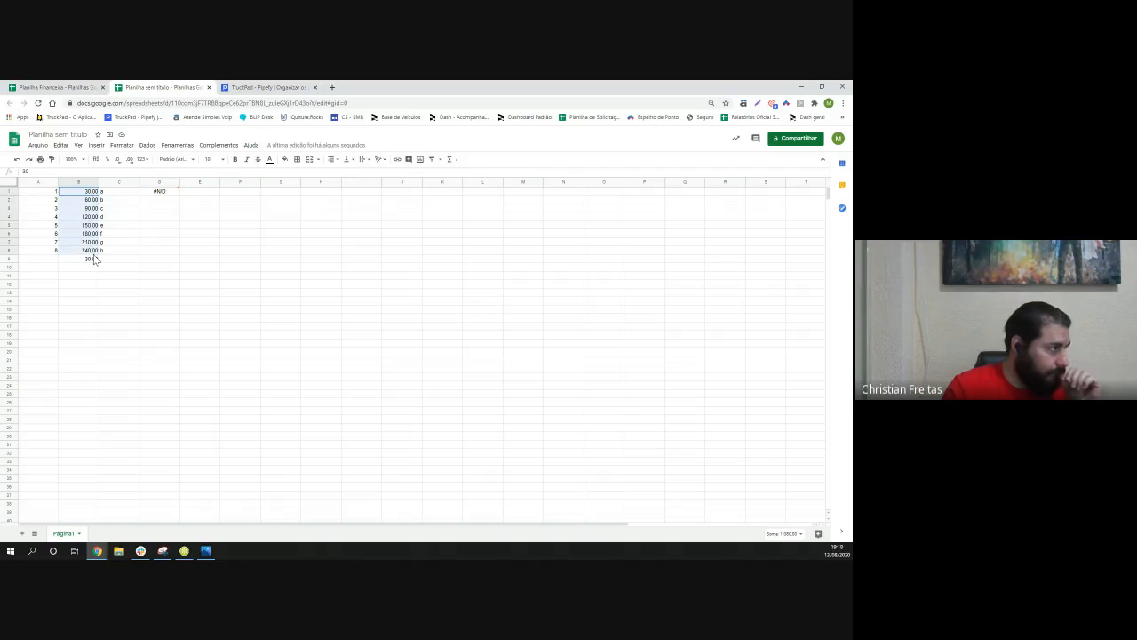
click(118, 266)
drag(89, 191, 93, 261)
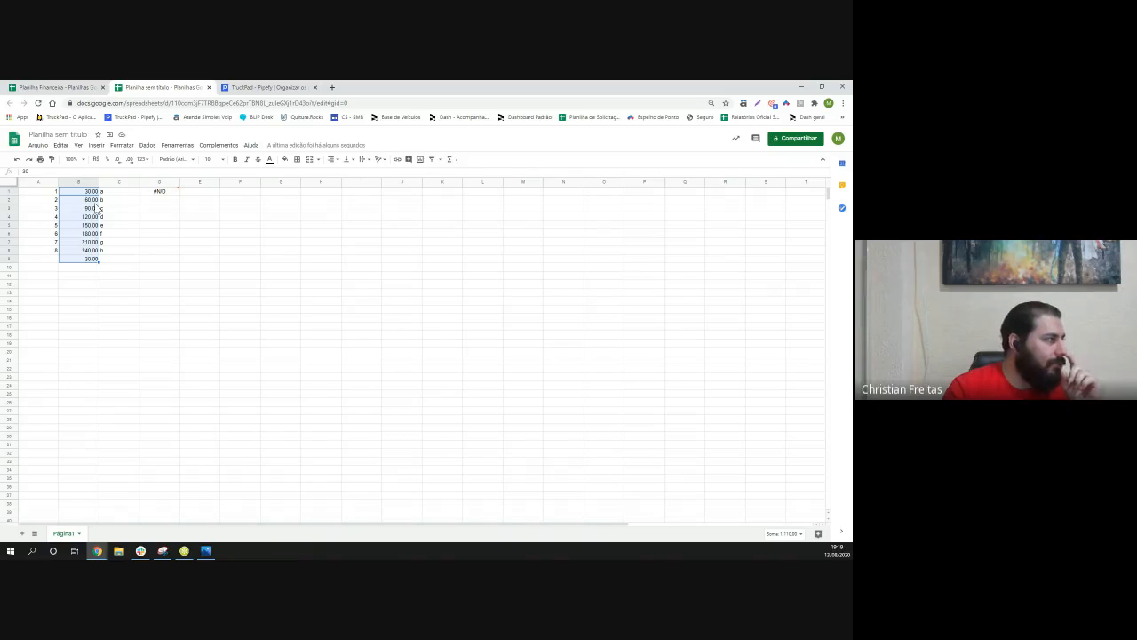
click(118, 160)
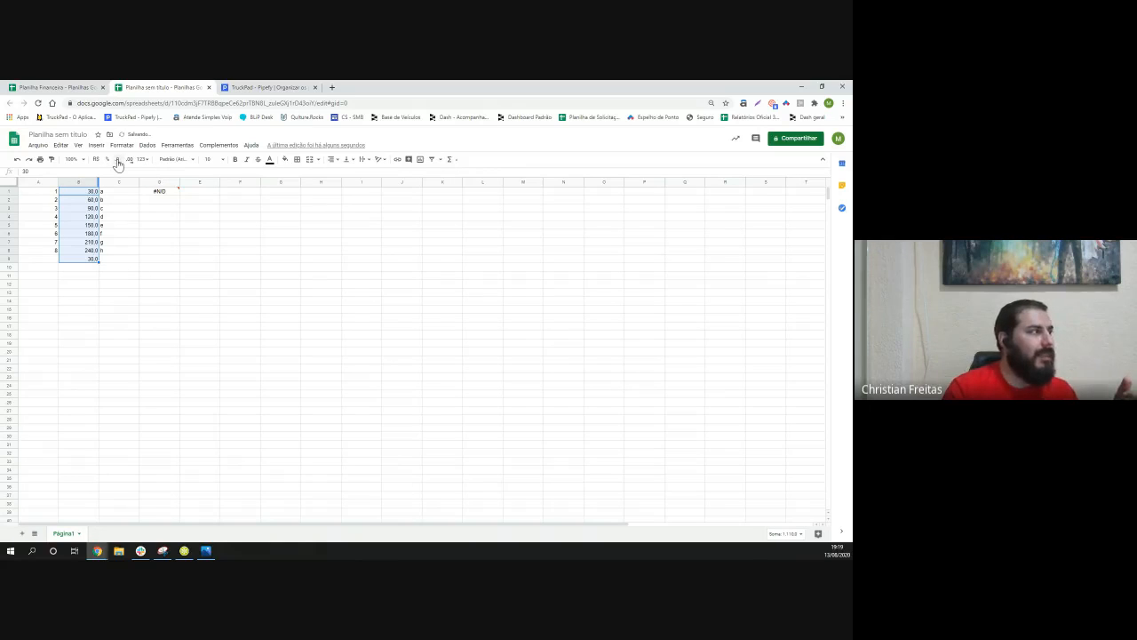
click(118, 160)
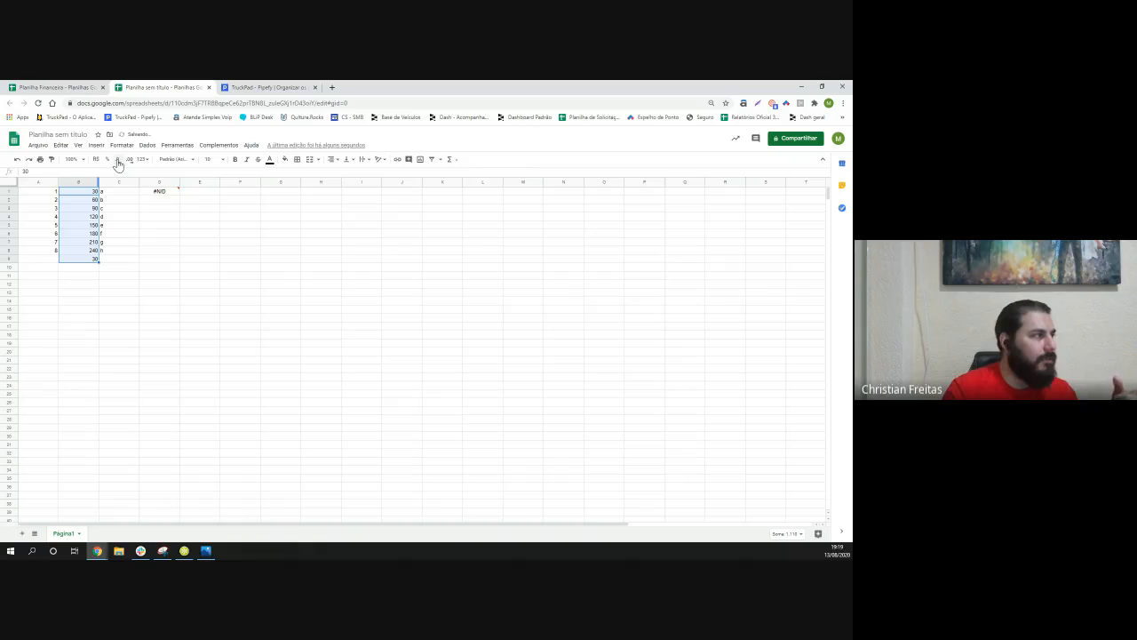
- Restore two decimal places on B1 through B9, remove them again, and deselect the range
click(130, 160)
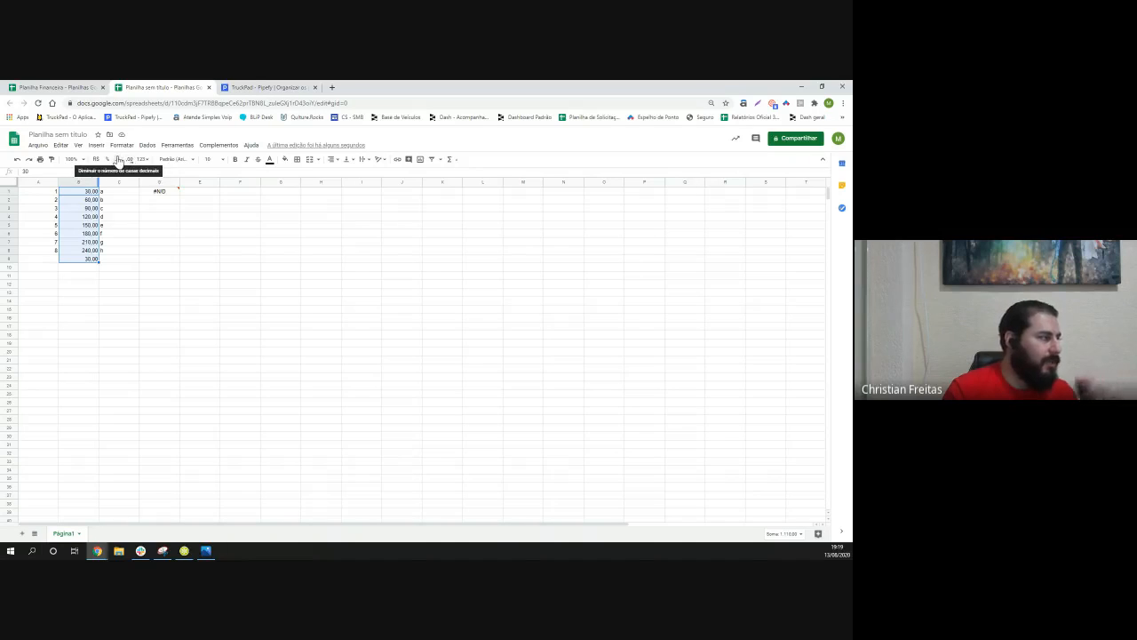
click(118, 160)
click(118, 160)
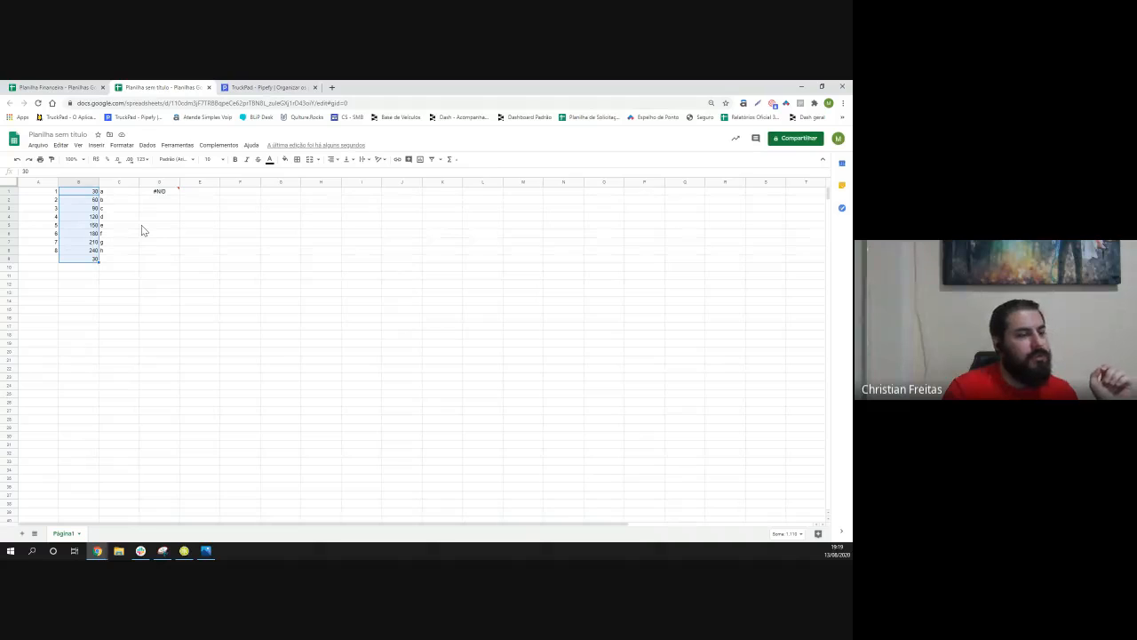
click(141, 225)
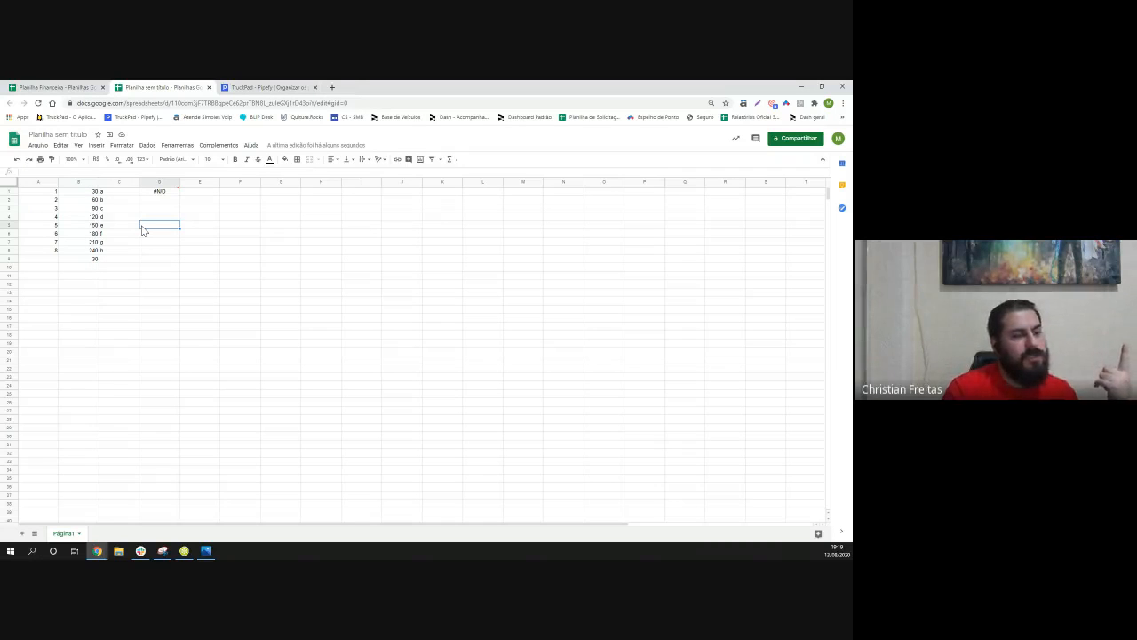
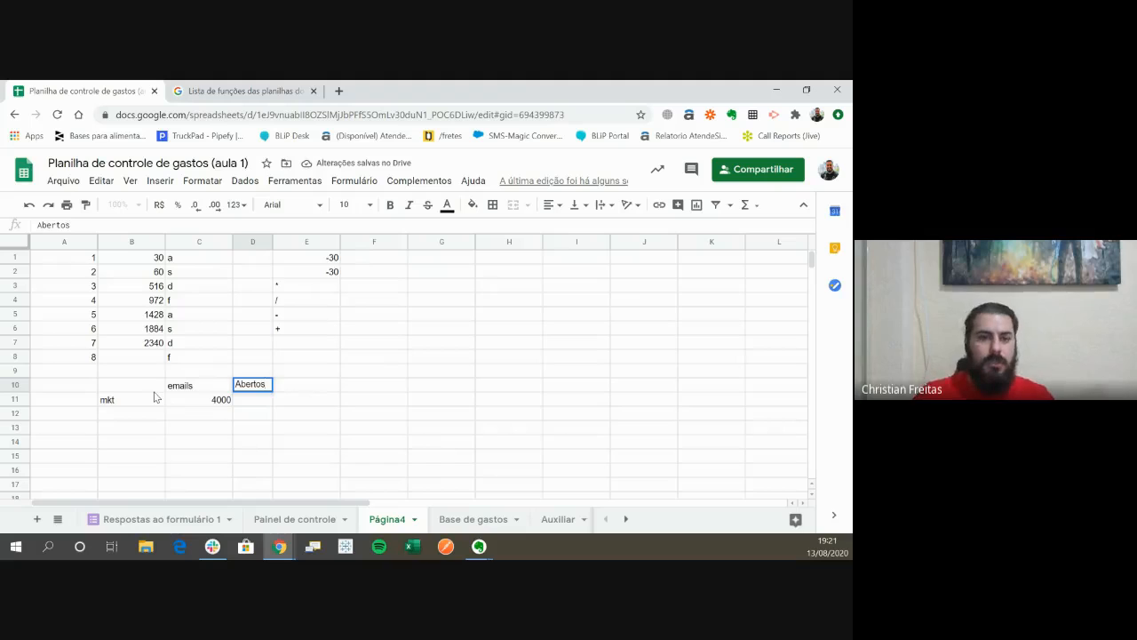
- Finish the Abertos header in D10 and enter 3652 beneath it in D11
key(Return)
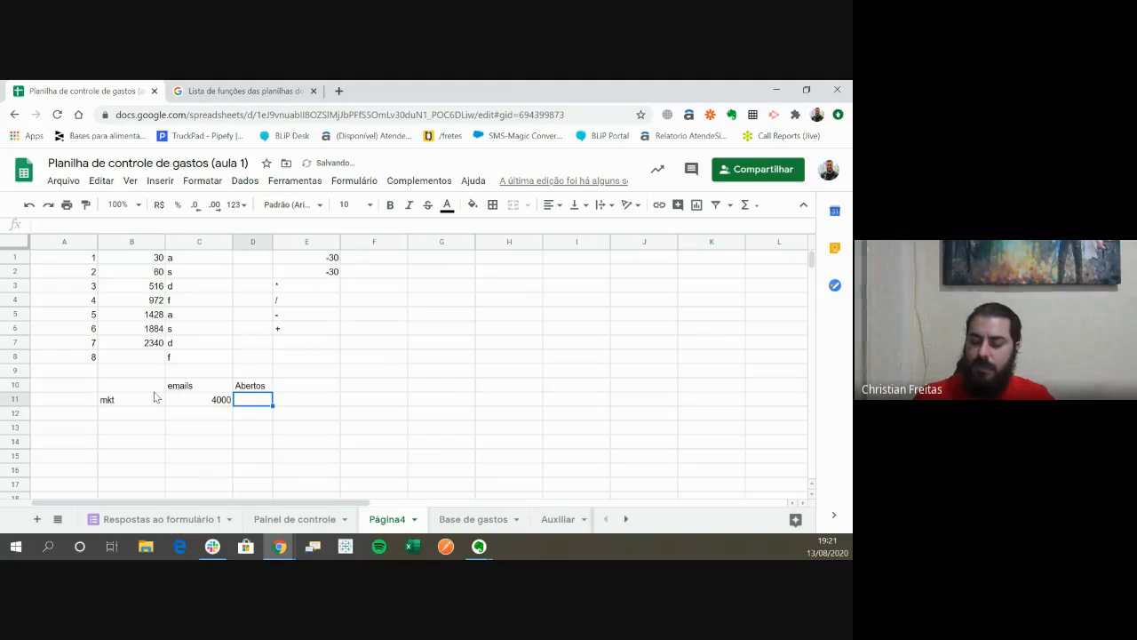
text(365)
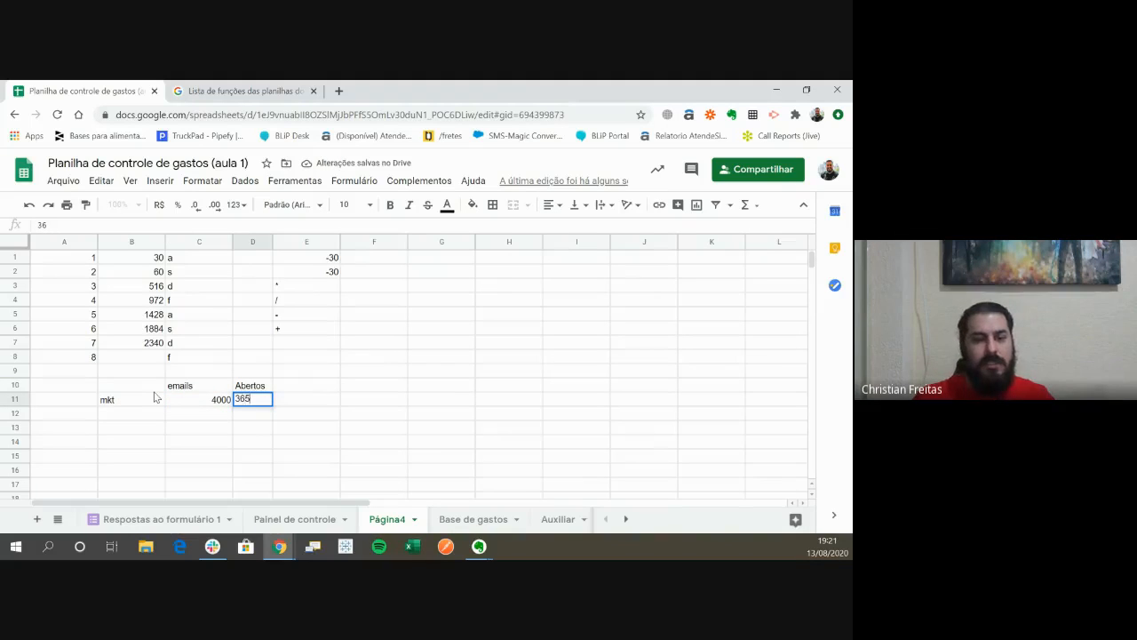
text(2)
key(Tab)
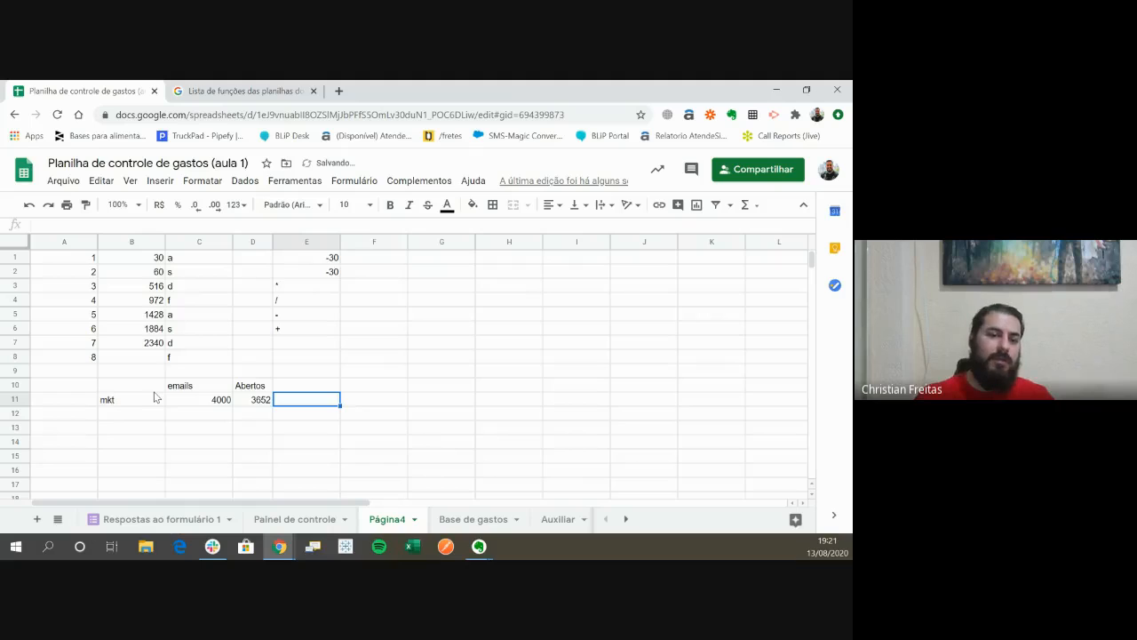
- Add a clicks header in E10 and enter 1236 beneath it in E11
key(Up)
text(click)
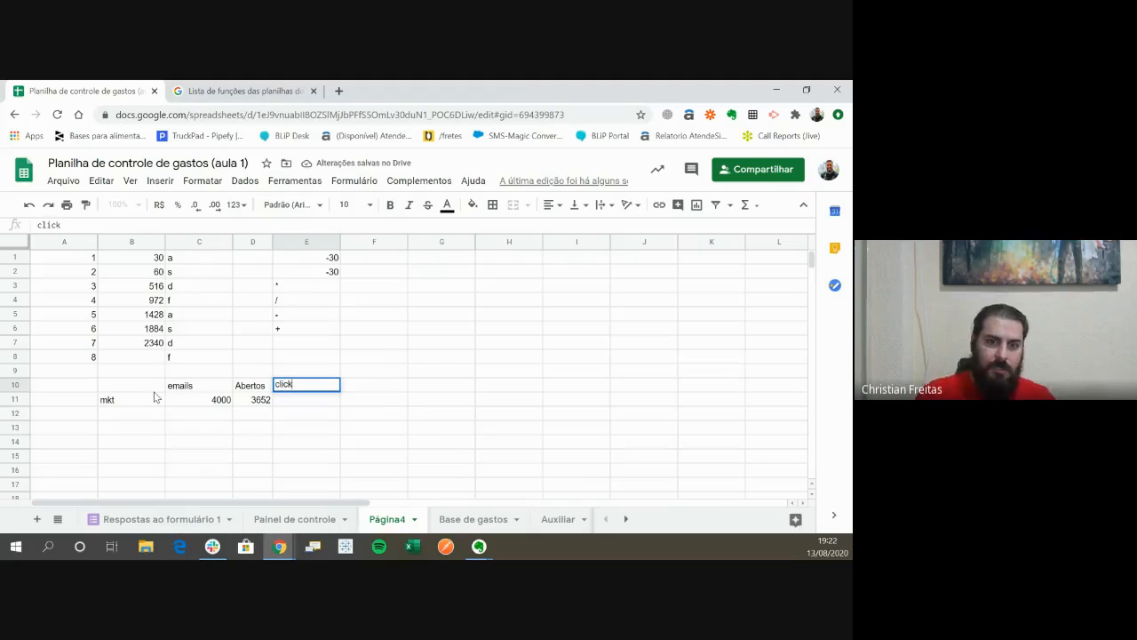
text(s)
key(Return)
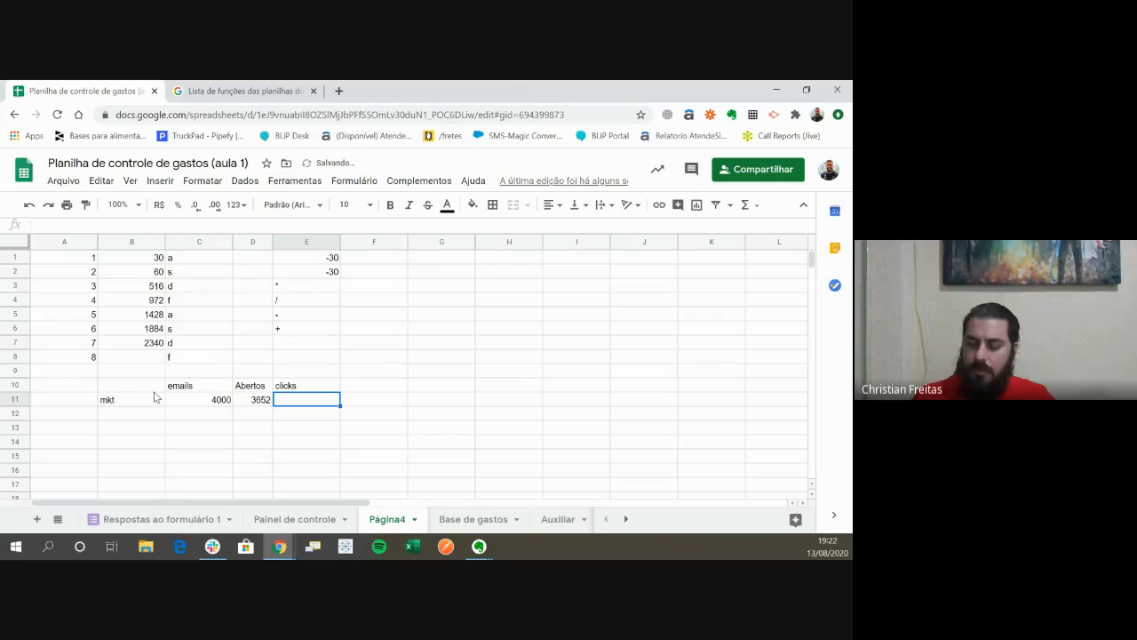
text(1236)
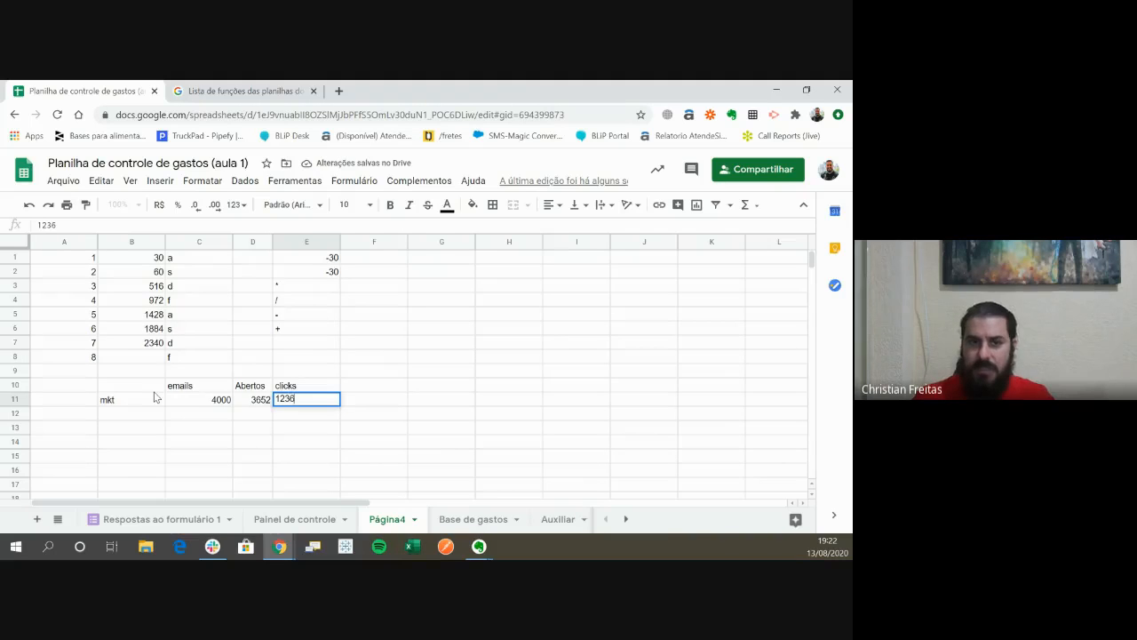
key(Tab)
- Add a mes header in F10 and enter 136 beneath it in F11
key(Up)
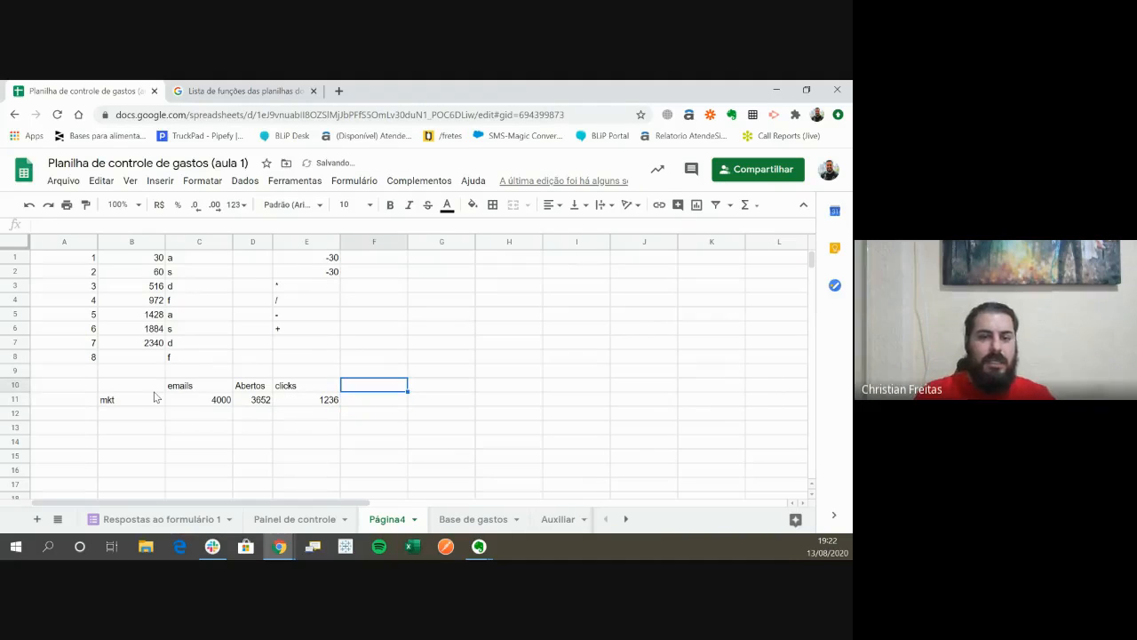
text(mes)
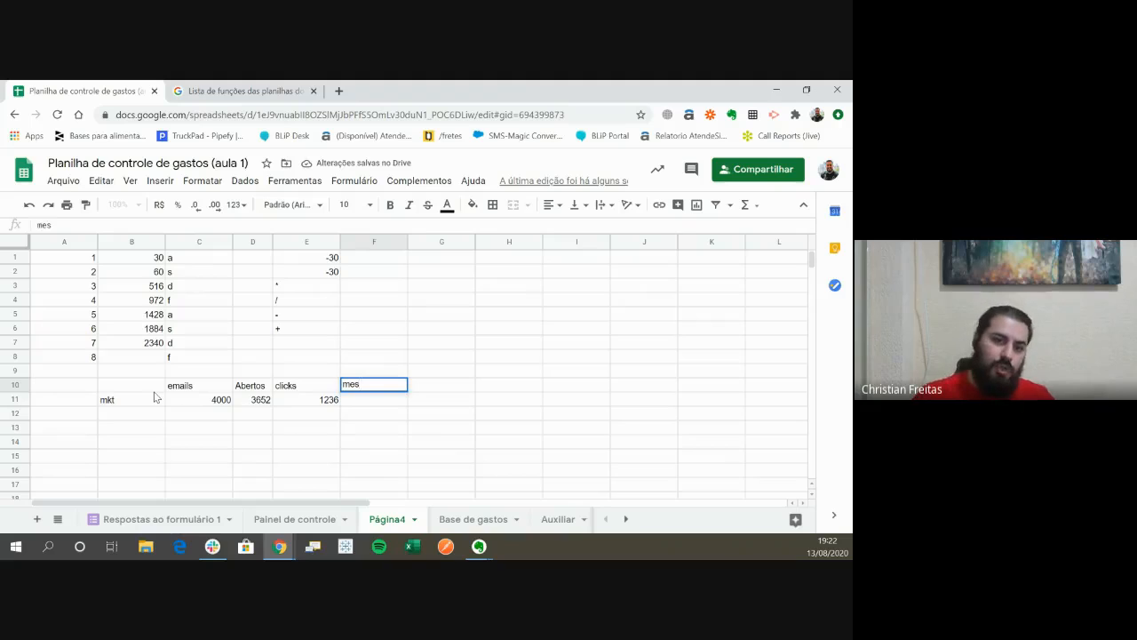
key(Return)
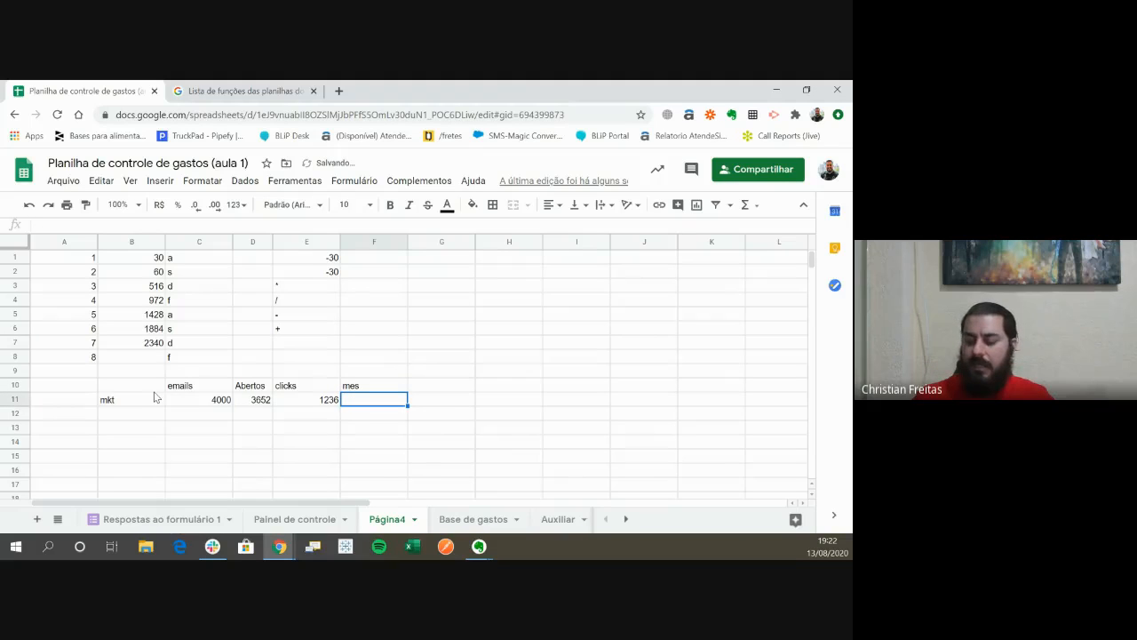
text(136)
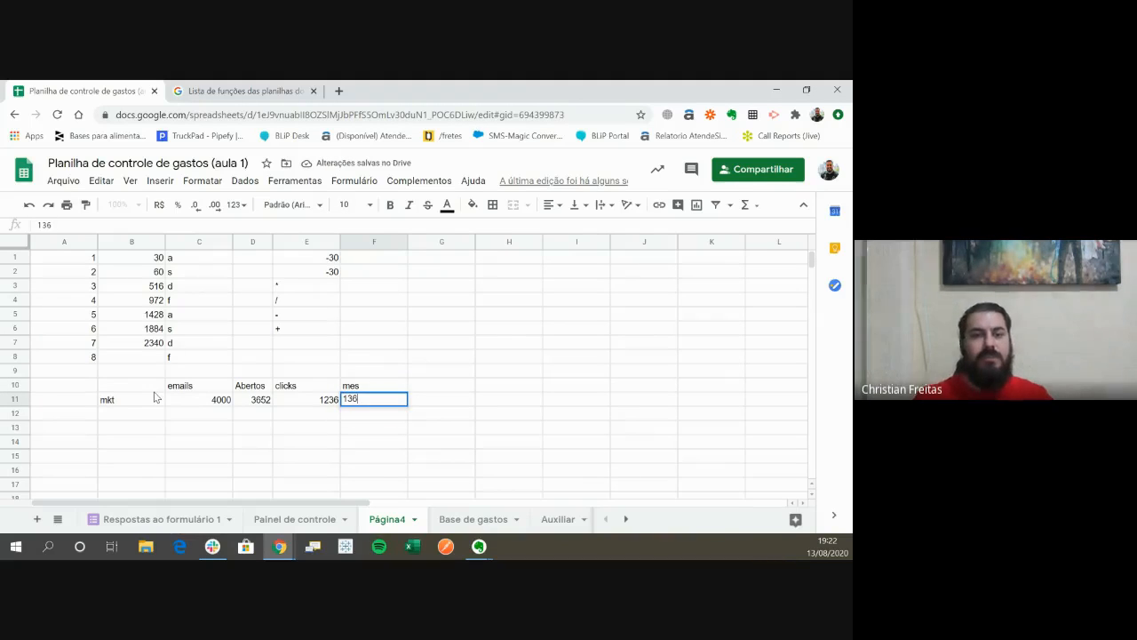
key(Return)
- Label the row below mkt as "conv %" in B12
key(Left)
key(Left)
key(Left)
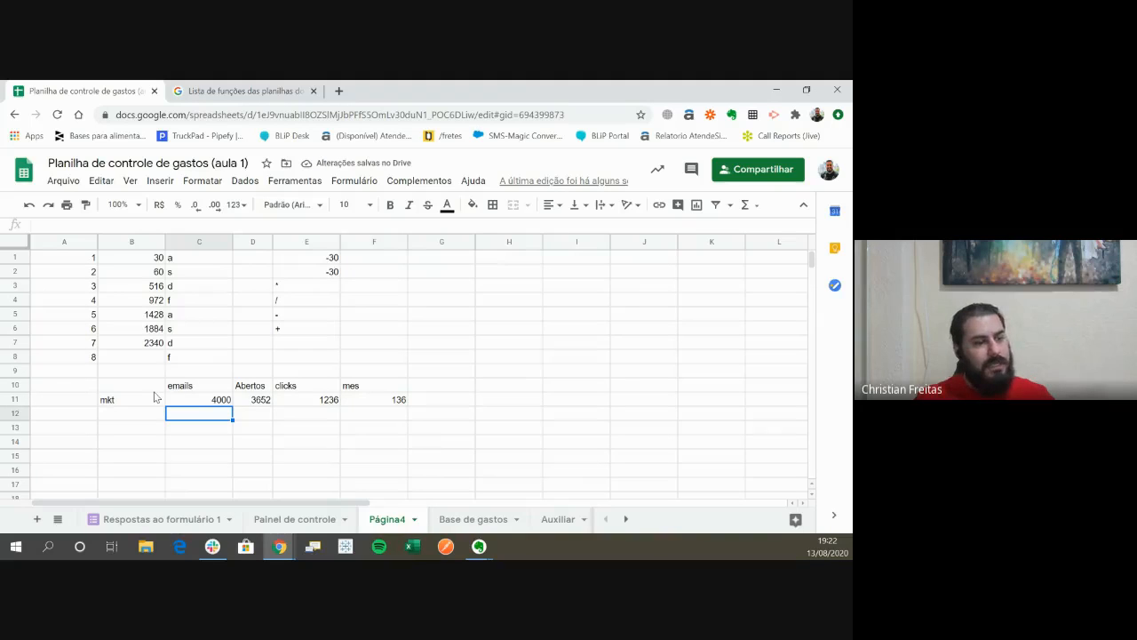
key(Right)
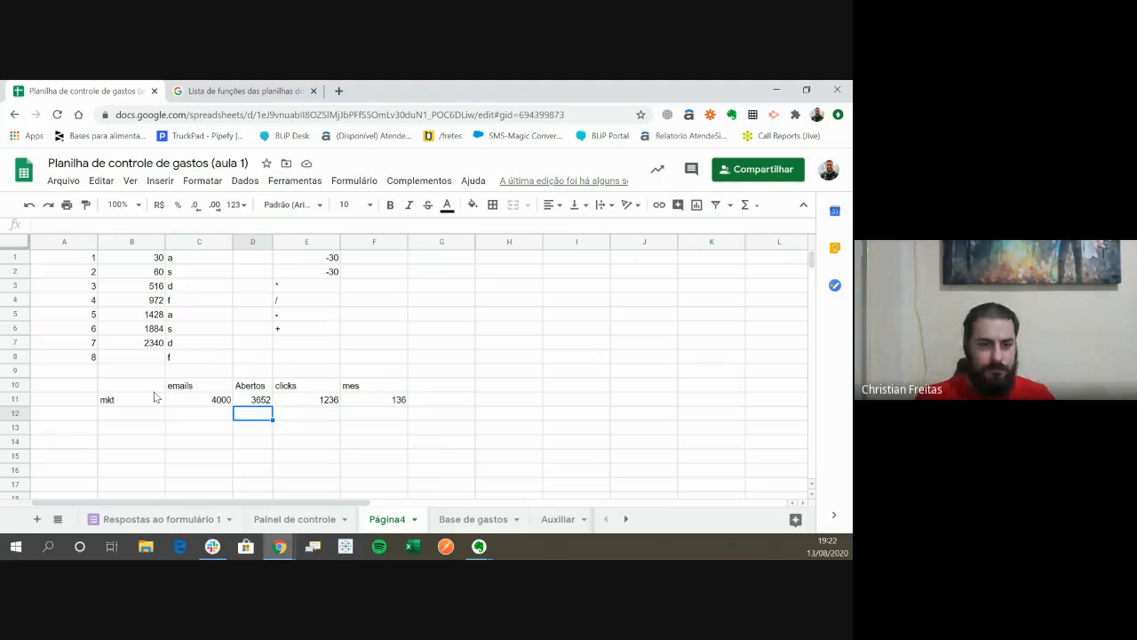
key(Left)
key(Left)
key(Left)
key(Right)
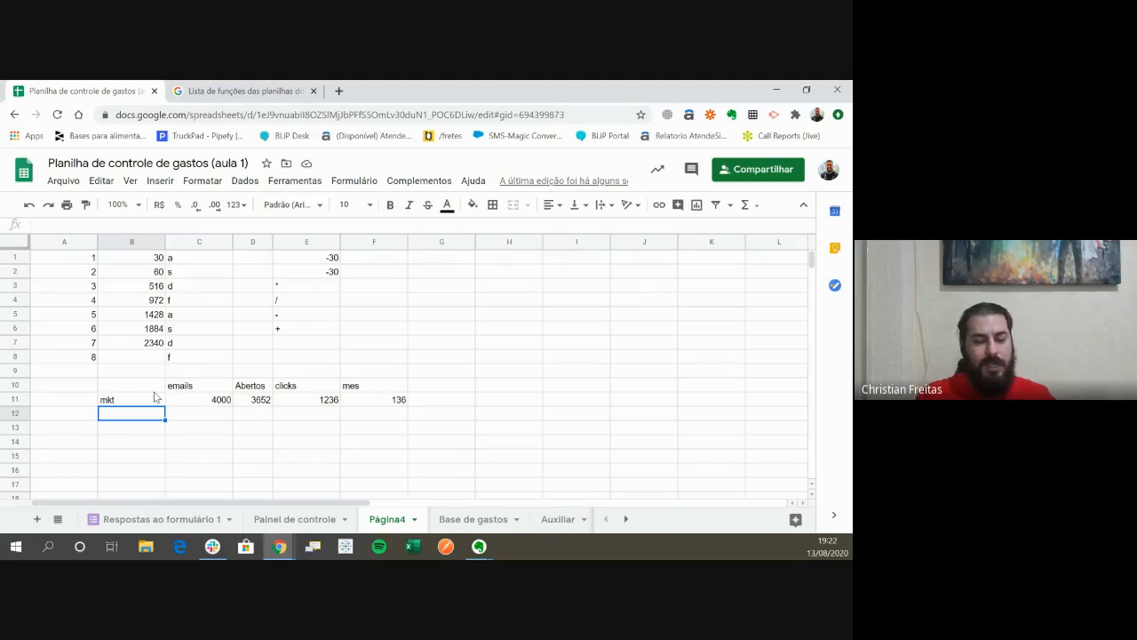
text(conv)
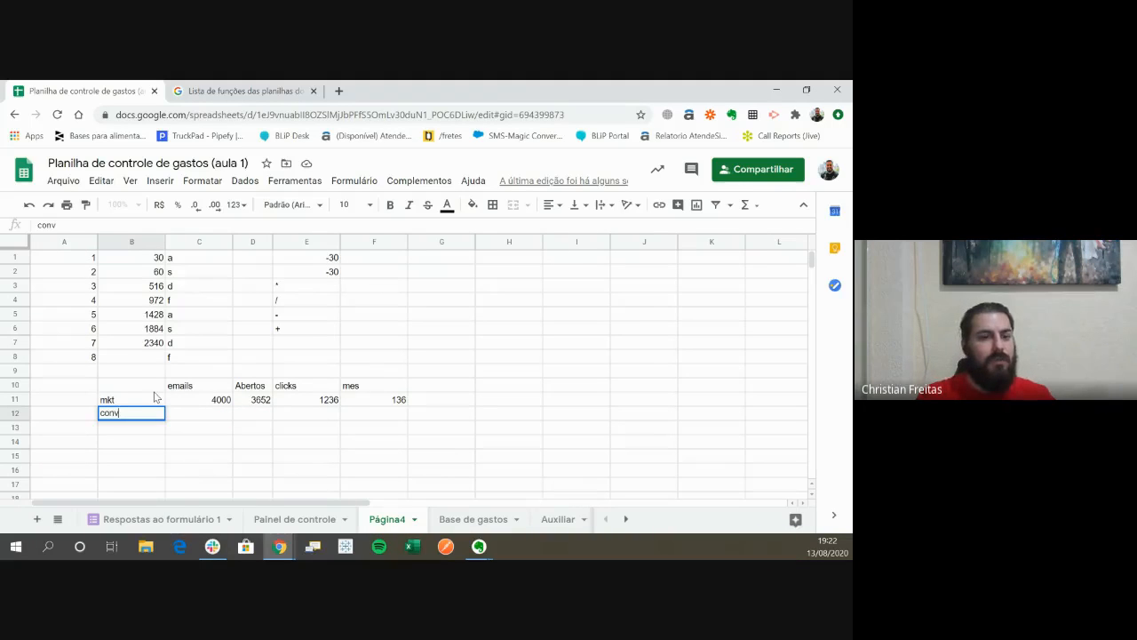
text( %)
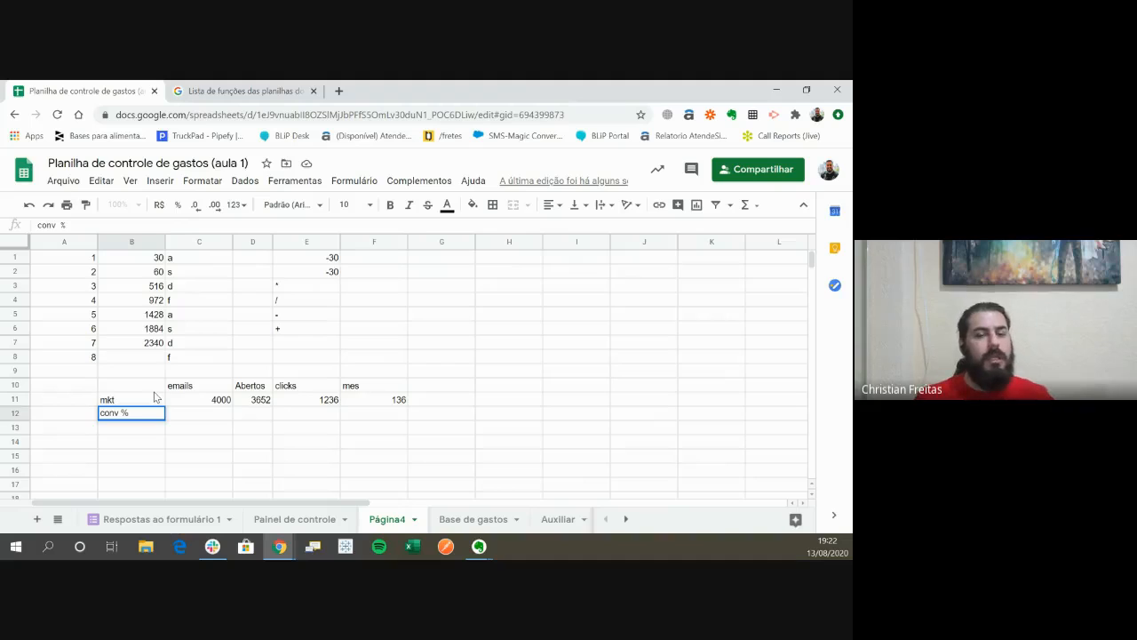
key(Right)
key(Right)
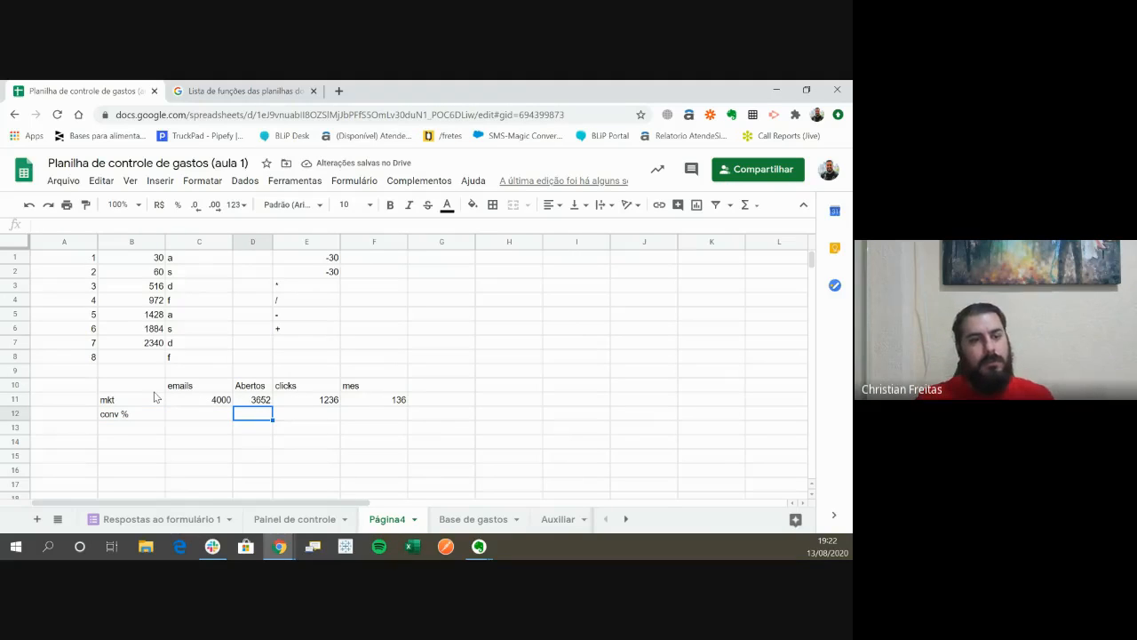
- Center-align the headers and values in C10 through F12 horizontally
key(Left)
key(Left)
key(Up)
key(Up)
key(Right)
key(shift+Right)
key(shift+Right)
key(shift+Right)
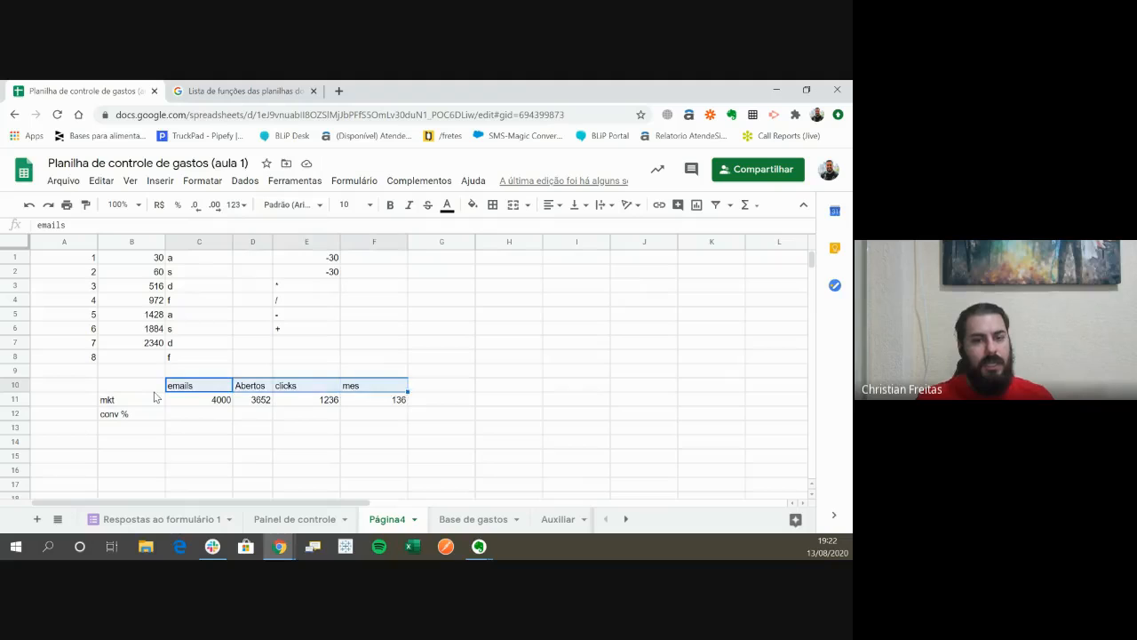
key(shift+Down)
key(shift+Down)
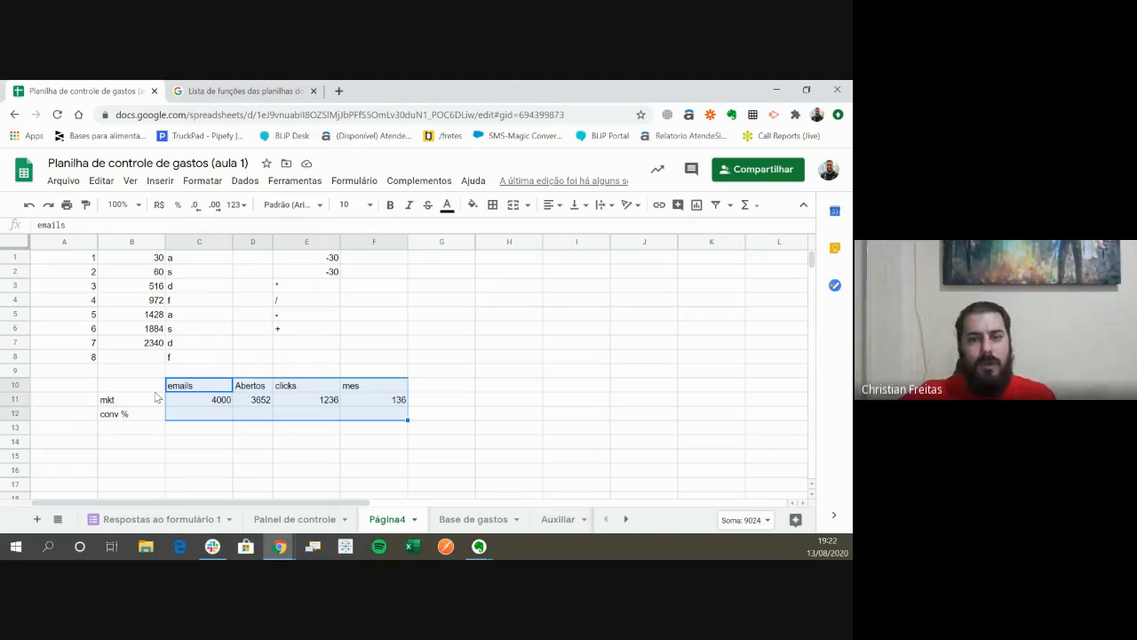
click(552, 205)
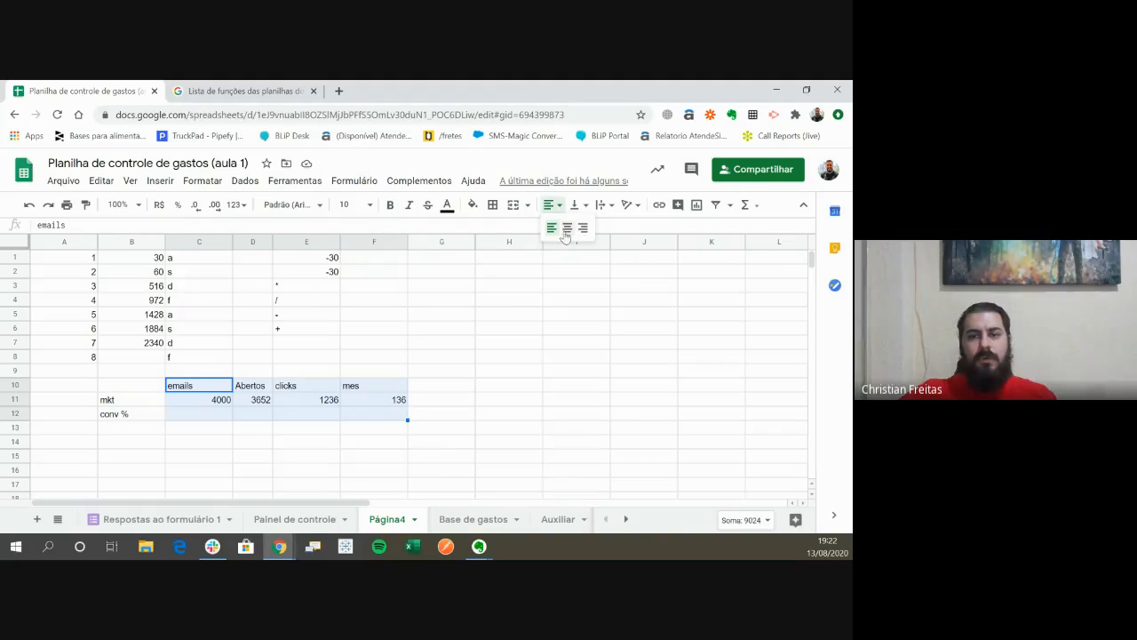
click(566, 234)
click(211, 414)
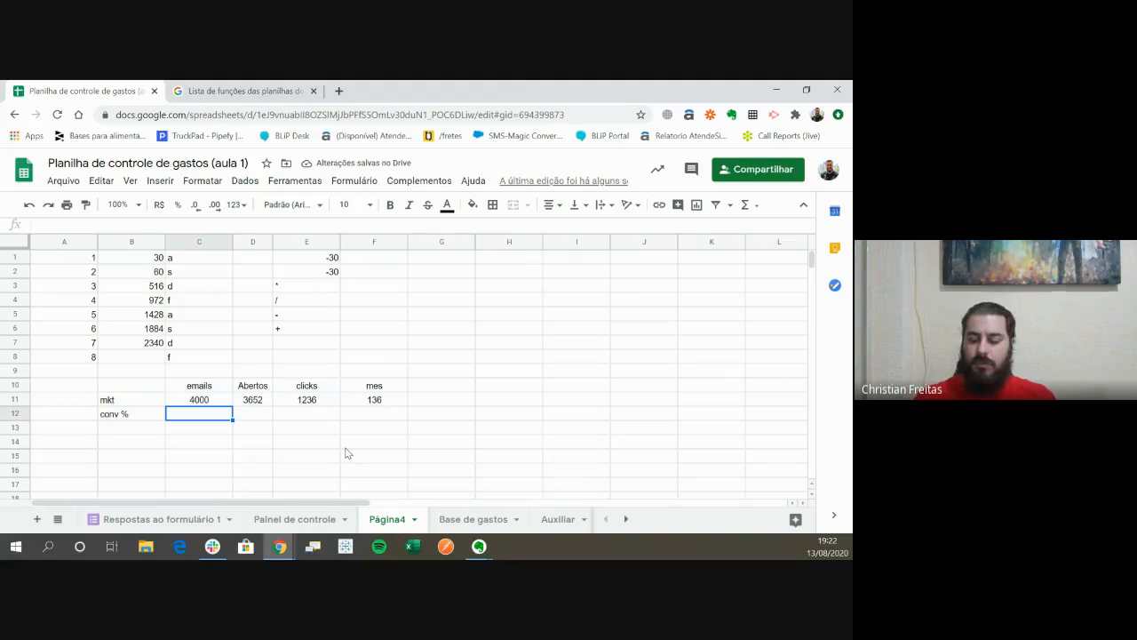
- Divide D11 by C11 in D12 with the DIVIDE function and format the result as a percentage
key(Right)
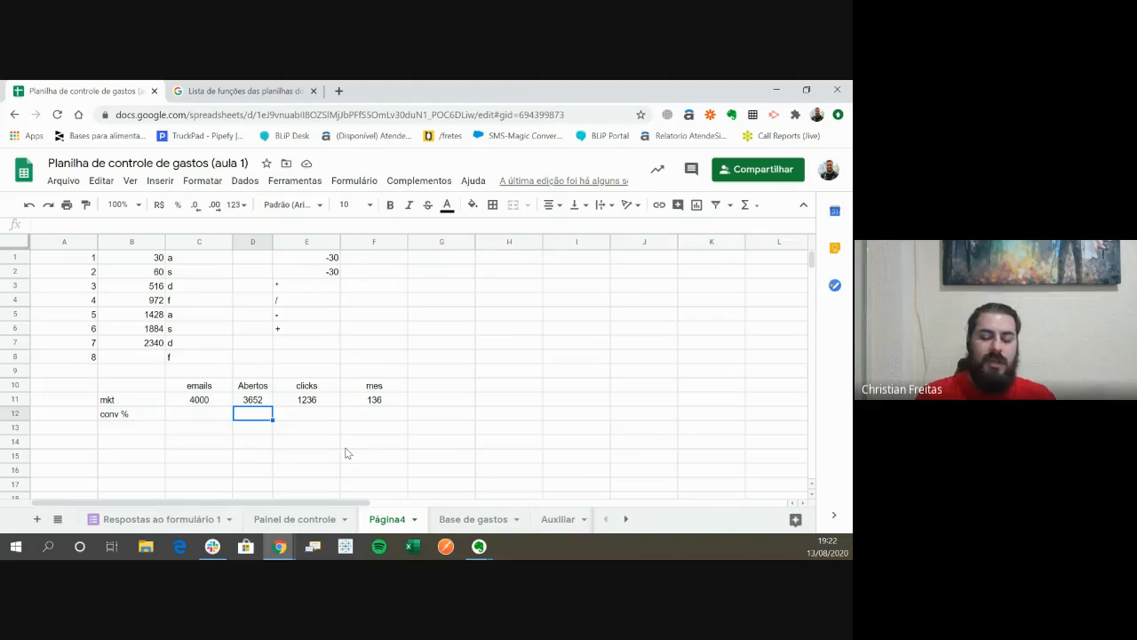
text(=div)
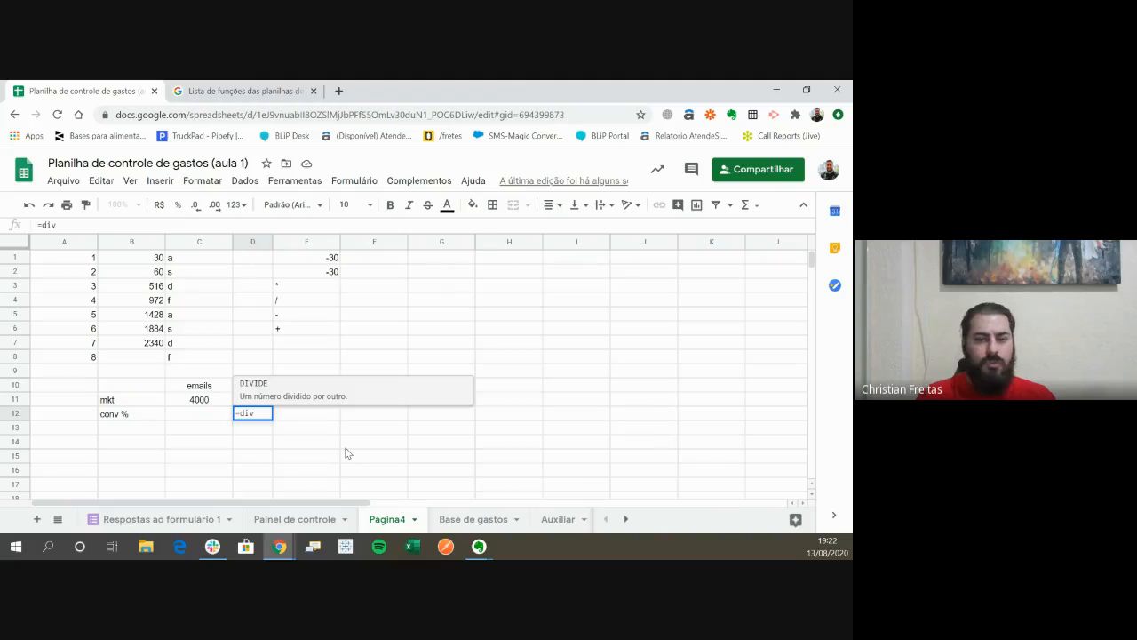
key(Tab)
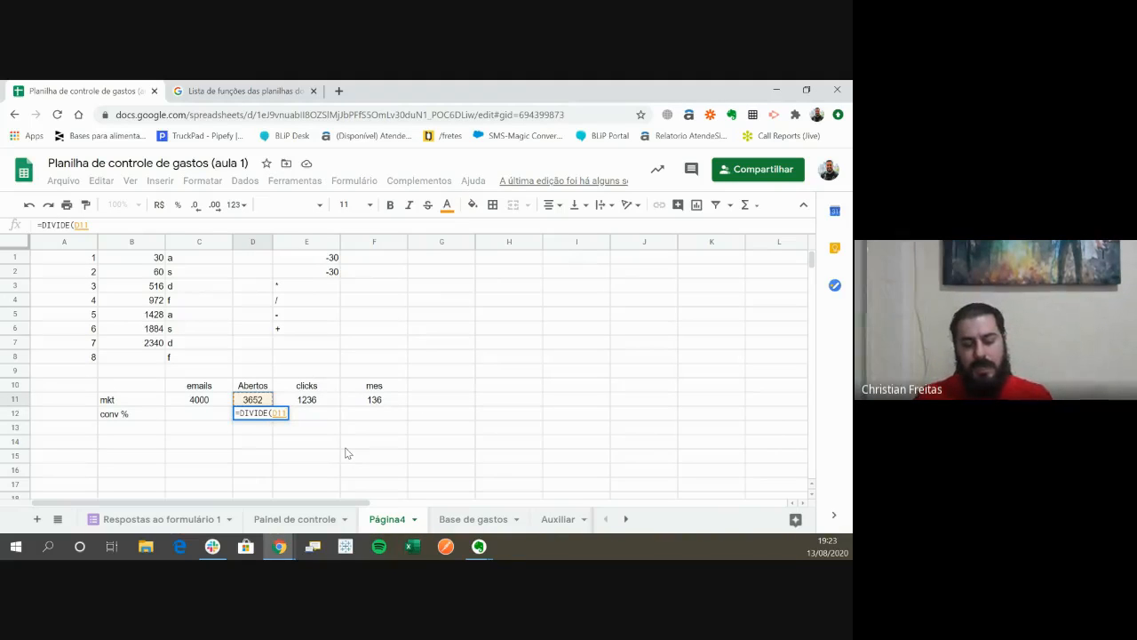
key(Up)
text(;)
key(Left)
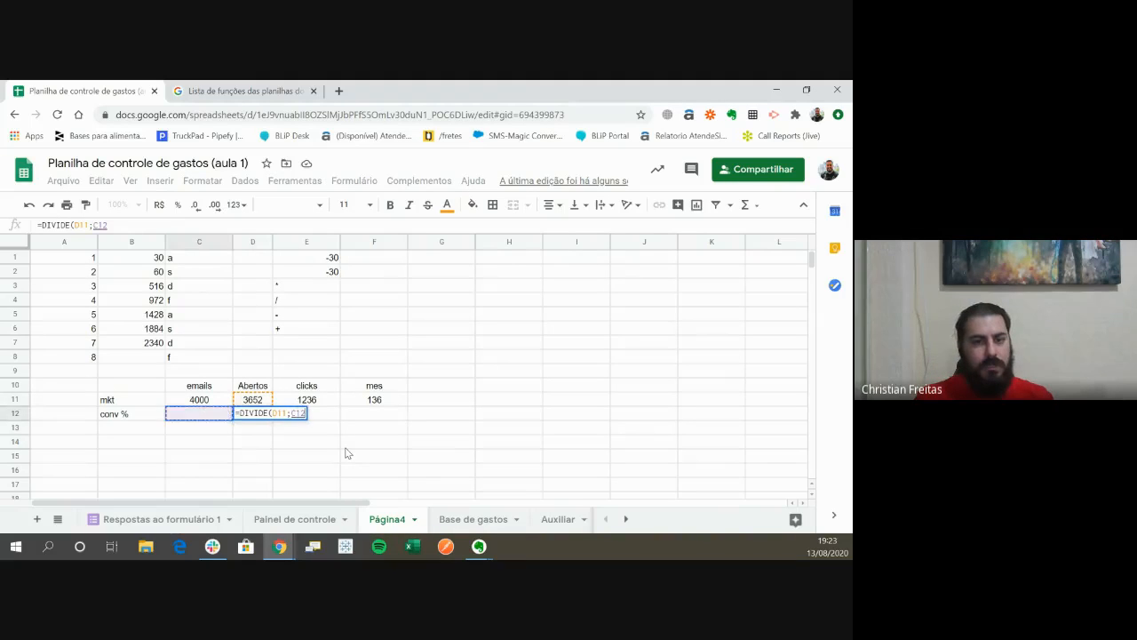
key(Up)
key(Return)
key(Up)
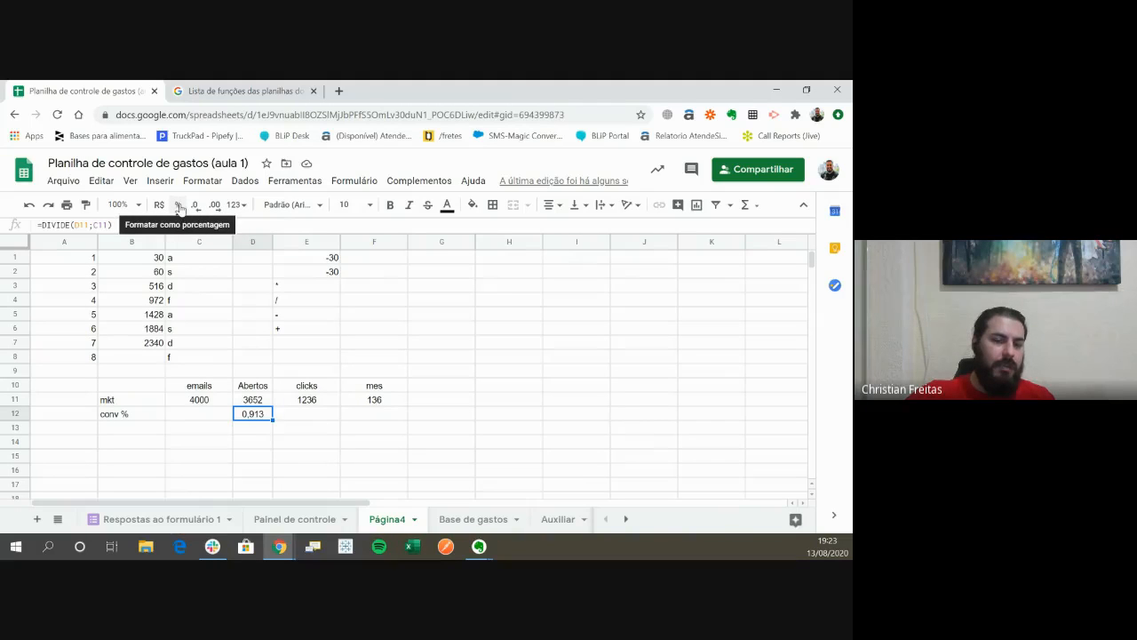
click(179, 205)
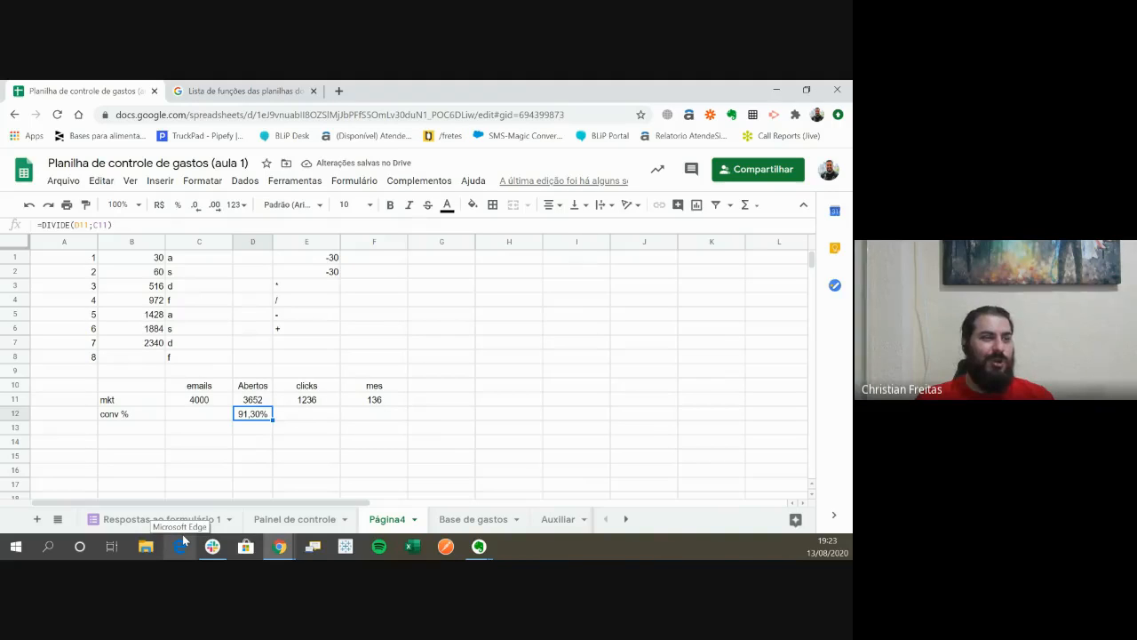
key(Right)
key(Left)
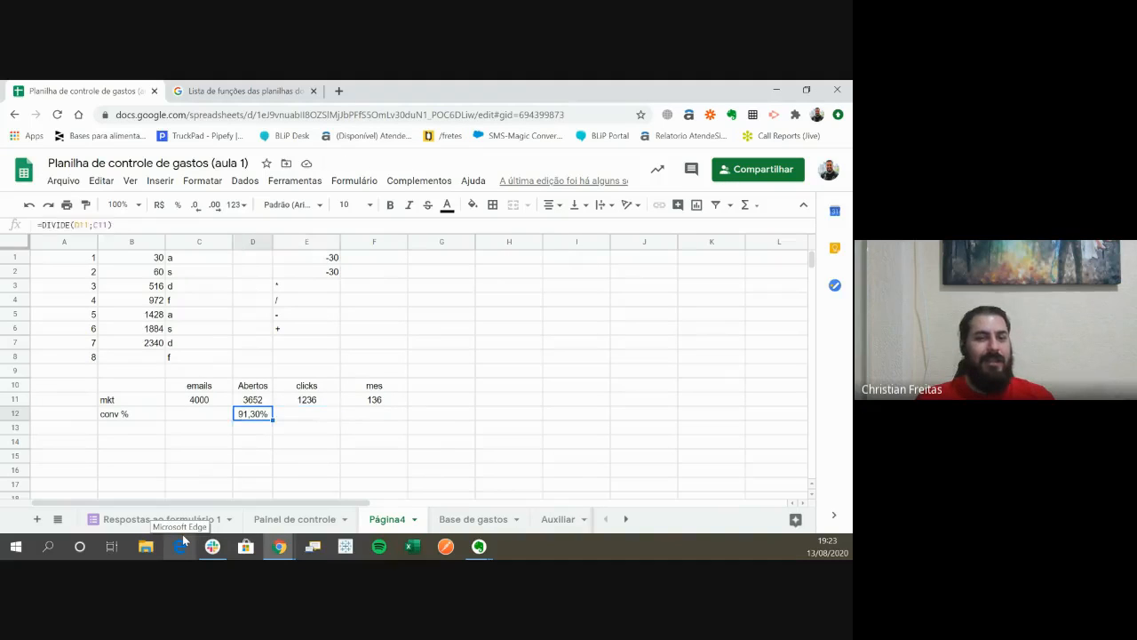
key(Right)
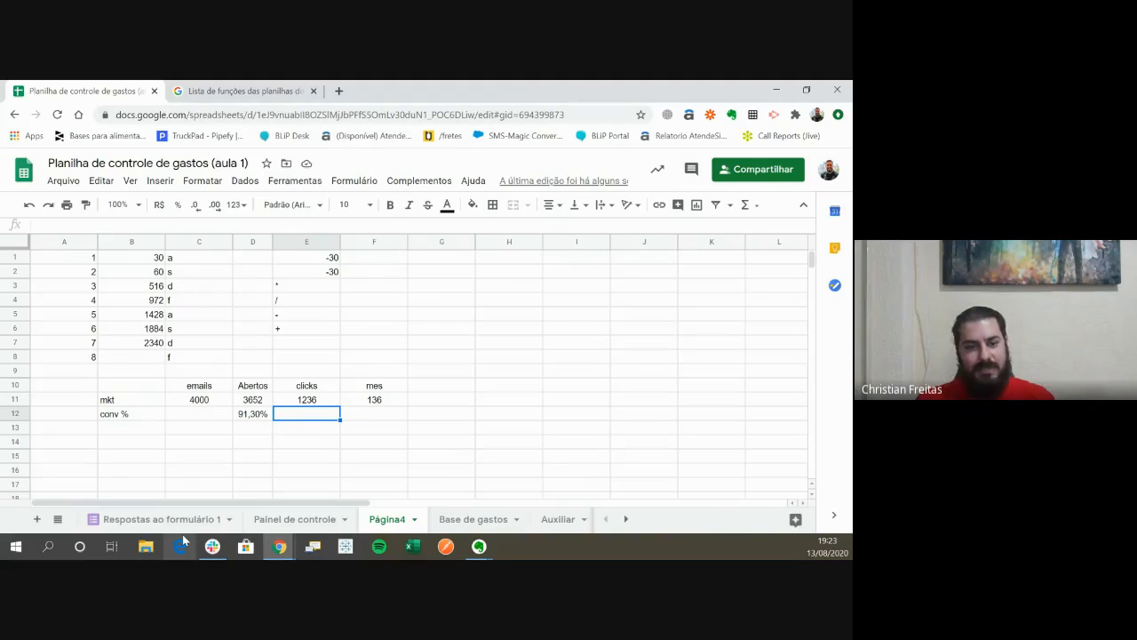
key(Left)
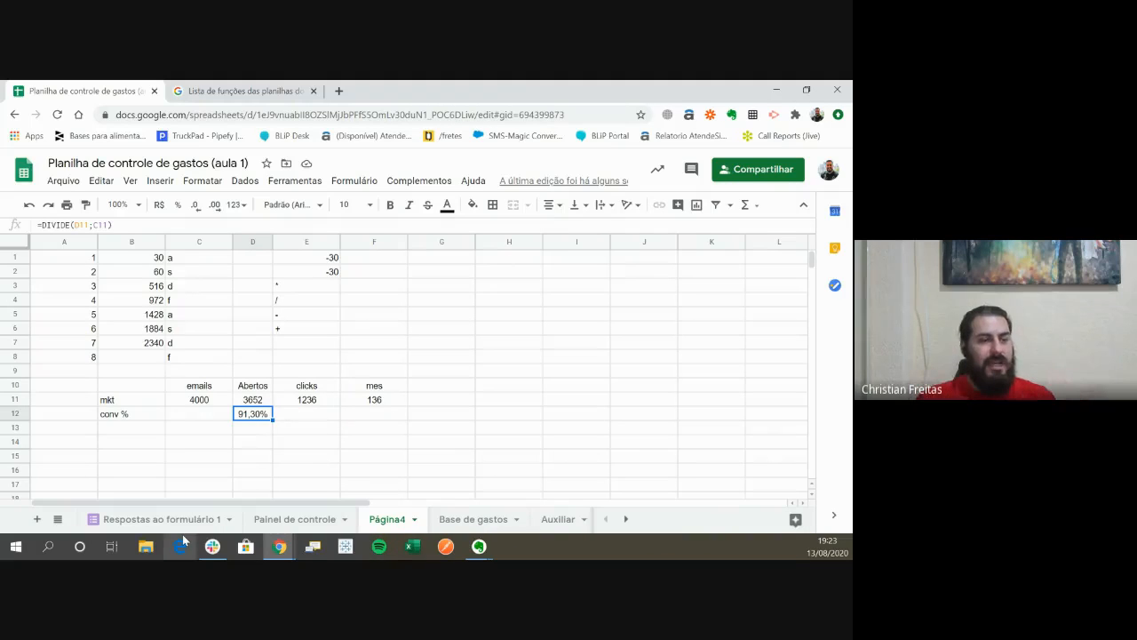
- Calculate the clicks conversion in E12 with the formula =E11/D11, using the slash operator
key(Right)
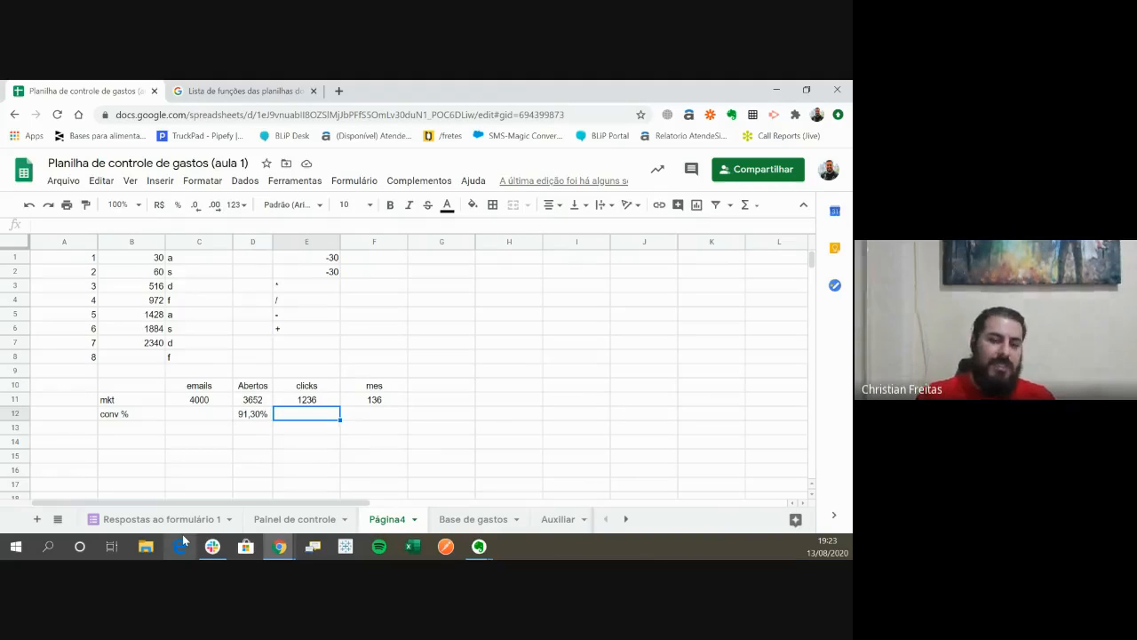
text(=)
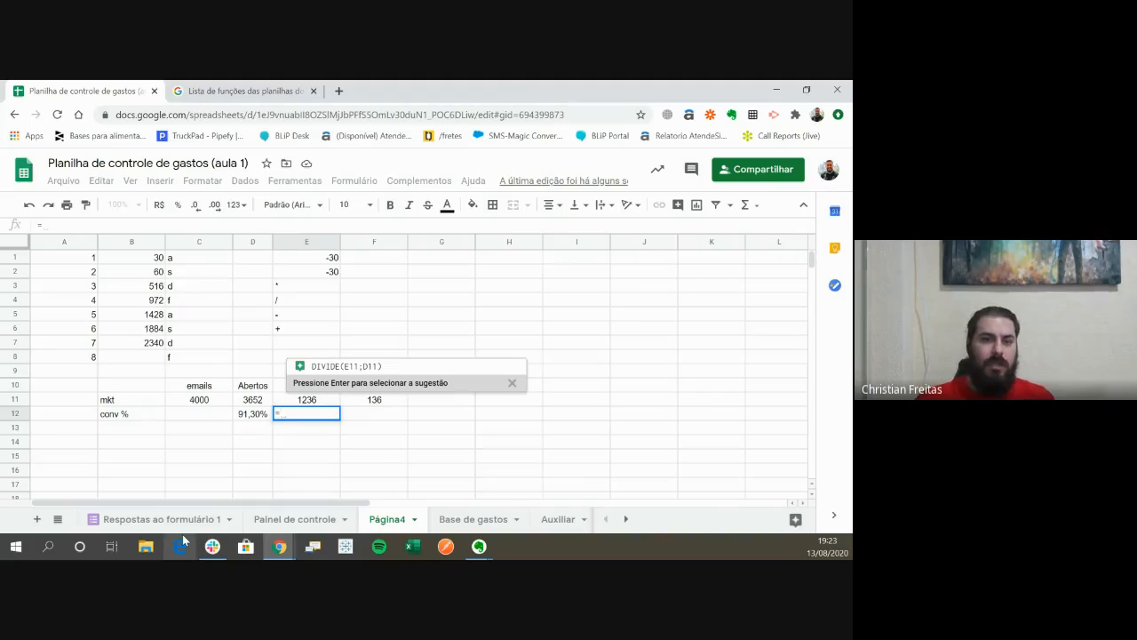
key(Up)
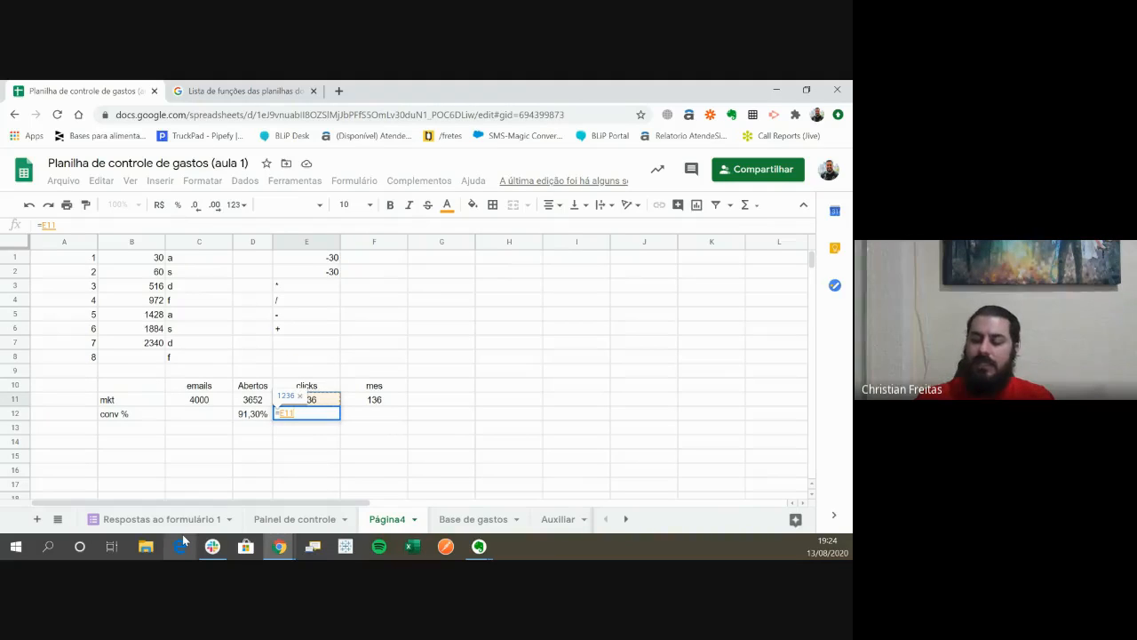
text(/)
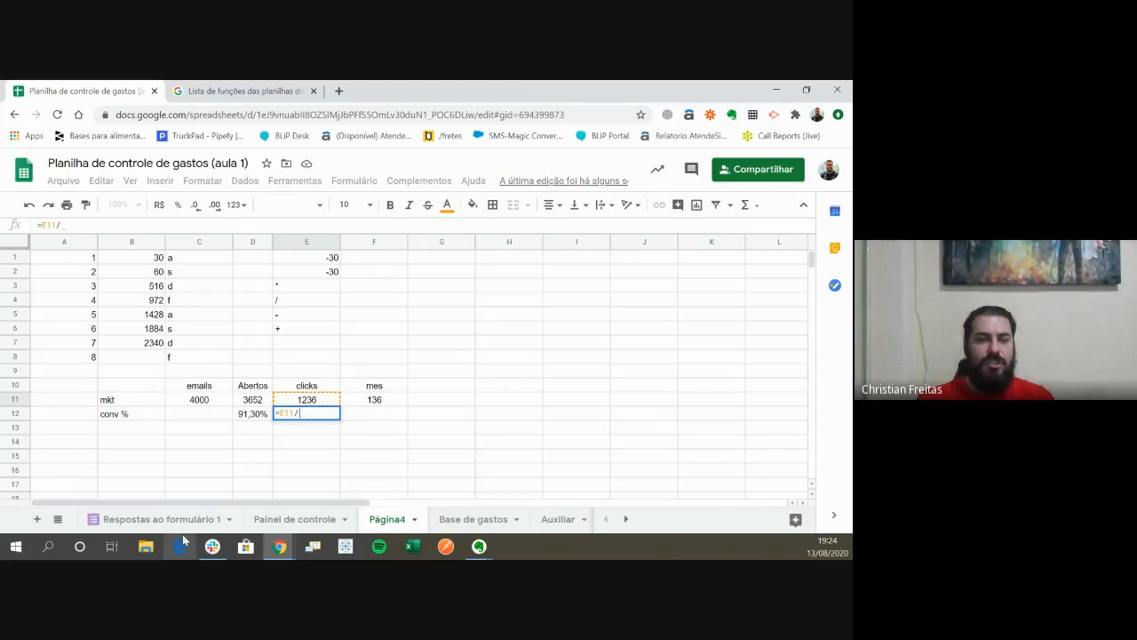
key(Left)
key(Up)
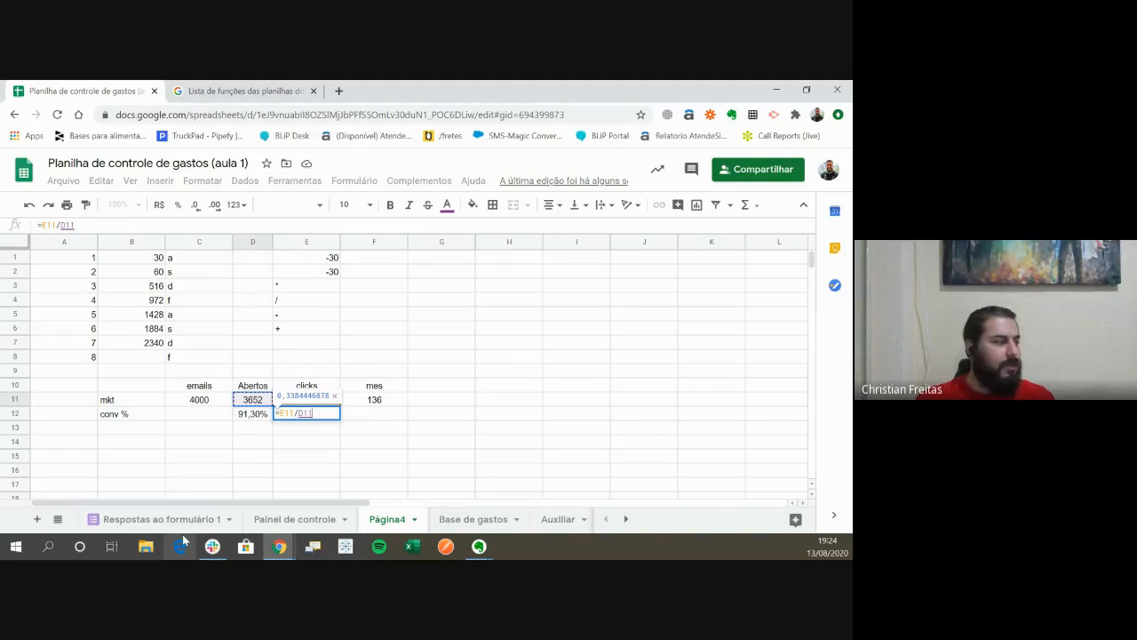
key(Return)
key(Up)
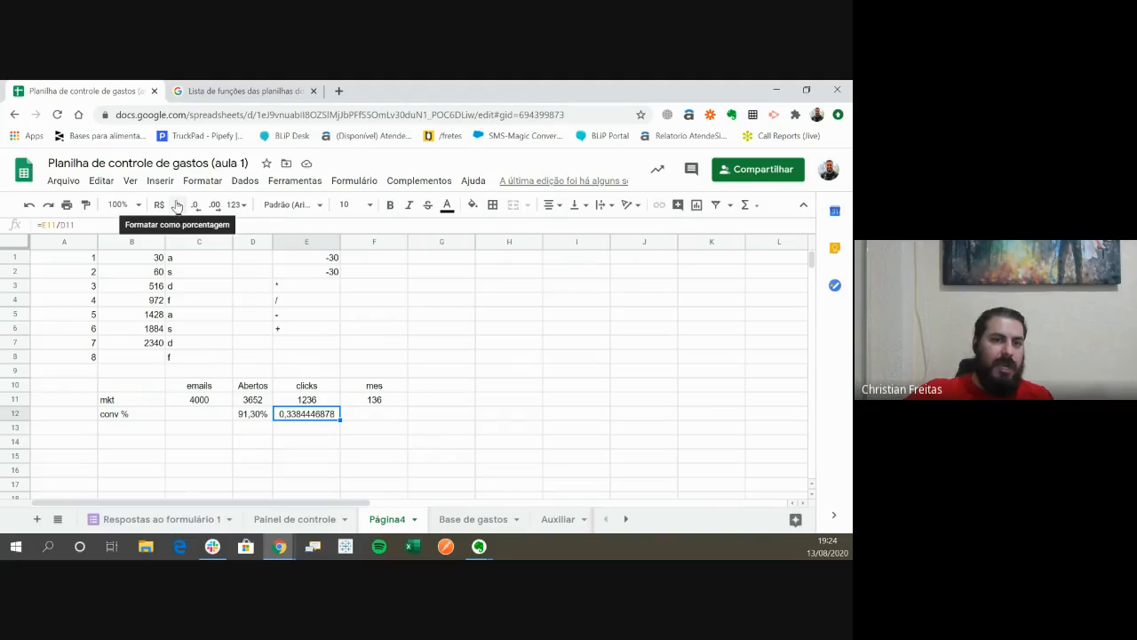
- Format the clicks conversion in E12 as a percentage
click(201, 182)
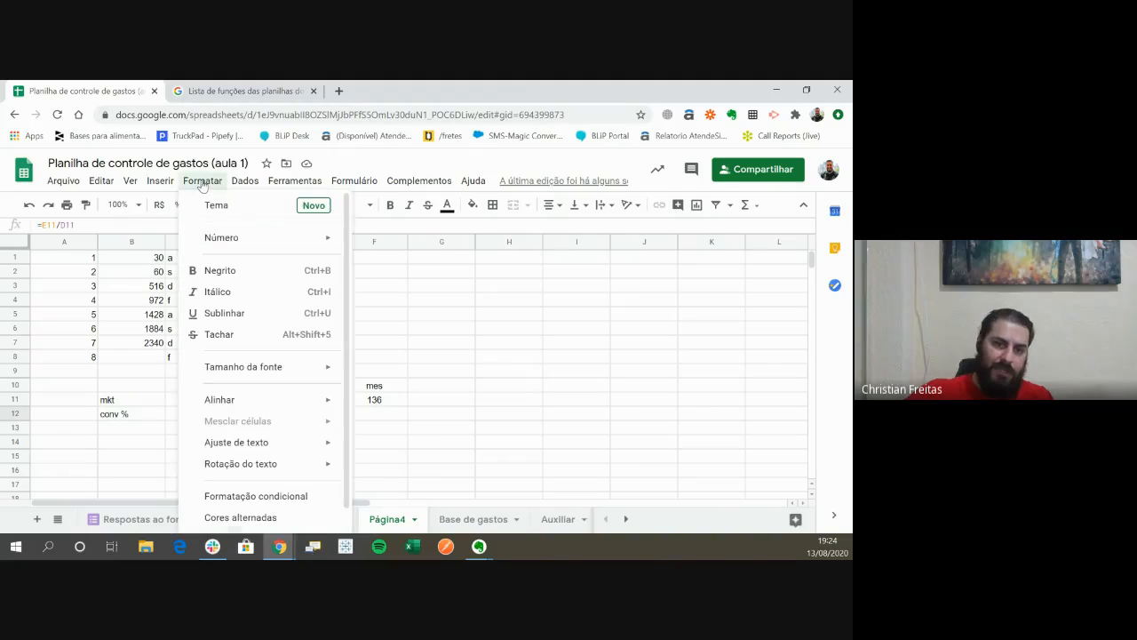
mouse_move(259, 244)
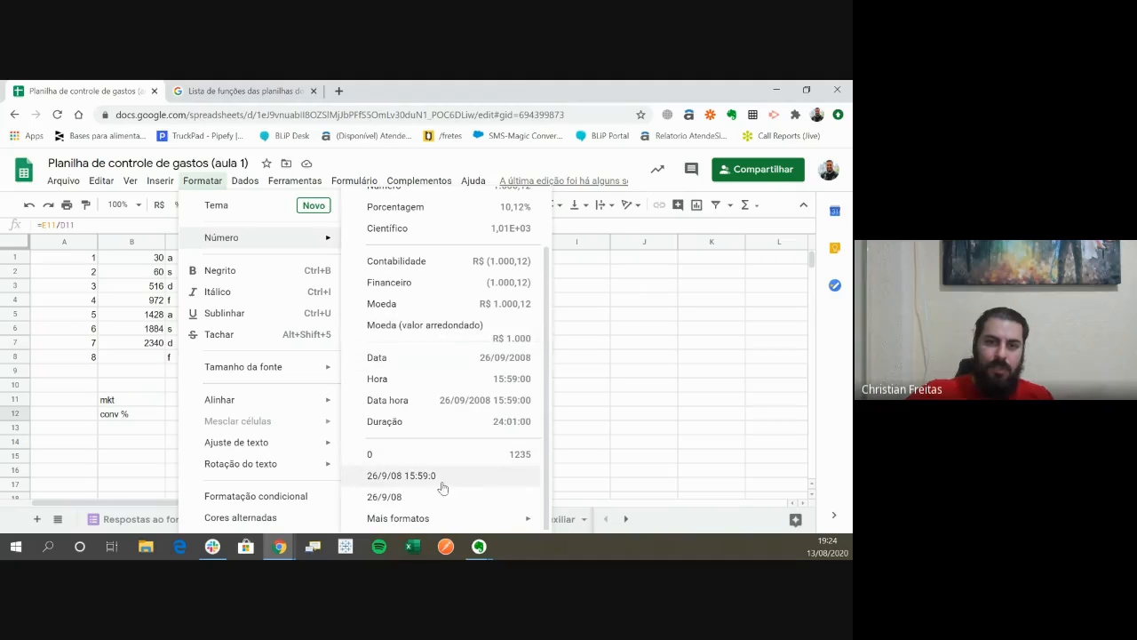
scroll(441, 307, up, 2)
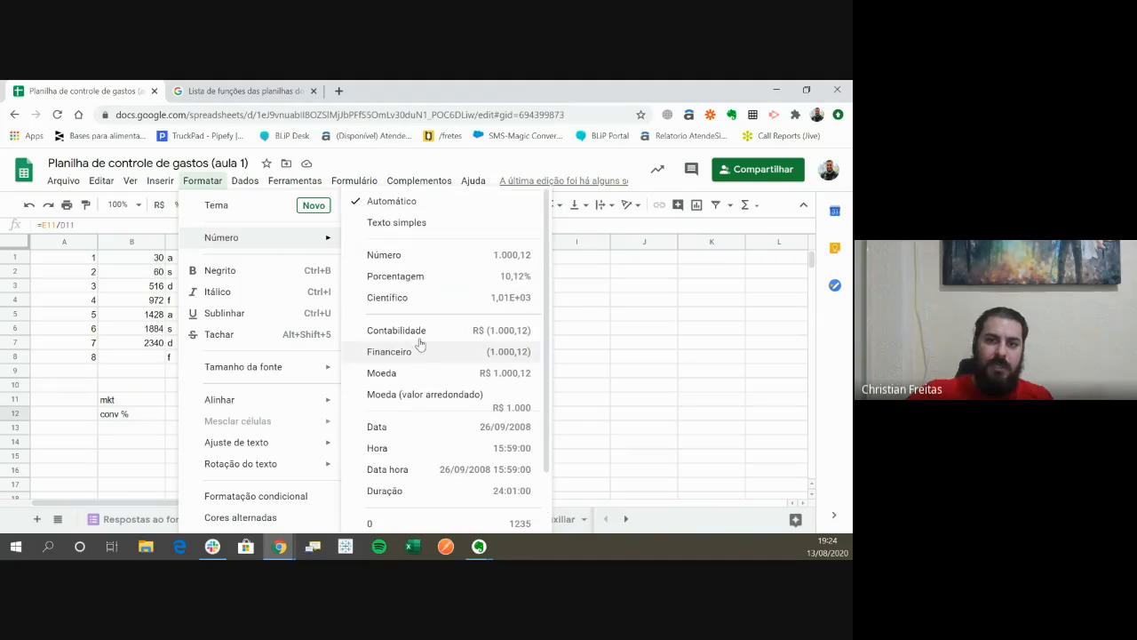
click(416, 280)
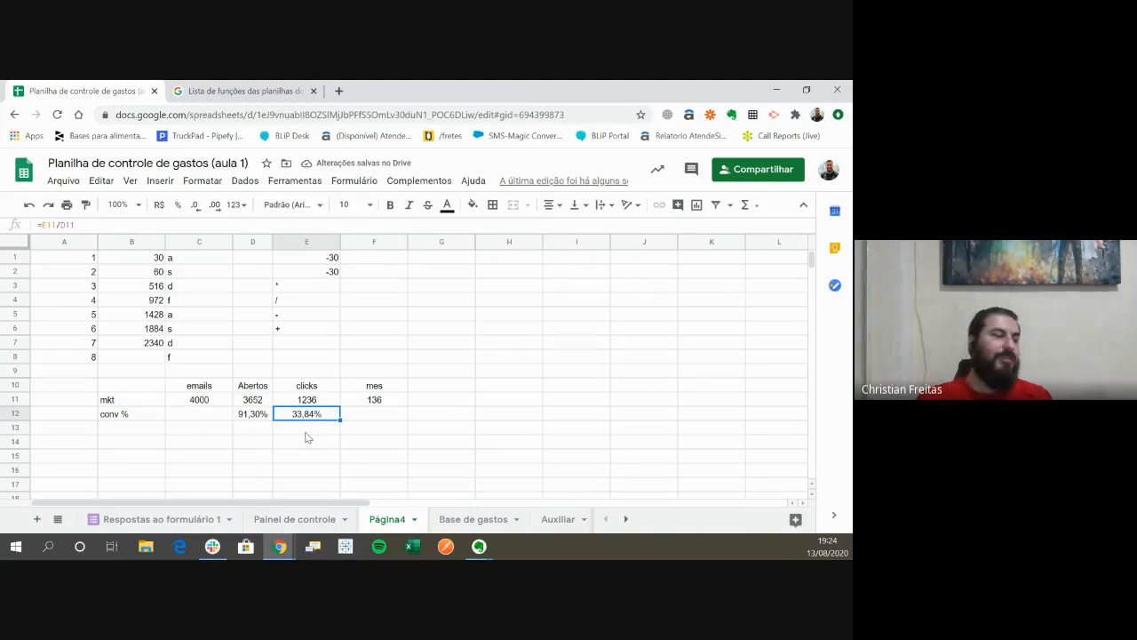
- Calculate the mes conversion in F12 with the formula =F11/E11 and format the result as a percentage
key(Right)
key(Left)
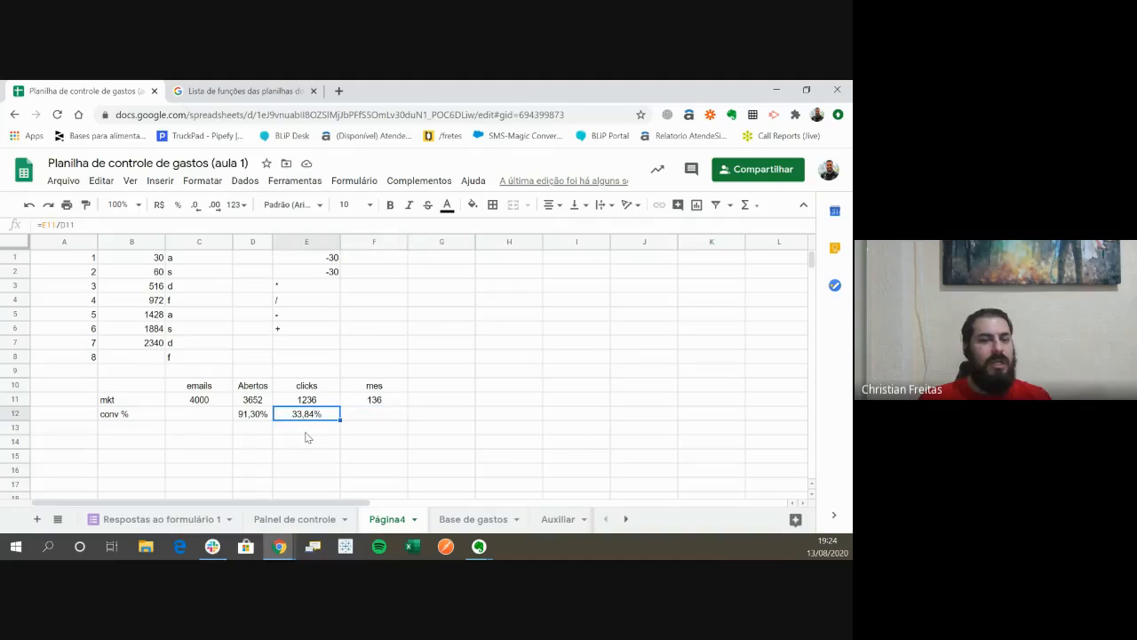
key(Right)
key(Left)
key(Right)
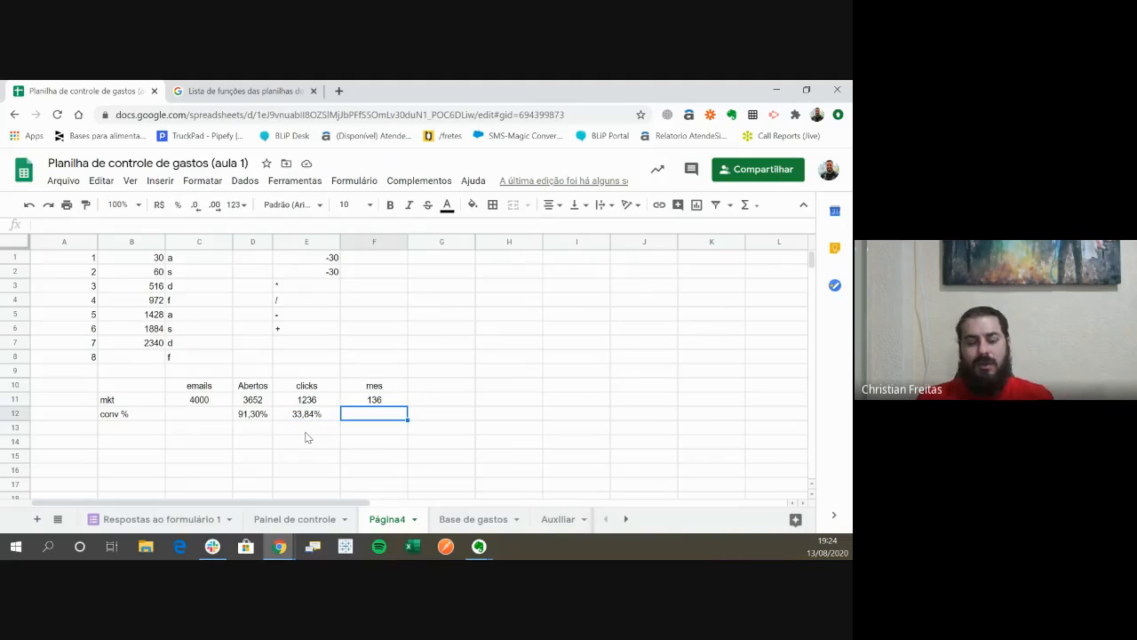
text(=)
key(Up)
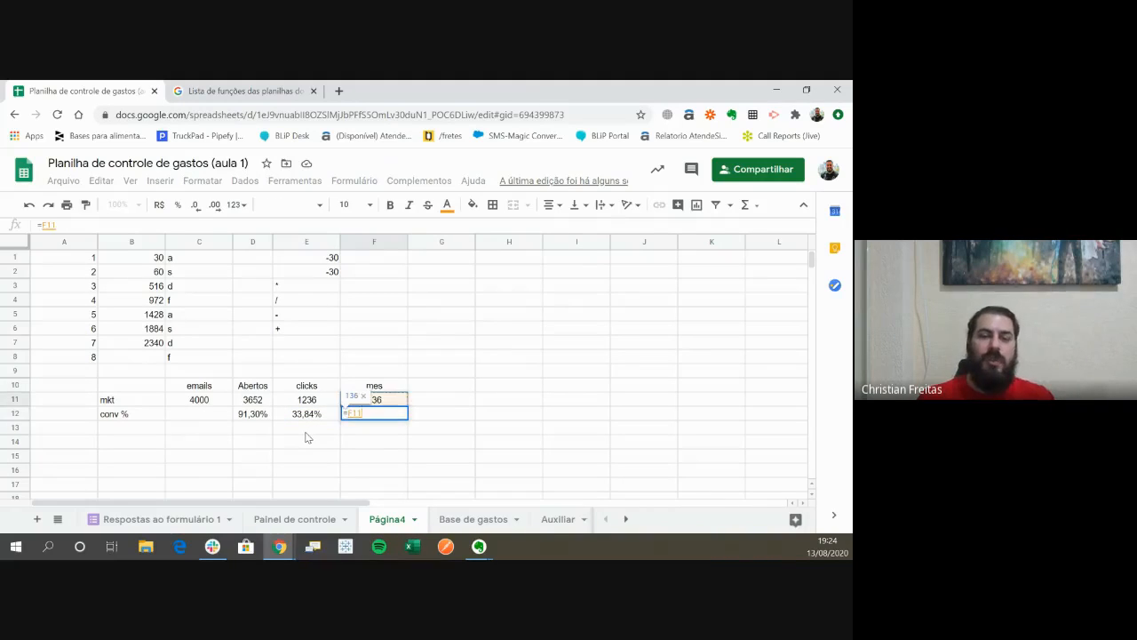
text(/)
key(Left)
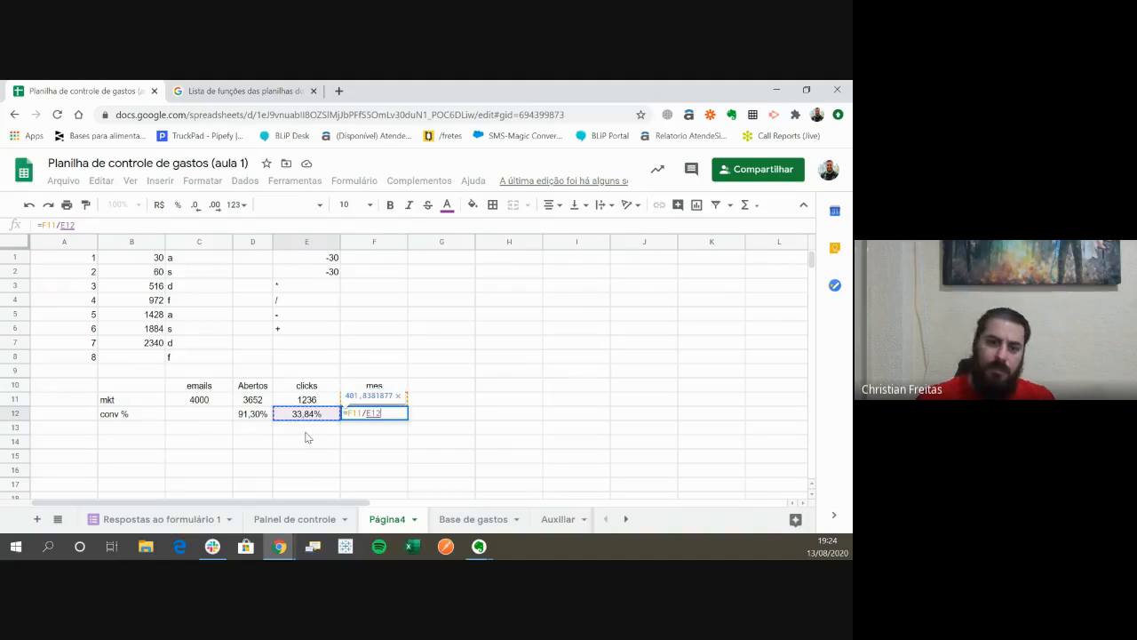
key(Up)
key(Return)
key(Up)
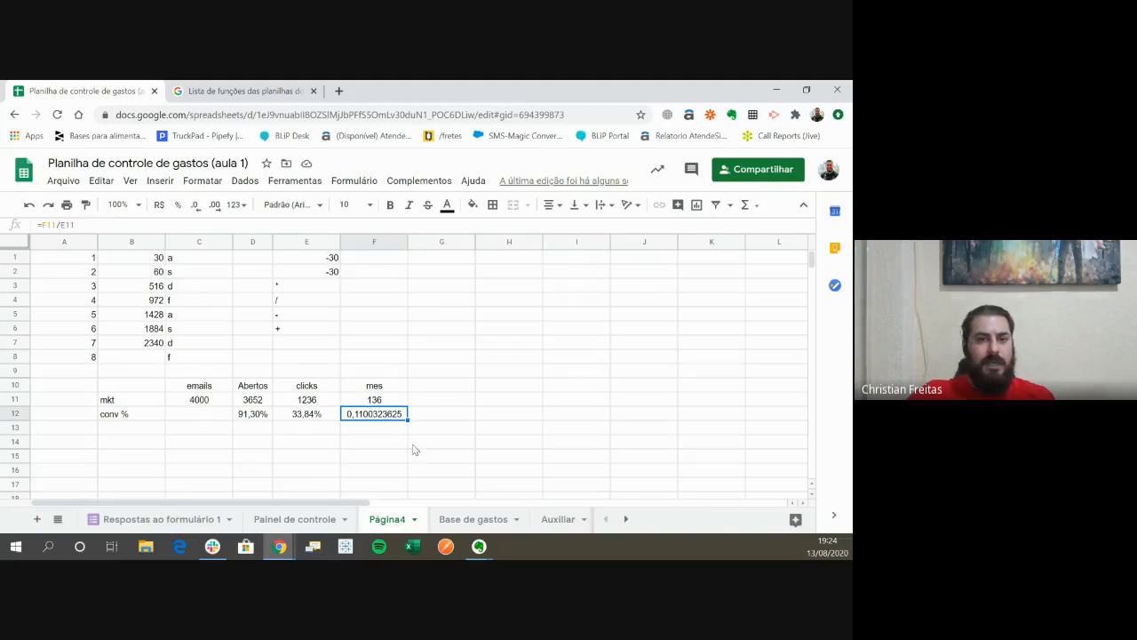
click(179, 206)
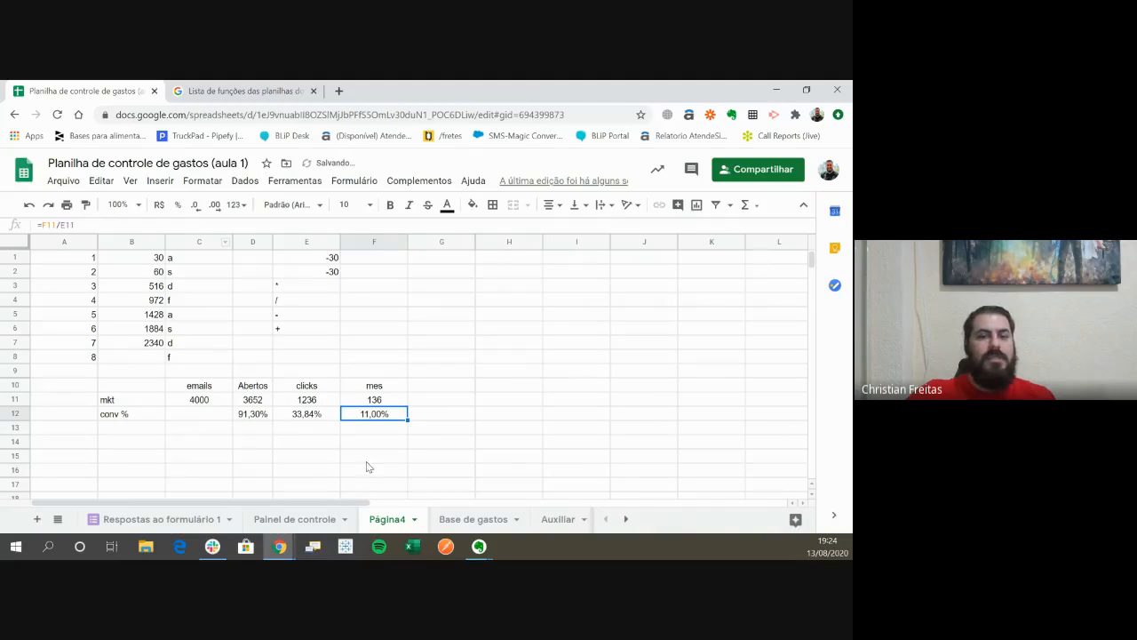
click(368, 430)
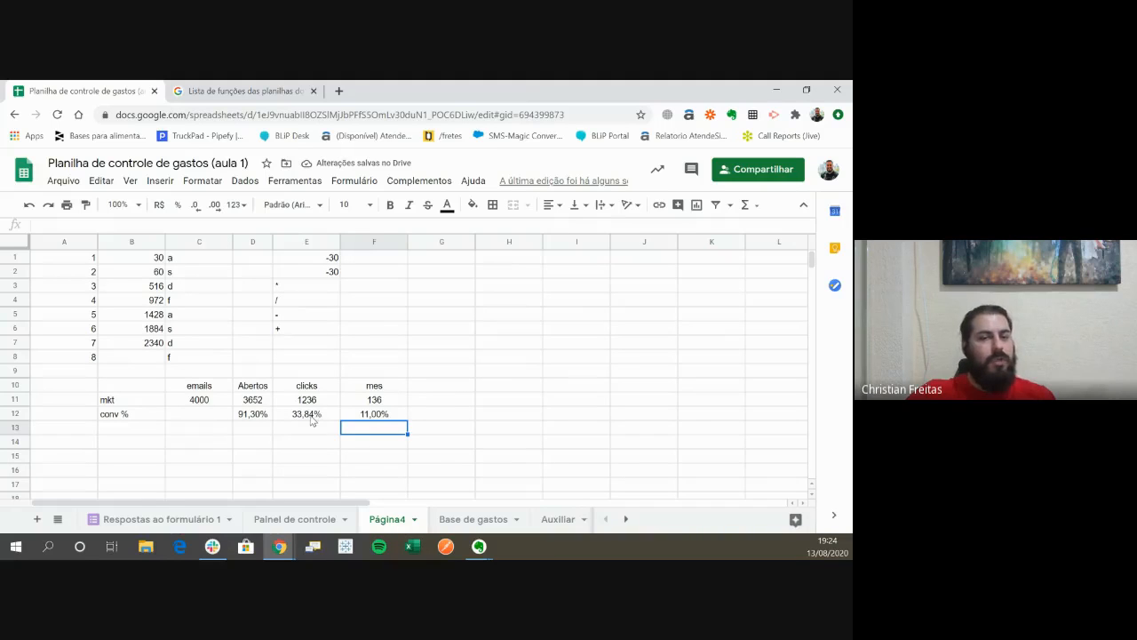
click(226, 420)
text(100)
key(Return)
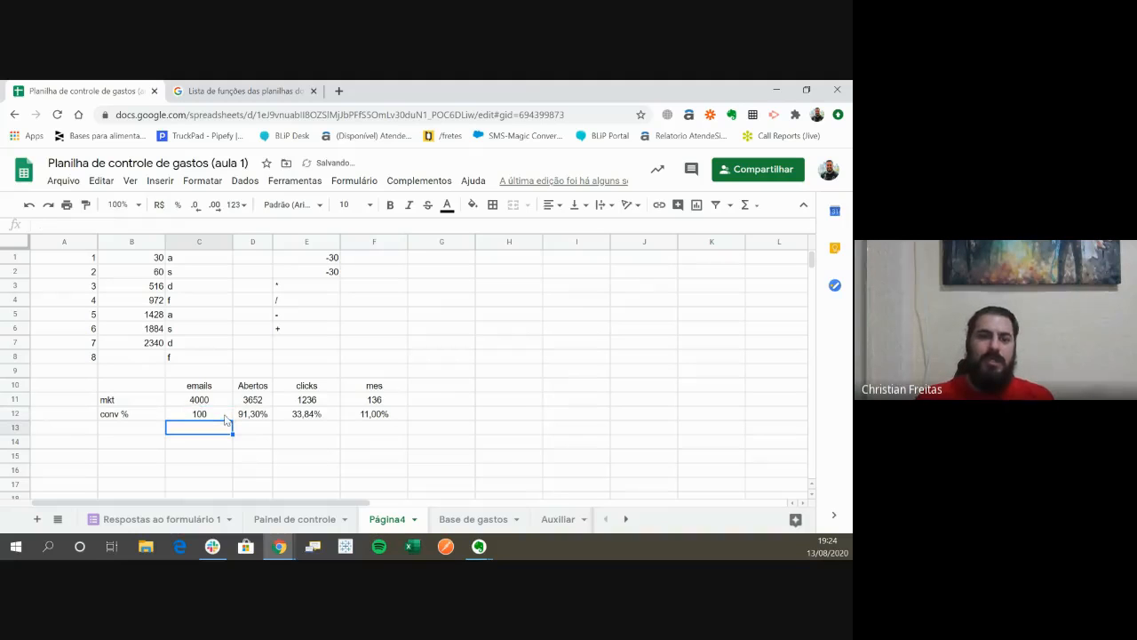
- Set the emails conversion in C12 to 1 and format it as a percentage
key(Up)
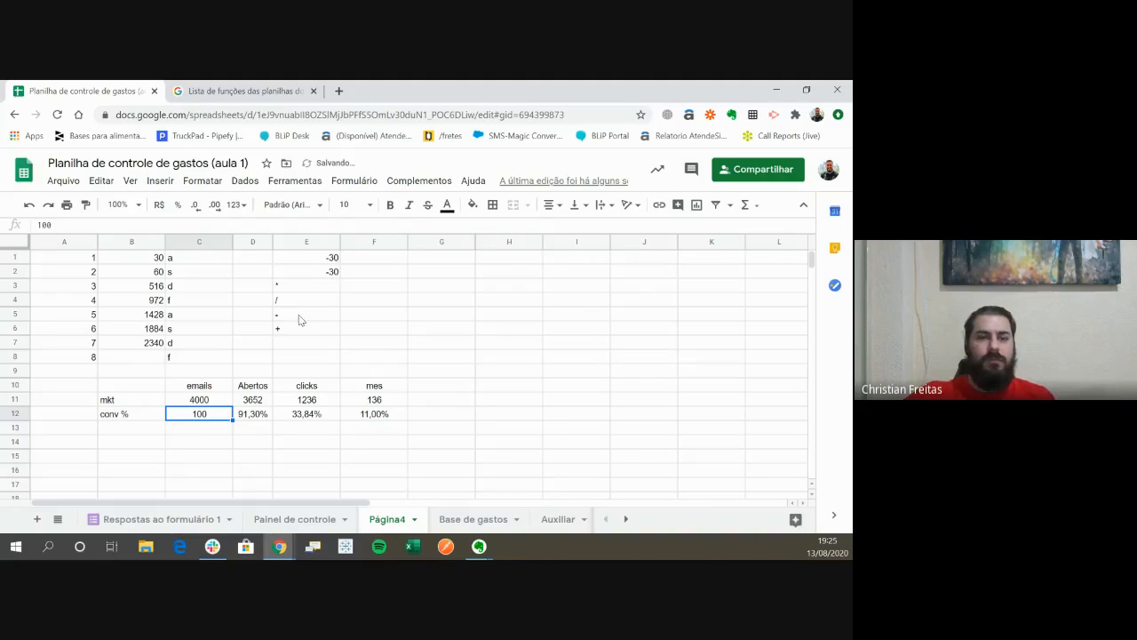
text(1)
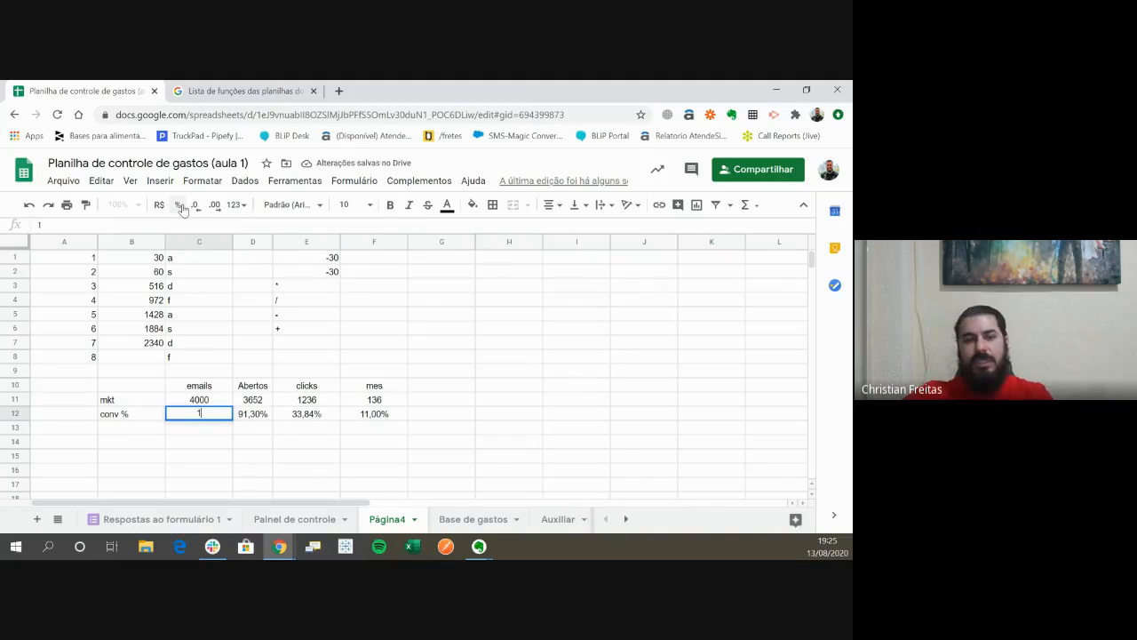
key(Return)
key(Up)
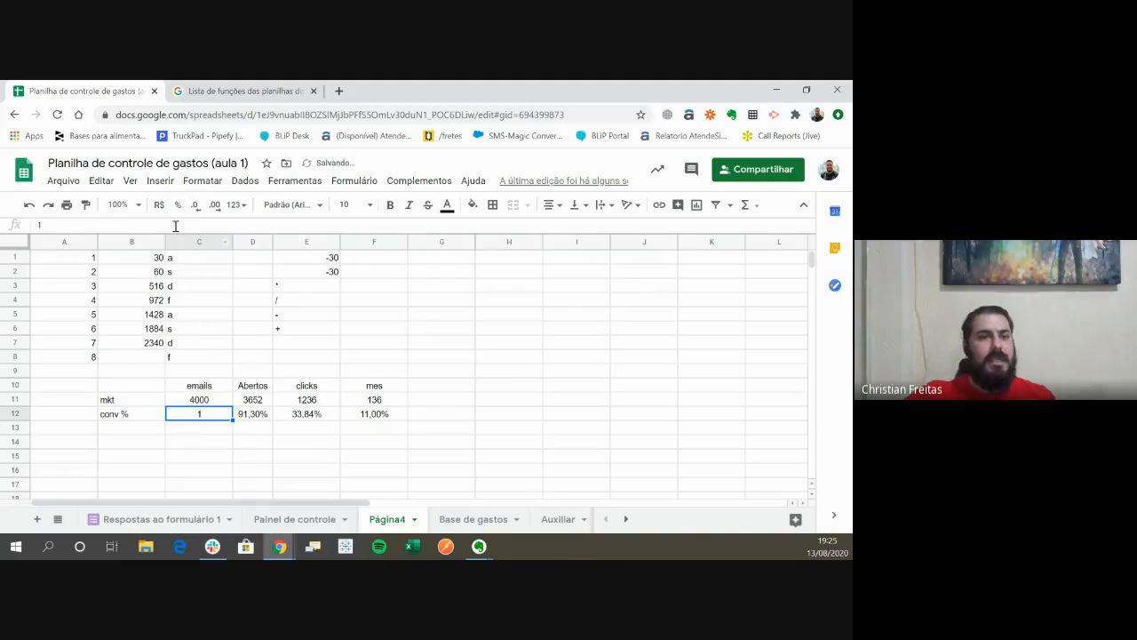
click(179, 206)
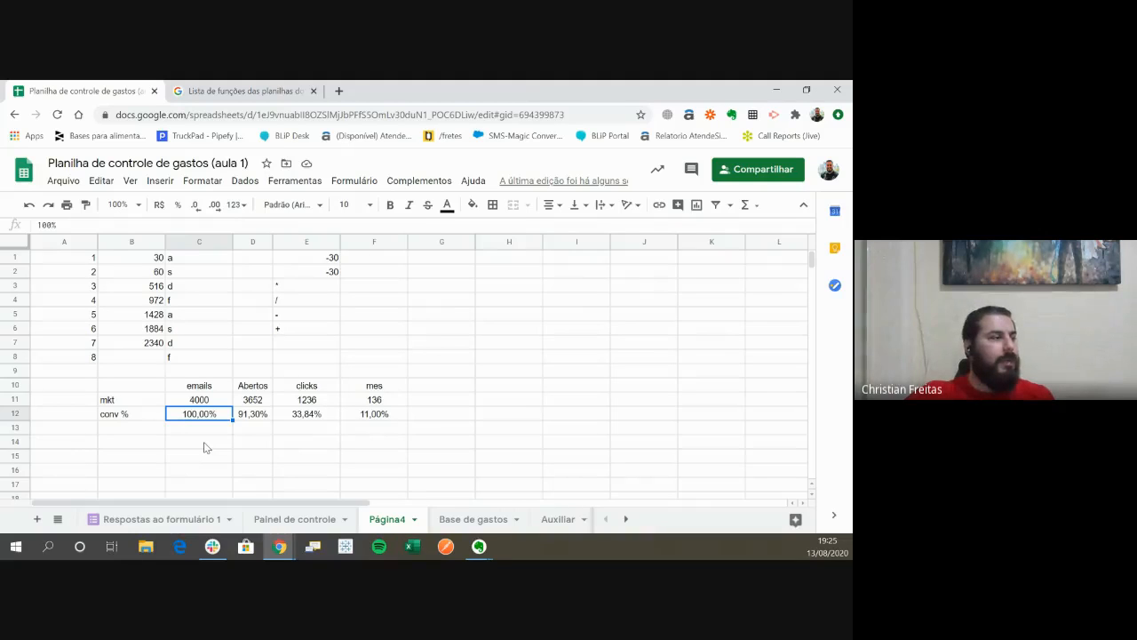
- Insert a chart based on the marketing funnel table in B10:F12
drag(130, 386, 378, 415)
click(159, 181)
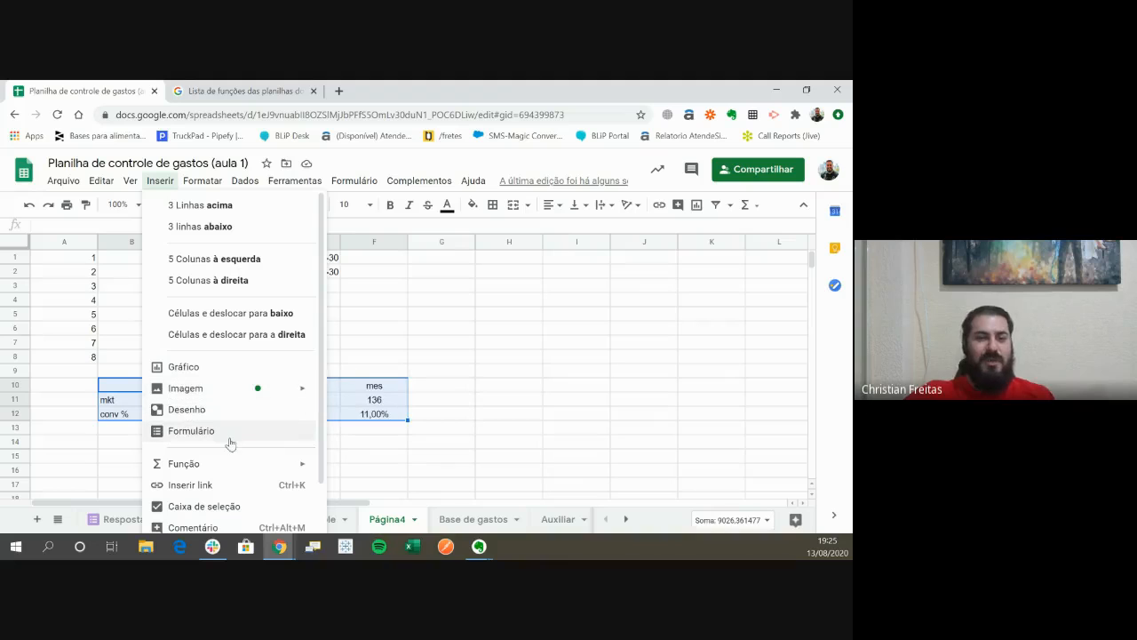
click(209, 367)
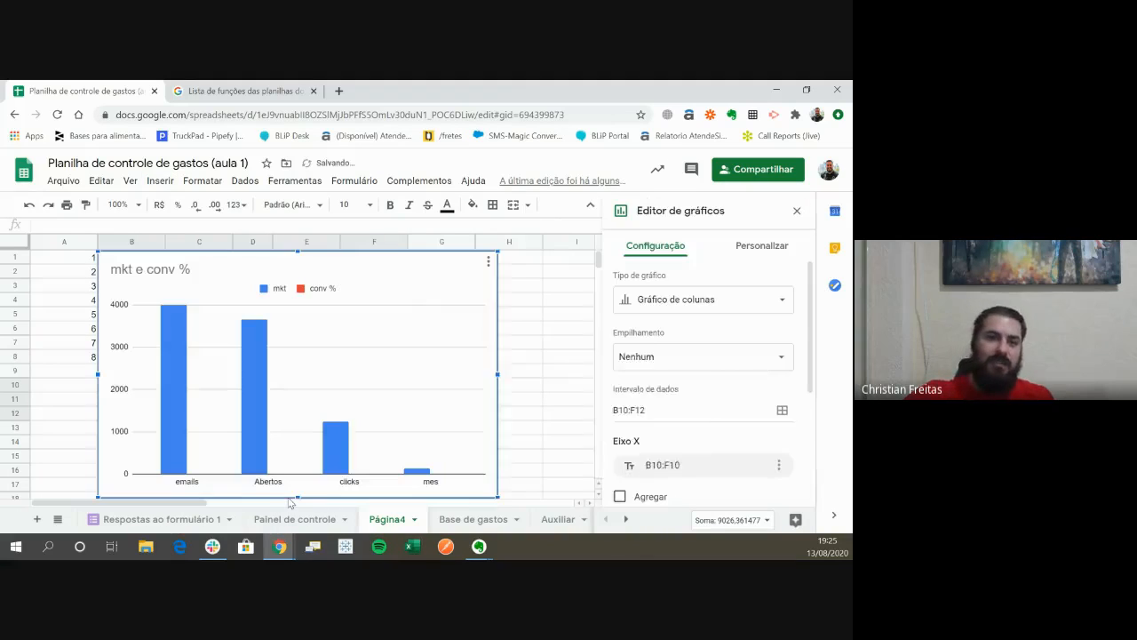
scroll(330, 381, down, 3)
scroll(331, 380, up, 3)
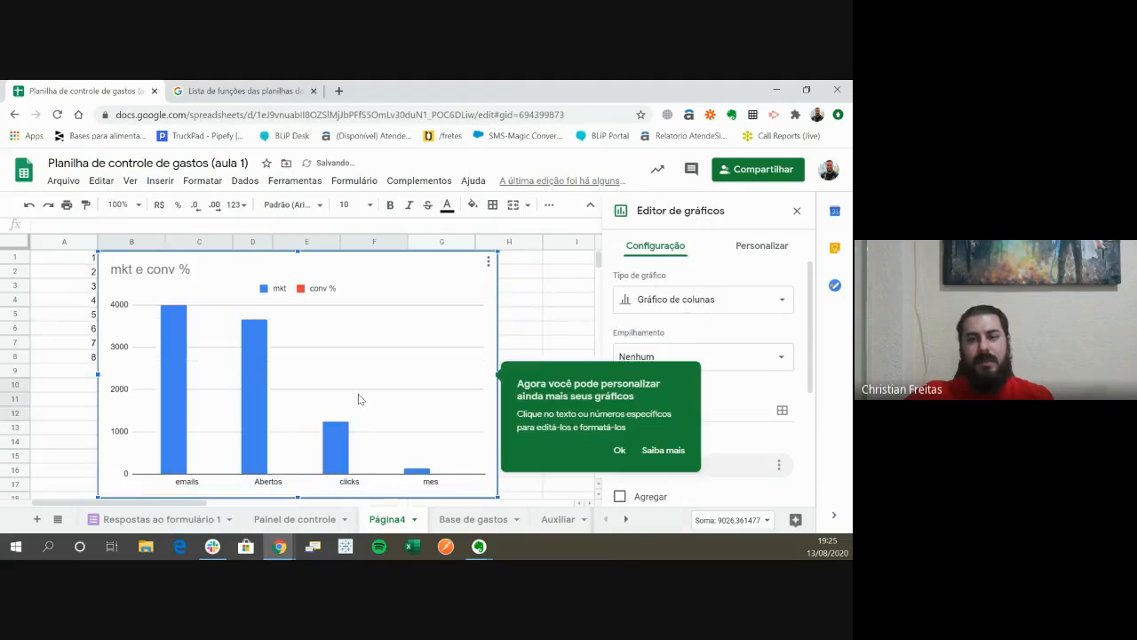
scroll(409, 347, down, 3)
scroll(409, 346, up, 3)
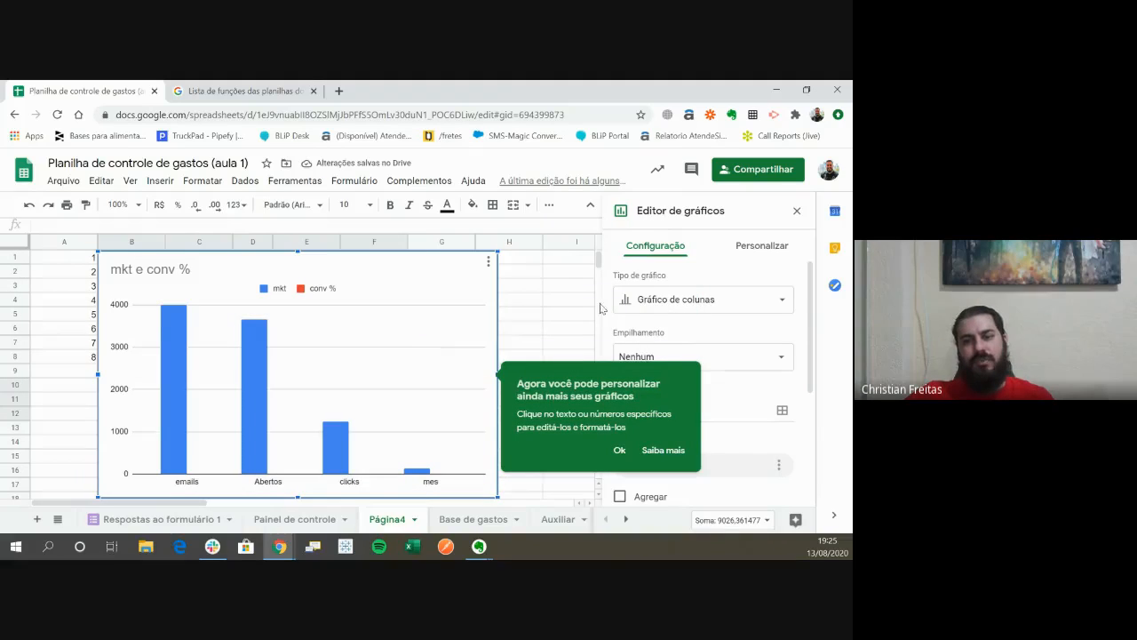
- Look through the available chart types for the funnel chart and keep the suggested column chart
click(706, 302)
scroll(734, 426, down, 5)
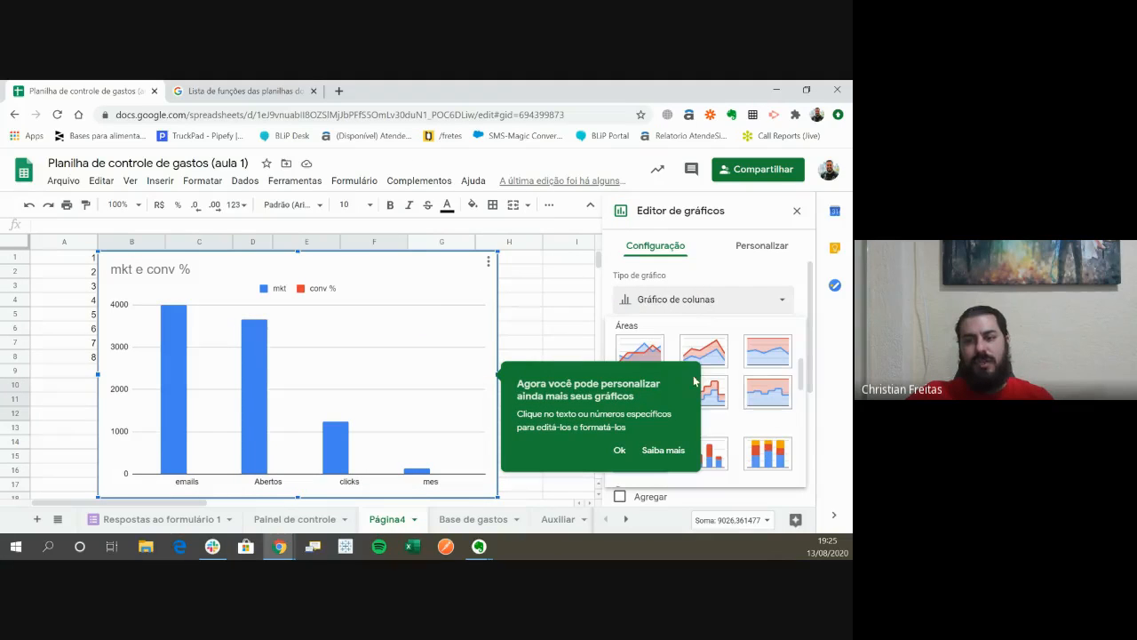
click(619, 451)
click(724, 299)
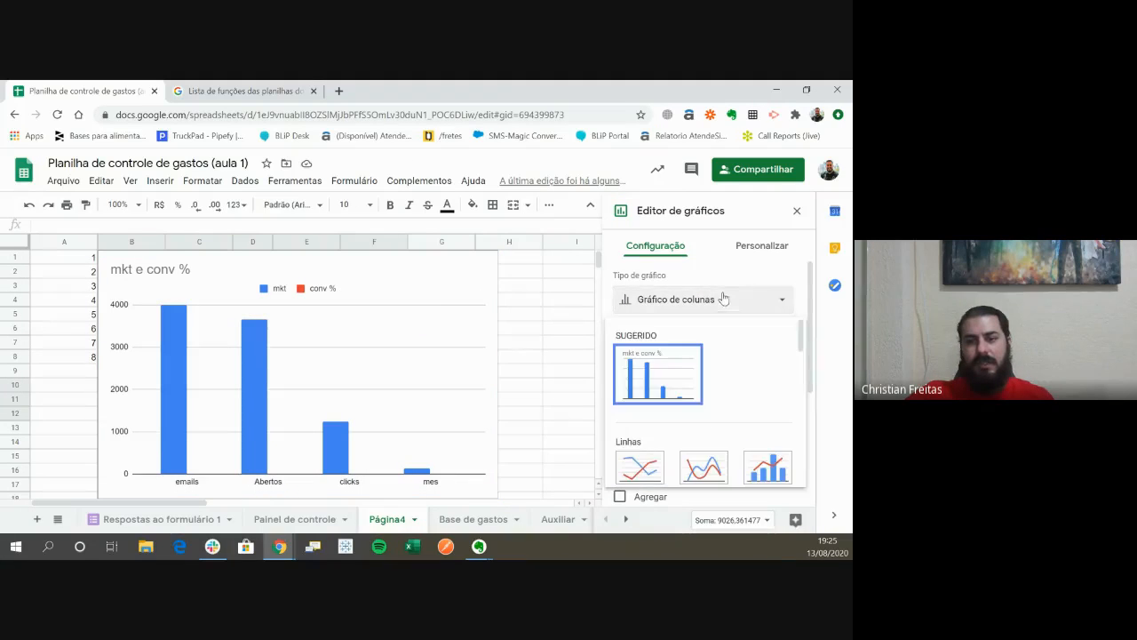
scroll(718, 400, down, 10)
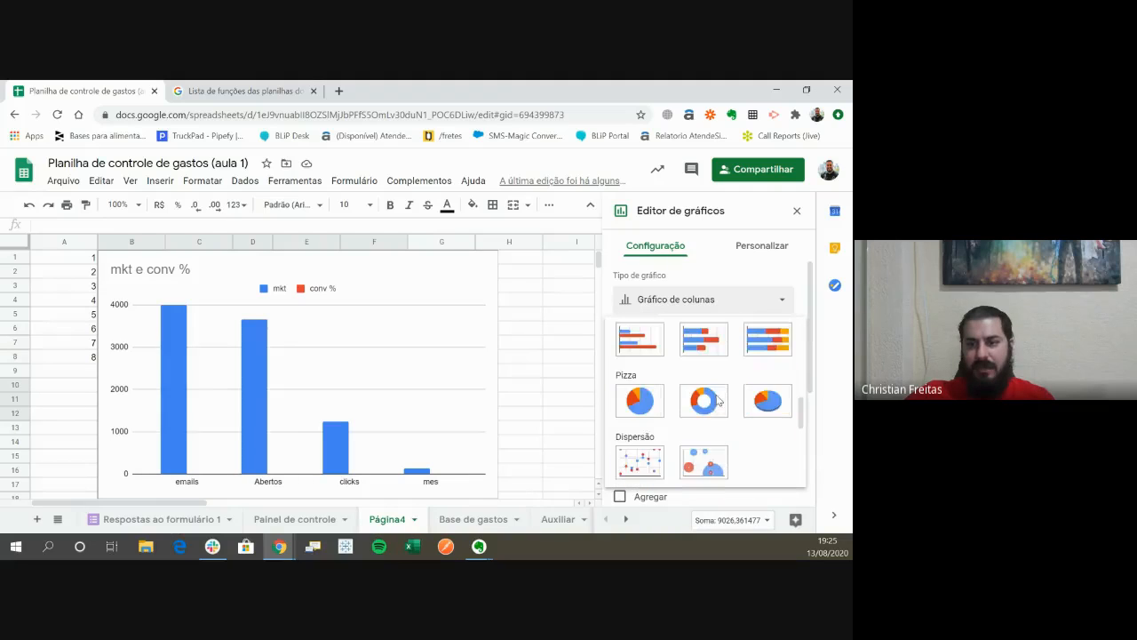
scroll(724, 425, down, 5)
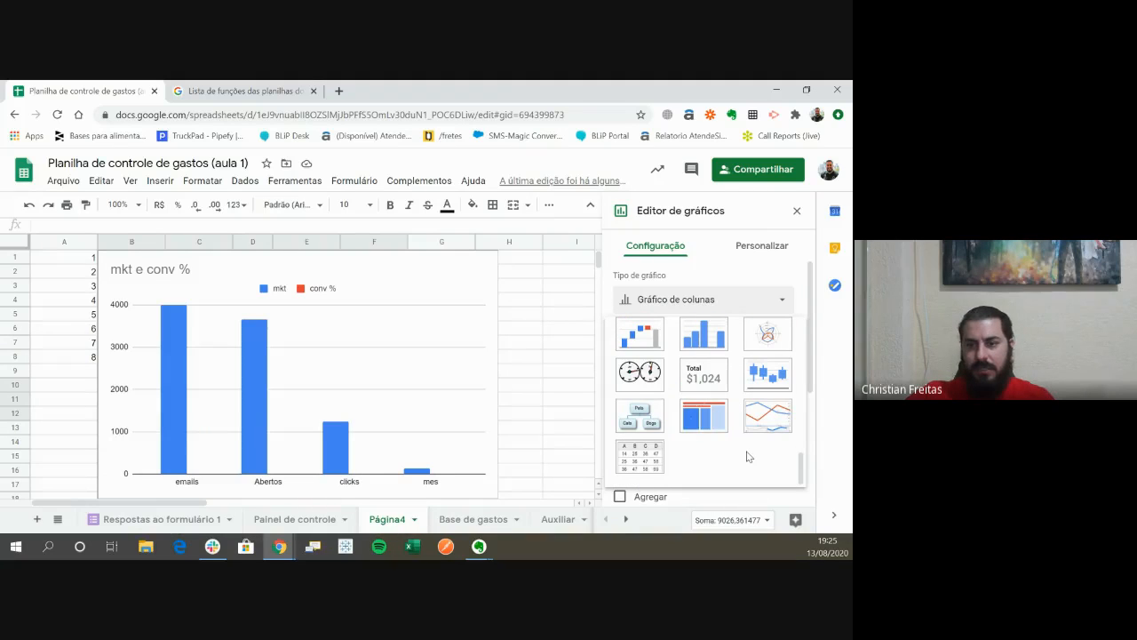
scroll(745, 462, up, 6)
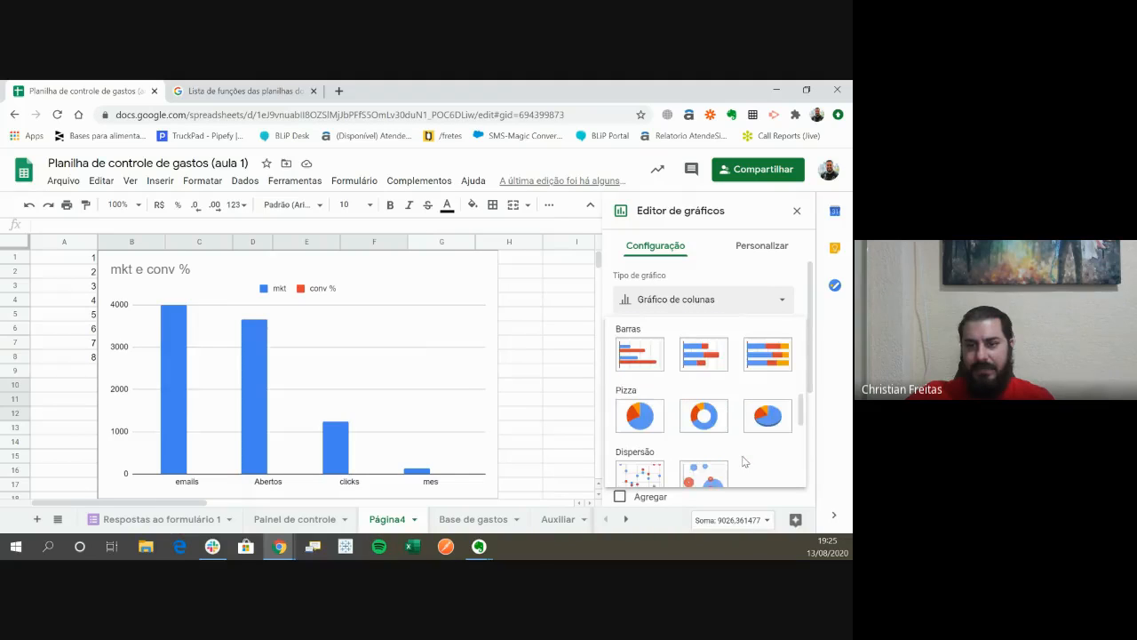
scroll(738, 462, up, 3)
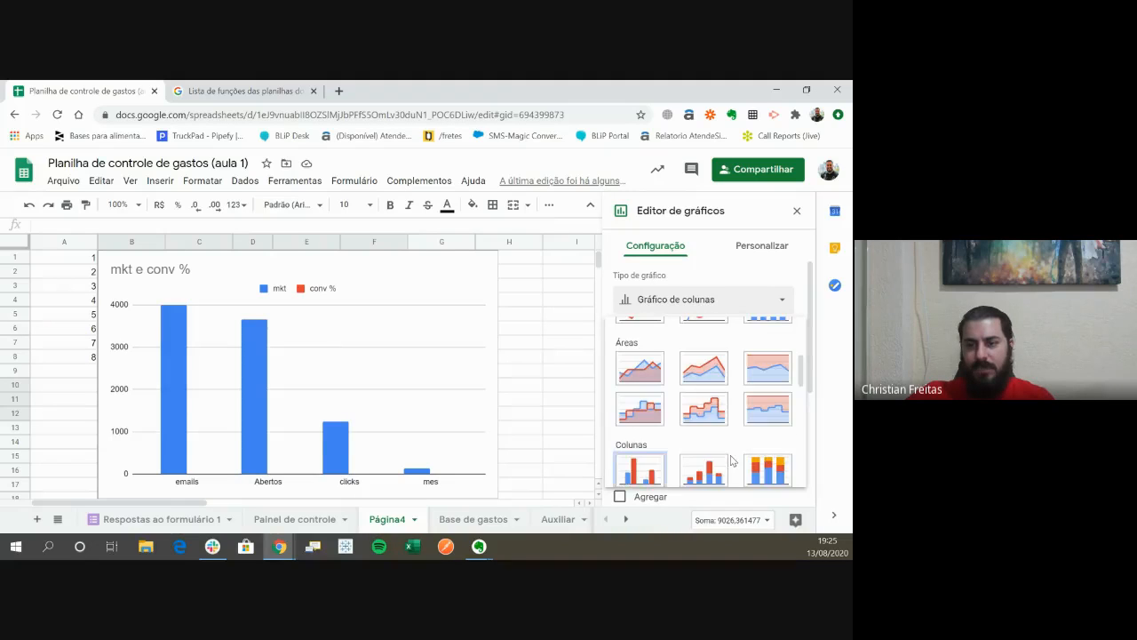
scroll(718, 466, up, 1)
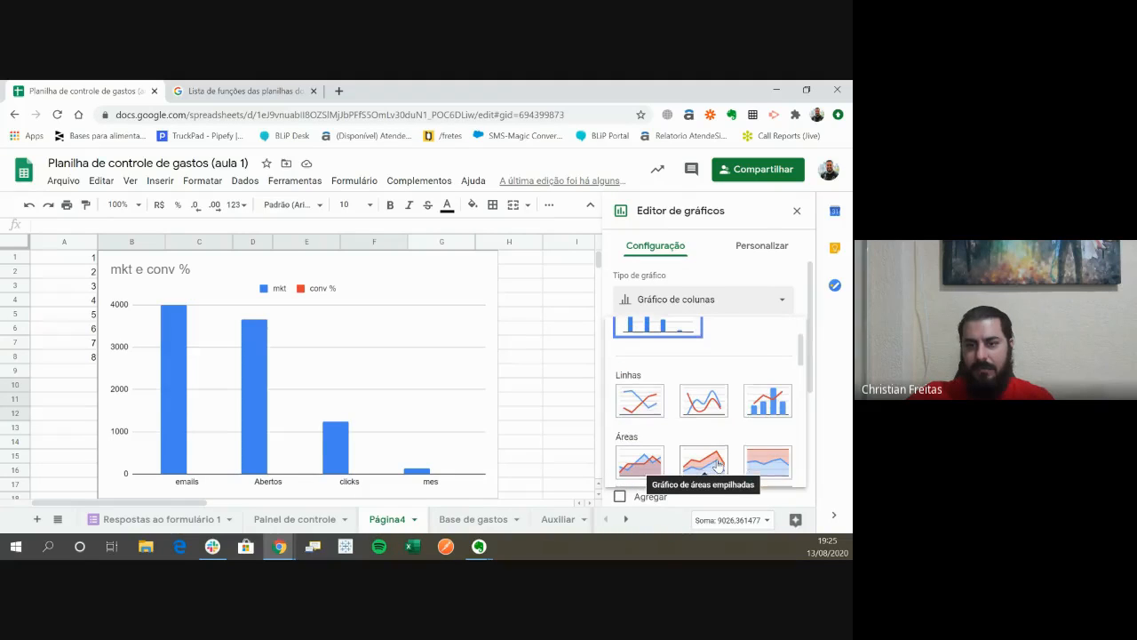
scroll(718, 466, up, 2)
scroll(718, 421, down, 1)
scroll(718, 421, up, 1)
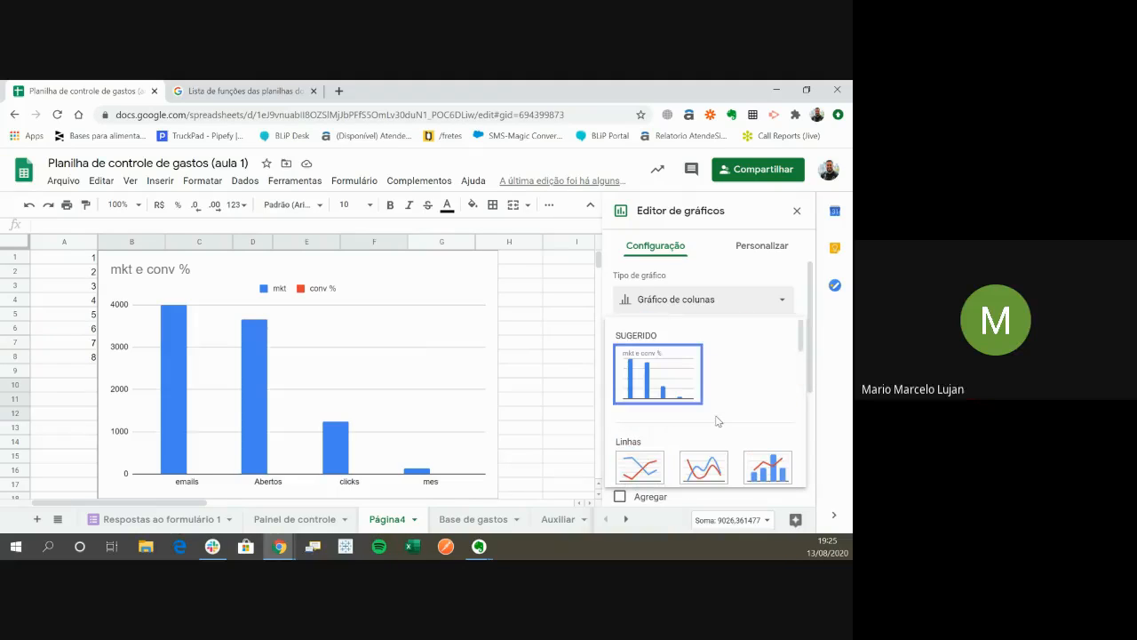
click(675, 370)
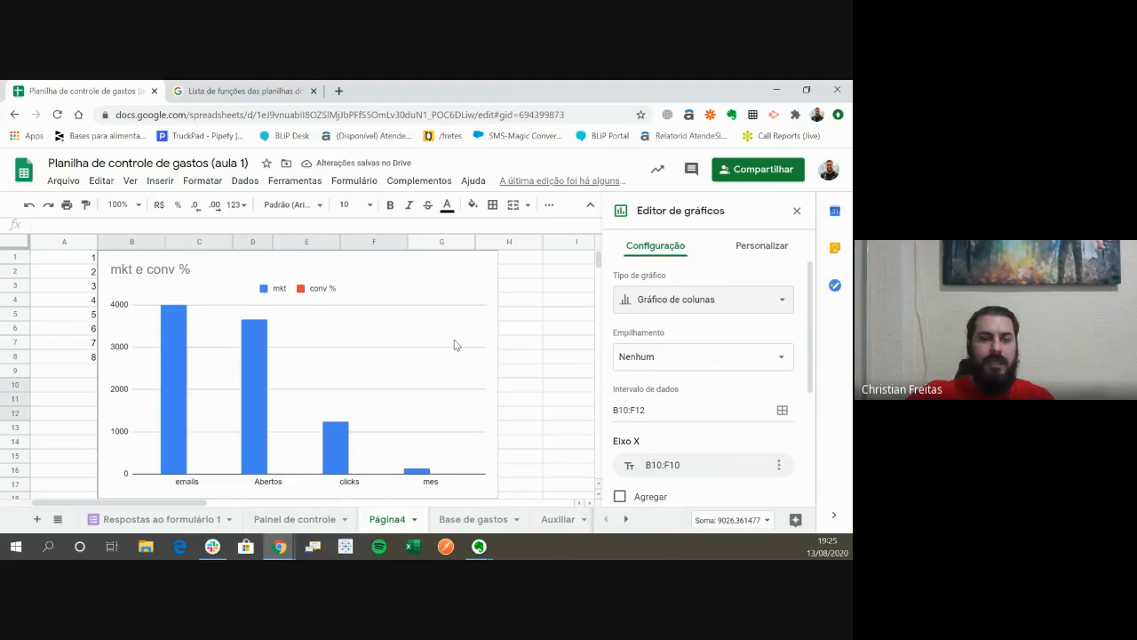
- Look through the column chart's options and its customization settings for style, titles, series and axes
click(462, 317)
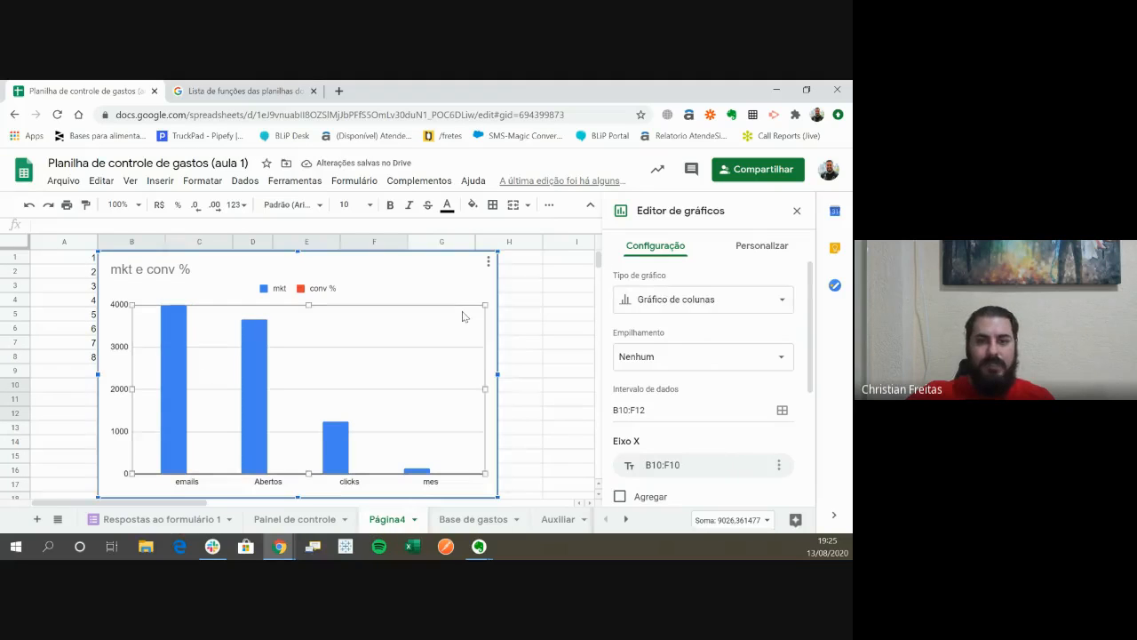
click(488, 261)
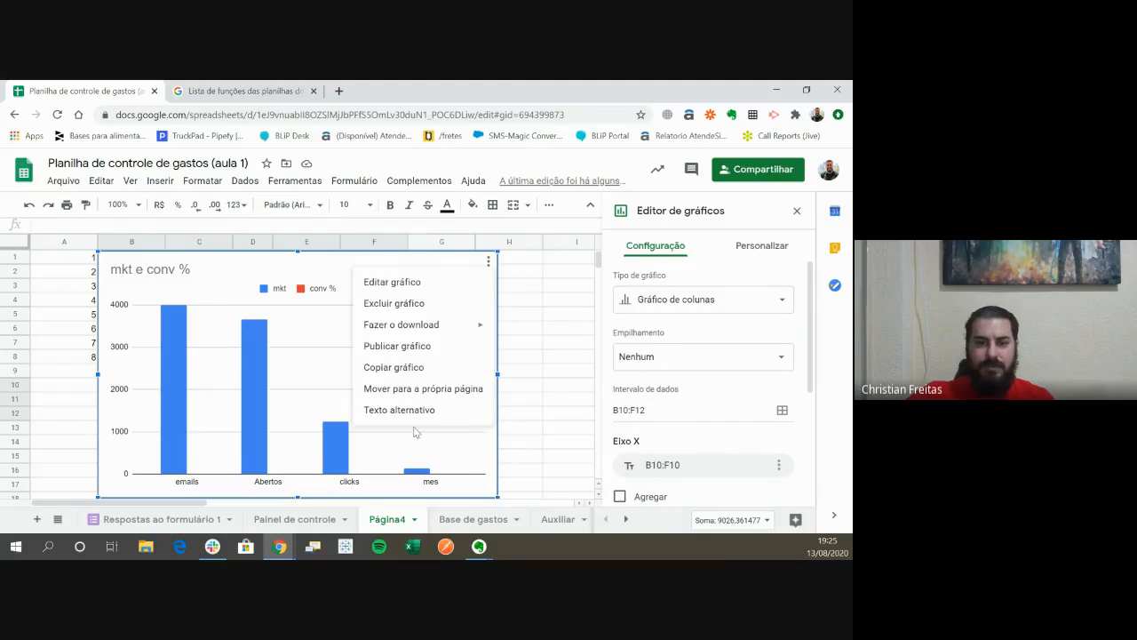
click(755, 249)
click(662, 279)
scroll(717, 355, down, 3)
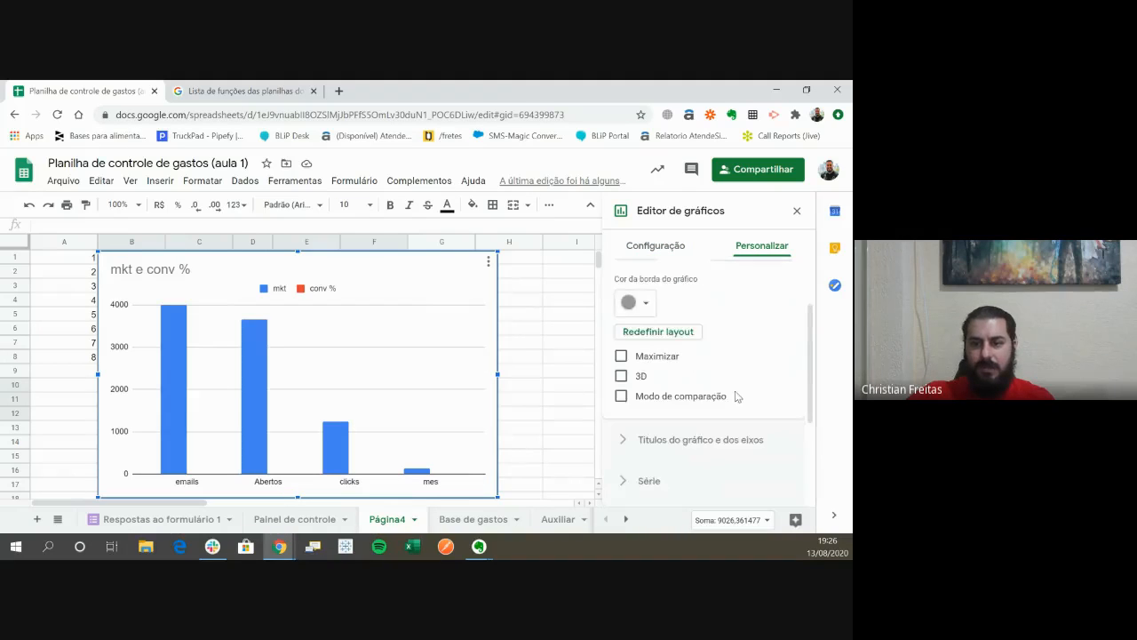
click(716, 349)
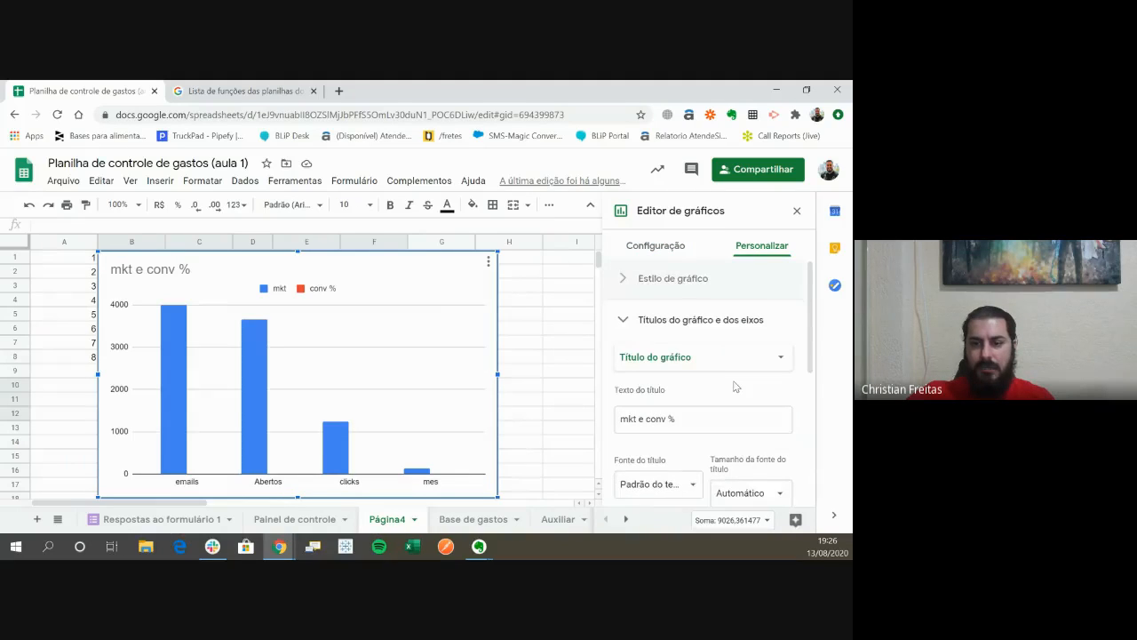
scroll(693, 400, down, 2)
click(650, 416)
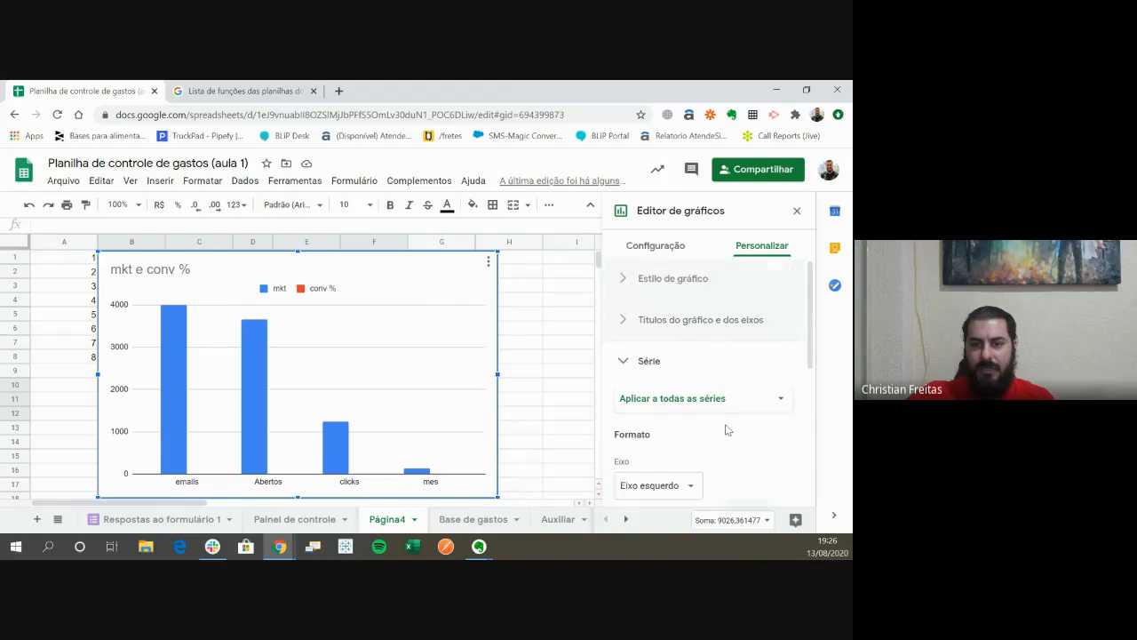
scroll(725, 327, down, 1)
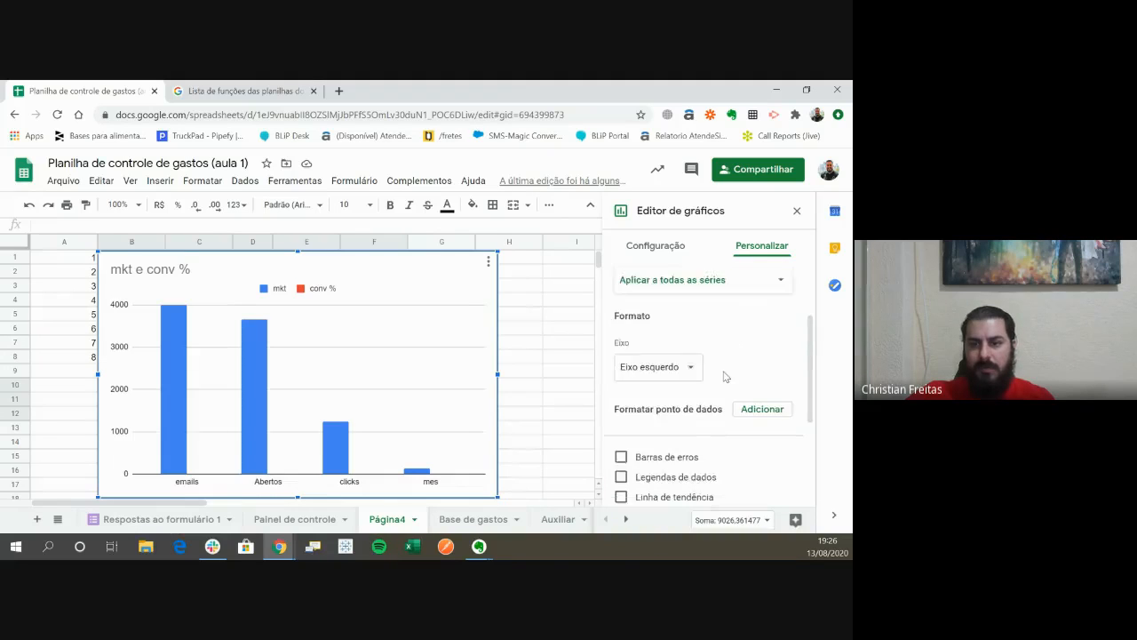
right_click(342, 455)
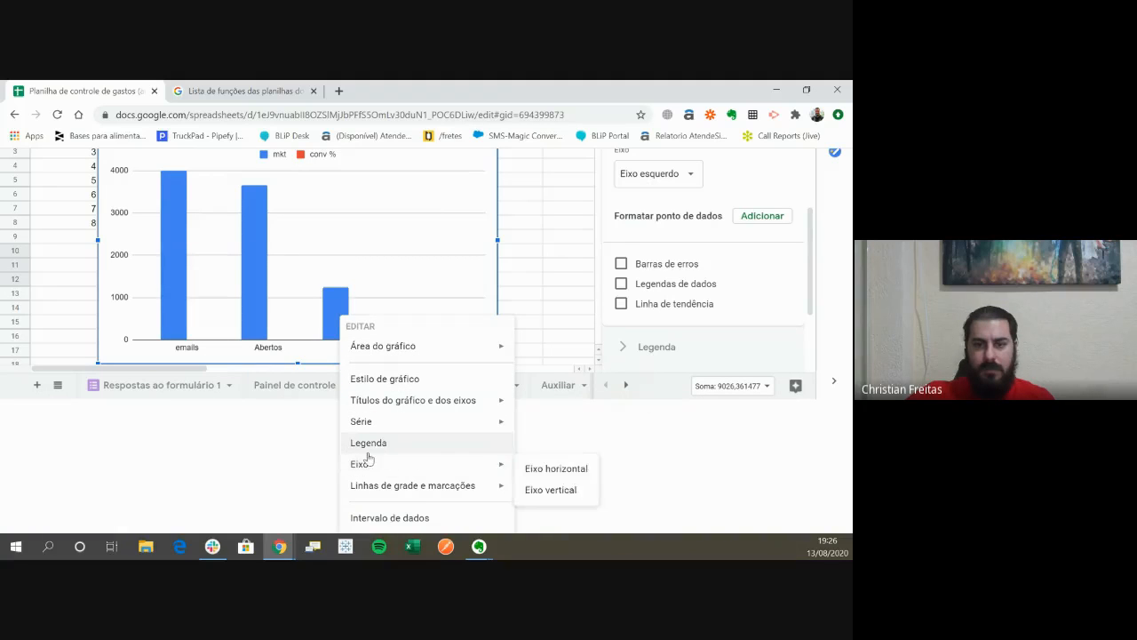
mouse_move(405, 502)
click(548, 218)
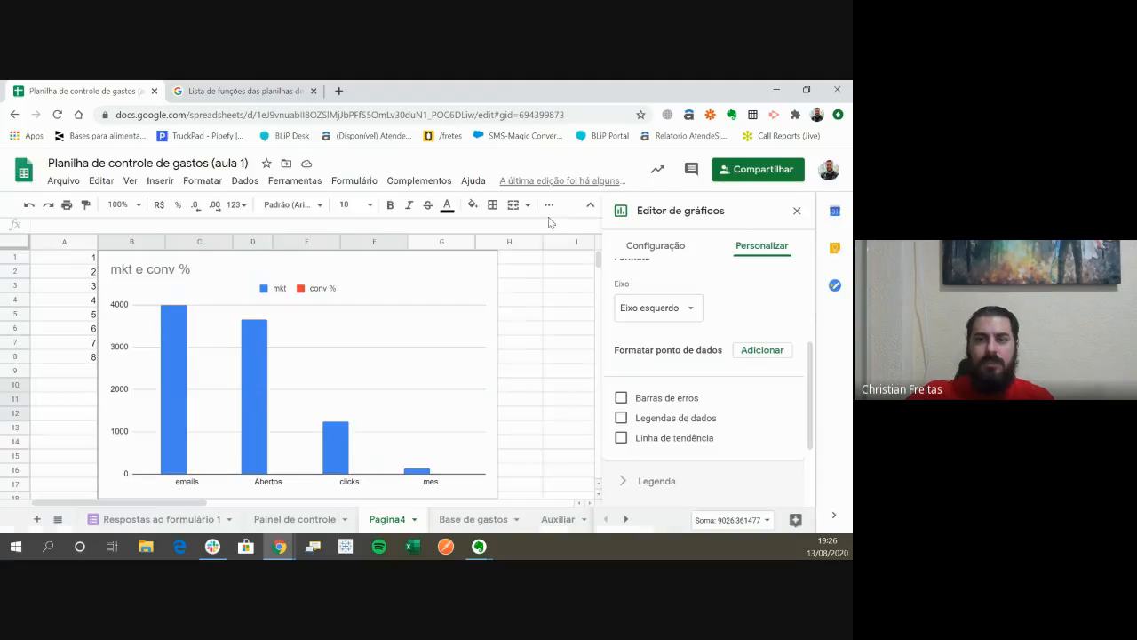
click(423, 318)
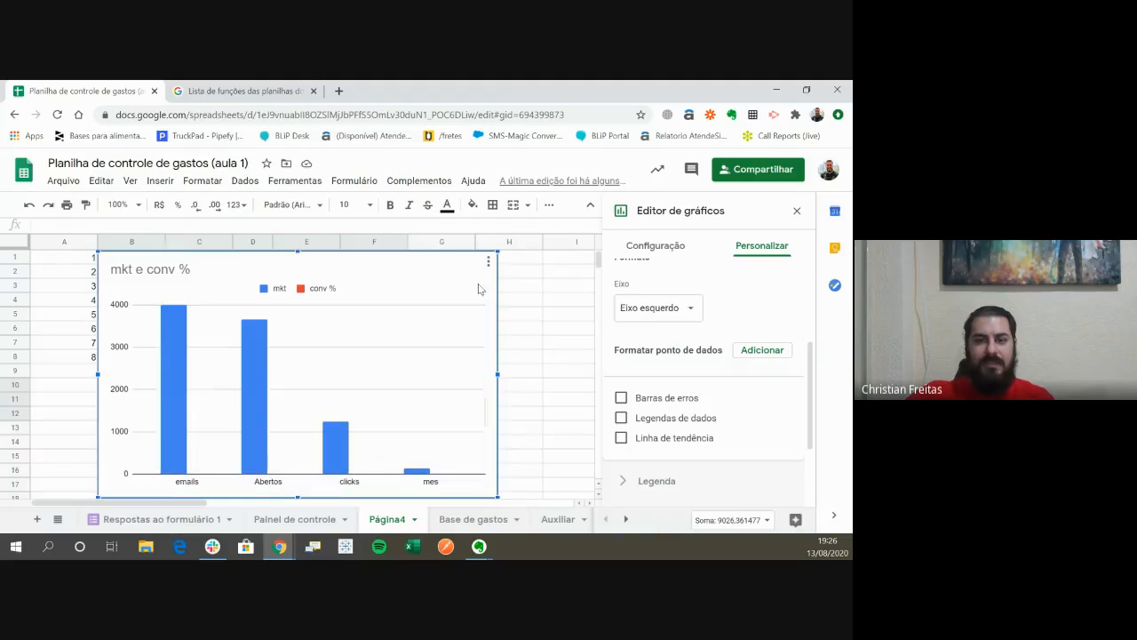
click(487, 262)
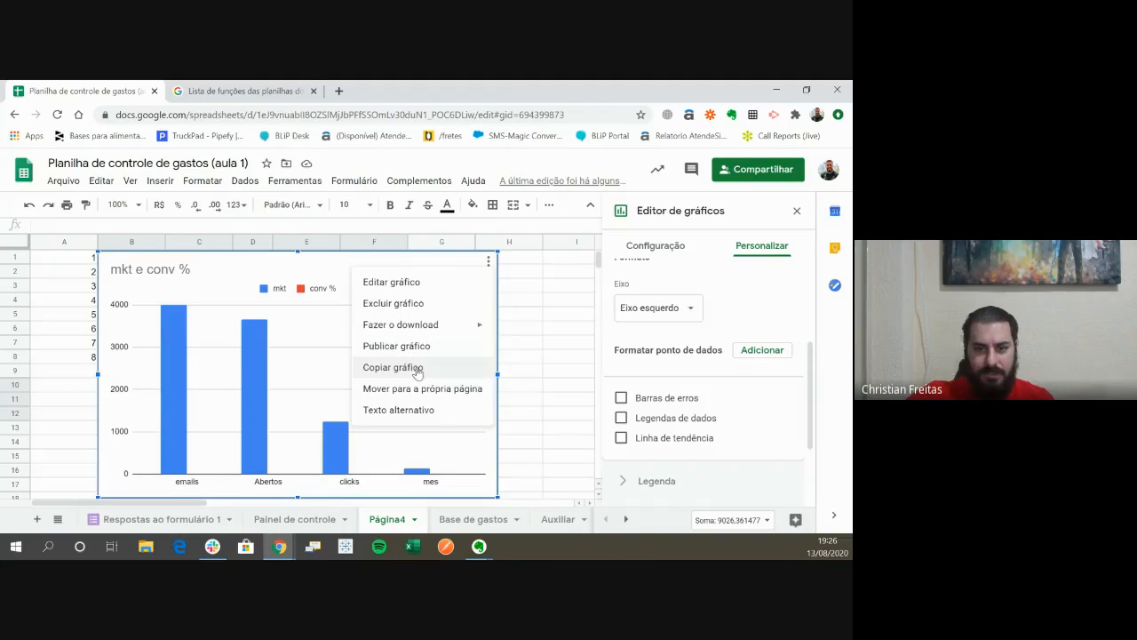
- Try out error bars on the chart's column series, then turn on its data labels instead
click(149, 344)
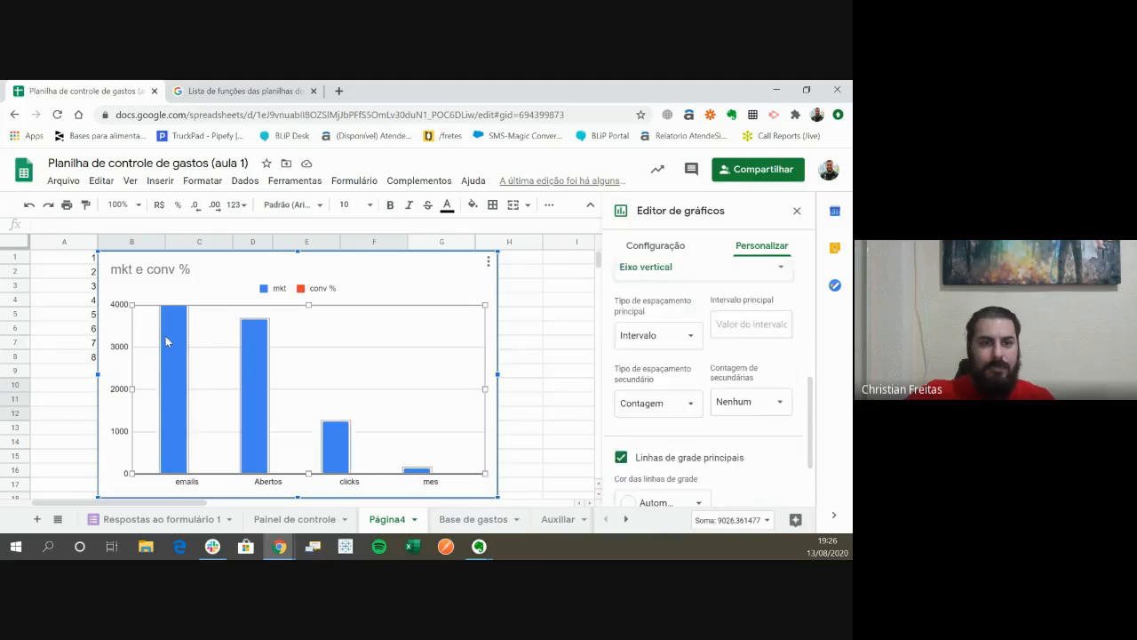
click(167, 341)
scroll(685, 362, down, 2)
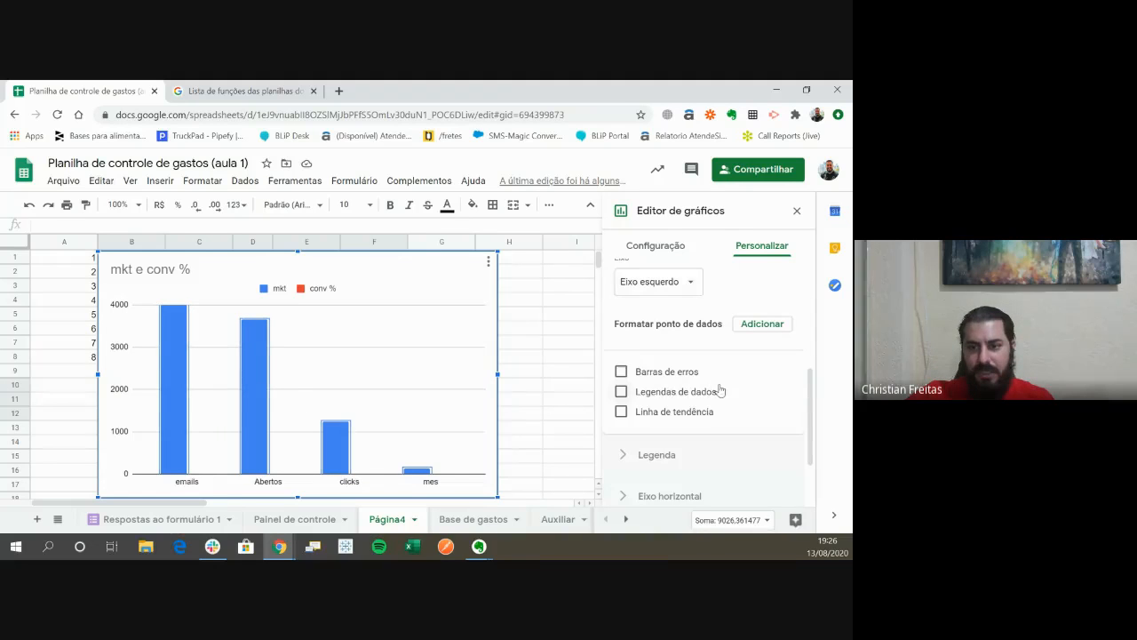
click(673, 373)
click(673, 373)
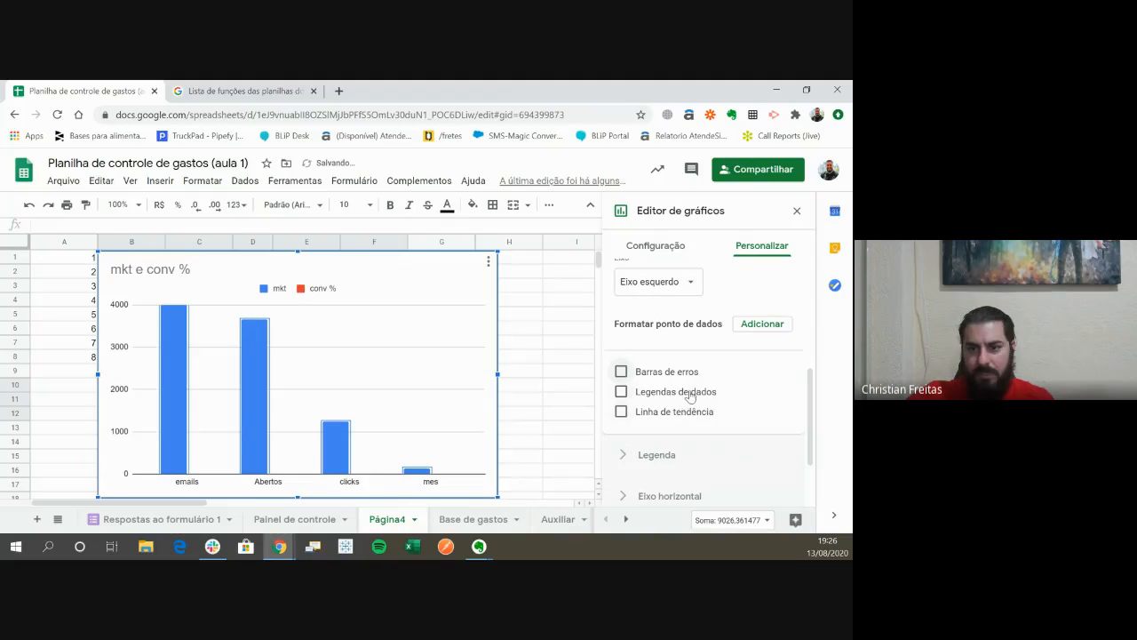
click(691, 394)
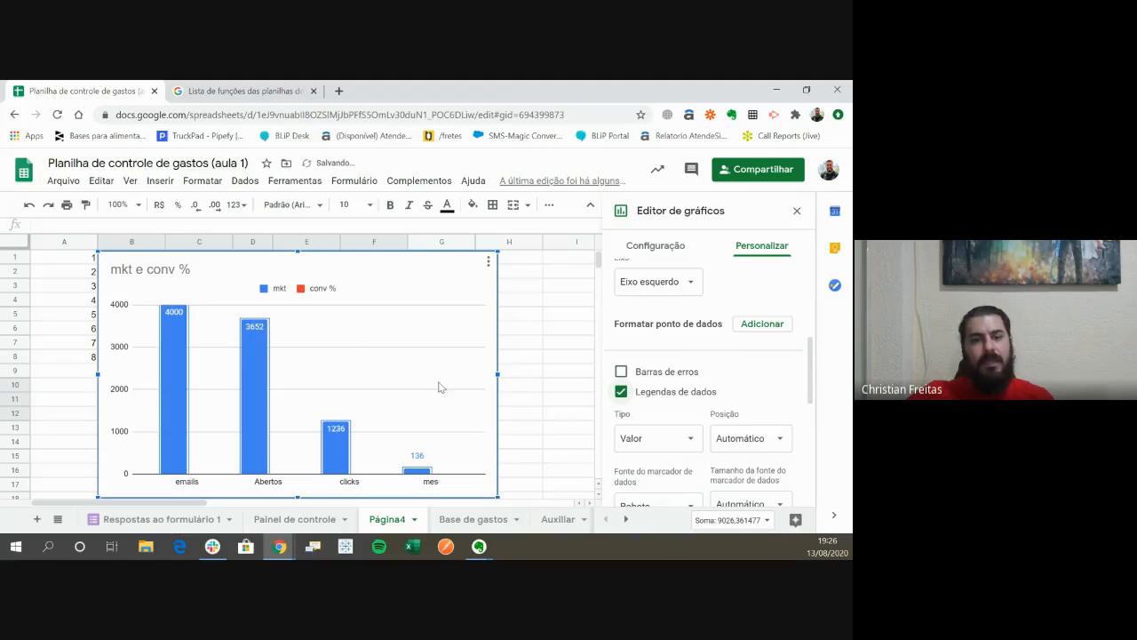
scroll(526, 382, down, 1)
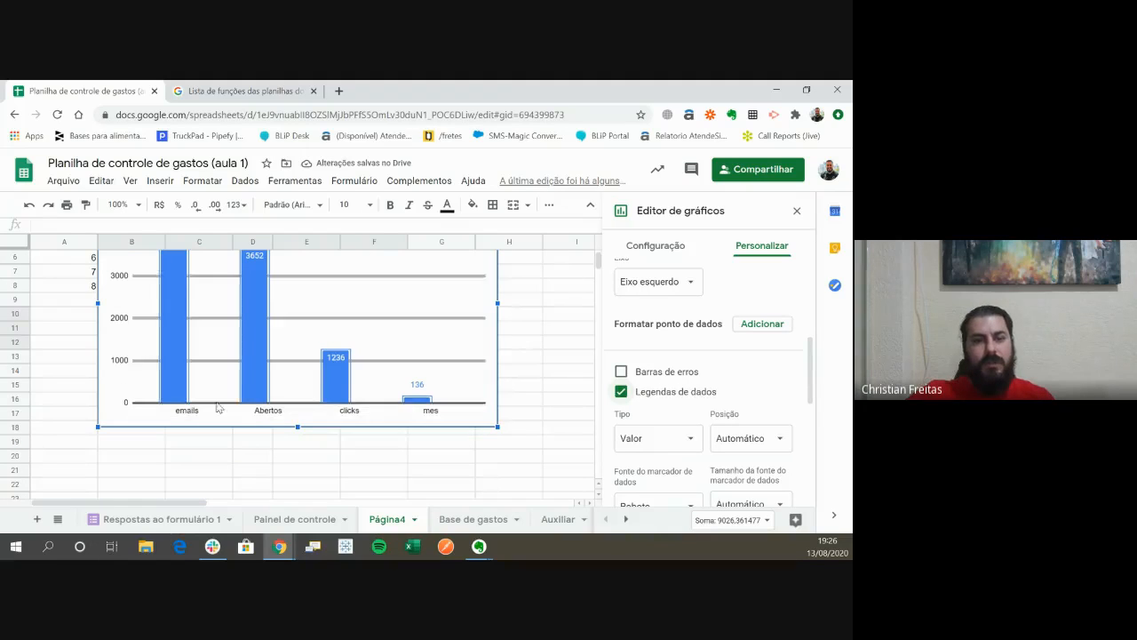
scroll(457, 416, up, 1)
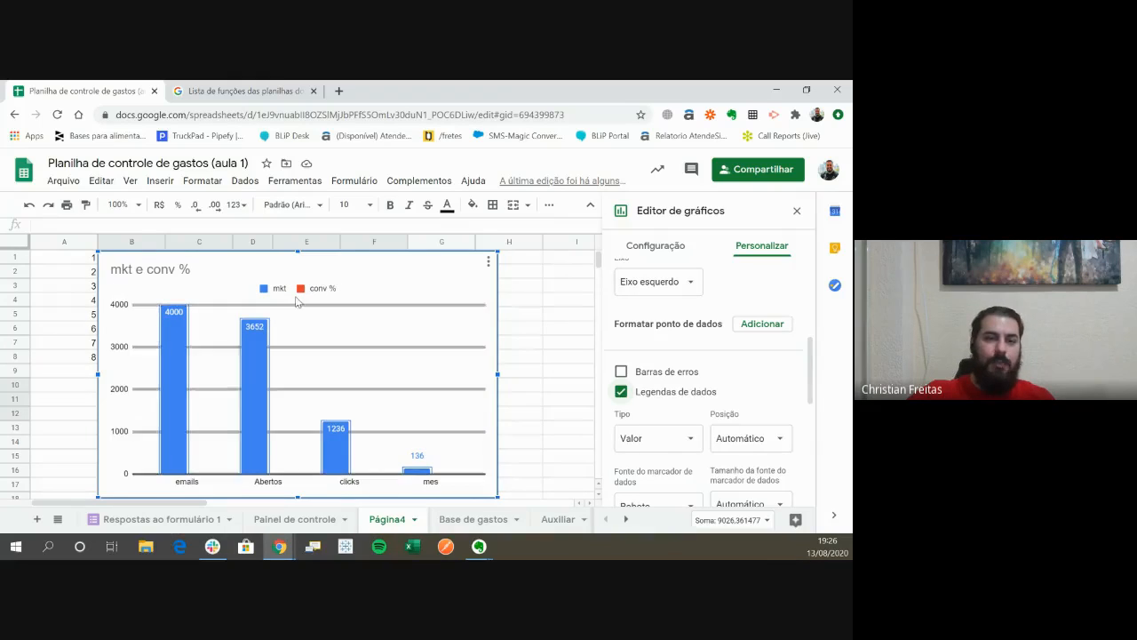
- Examine the text formatting options for the mkt and conv % legend entries
click(267, 290)
click(268, 290)
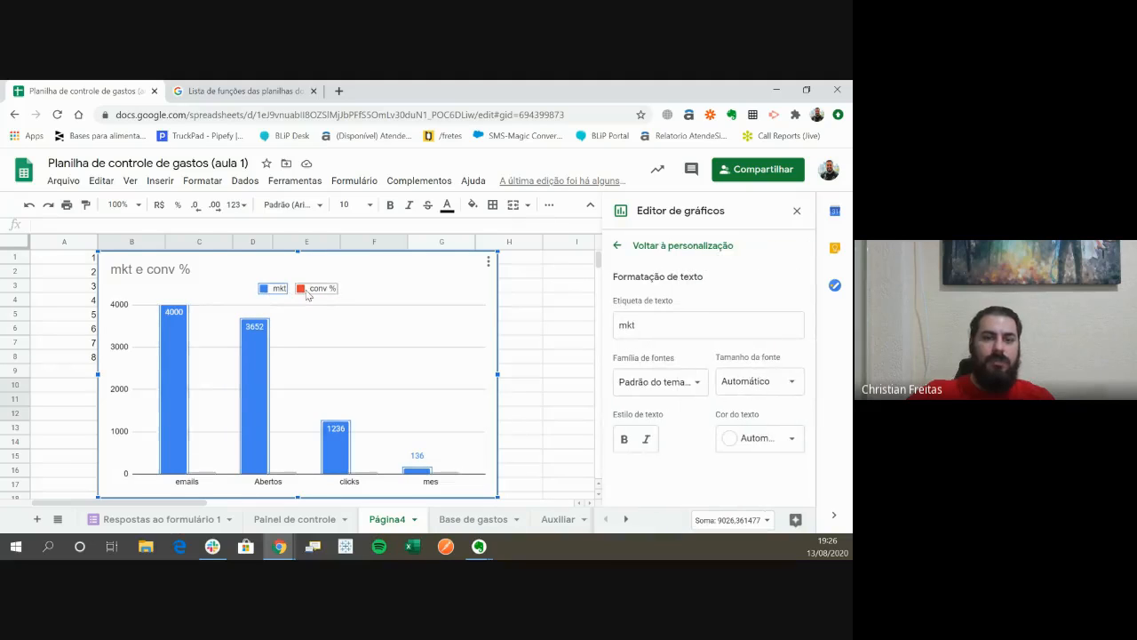
click(307, 293)
click(306, 293)
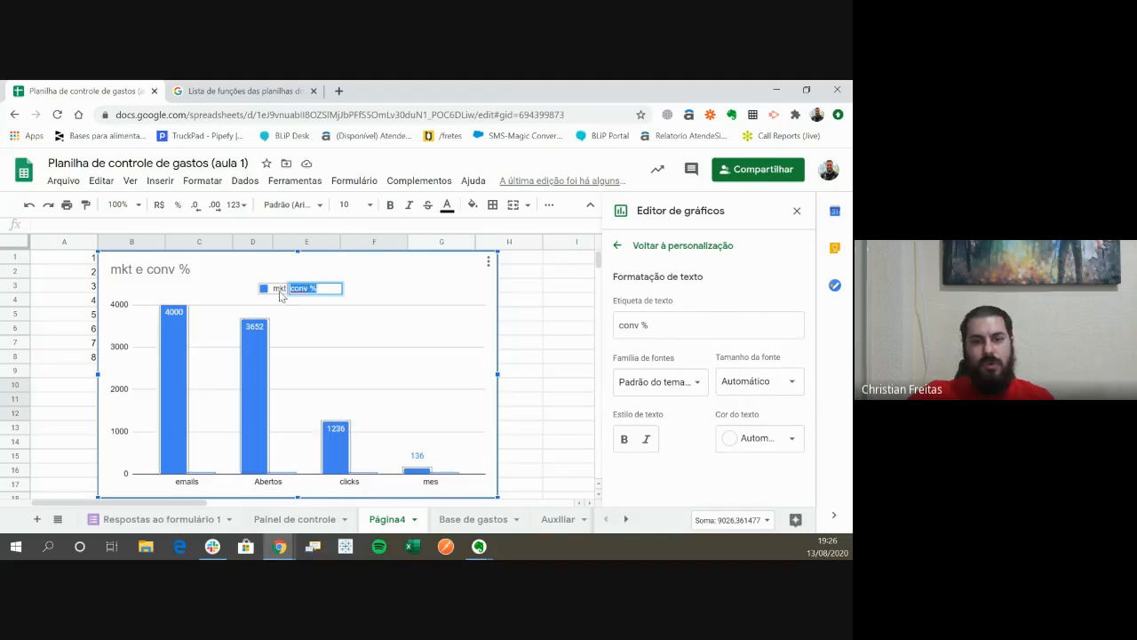
click(266, 284)
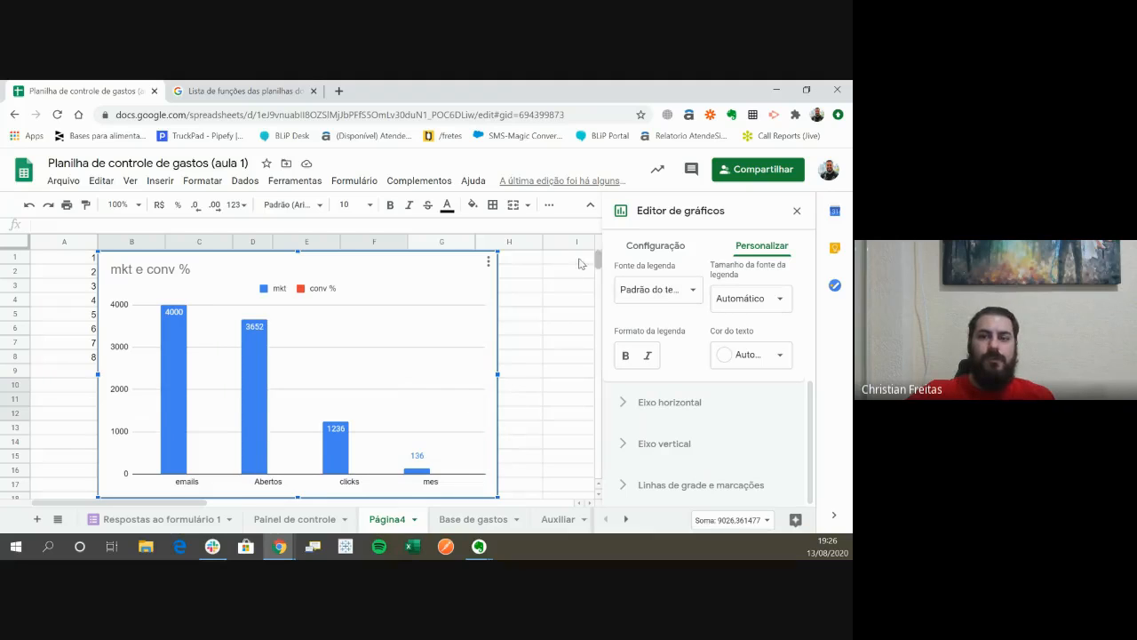
- Delete the mkt e conv % chart from the sheet
click(488, 261)
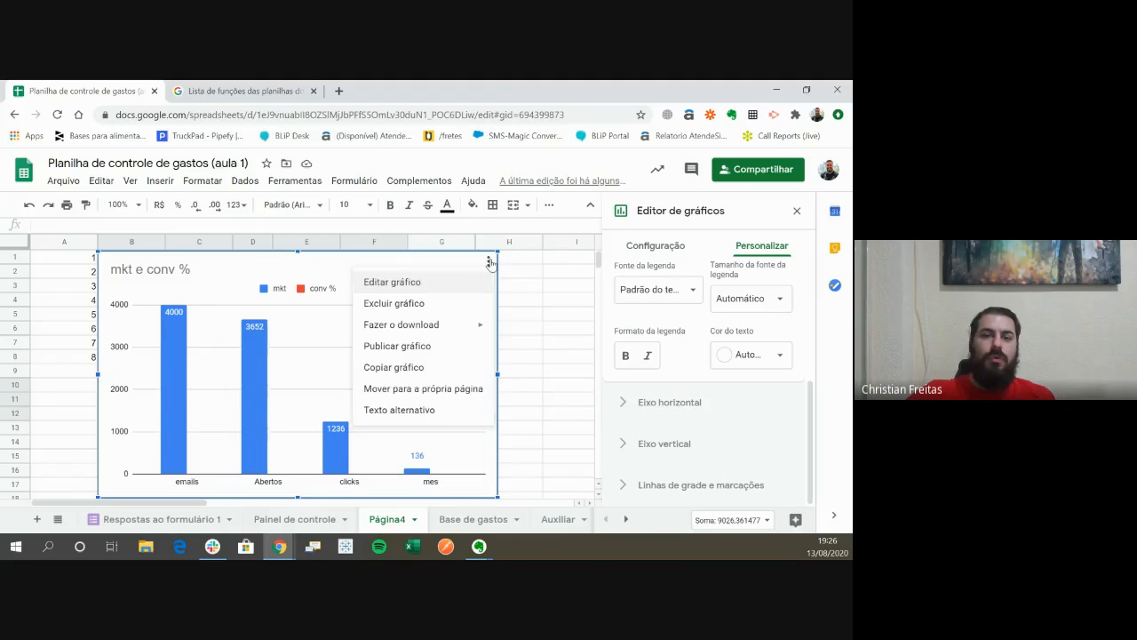
click(435, 308)
click(287, 434)
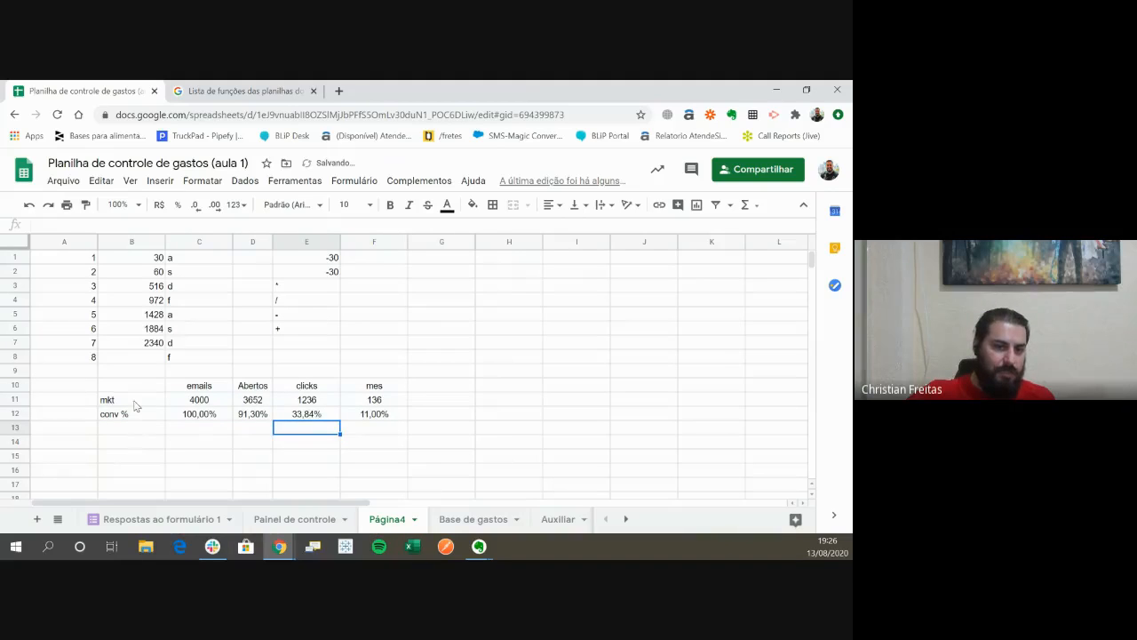
- Review the marketing funnel table in B10:F12, examining the conversion value and formulas in C12:F12
drag(135, 406, 382, 416)
click(309, 442)
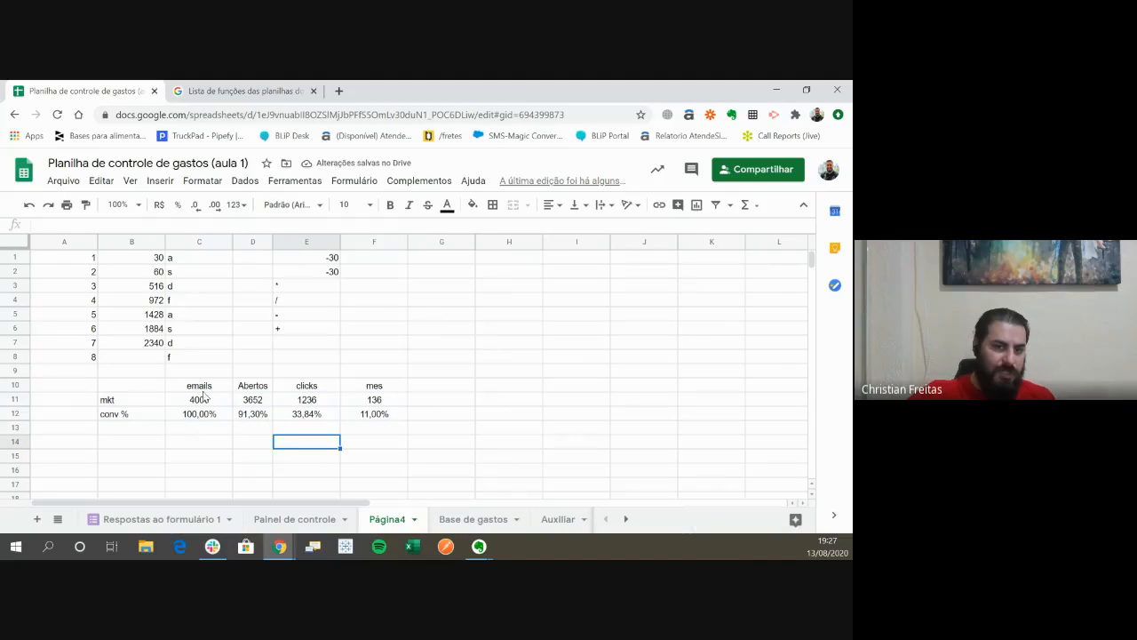
drag(207, 388, 132, 412)
click(373, 442)
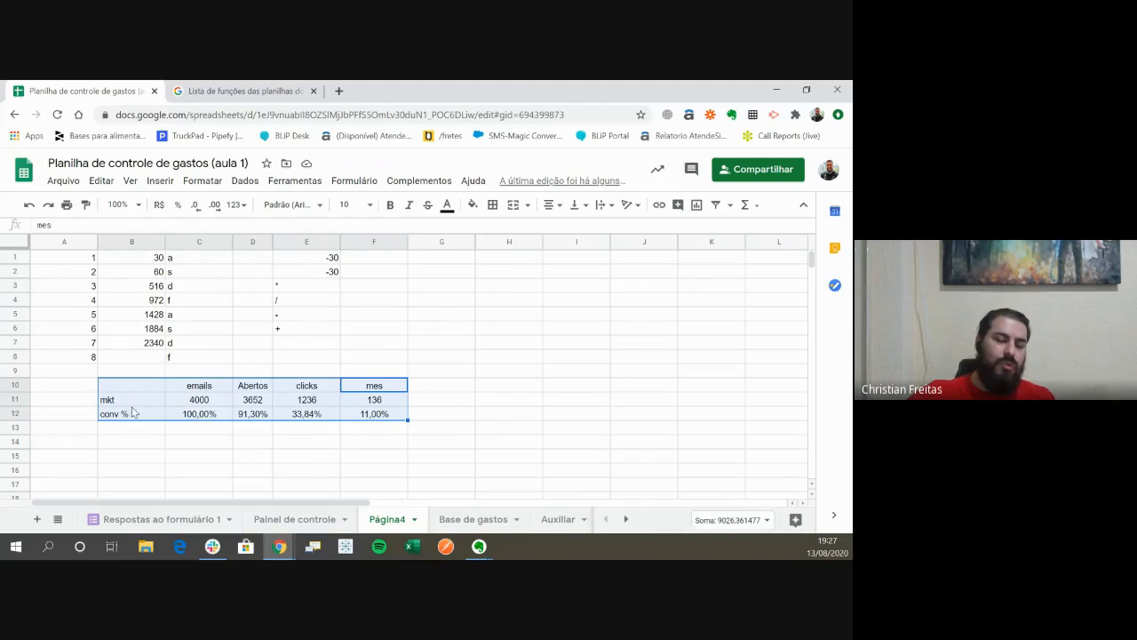
click(469, 401)
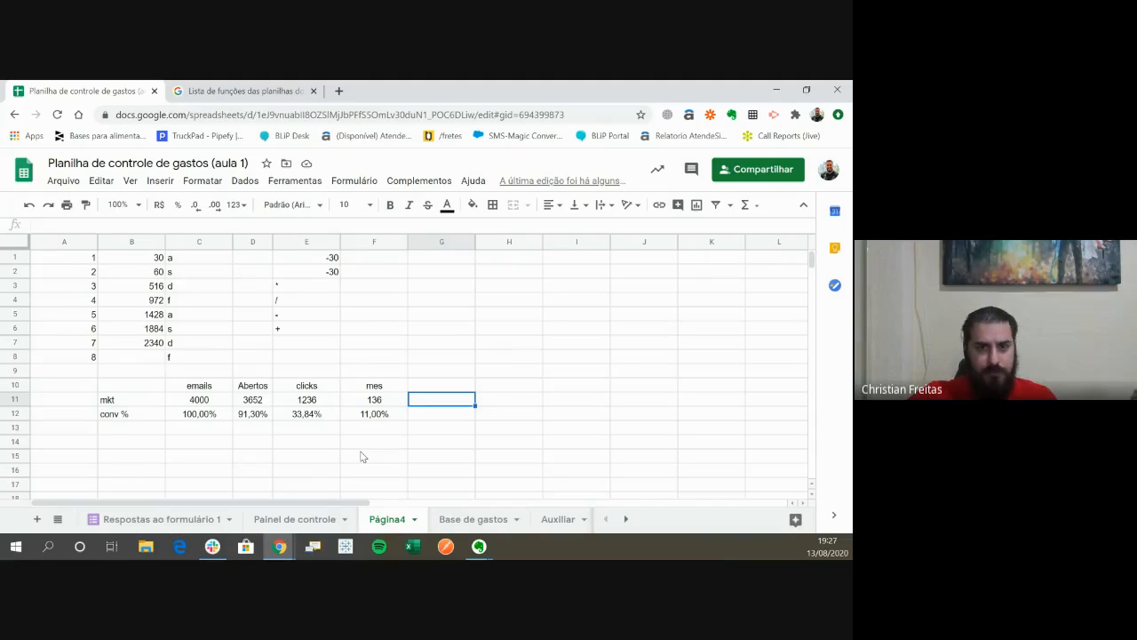
click(197, 417)
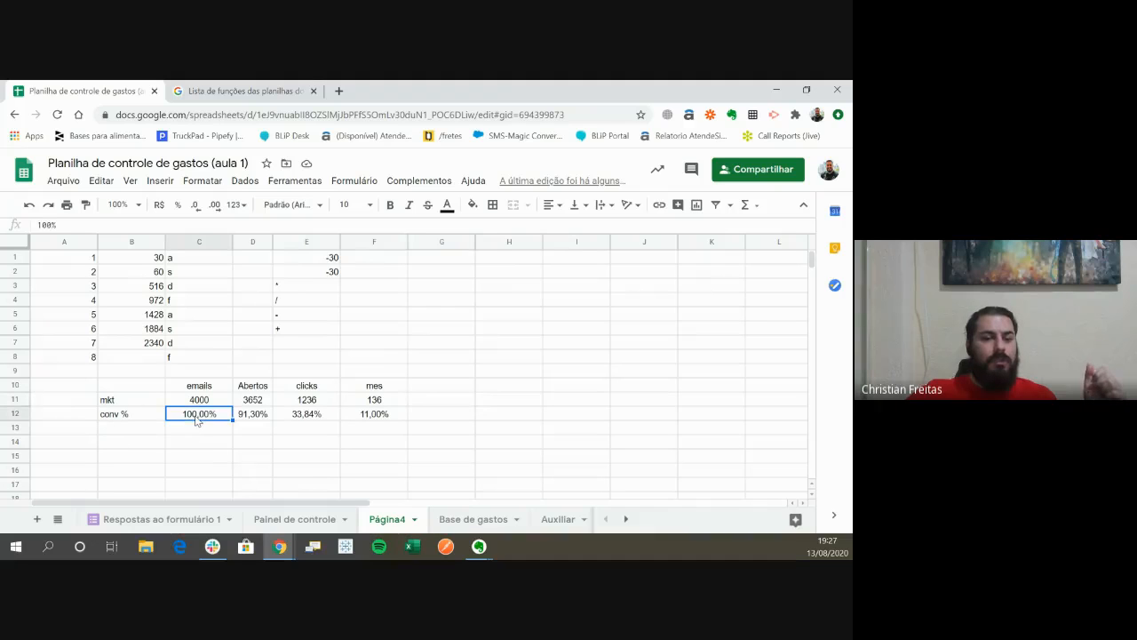
click(250, 415)
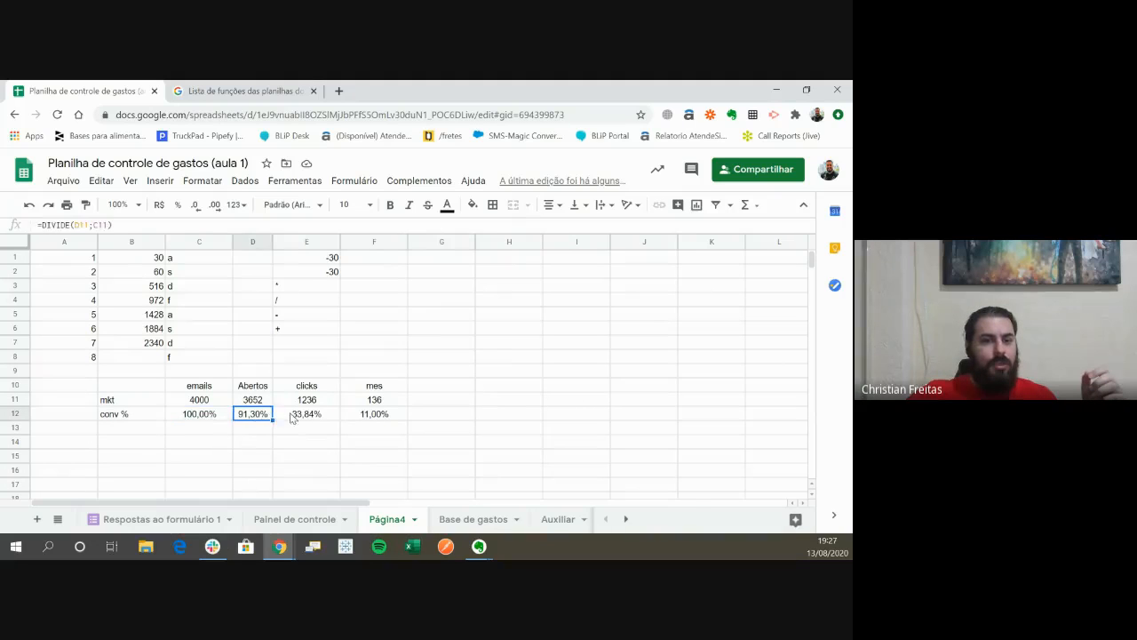
click(293, 416)
click(388, 416)
click(326, 419)
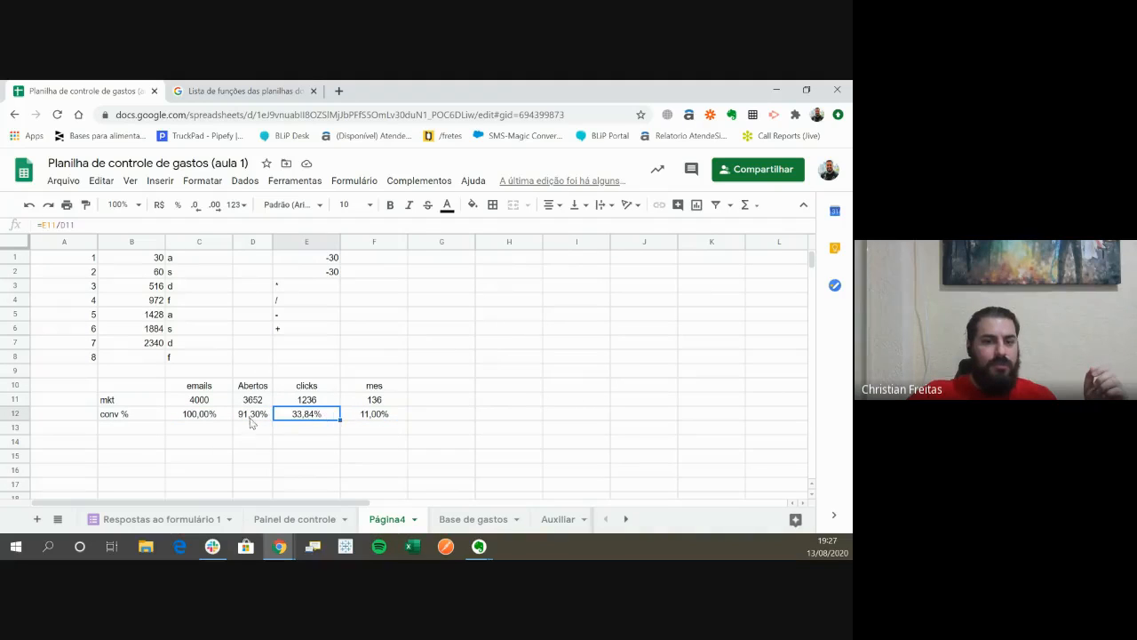
click(363, 417)
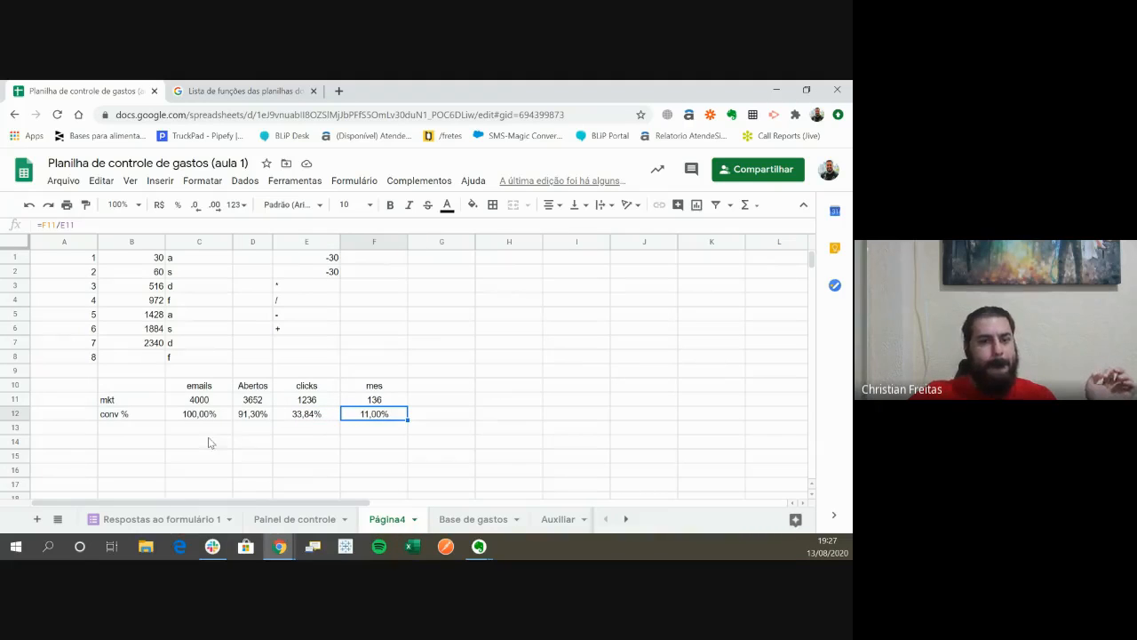
drag(202, 419, 373, 417)
click(371, 450)
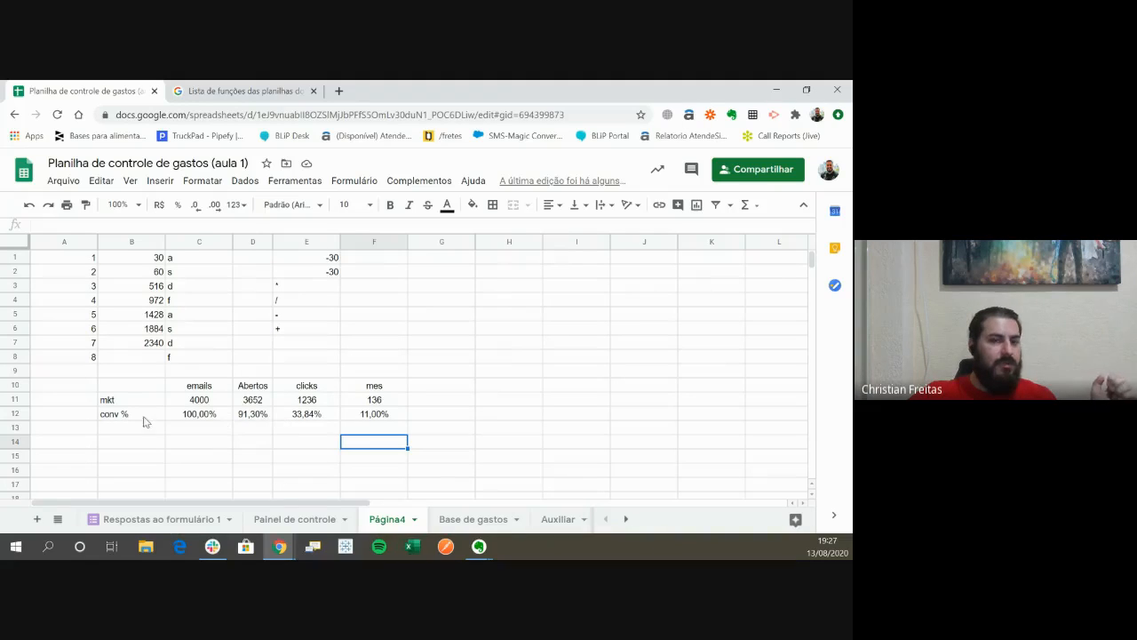
drag(238, 415, 356, 418)
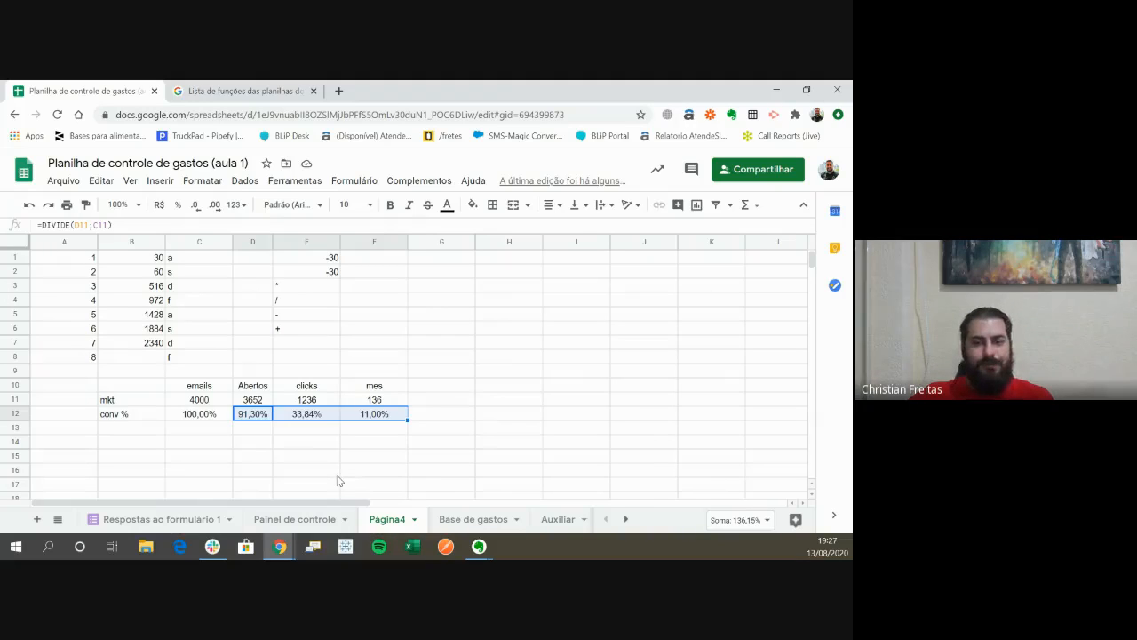
click(374, 469)
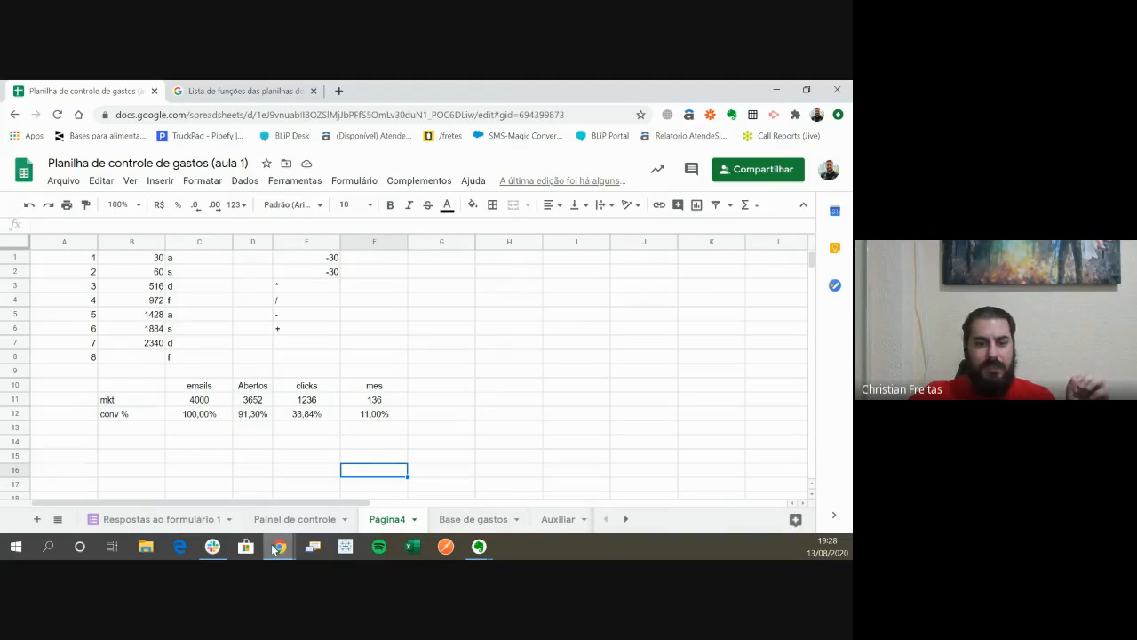
- Switch to the slide presentation showing the DIVIDE(dividendo; divisor) slide
mouse_move(276, 548)
click(204, 445)
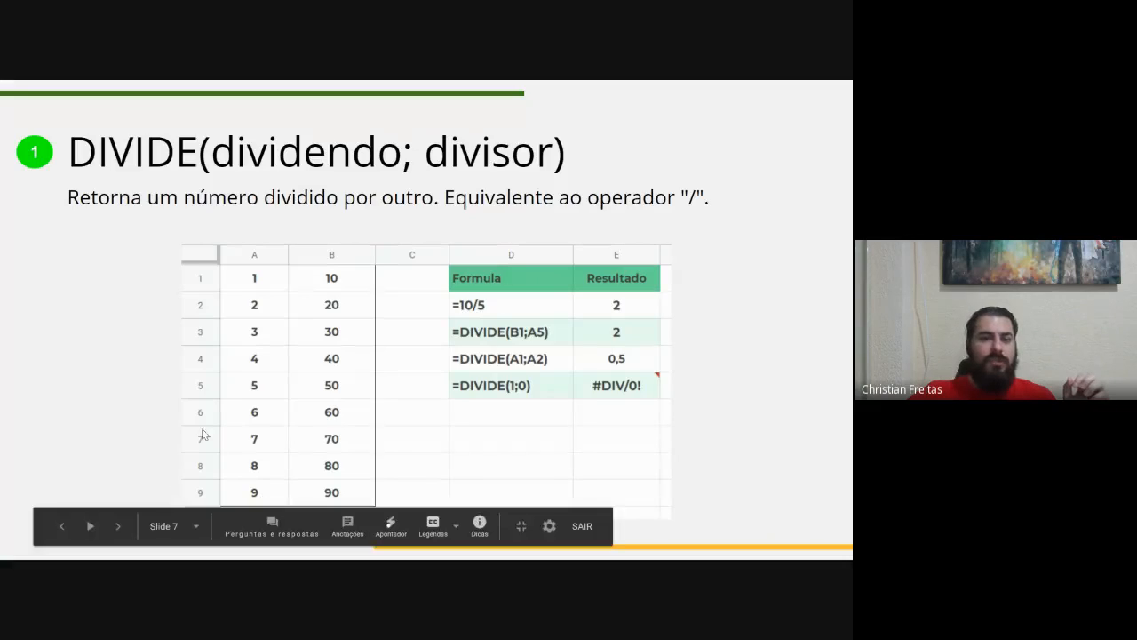
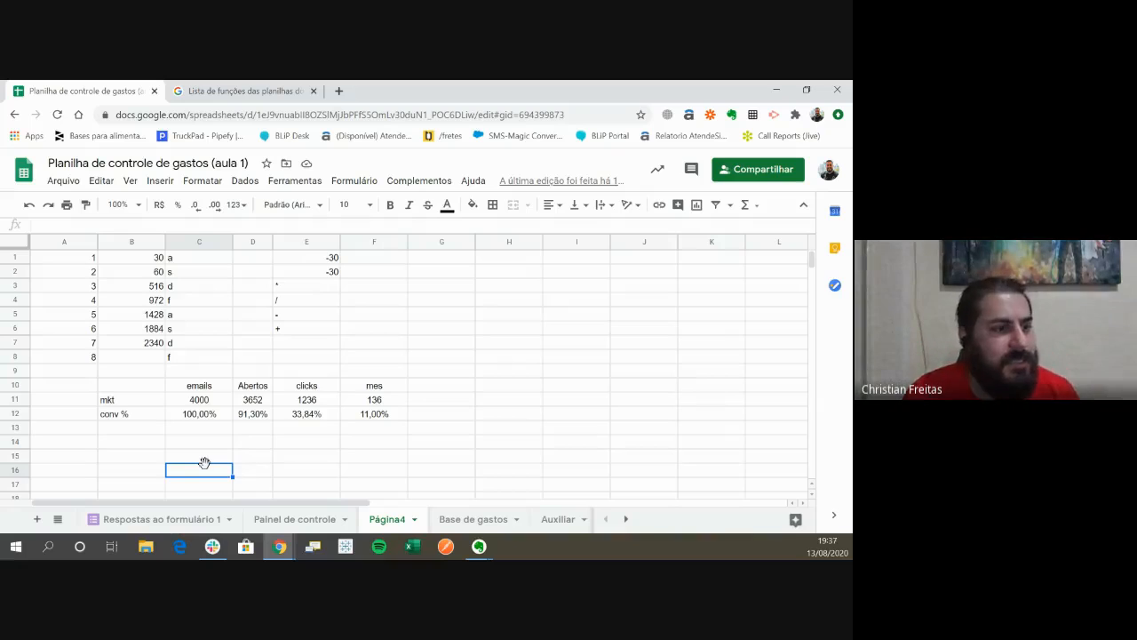
- Begin an SE formula in cell C15 with the logical test C12=100
key(Up)
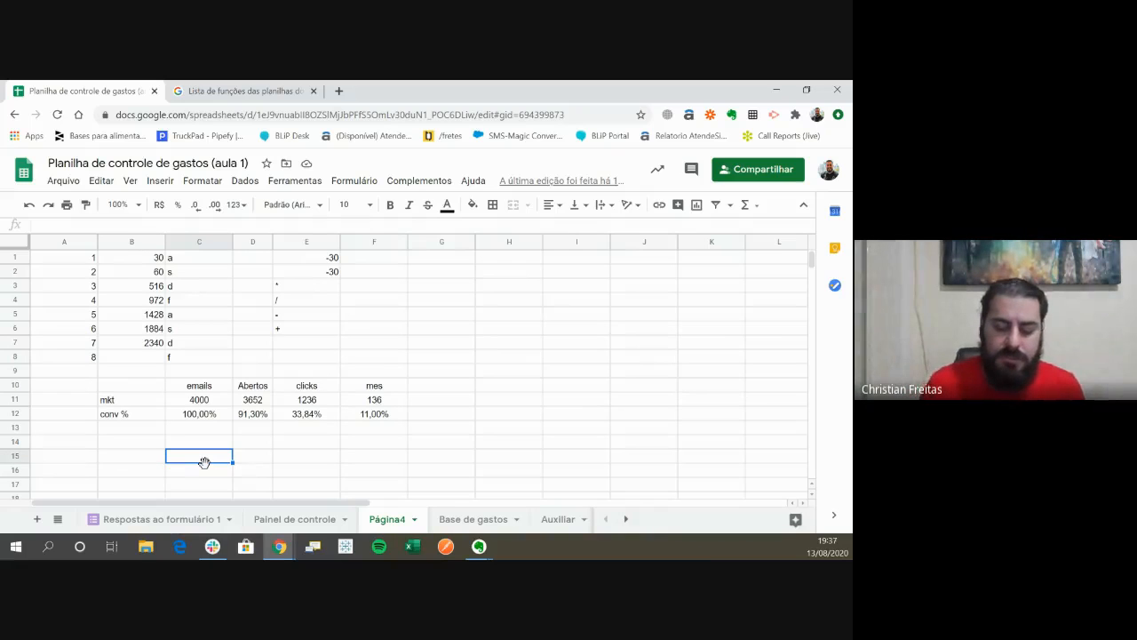
text(=)
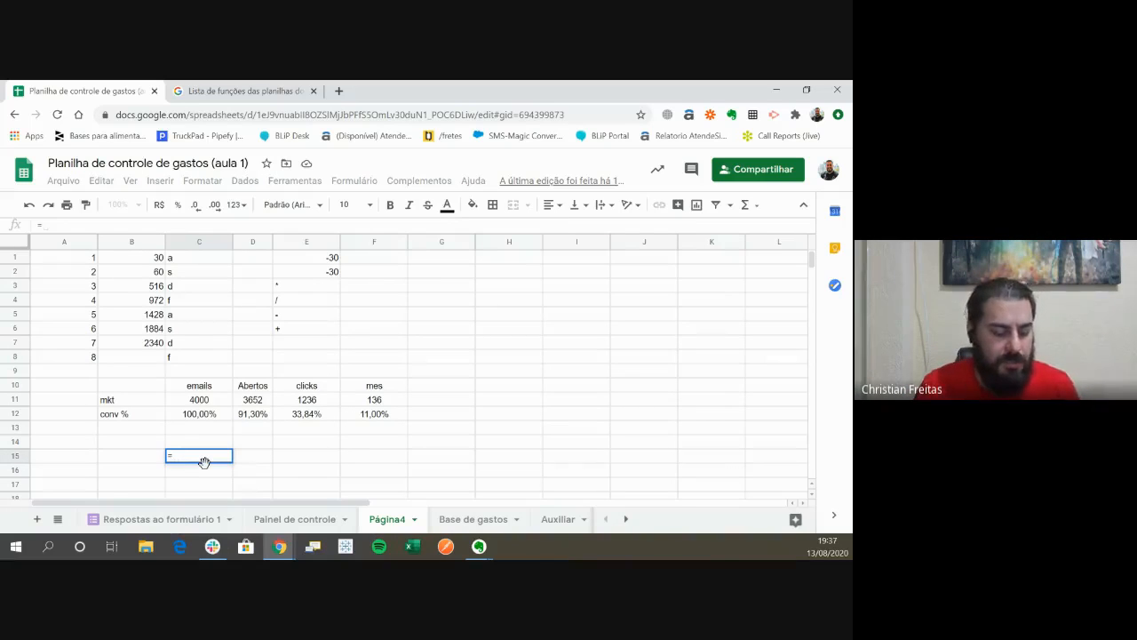
text(se)
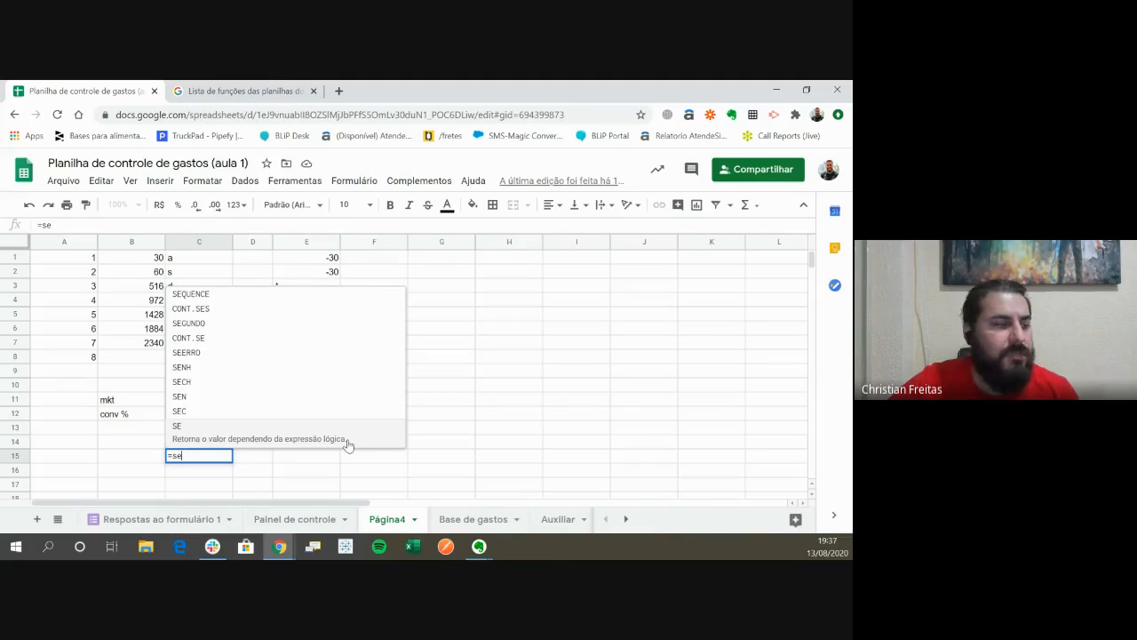
click(348, 445)
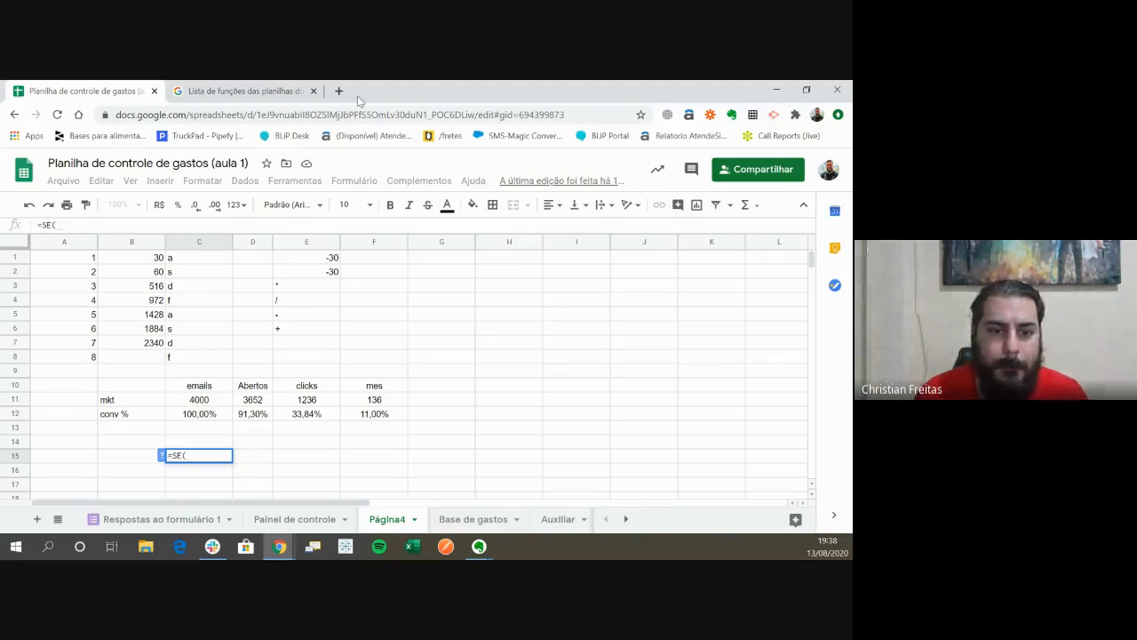
key(Up)
key(Up)
key(Up)
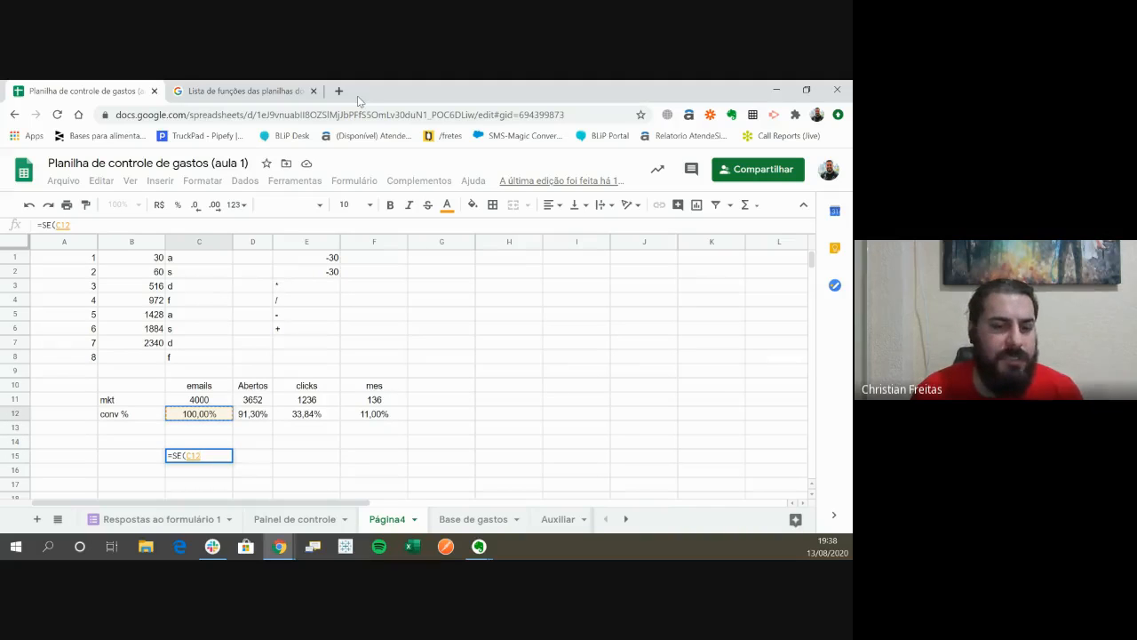
text(=)
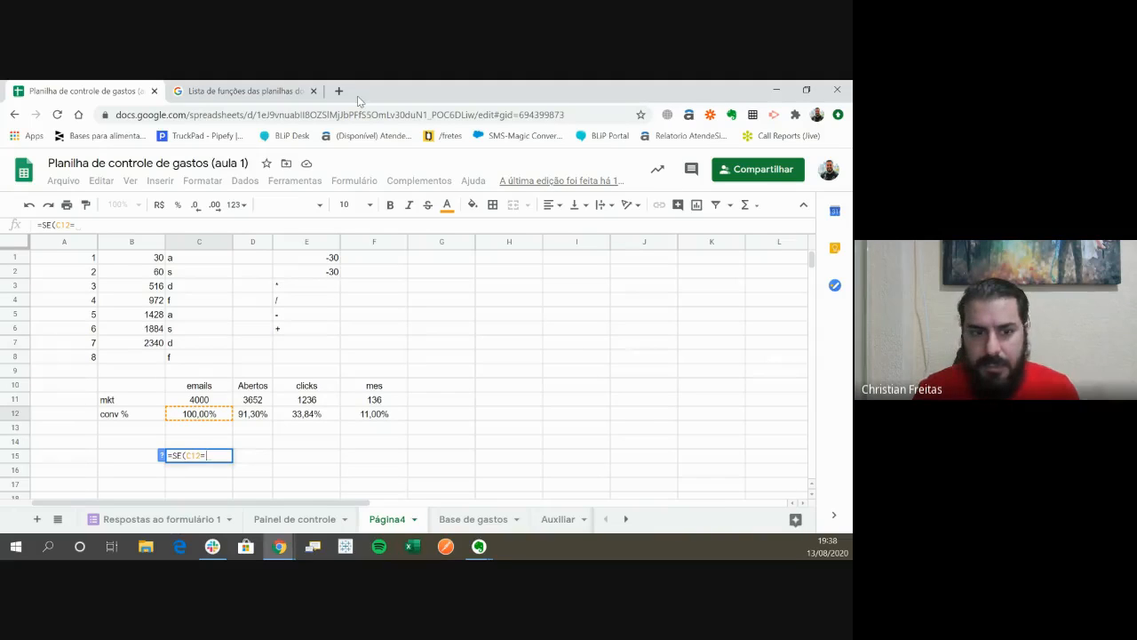
text(1)
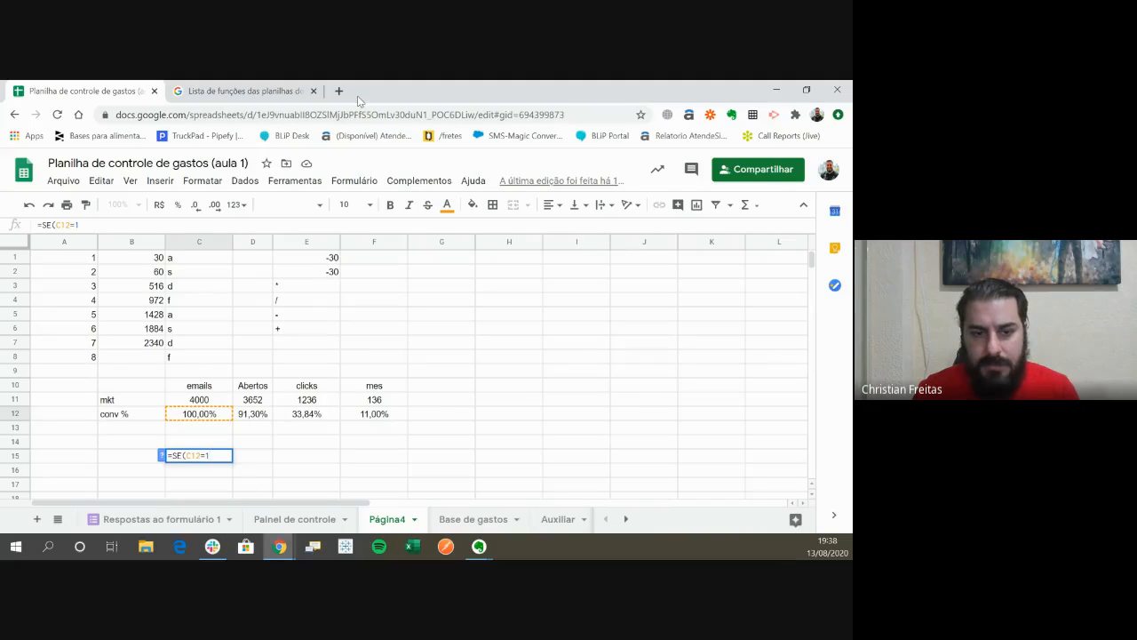
text(00)
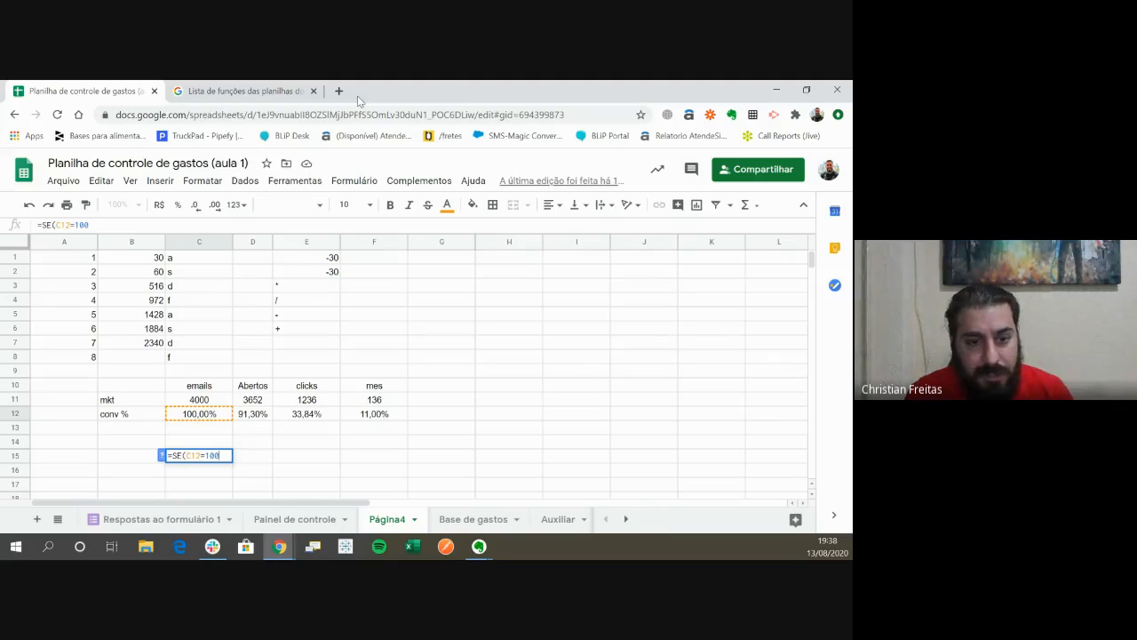
text(;)
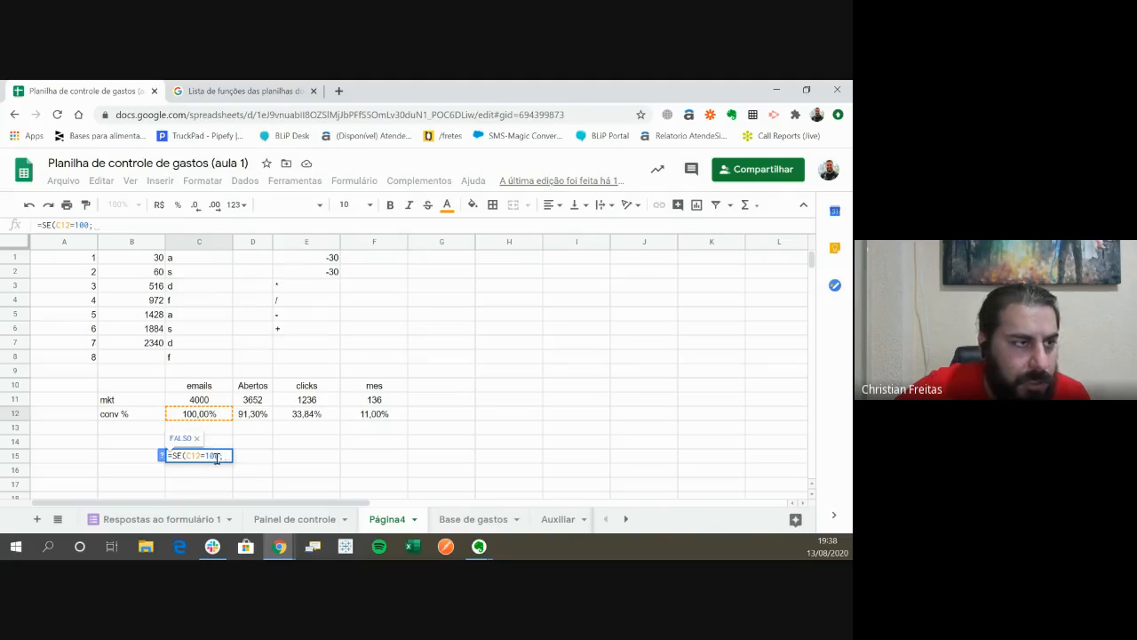
- Complete the SE formula in C15 to return "Acertou miseravi" when true and "errou miseravi" when false
text("")
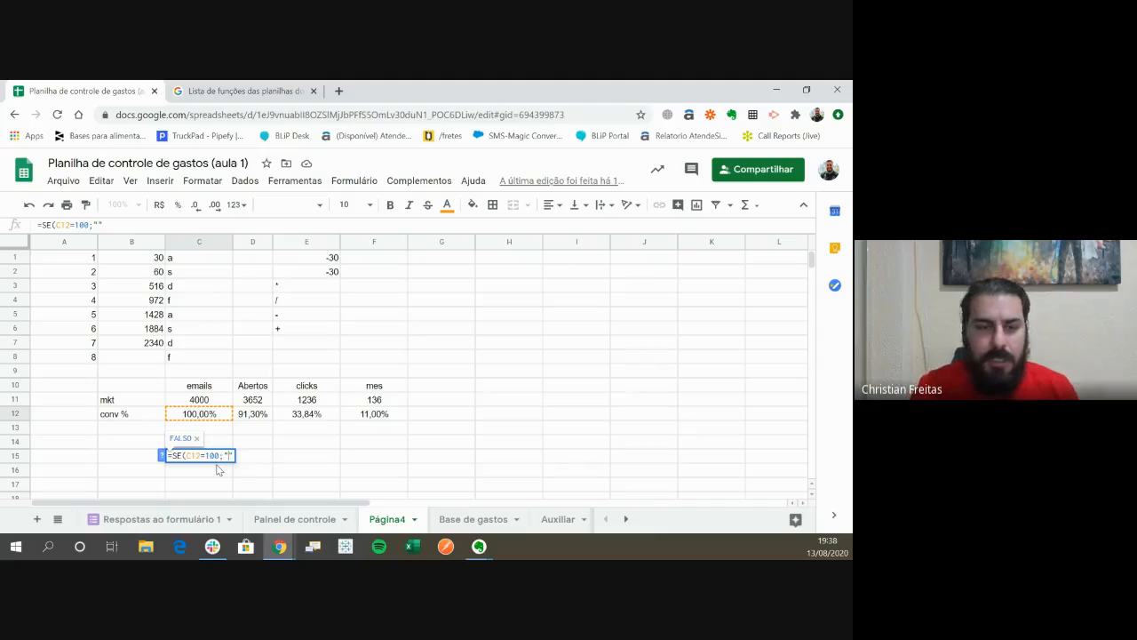
text(Acertou )
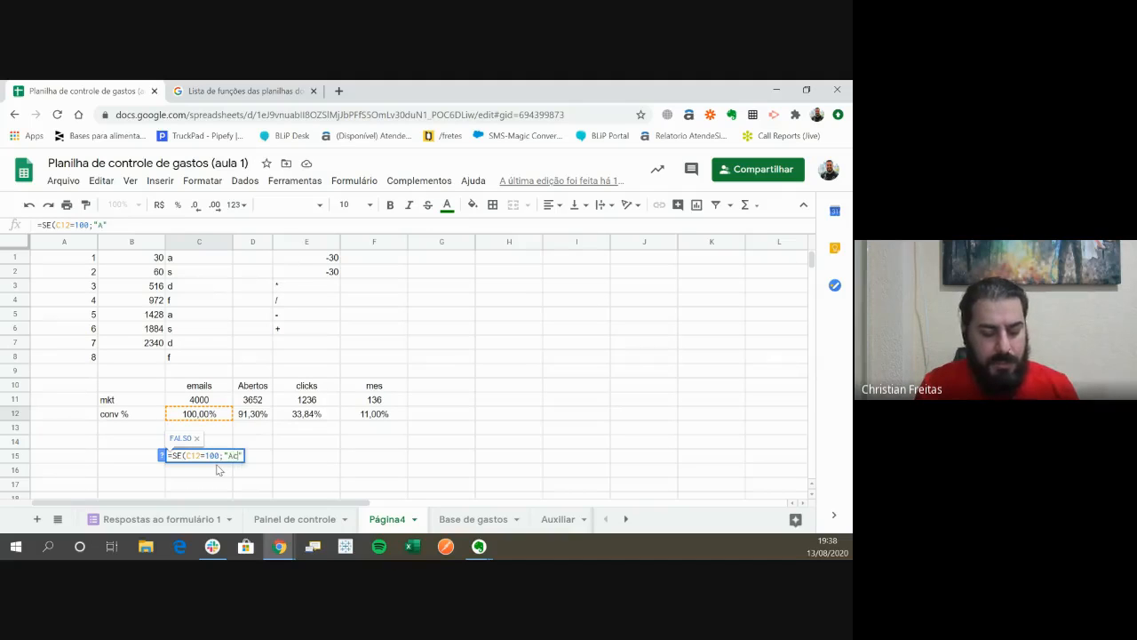
text(mi)
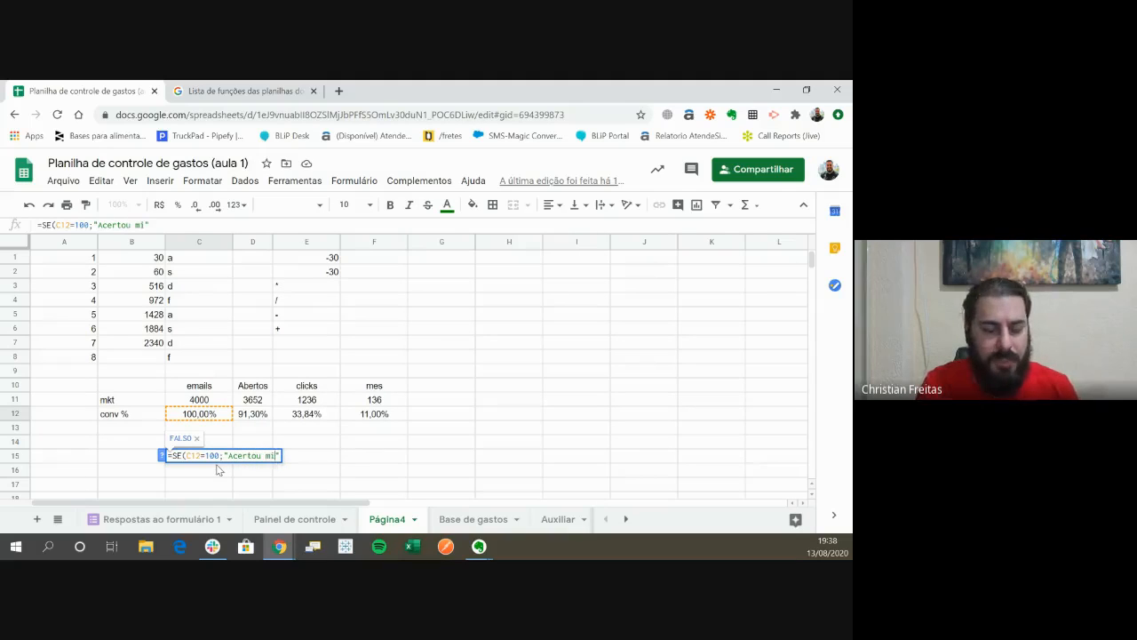
text(seravi)
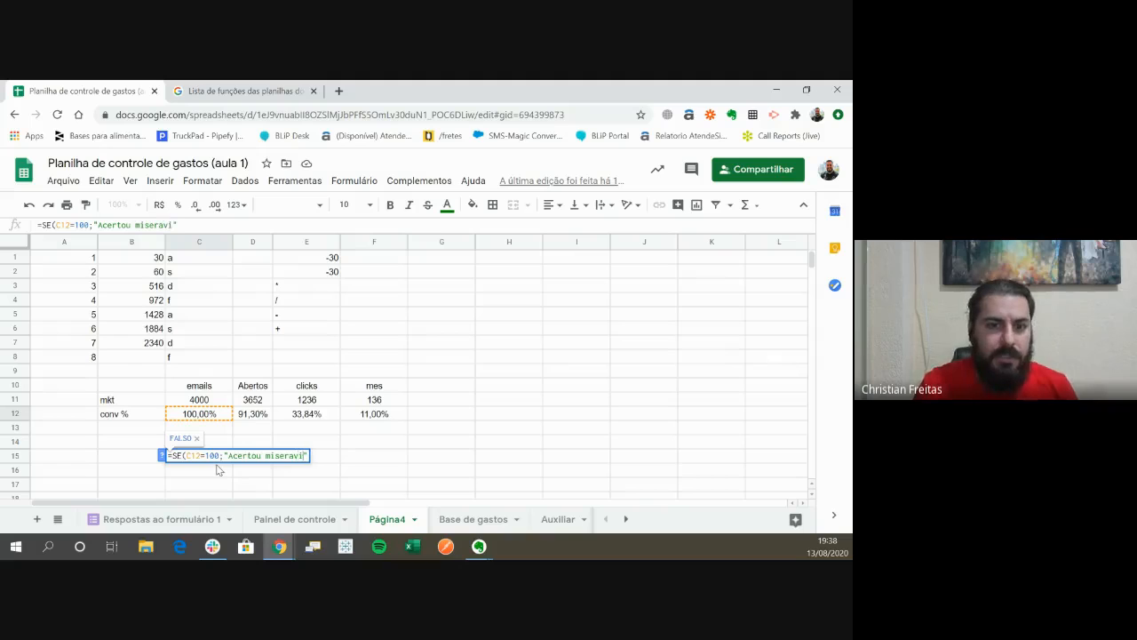
text(;)
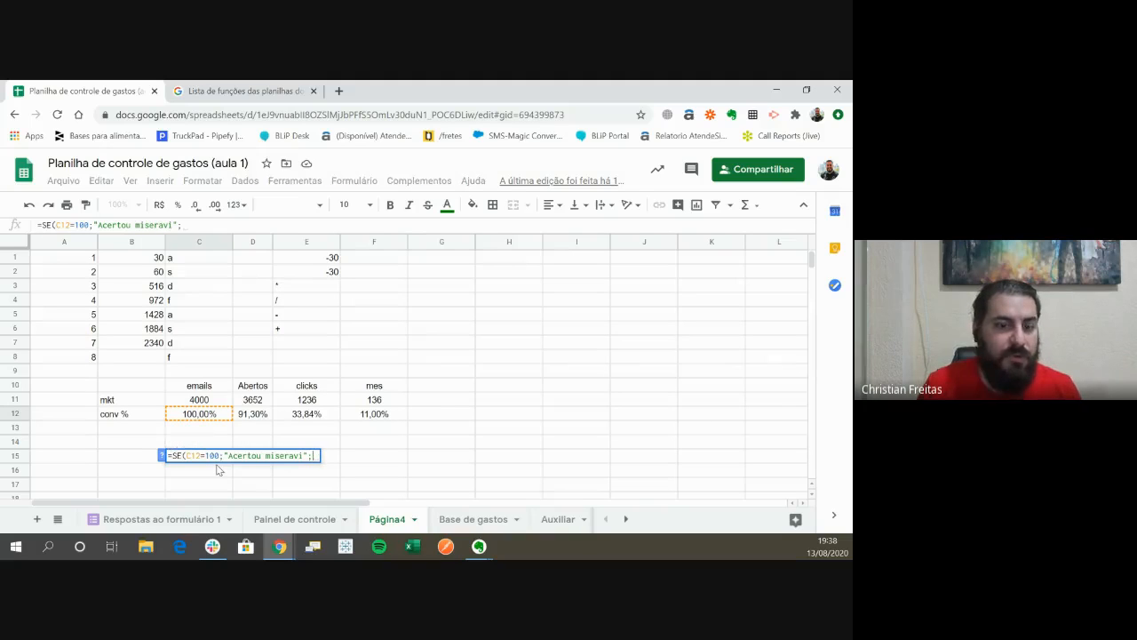
text("errou)
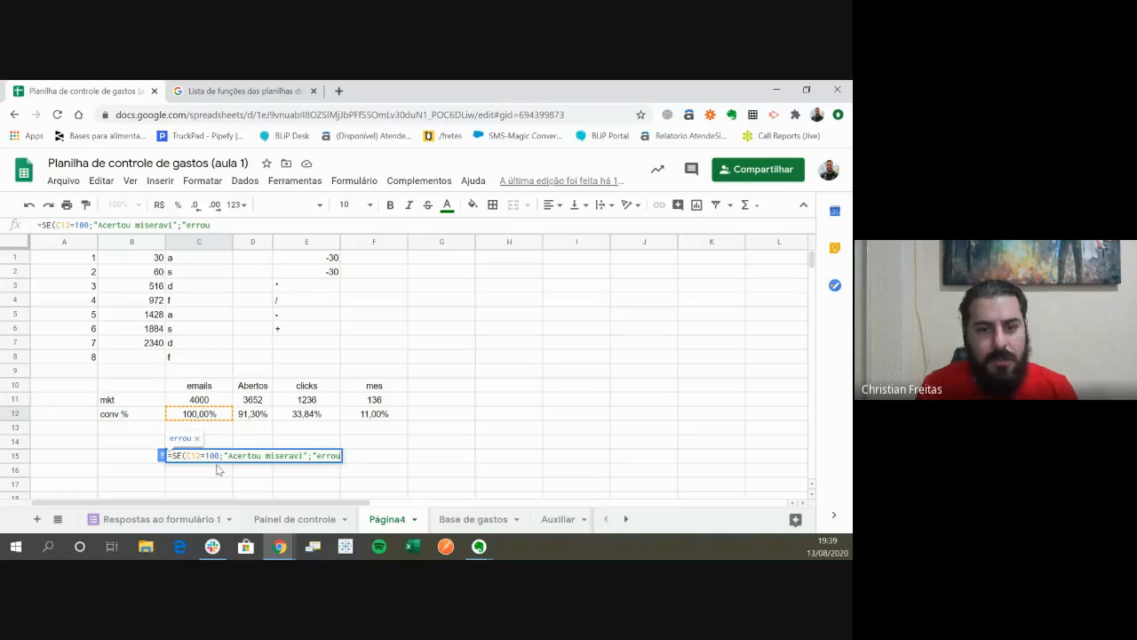
text( misera)
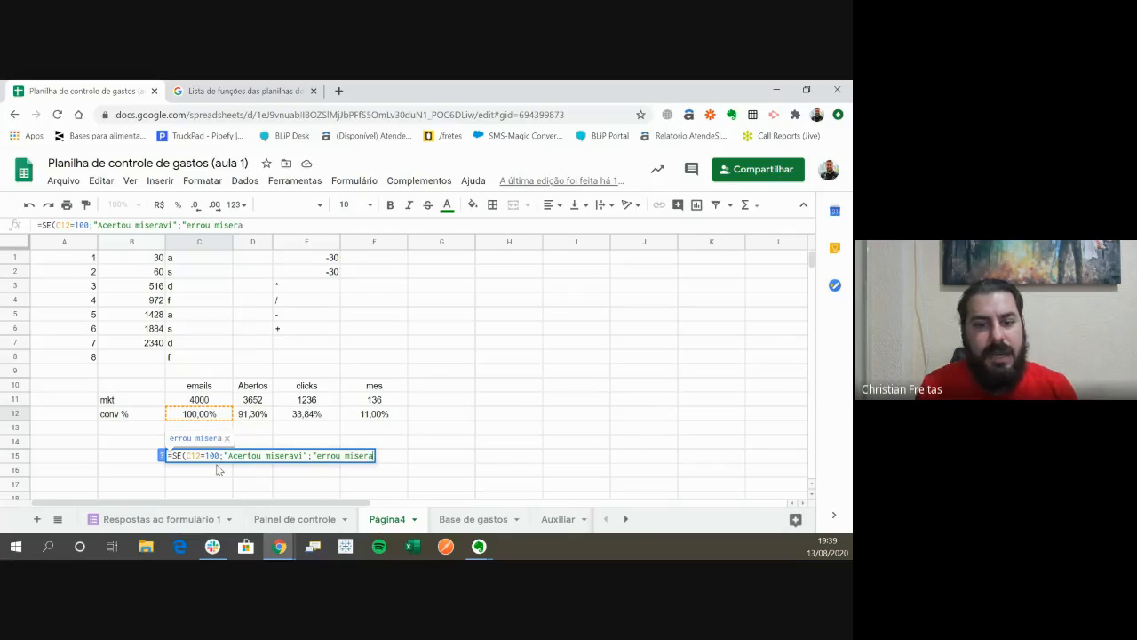
text(vi")
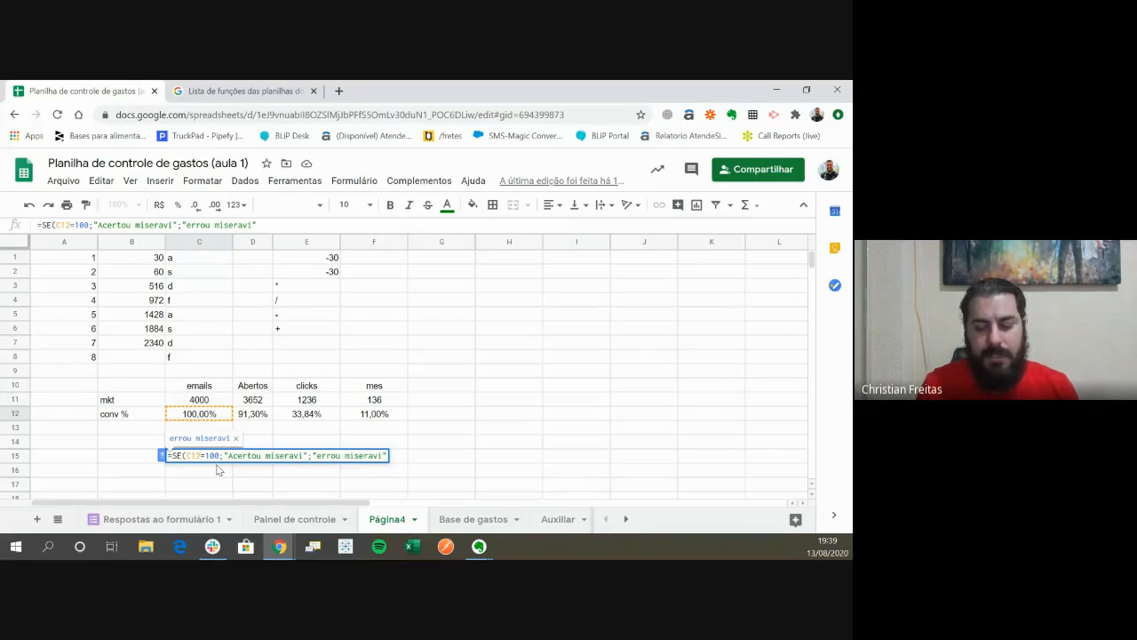
text())
key(Return)
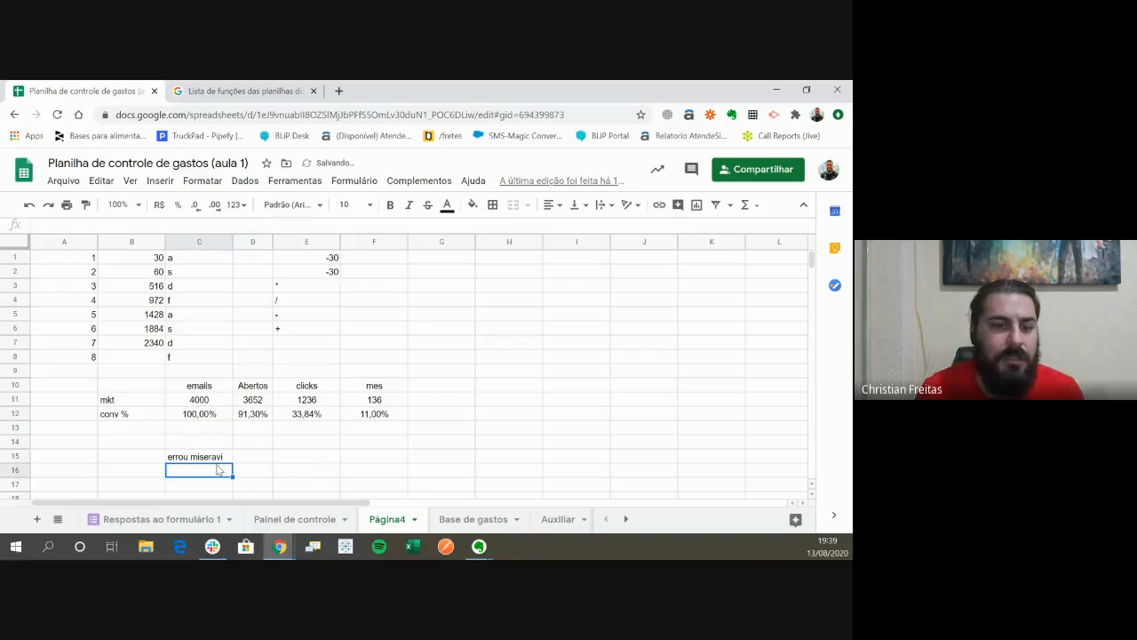
- Review the SE formula in C15, examining its condition on C12 and its two text results
key(Up)
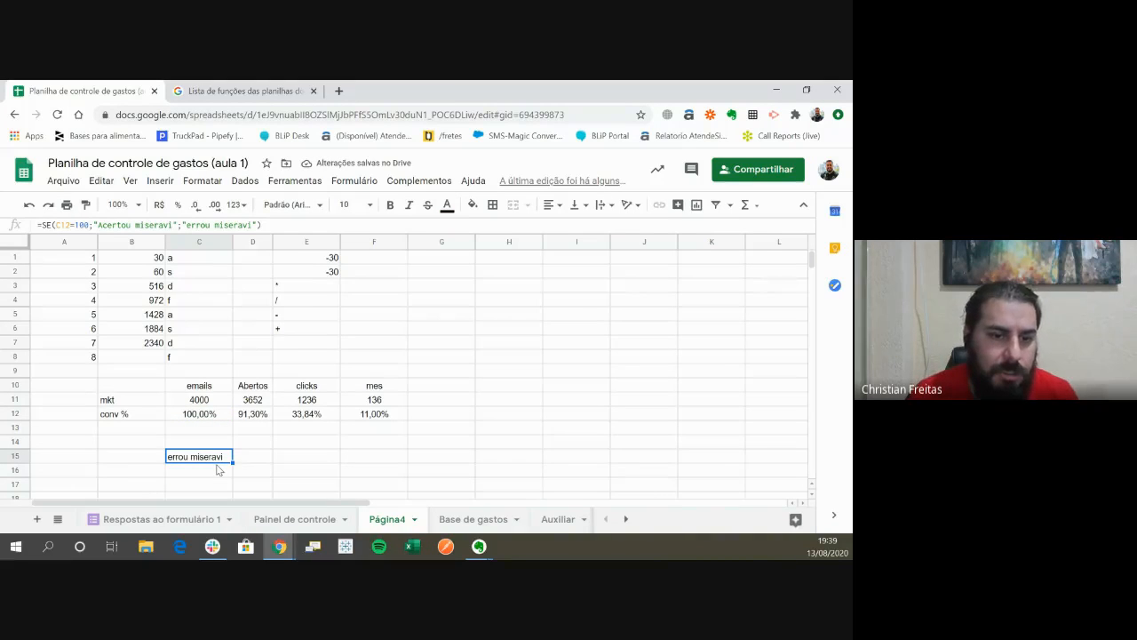
key(F2)
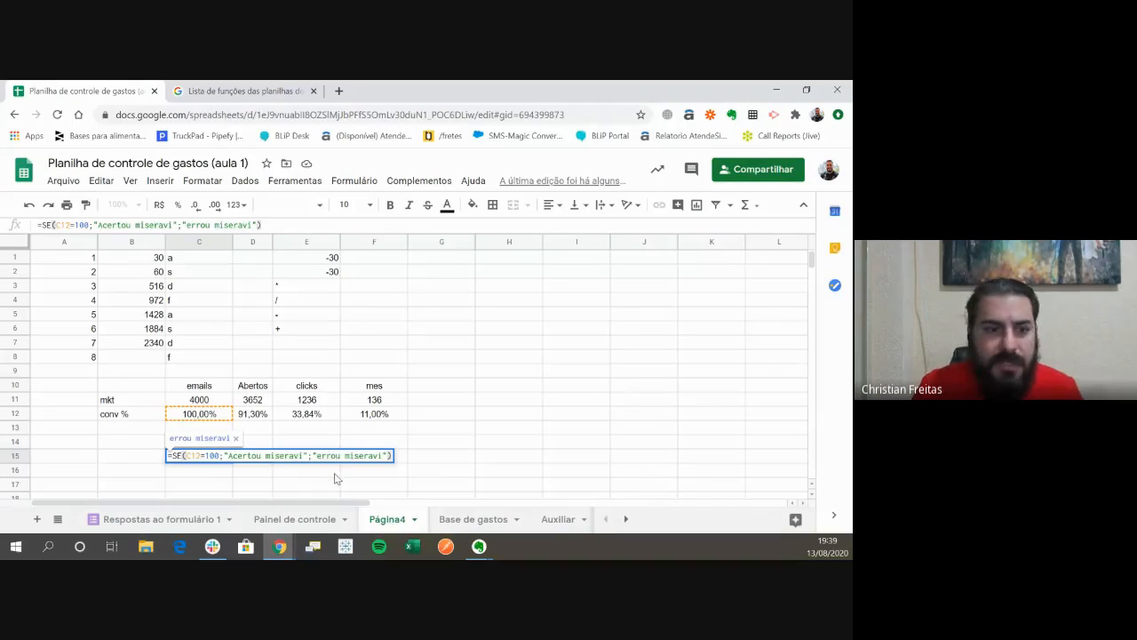
key(Return)
key(Up)
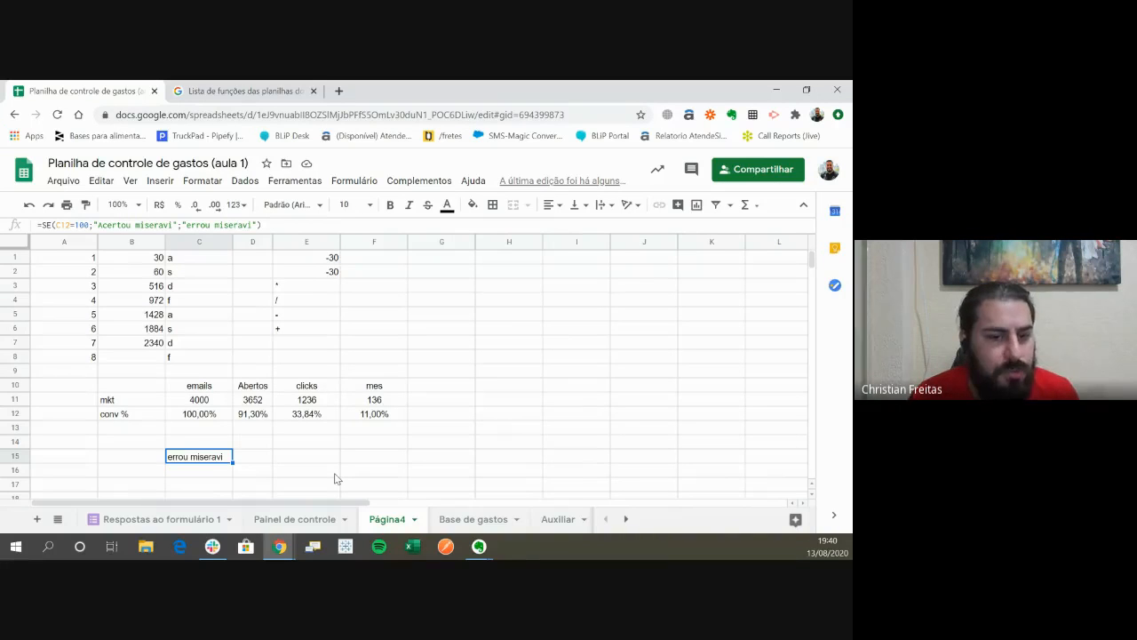
key(F2)
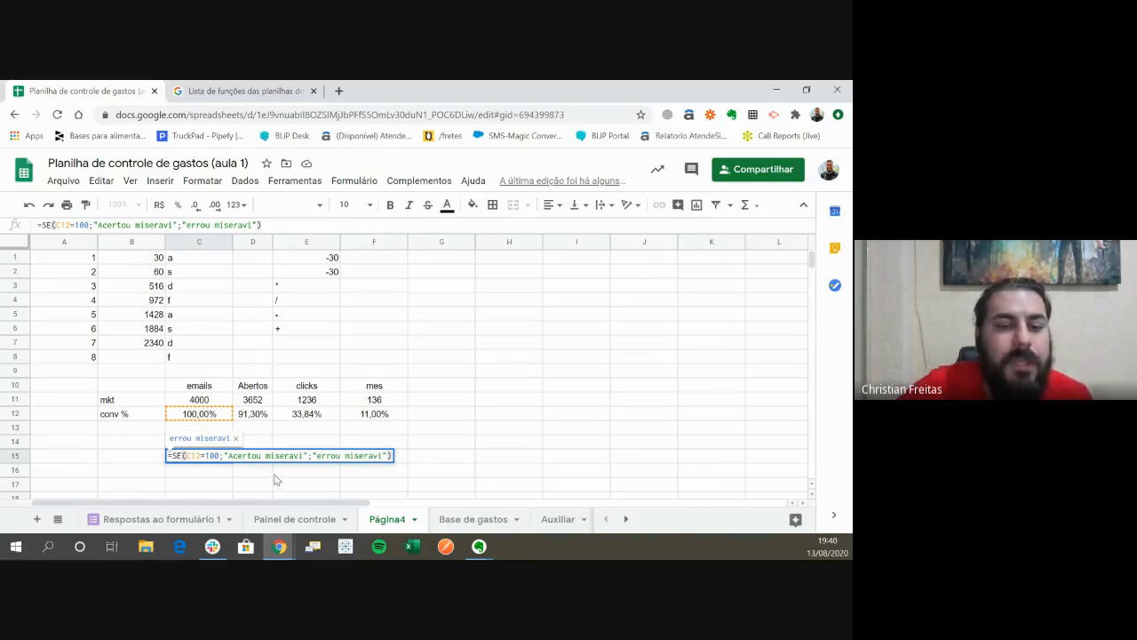
key(Return)
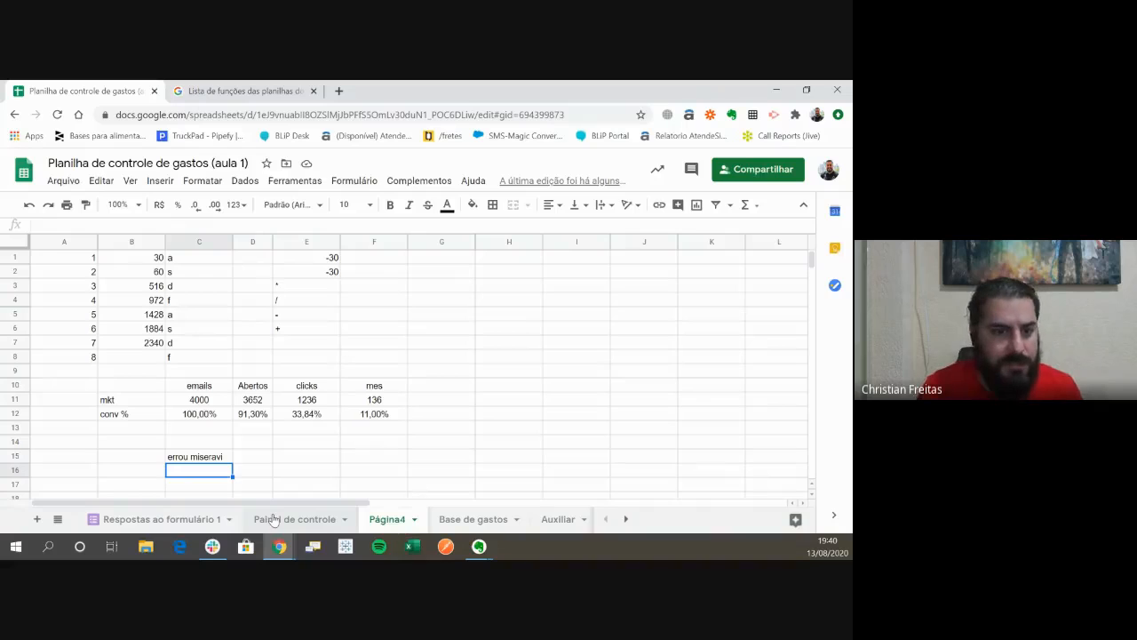
- Begin a second SE formula in cell C16 with the logical test C12=1
text(=)
key(Up)
key(Up)
key(Up)
key(Up)
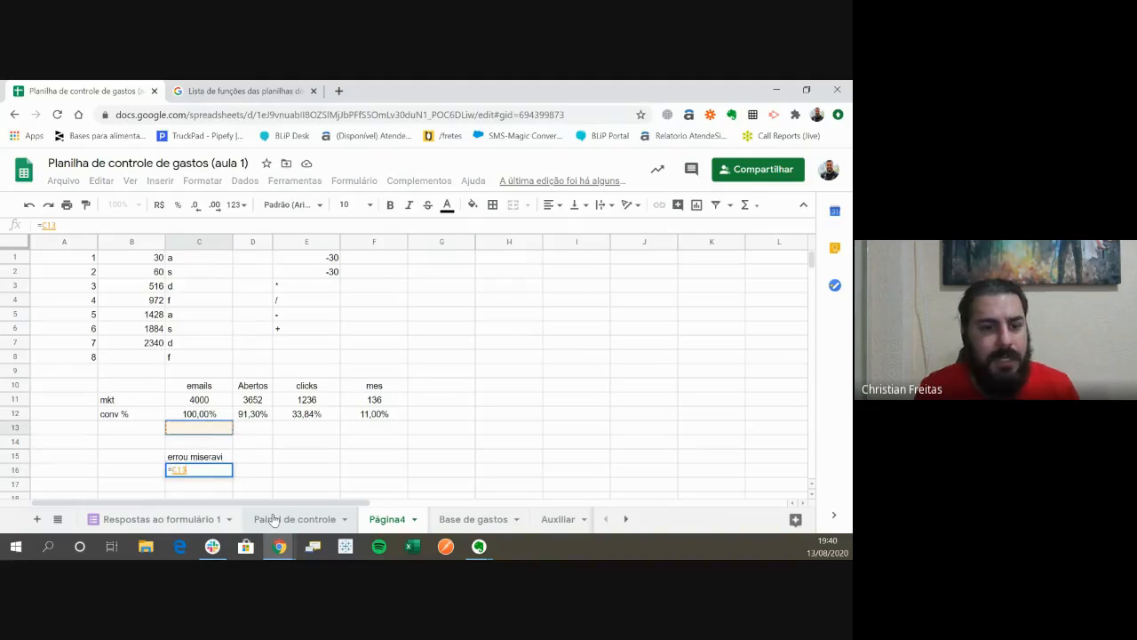
key(BackSpace)
key(BackSpace)
key(BackSpace)
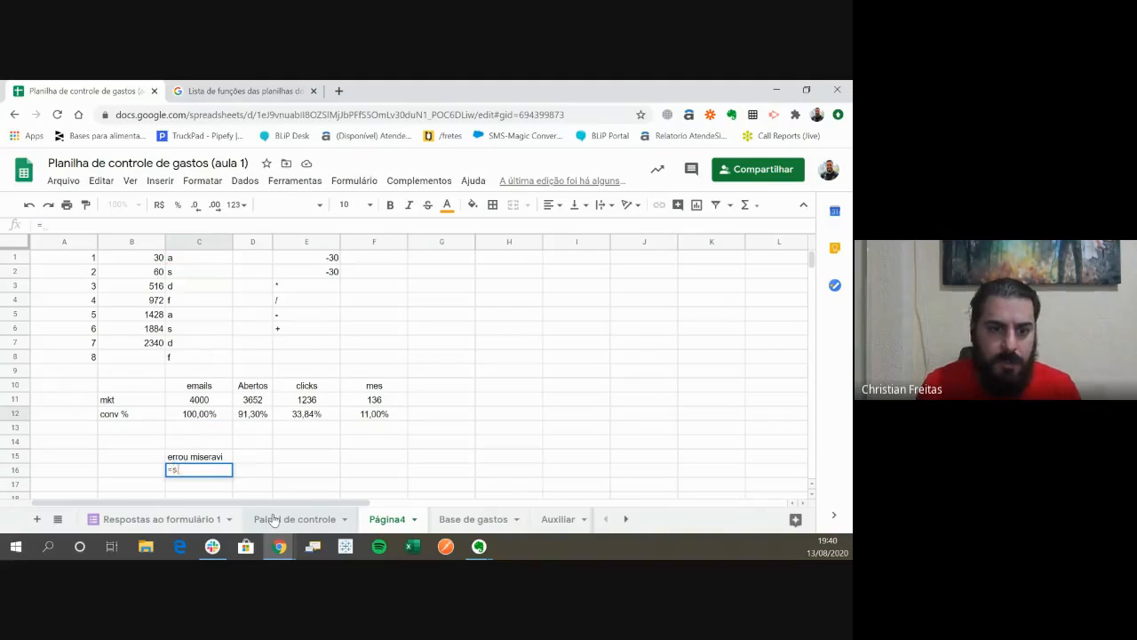
text(se()
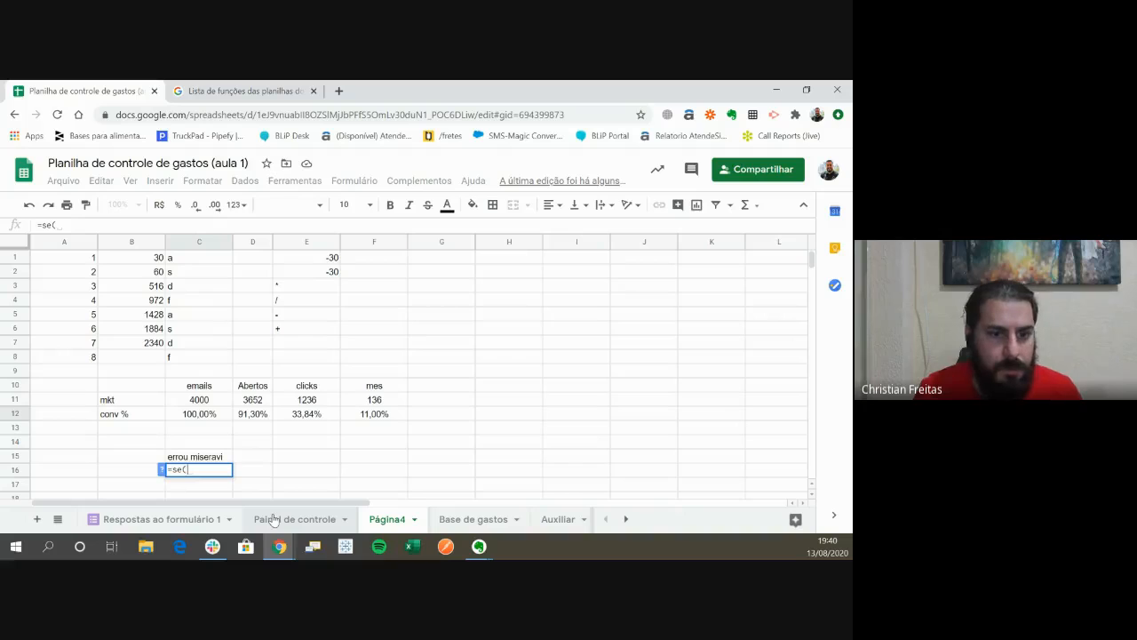
key(Up)
key(Up)
key(Up)
key(Up)
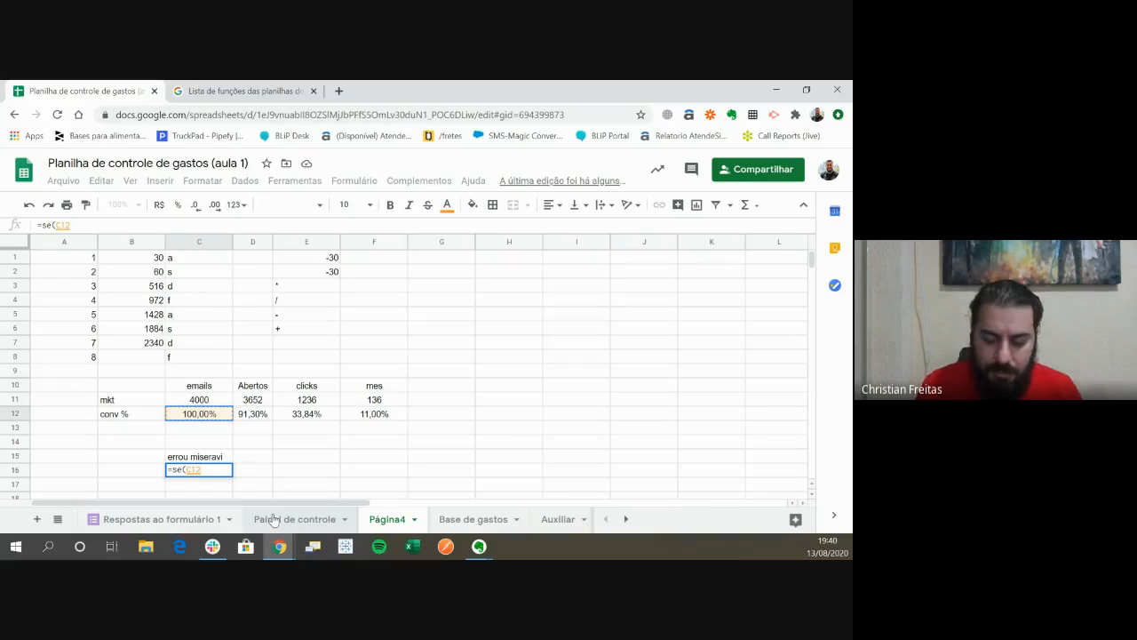
text(=)
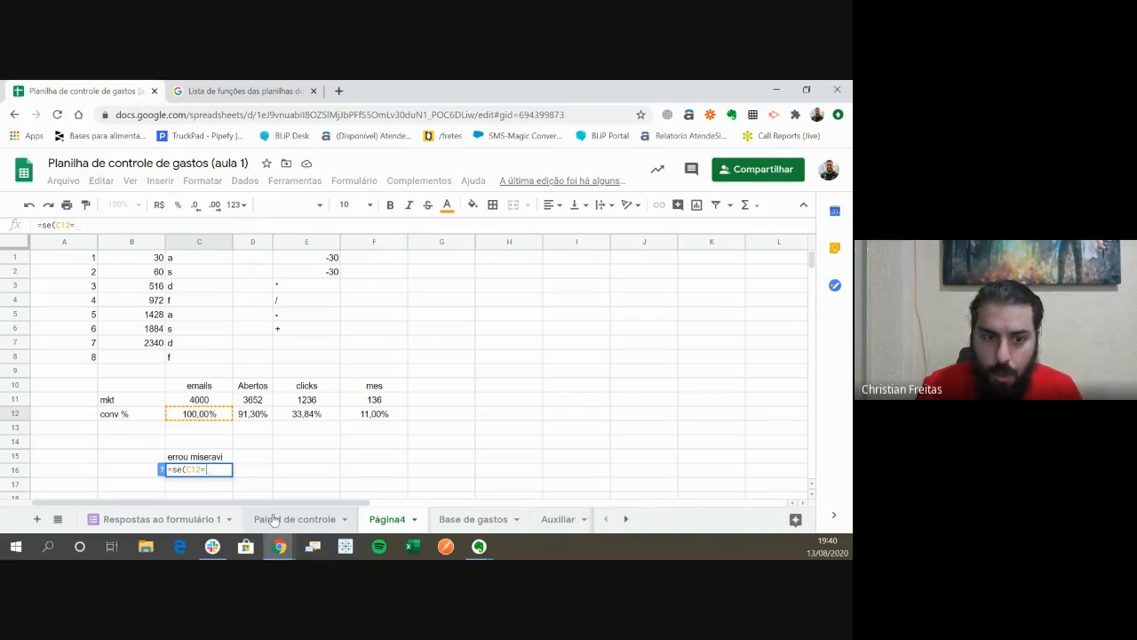
text(1)
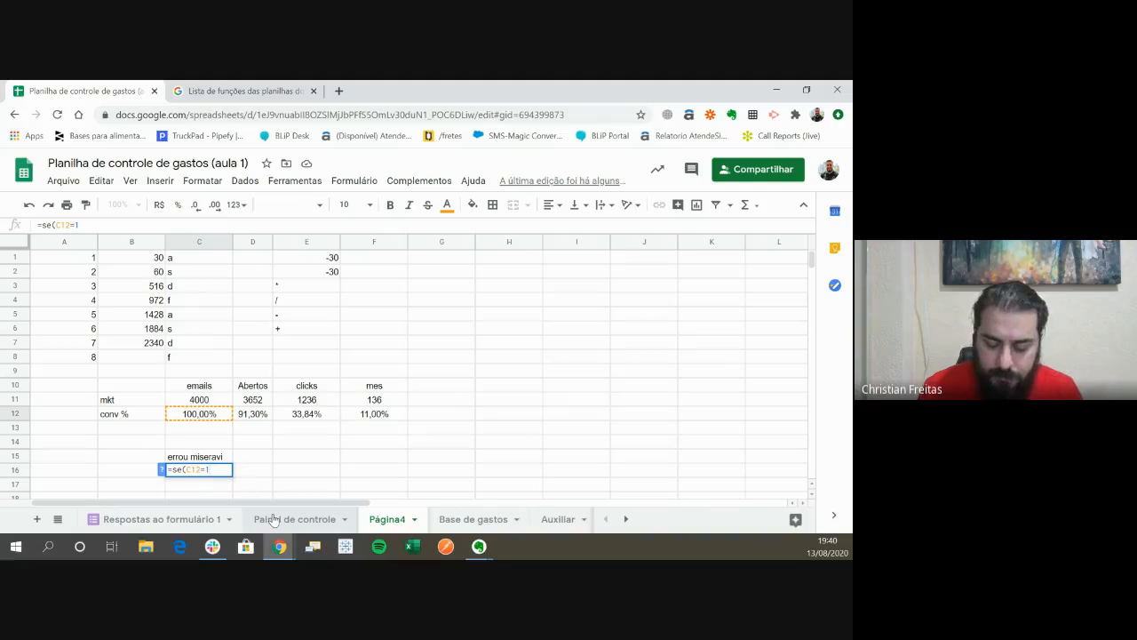
text(;)
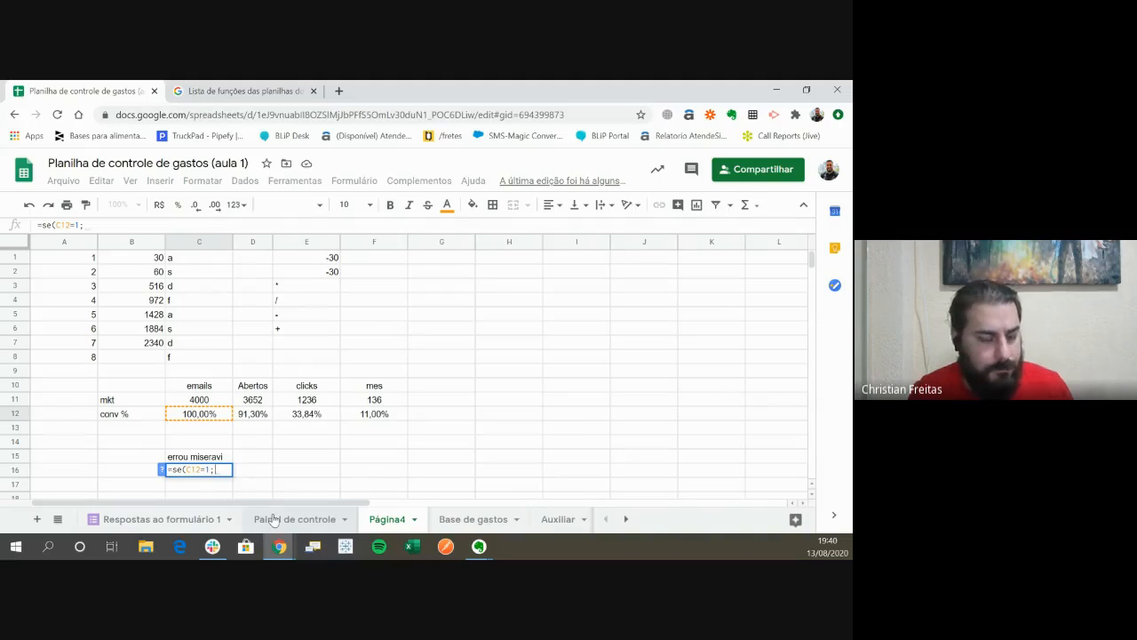
text(")
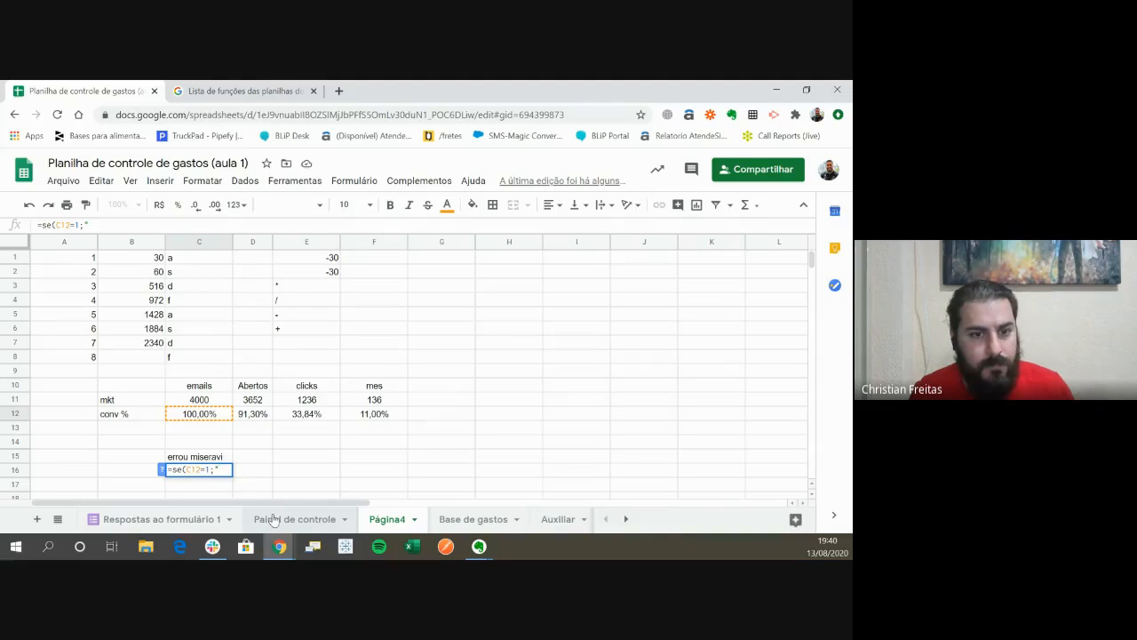
- Complete the SE formula in C16 to return the C10 heading when true and the D10 heading when false
key(BackSpace)
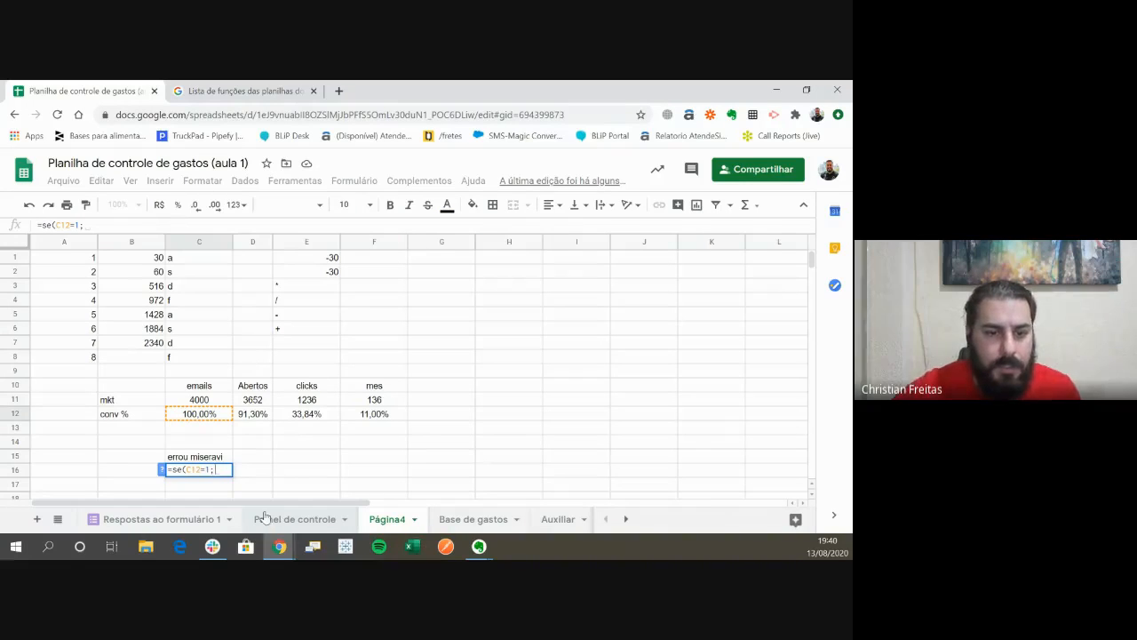
click(219, 394)
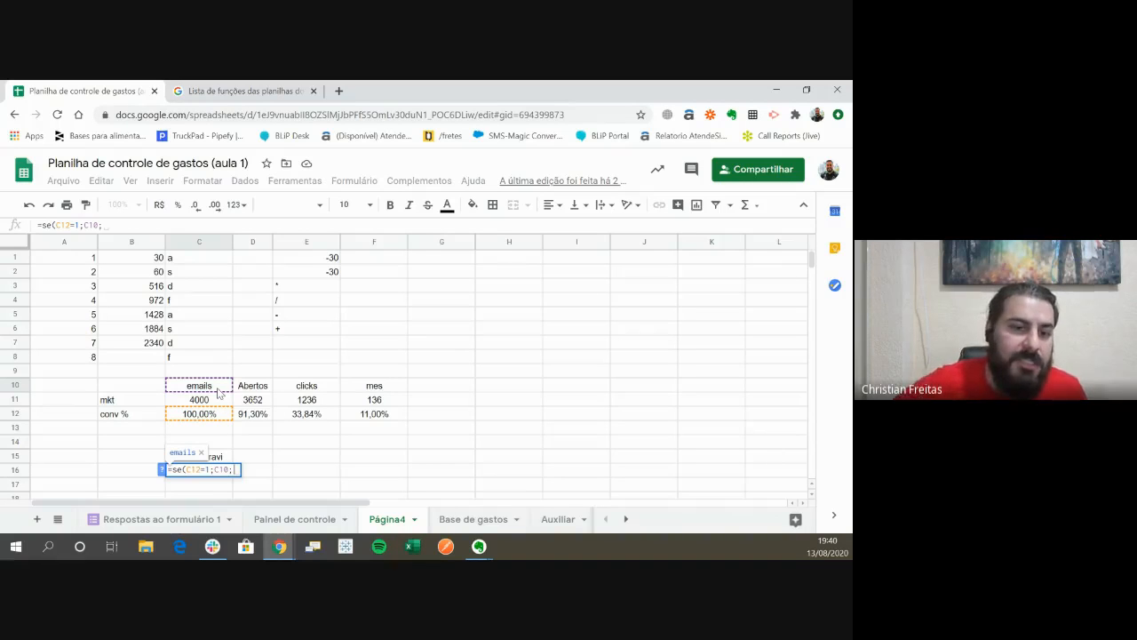
click(253, 388)
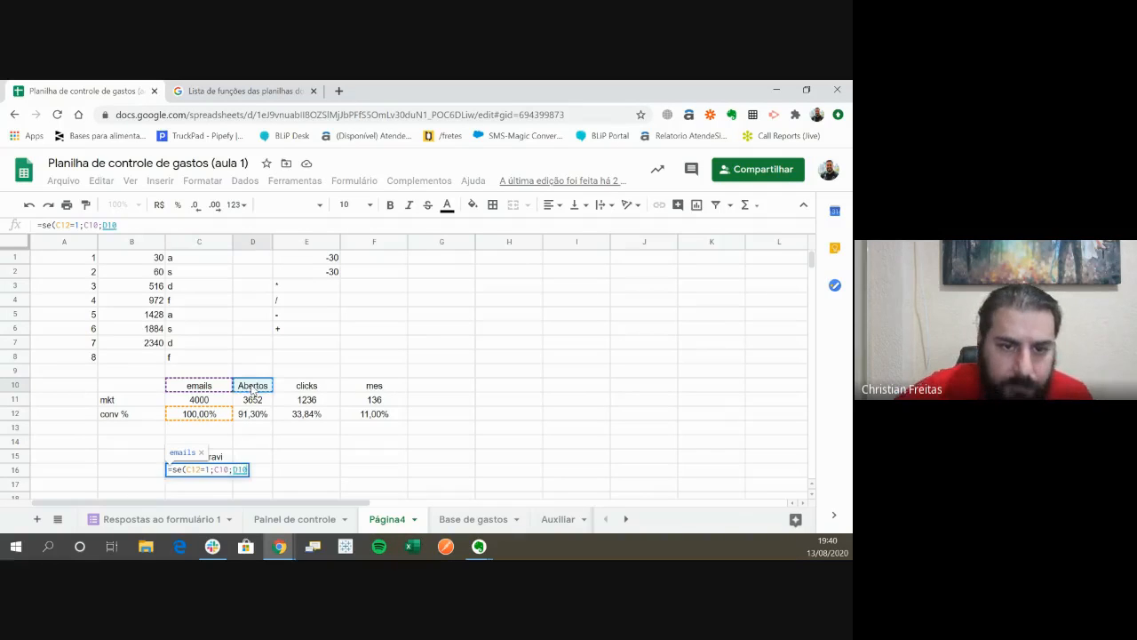
key(Return)
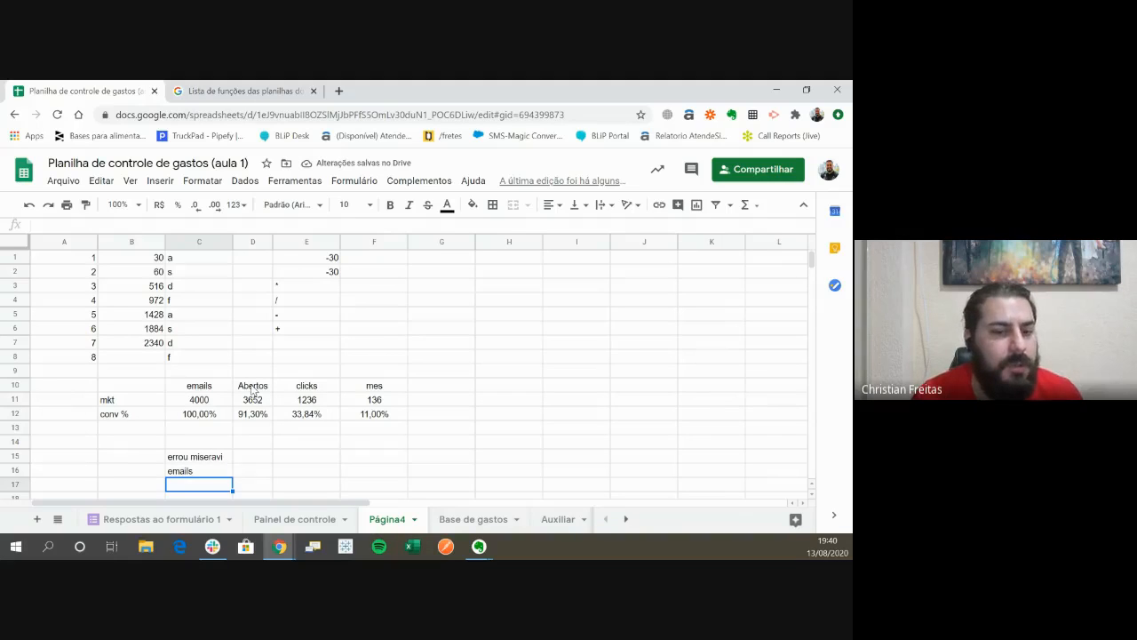
- Begin an SE formula in cell C17 with the logical test D12>90%
key(Up)
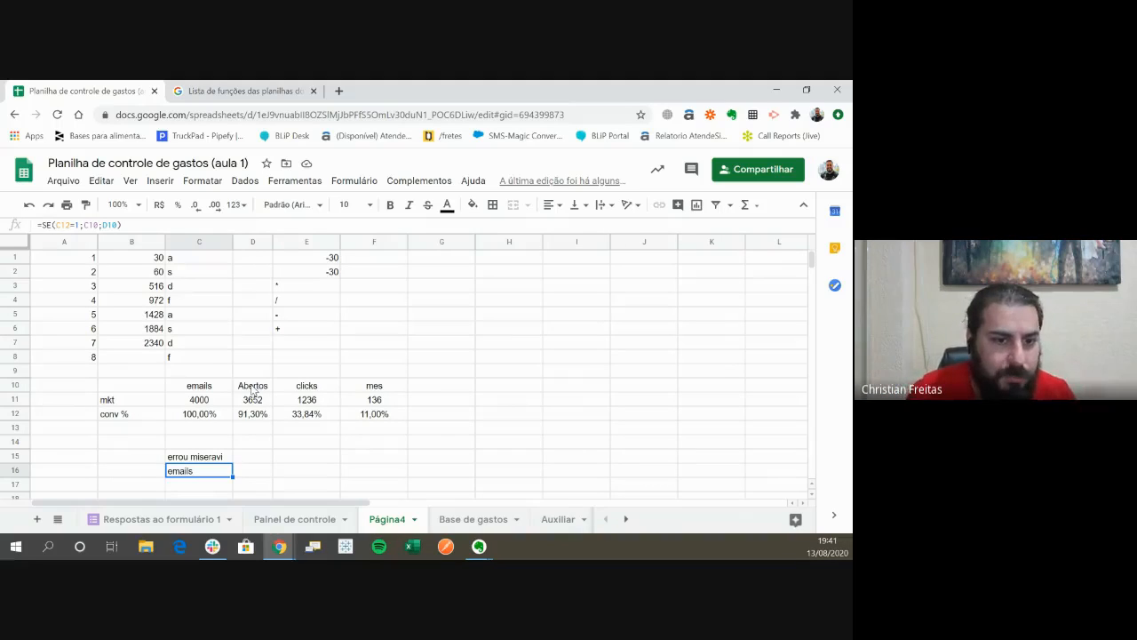
key(Return)
text(=se)
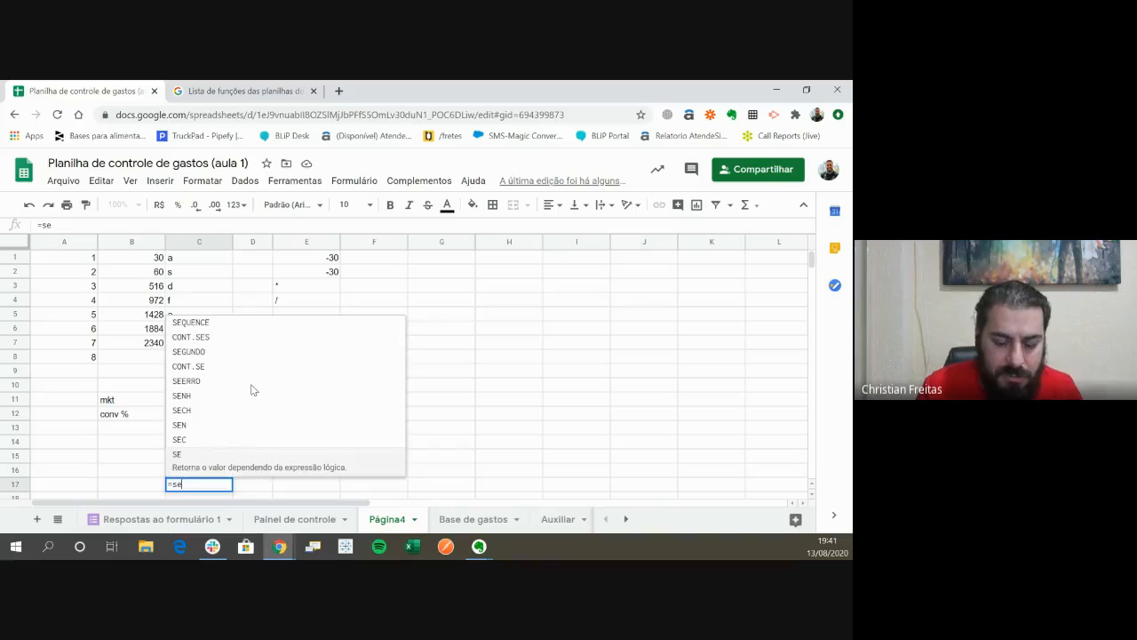
text(()
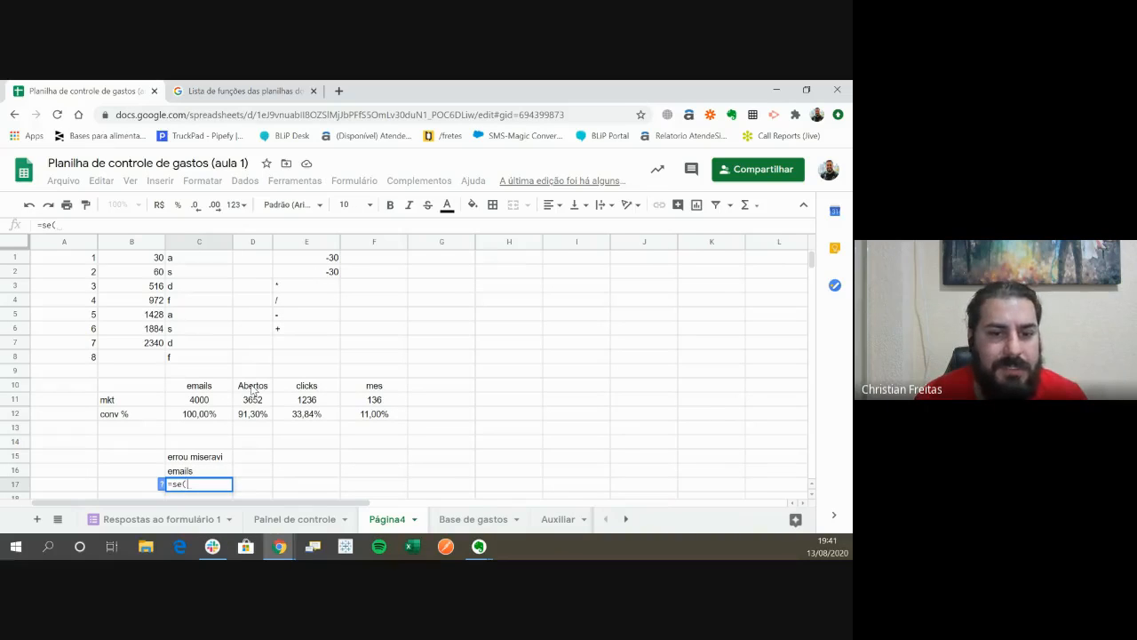
key(Right)
key(Up)
key(Up)
key(Up)
key(Up)
key(Up)
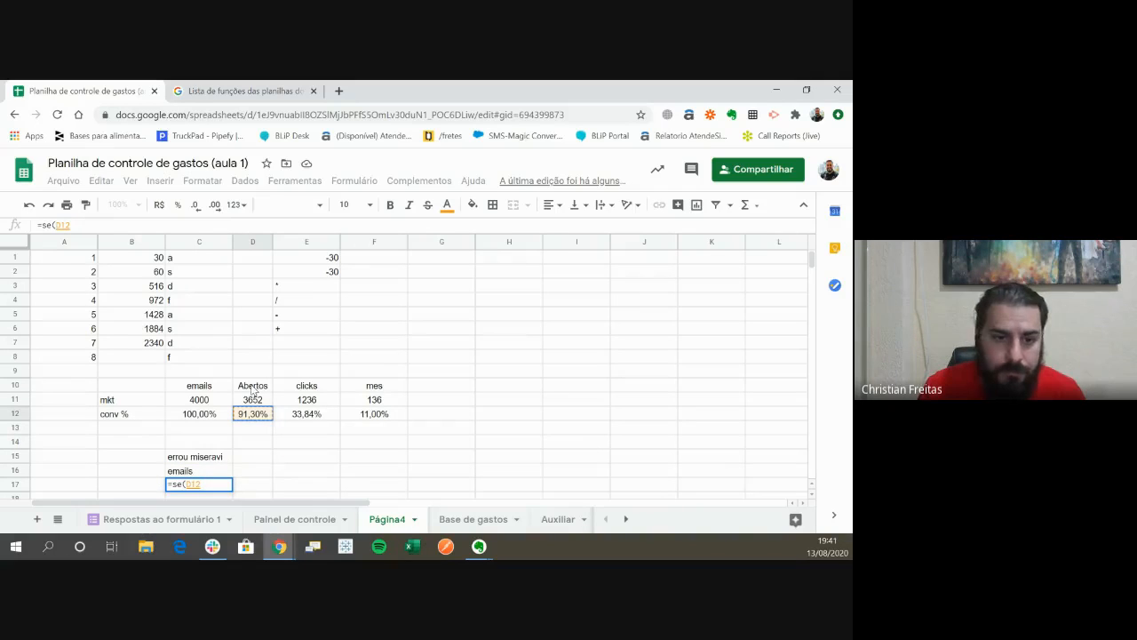
text(>)
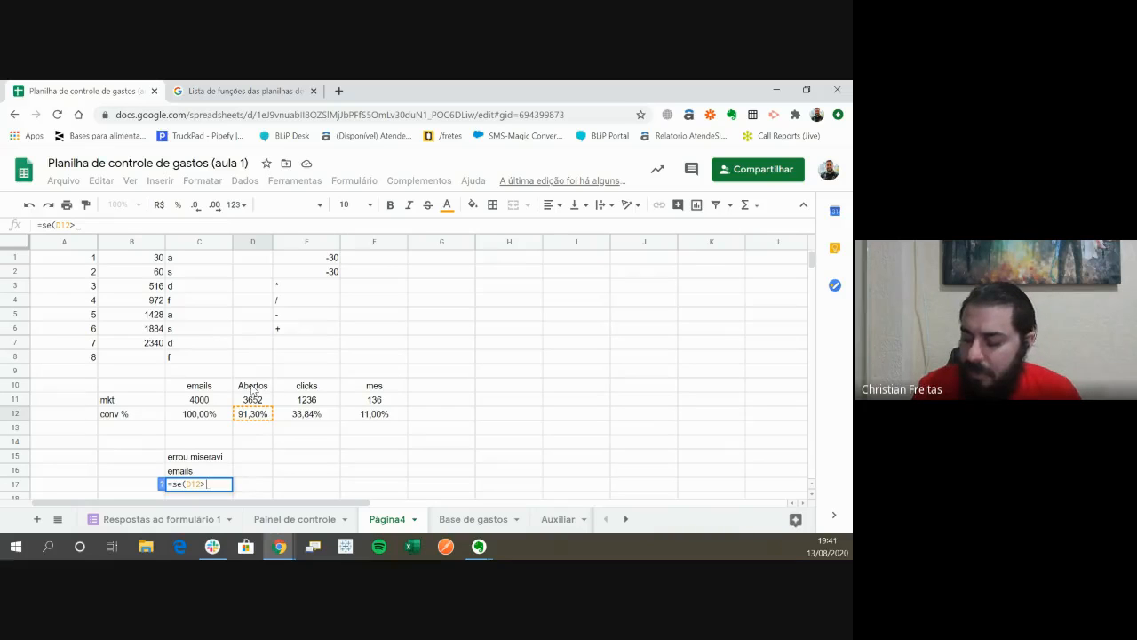
text(90)
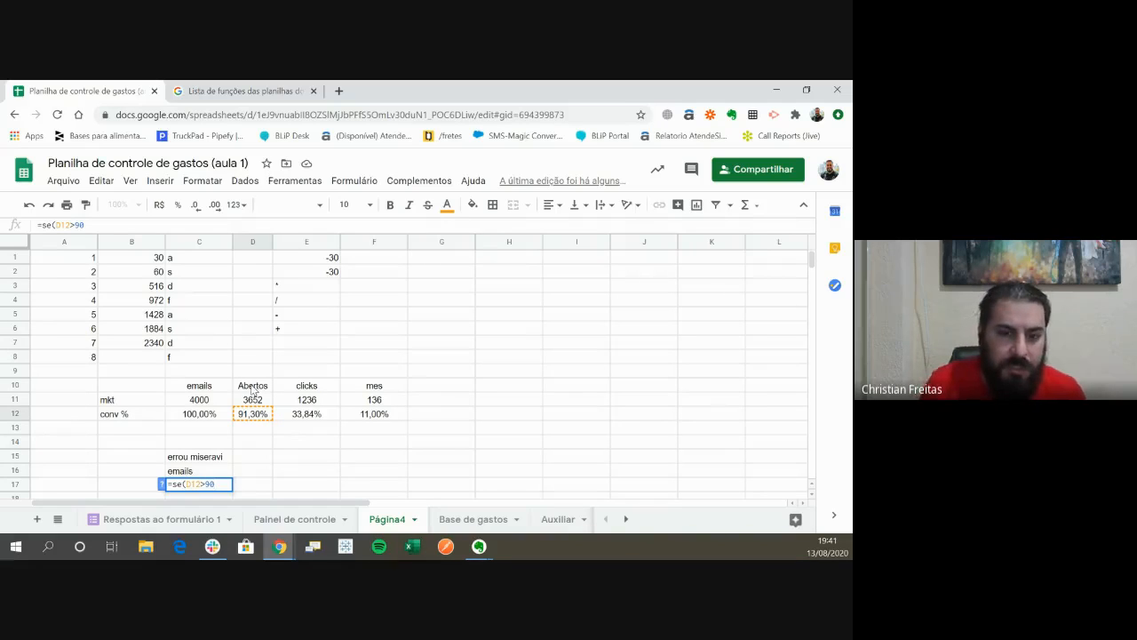
text(%)
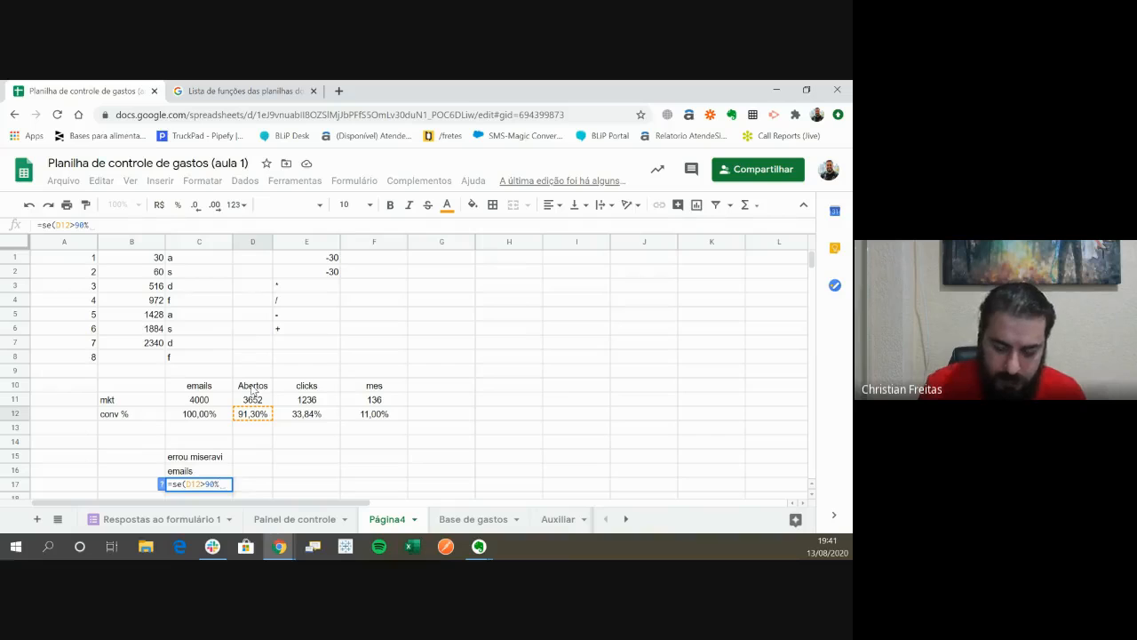
text(;)
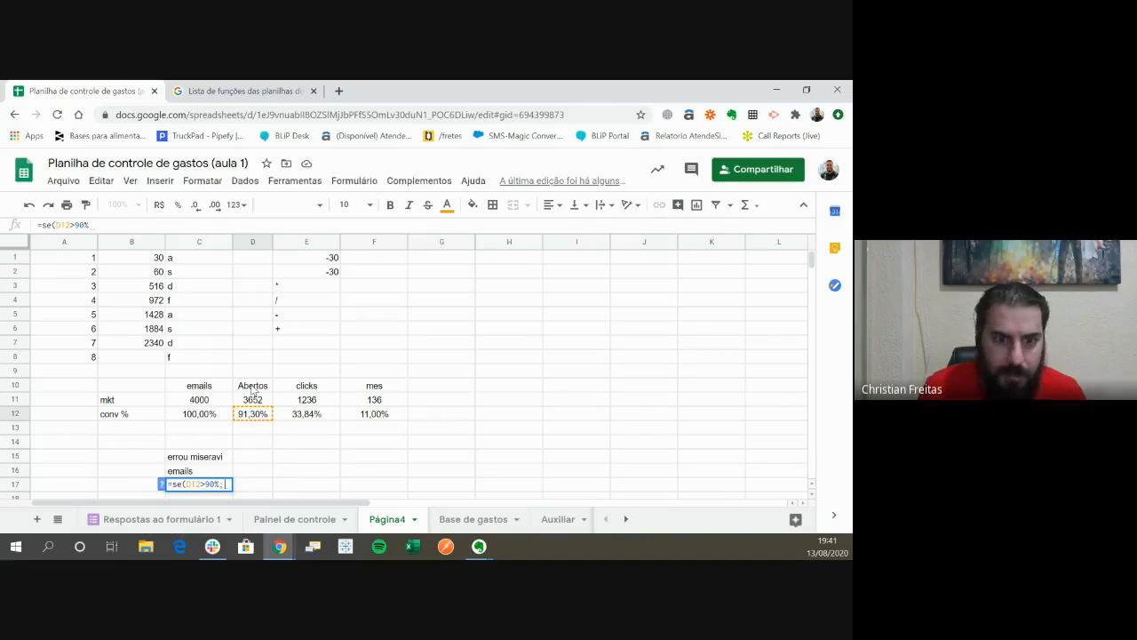
text(")
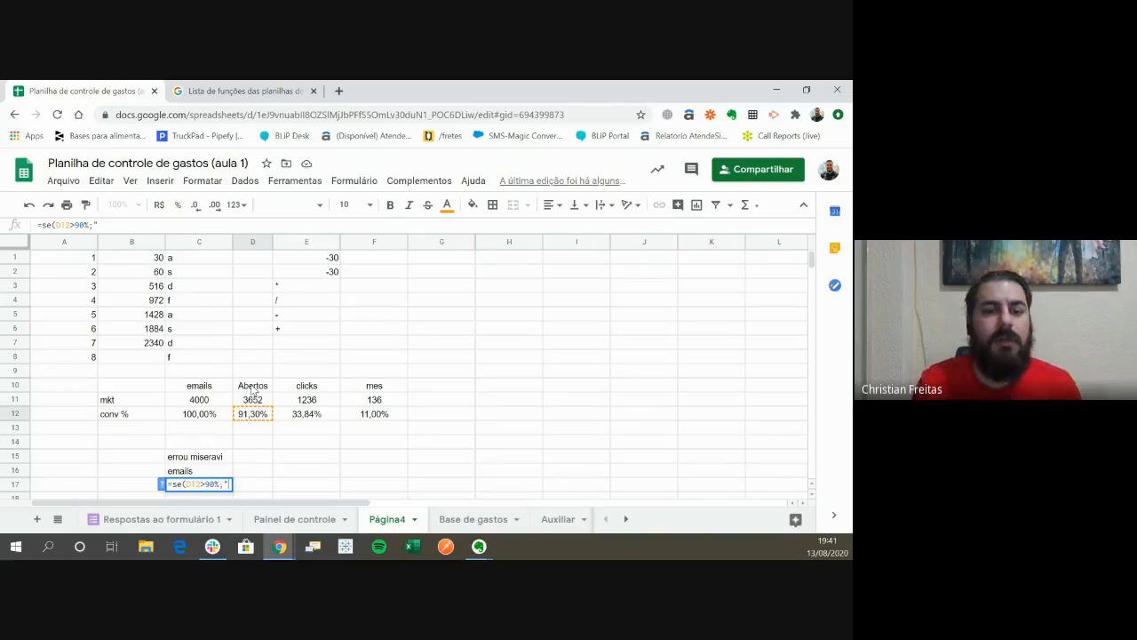
text(para)
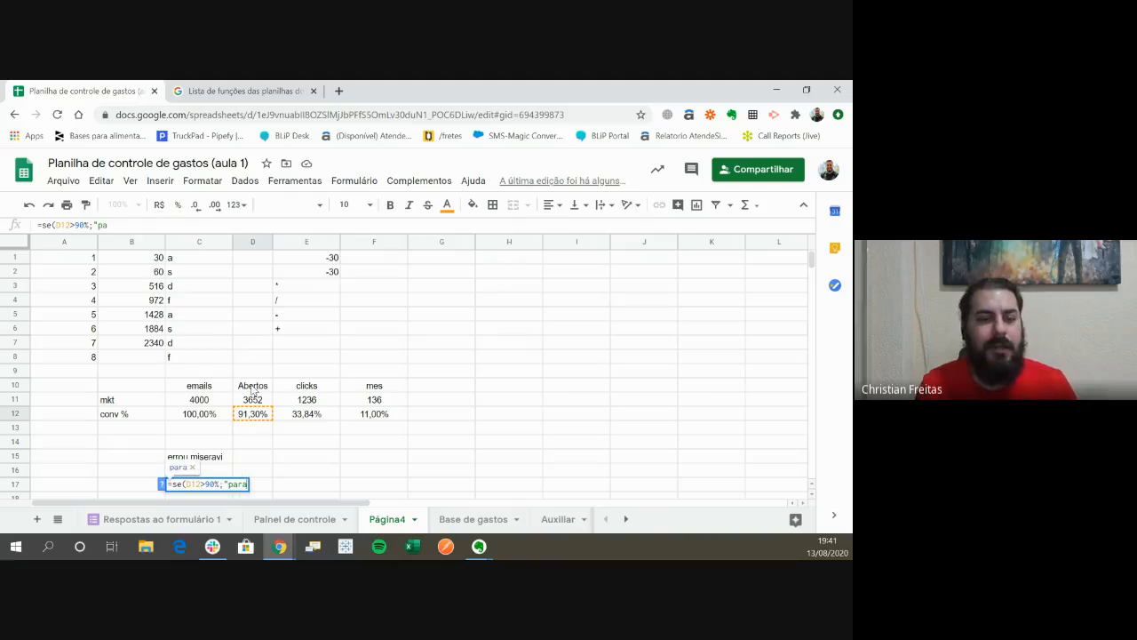
text(bens mk)
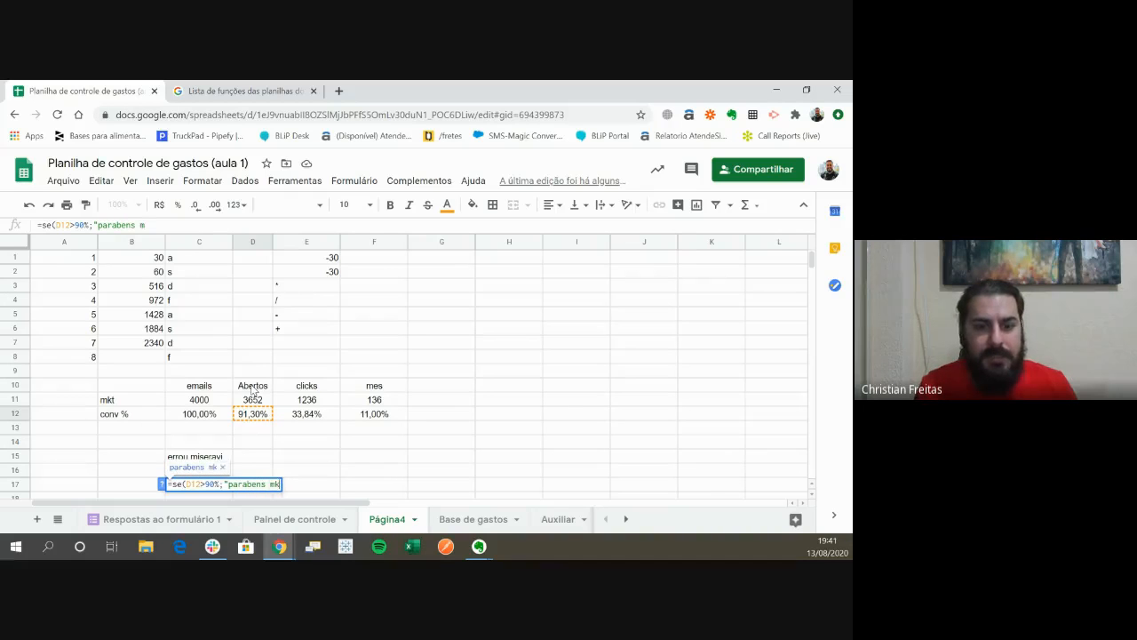
text(t";)
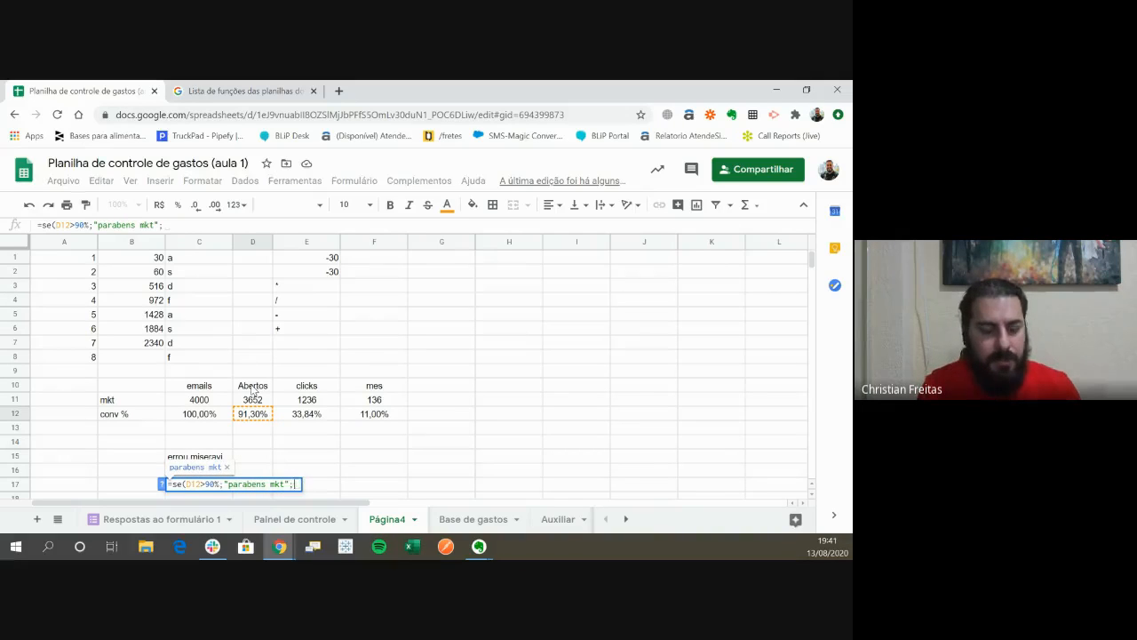
text(")
text(te)
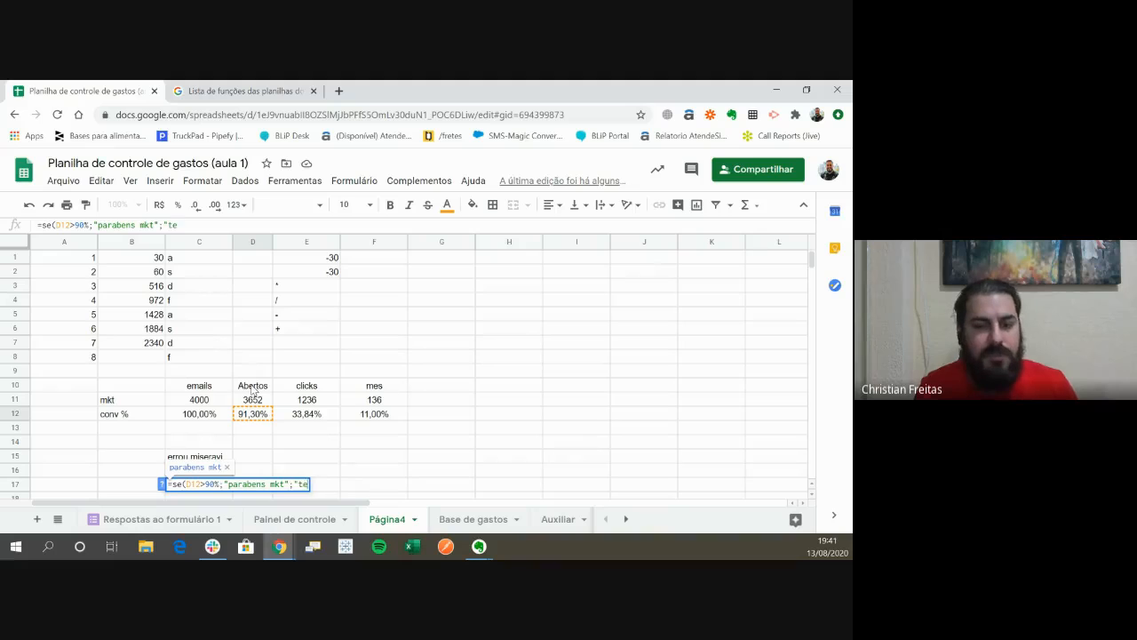
text(nte de no)
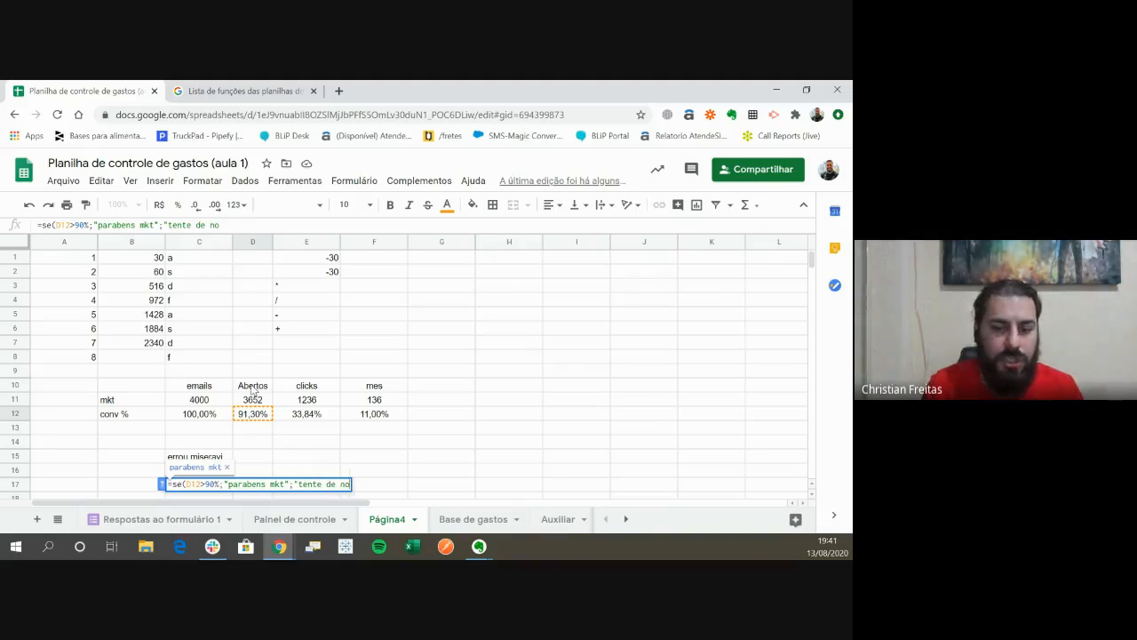
text(vo"))
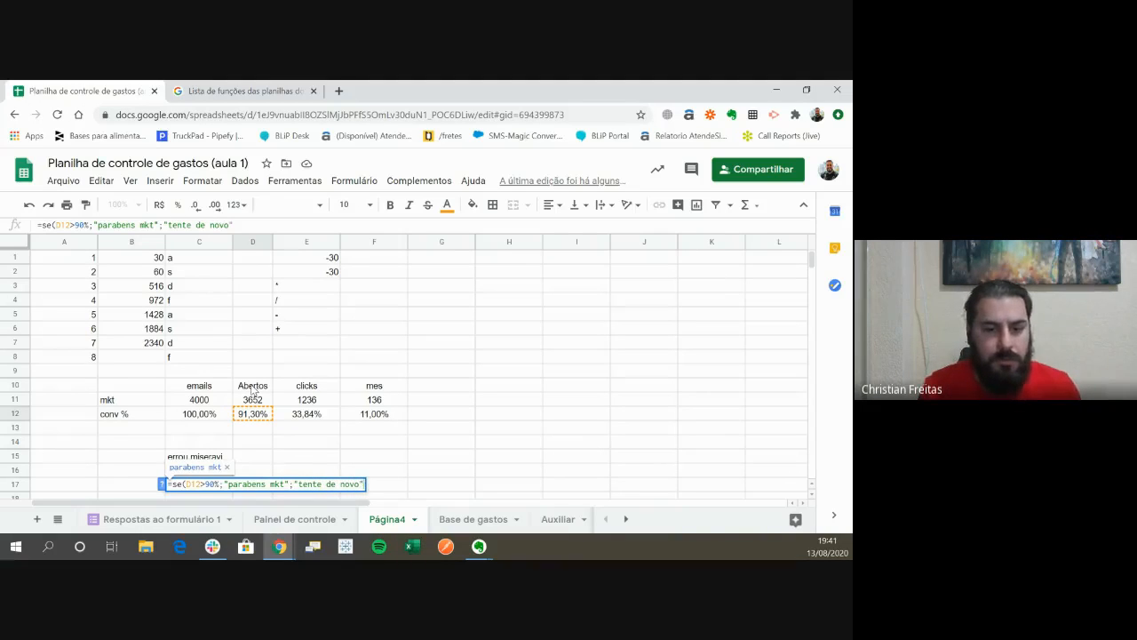
- Complete the SE formula in C17 to return "parabens mkt" when true and "tente de novo" when false
key(Return)
key(Up)
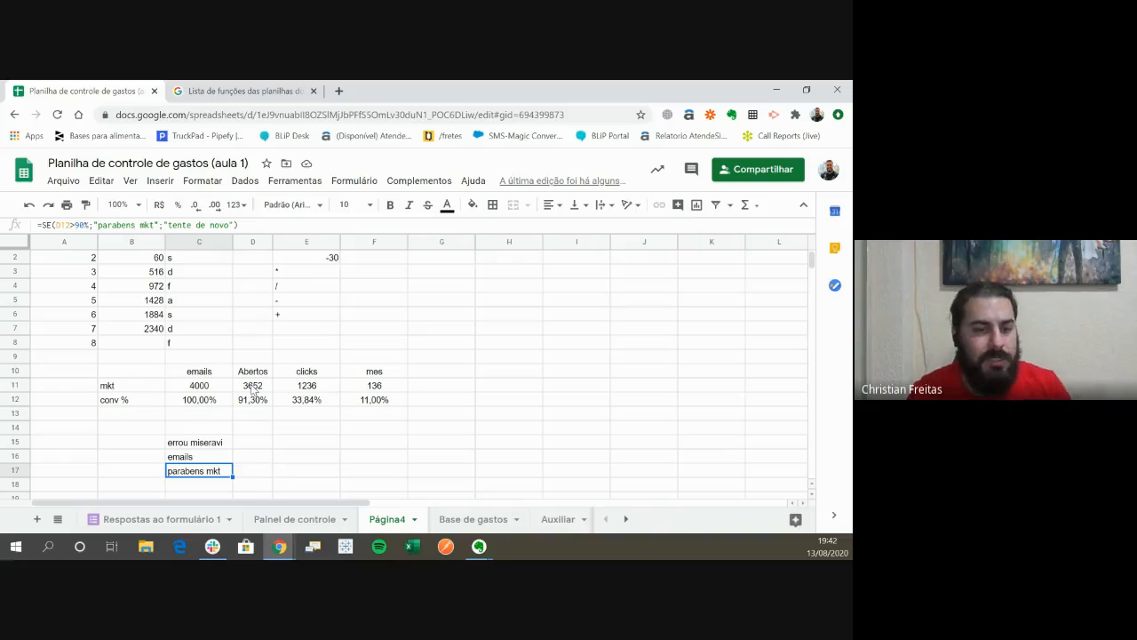
- Begin an SE formula in cell E15 with a nested E (AND) function as its logical test
key(Right)
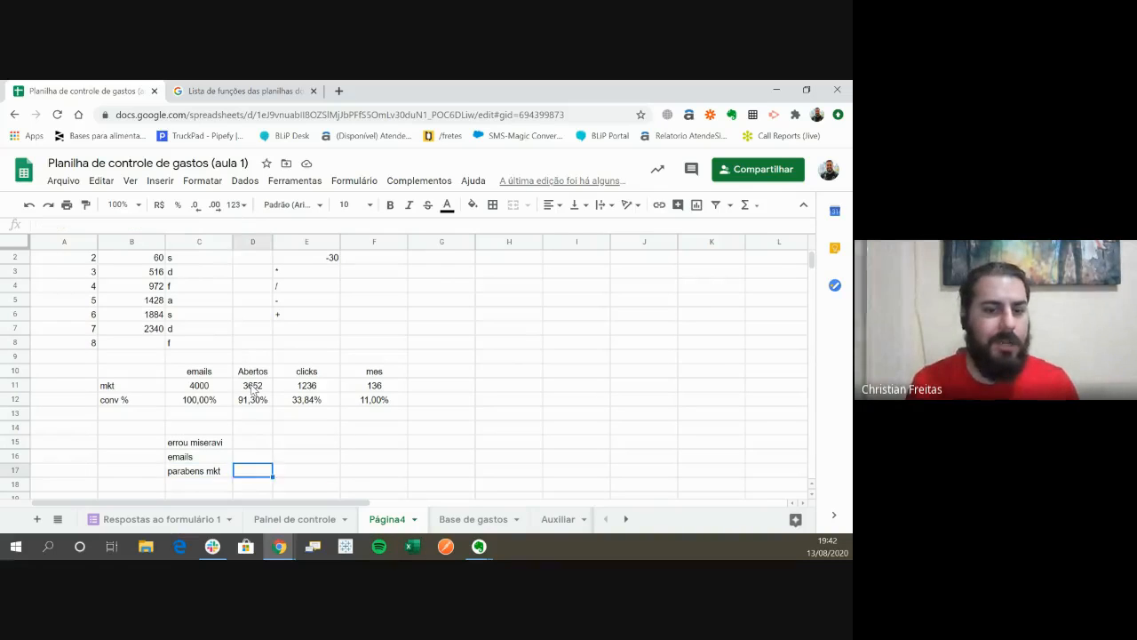
key(Right)
key(Up)
key(Up)
text(=se()
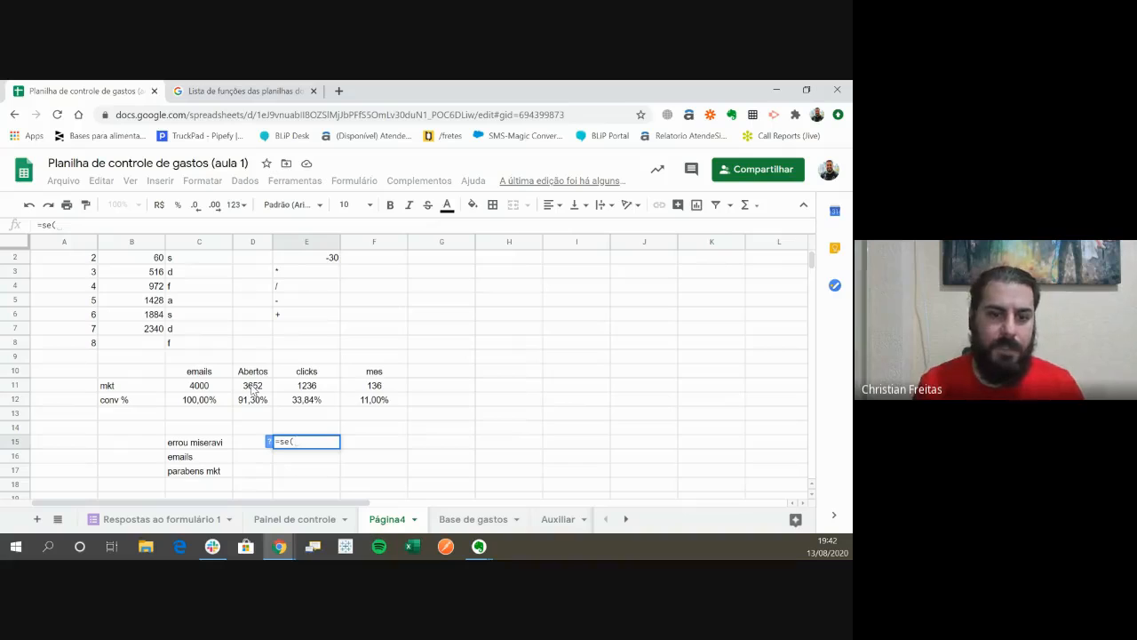
text(E)
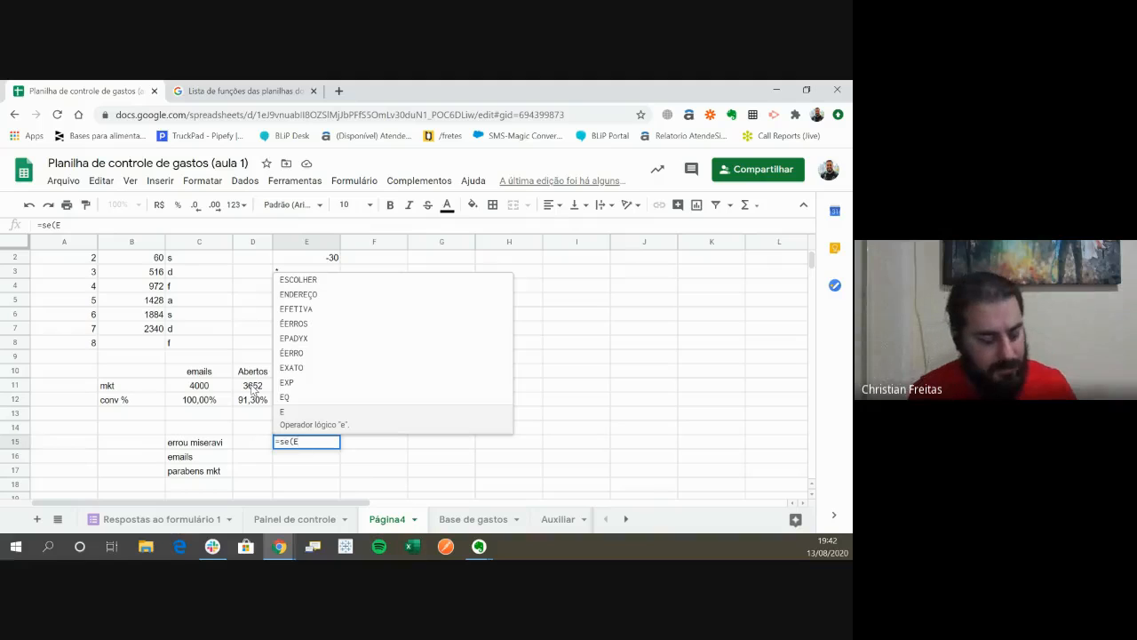
text(()
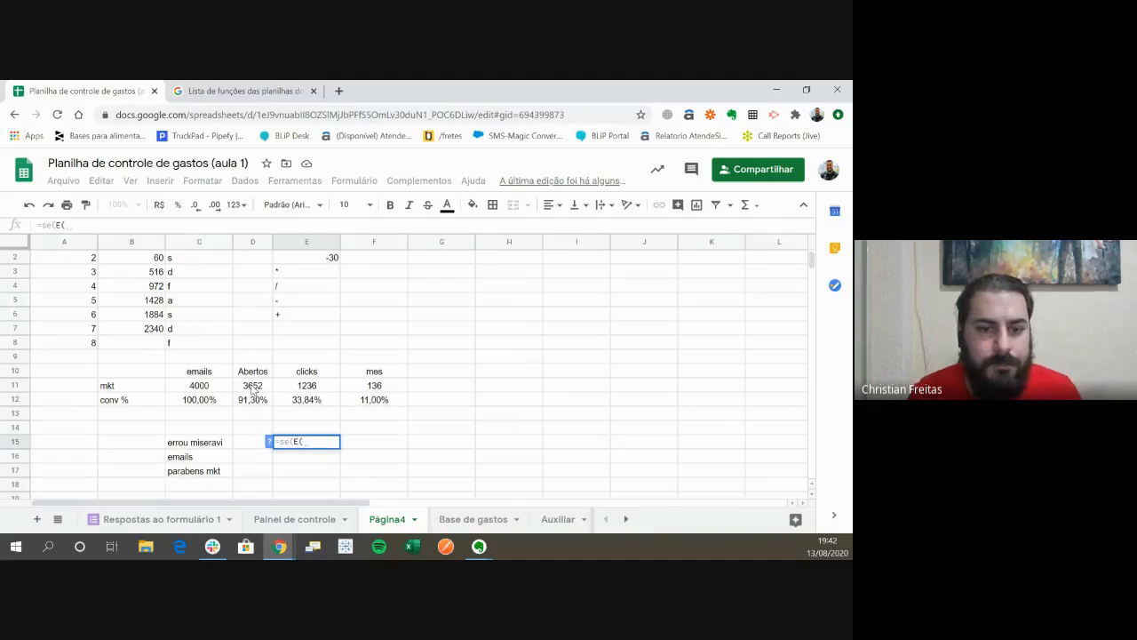
- Give the nested E function in E15 the condition E12>30%, close it and enter the formula
key(Up)
key(Up)
key(Up)
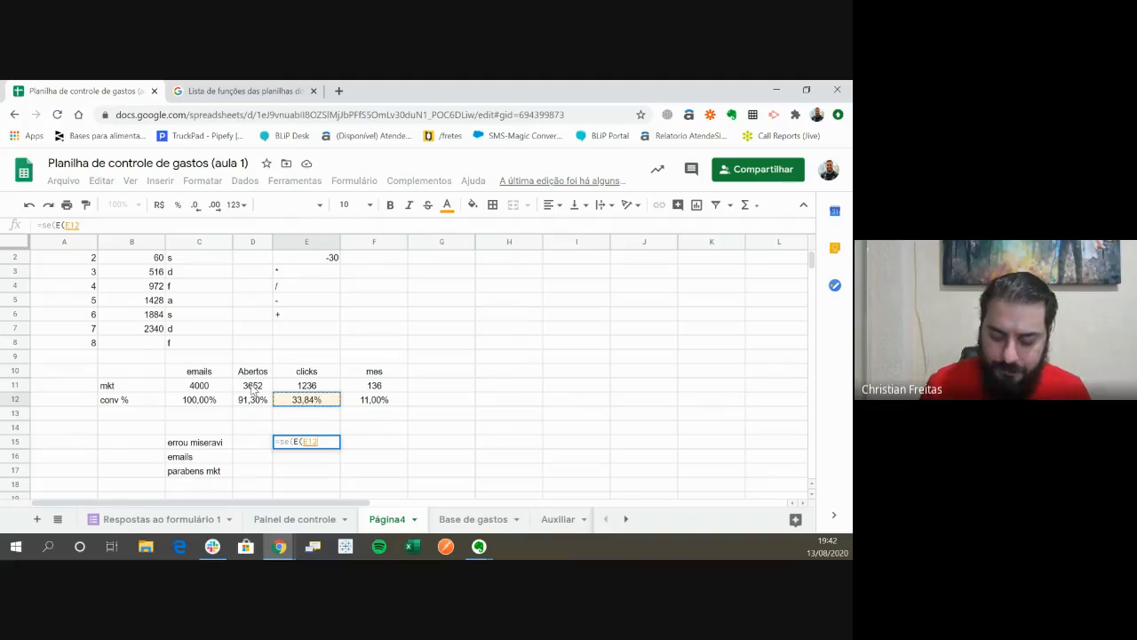
text(>)
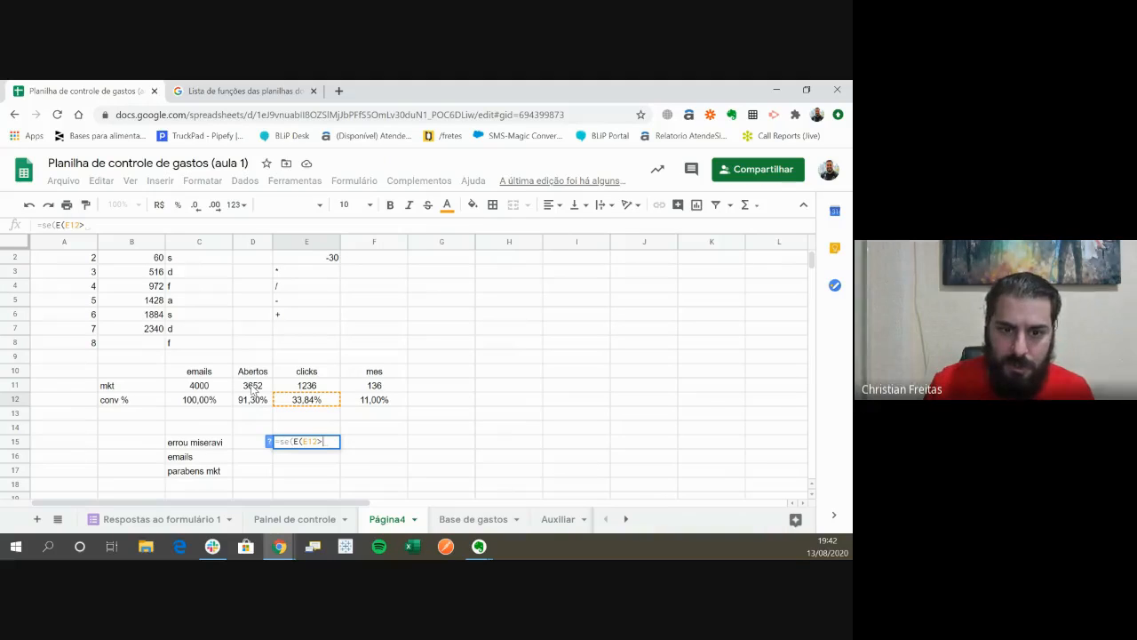
text(30)
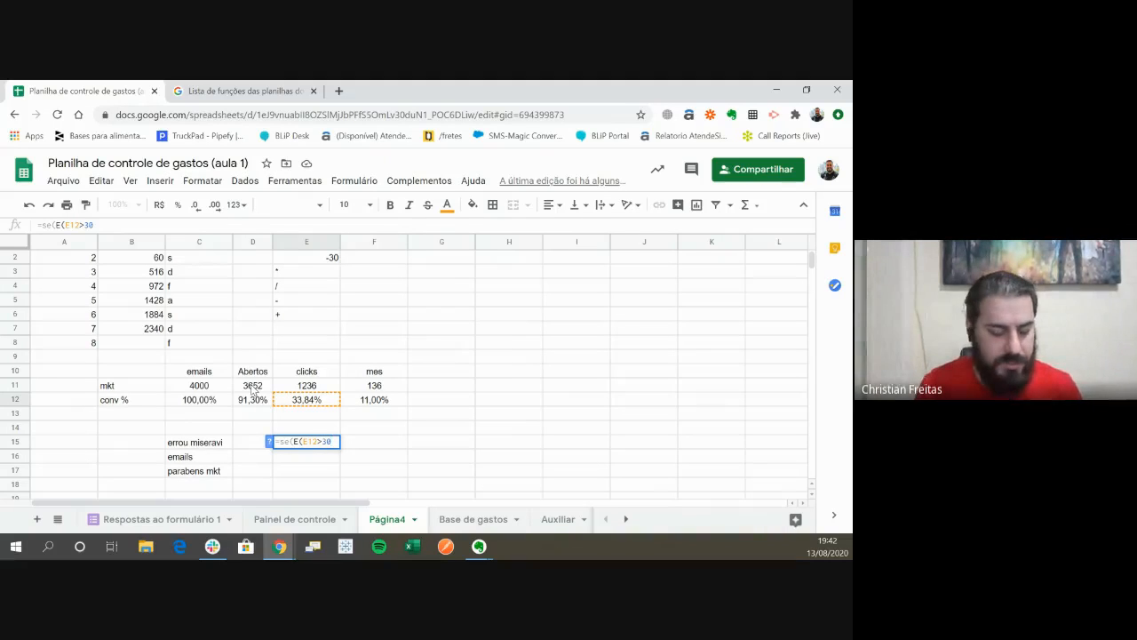
text(%)
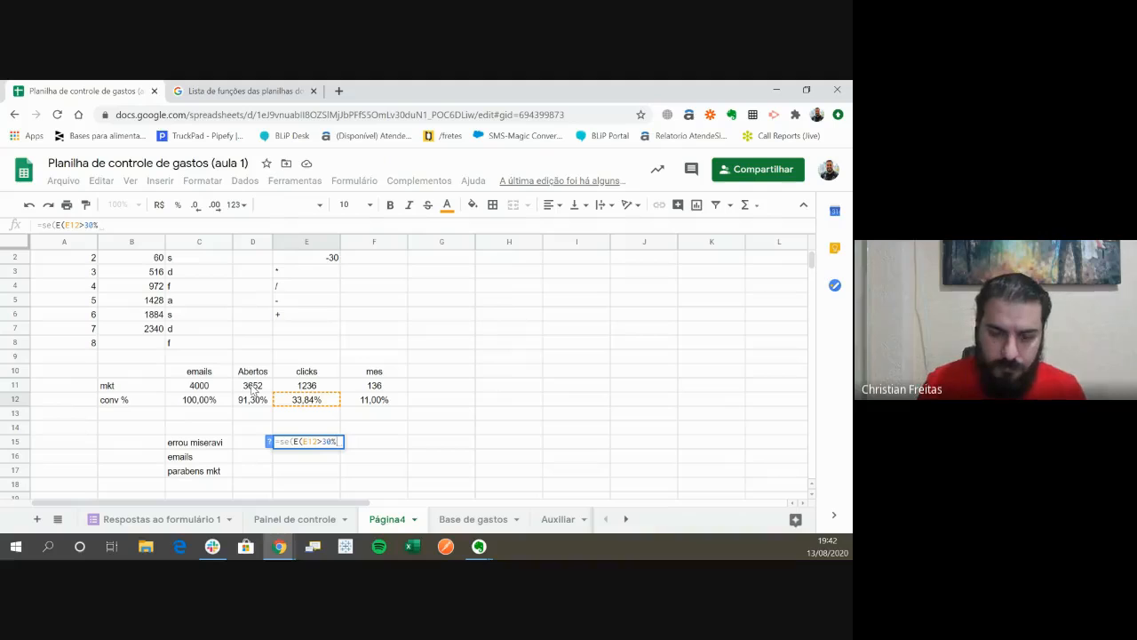
text(;)
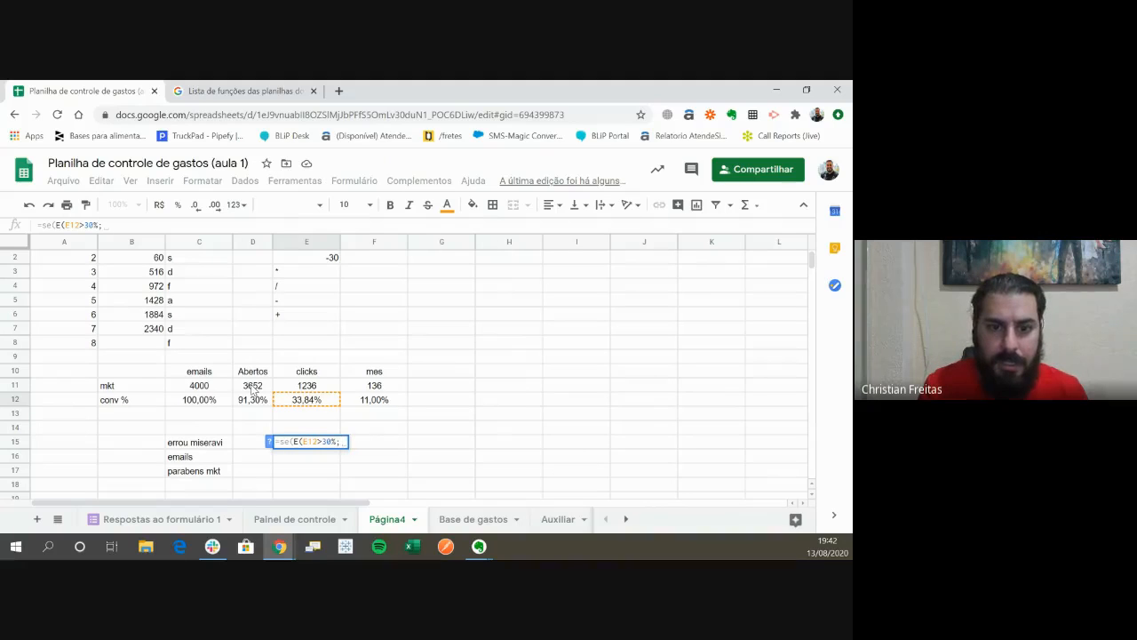
key(BackSpace)
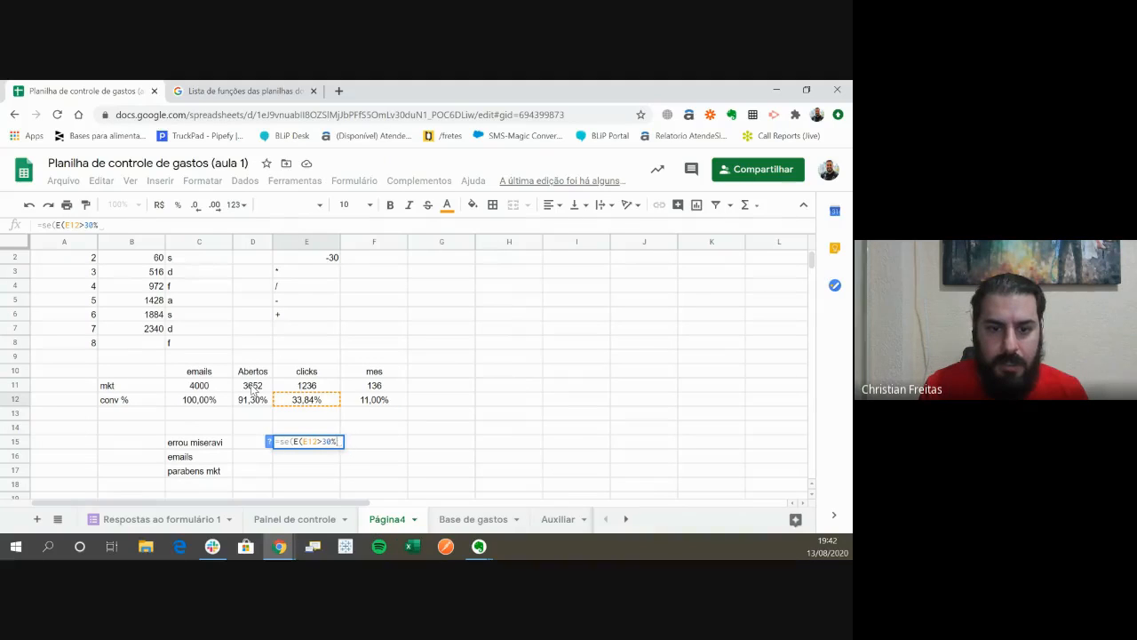
text())
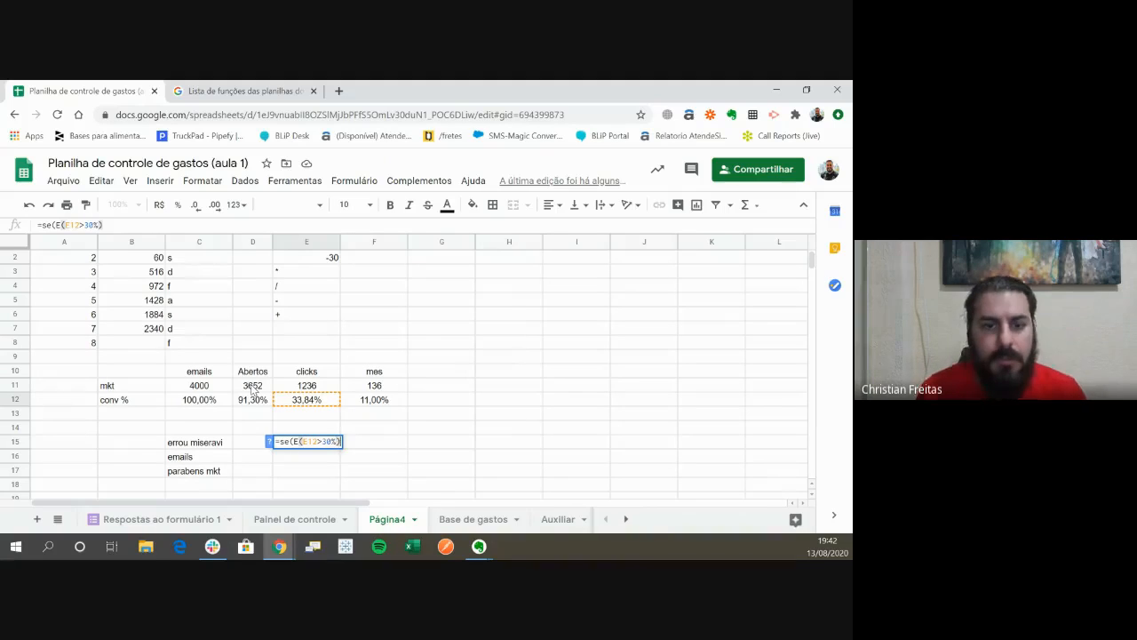
click(377, 404)
click(316, 450)
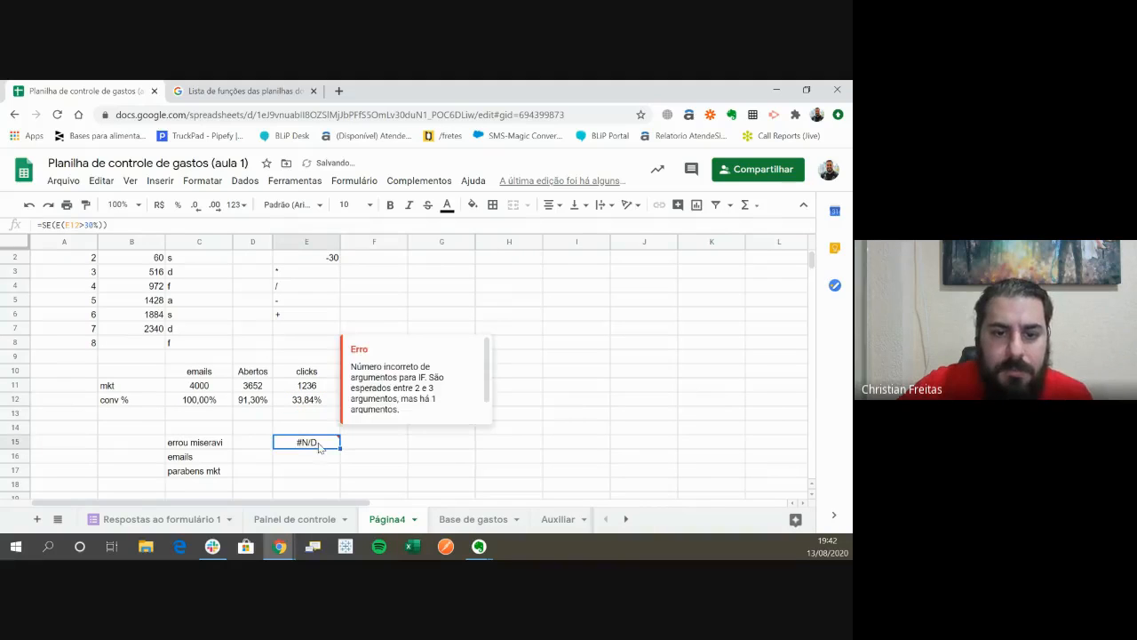
- Reopen the E15 formula, remove its final parenthesis and append the condition f12>10 after the E function
click(127, 228)
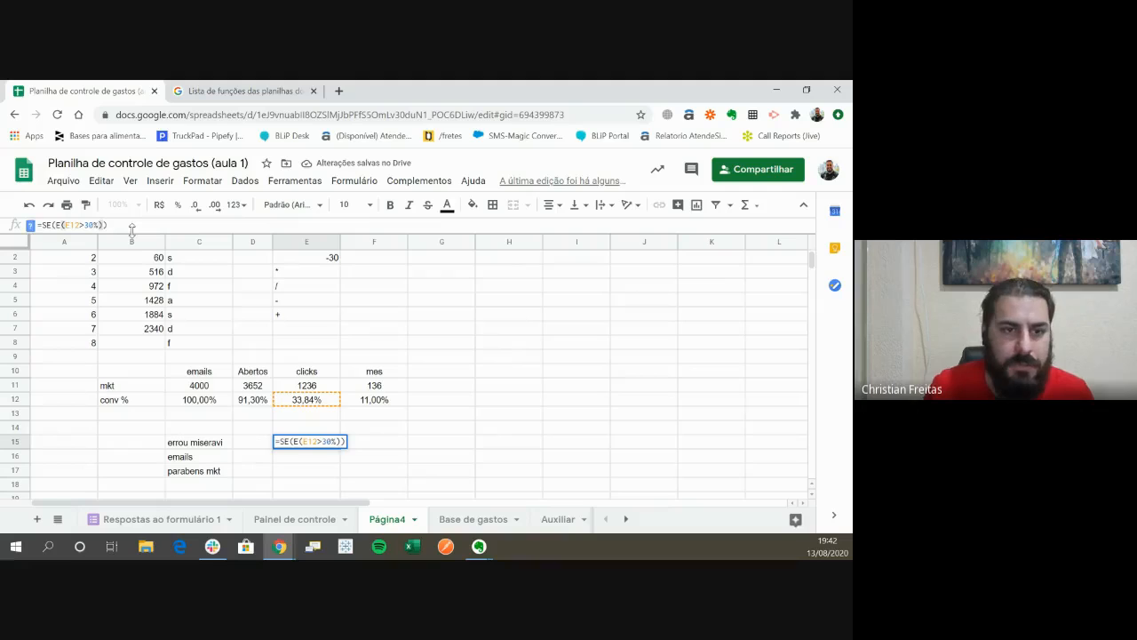
key(BackSpace)
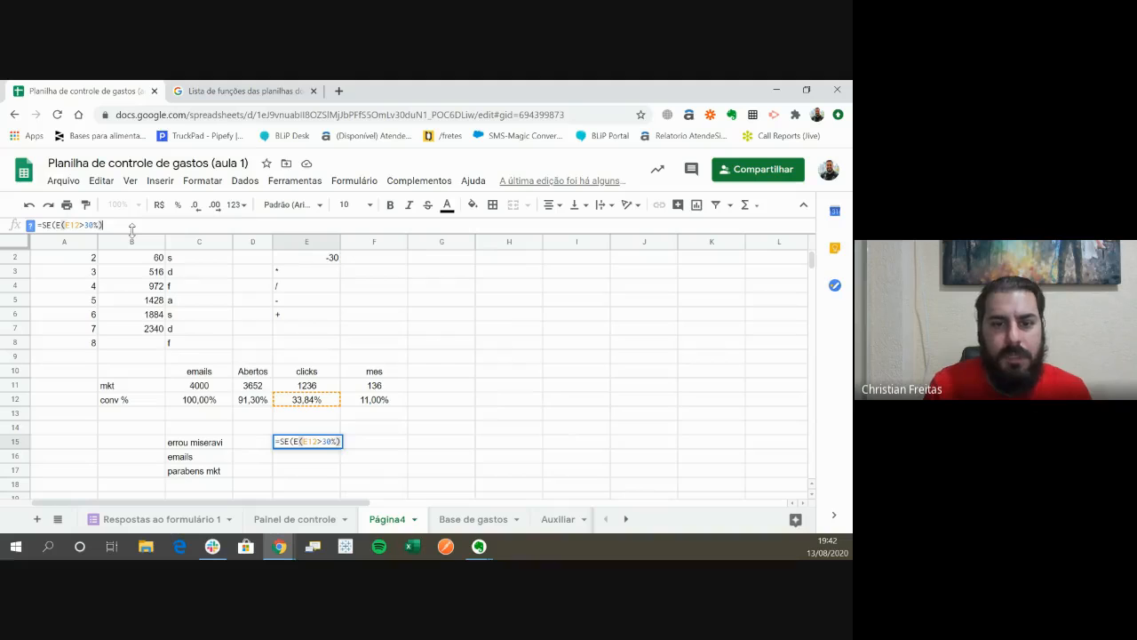
text(f12)
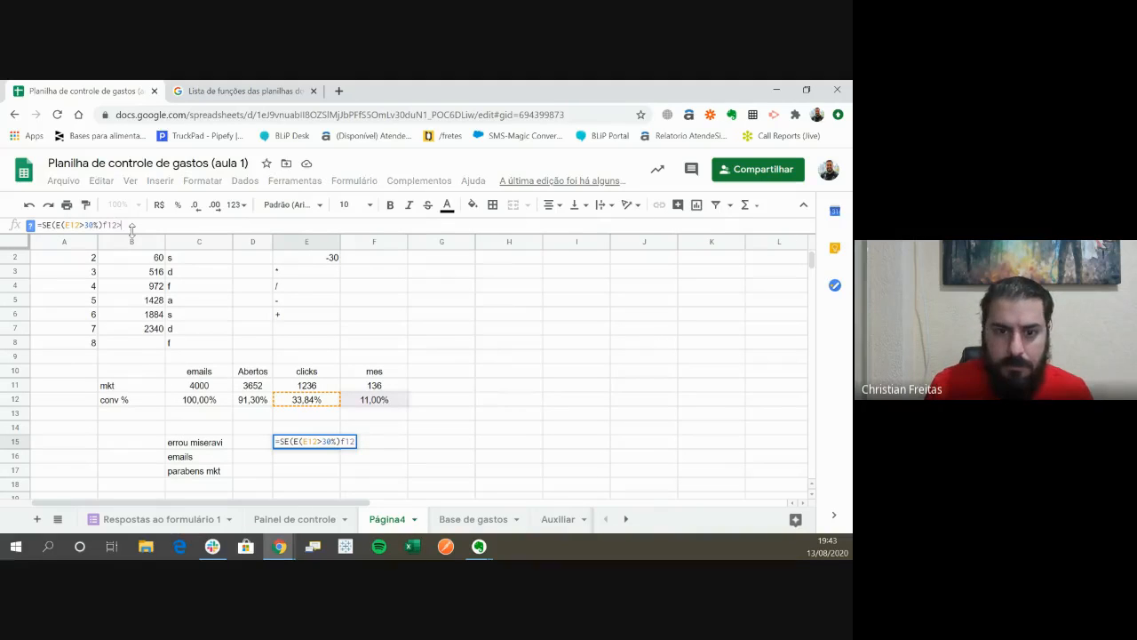
text(>10)
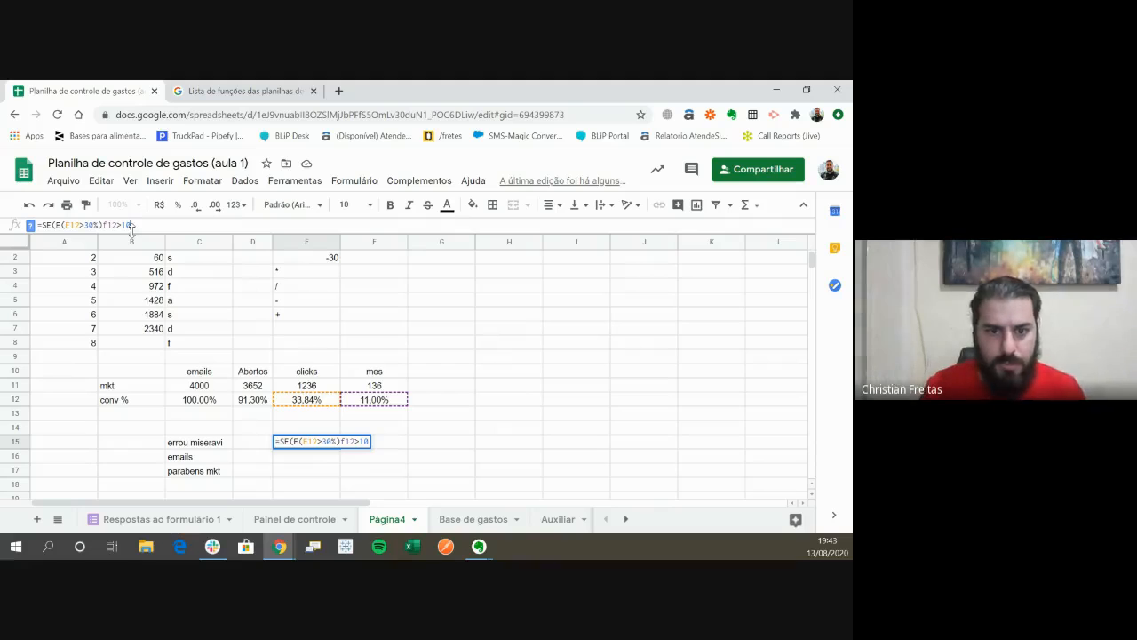
text(;)
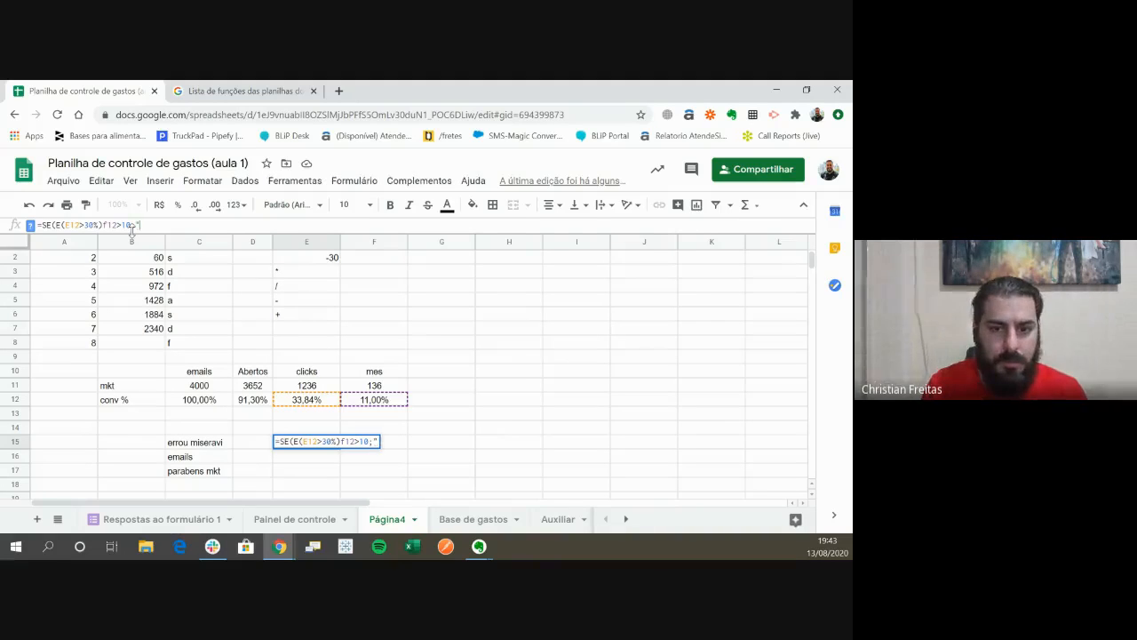
text("bno)
- Add "bom trabalho" as the text result after the conditions in the E15 formula
key(BackSpace)
key(BackSpace)
text(om)
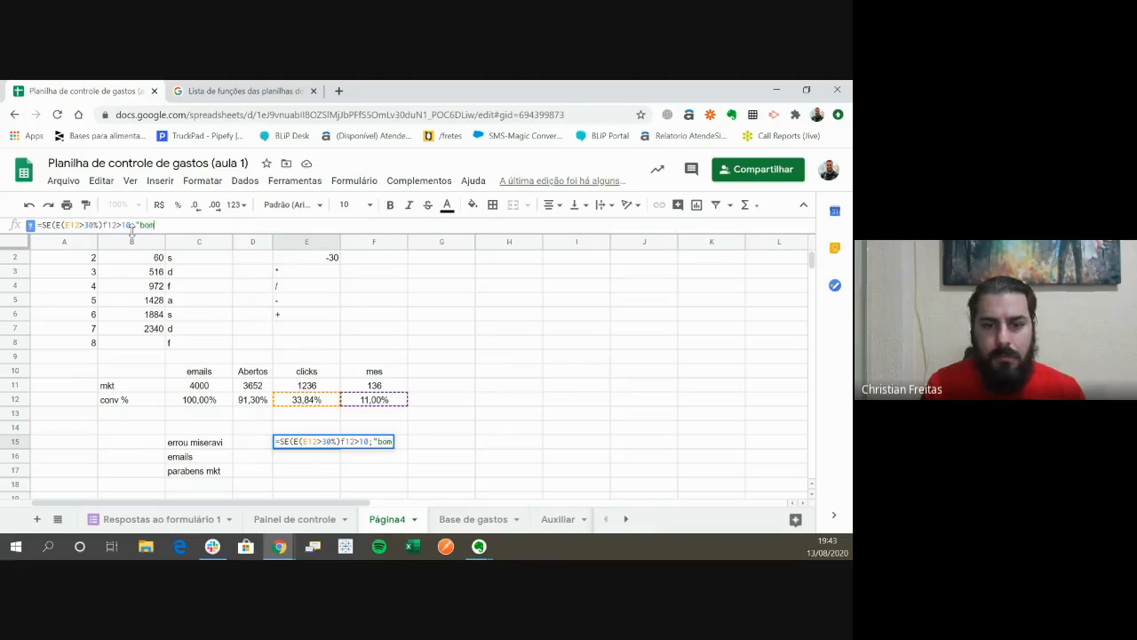
text( trabalho")
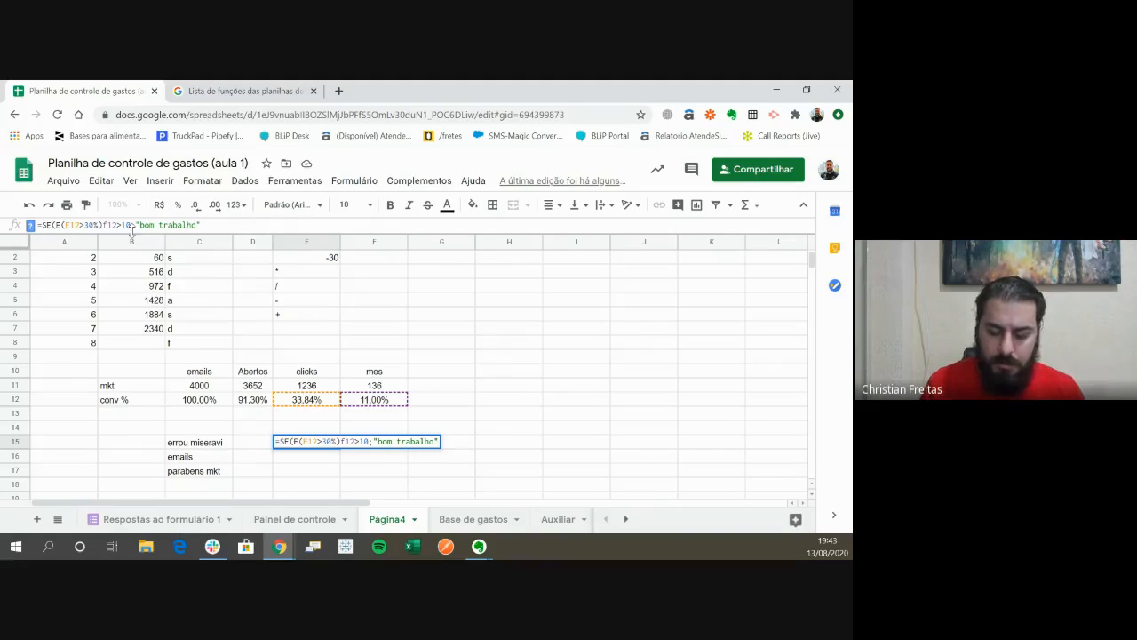
text(;")
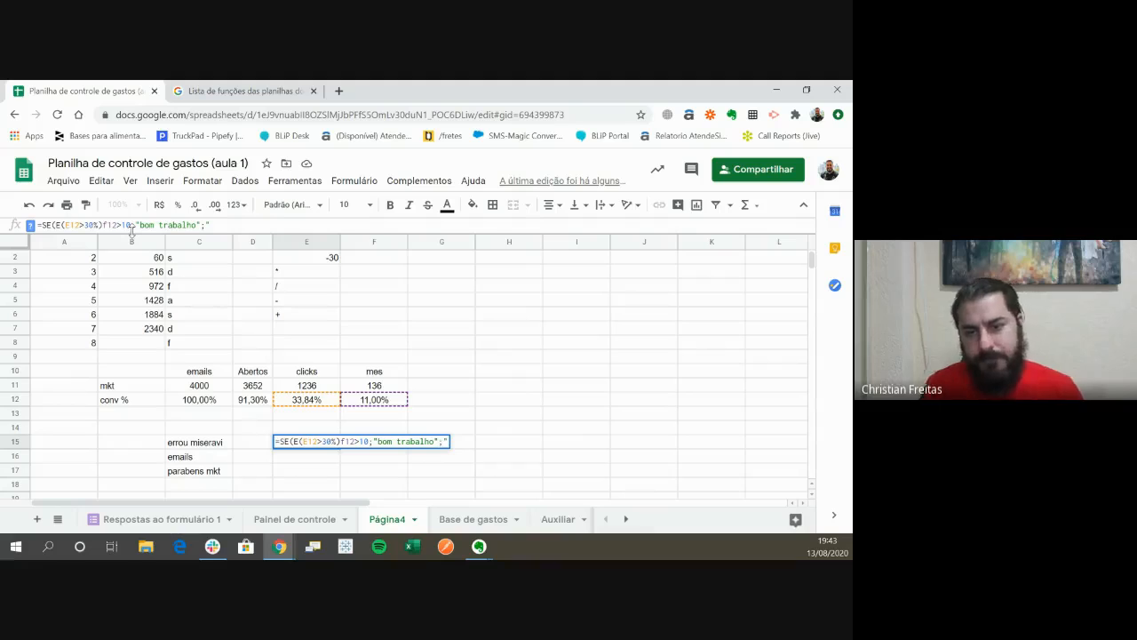
text(tente de n)
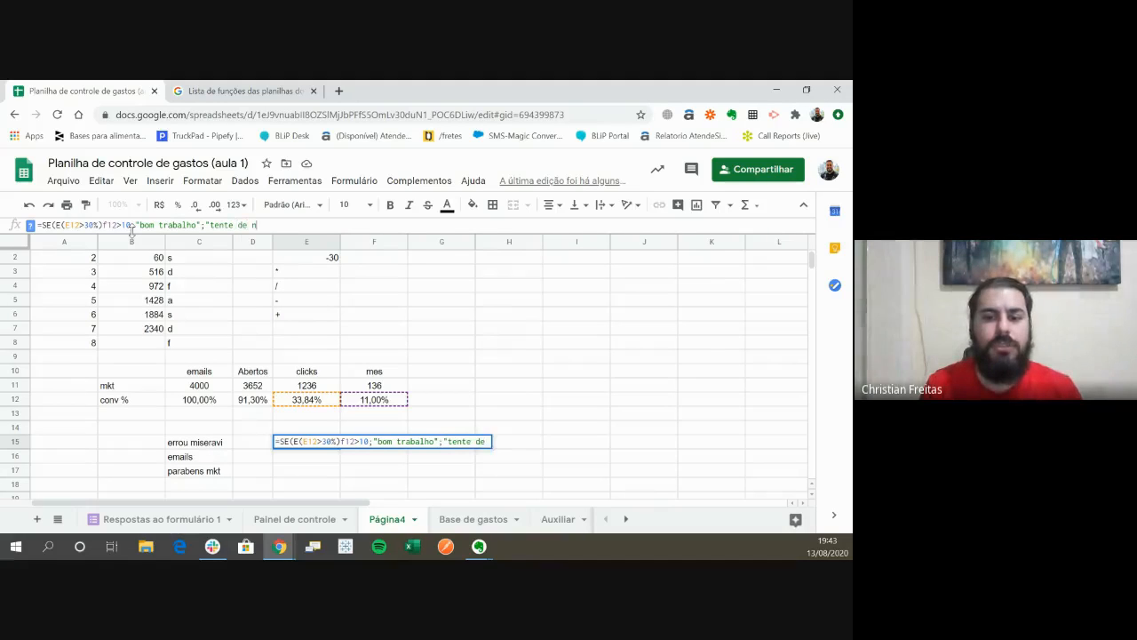
text(ovo))
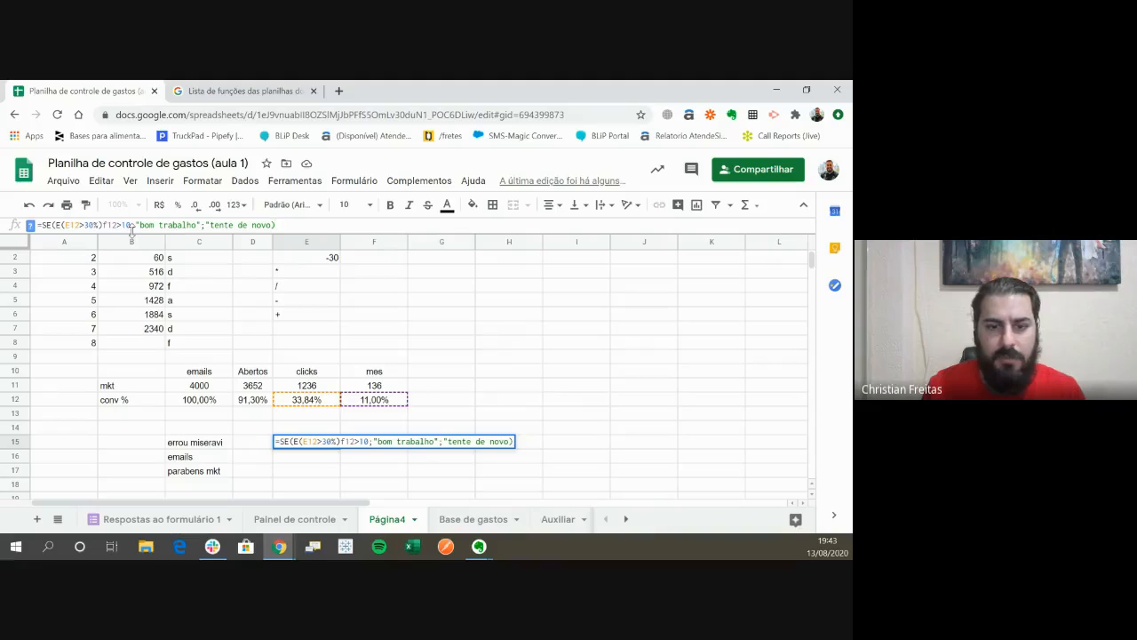
- Append ;"tente de novo) to the E15 formula as its false result and enter the formula
key(Return)
key(Up)
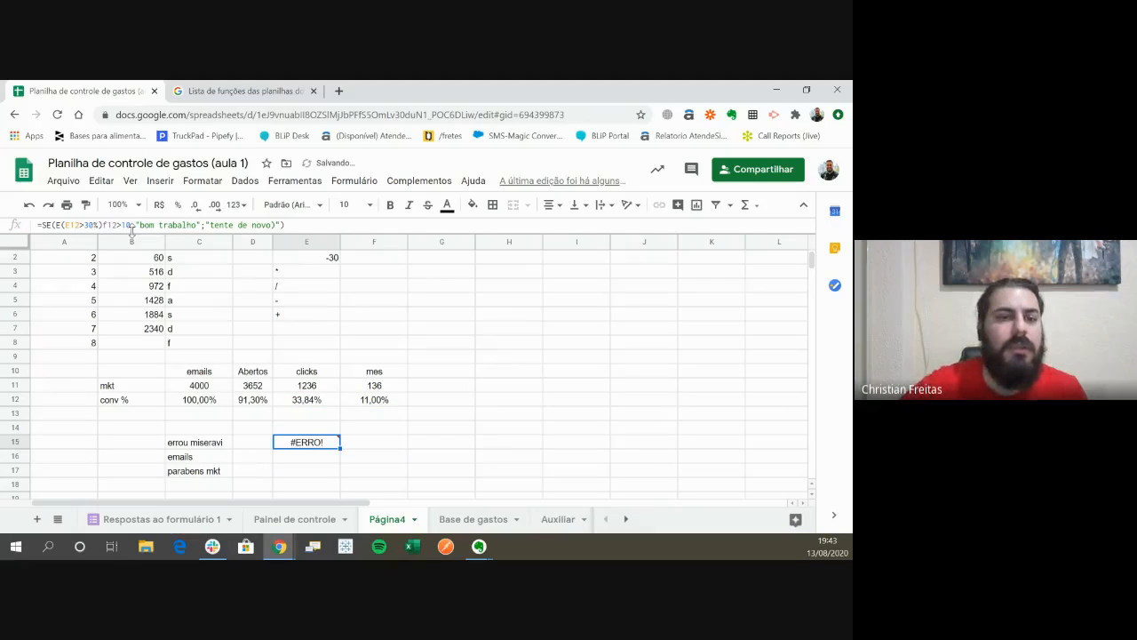
- Strip the nested E function and the f12>10 condition from the E15 formula, keeping only E12>30% as its logical test, and enter it
mouse_move(318, 447)
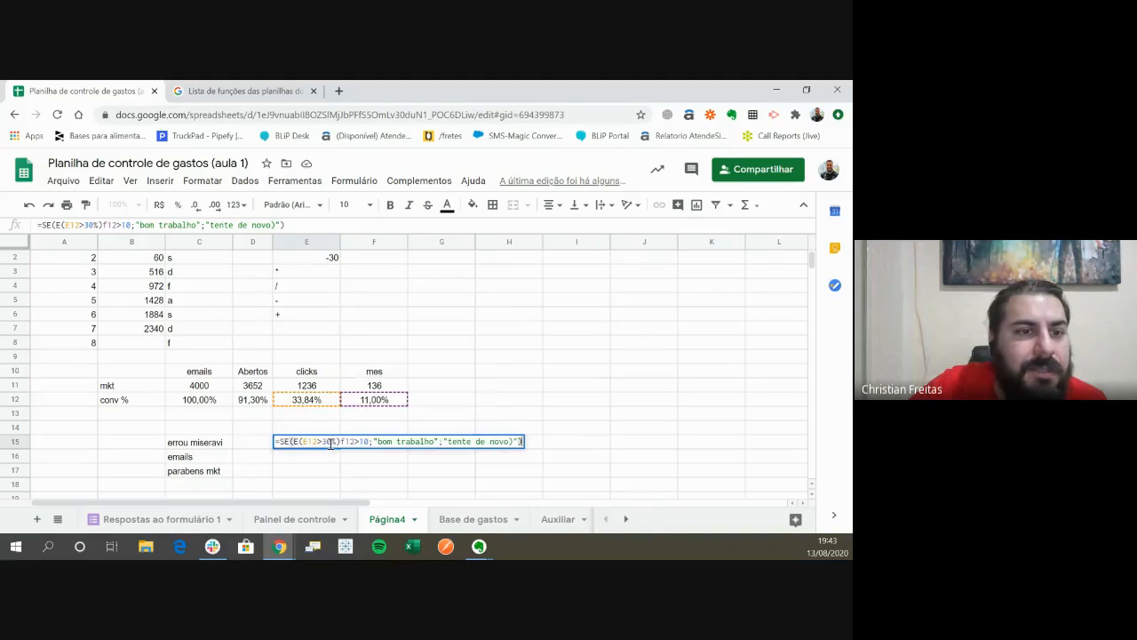
double_click(331, 448)
click(341, 443)
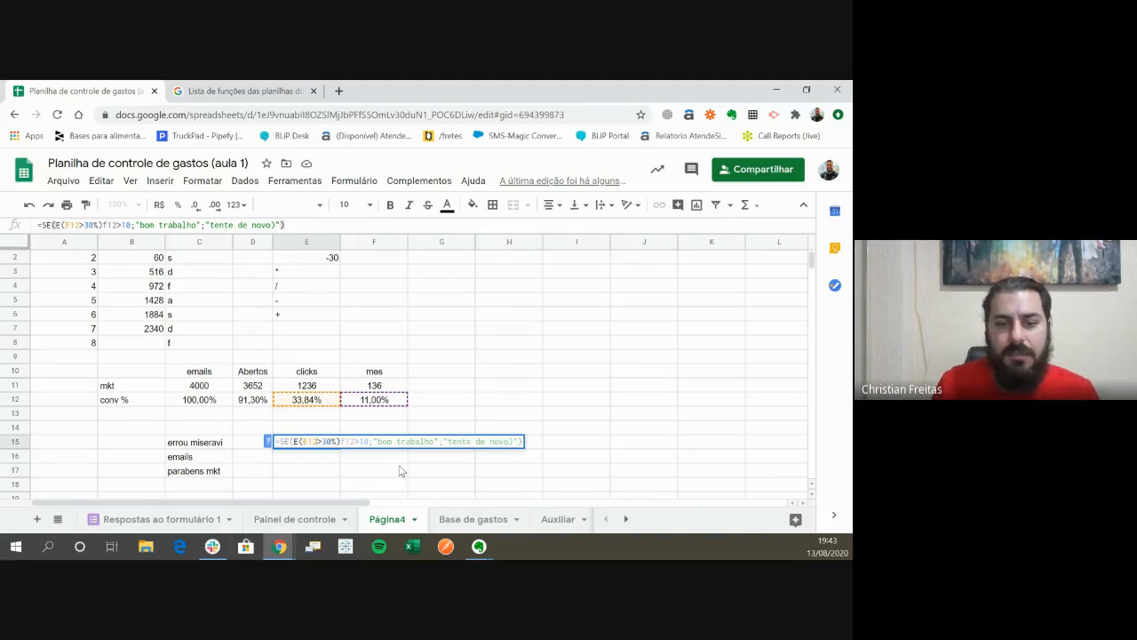
key(Left)
key(Left)
key(Left)
key(BackSpace)
key(BackSpace)
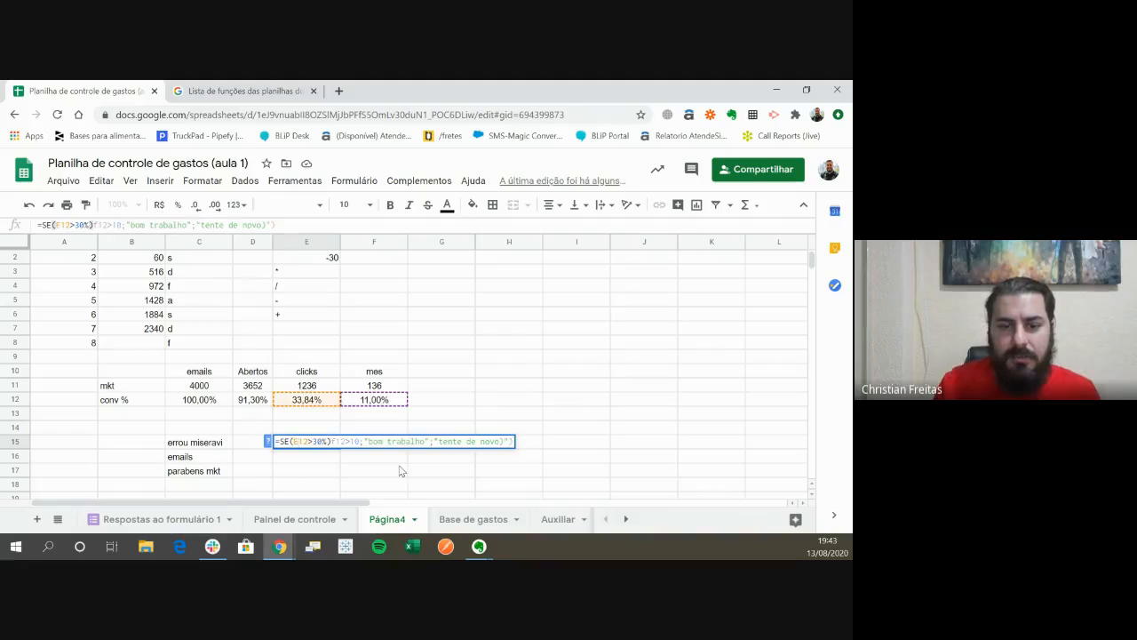
key(Delete)
key(Delete)
key(Delete)
key(Delete)
key(Delete)
key(Delete)
key(Delete)
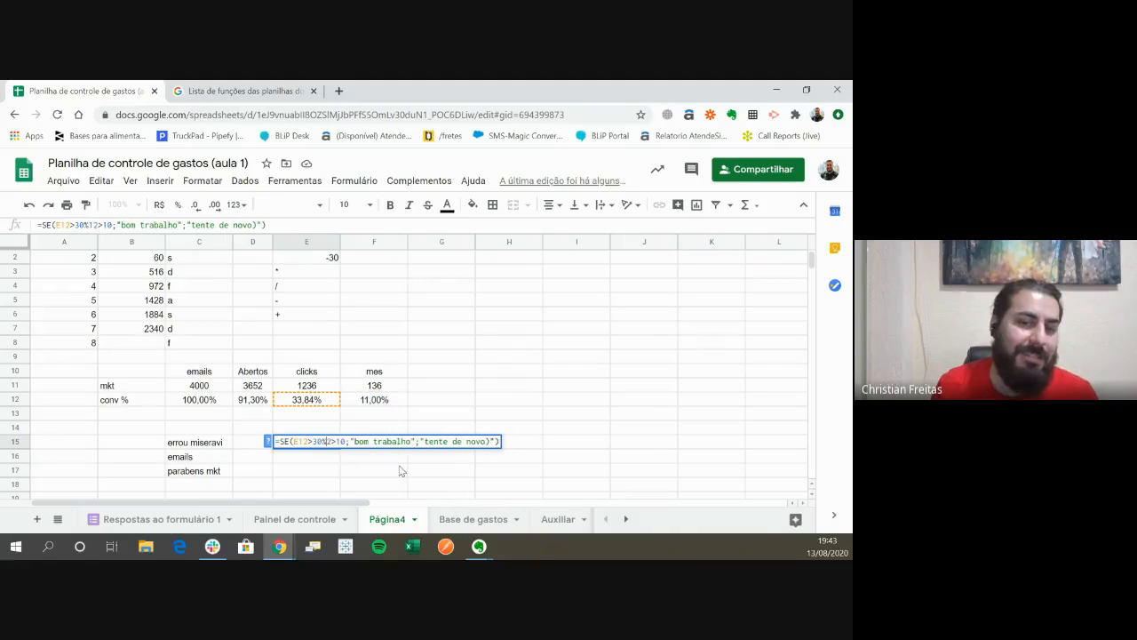
key(Return)
key(Up)
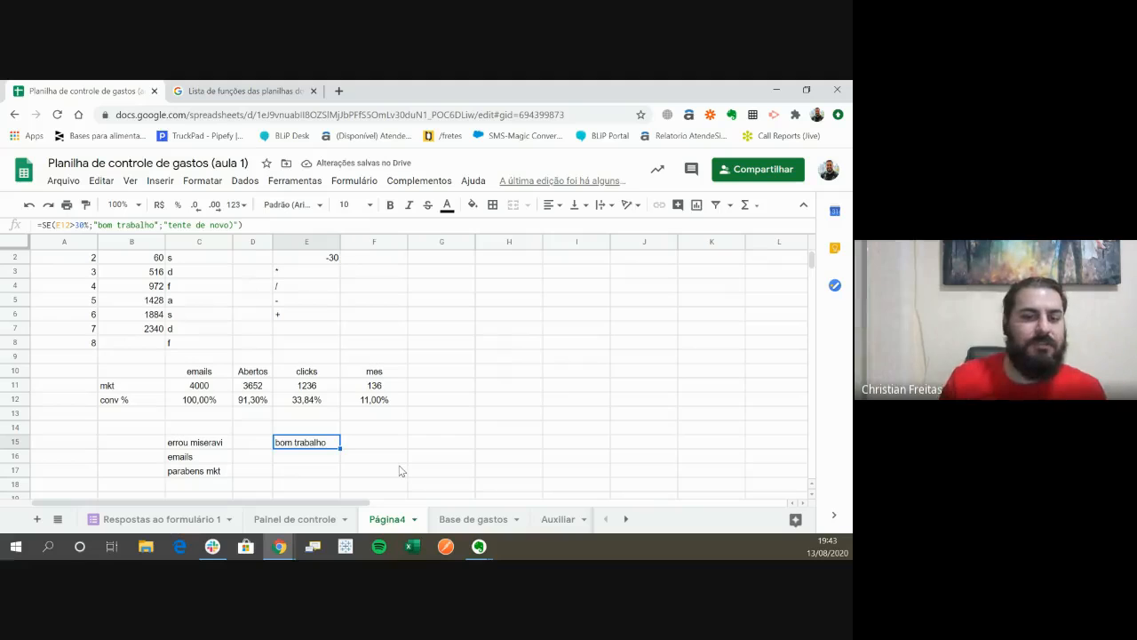
- Begin an SE formula in cell F15 with the logical test F12=>11%
key(Right)
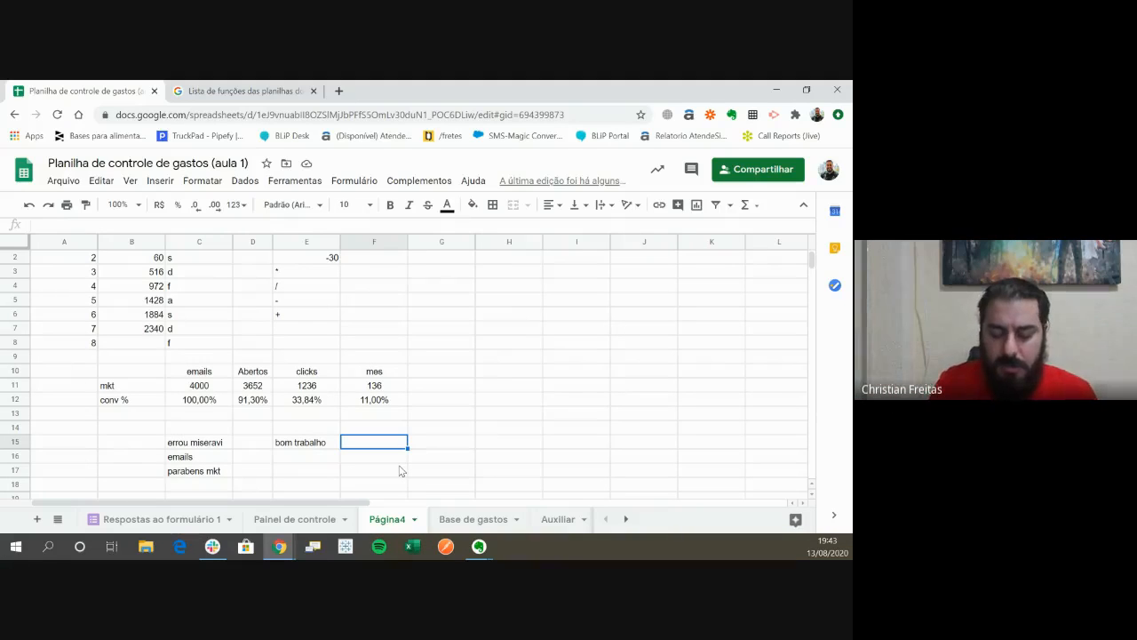
text(=se)
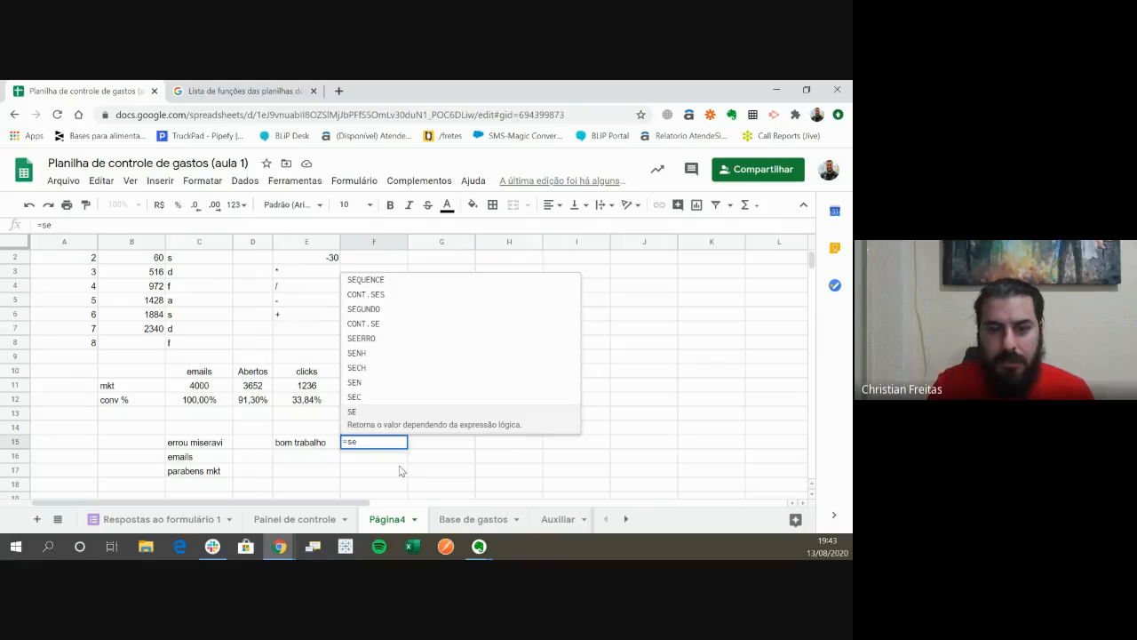
text(()
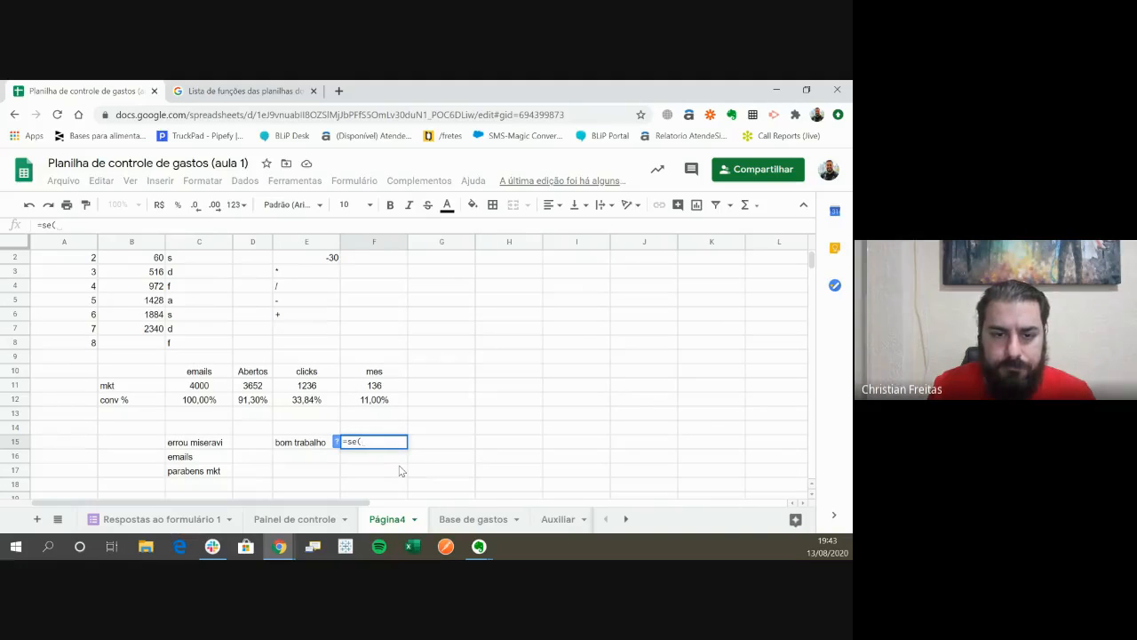
key(Up)
key(Up)
key(Up)
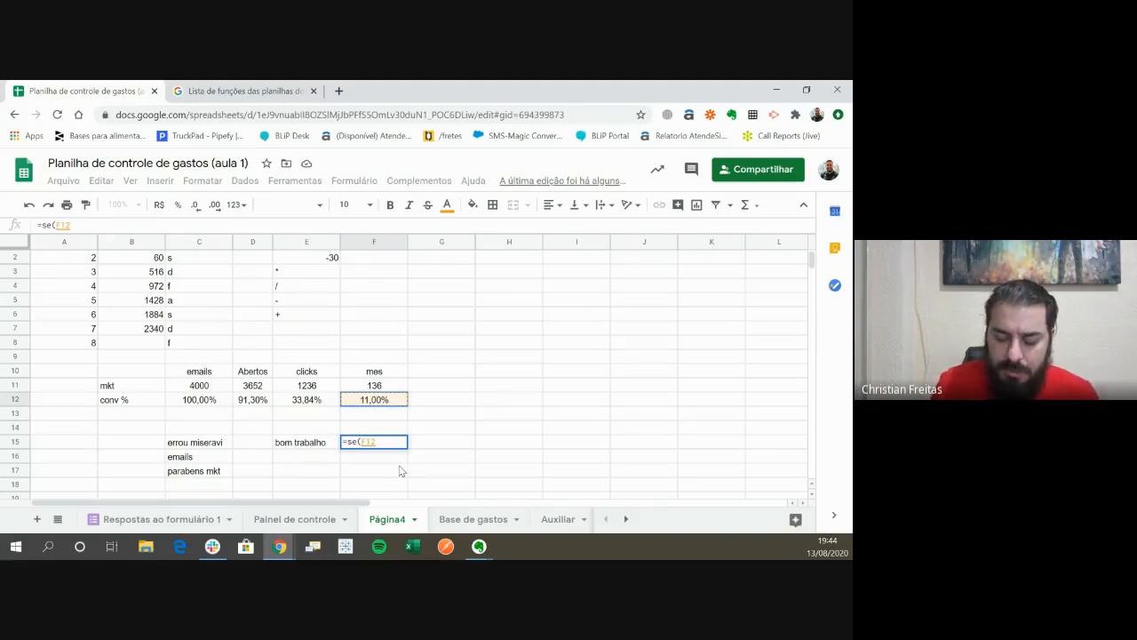
text(=)
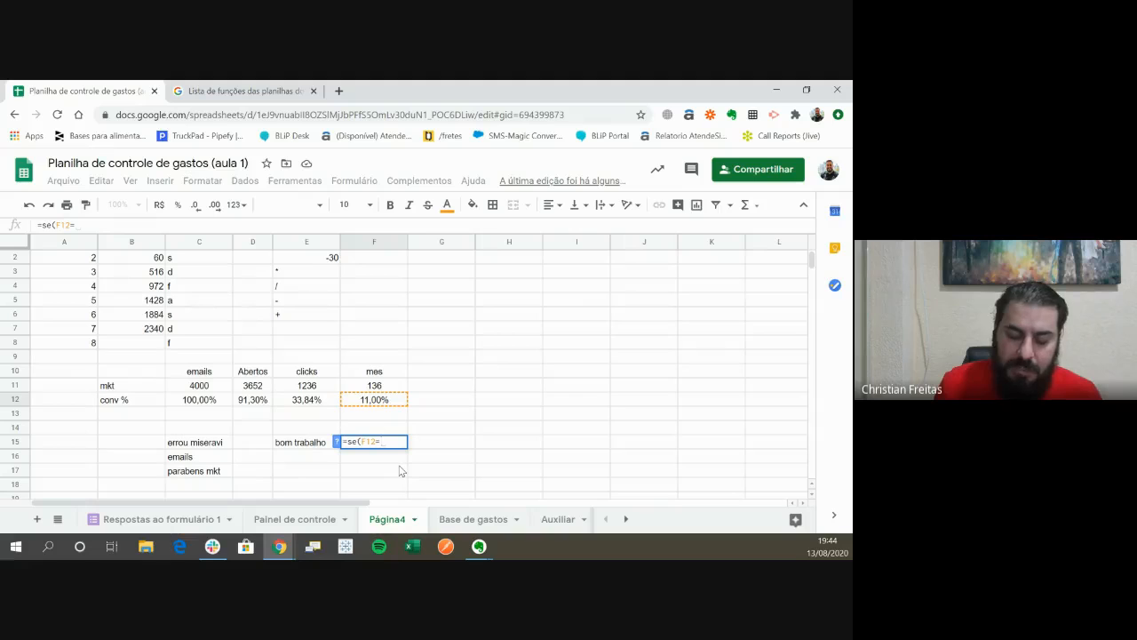
text(>)
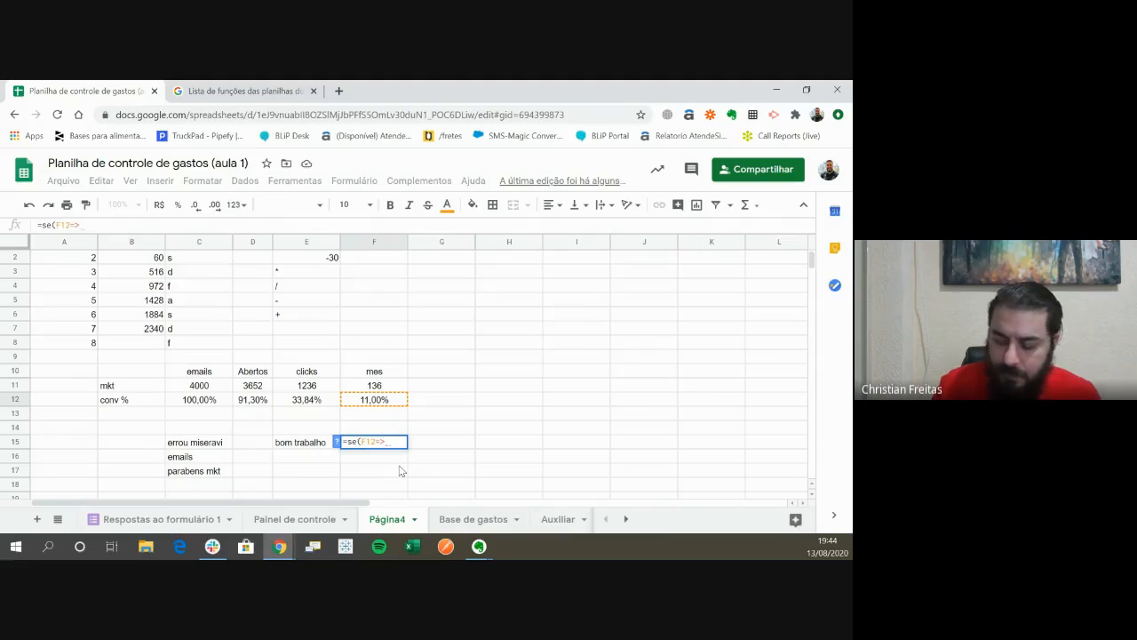
text(=11)
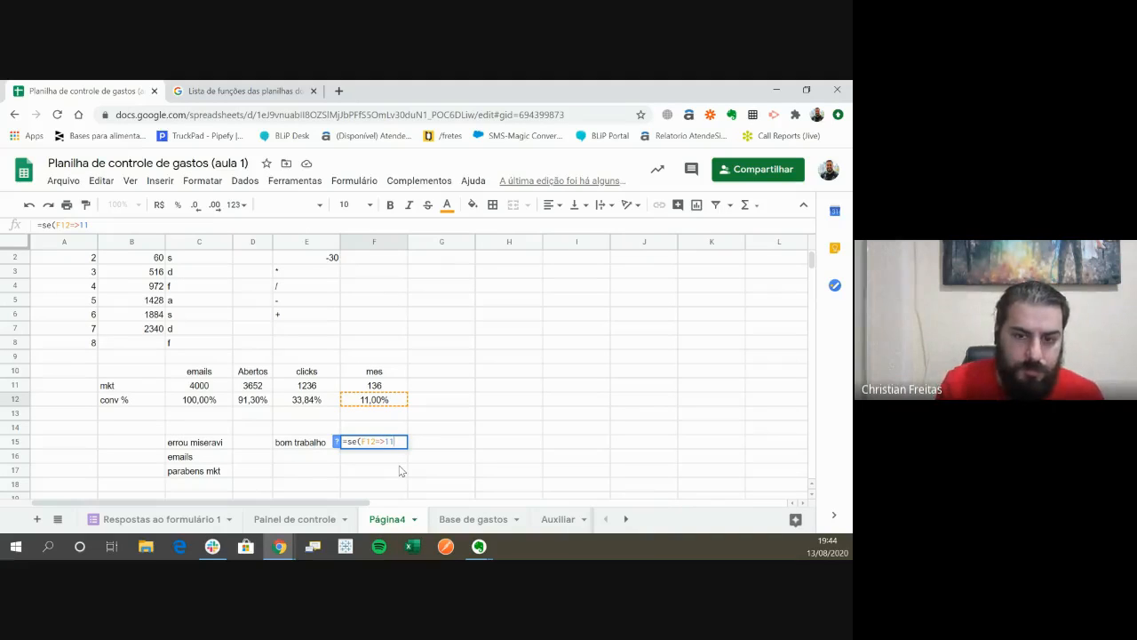
text(%;)
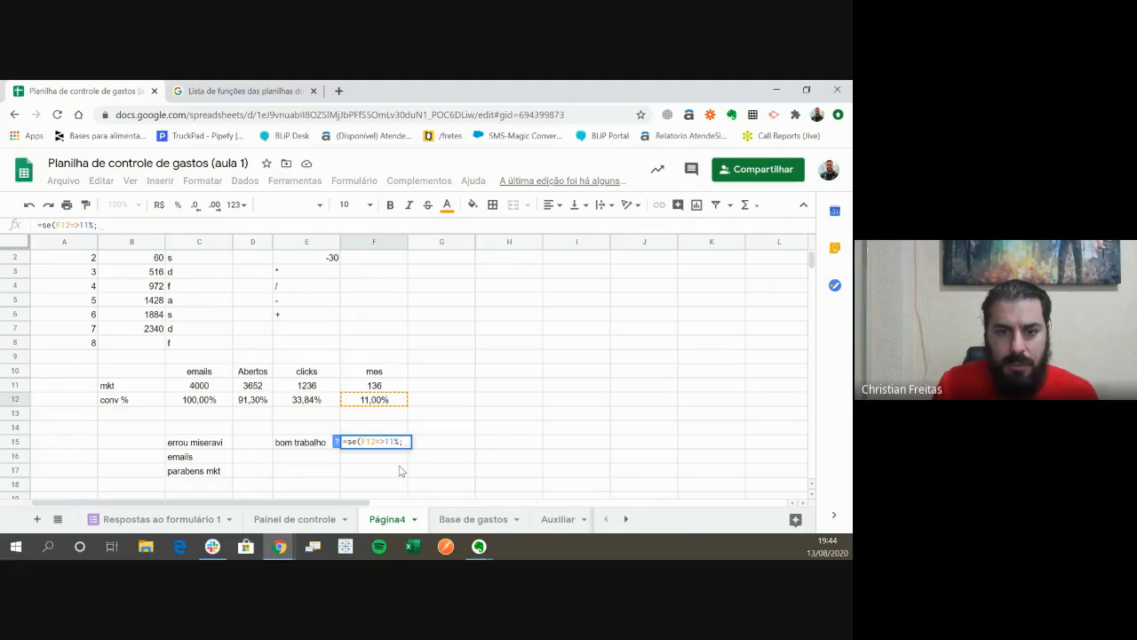
- Use cell F10 as the true result and cell C15 as the false result in the F15 formula, and enter it
click(388, 373)
text(;)
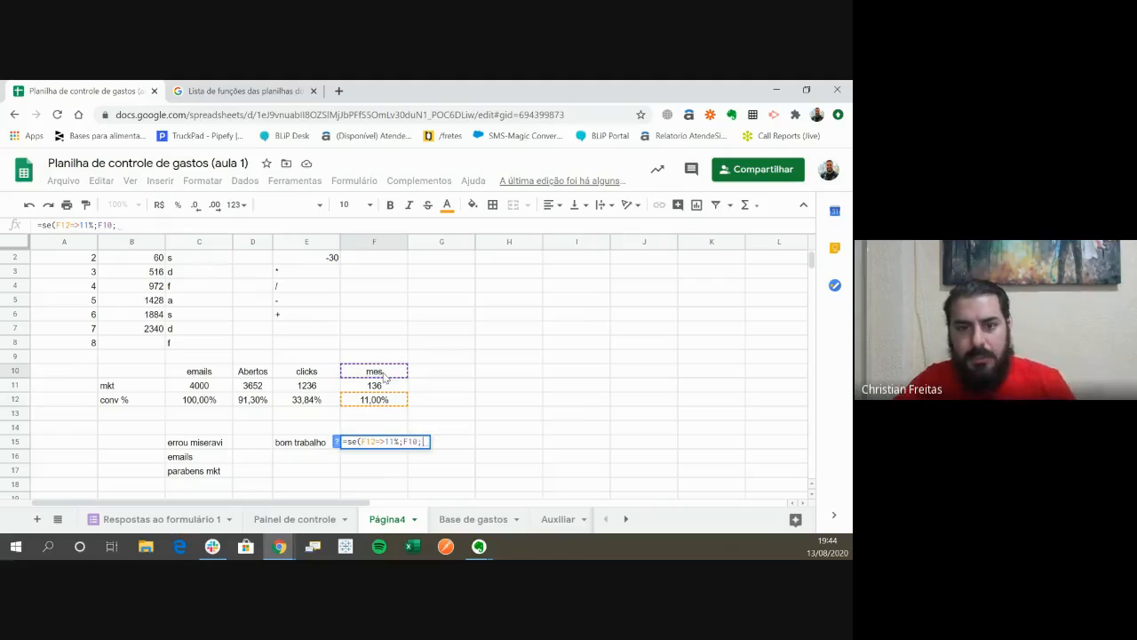
click(200, 444)
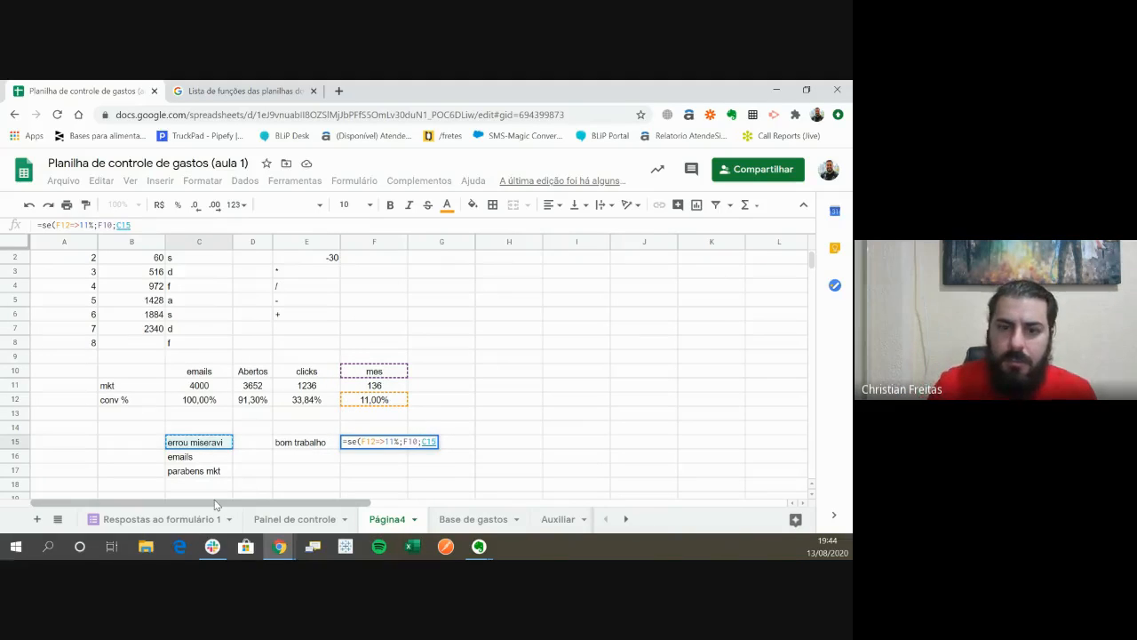
key(Return)
key(Up)
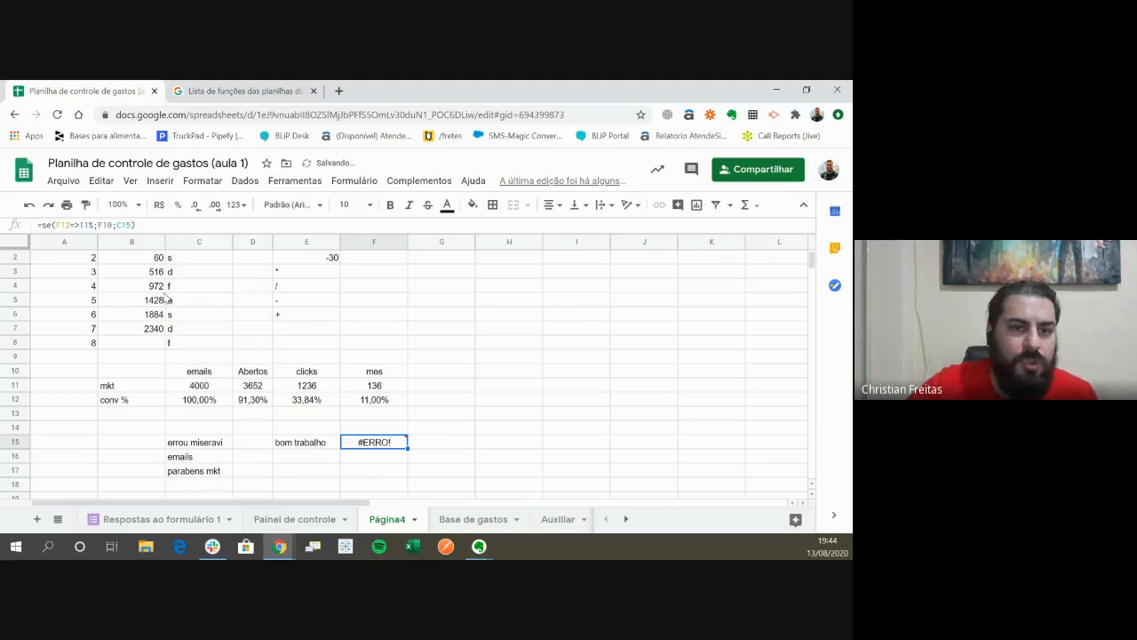
- Try replacing the C15 reference in the F15 formula with quoted text, and put C15 back as the false result
double_click(124, 225)
text(")
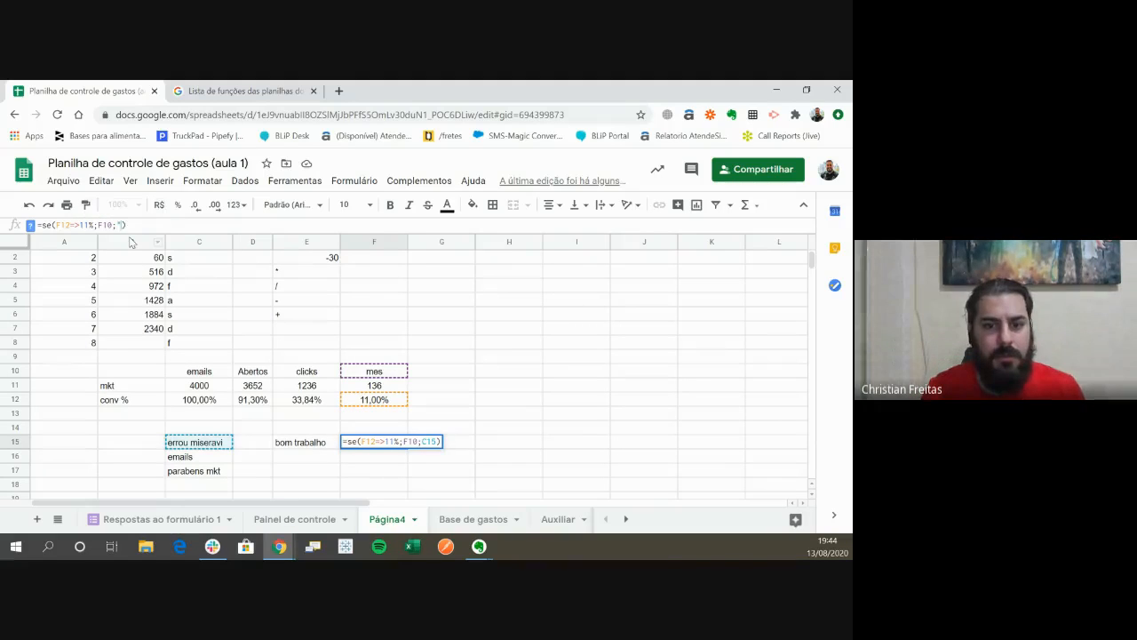
text(")
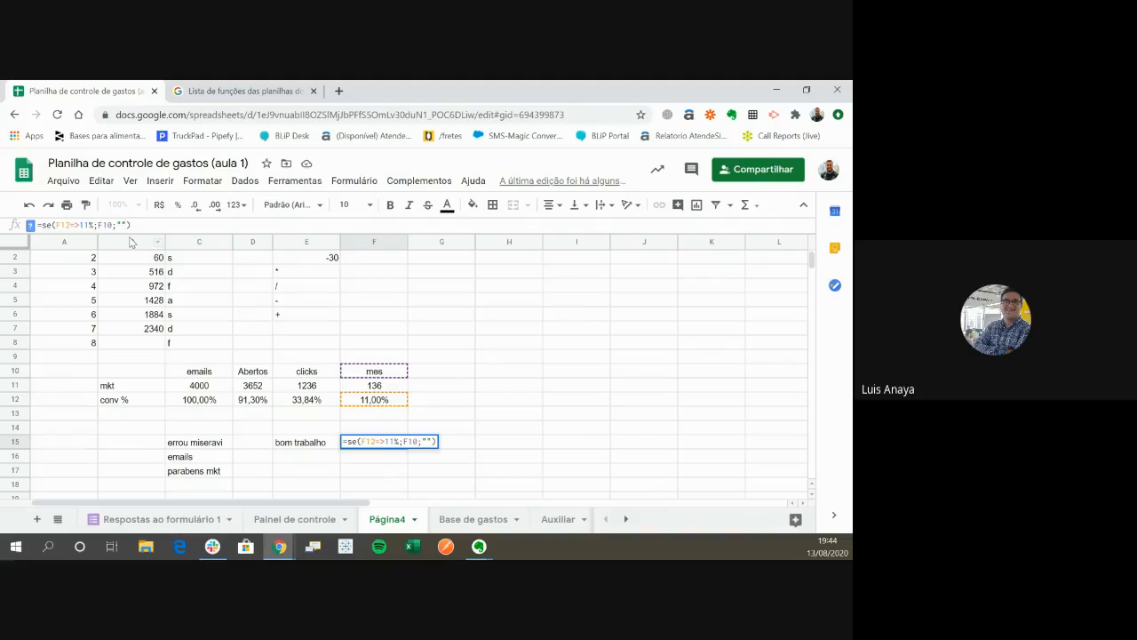
text(as)
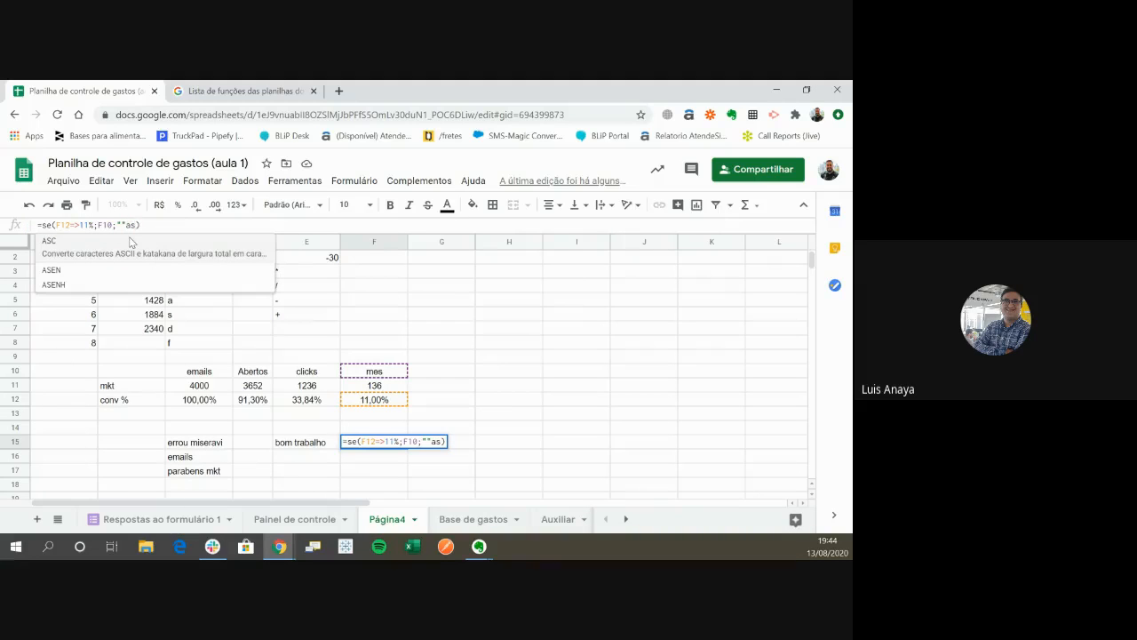
key(BackSpace)
key(BackSpace)
key(BackSpace)
key(BackSpace)
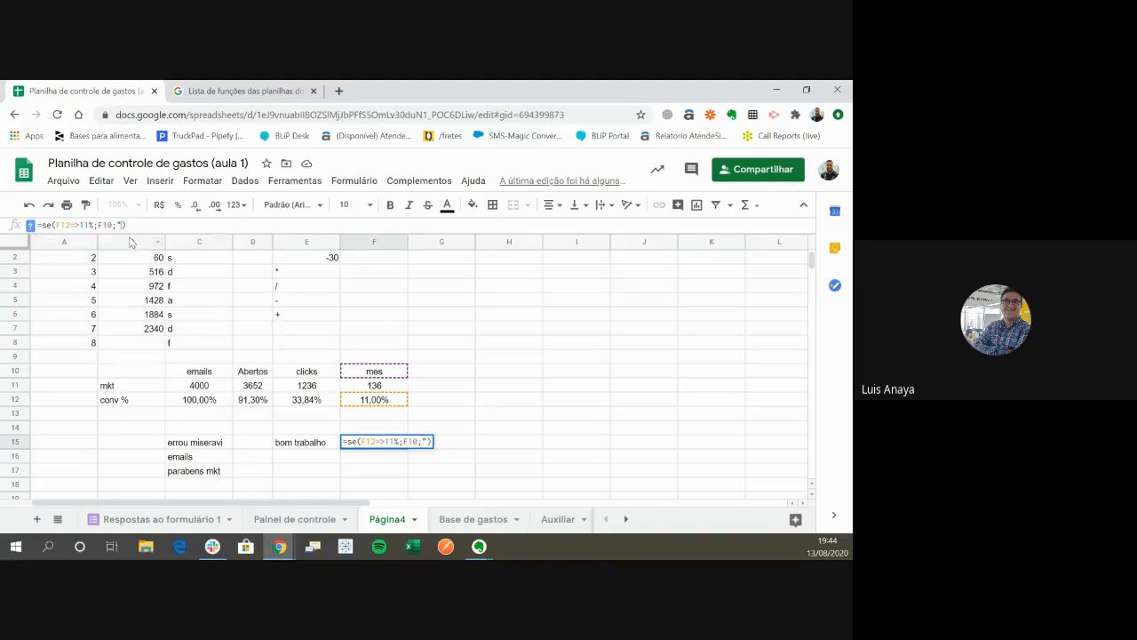
click(210, 444)
- Correct the comparison operator in the F15 formula to >= so the test reads F12>=11%, and enter it
click(375, 442)
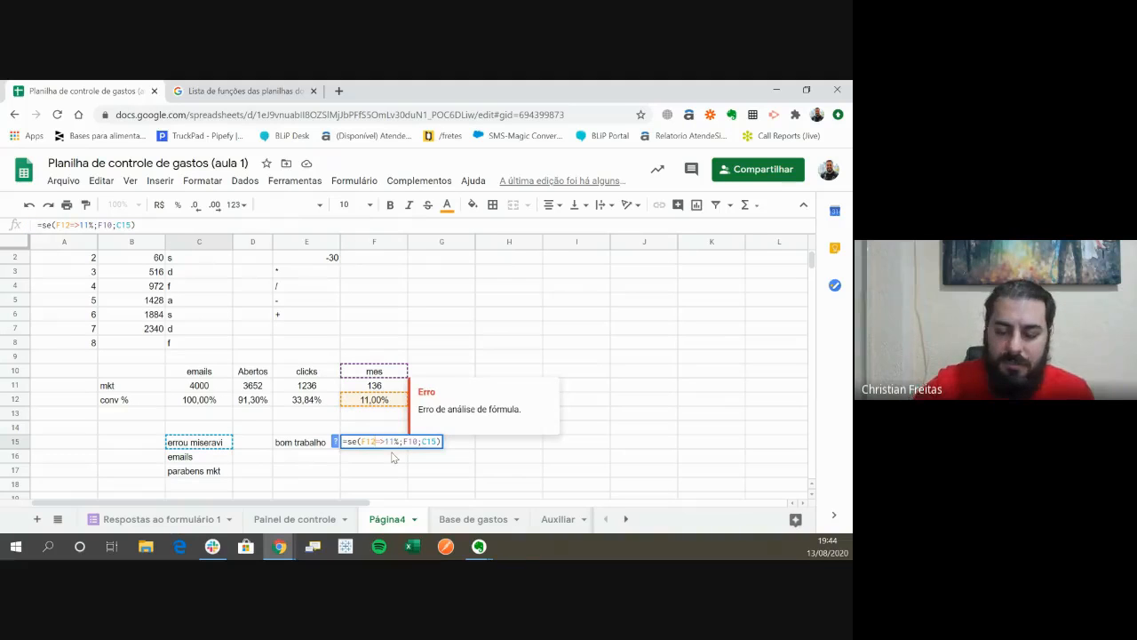
key(BackSpace)
text(=)
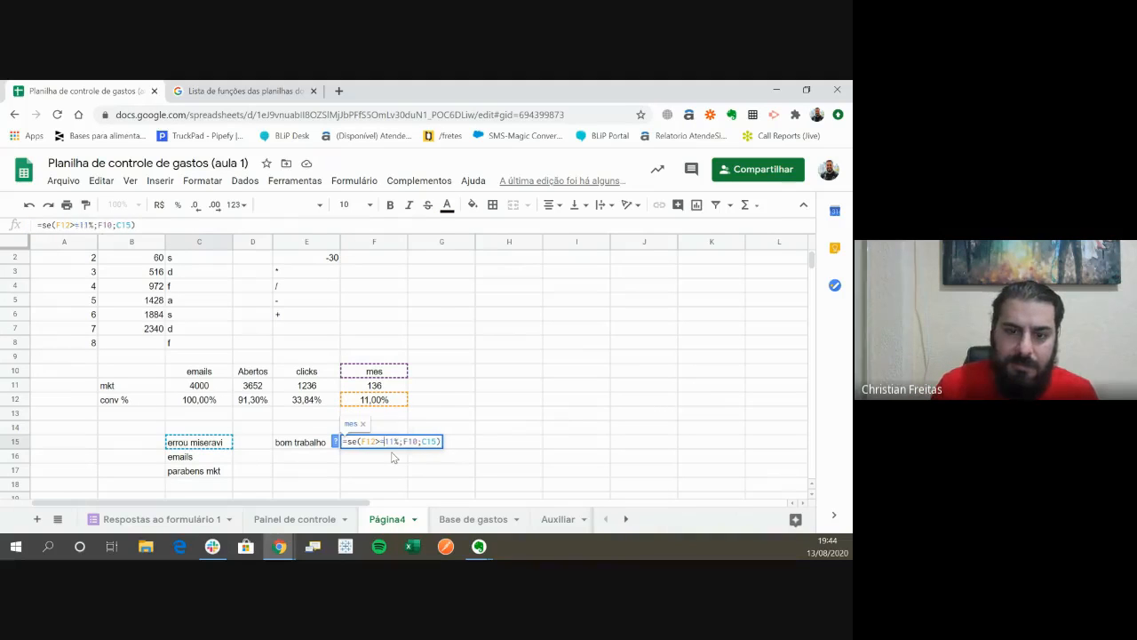
key(Return)
key(Up)
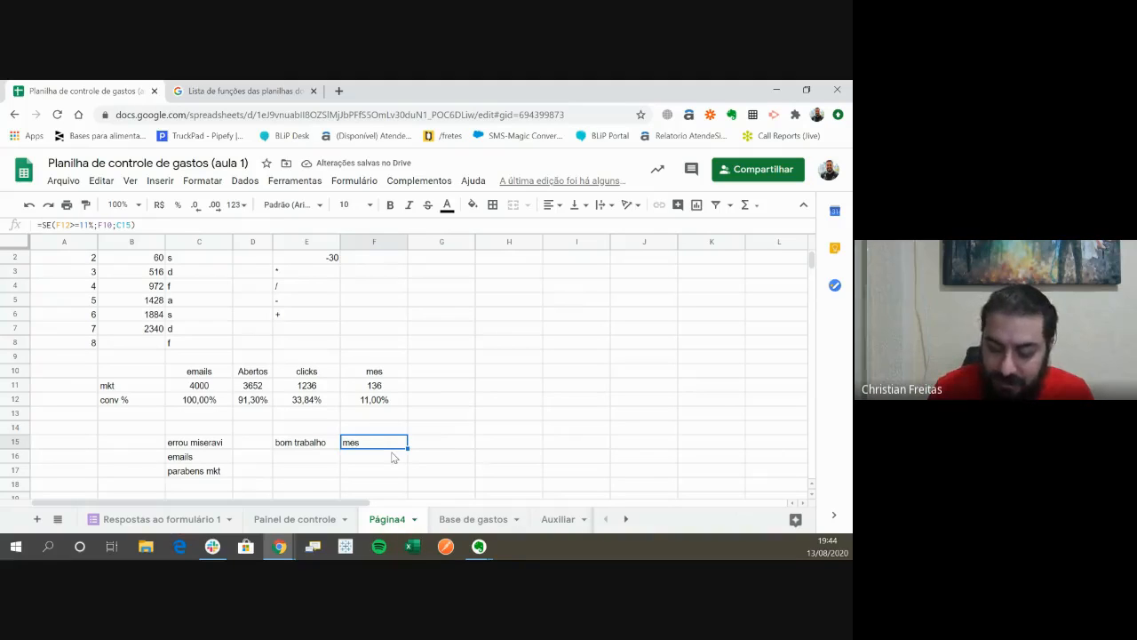
- Reopen the F15 formula to review its logical test and result references, and close it without editing
key(F2)
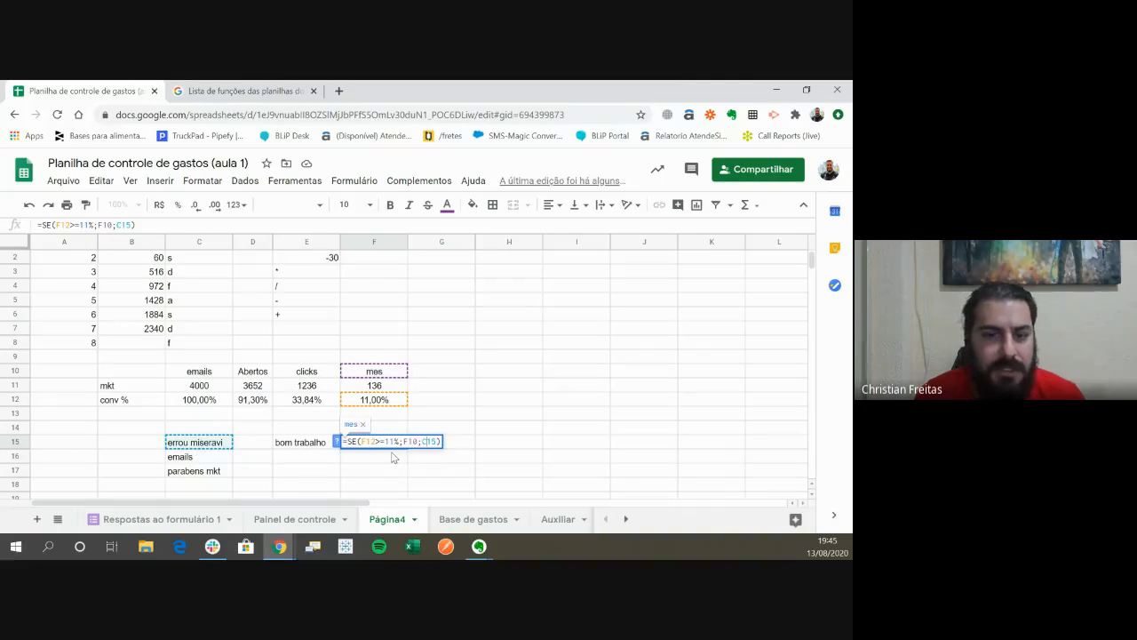
key(Return)
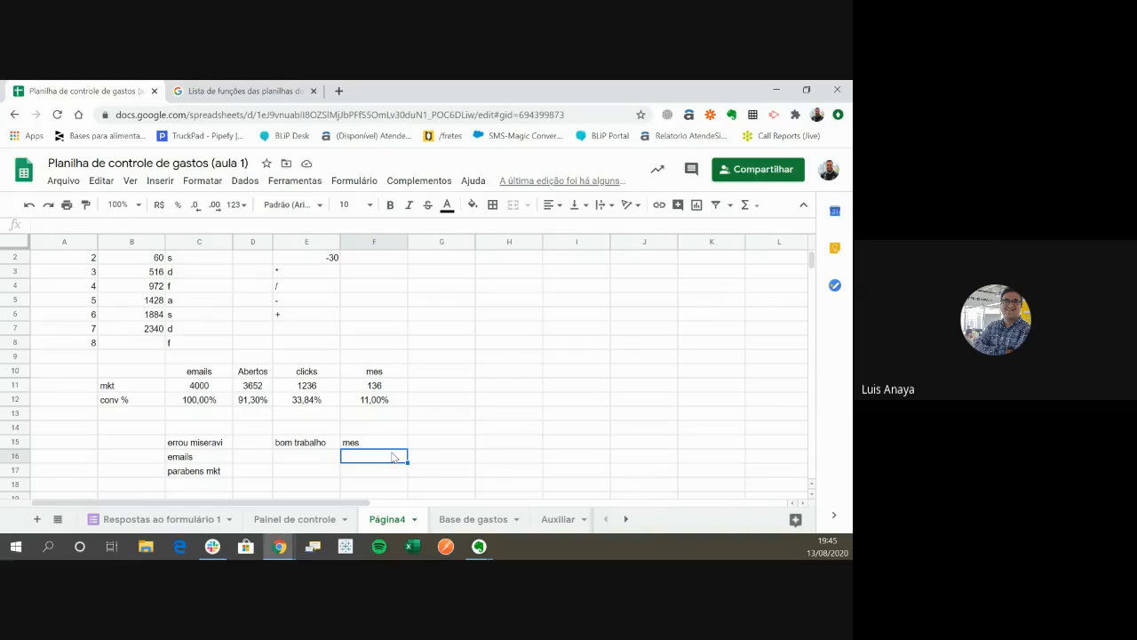
key(Up)
key(Up)
key(Up)
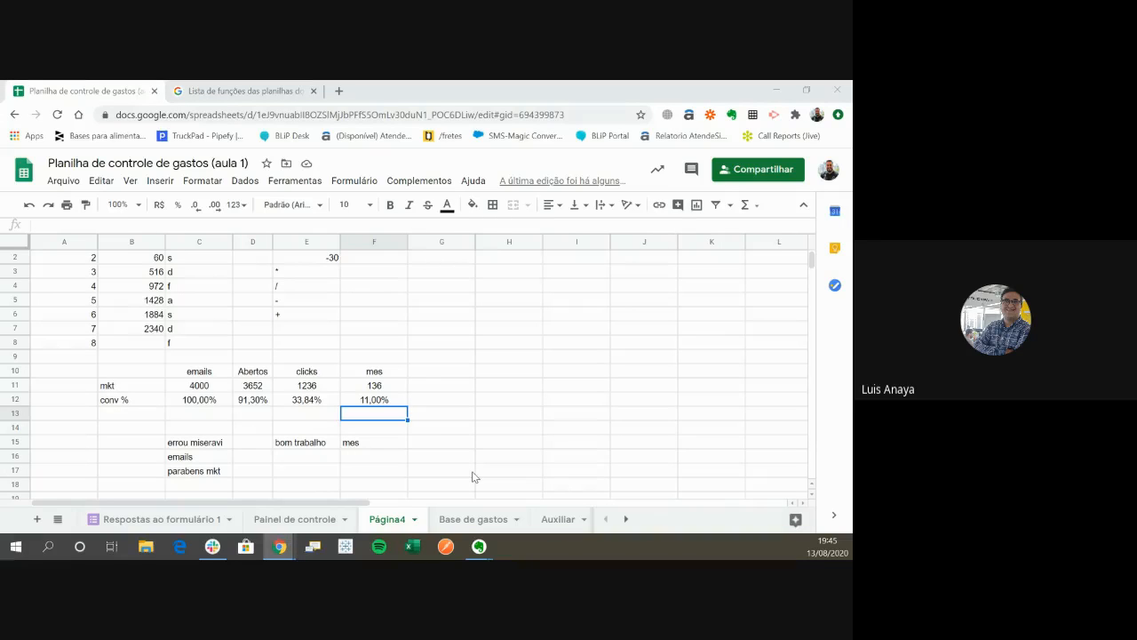
- Switch to the Google Sheets lesson slides to look over the SE and CONT.SE slides, and return to the spreadsheet
key(alt+Tab)
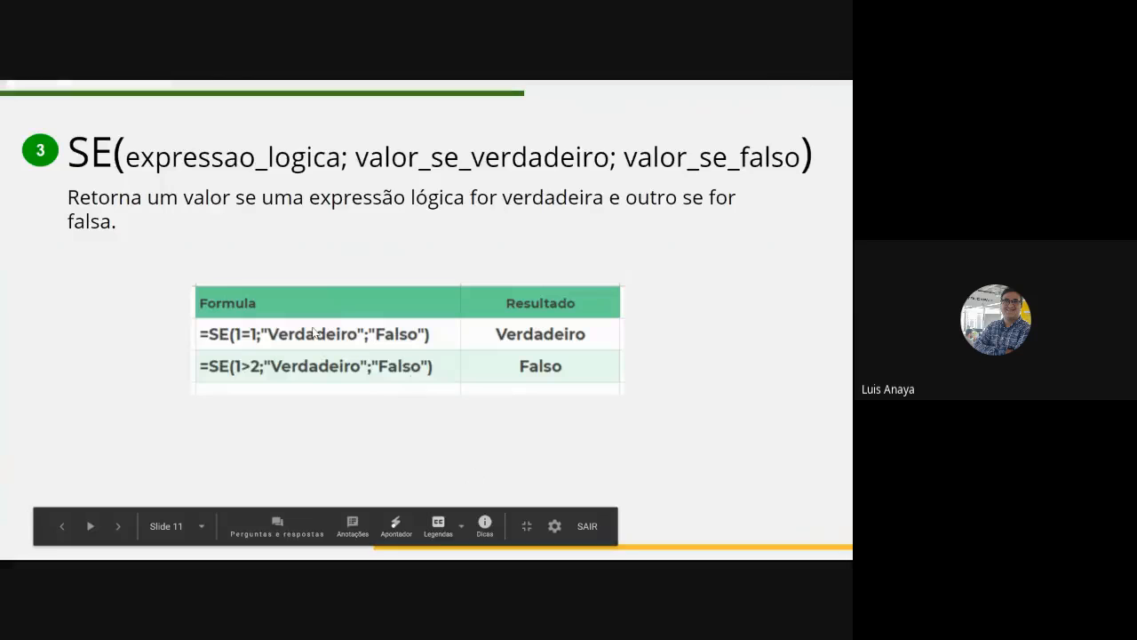
click(346, 341)
scroll(346, 340, down, 1)
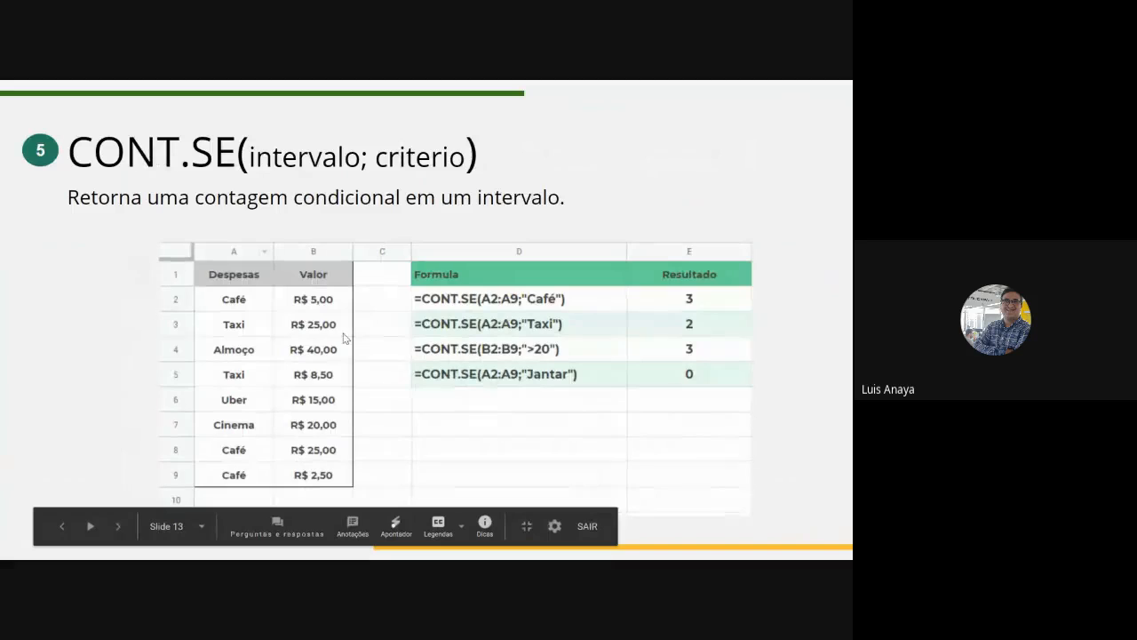
scroll(346, 339, up, 3)
scroll(346, 339, down, 1)
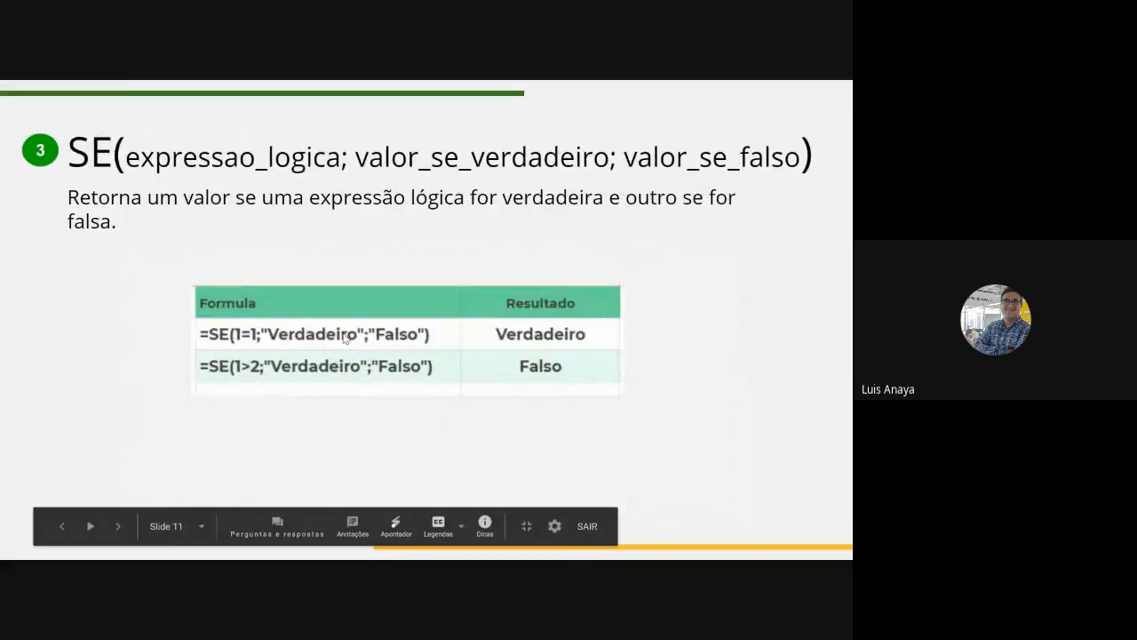
key(Escape)
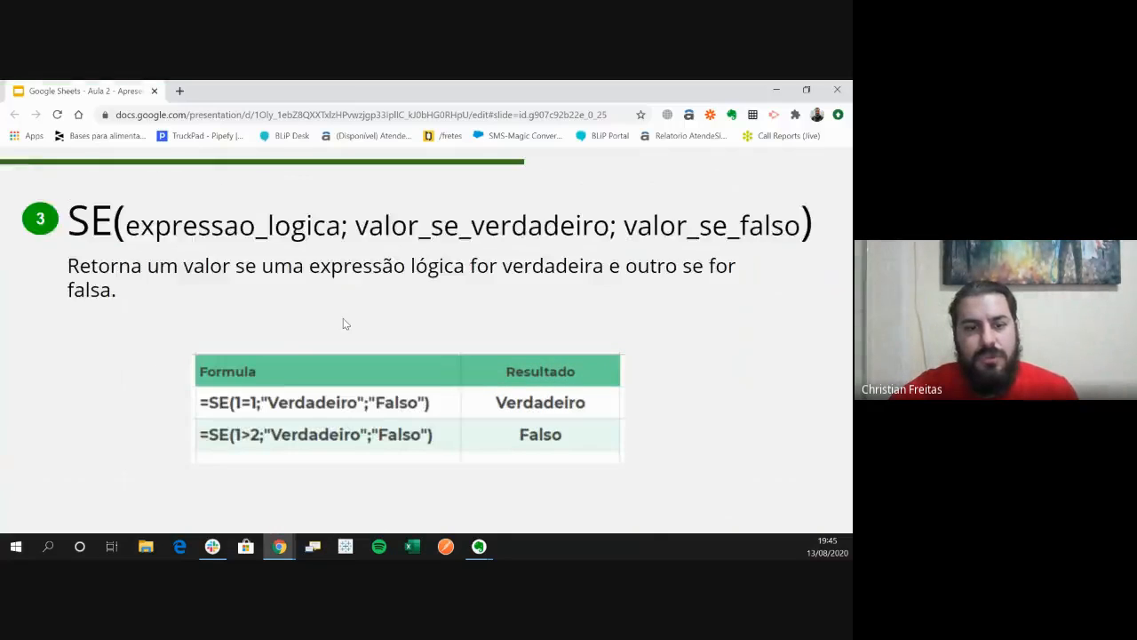
key(alt+Tab)
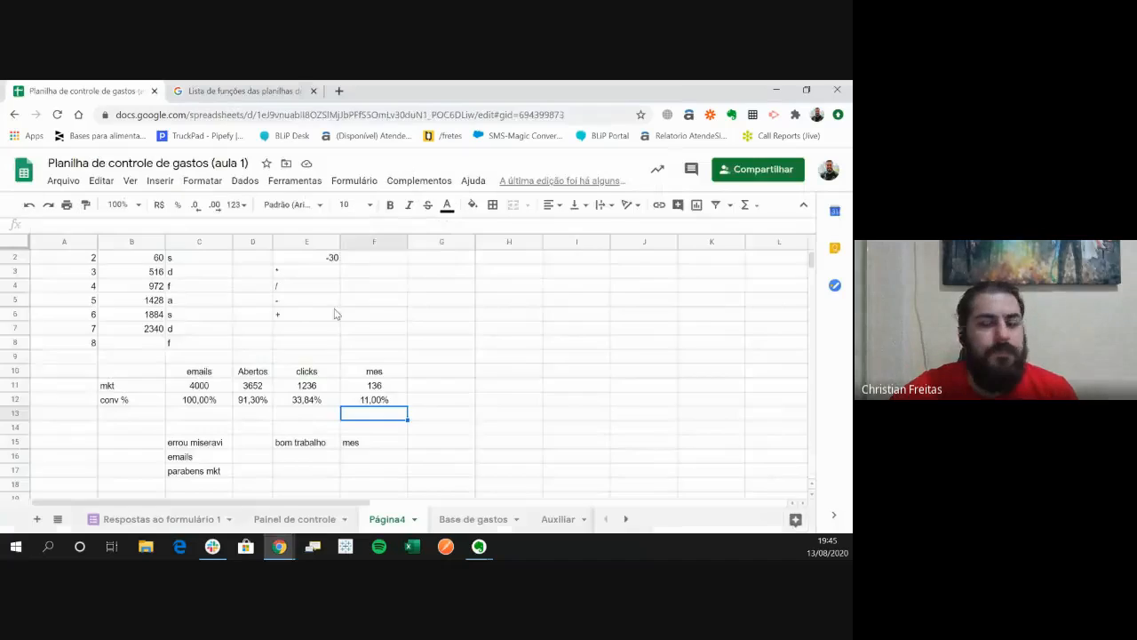
- Insert the SE function from the Lógica function category into cell H10
click(515, 410)
click(520, 389)
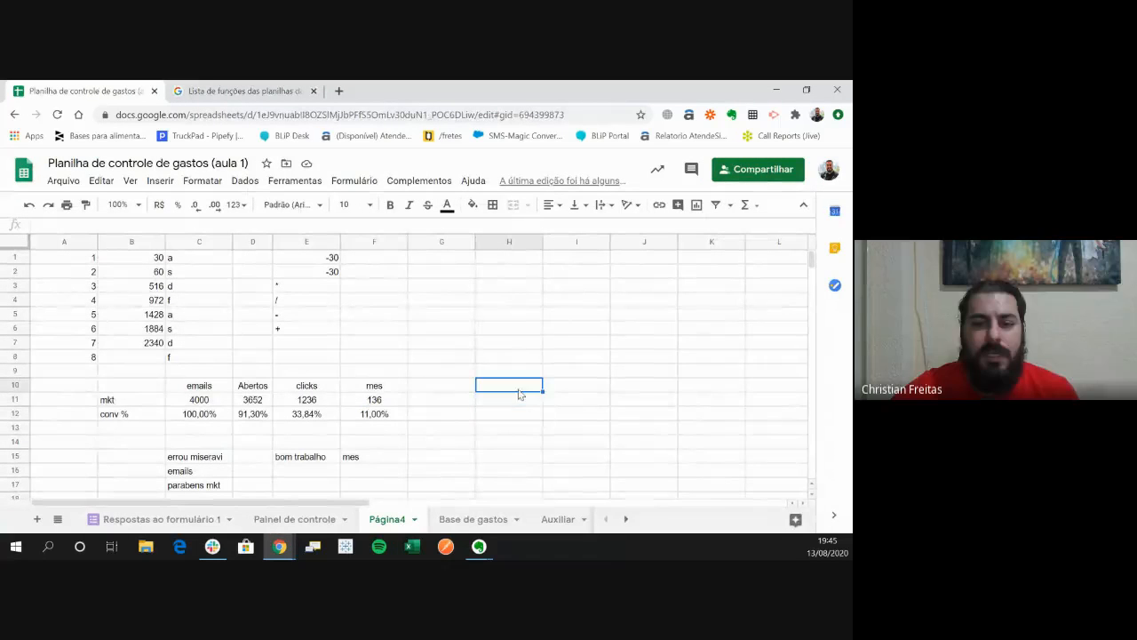
click(160, 180)
mouse_move(232, 465)
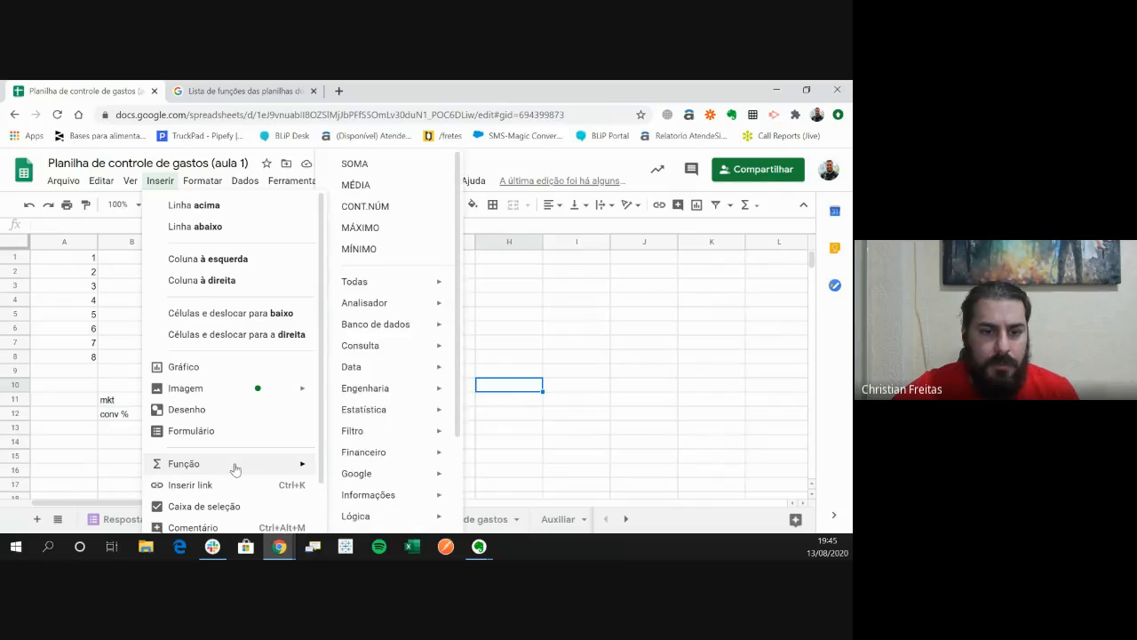
mouse_move(374, 438)
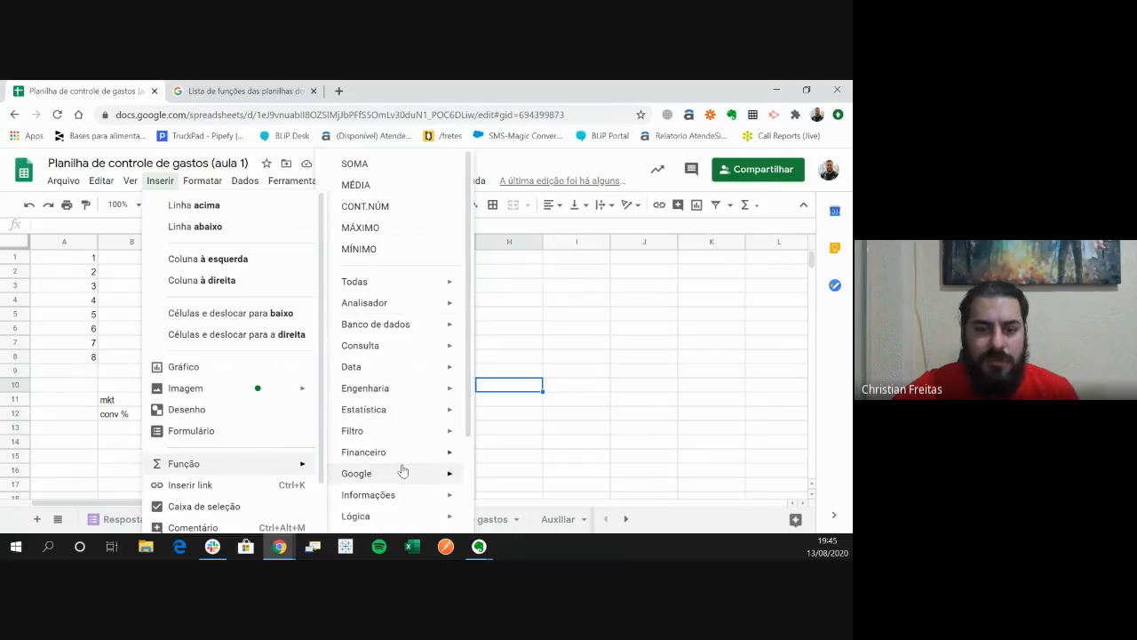
scroll(398, 467, down, 2)
mouse_move(380, 388)
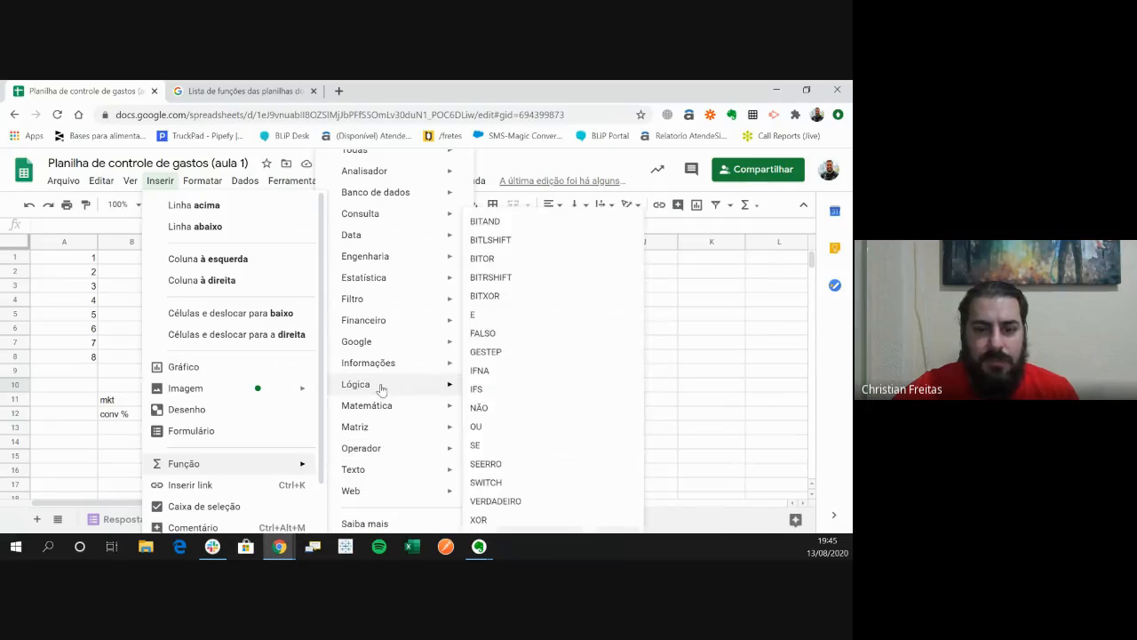
click(520, 454)
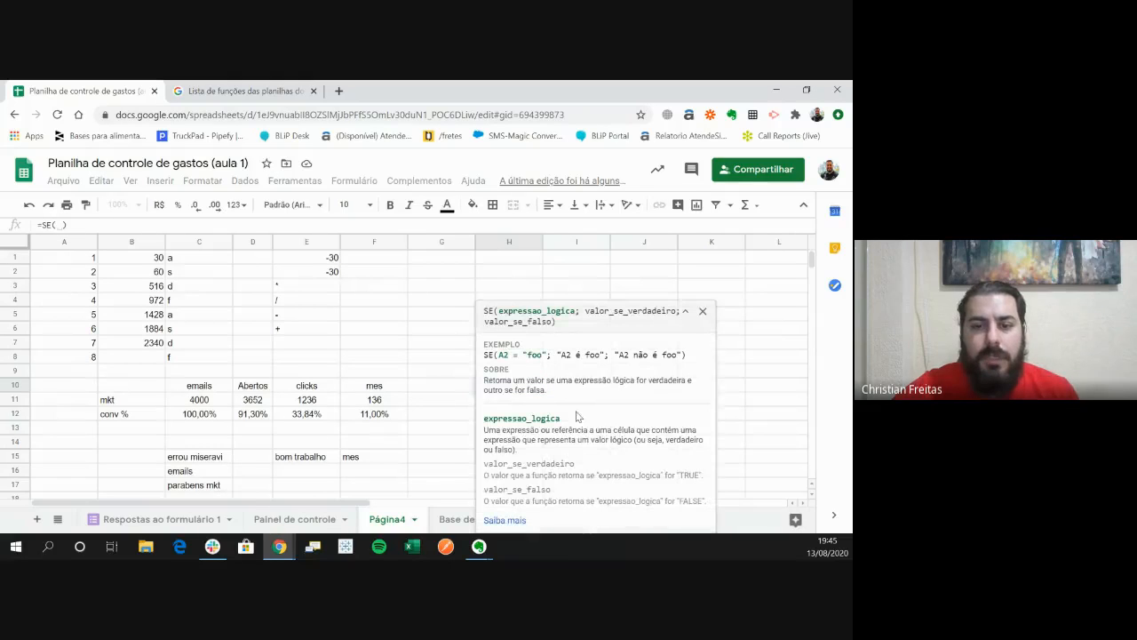
drag(623, 309, 739, 349)
click(612, 324)
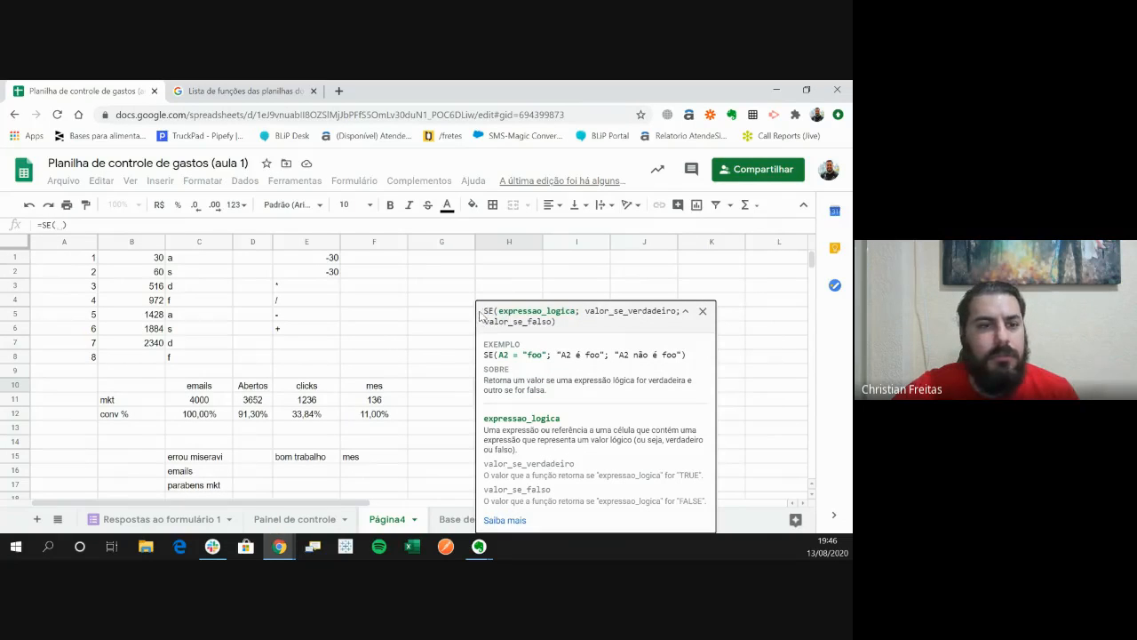
- Nest the E function inside the parentheses of the H10 SE formula as its logical expression
click(64, 225)
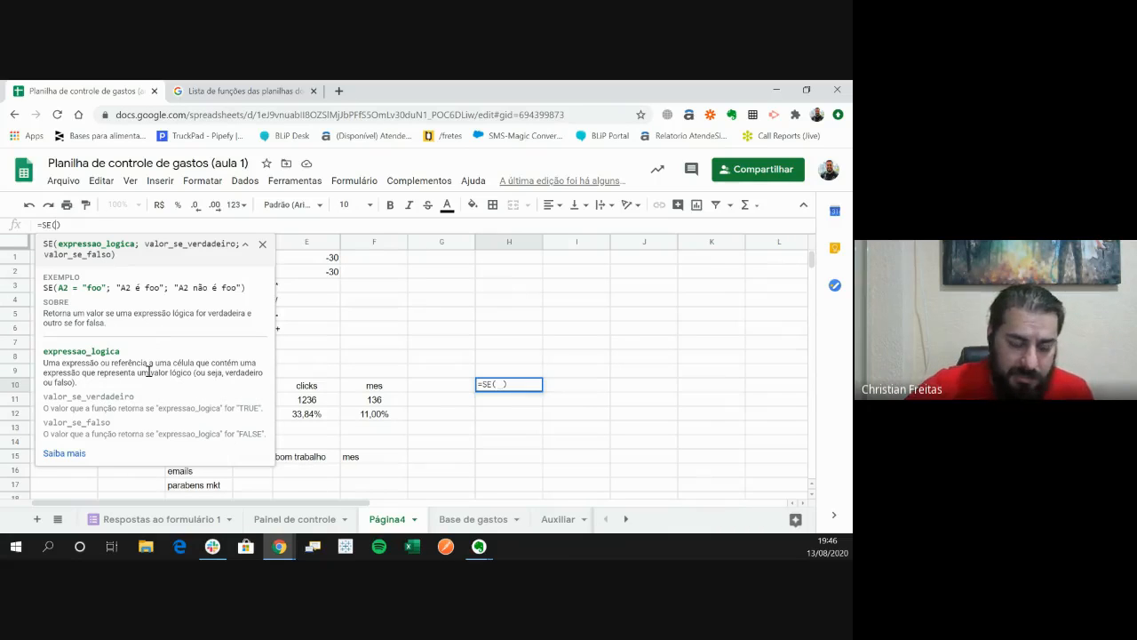
text(E)
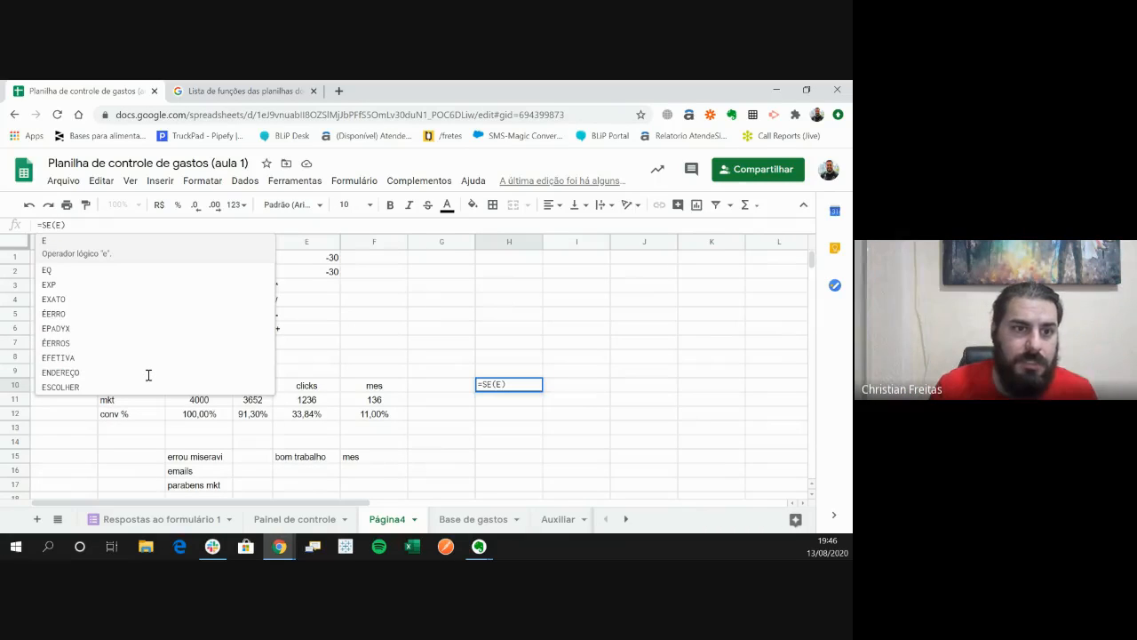
key(Delete)
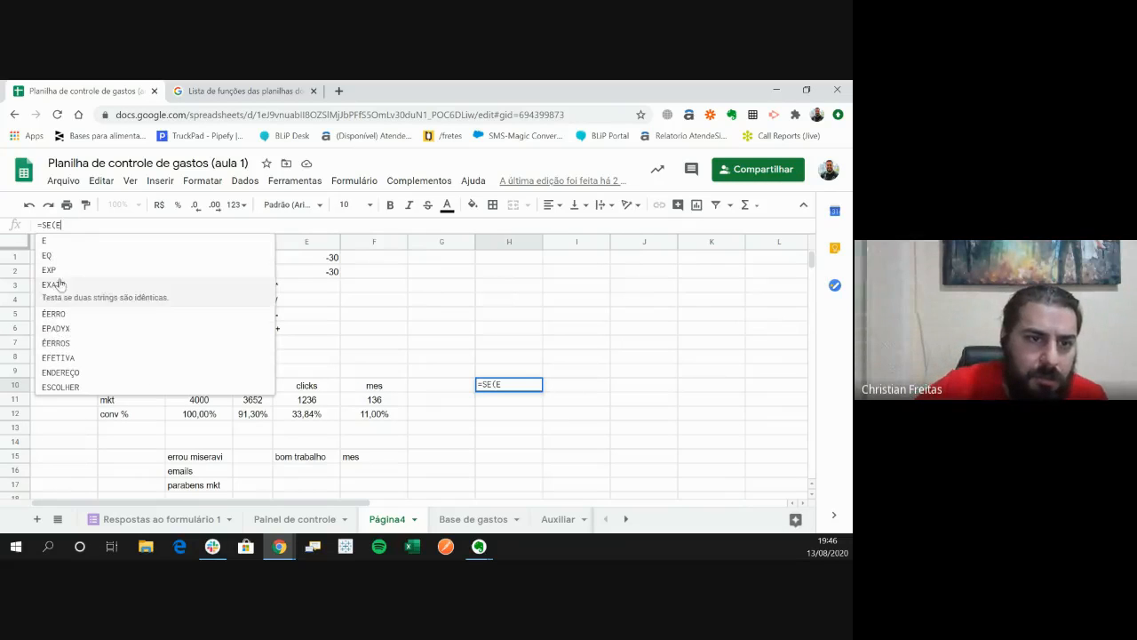
click(113, 257)
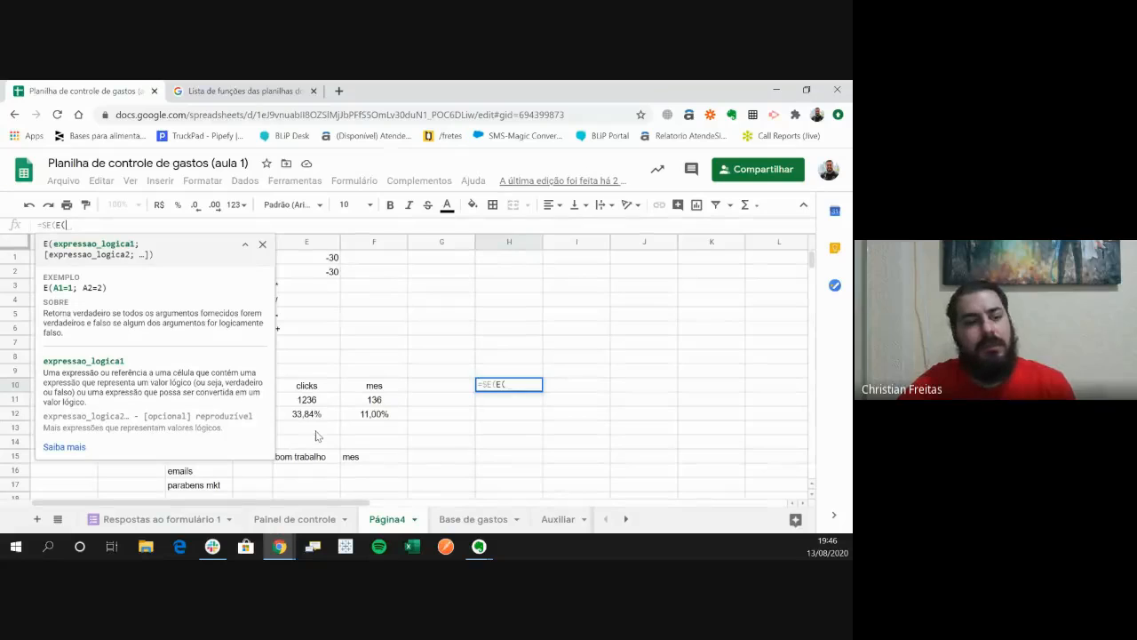
- Give the E function the conditions F11=136 and E11=1236, and close its parenthesis
click(386, 403)
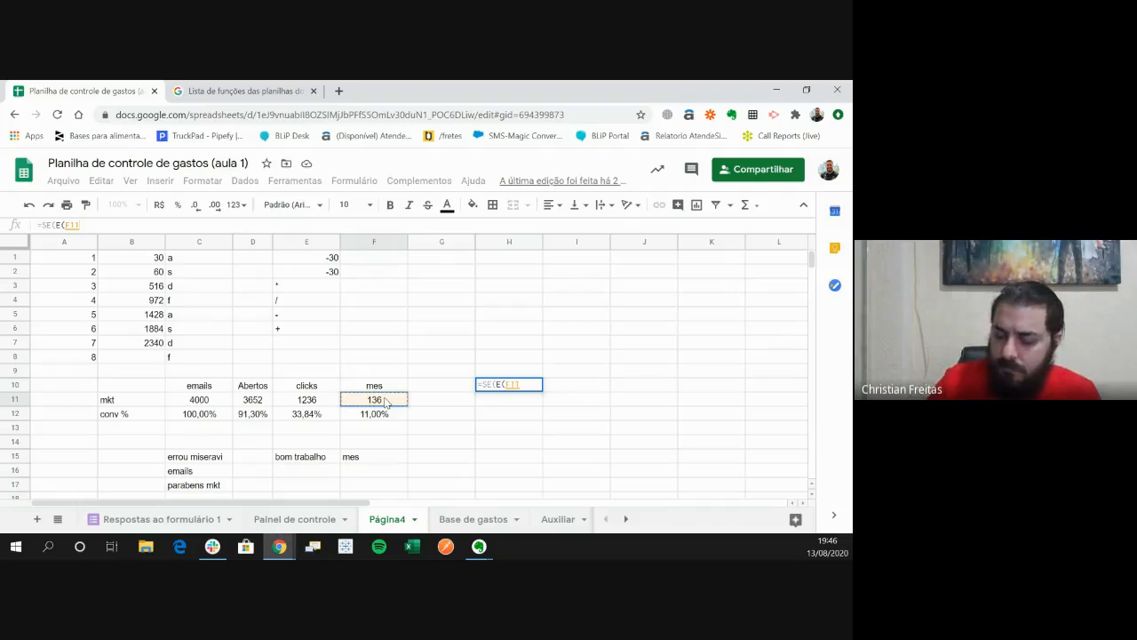
text(=)
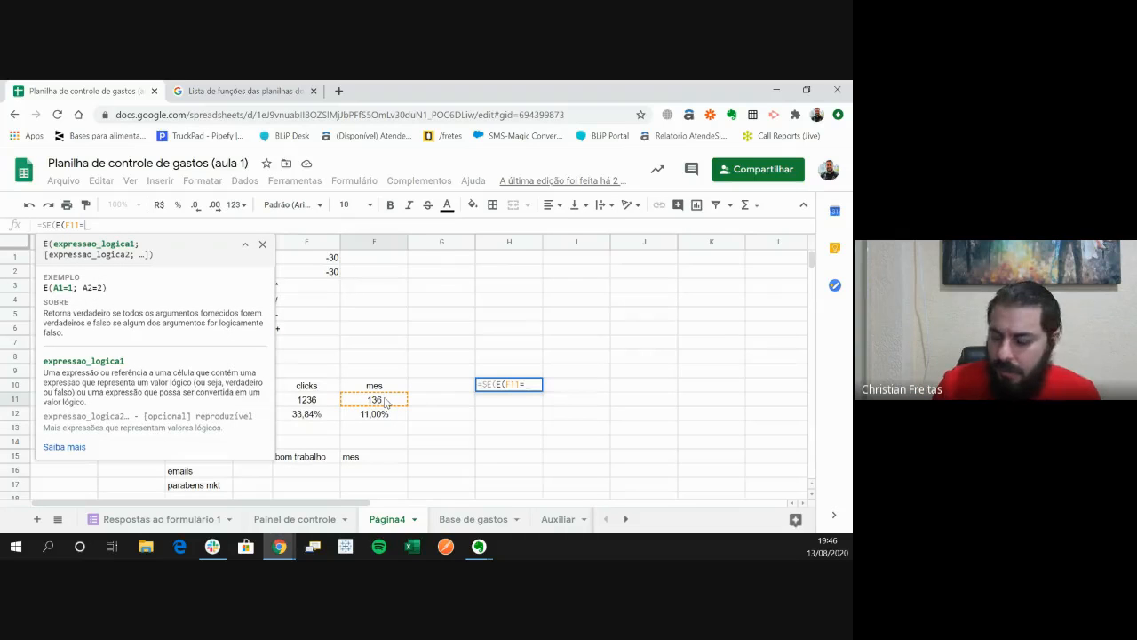
text(136)
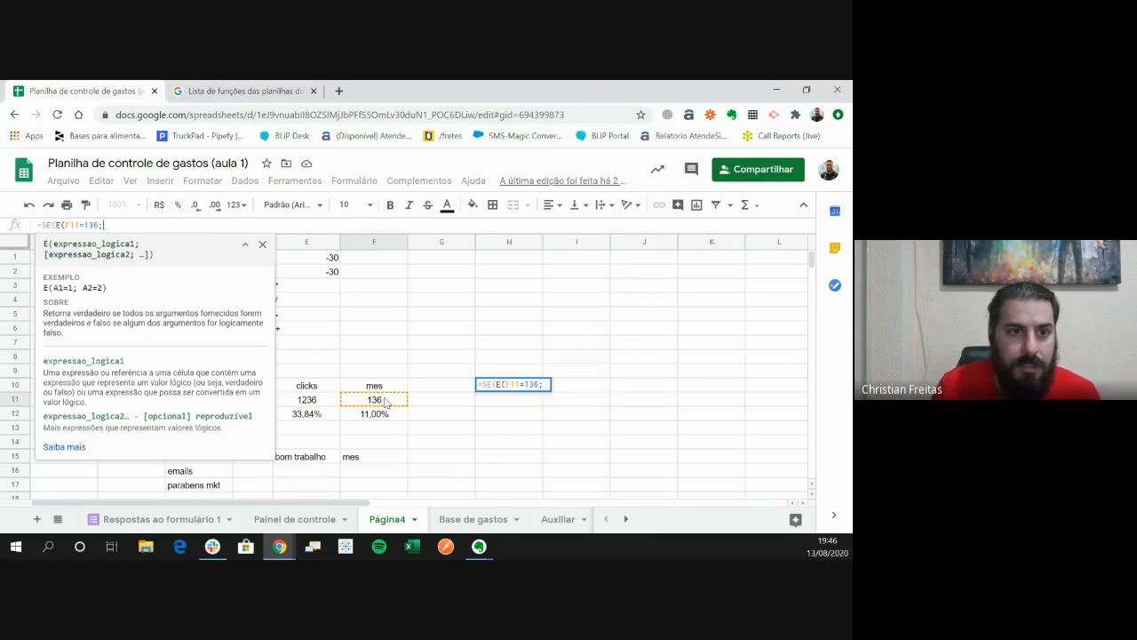
text(;)
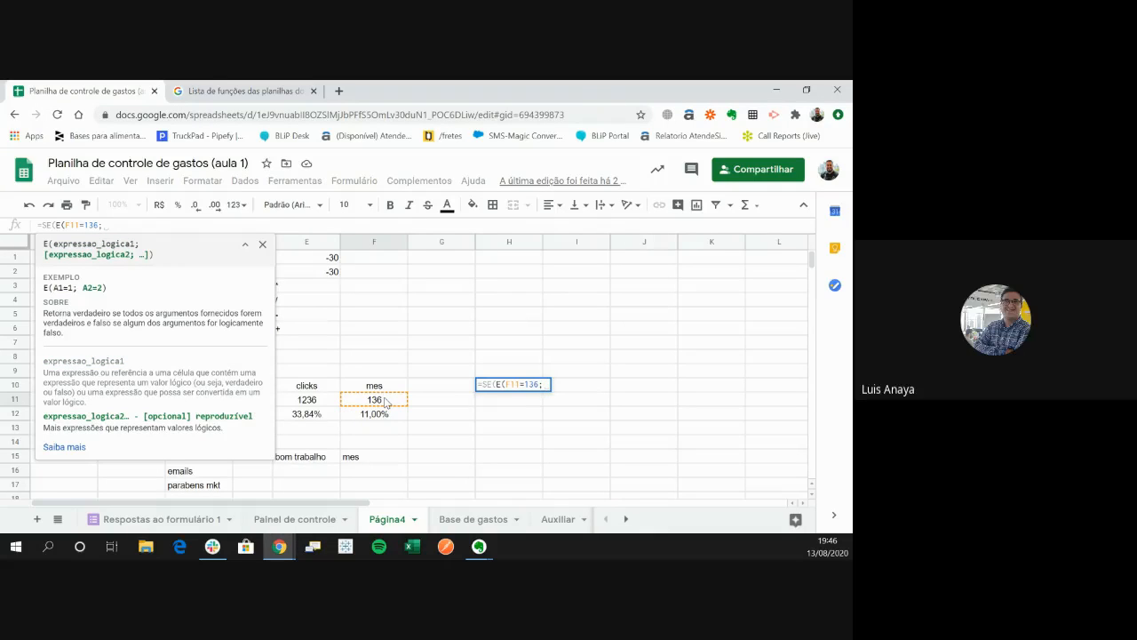
click(313, 406)
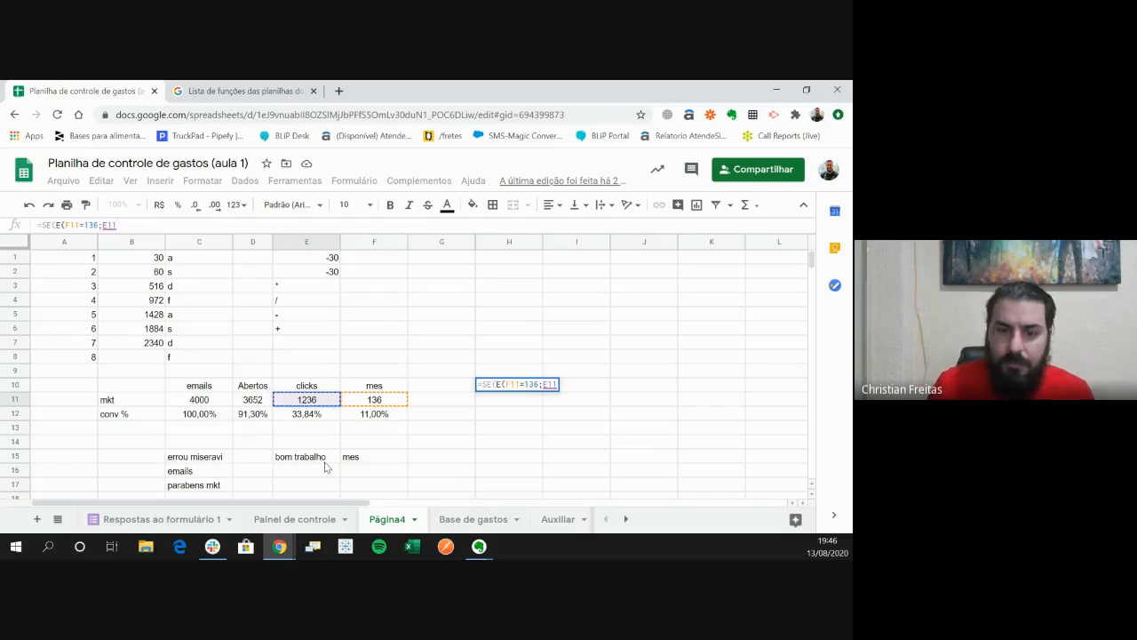
text(=1236)
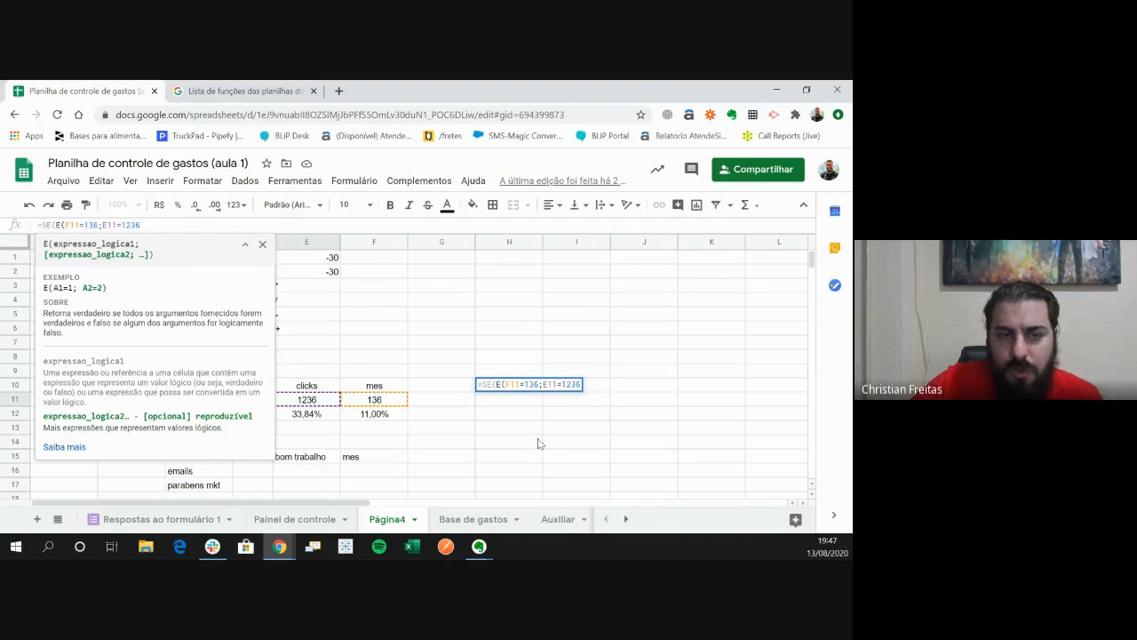
text(;)
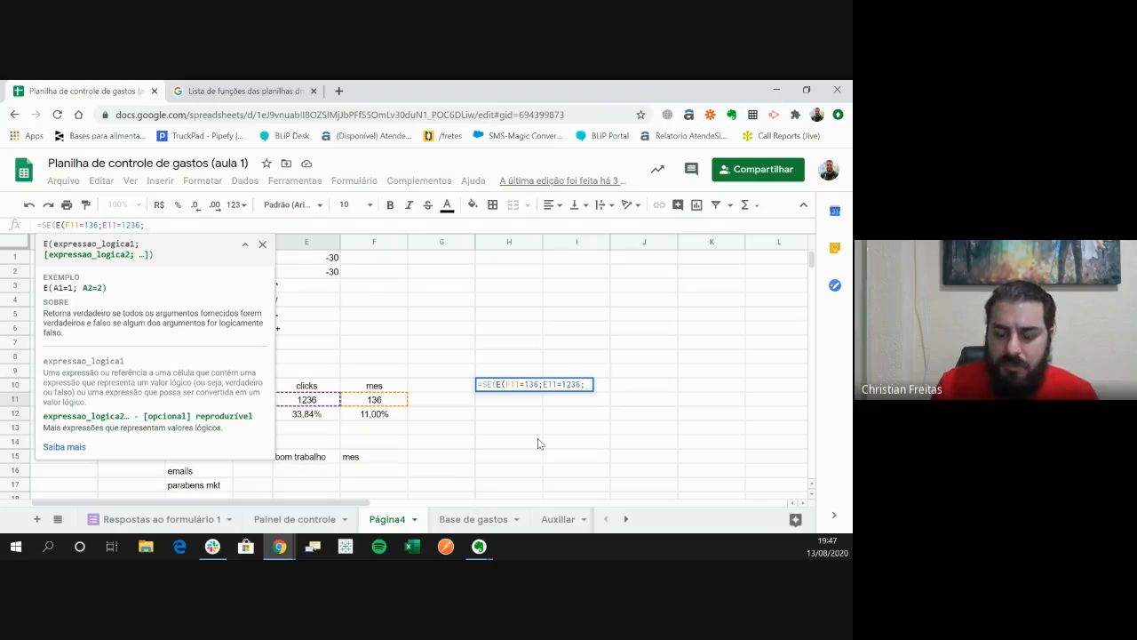
key(BackSpace)
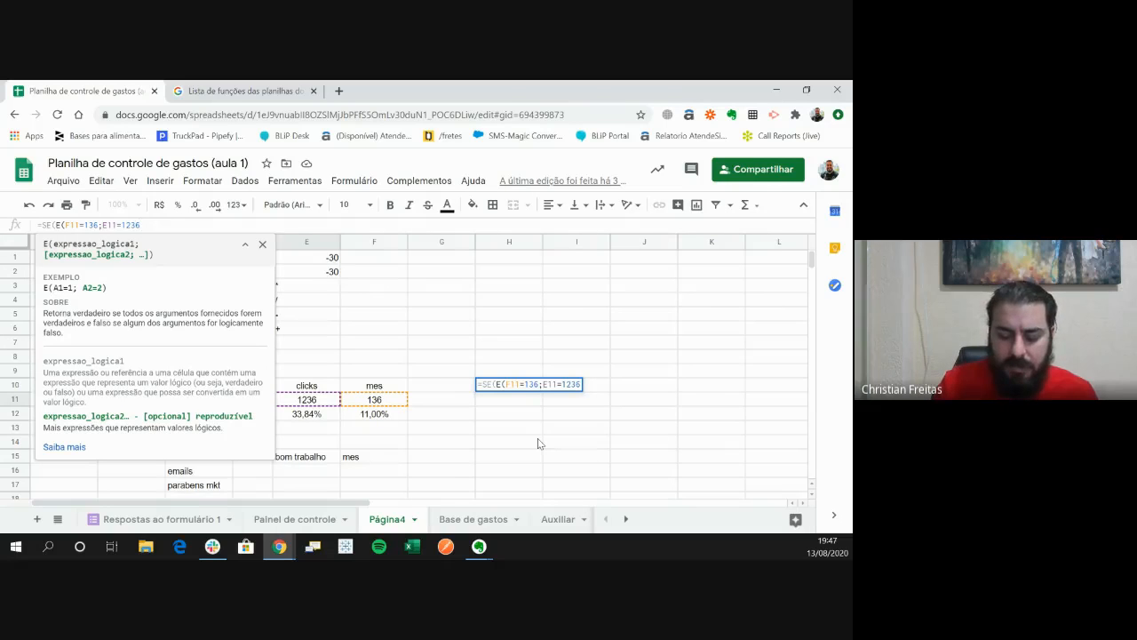
text())
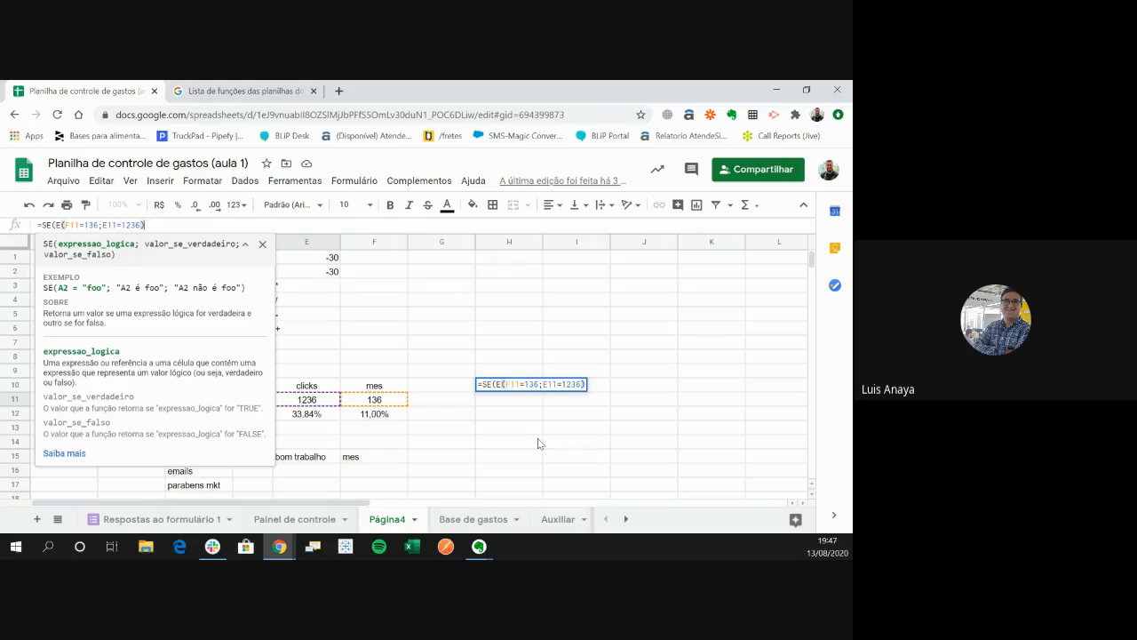
text(;)
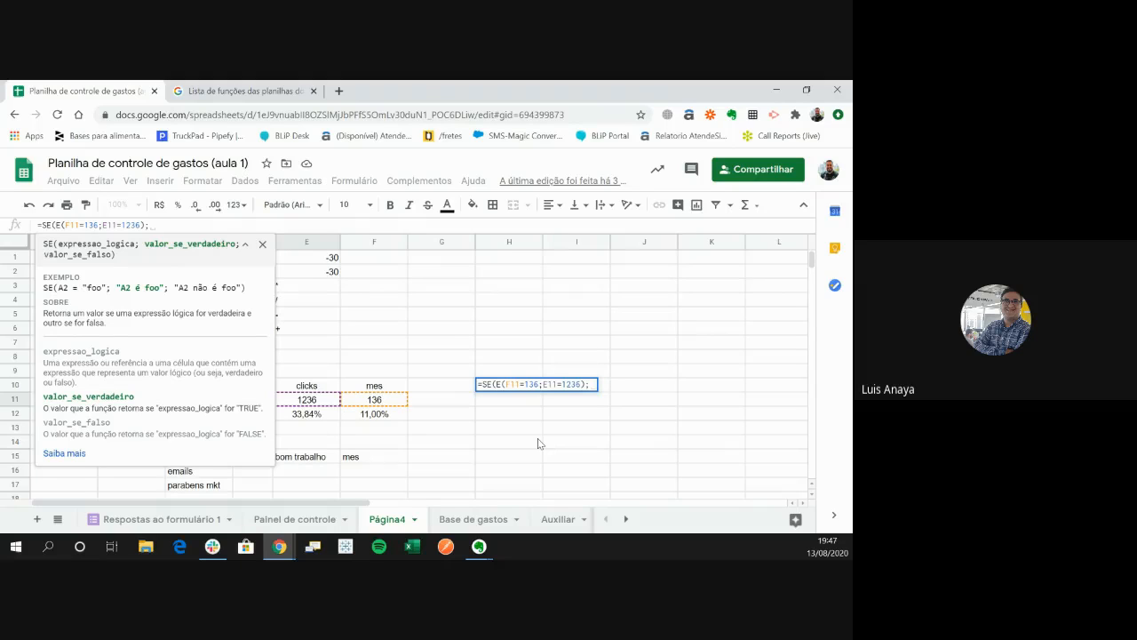
- Add the quoted text "verdadeiro" as the true result of the H10 SE formula
text(verd)
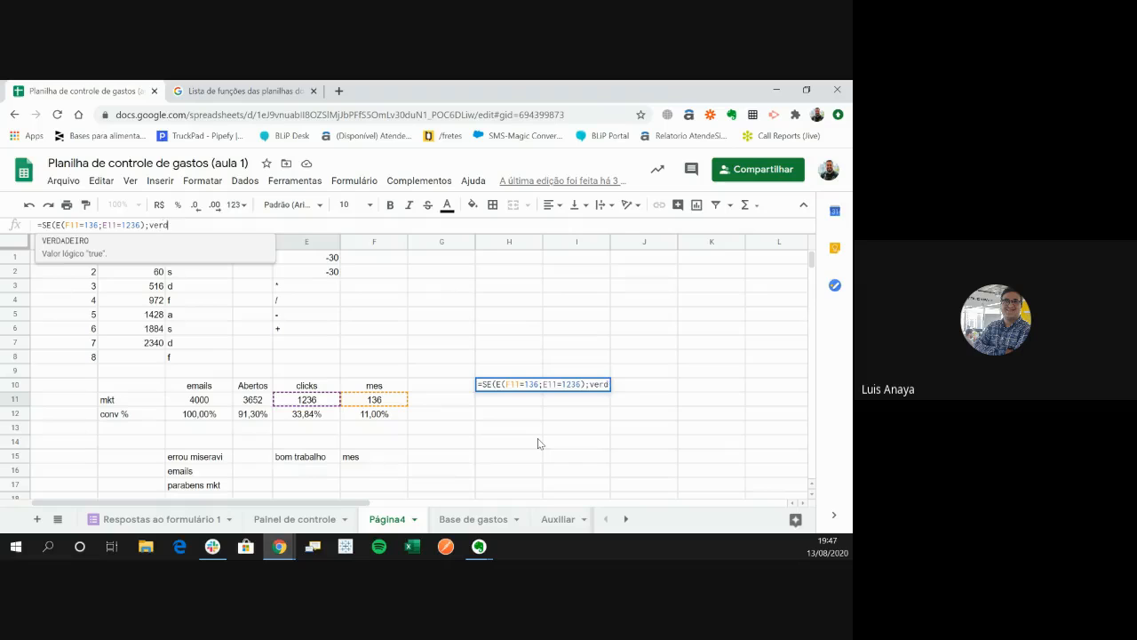
text(adeiro)
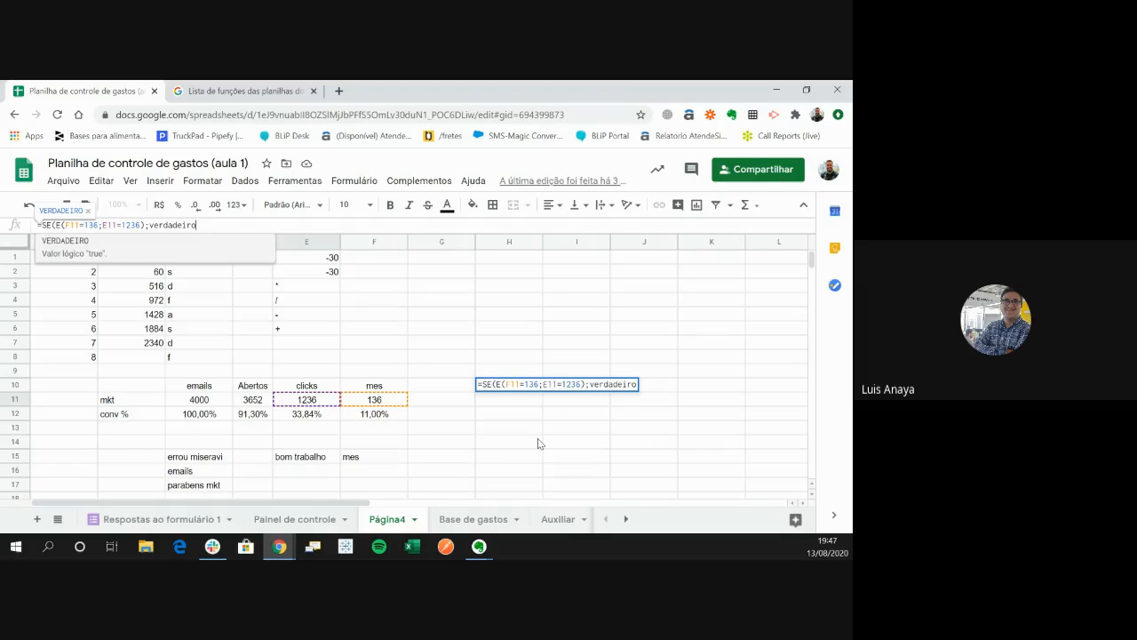
text(")
key(Left)
key(Left)
key(Left)
key(Left)
key(Left)
key(Left)
key(Left)
key(Left)
key(Left)
key(Left)
key(Left)
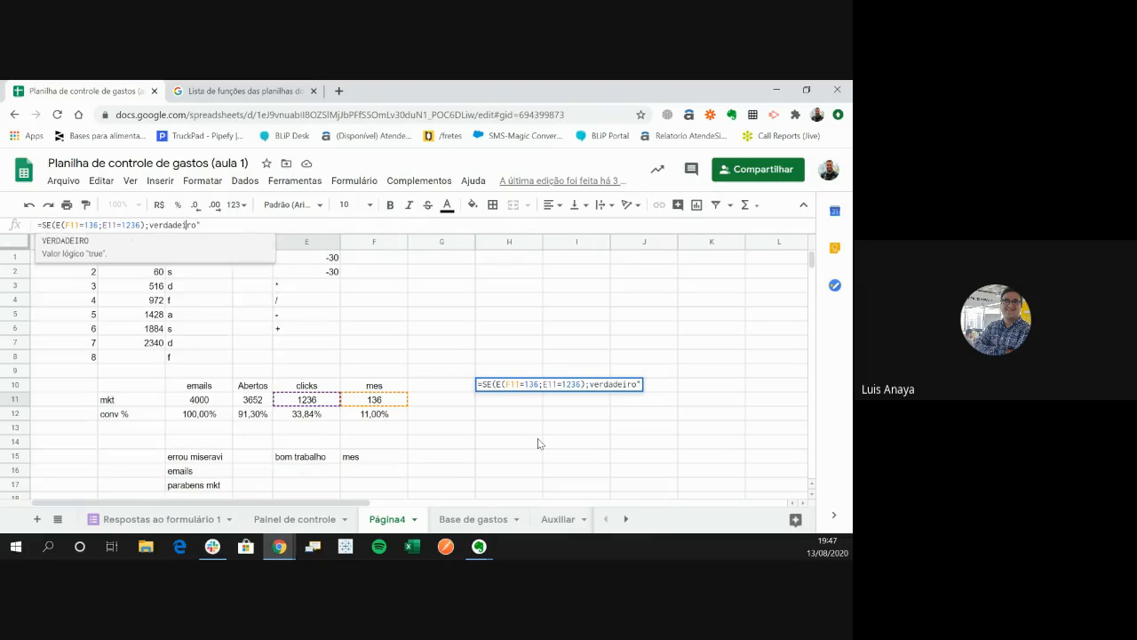
- Add the quoted text "falso" as the false result of the SE formula and enter it in H10
text(")
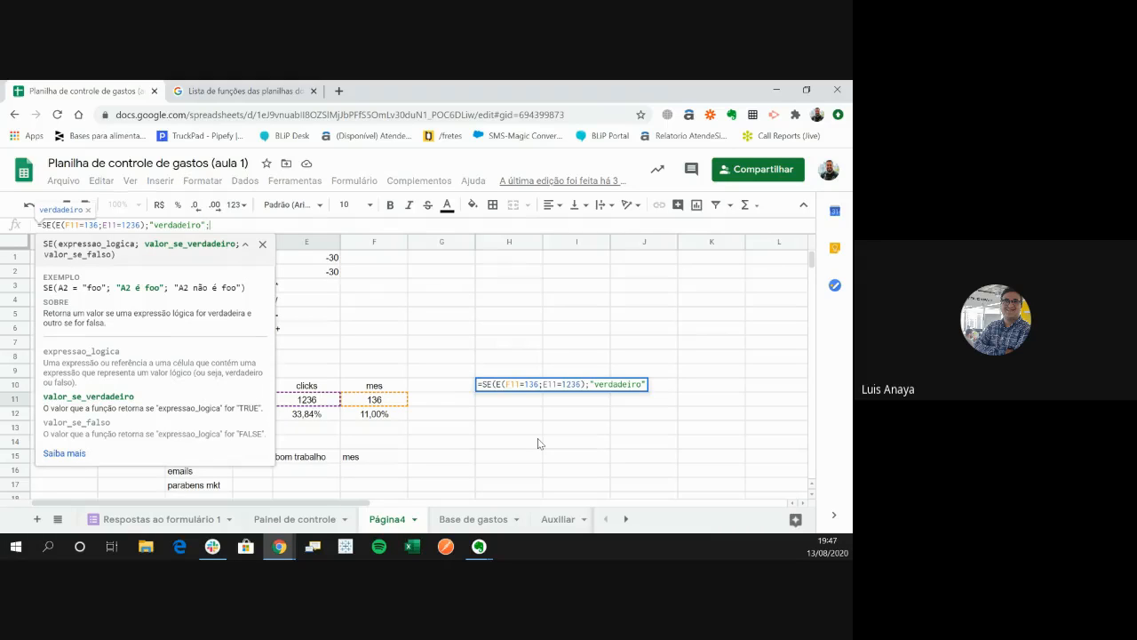
text(;")
text(falso)
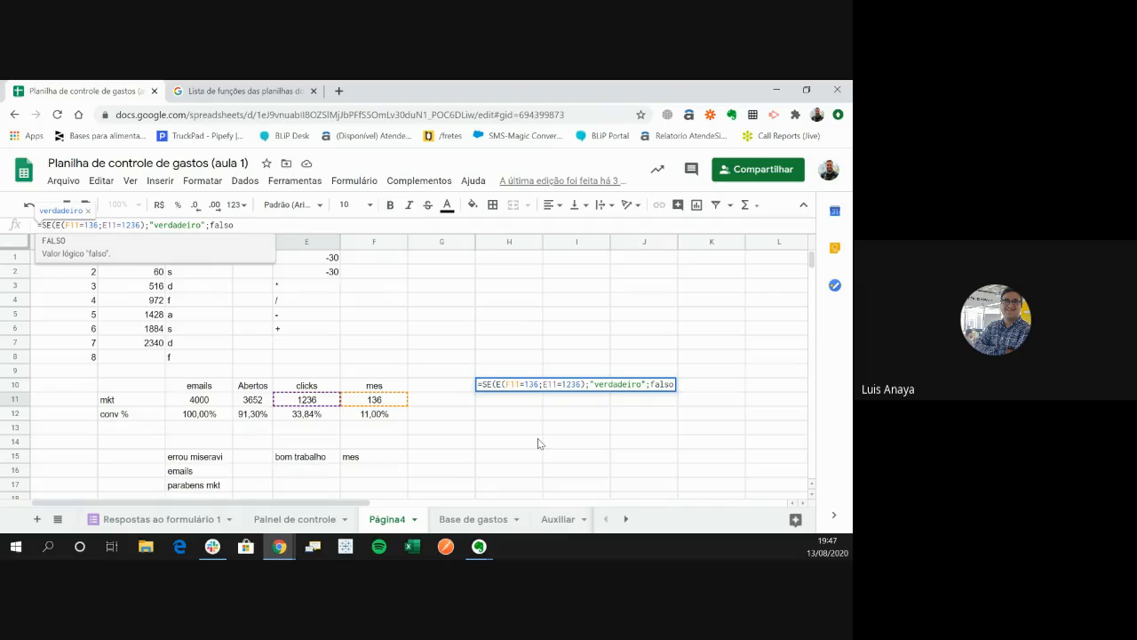
text(")
key(Left)
key(Left)
key(Left)
key(Left)
key(Left)
key(Left)
text(")
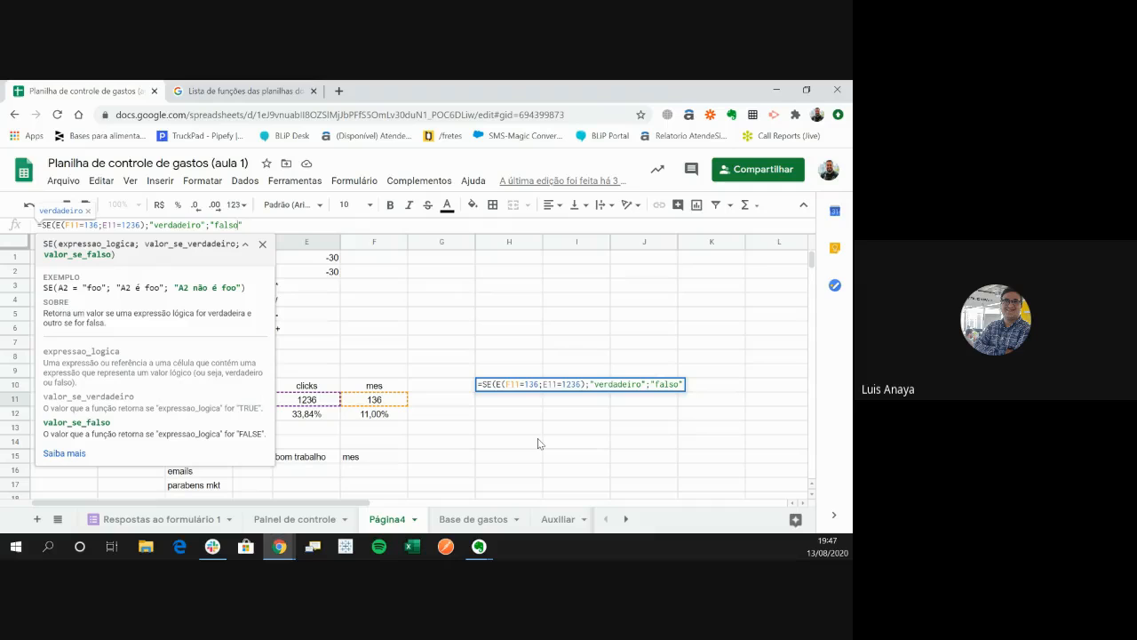
key(Left)
key(Left)
key(Left)
key(Left)
key(Left)
key(Left)
key(Left)
key(Left)
key(Left)
key(Left)
key(Left)
key(Left)
key(Left)
key(Left)
key(Left)
key(Left)
key(Left)
key(Left)
key(Left)
key(Left)
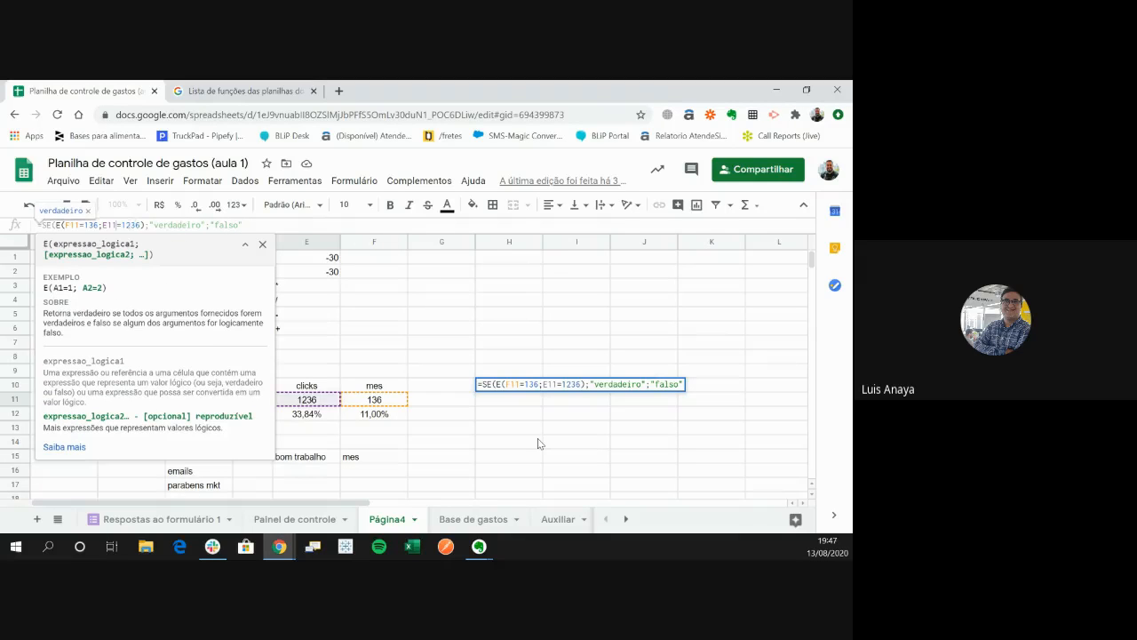
key(Return)
- Try copying the H10 formula down to H11, and clear the pasted copy
key(Up)
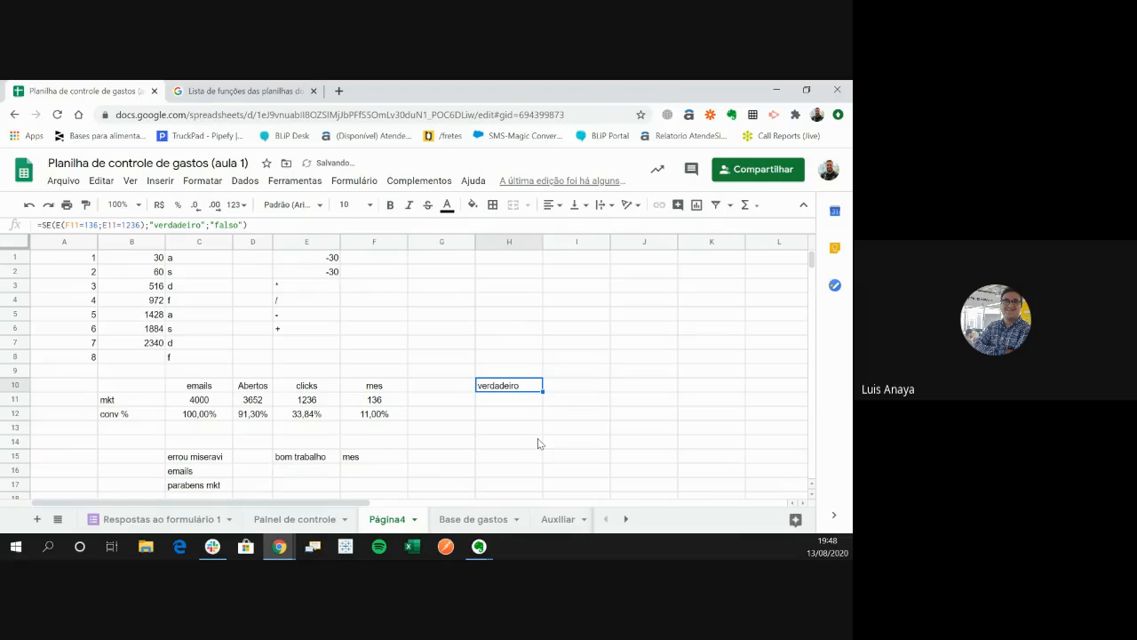
key(ctrl+c)
key(Down)
key(ctrl+v)
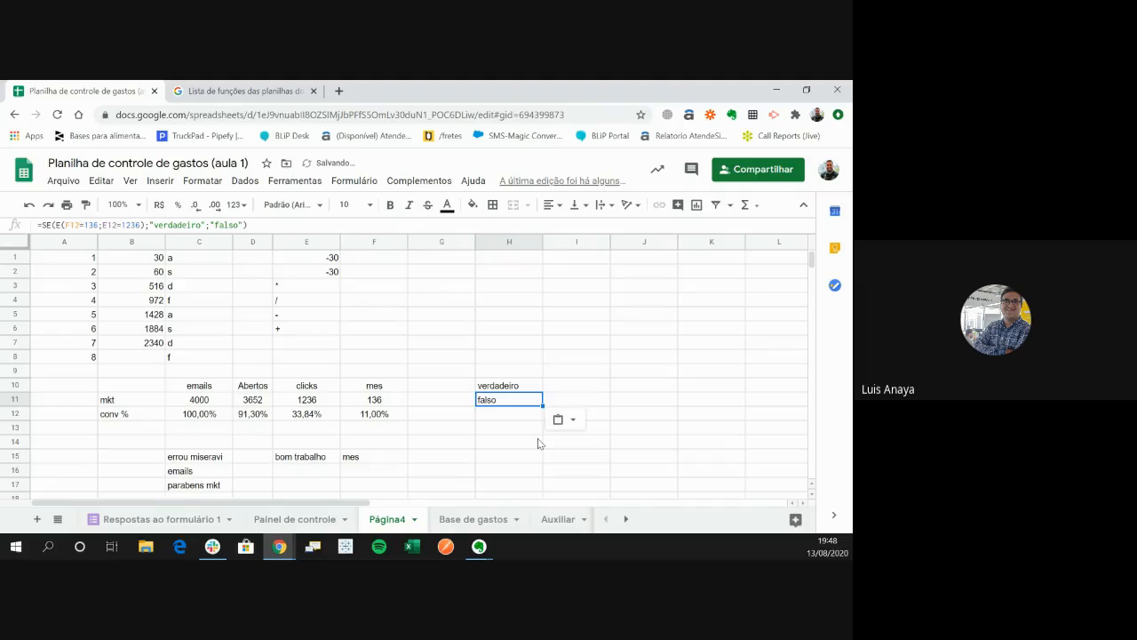
key(Up)
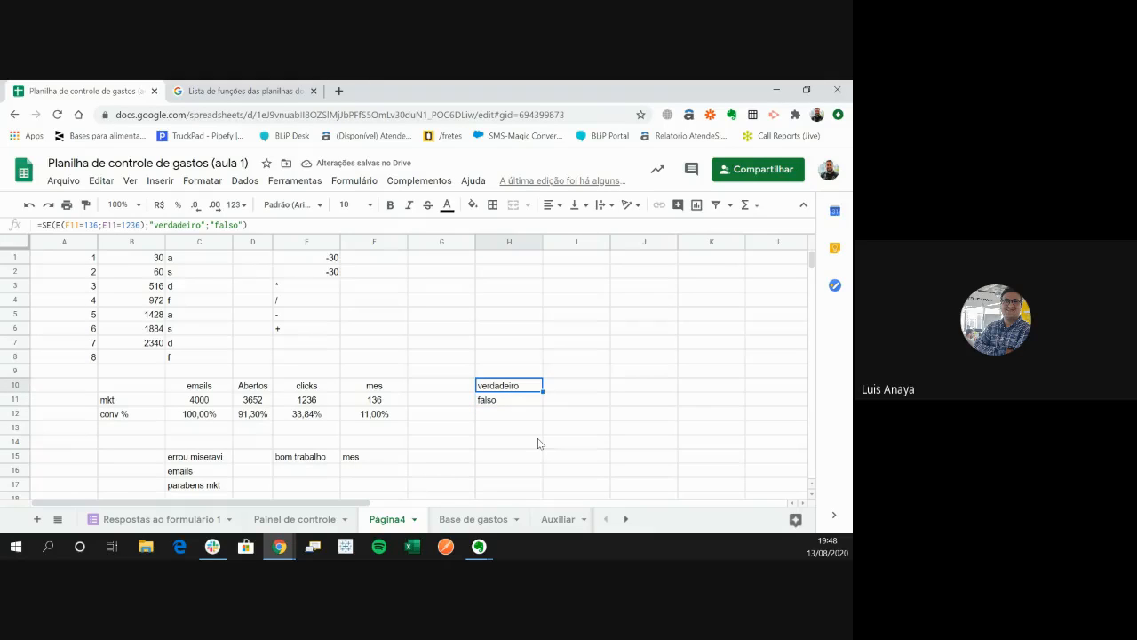
key(Down)
key(Delete)
key(Up)
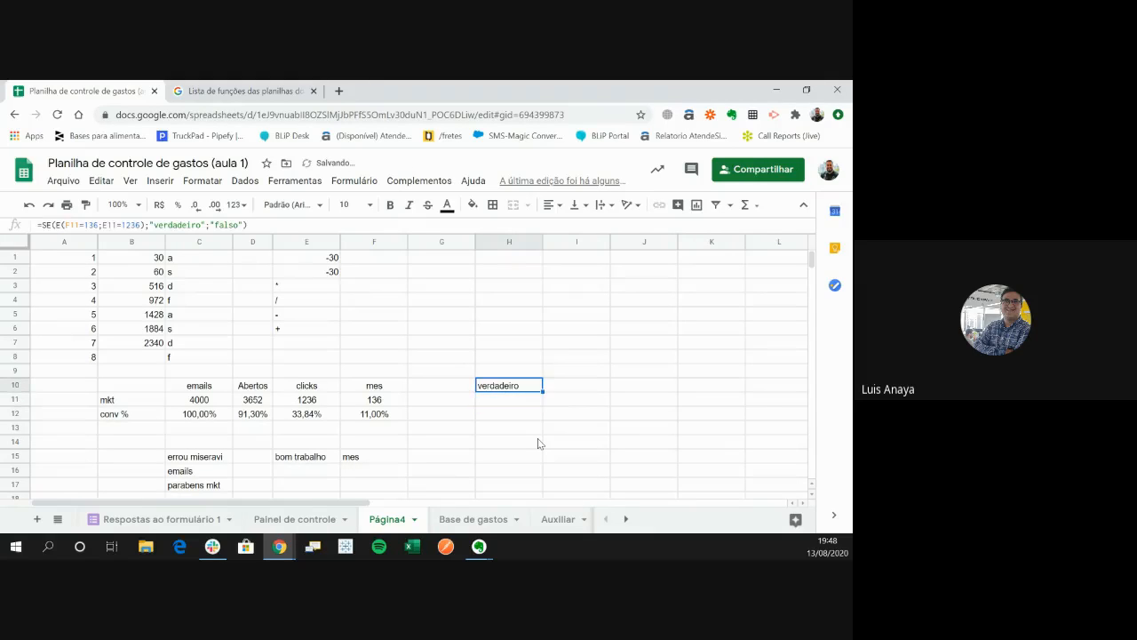
key(Down)
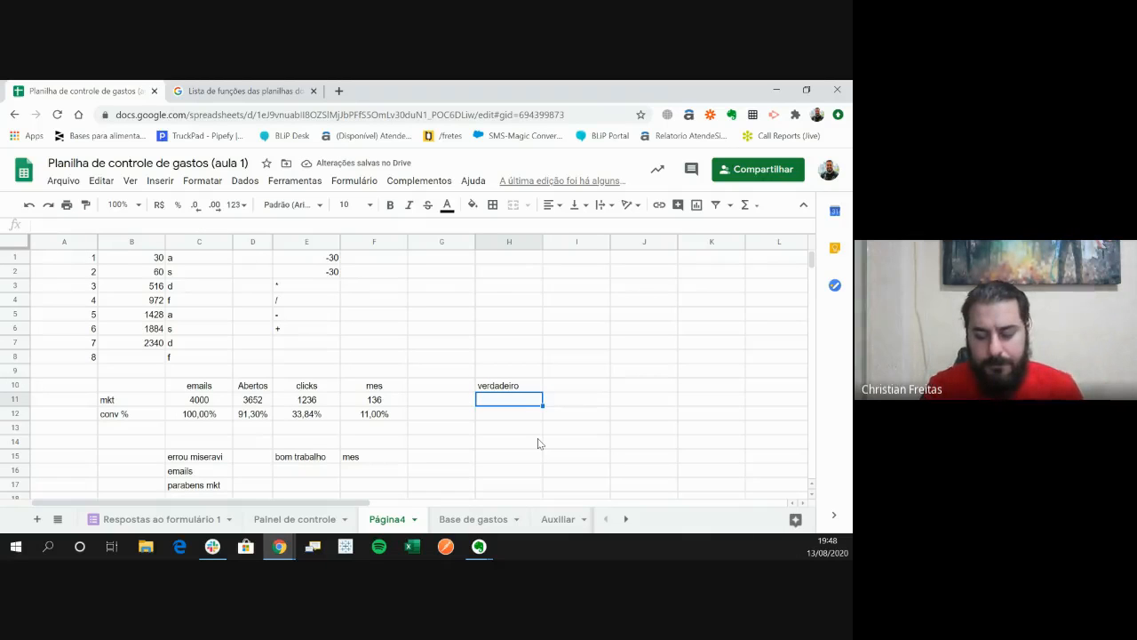
text(=se()
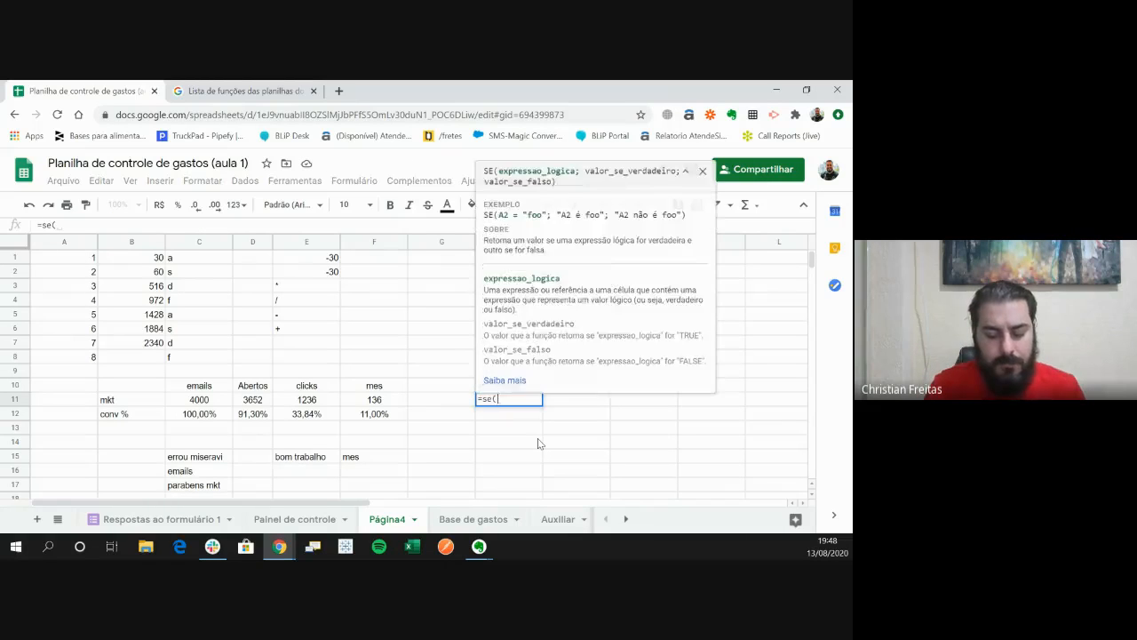
text(ou()
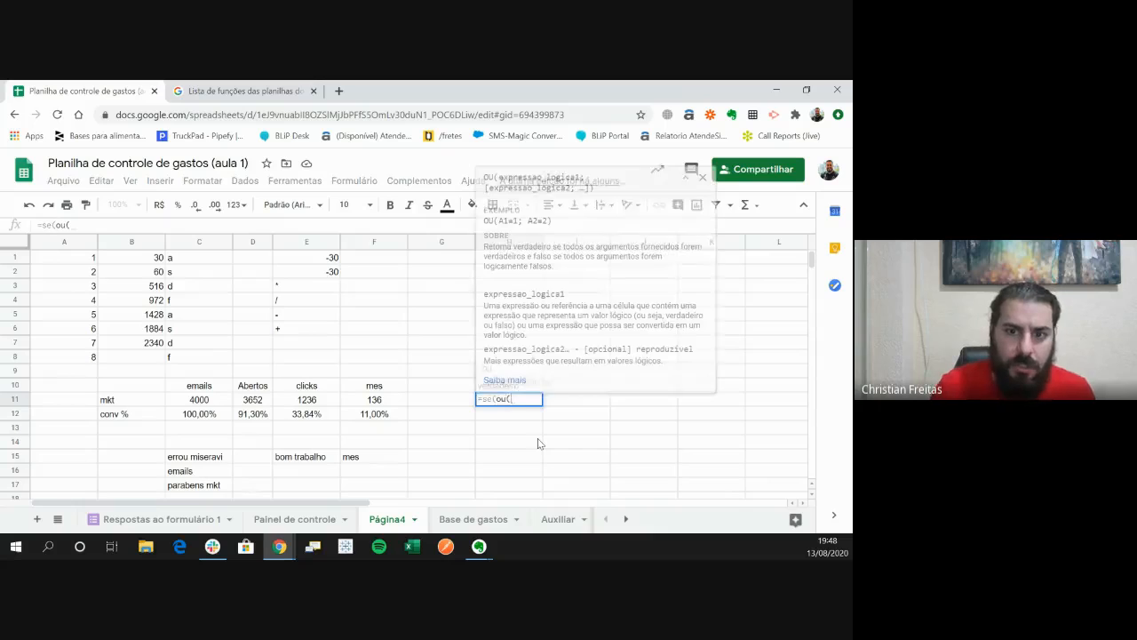
key(Left)
key(Left)
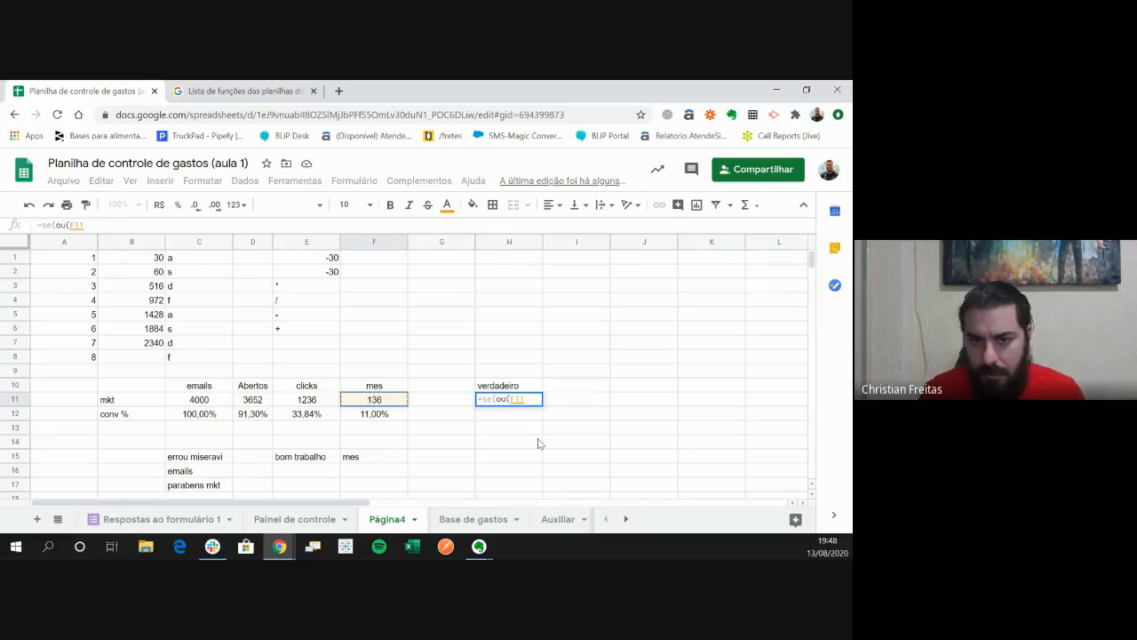
key(Escape)
- Review the SE formula with the E function in H10 and the clicks and mes cells it tests
key(Up)
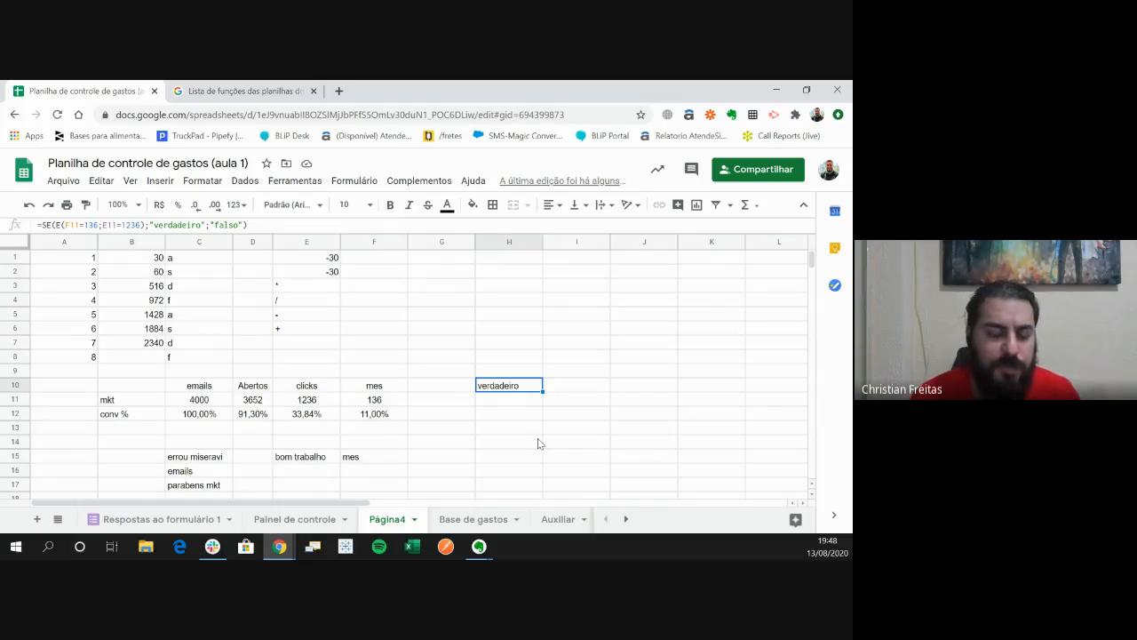
key(F2)
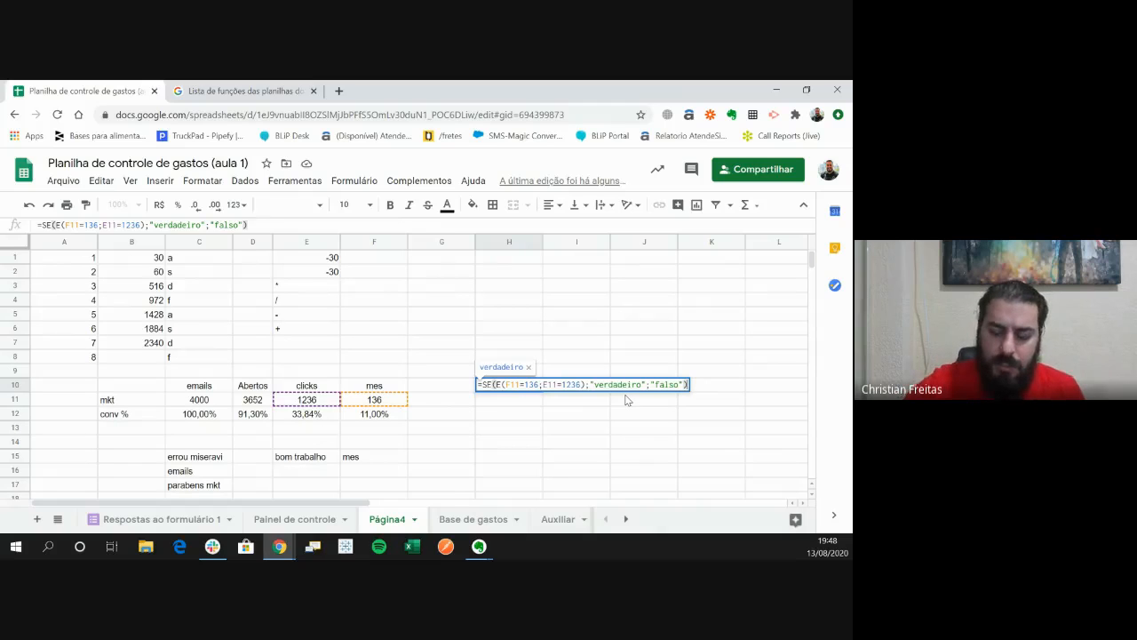
key(Return)
key(Left)
key(Left)
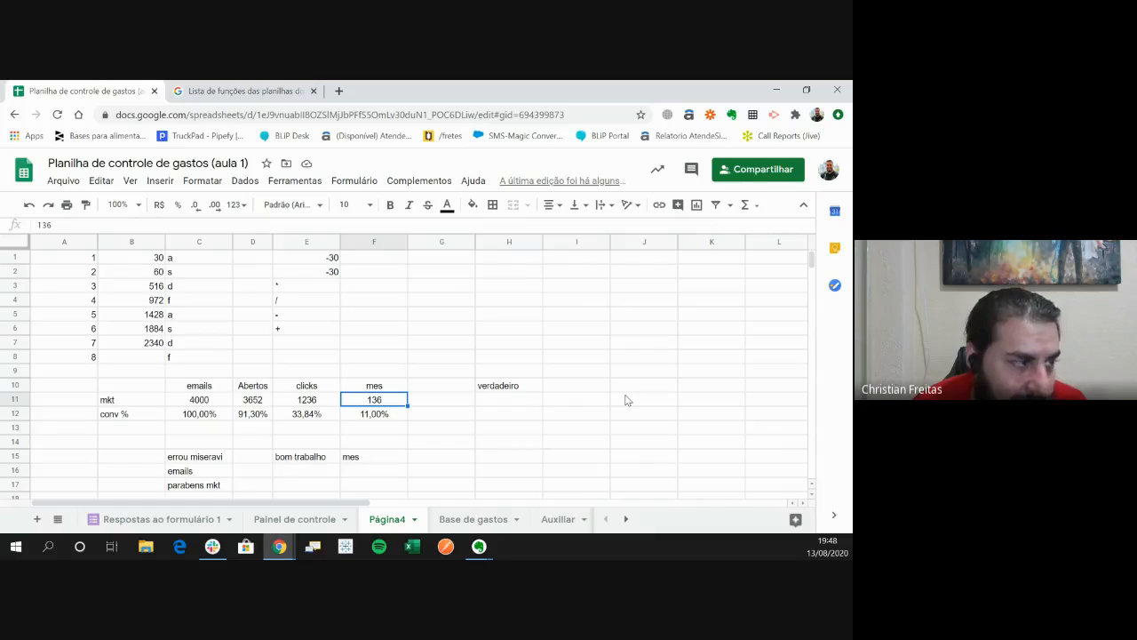
key(Left)
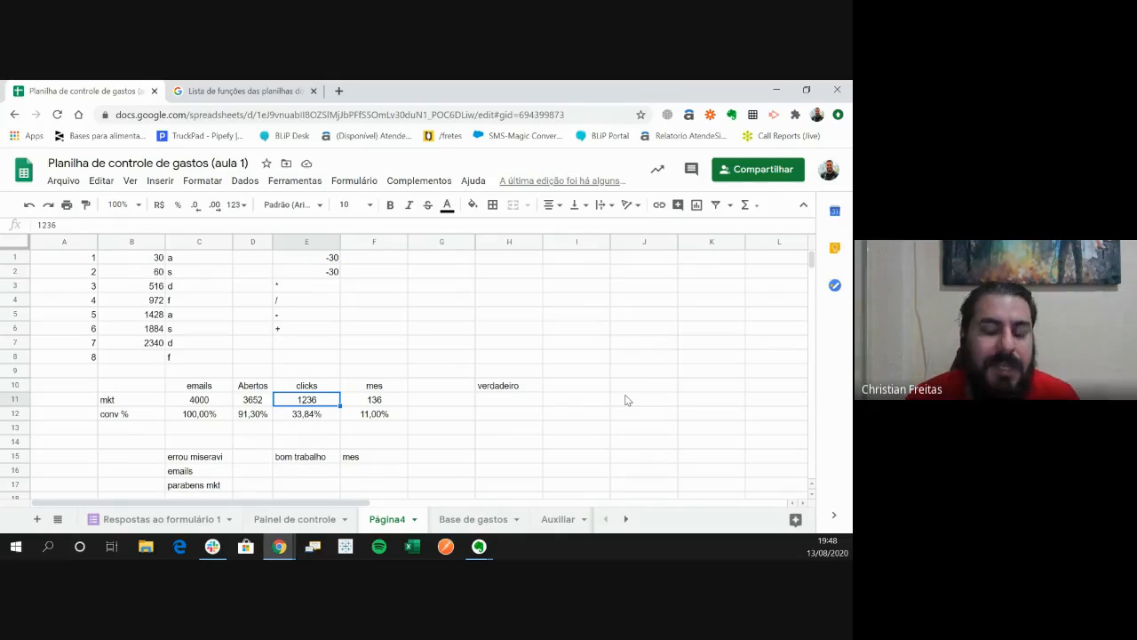
key(Right)
key(Right)
key(Right)
key(Up)
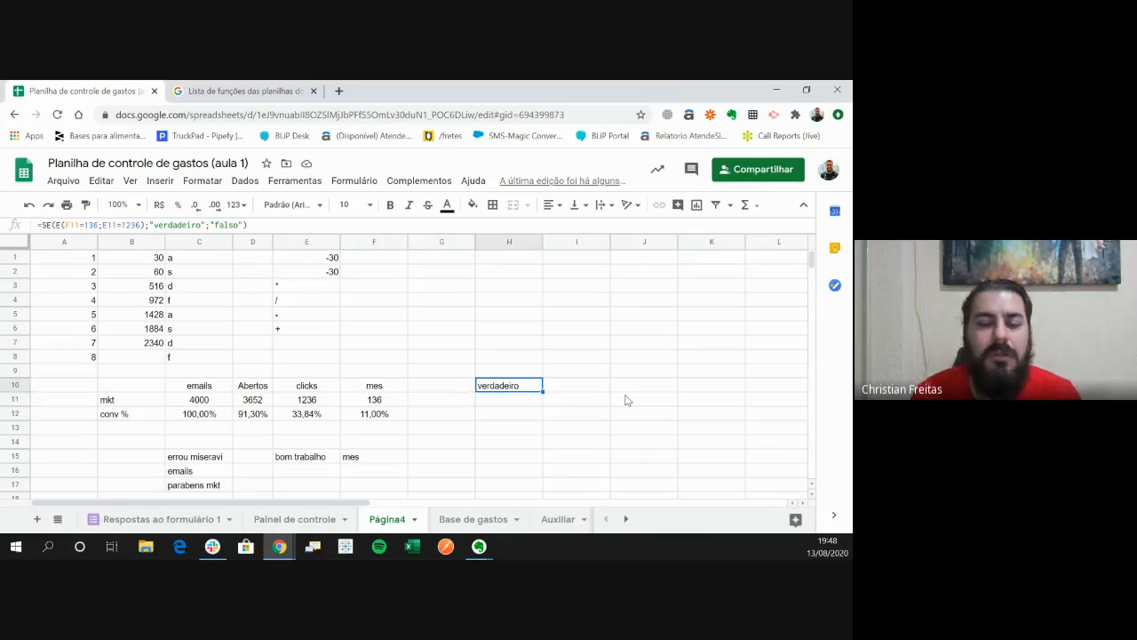
- Start an SE formula in H11 with a nested OU function whose first condition is F11=136
key(Down)
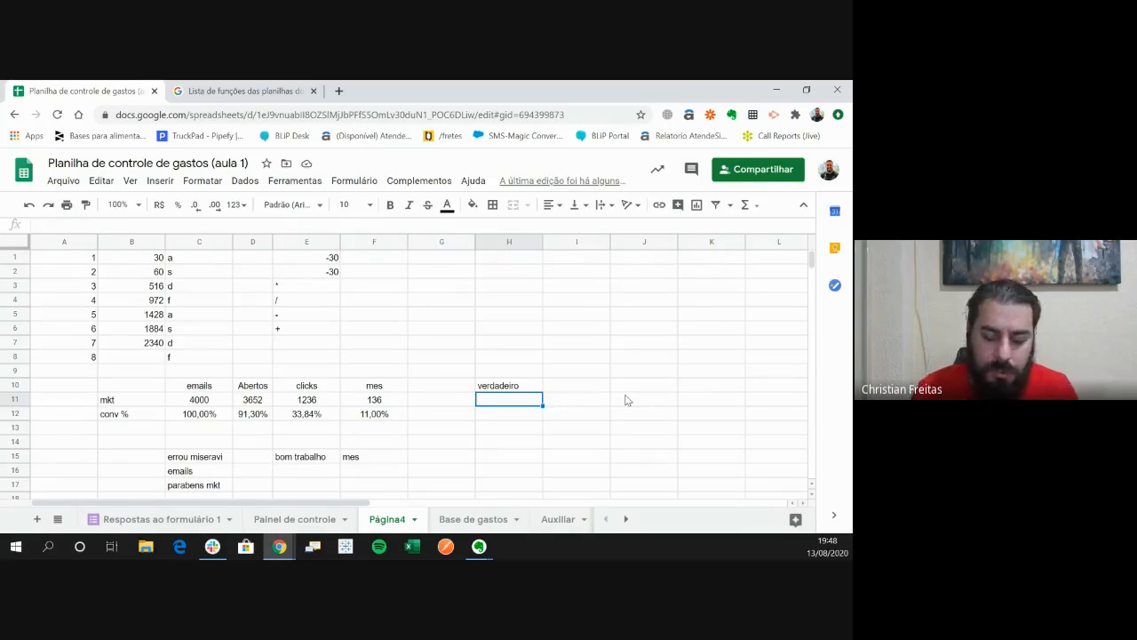
text(=se)
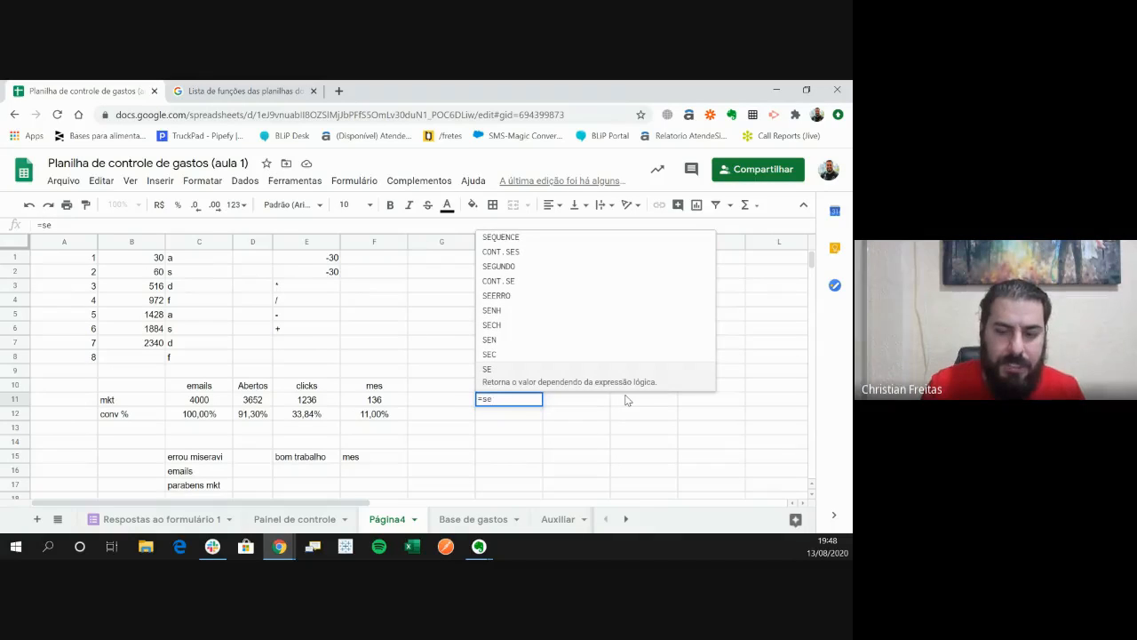
text((ou()
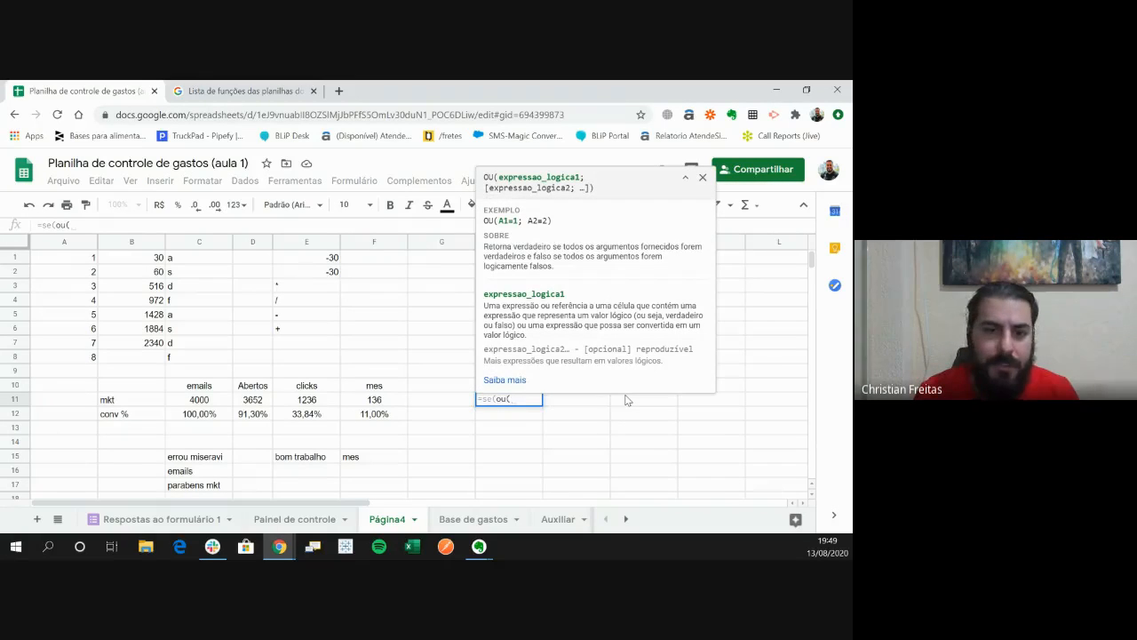
key(Left)
key(Left)
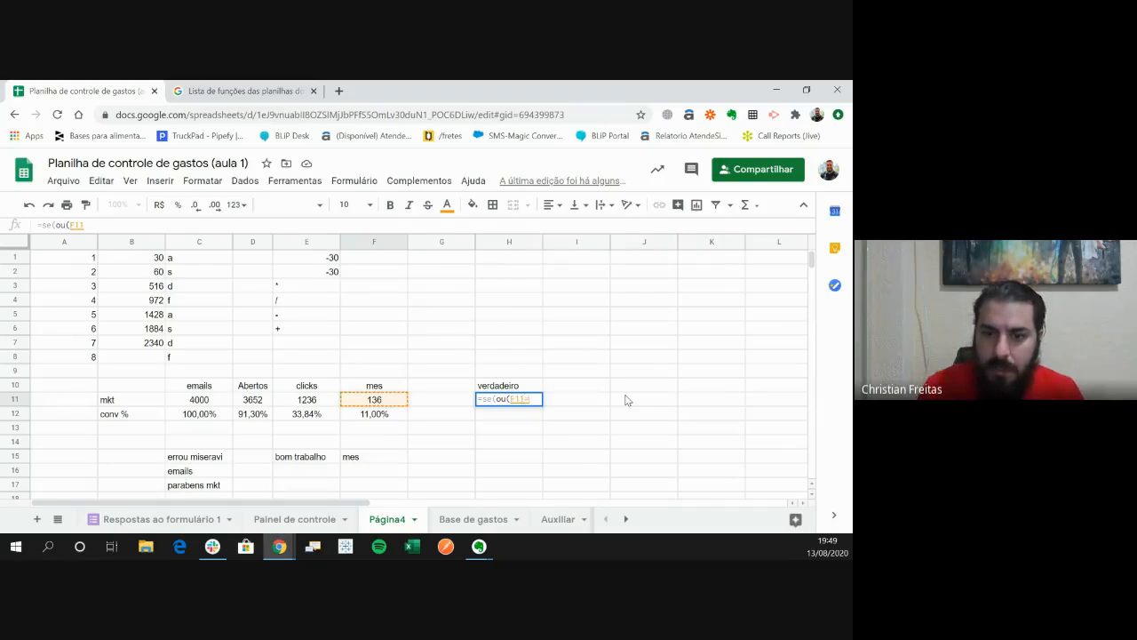
text(=136)
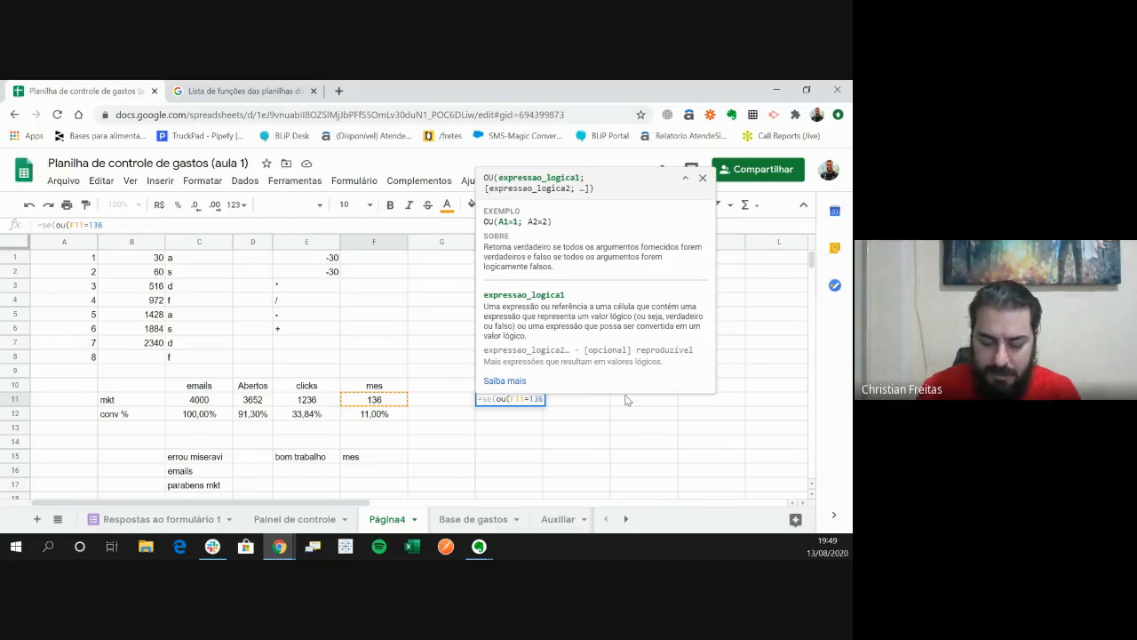
text(;)
- Add E11=136 as the second condition of the OU function and close its parenthesis
key(Left)
key(Left)
key(Left)
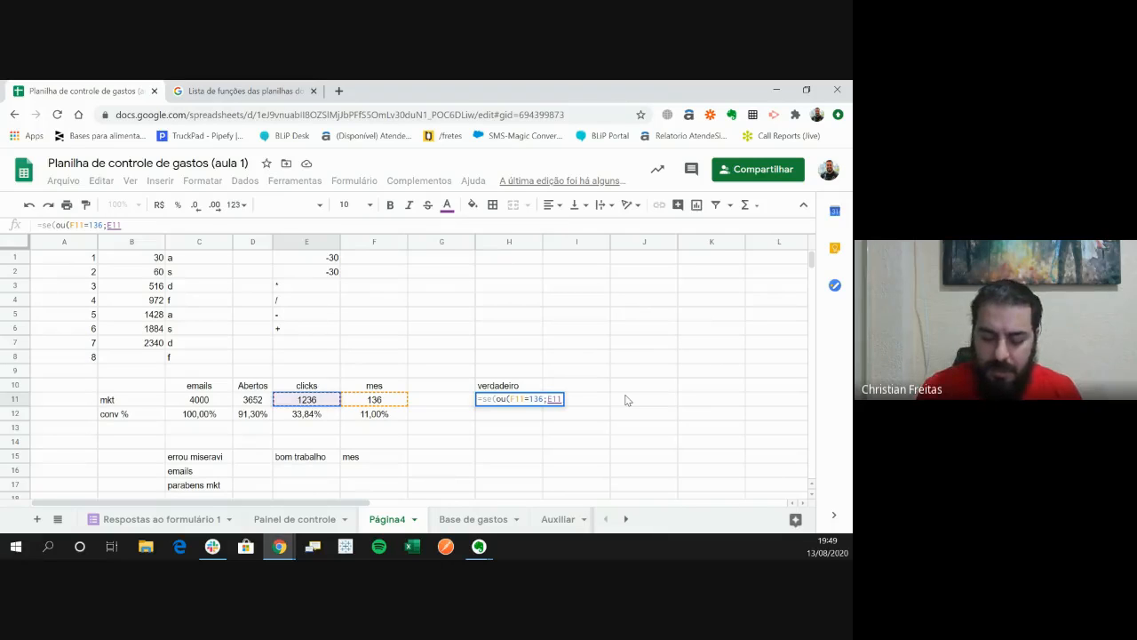
text(=)
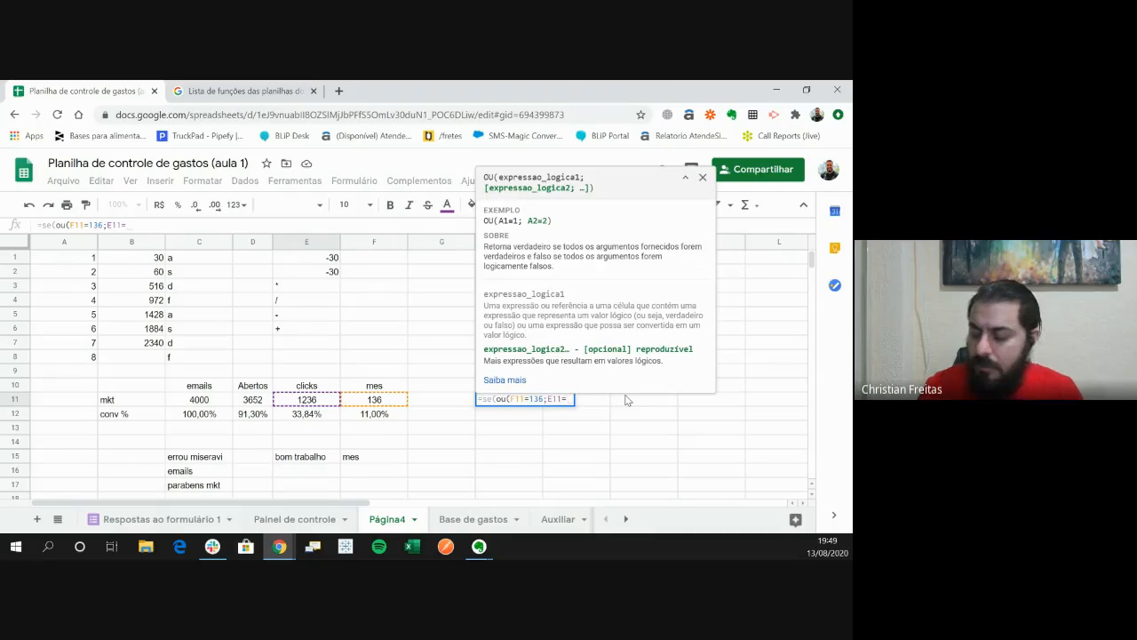
text(136)
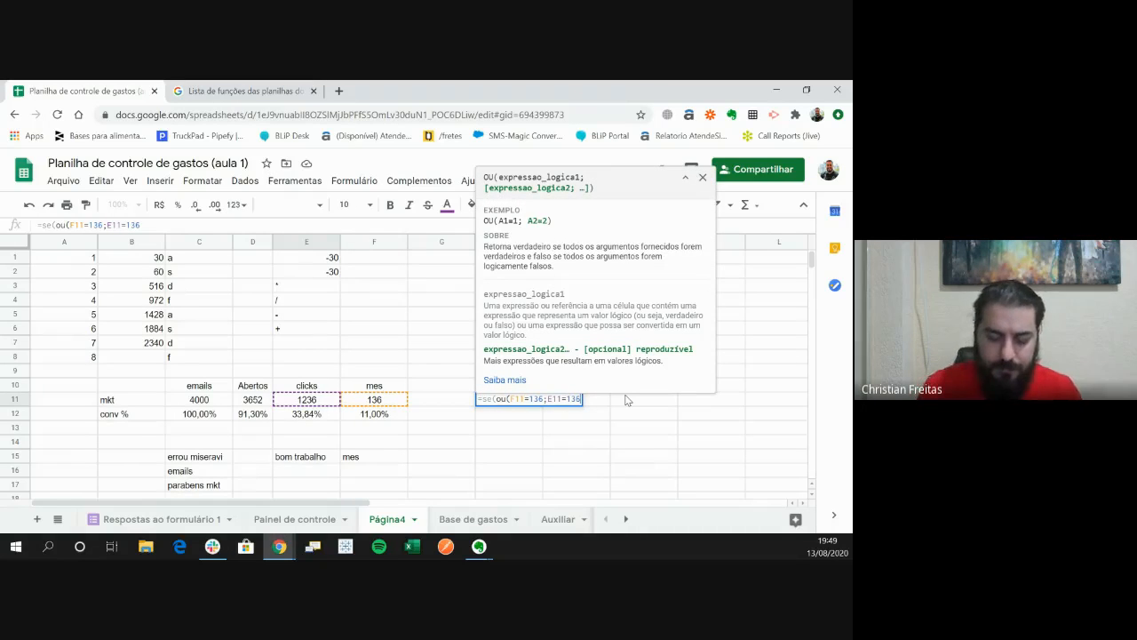
text())
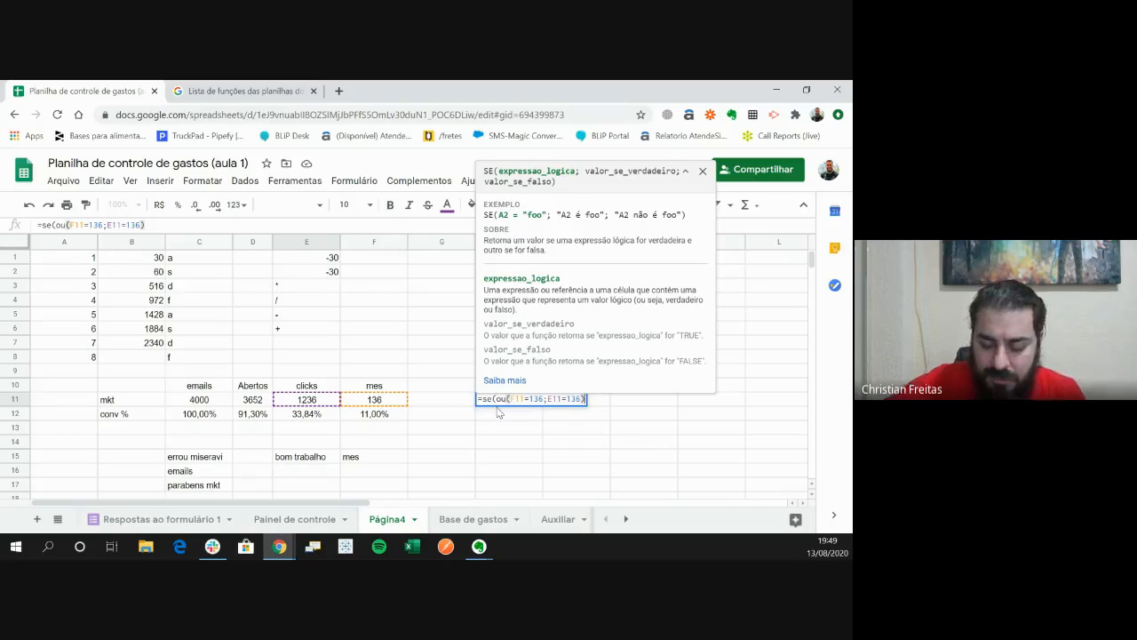
- Add the quoted text "ou funcionou" as the true result of the H11 SE formula
text(;)
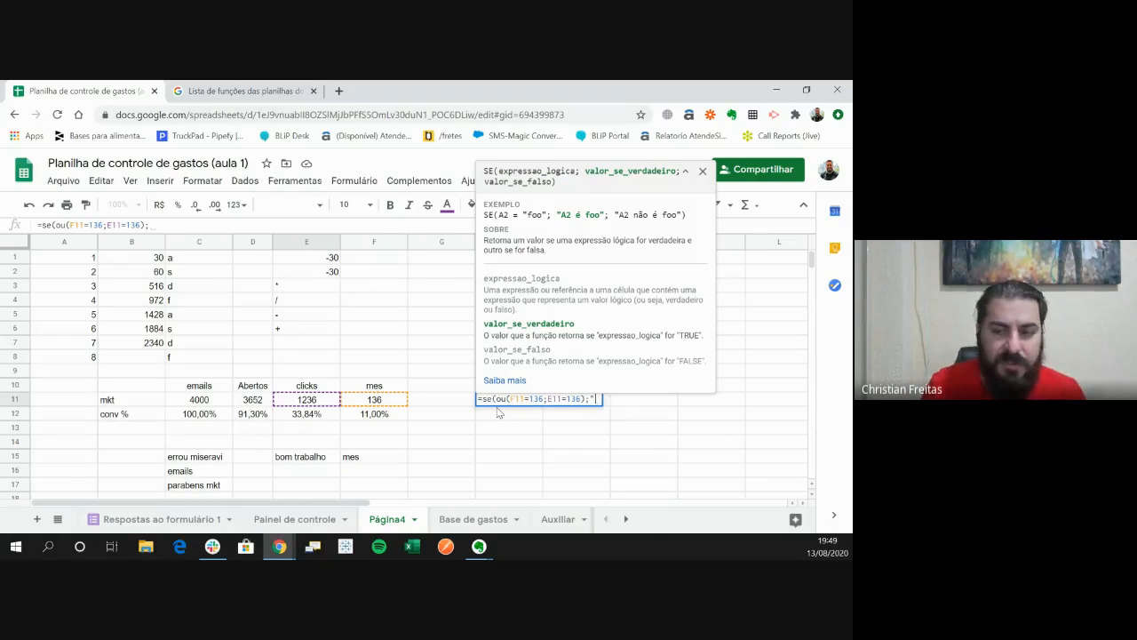
text("ou funci)
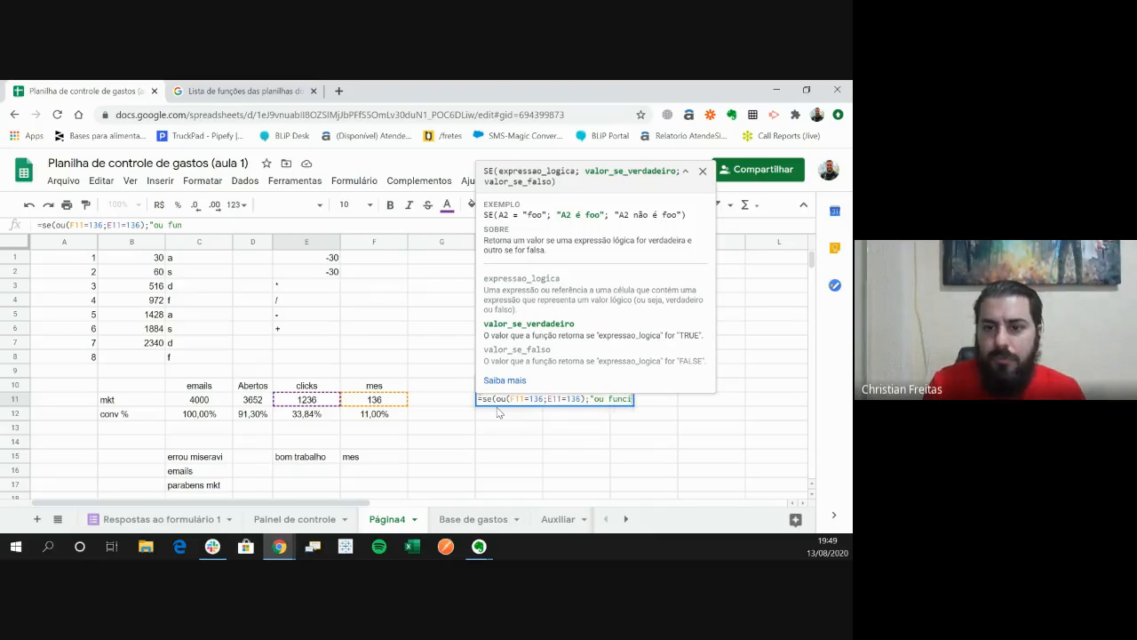
text(onou")
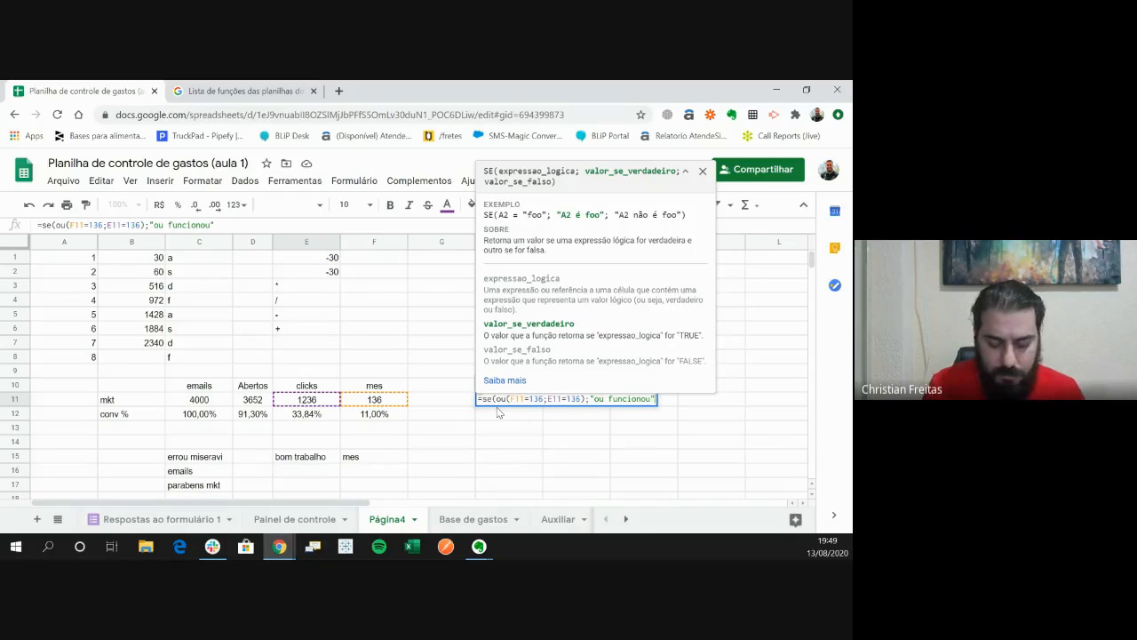
text(;"nao)
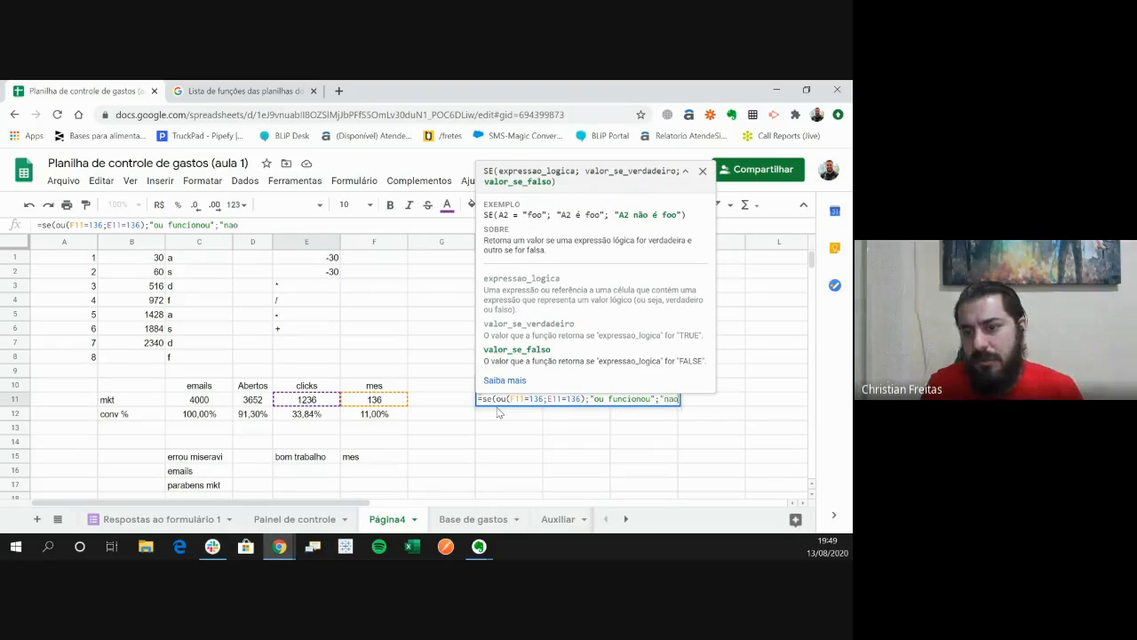
text( funfou)
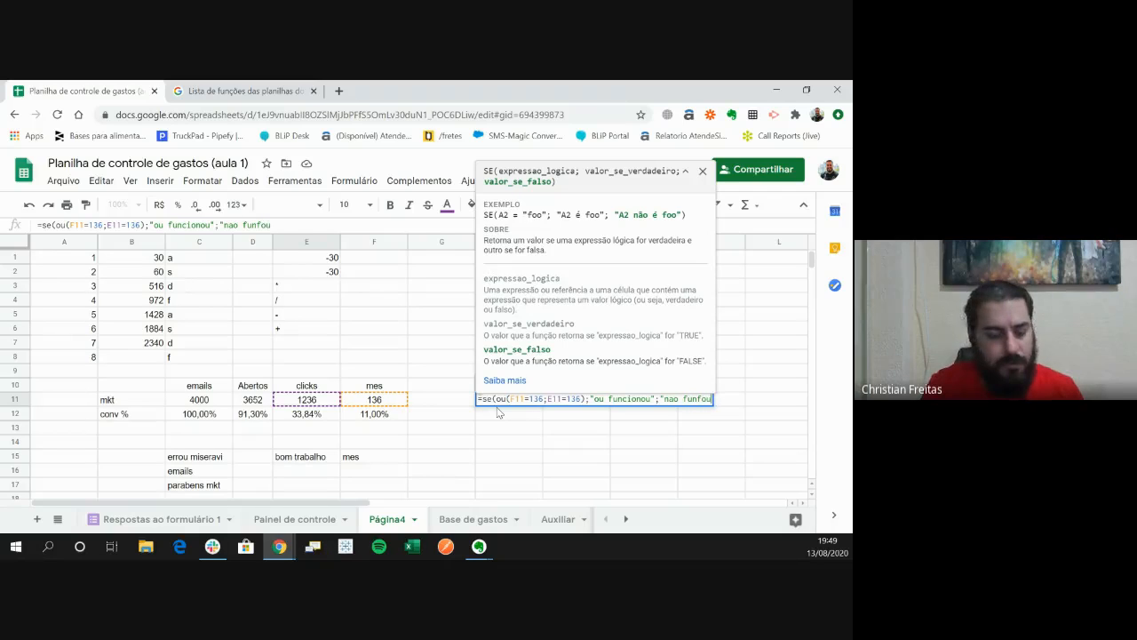
text("))
- Add the quoted text "nao funfou" as the false result of the SE formula and enter it in H11
key(Return)
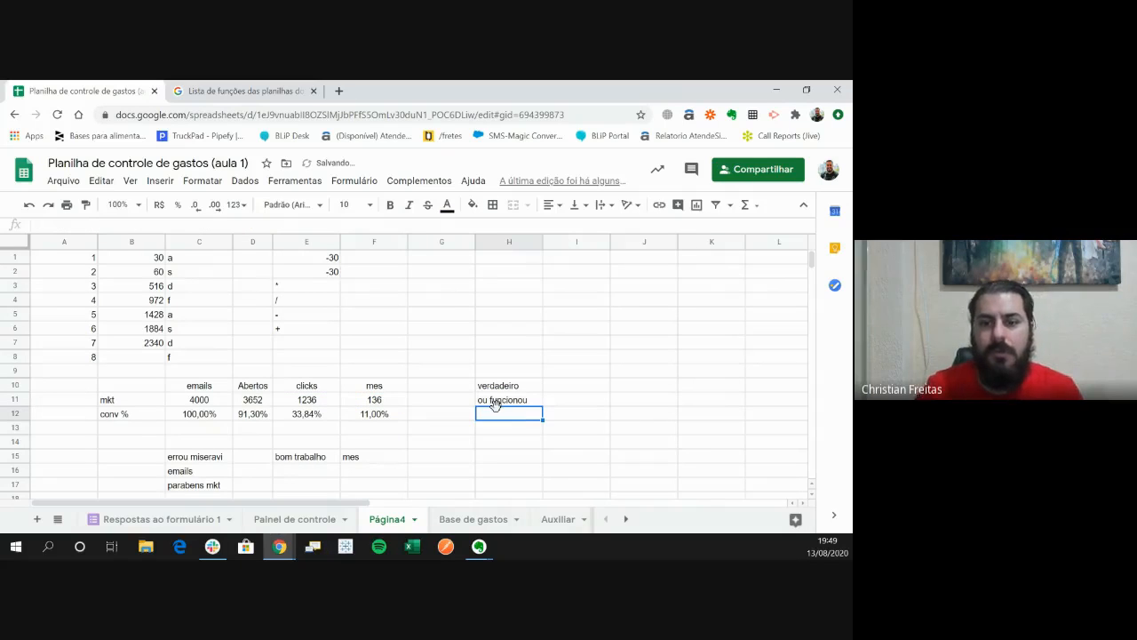
- Compare the SE formula using E in H10 with the one using OU in H11
click(495, 404)
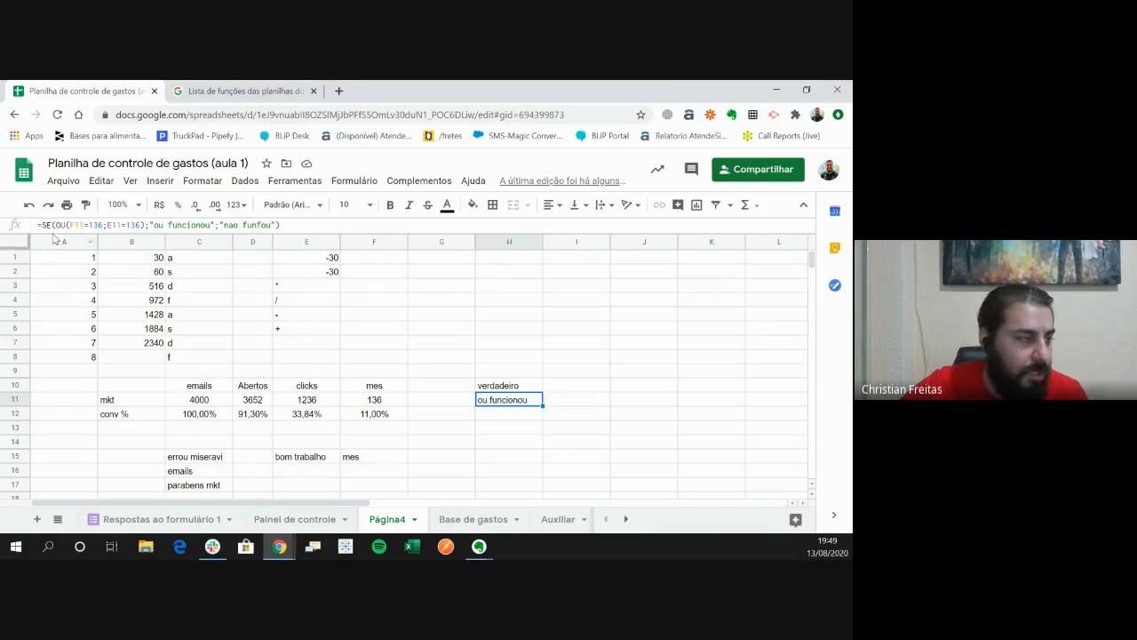
click(502, 388)
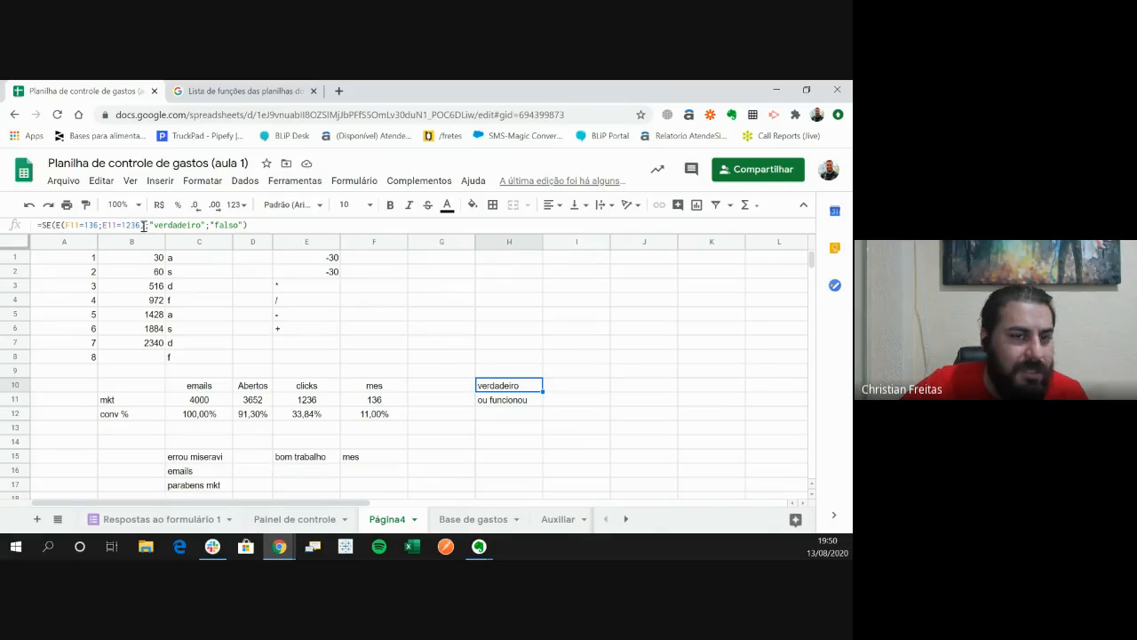
click(487, 399)
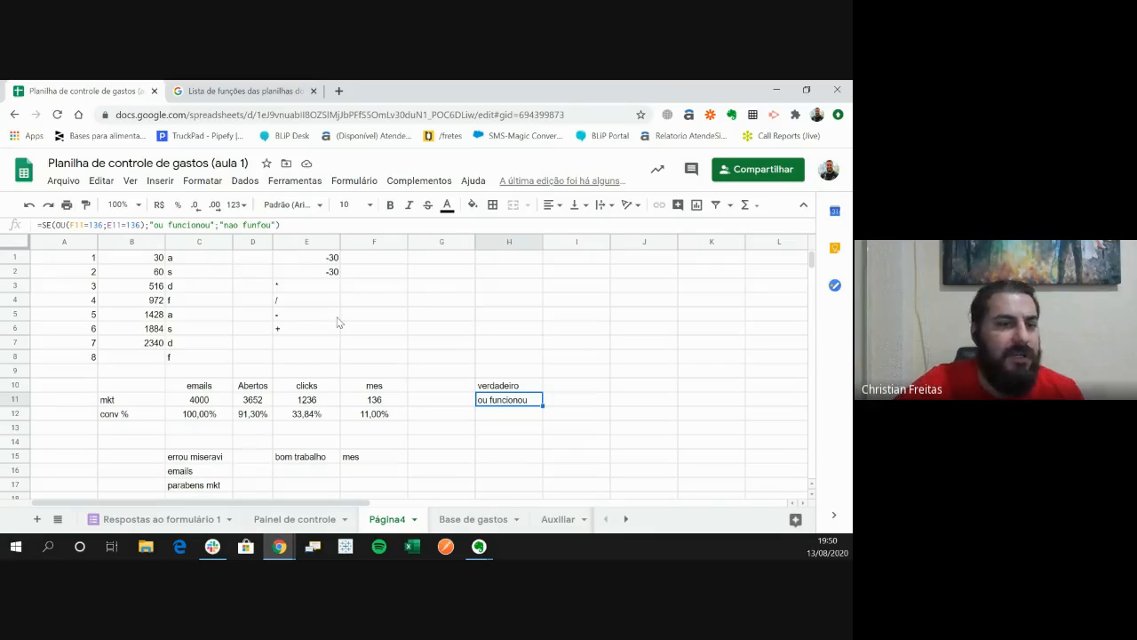
click(512, 418)
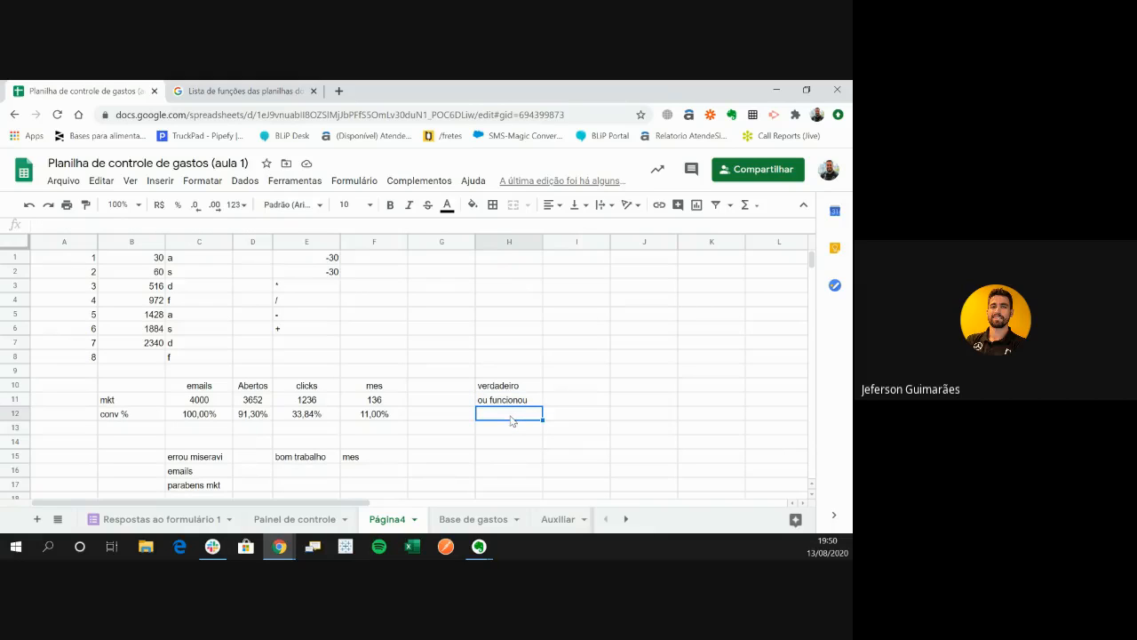
click(514, 399)
click(515, 391)
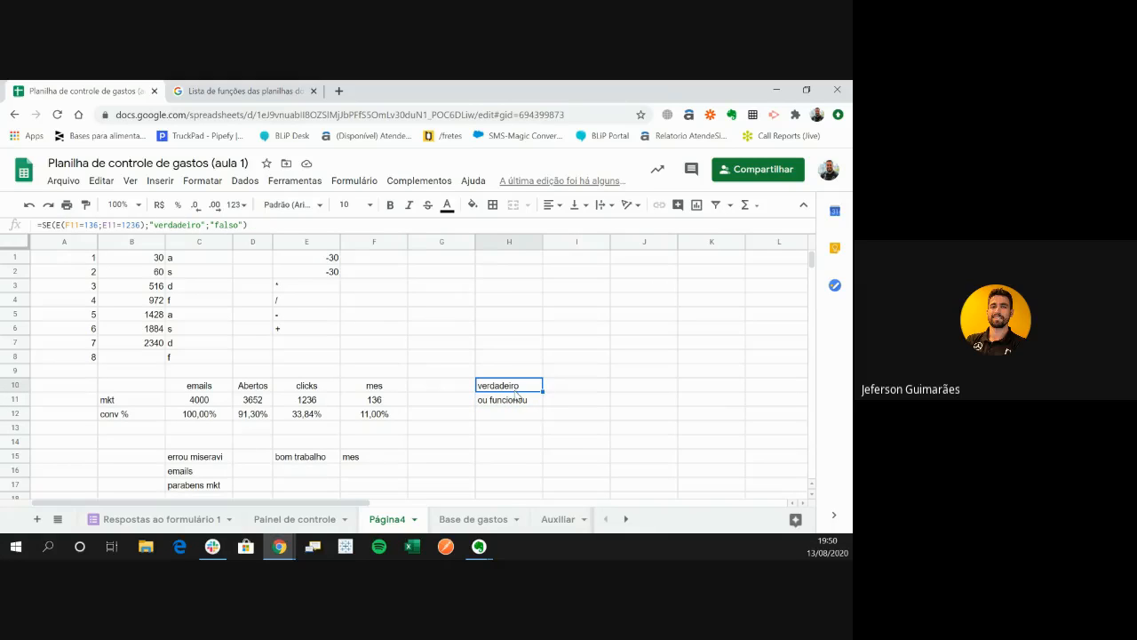
click(516, 401)
click(519, 389)
click(519, 399)
click(520, 390)
click(521, 401)
click(520, 391)
click(521, 403)
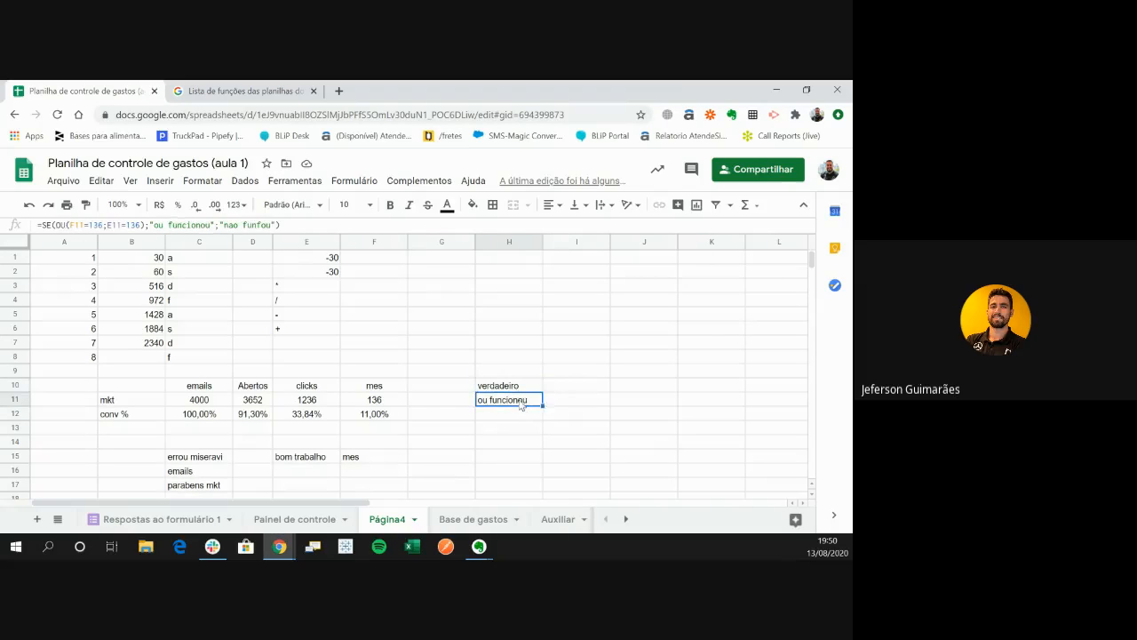
click(520, 391)
click(521, 401)
click(520, 391)
click(520, 401)
click(520, 391)
click(521, 401)
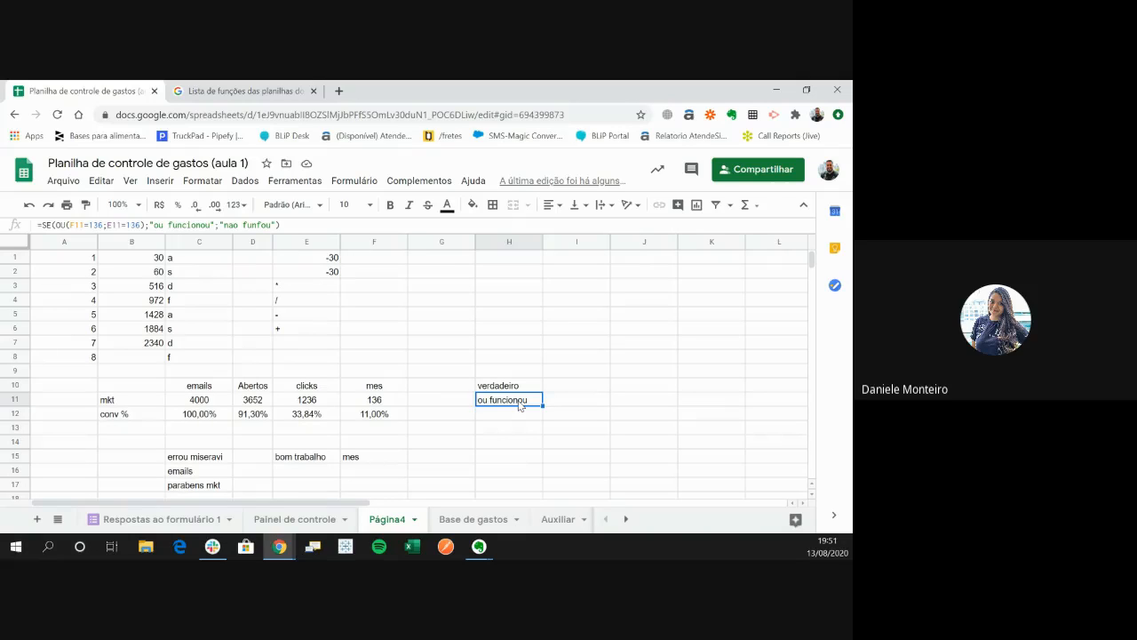
- Enter three people's first names down column I, in cells I1 to I3
key(Up)
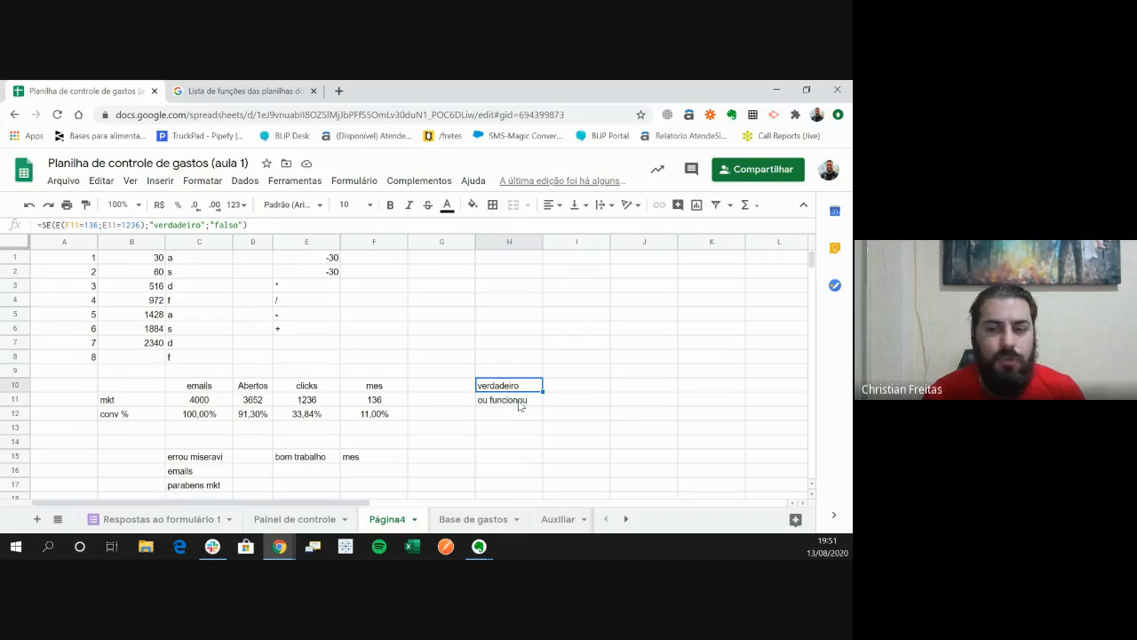
key(Right)
key(Right)
key(Left)
key(Right)
key(Left)
key(Up)
key(Up)
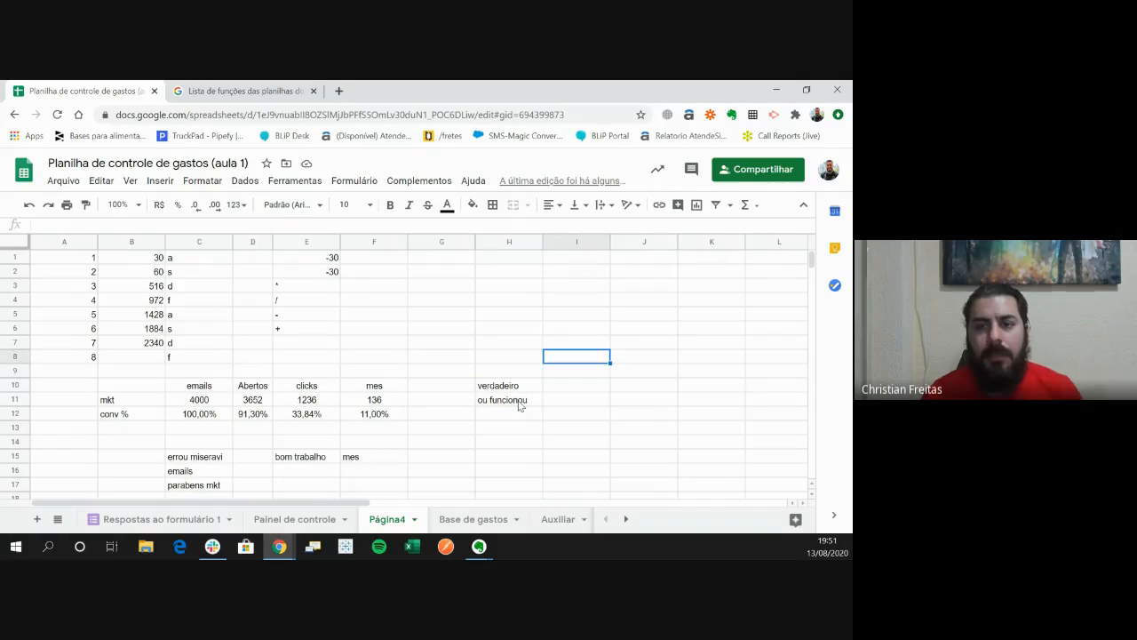
key(Up)
key(Up)
key(Up)
key(Up)
key(Up)
key(Up)
key(Up)
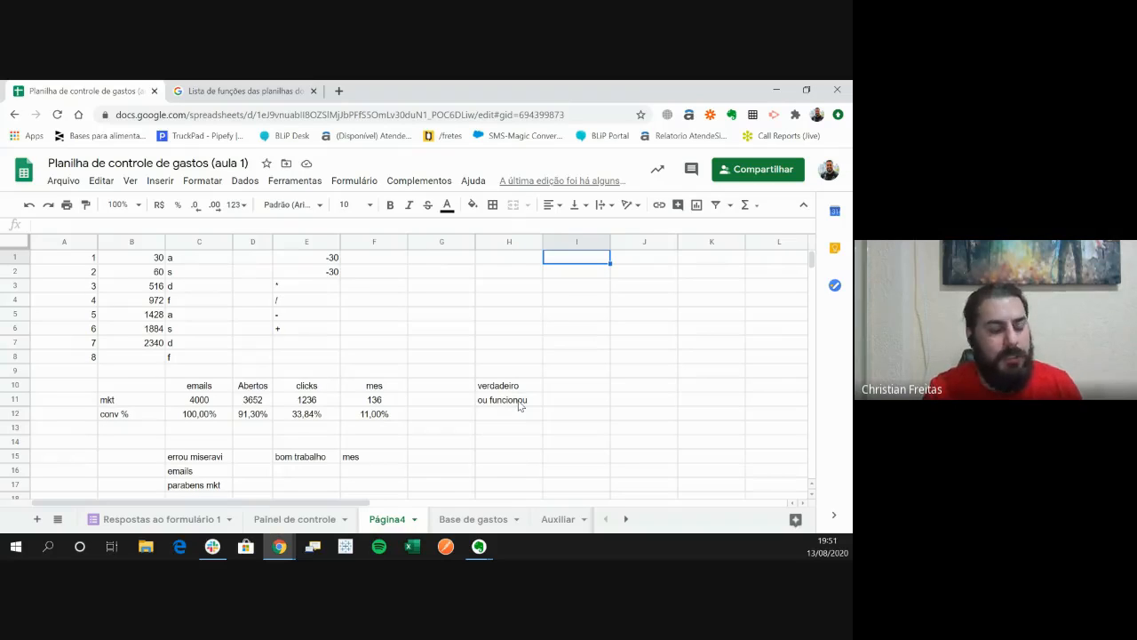
text(Dani)
key(Return)
text(chris)
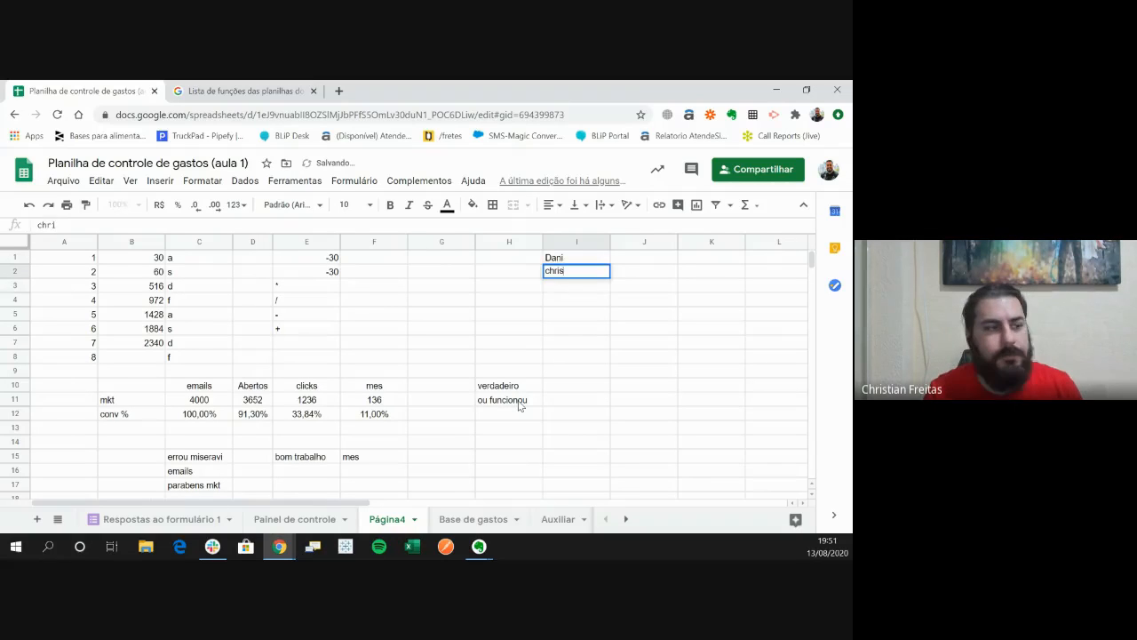
key(Return)
text(jon)
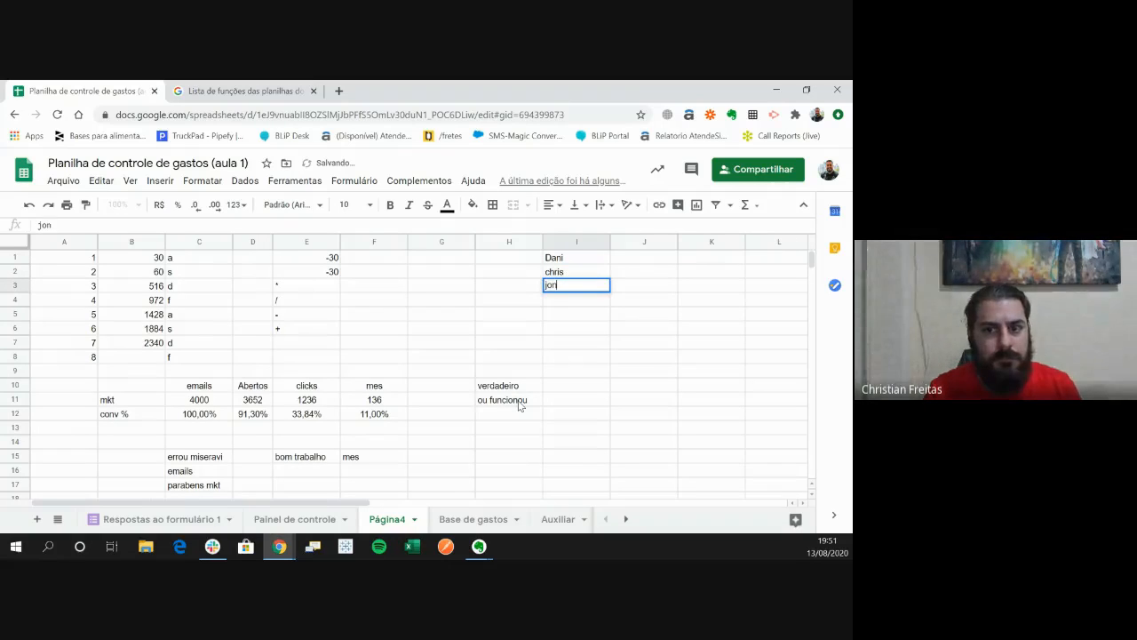
key(Return)
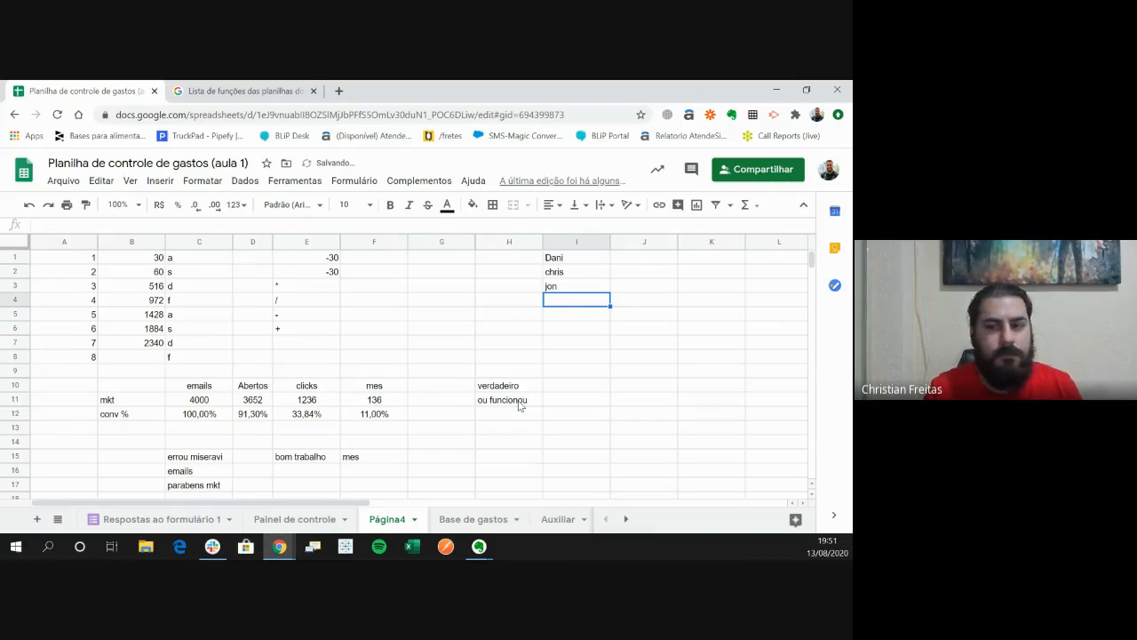
- Continue the list with five more people's first names in cells I4 to I8
text(hort)
key(Return)
text(bia)
key(Return)
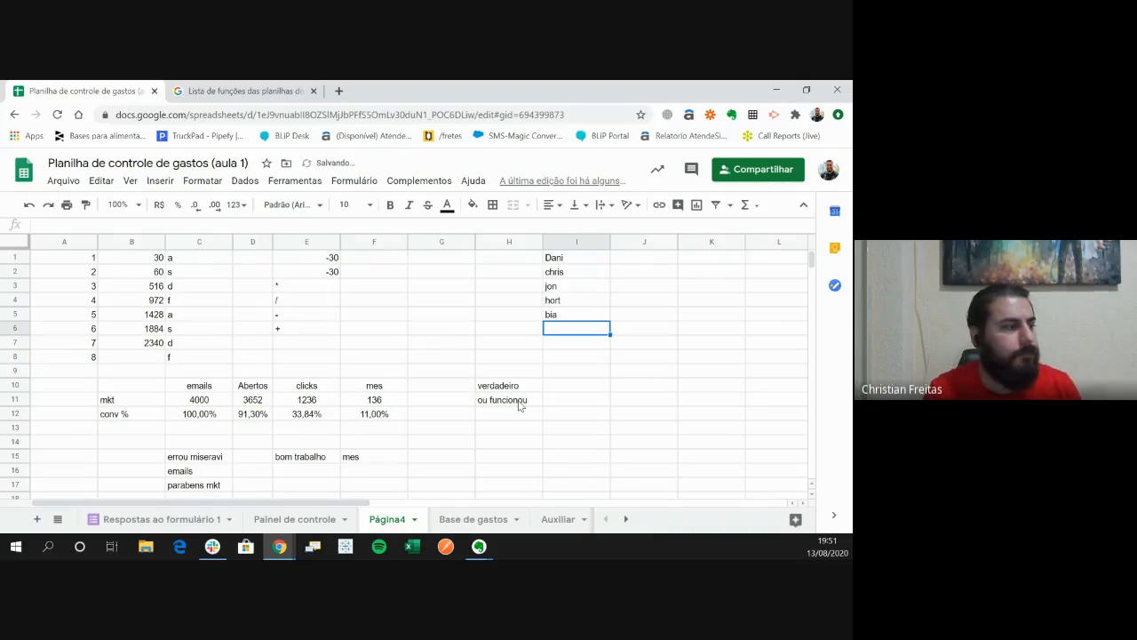
text(sonia)
key(Return)
text(klen)
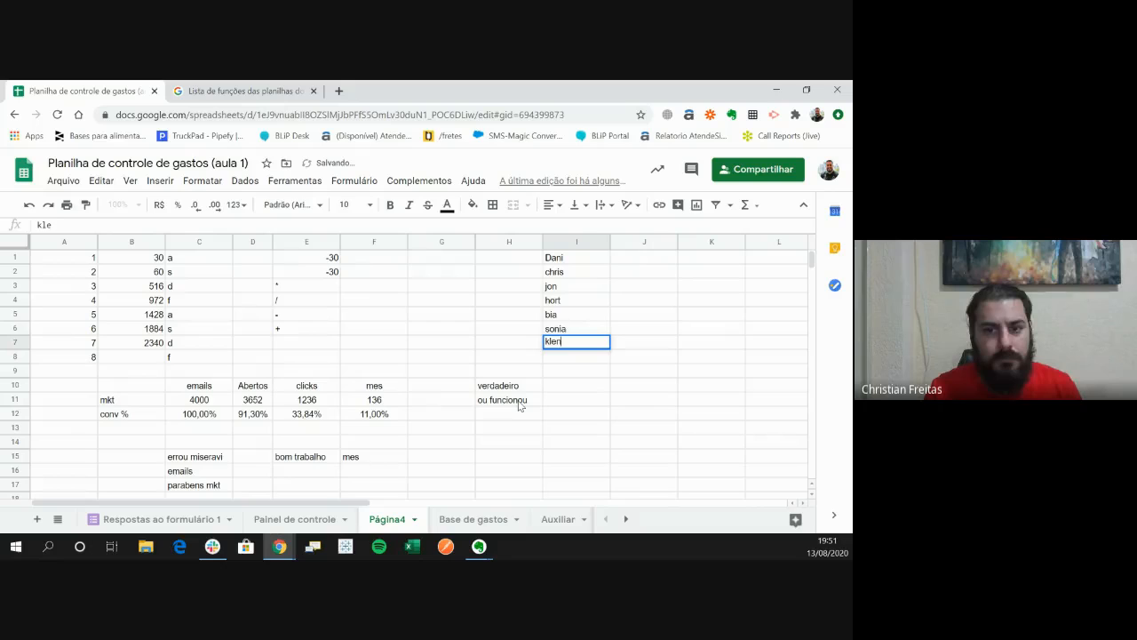
key(BackSpace)
text(in)
key(Return)
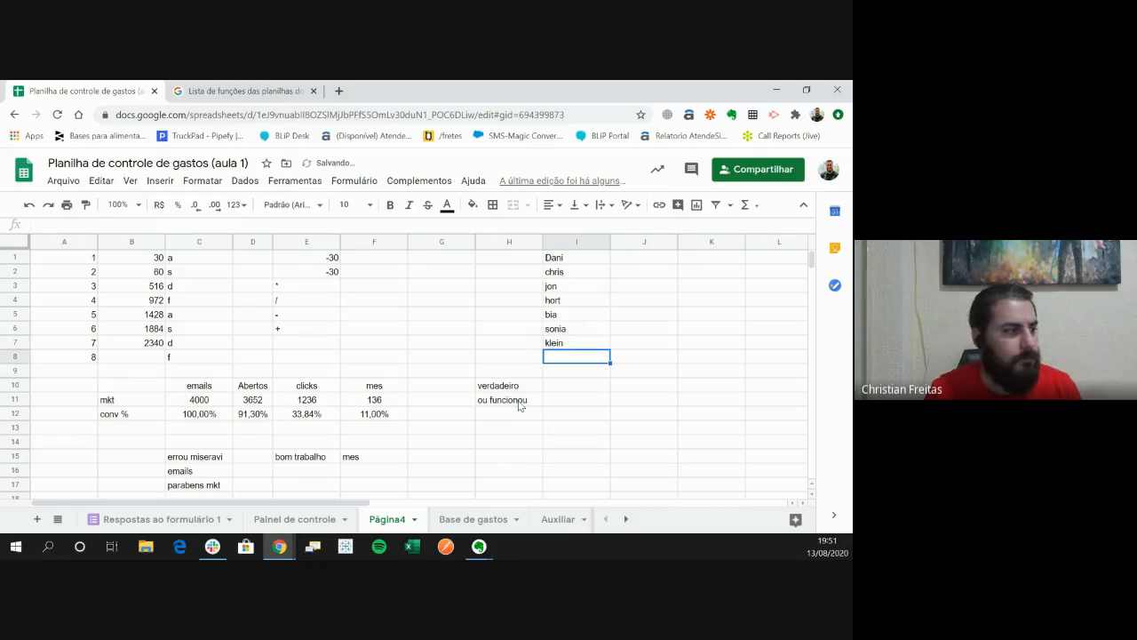
text(anays)
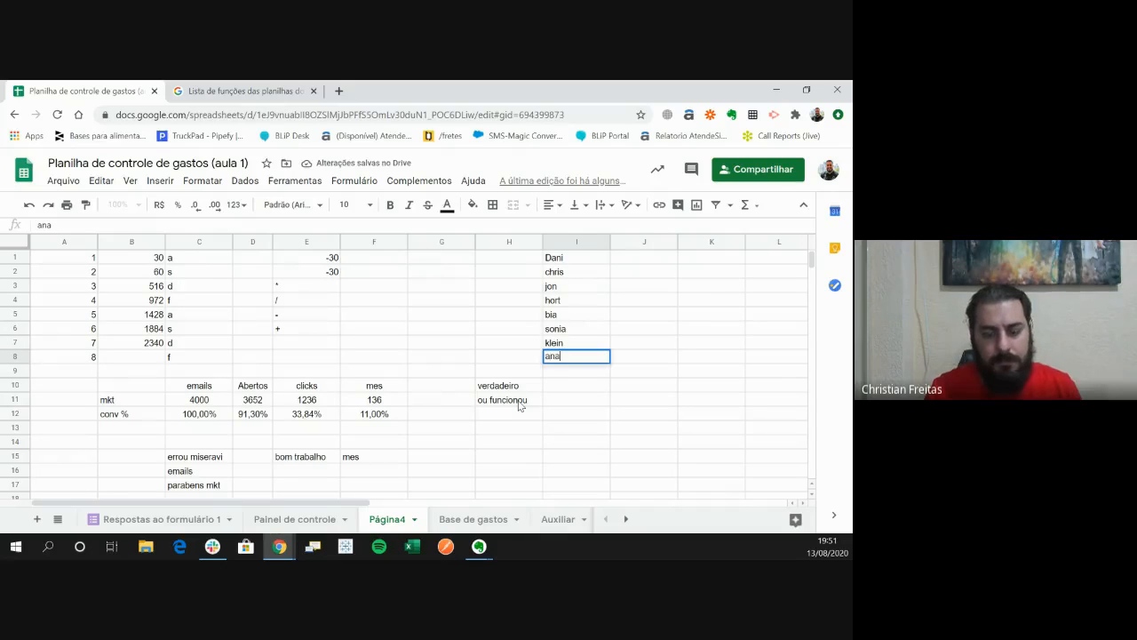
- Fill J1 to J4 beside the names with the vehicle types Truck, toco, Truck and toco
key(Tab)
key(Up)
key(Up)
key(Up)
key(Up)
key(Up)
key(Up)
key(Up)
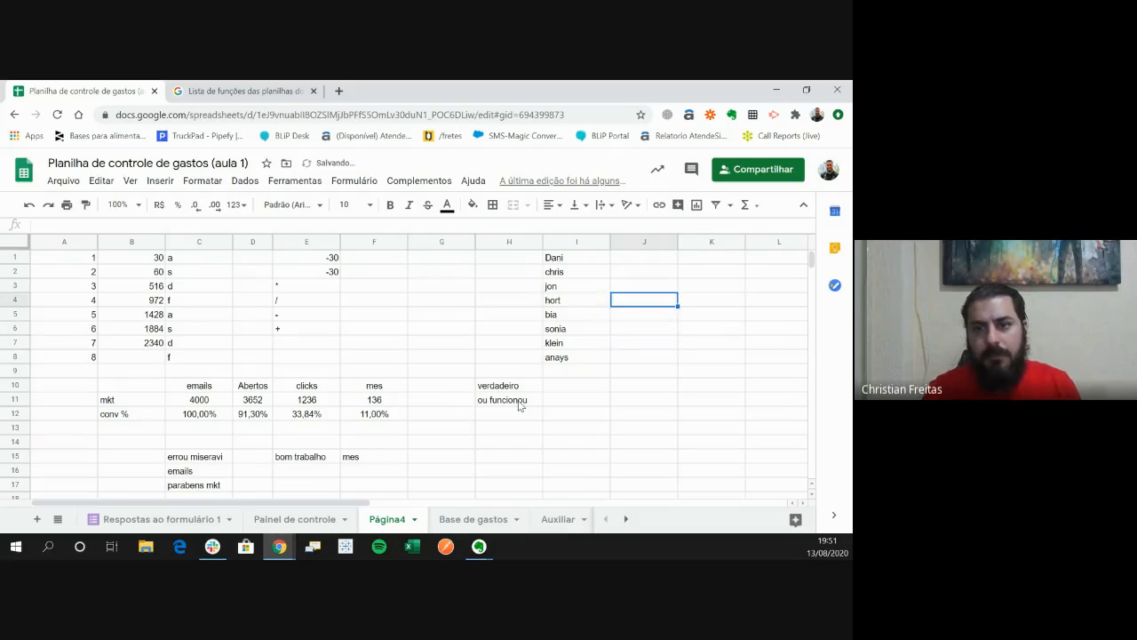
text(Truck)
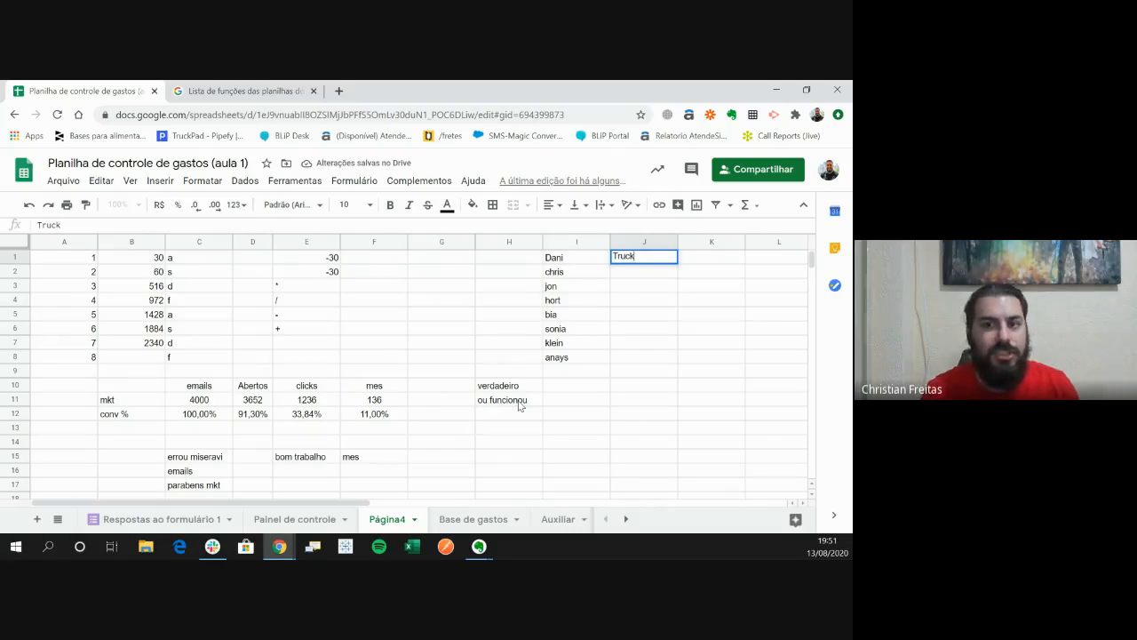
key(Return)
text(toco)
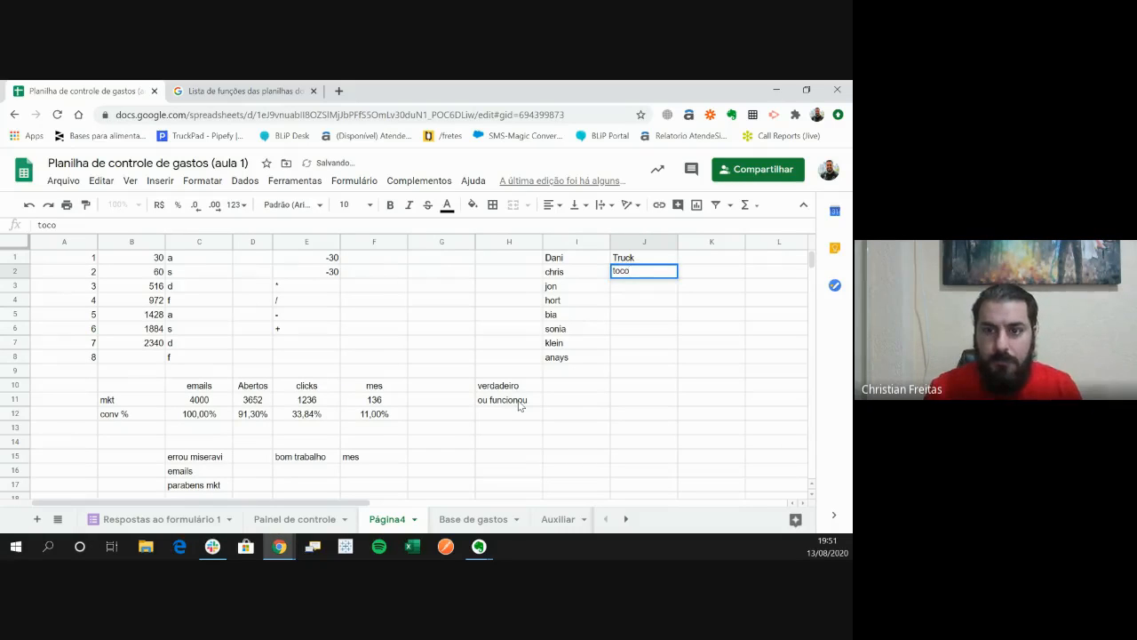
key(Return)
text(truc)
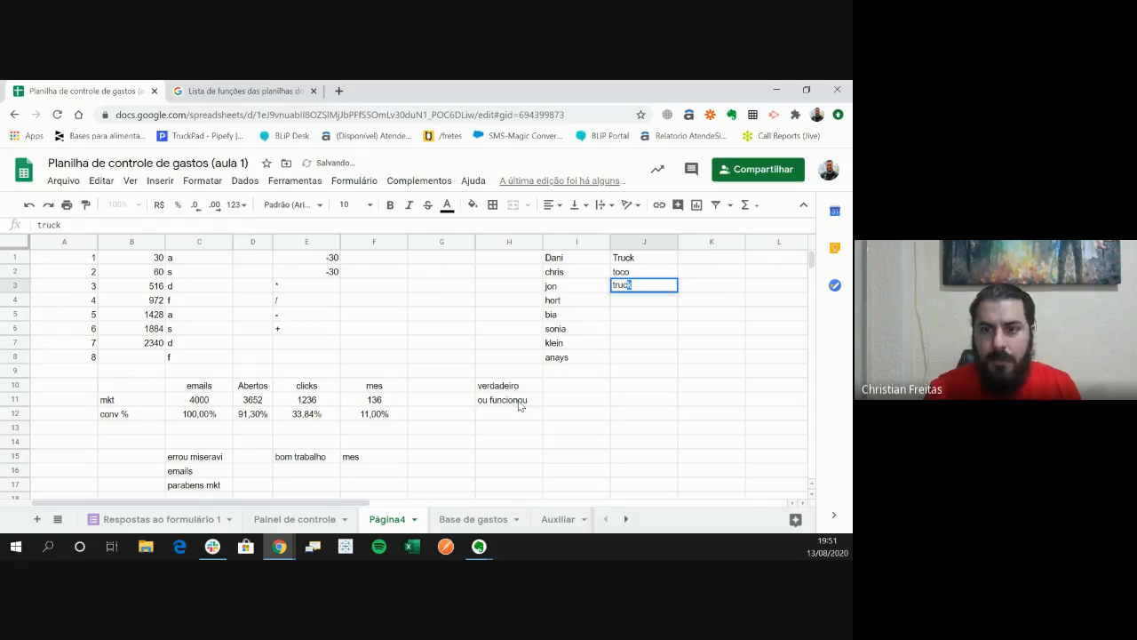
key(Return)
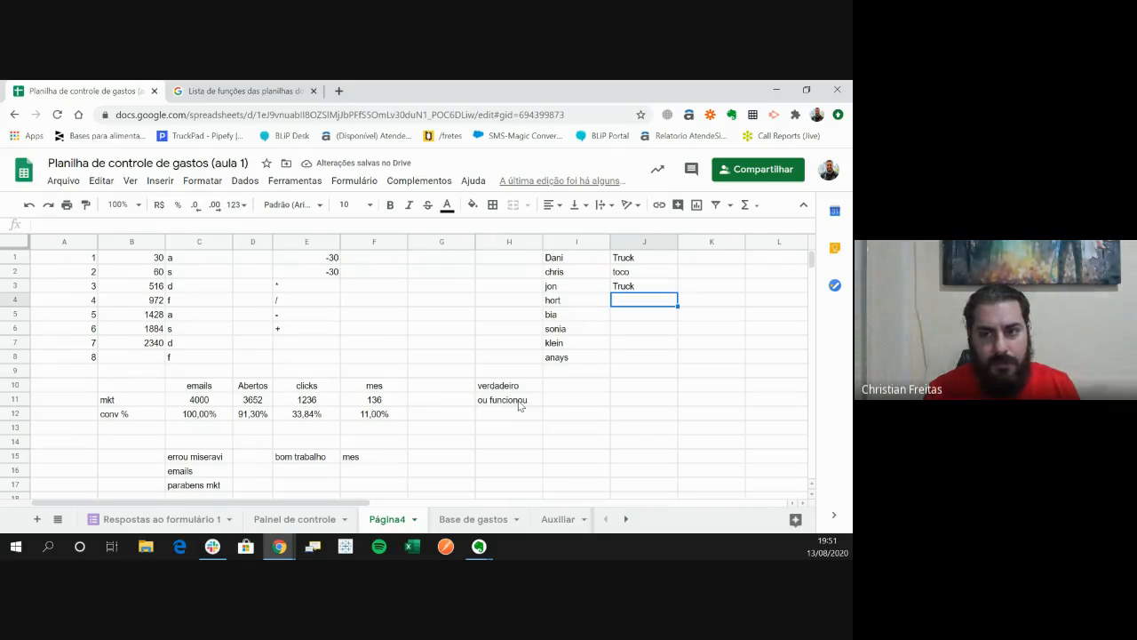
text(toco)
key(Return)
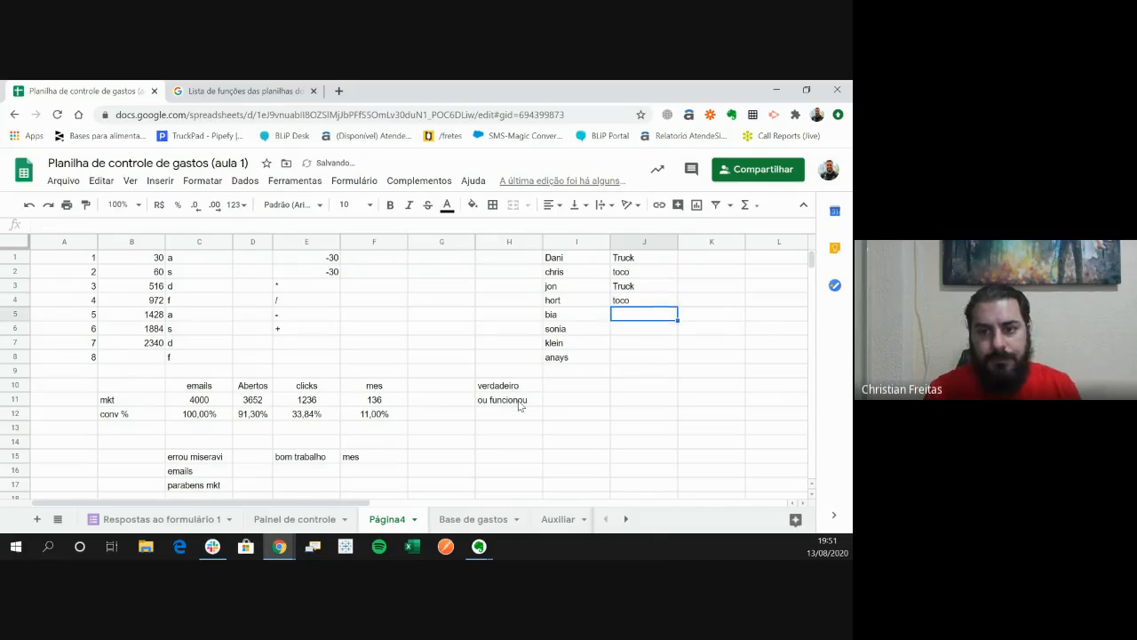
- Complete the vehicle types in J5 to J8 with ls, ls, truck and vanderleia
text(ls)
key(Return)
text(ls)
key(Return)
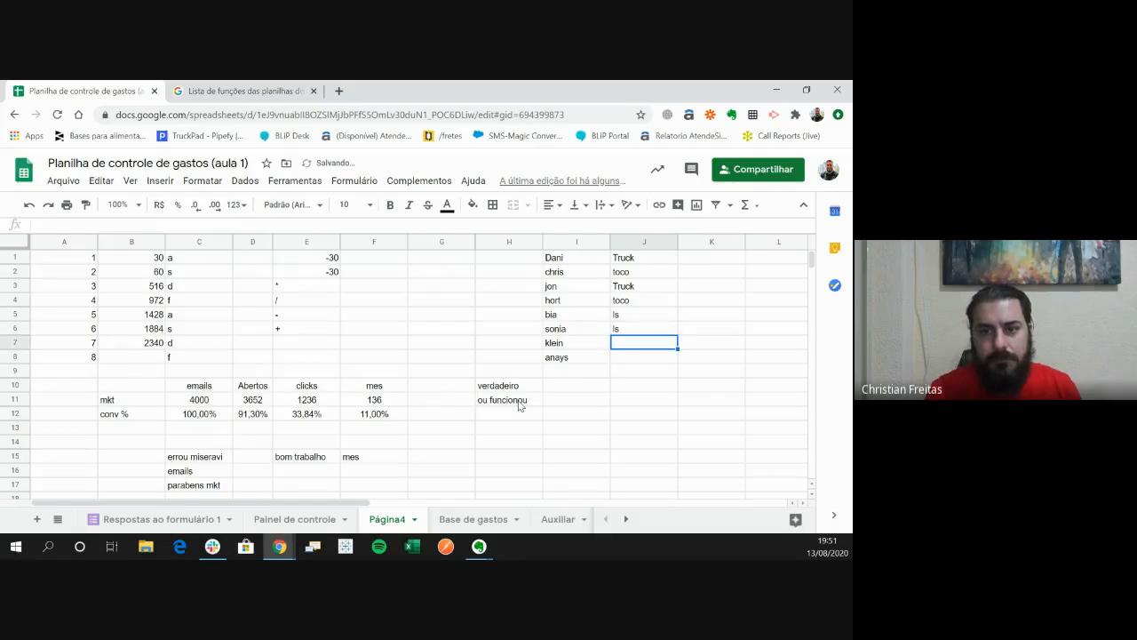
text(truck)
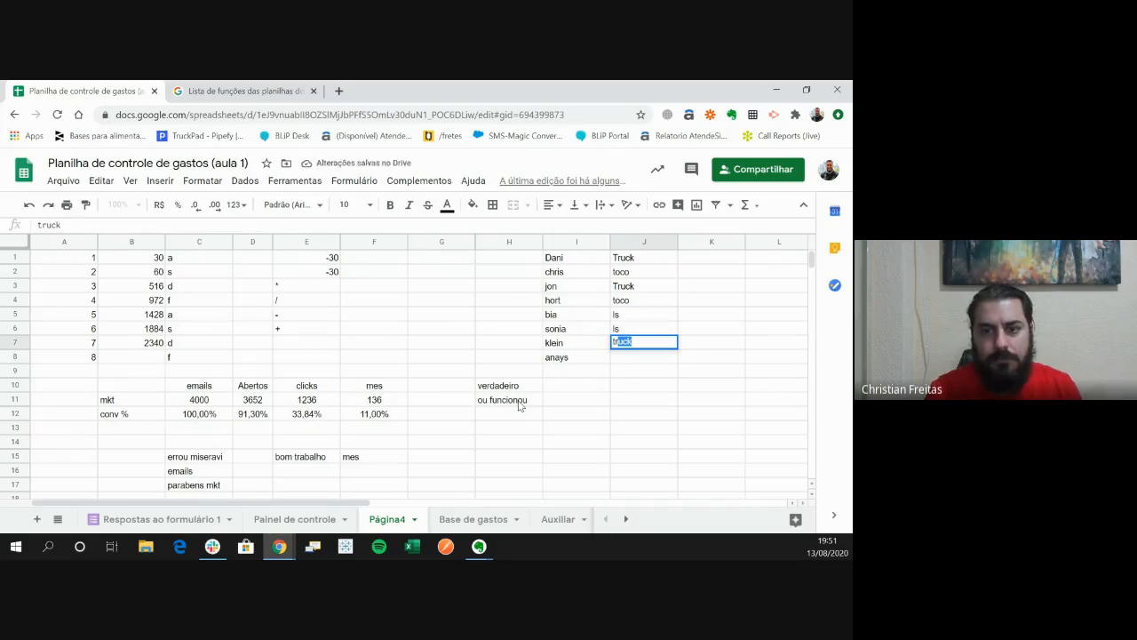
key(Return)
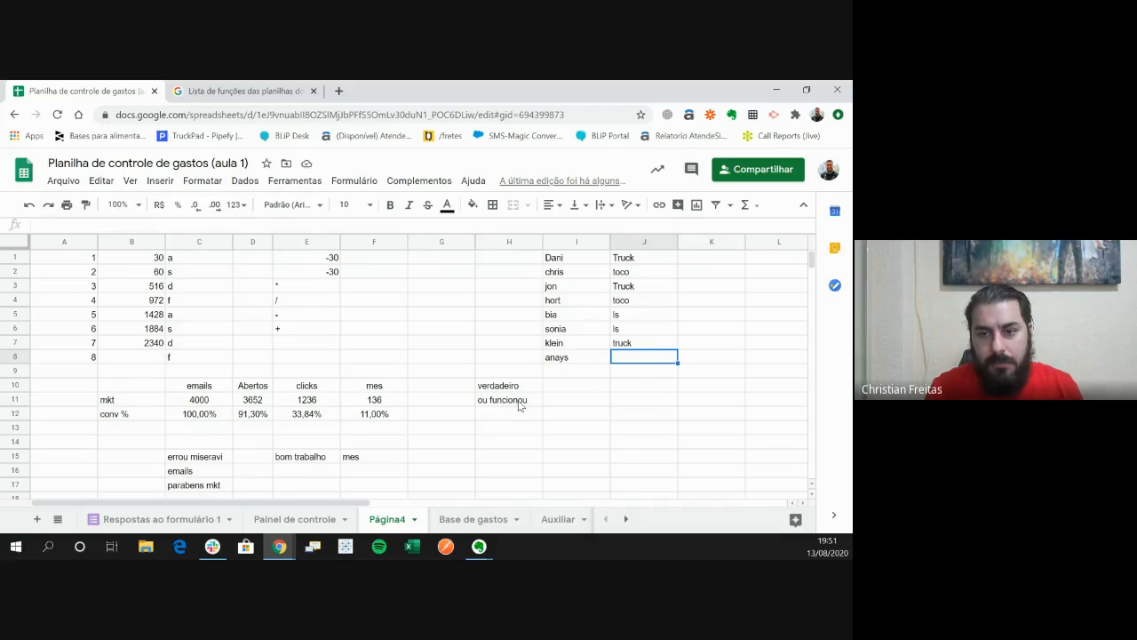
text(vanderleia)
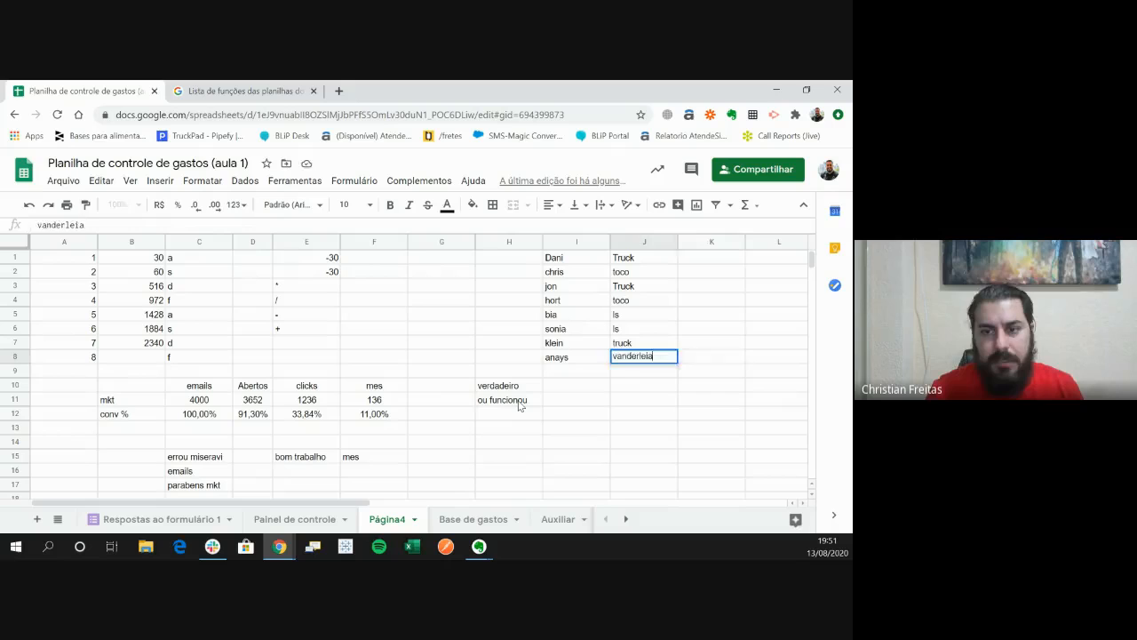
key(Tab)
key(ctrl+Up)
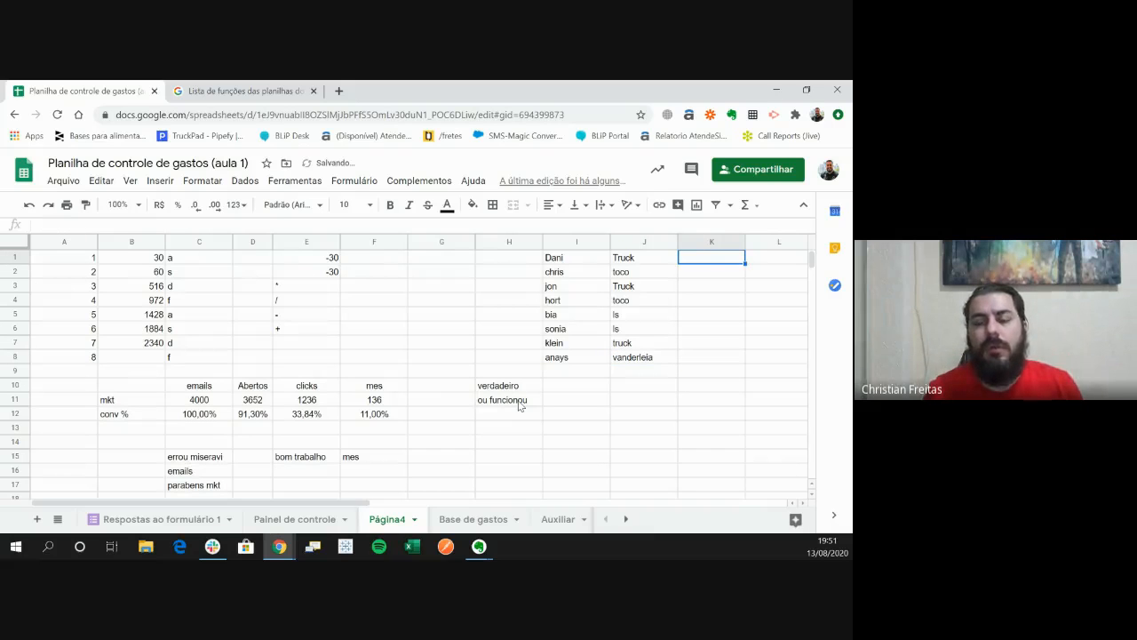
- Examine the names in column I alongside their vehicle types in column J
key(Right)
key(Right)
key(Left)
key(Left)
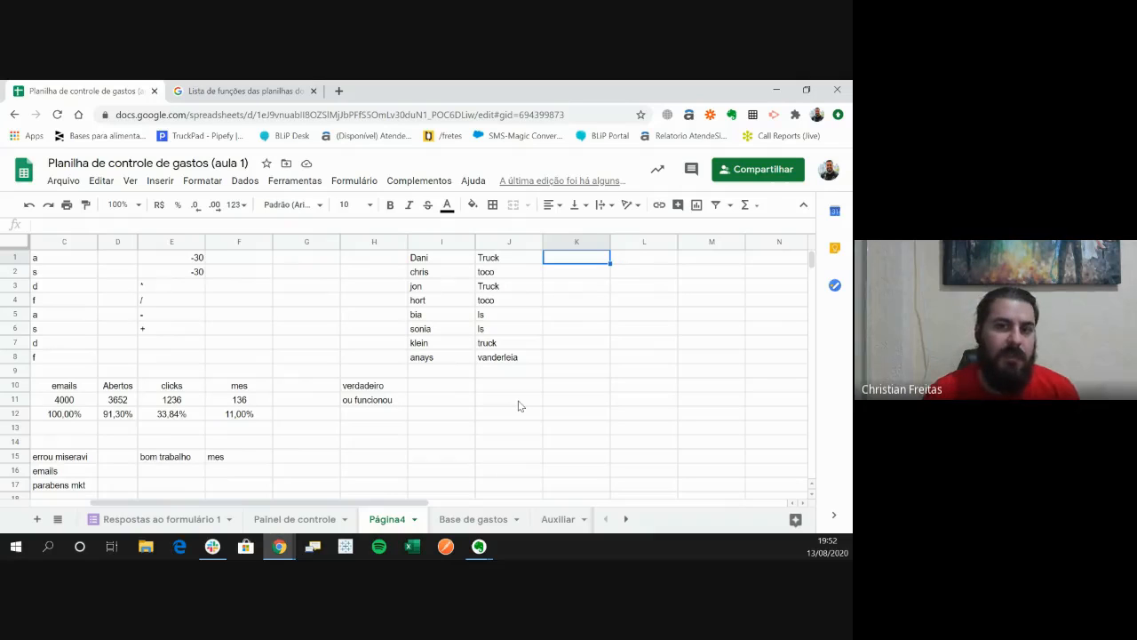
key(Left)
key(Left)
key(Down)
key(Down)
key(Down)
key(Down)
key(Down)
key(Down)
key(Down)
key(Down)
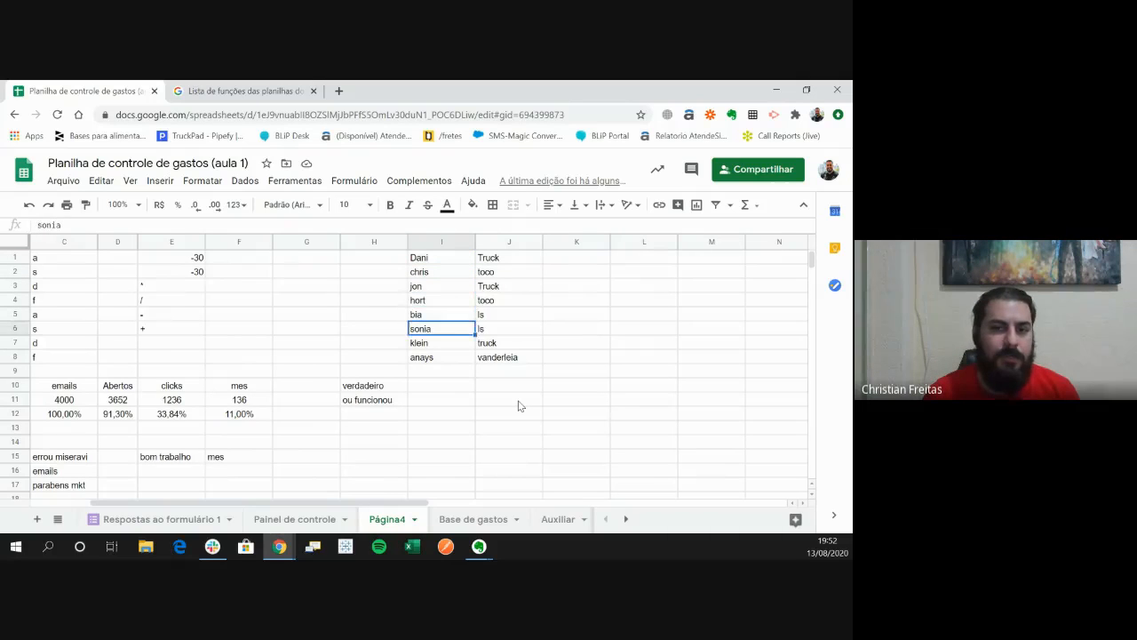
key(ctrl+Up)
key(ctrl+Up)
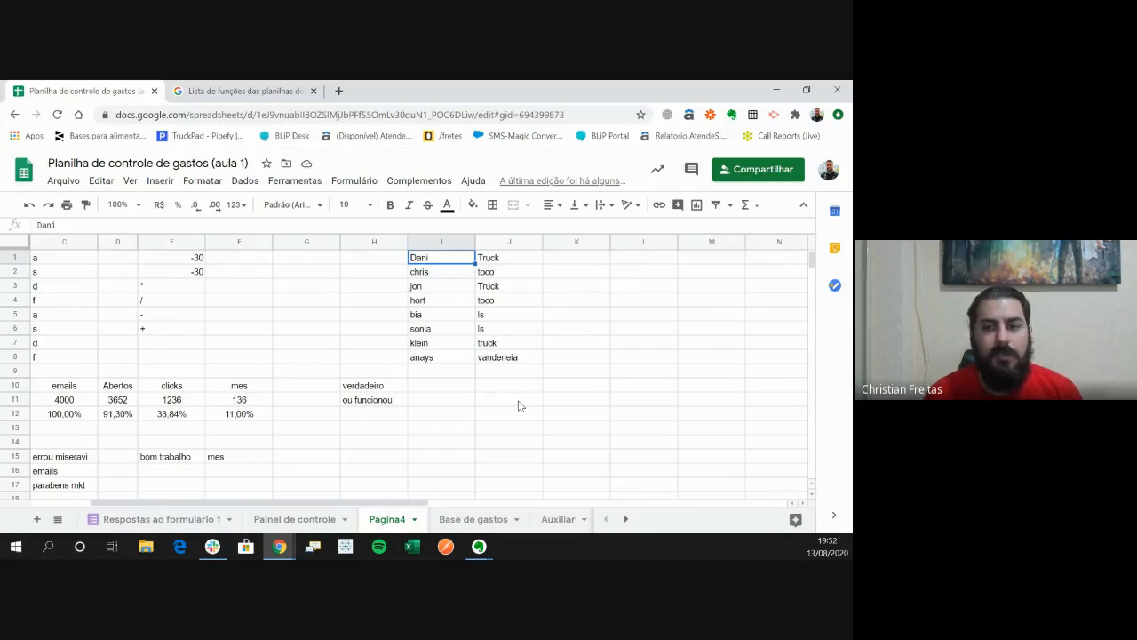
key(Right)
key(Right)
key(Left)
key(Left)
key(Down)
key(Down)
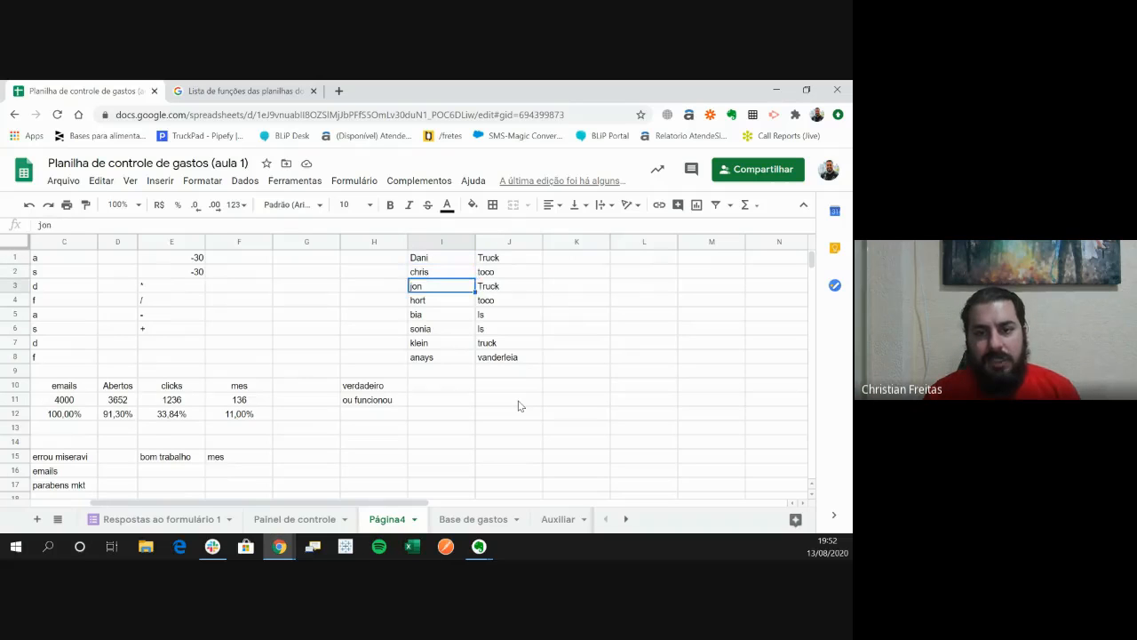
key(Down)
key(Down)
key(Down)
key(Right)
key(Right)
- Start a SE formula in K1 with the condition J1="truck"
key(Up)
key(Up)
key(Up)
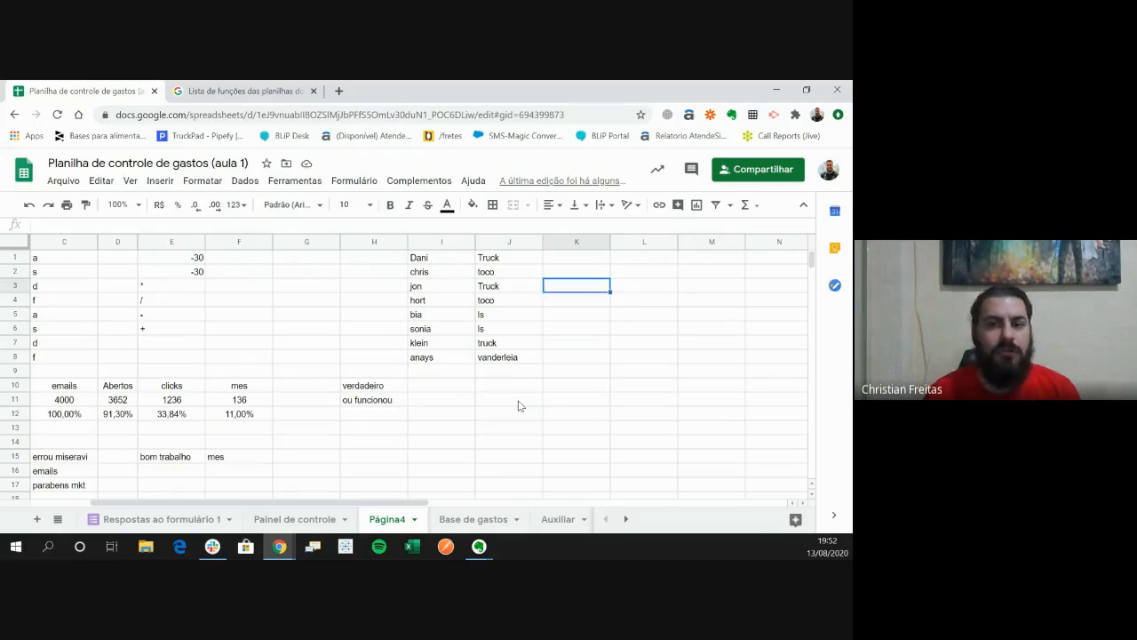
key(Up)
key(Up)
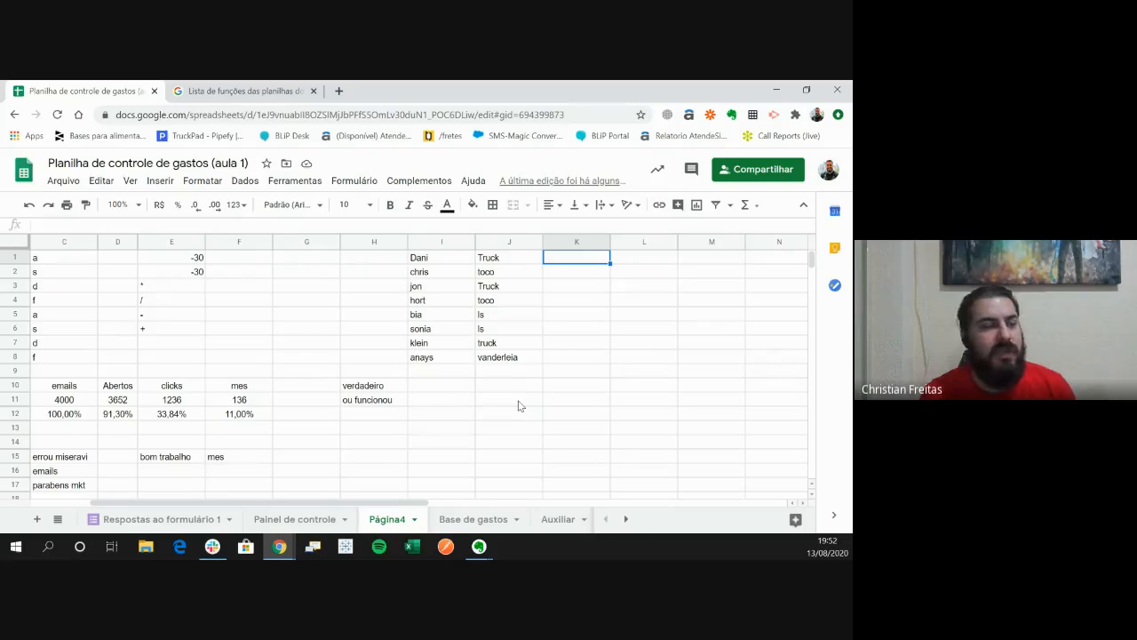
text(=se)
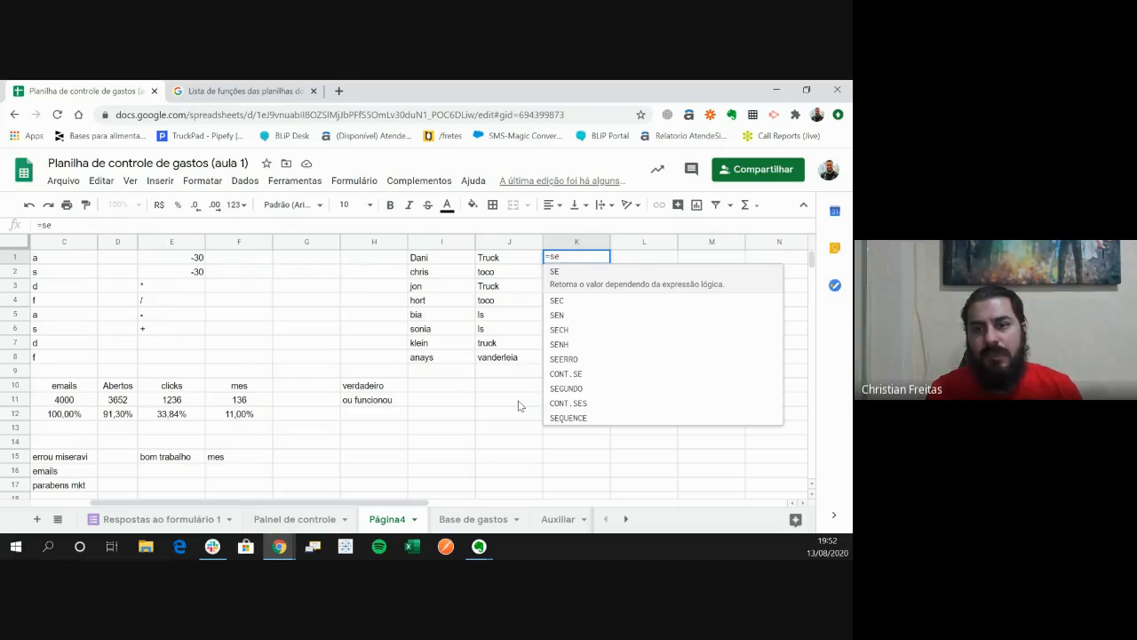
text(()
key(Left)
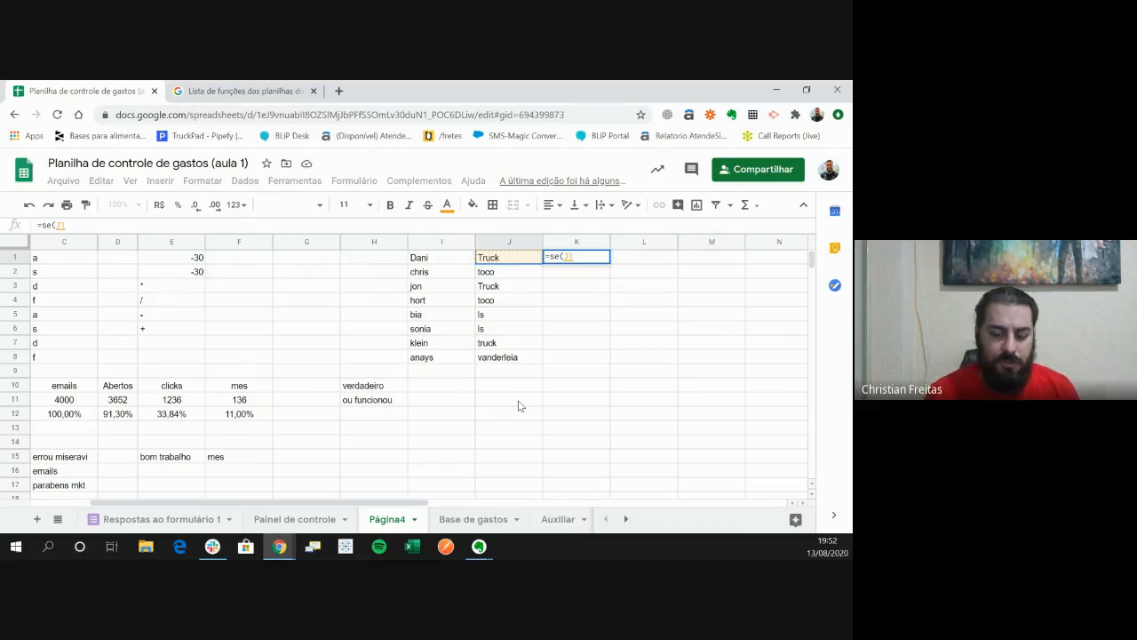
text(=)
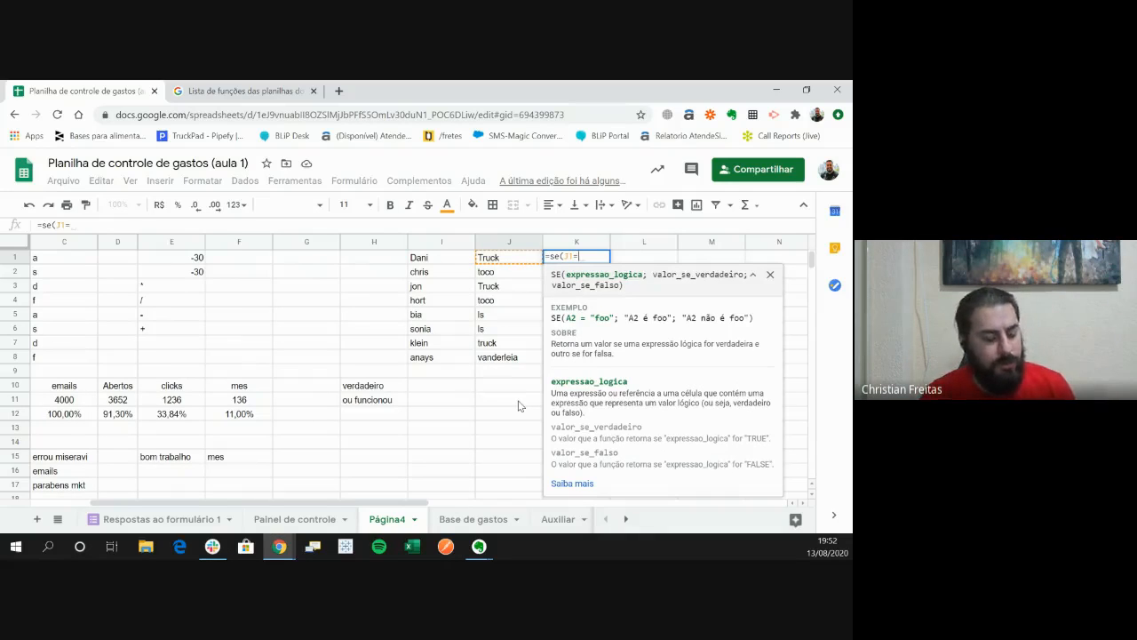
text(")
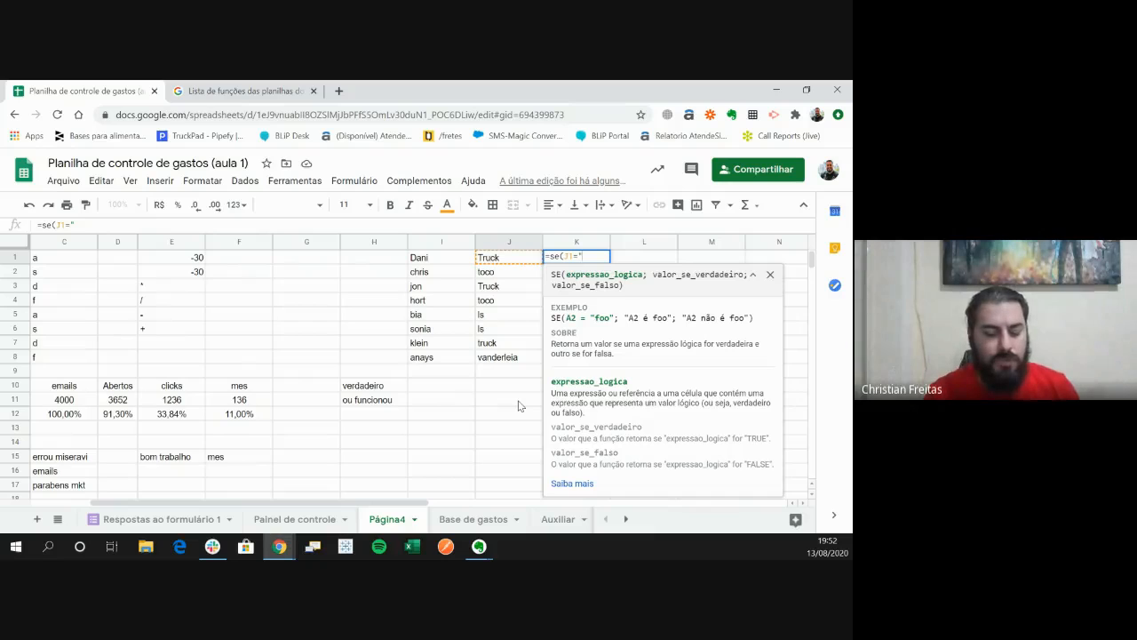
text(truck)
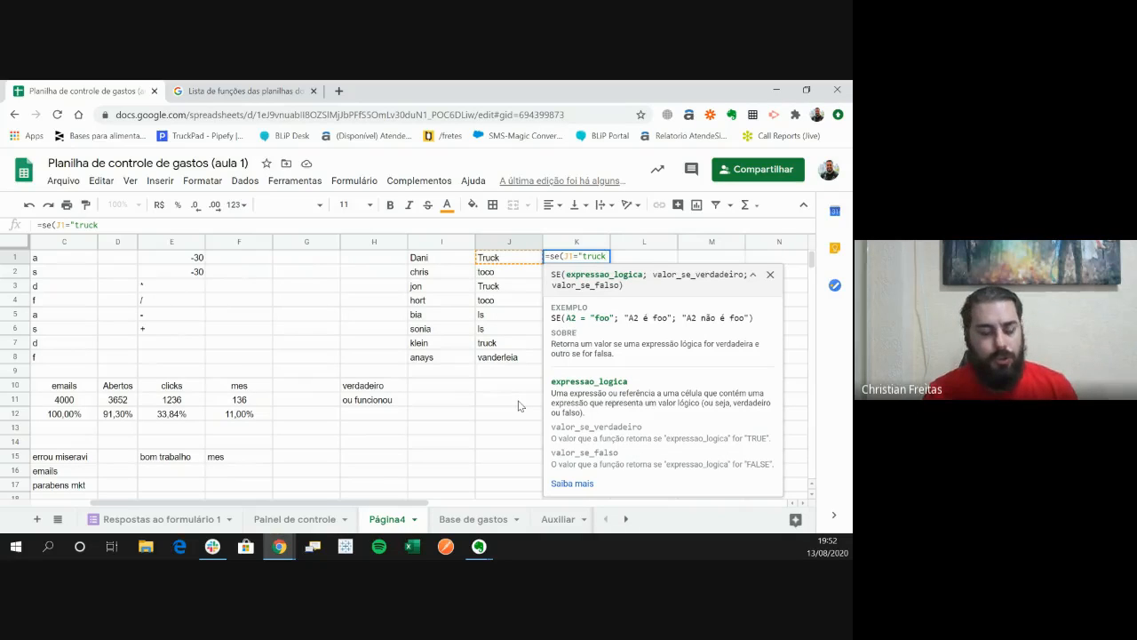
text(")
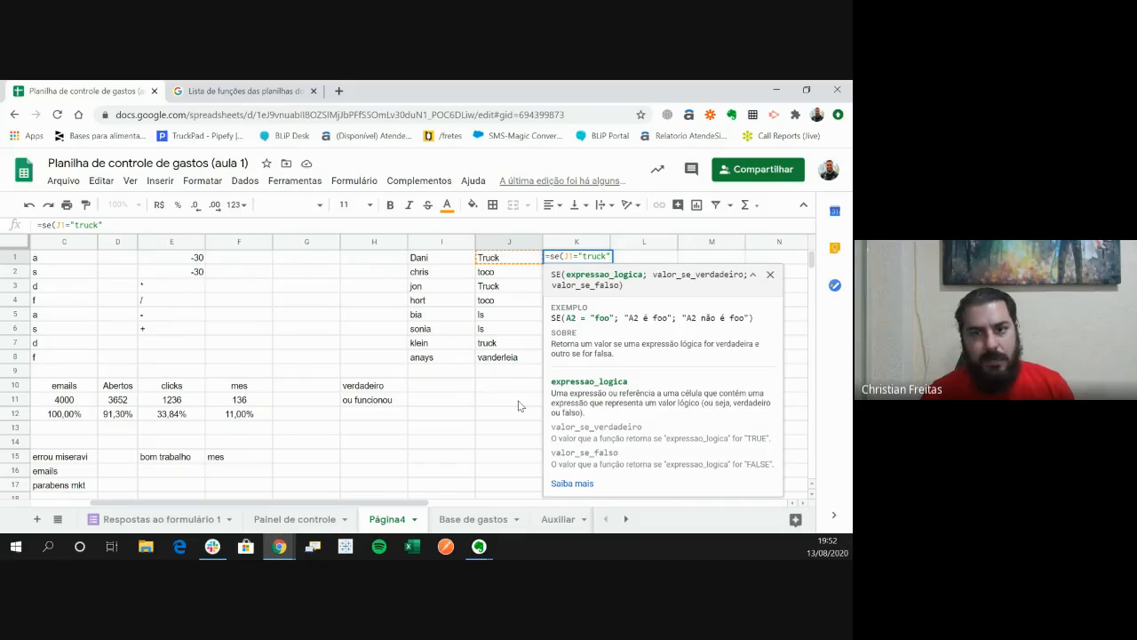
- Complete the SE formula in K1 with "enviar email" as the true value and "nao eh truck" as the false value
text(;)
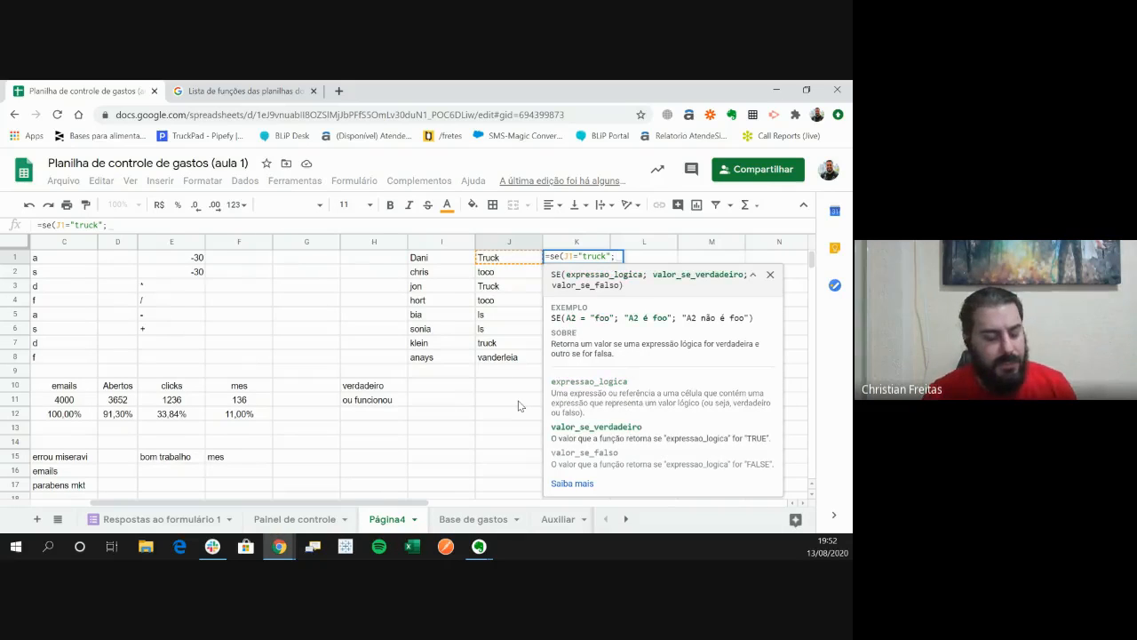
text("en)
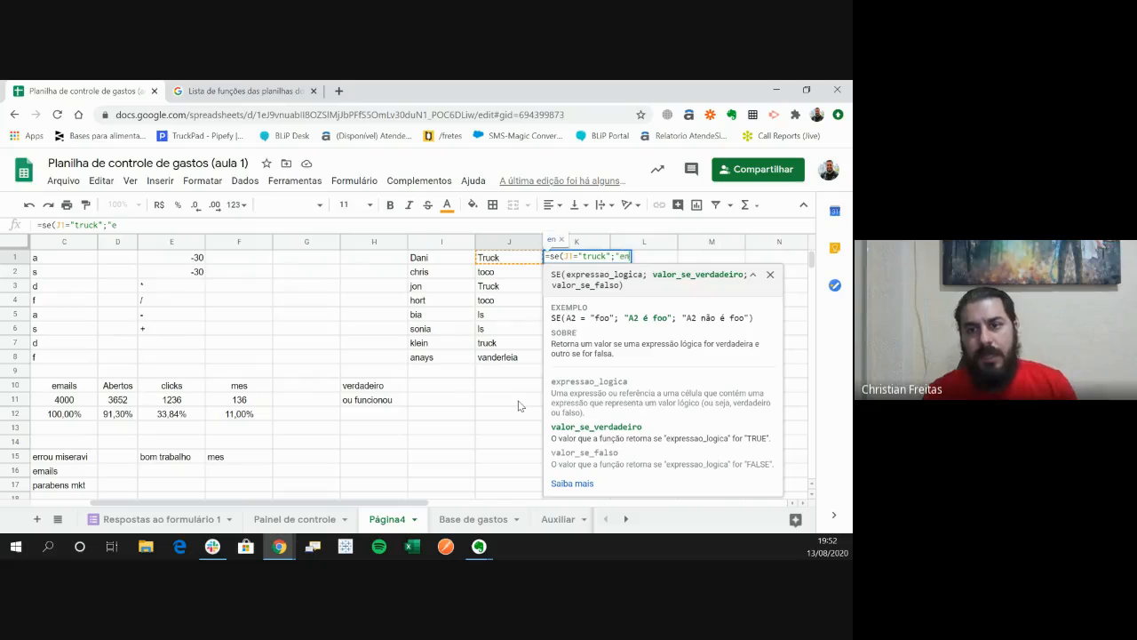
text(viar email)
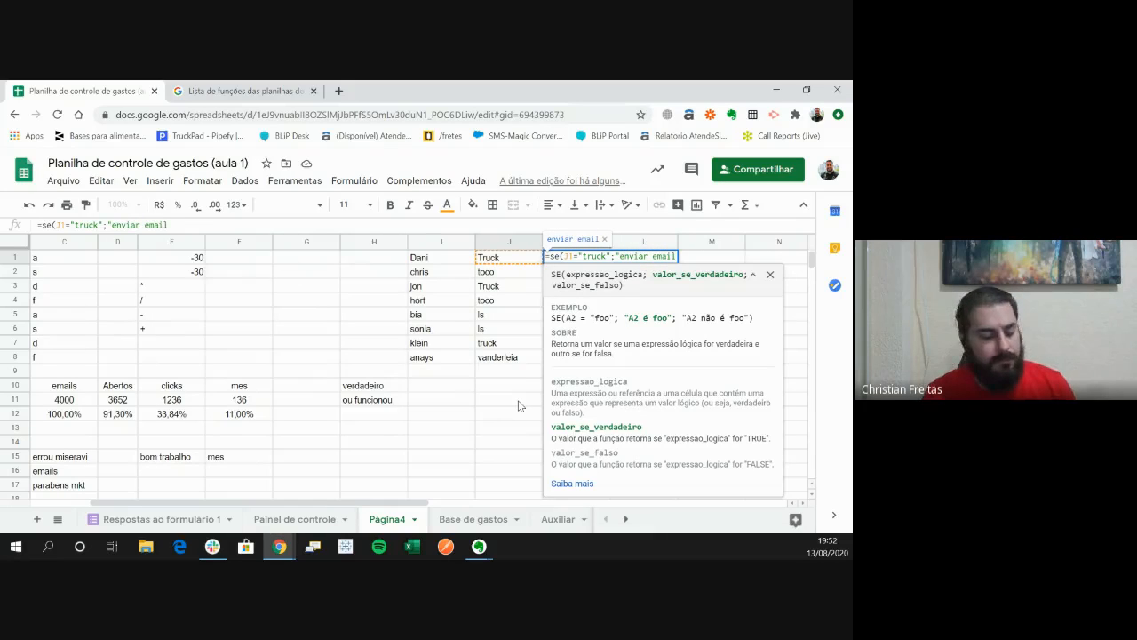
text(";)
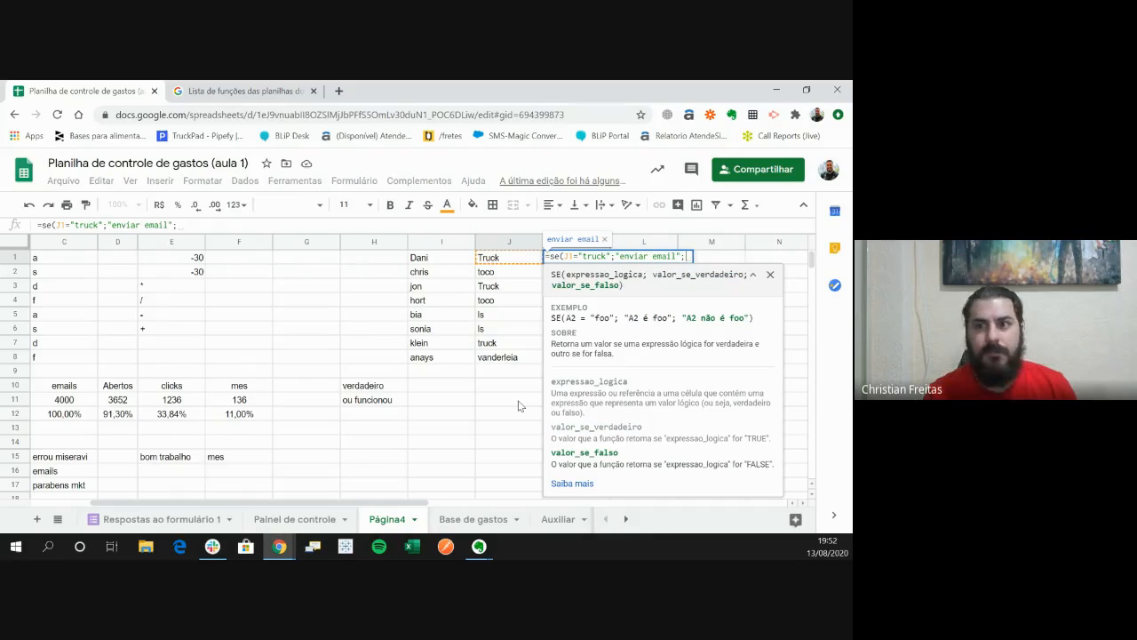
text("nao eh )
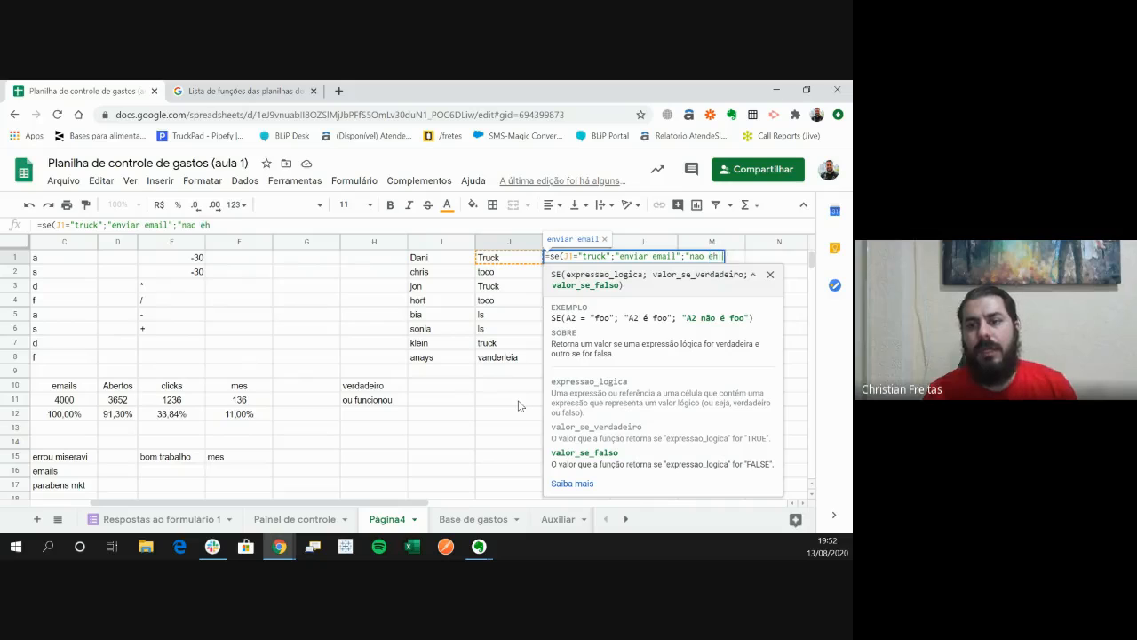
text(truck")
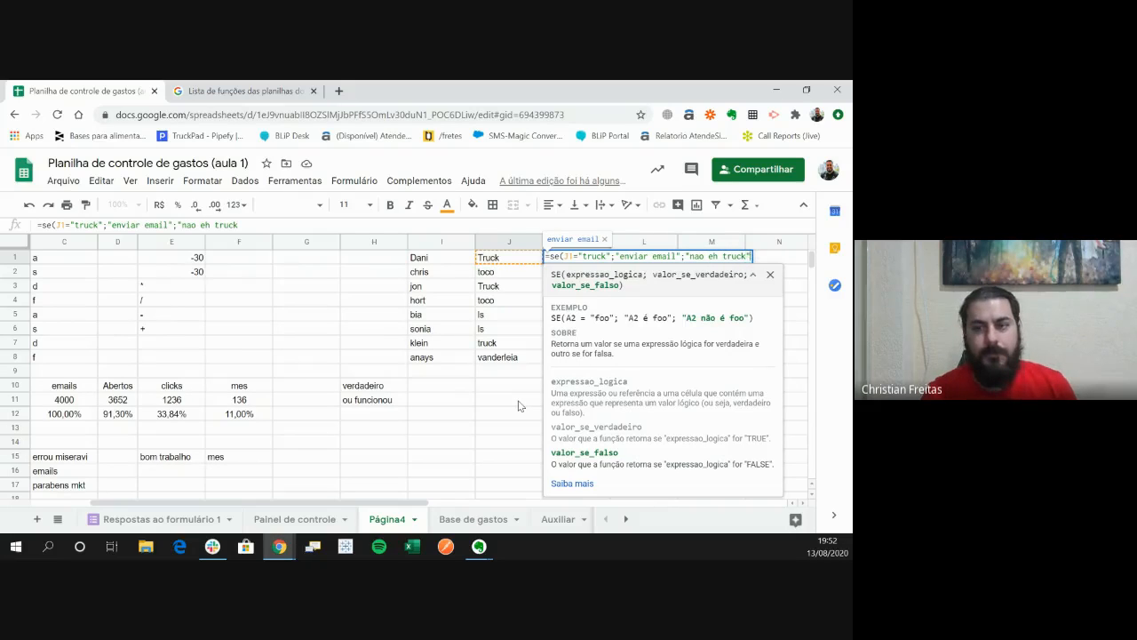
key(Return)
key(Up)
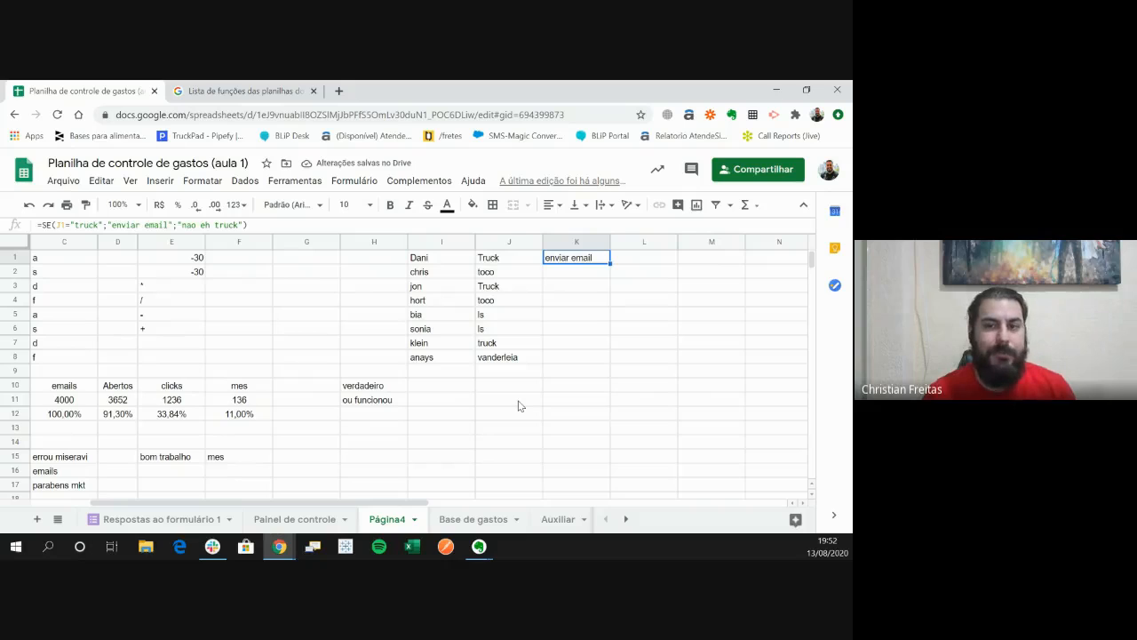
- Copy the K1 formula down through K8 and fit column K's width to its contents
key(ctrl+c)
key(Left)
key(ctrl+Down)
key(Right)
key(ctrl+shift+Up)
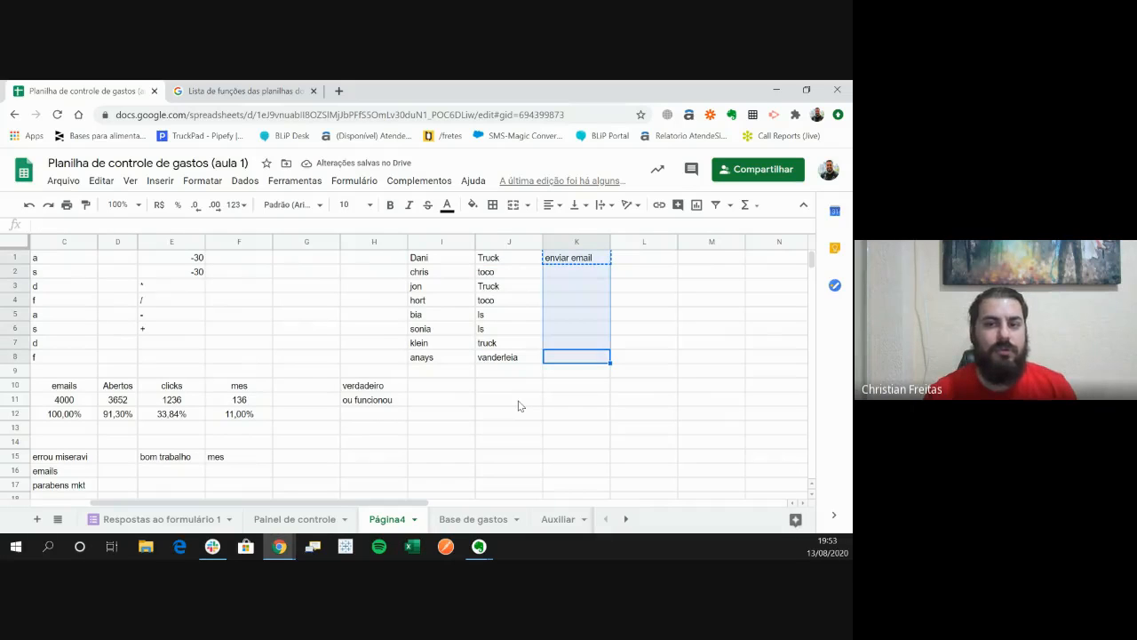
key(ctrl+v)
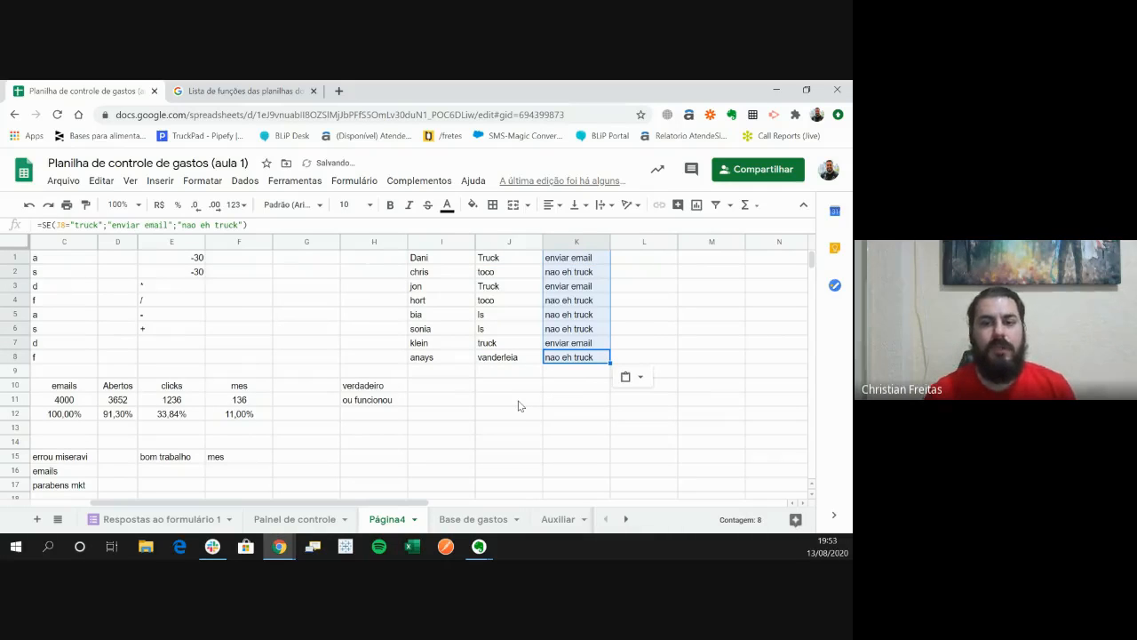
key(ctrl+Left)
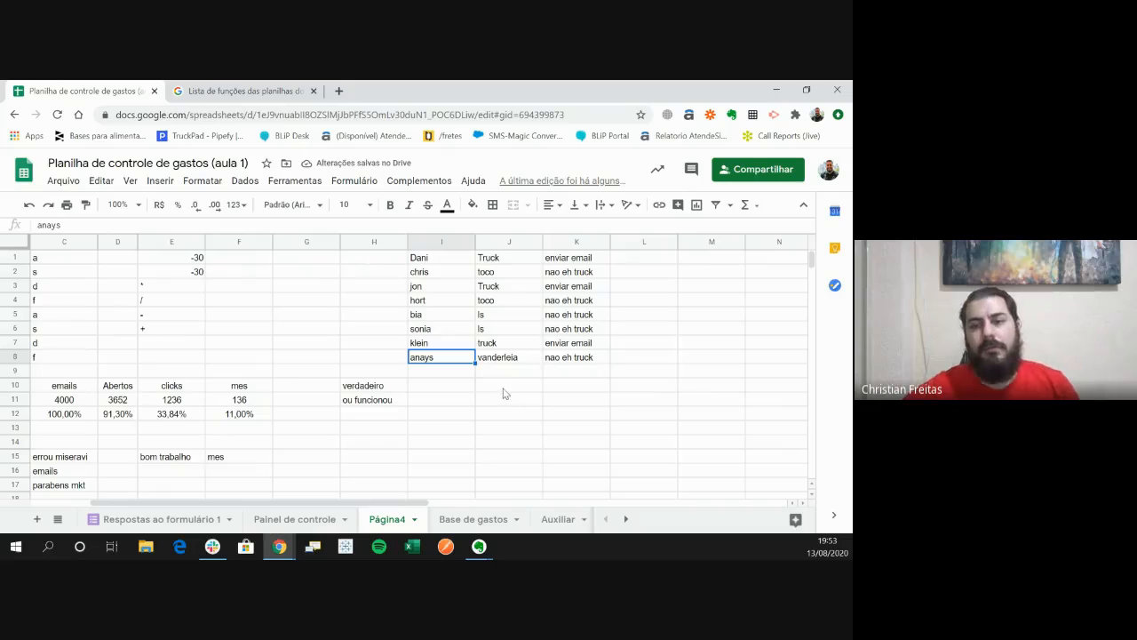
double_click(610, 242)
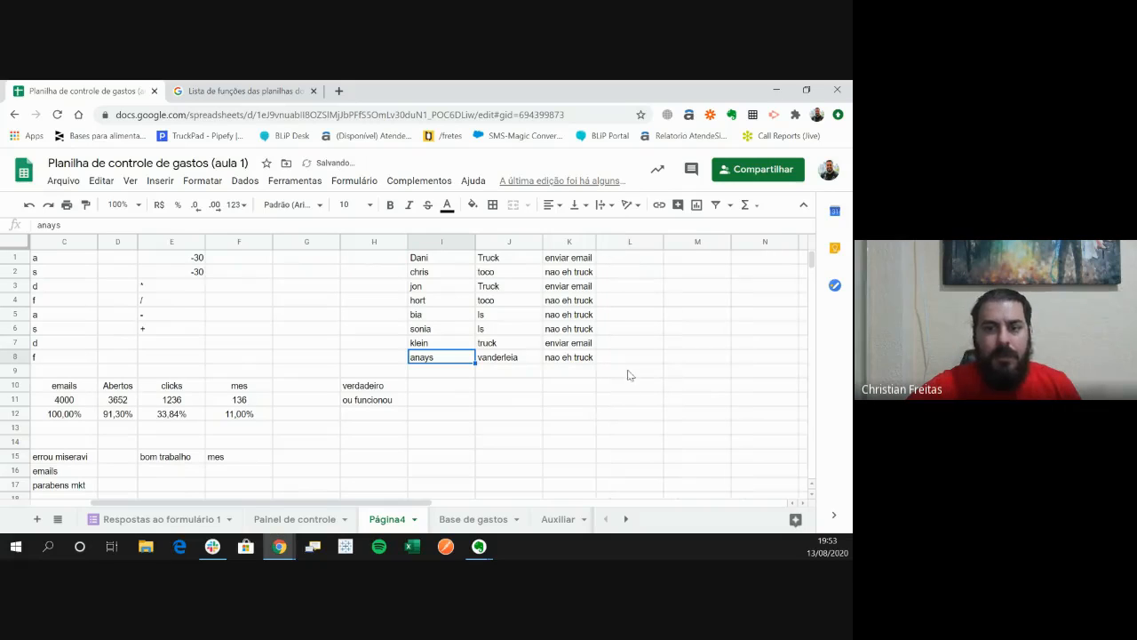
- Examine the SE formula in each cell from K1 to K8
click(574, 261)
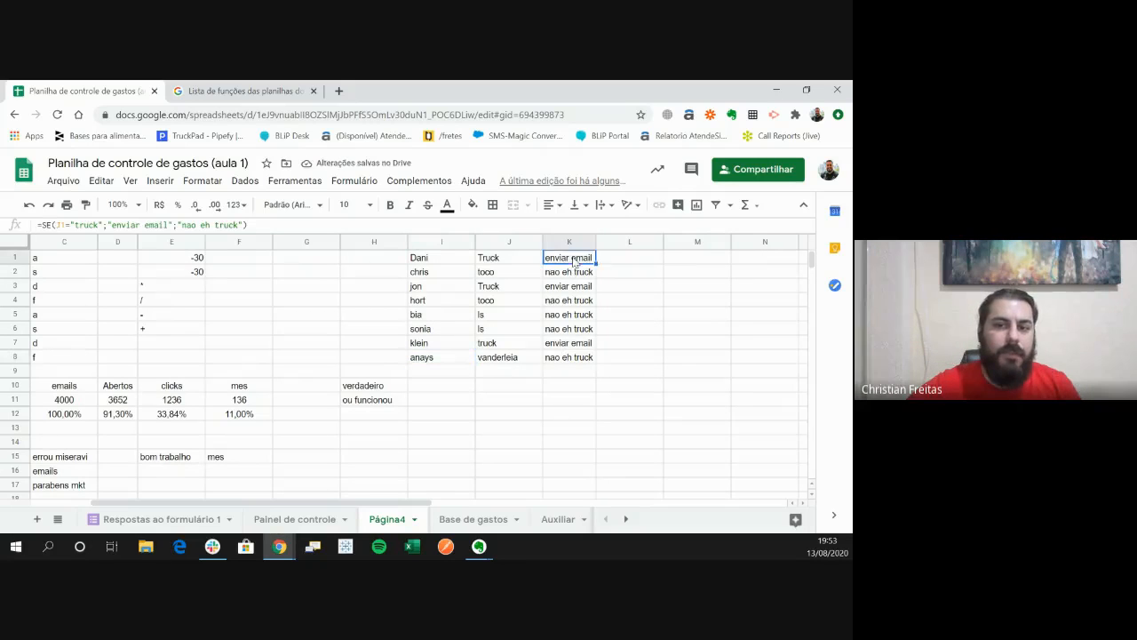
click(576, 273)
click(578, 289)
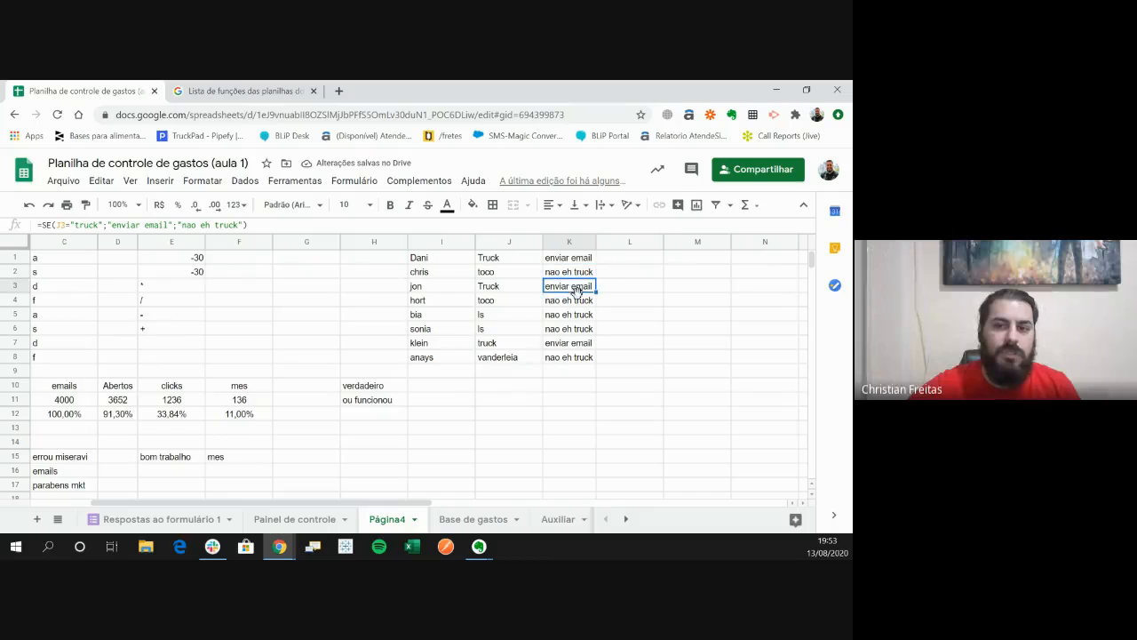
click(580, 303)
click(581, 316)
click(579, 328)
click(579, 343)
click(580, 357)
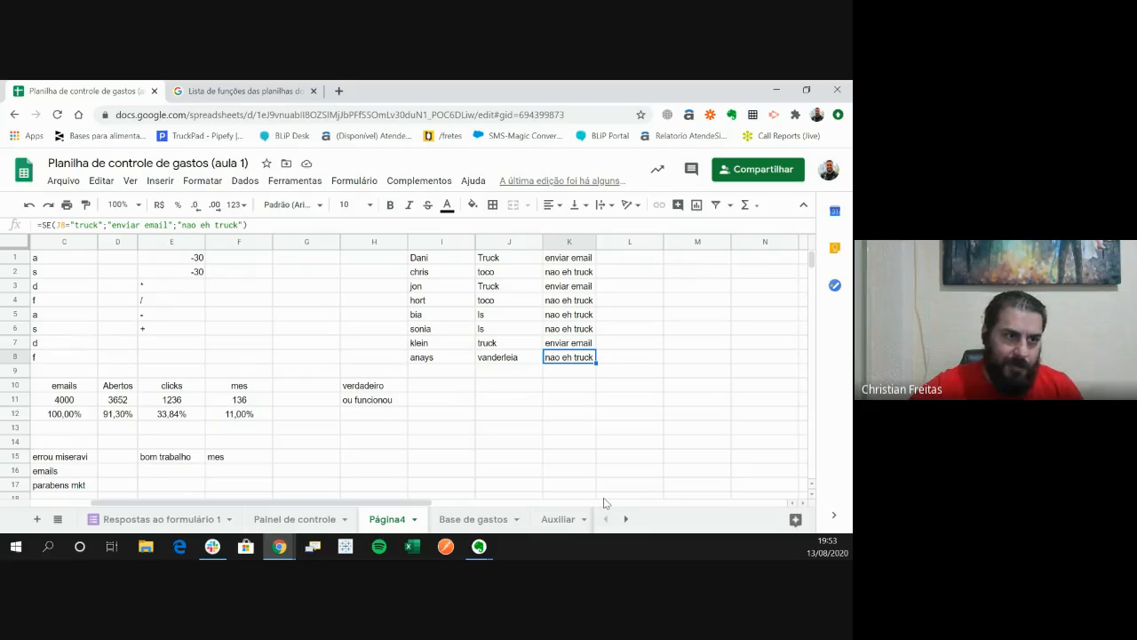
- Start a CONT.SE formula in M1 with K1:K8 as its range
click(679, 259)
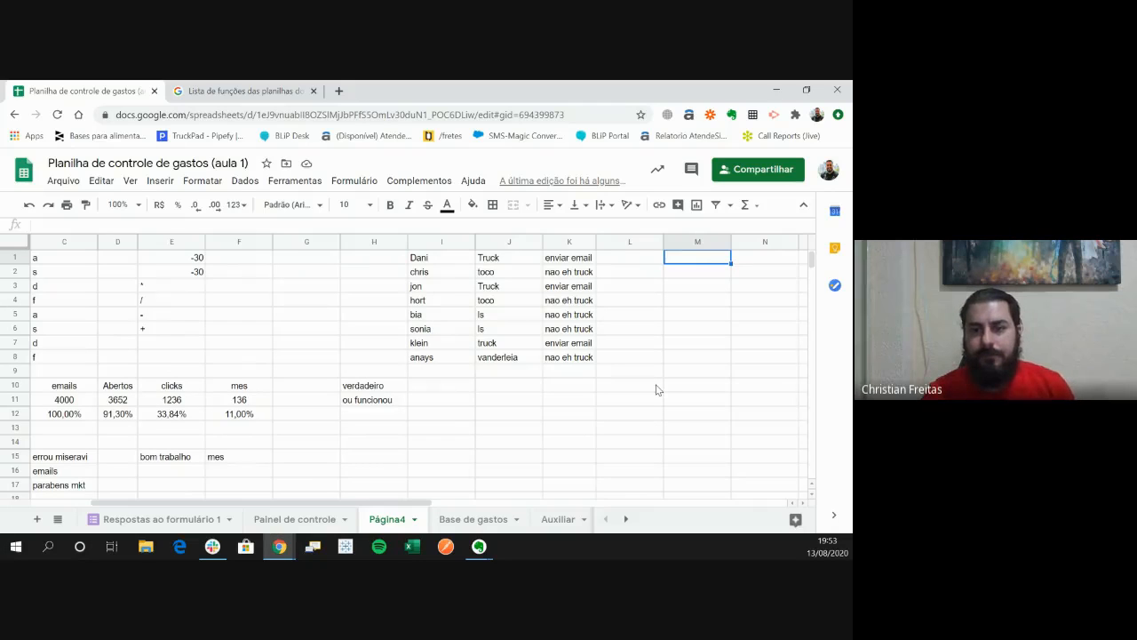
text(=)
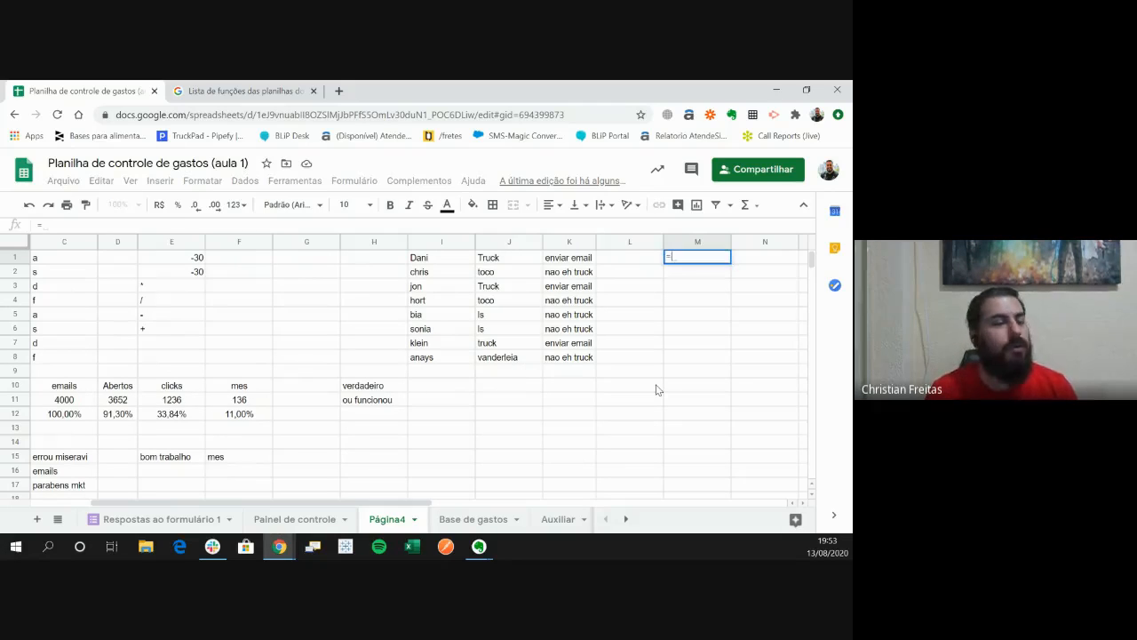
text(cont)
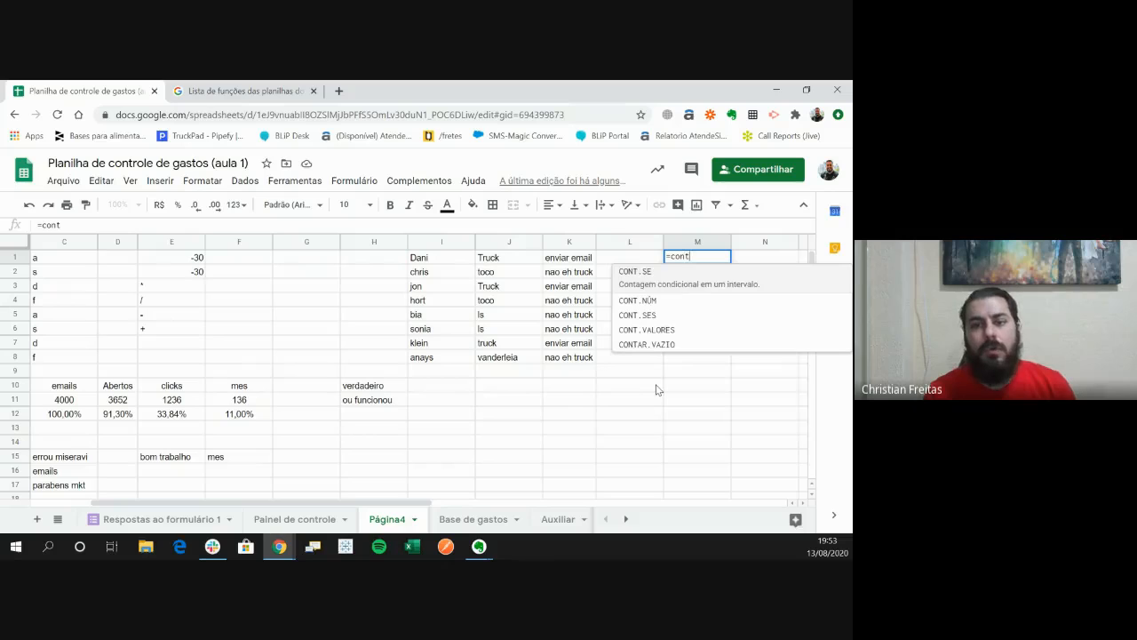
key(Down)
key(Up)
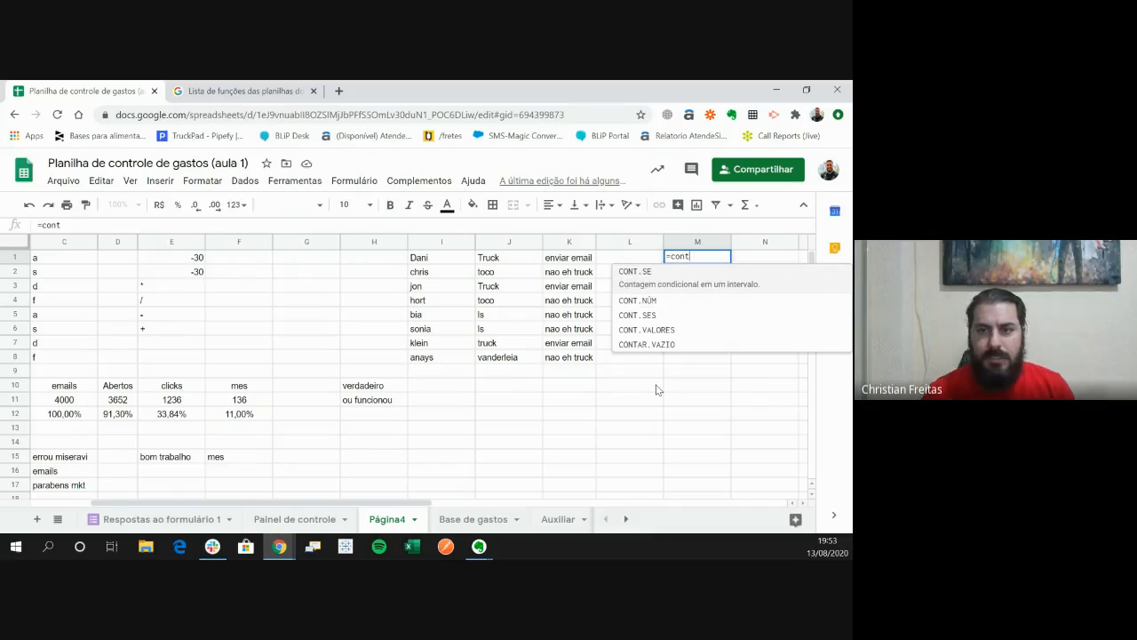
key(Tab)
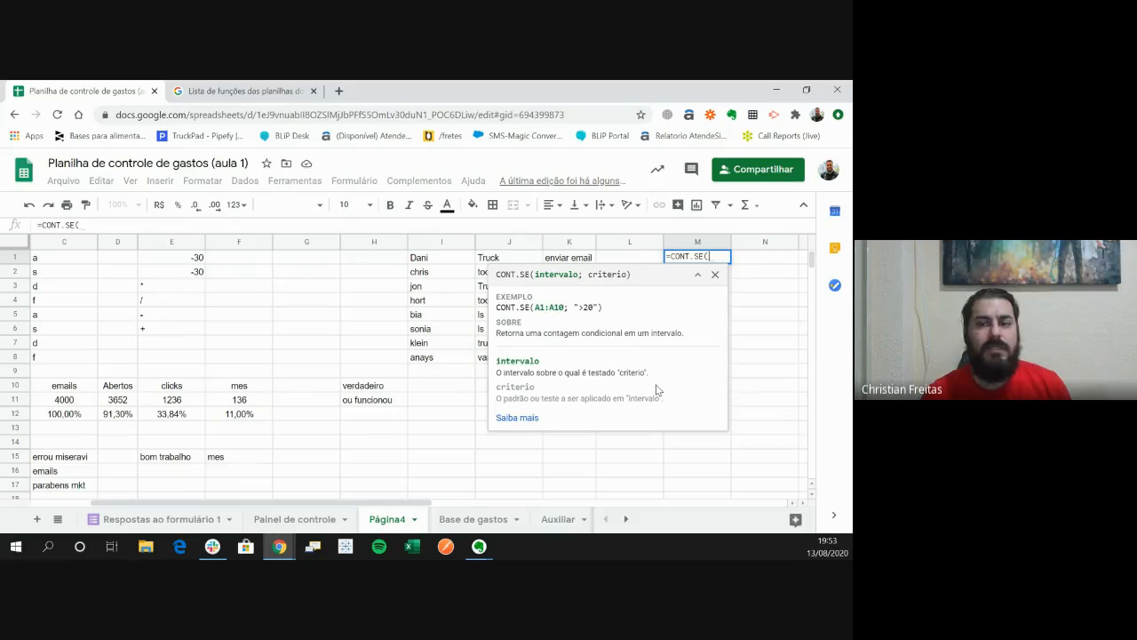
key(Left)
key(Left)
key(ctrl+shift+Down)
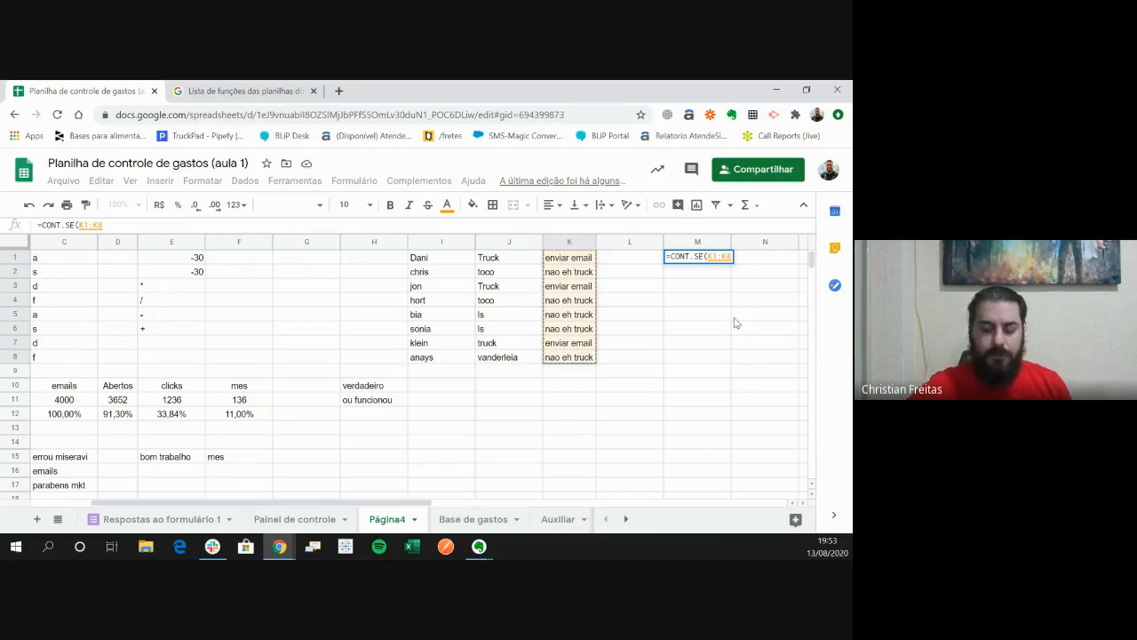
- Complete the CONT.SE formula in M1 with the criterion "=truck"
text(;)
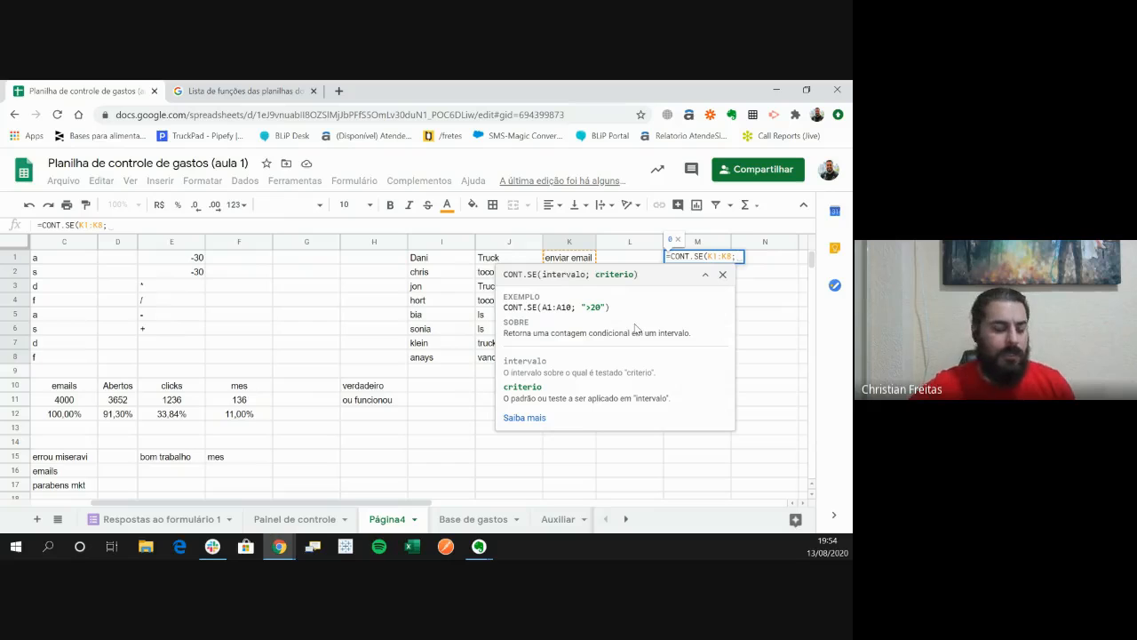
text("=)
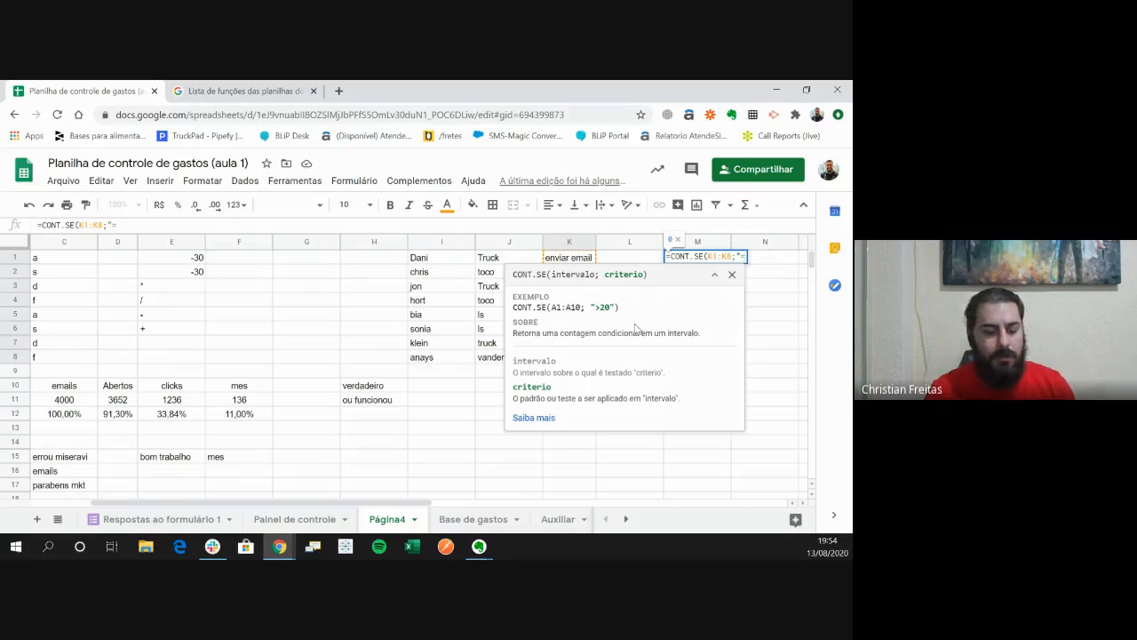
text(truck)
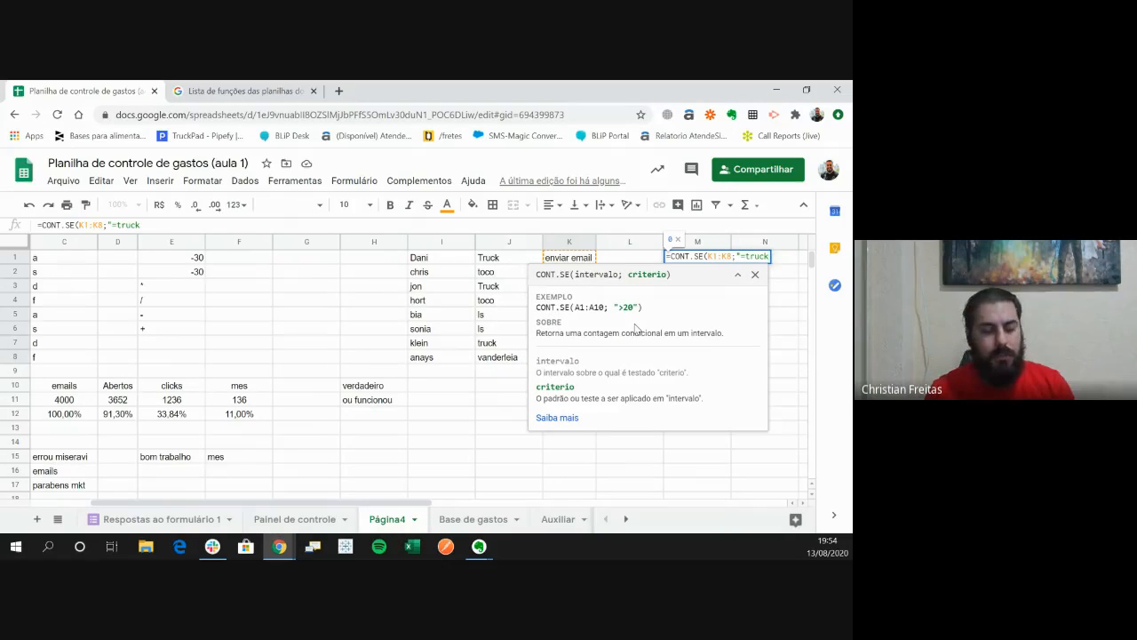
text(")
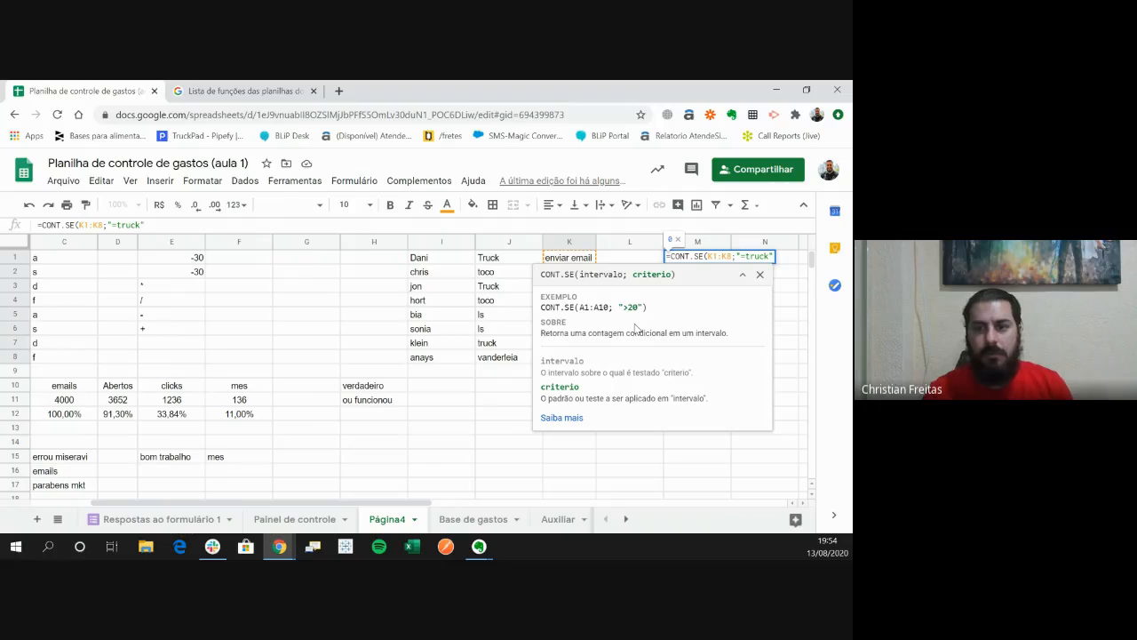
key(Return)
key(Up)
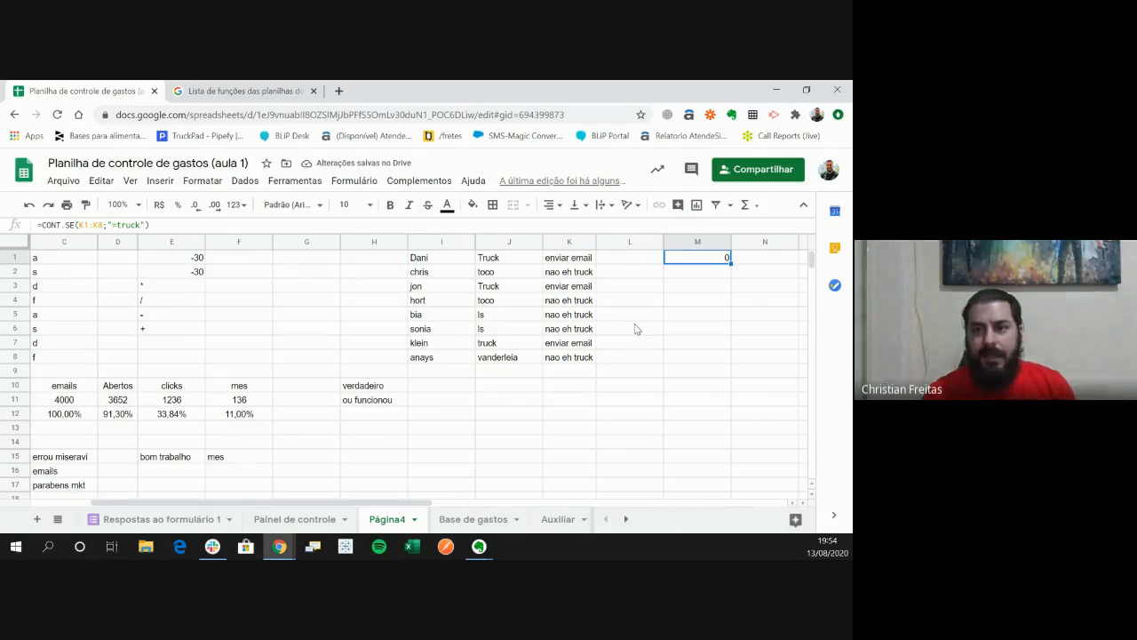
- Remove the equals sign inside the M1 formula's criterion, making it "truck"
key(F2)
key(Left)
key(Left)
key(Left)
key(Left)
key(Left)
key(Left)
key(BackSpace)
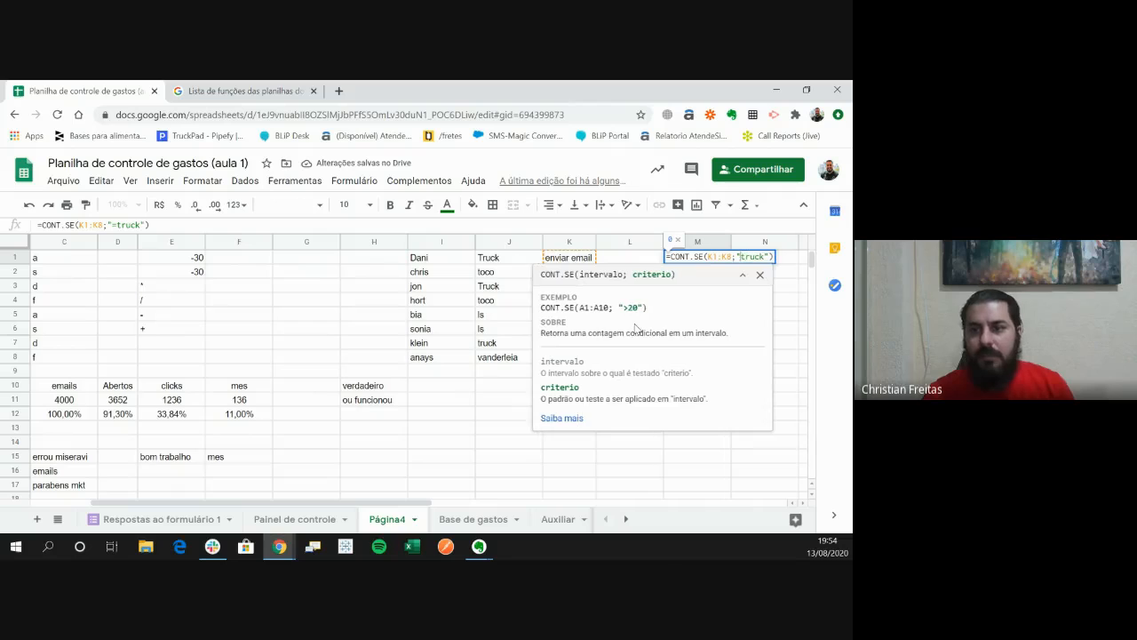
key(Return)
key(Up)
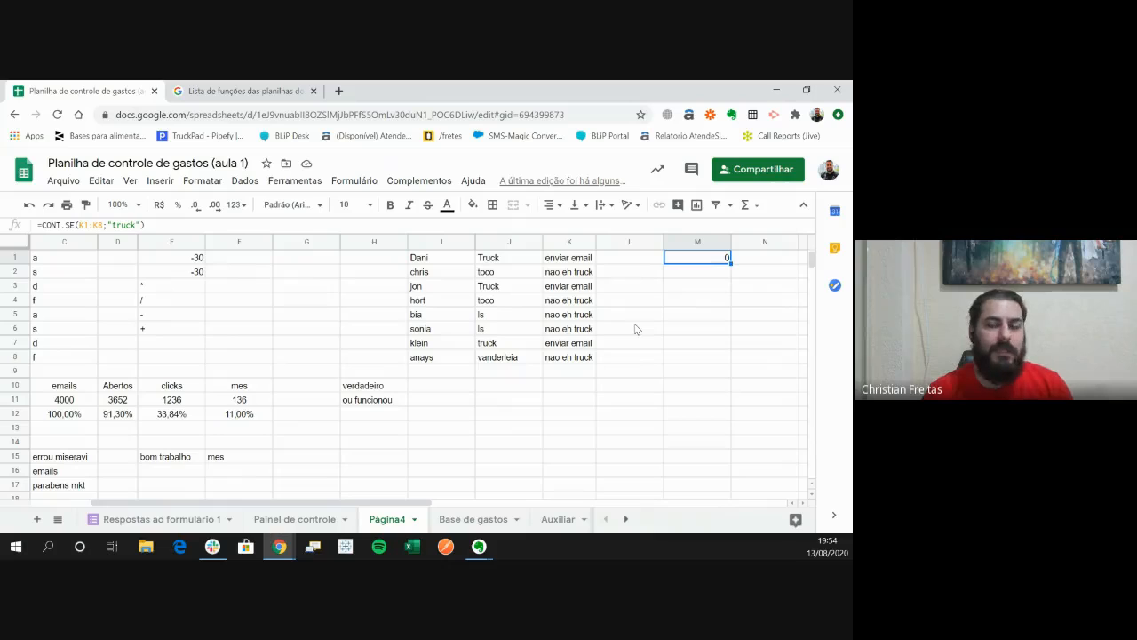
- Examine the column K cells from K1 to K8 to check which texts the CONT.SE formula can count
key(Left)
key(Left)
key(Down)
key(ctrl+Down)
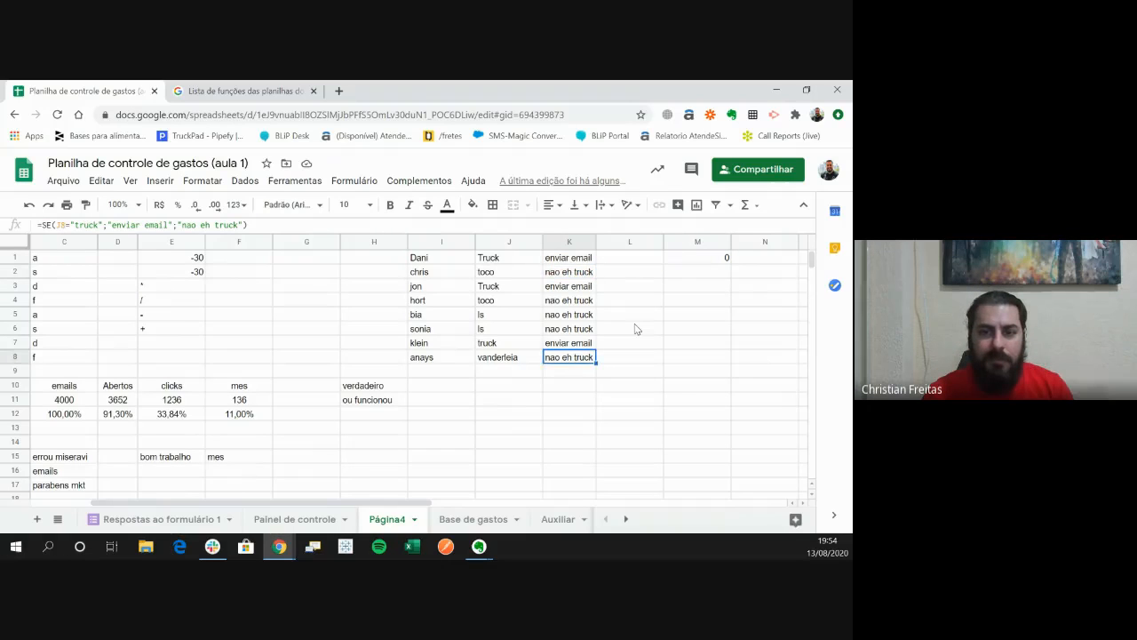
key(Up)
key(ctrl+Up)
key(Down)
key(Down)
key(Down)
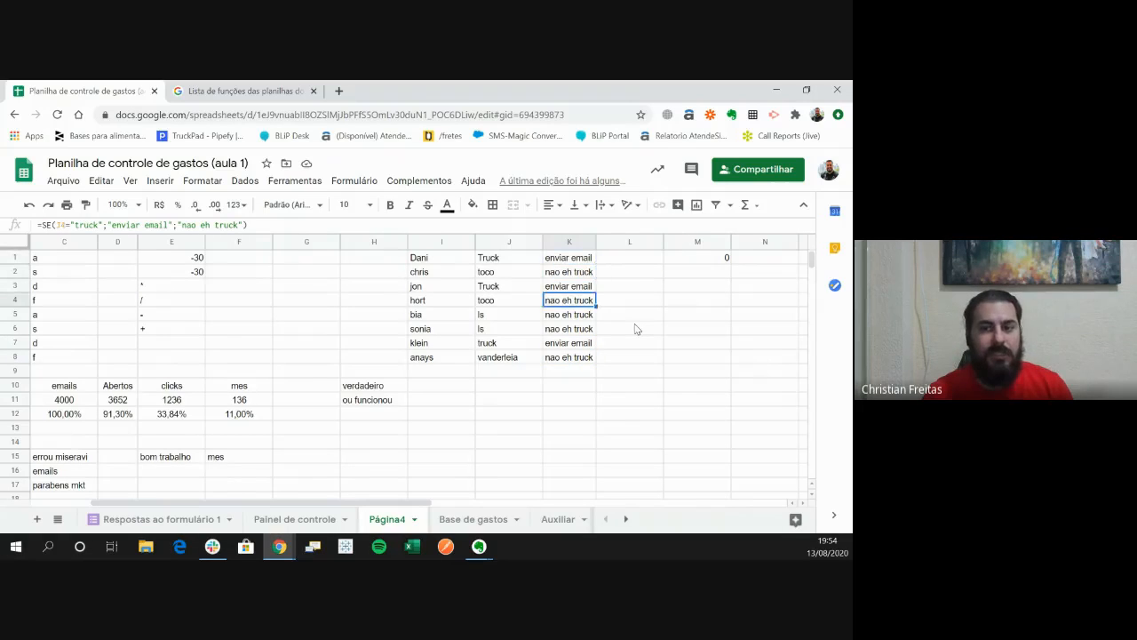
key(Down)
key(Down)
key(Down)
key(Down)
key(Down)
key(Down)
key(Up)
key(Up)
- Change the criterion of the CONT.SE formula in M1 to "enviar email"
key(Up)
key(Up)
key(Up)
key(Up)
key(Down)
key(Down)
key(Down)
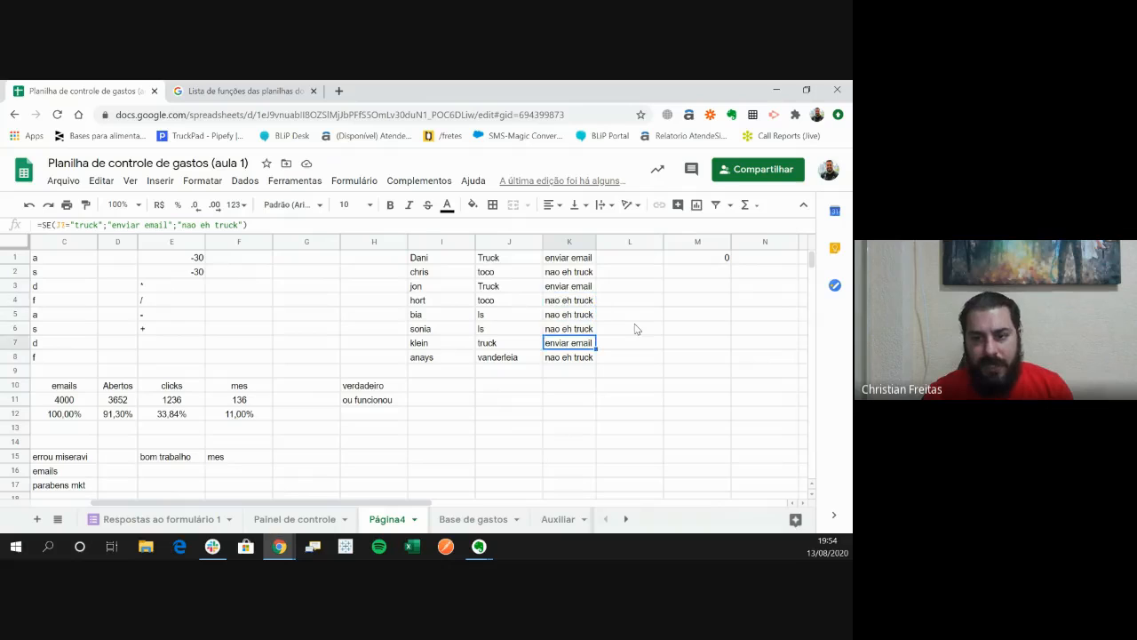
key(Up)
key(ctrl+Up)
key(Right)
key(Right)
key(F2)
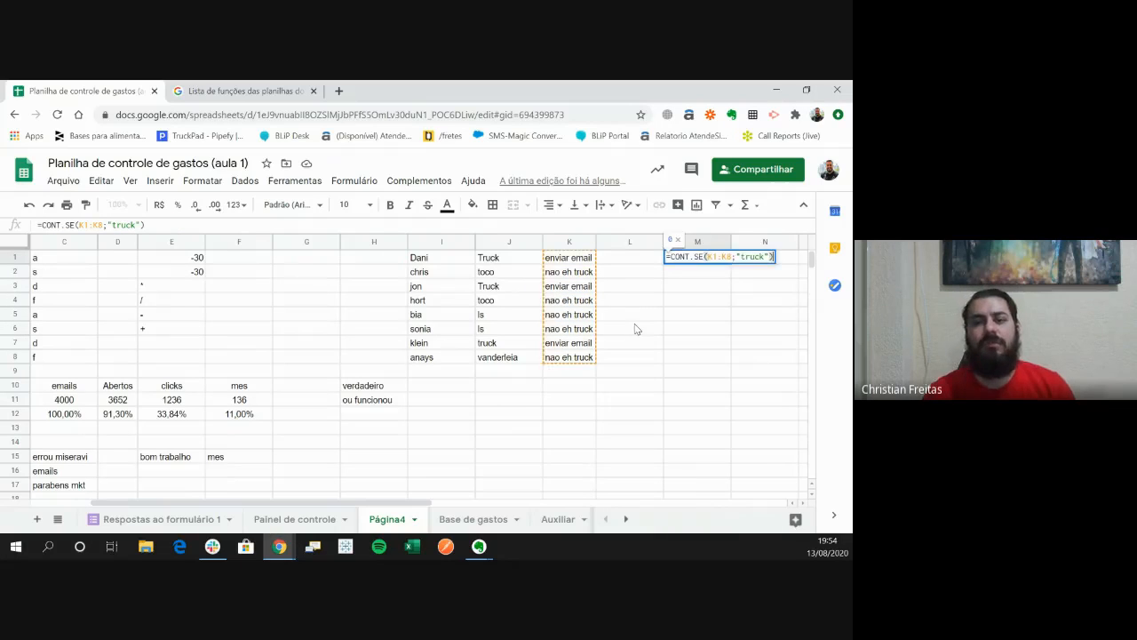
key(BackSpace)
key(BackSpace)
key(BackSpace)
key(BackSpace)
key(BackSpace)
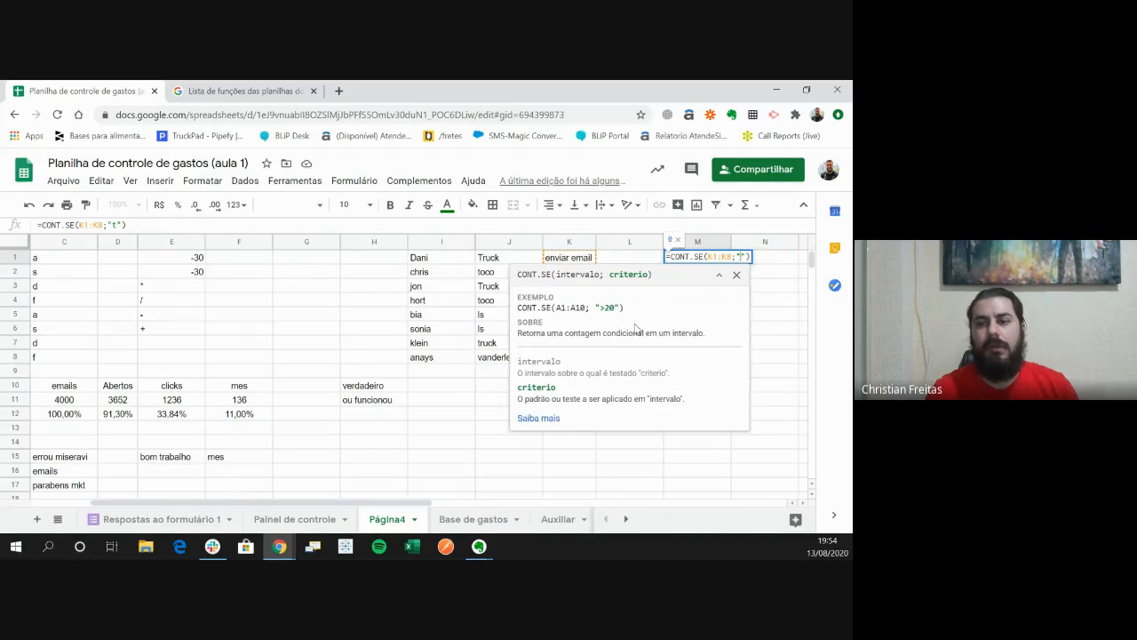
text(e)
text(nviar email)
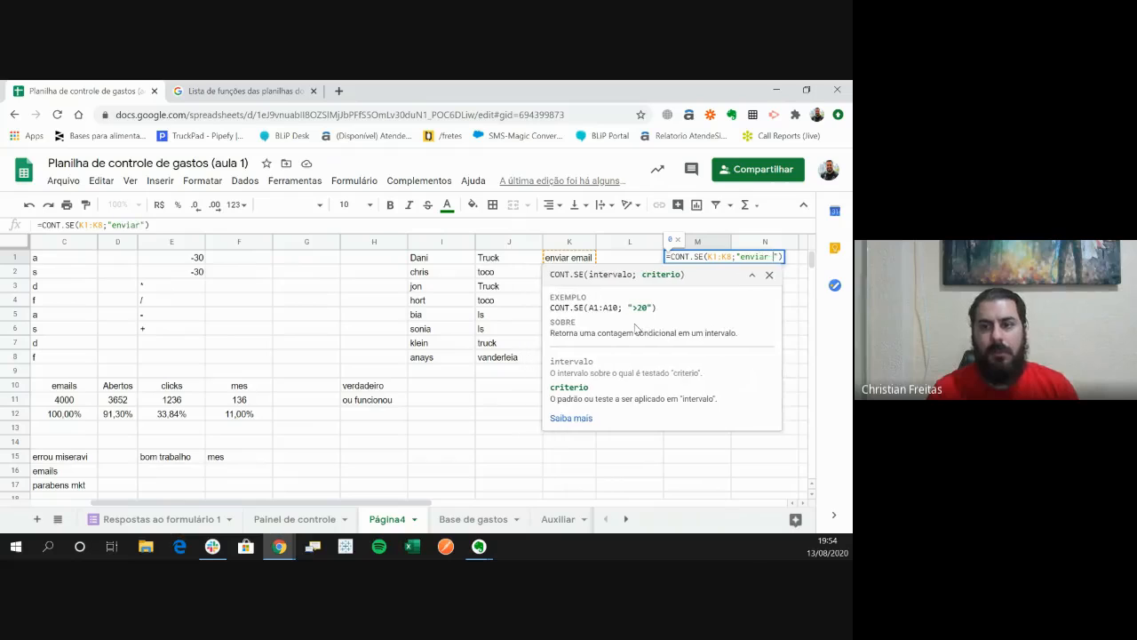
key(Return)
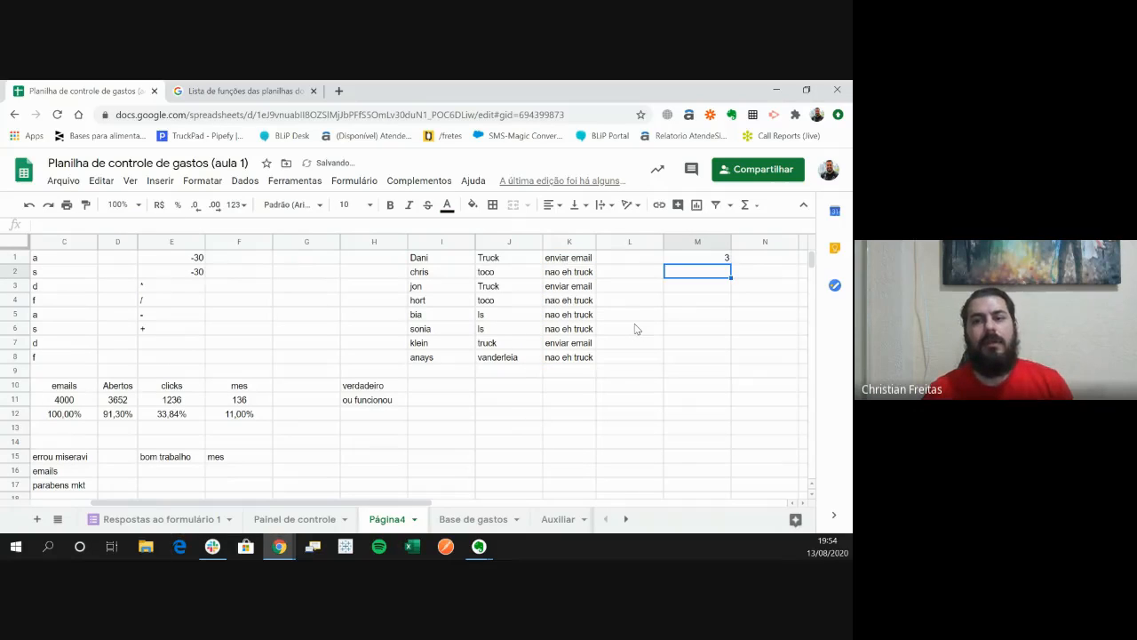
key(Up)
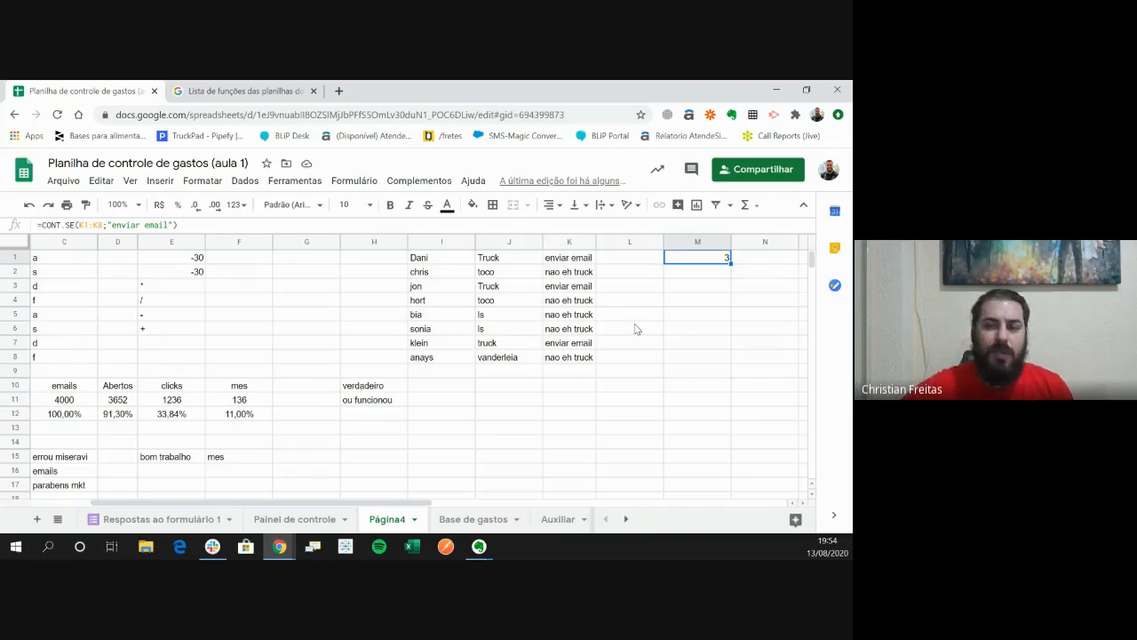
- Narrow the empty column L to bring the count in M1 closer to the results in column K
drag(662, 240, 617, 240)
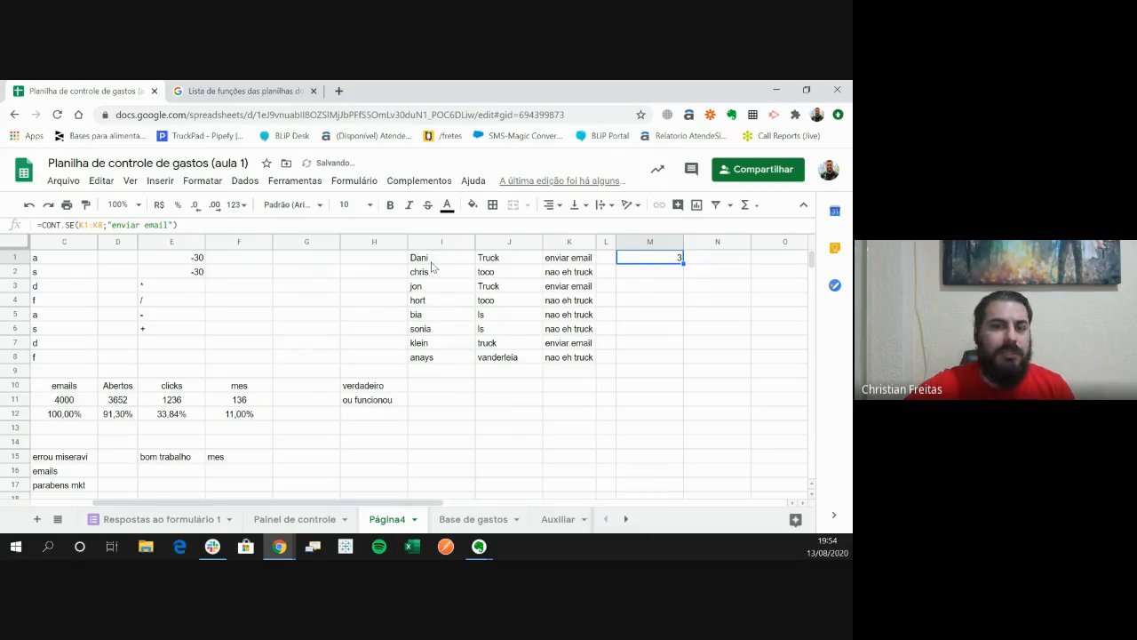
drag(432, 261, 434, 357)
click(498, 417)
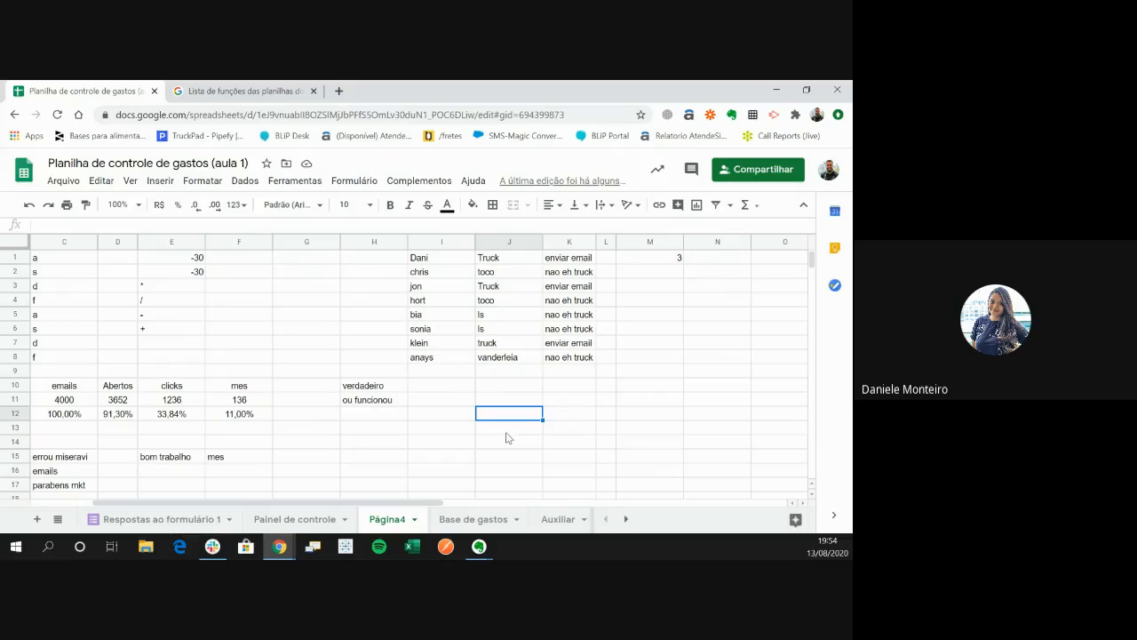
- Examine the SE formulas in K1 to K8 and the CONT.SE formula in M1 that counts their results
drag(560, 266, 573, 356)
click(586, 304)
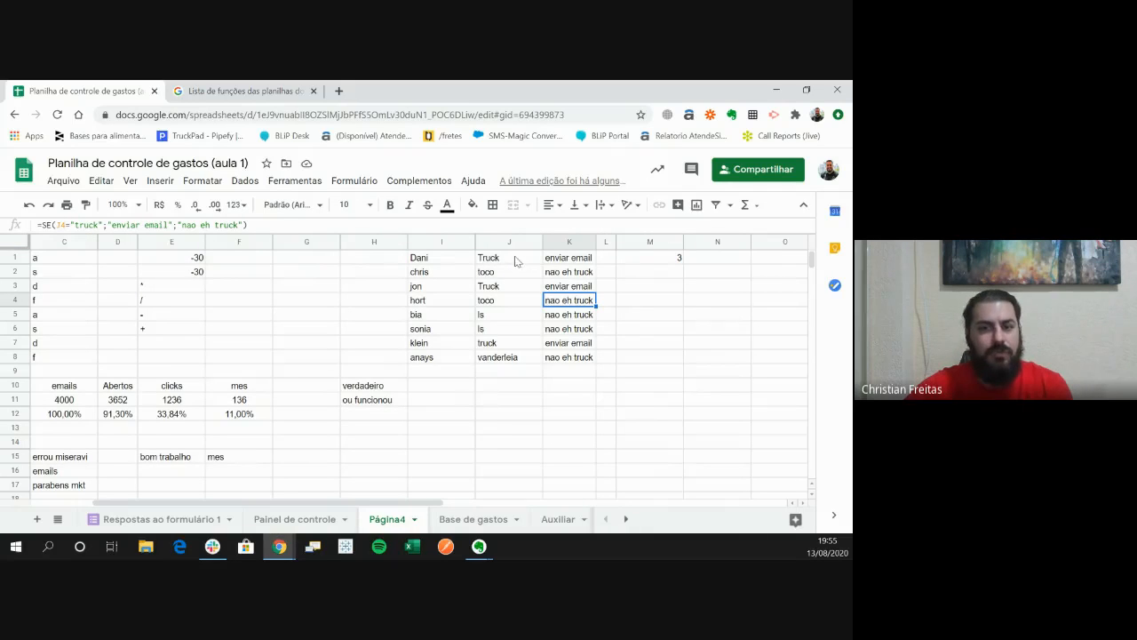
click(76, 224)
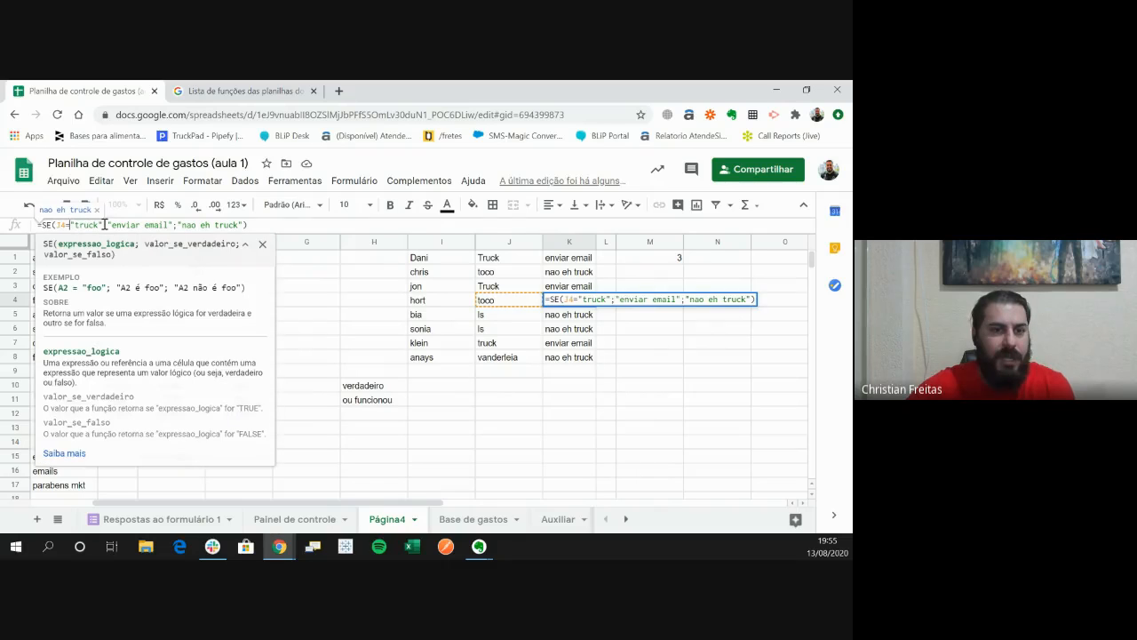
click(646, 258)
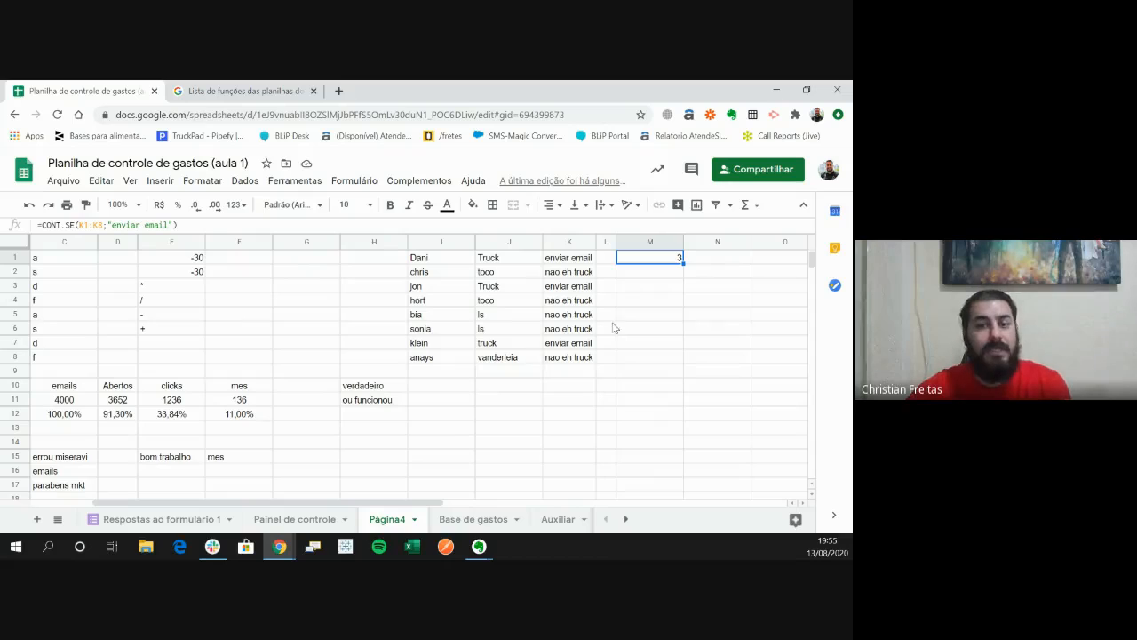
drag(568, 257, 569, 315)
click(566, 359)
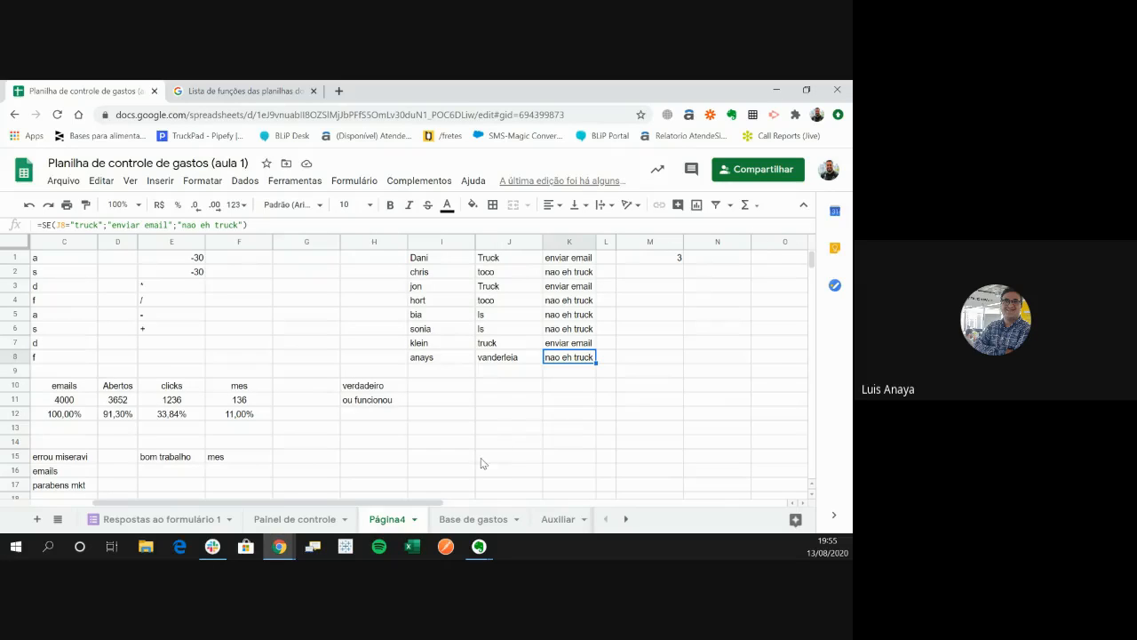
- Replace every "u" with "ú" in column J using find and replace, and check the SE results in K1 to K8
drag(409, 503, 347, 503)
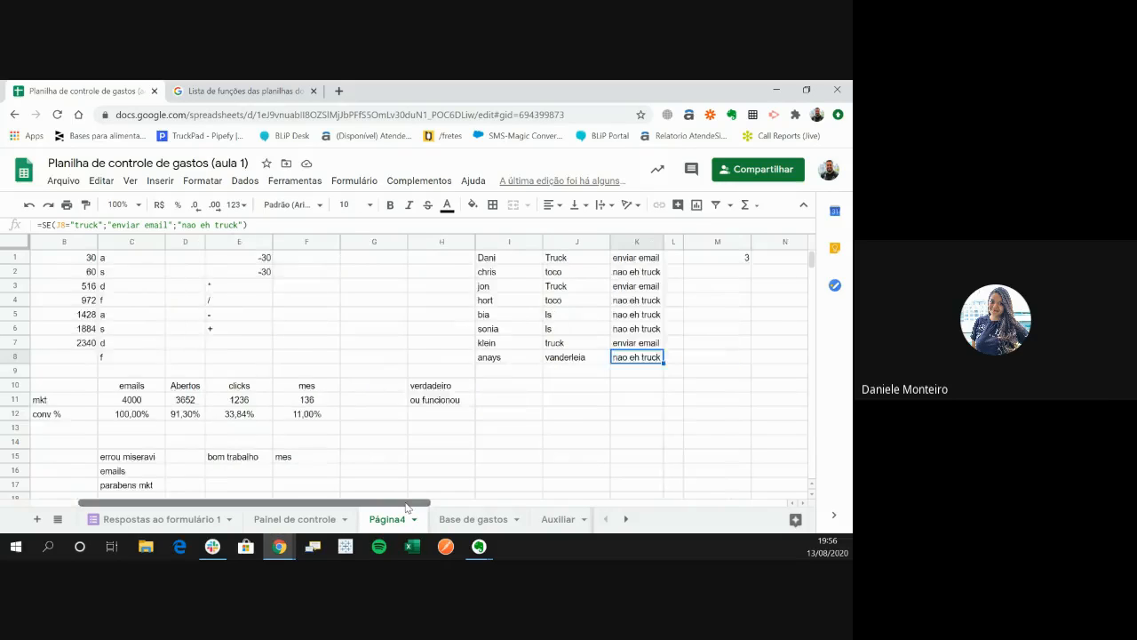
drag(354, 502, 446, 502)
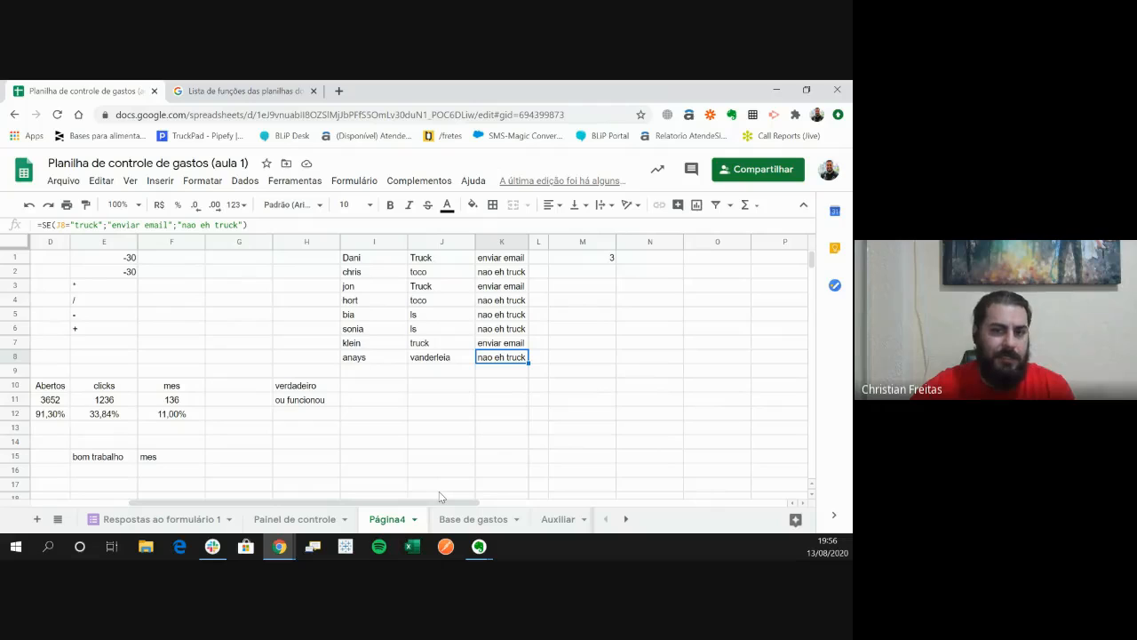
click(439, 242)
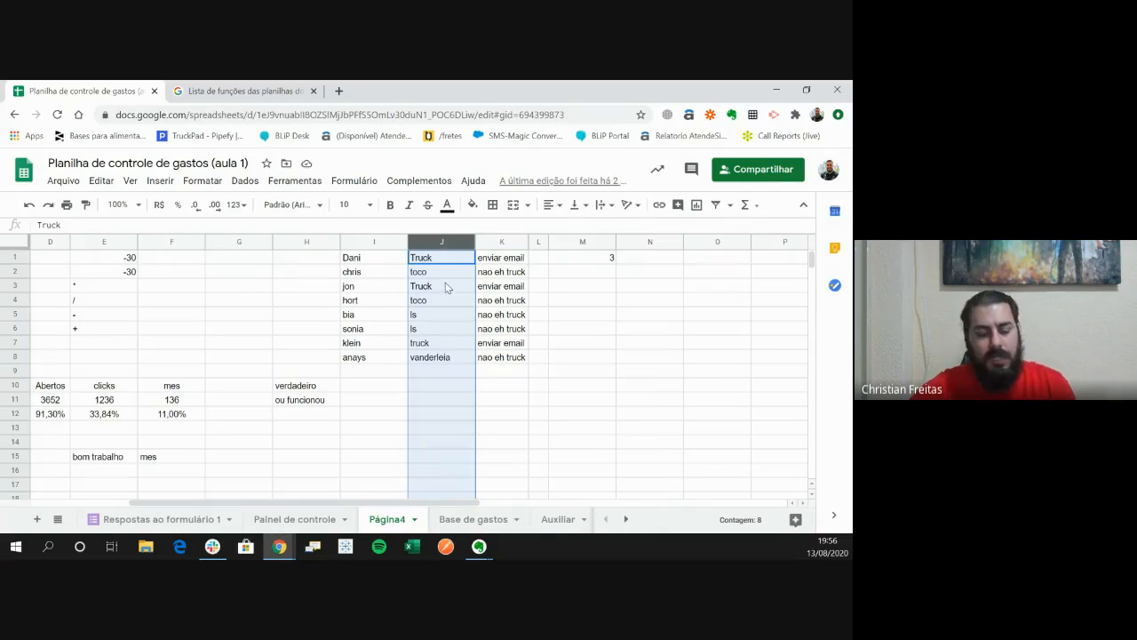
key(ctrl+h)
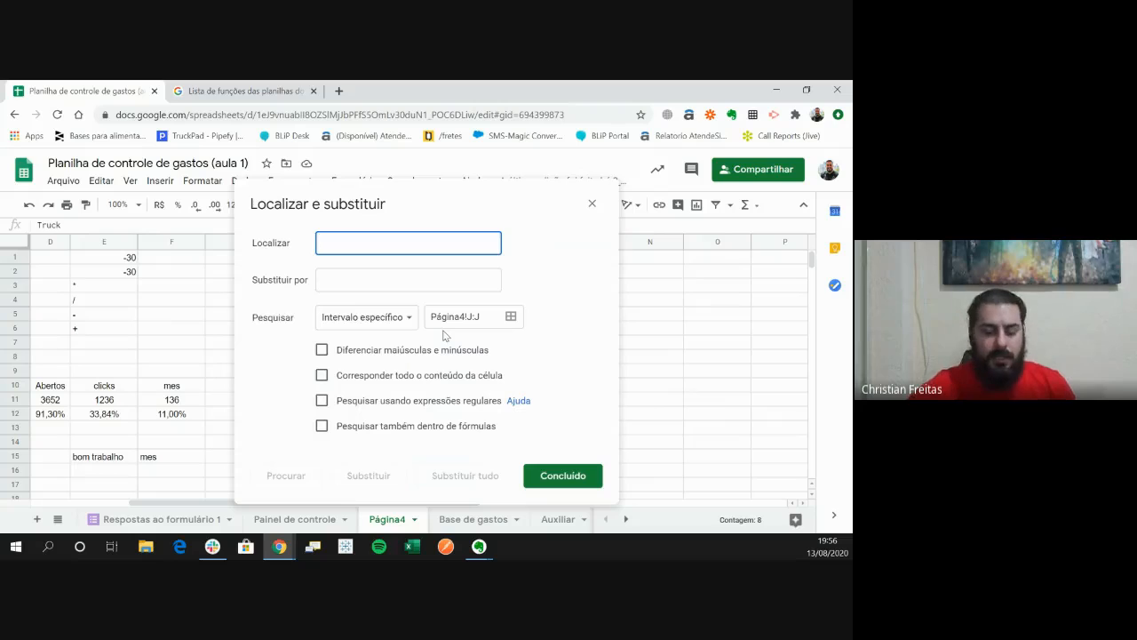
text(u)
key(Tab)
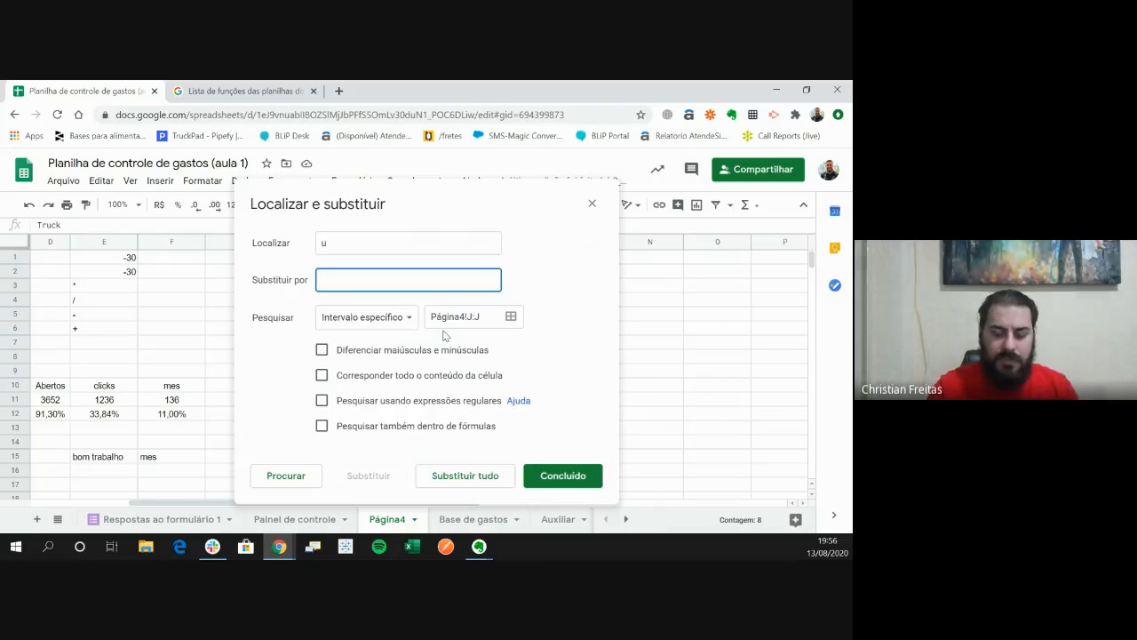
key(Return)
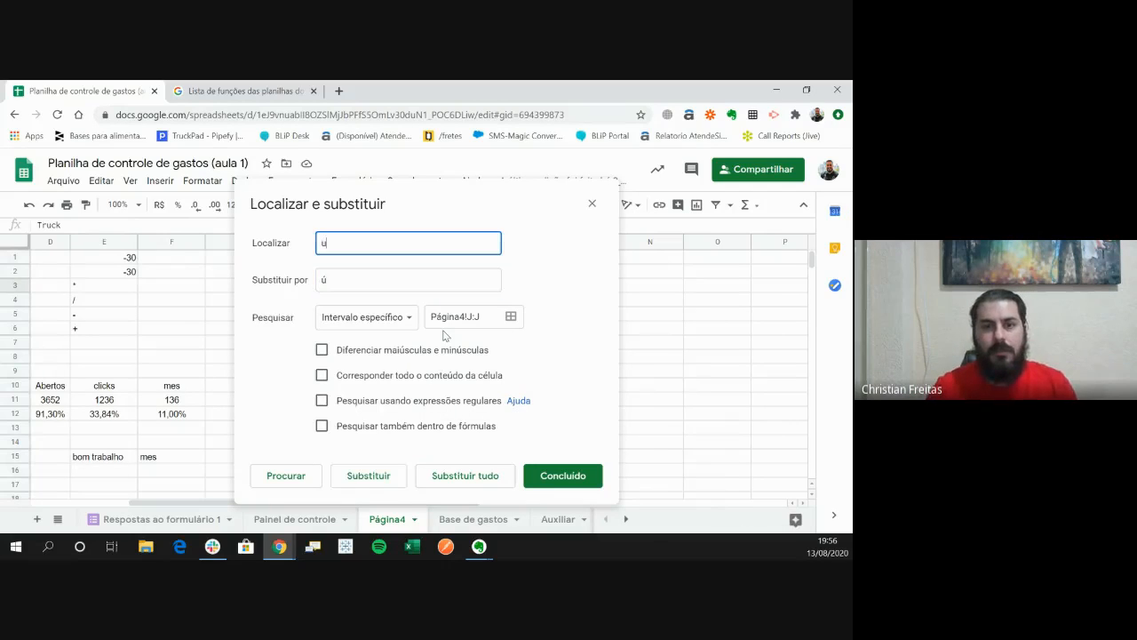
click(464, 474)
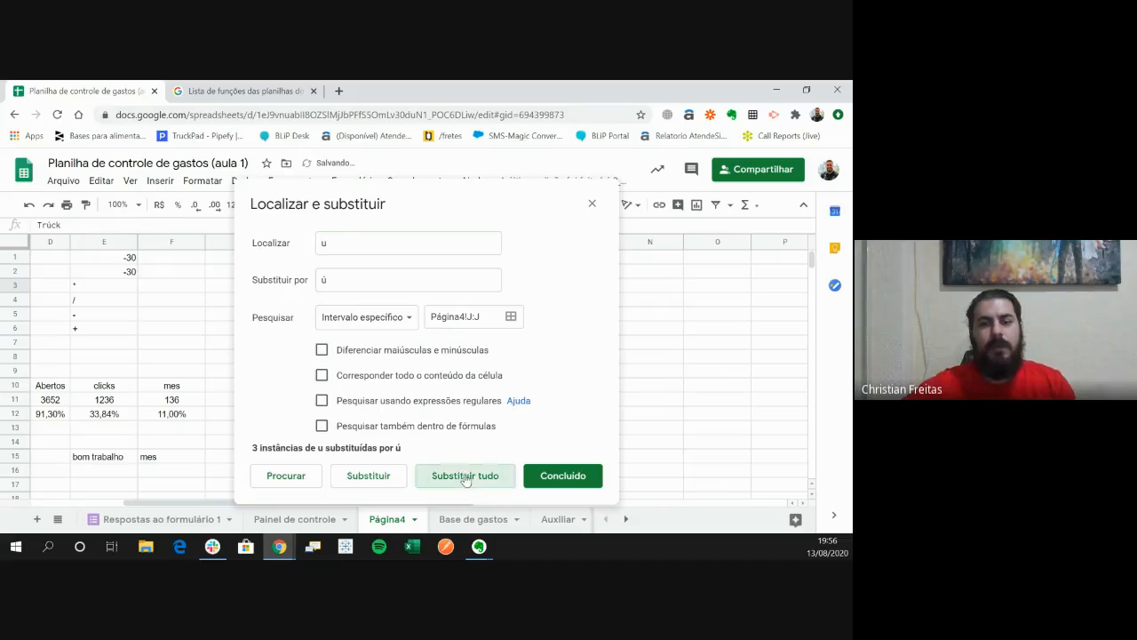
click(560, 476)
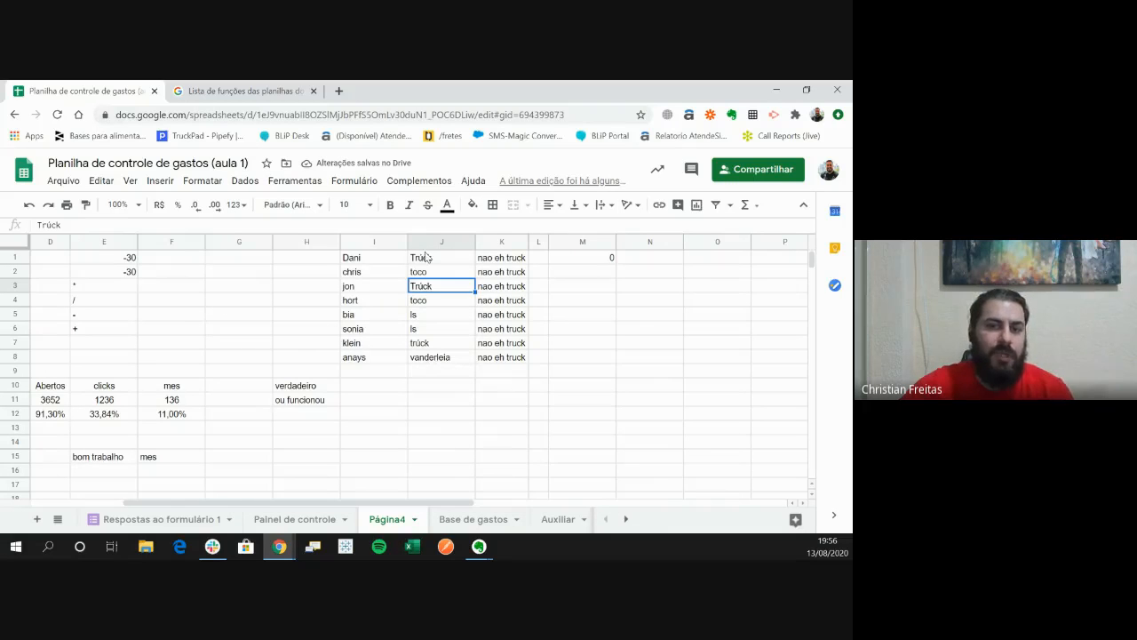
click(506, 271)
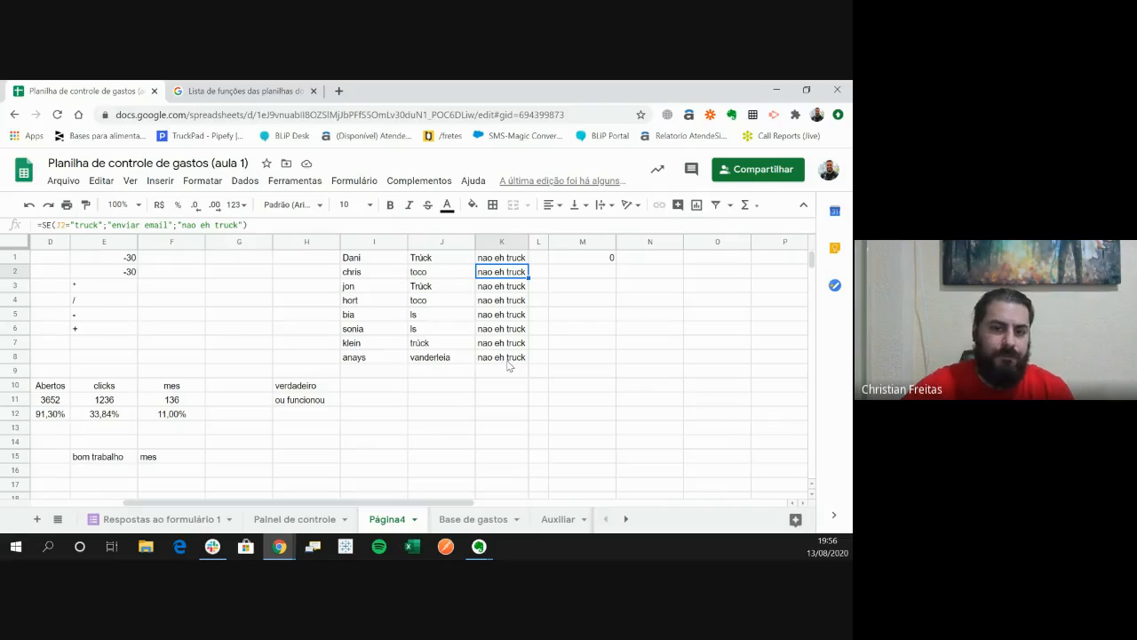
drag(507, 363, 503, 258)
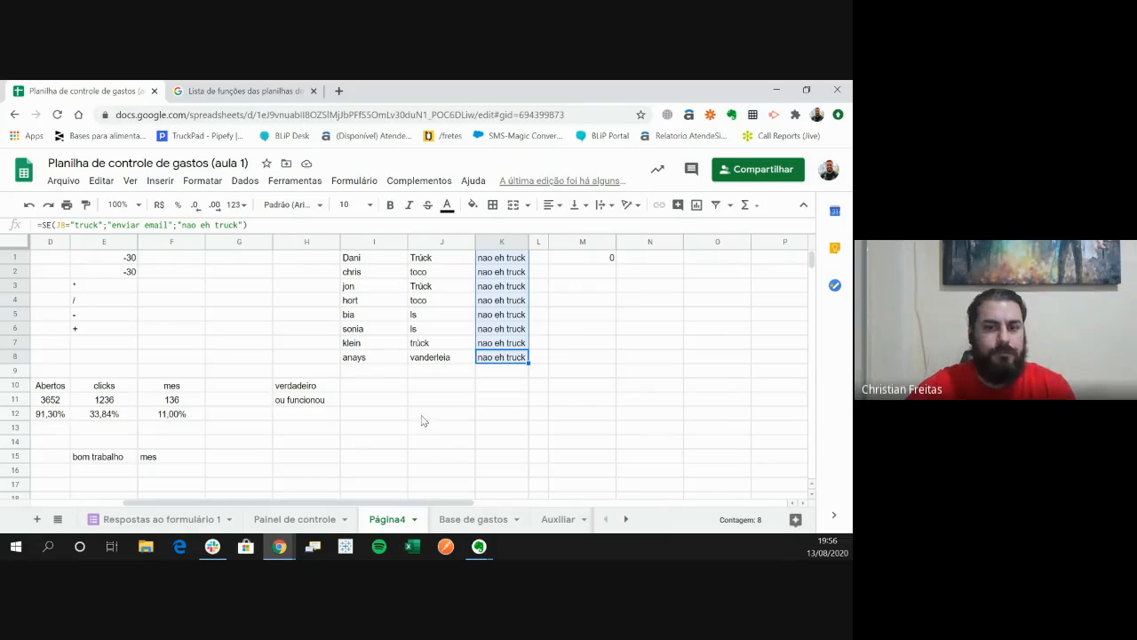
- Locate the Localizar e substituir command with column J selected
click(440, 241)
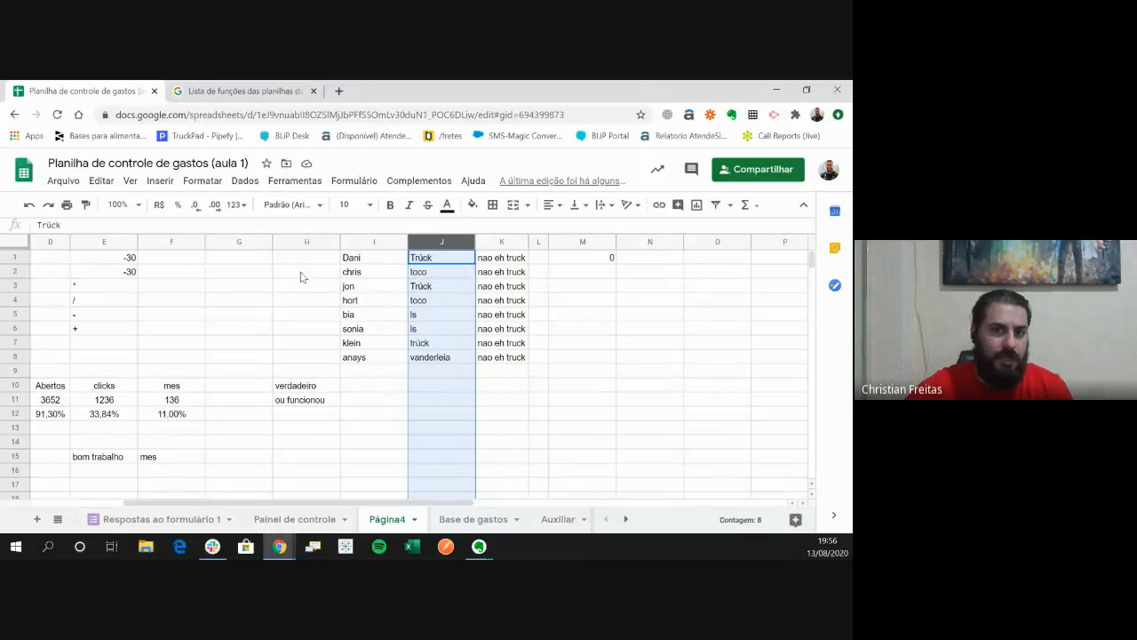
click(290, 182)
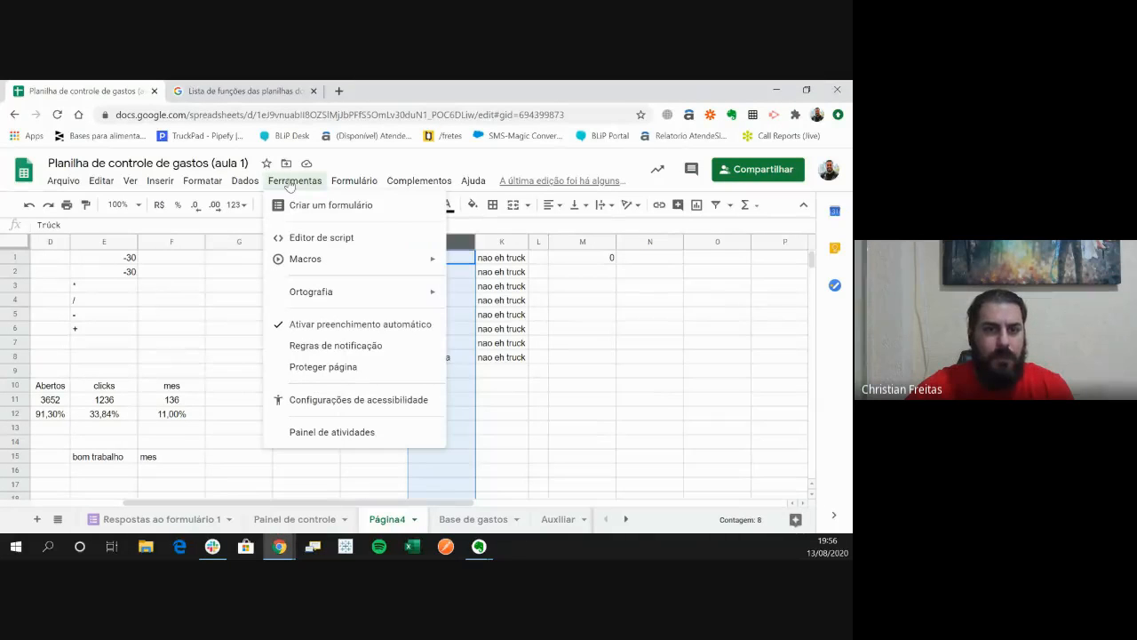
mouse_move(228, 183)
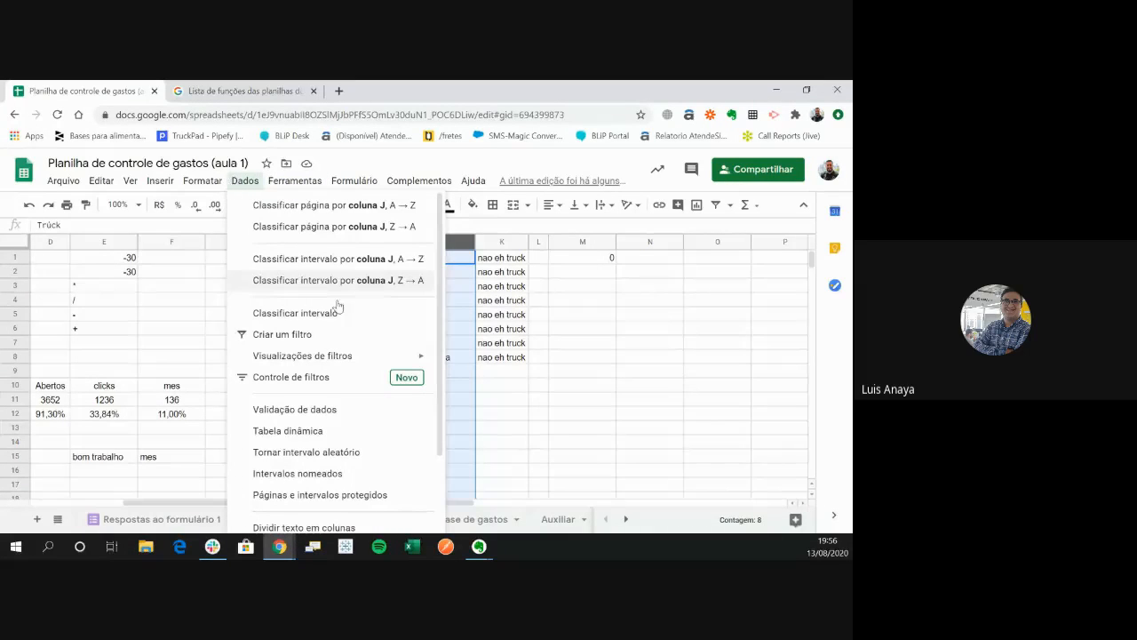
mouse_move(346, 356)
scroll(347, 360, down, 1)
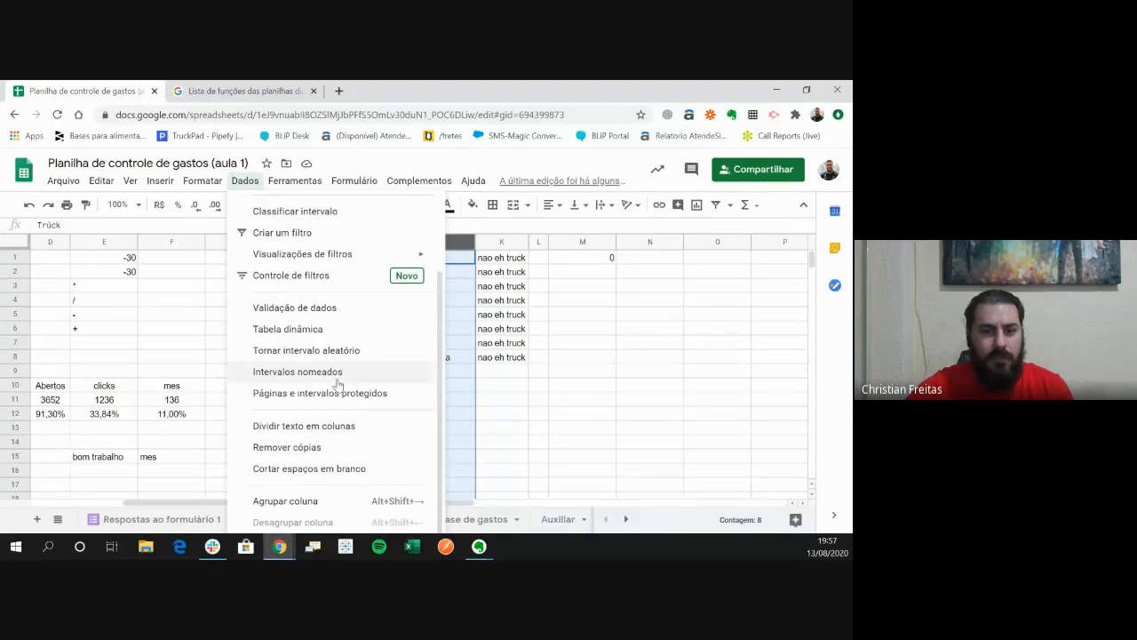
scroll(341, 439, up, 1)
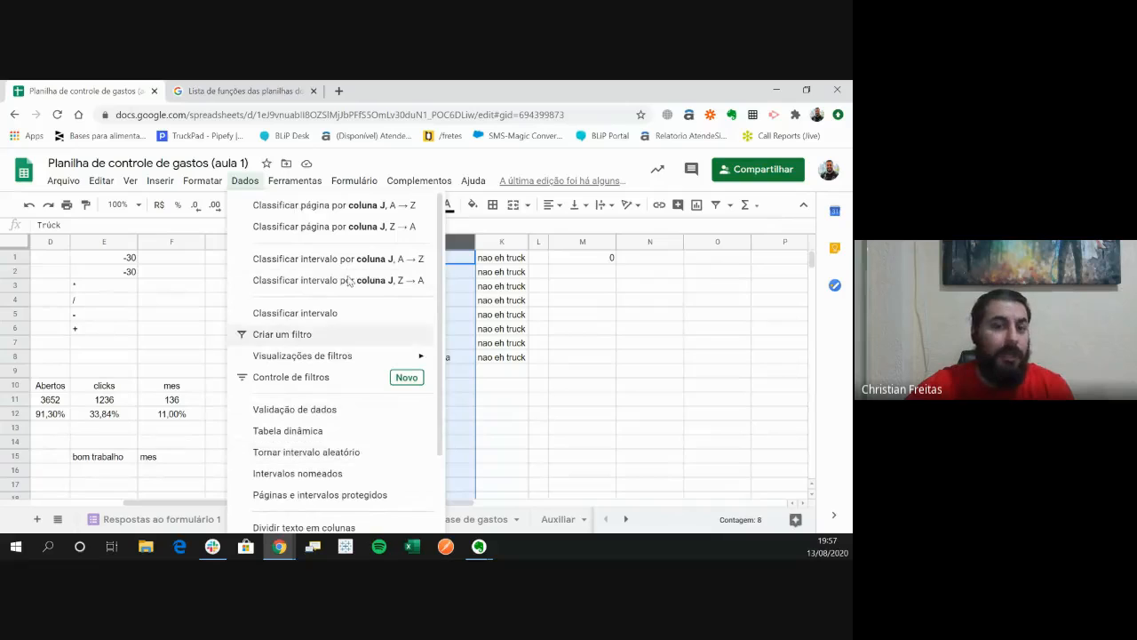
scroll(267, 373, down, 1)
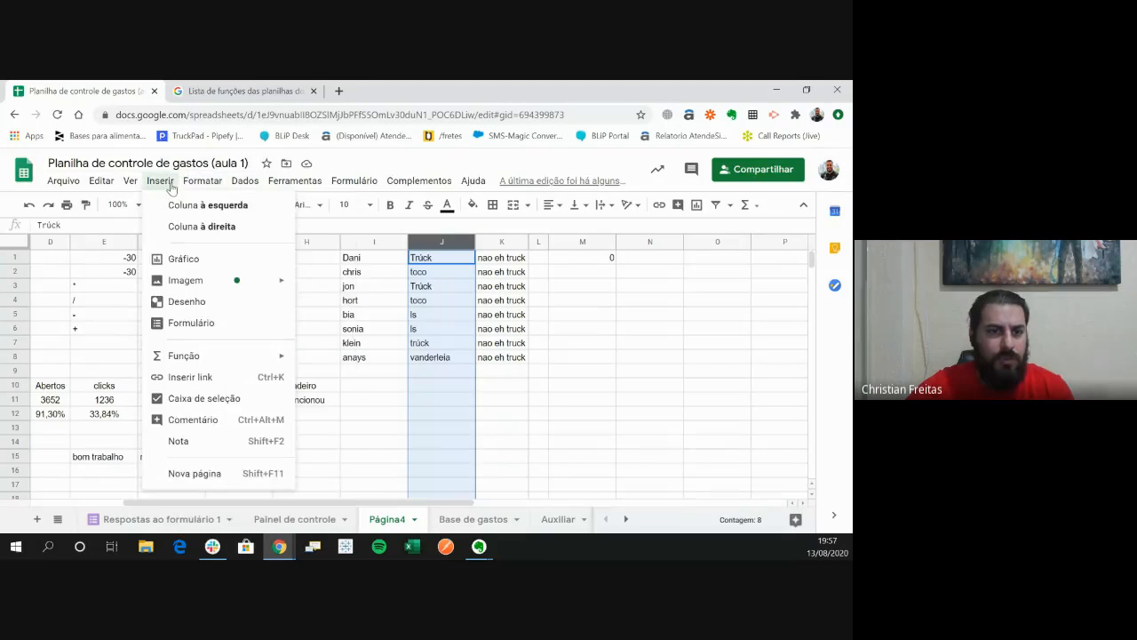
mouse_move(137, 185)
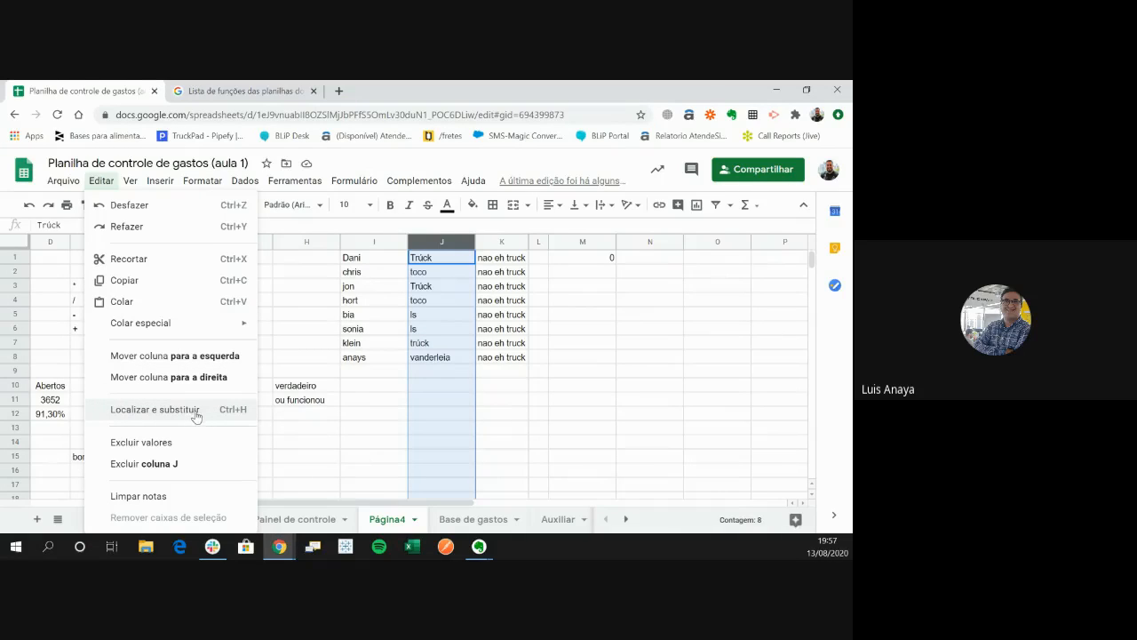
click(432, 382)
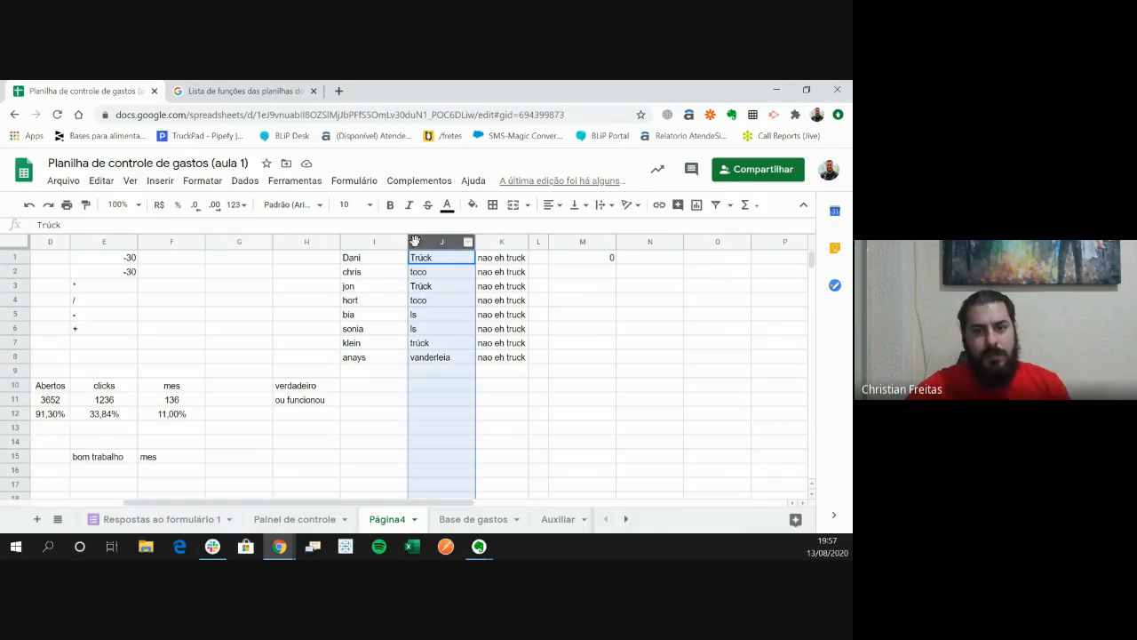
- Replace every "ú" with "u" in column J using find and replace
key(ctrl+h)
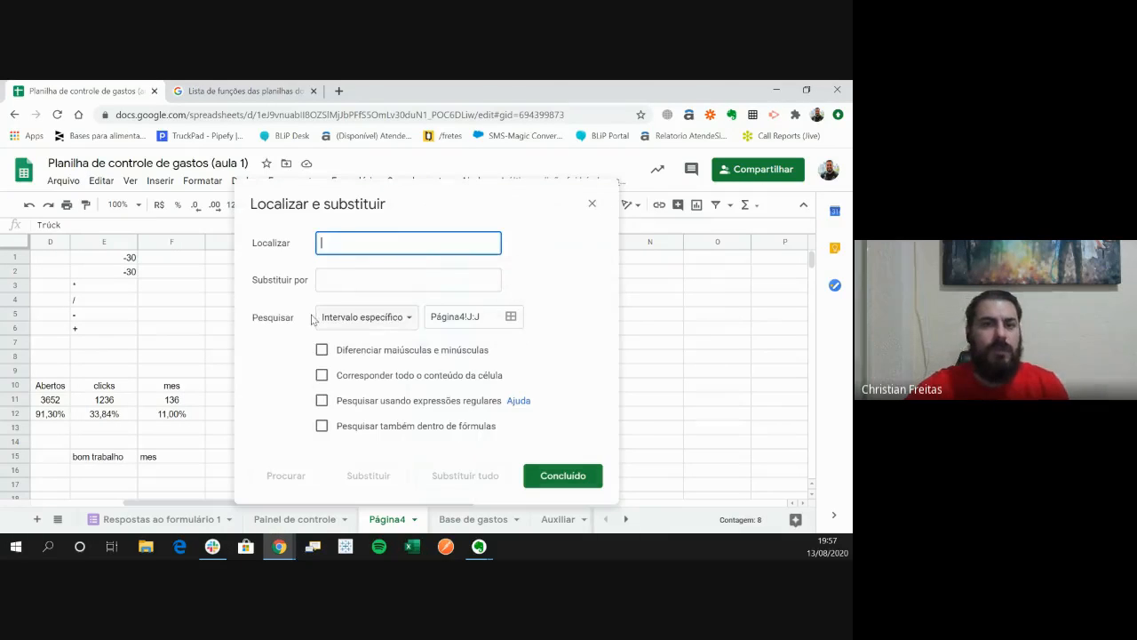
drag(347, 186, 340, 155)
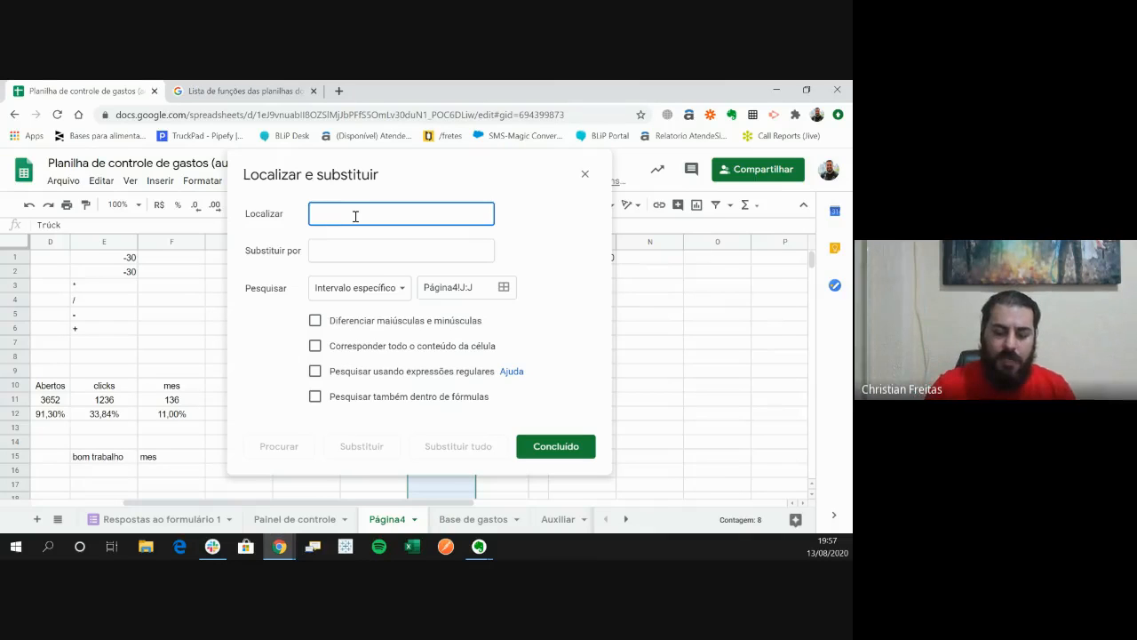
text(")
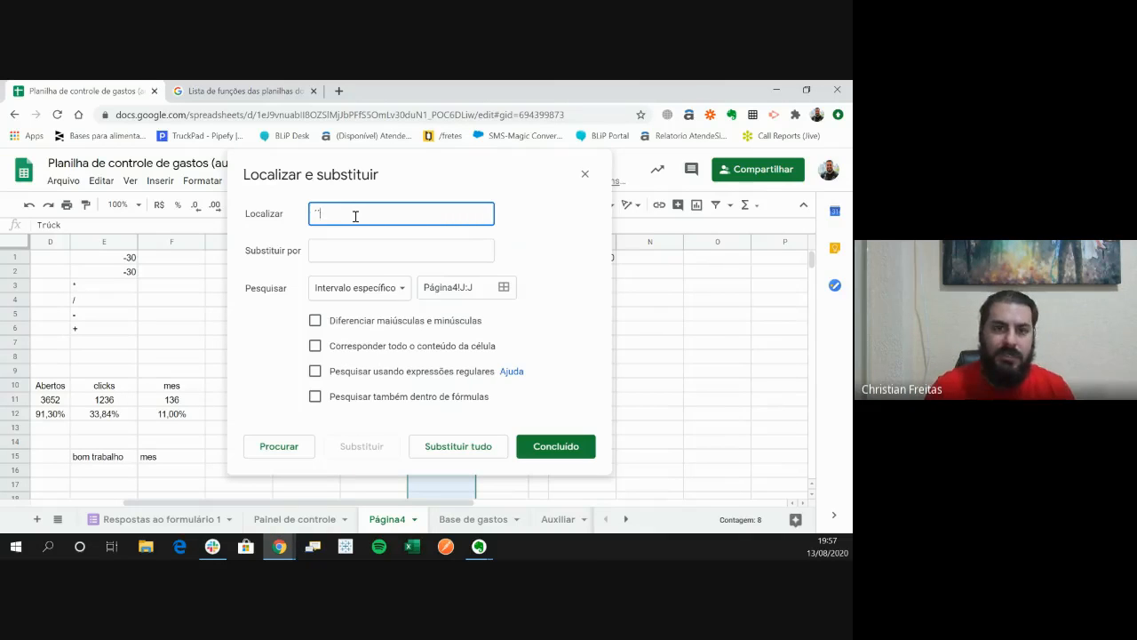
key(BackSpace)
text(ú)
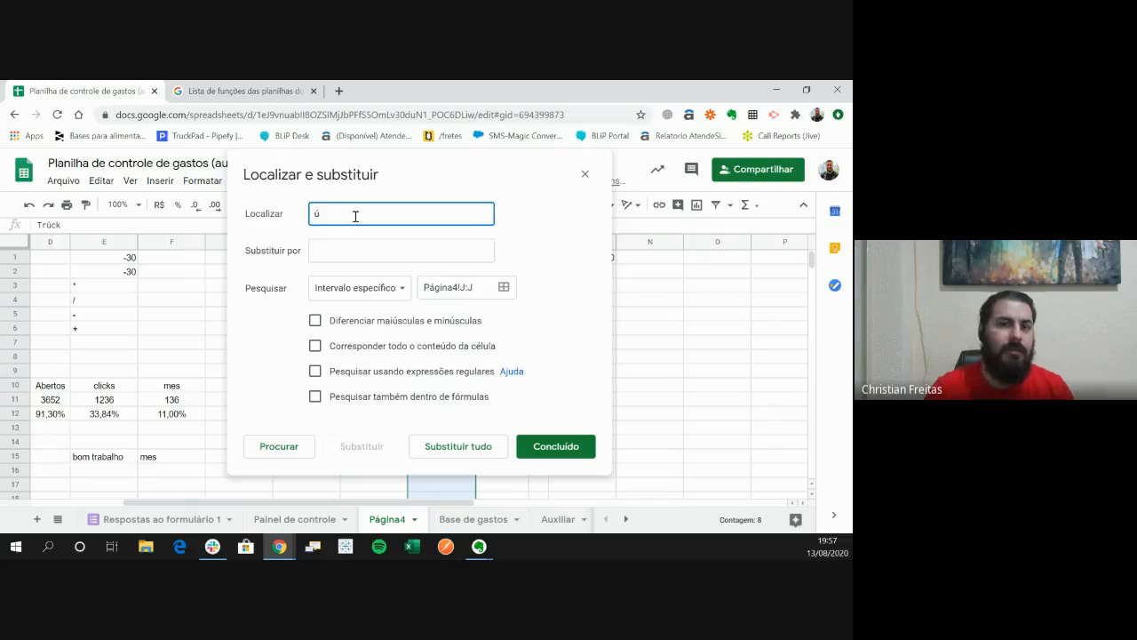
key(Tab)
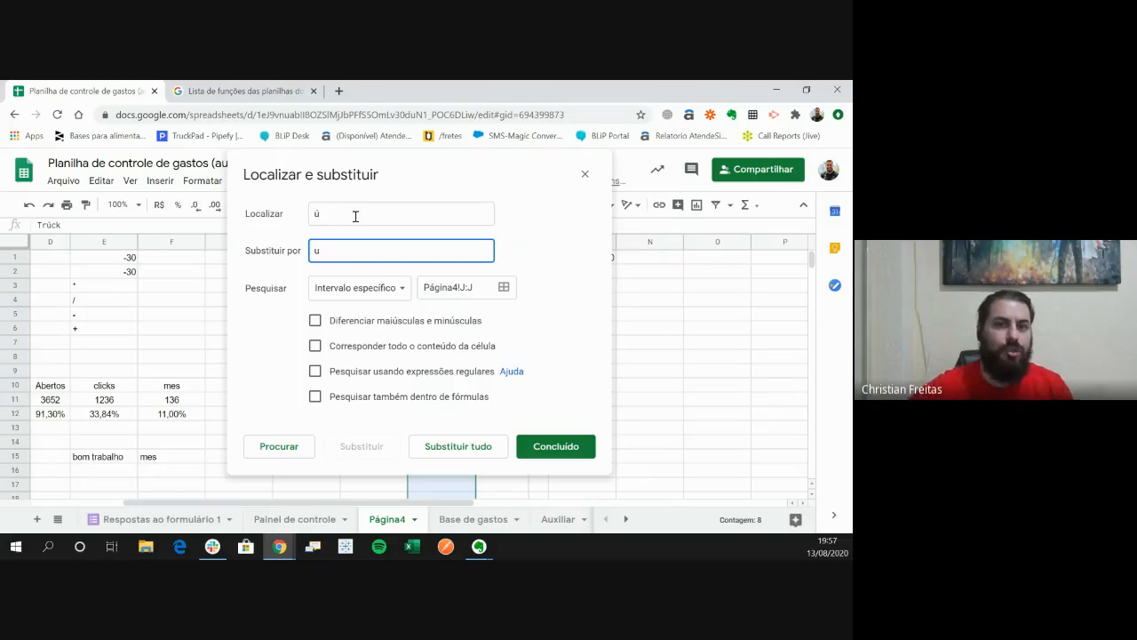
text(u)
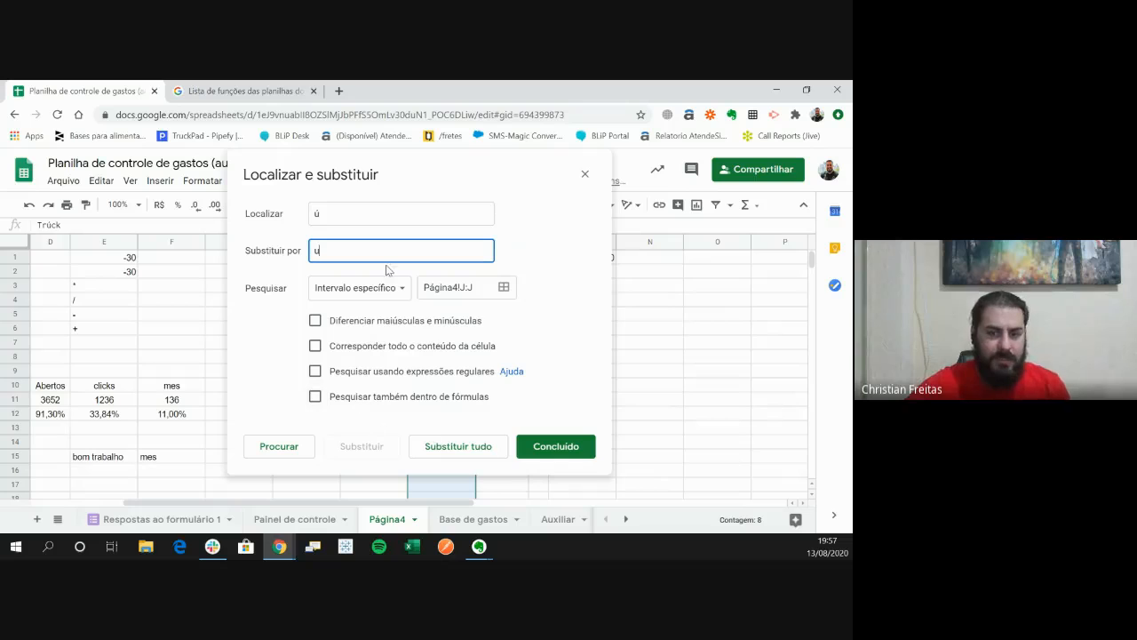
click(477, 451)
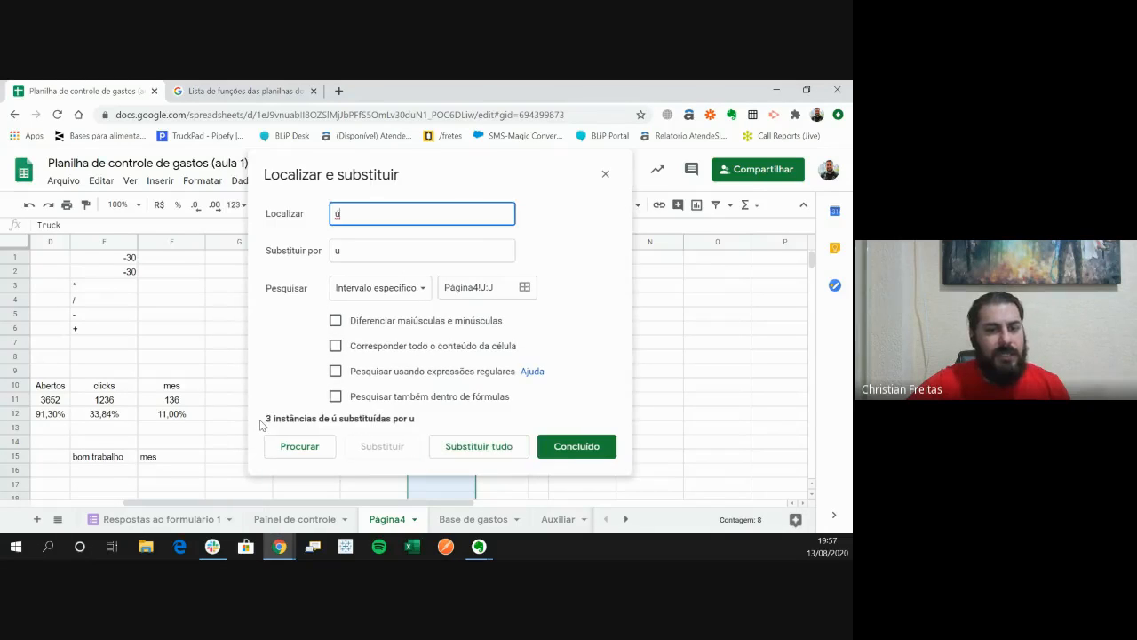
click(554, 448)
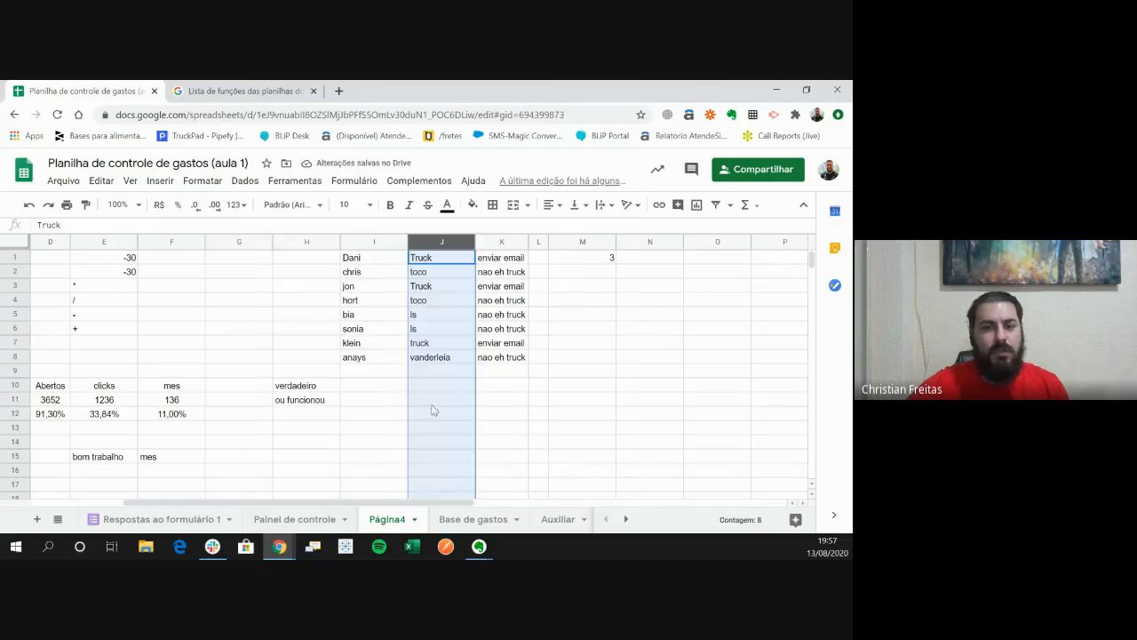
click(441, 414)
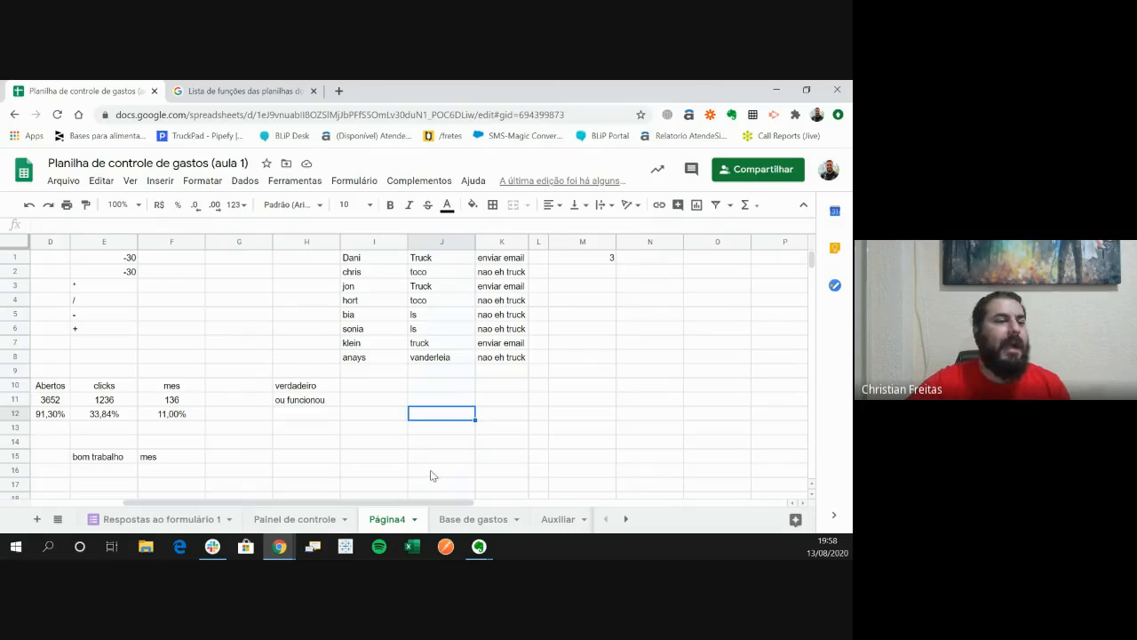
- Review the vehicle types in J1 to J8 and highlight the name and vehicle list in I1 to J9
drag(423, 260, 436, 357)
click(437, 357)
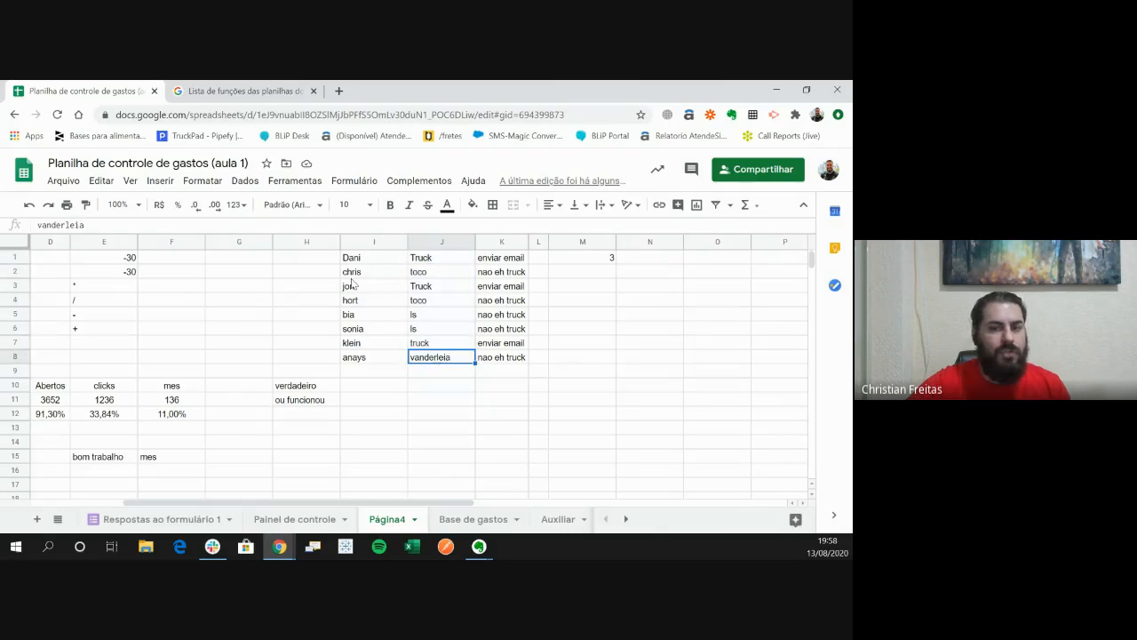
drag(354, 259, 423, 379)
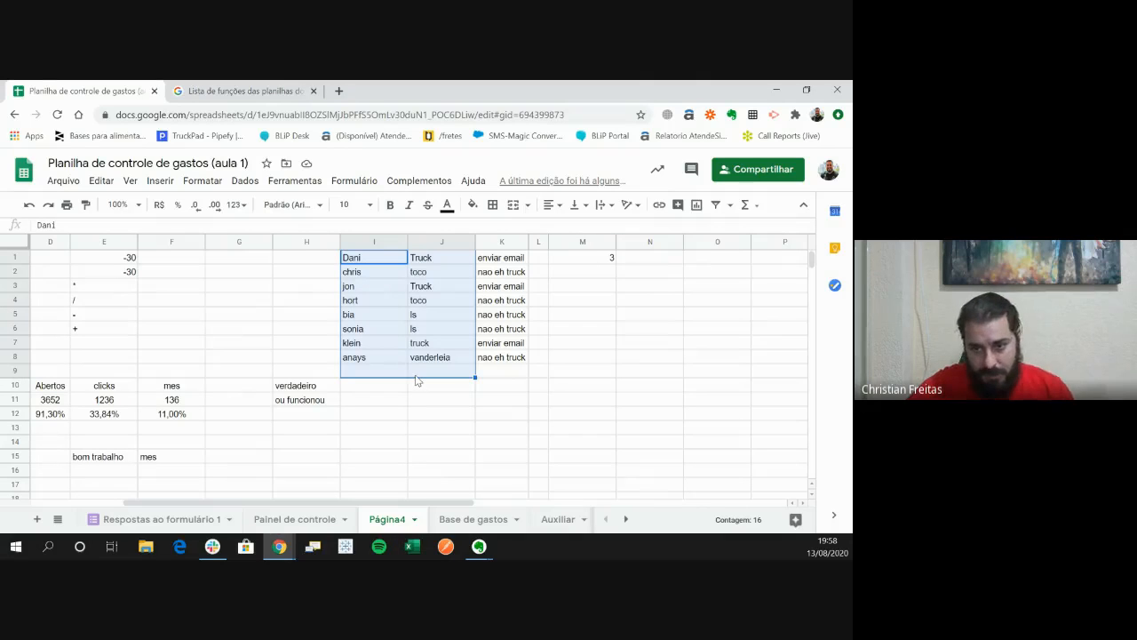
- Highlight the vehicle types in J1 to J8 and inspect the CONT.SE formula in M1
click(419, 386)
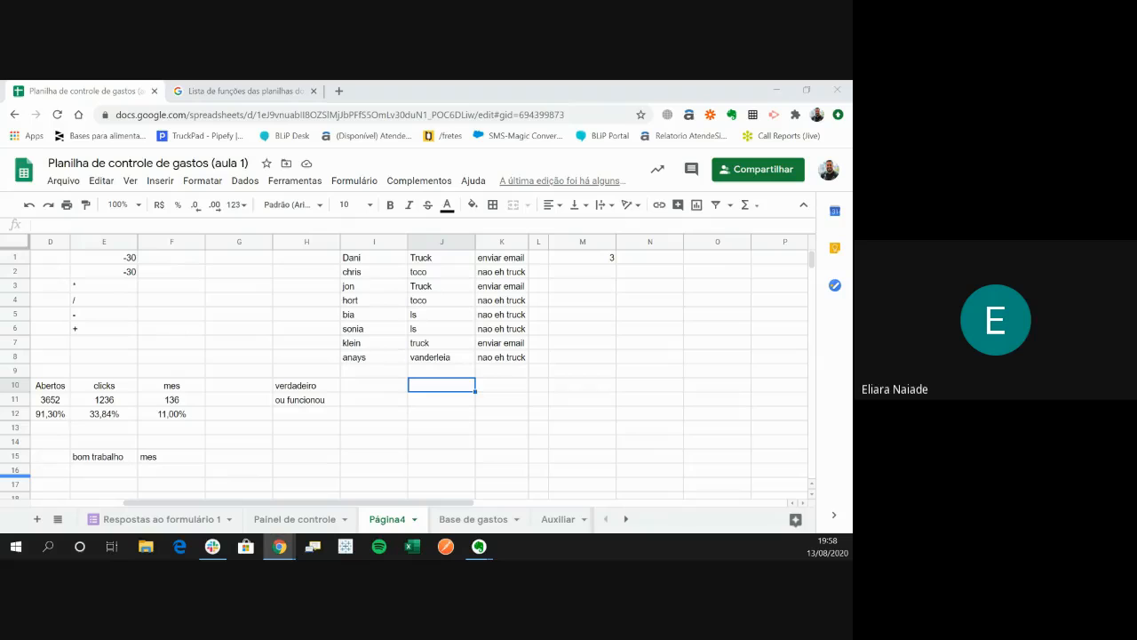
click(543, 375)
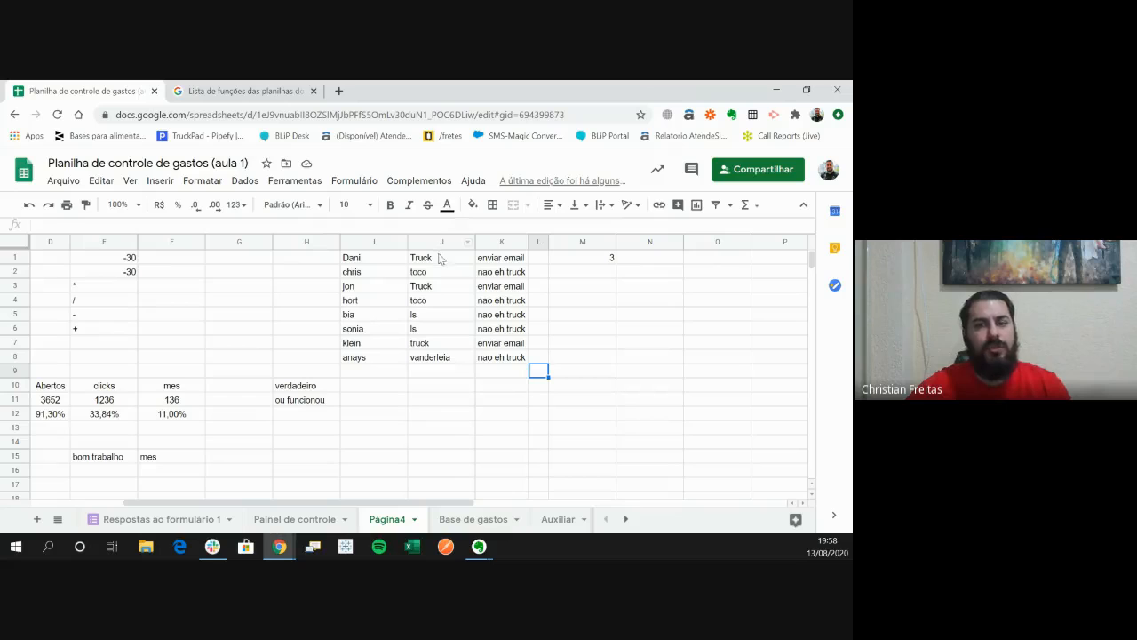
drag(441, 258, 444, 437)
click(444, 439)
drag(442, 257, 441, 370)
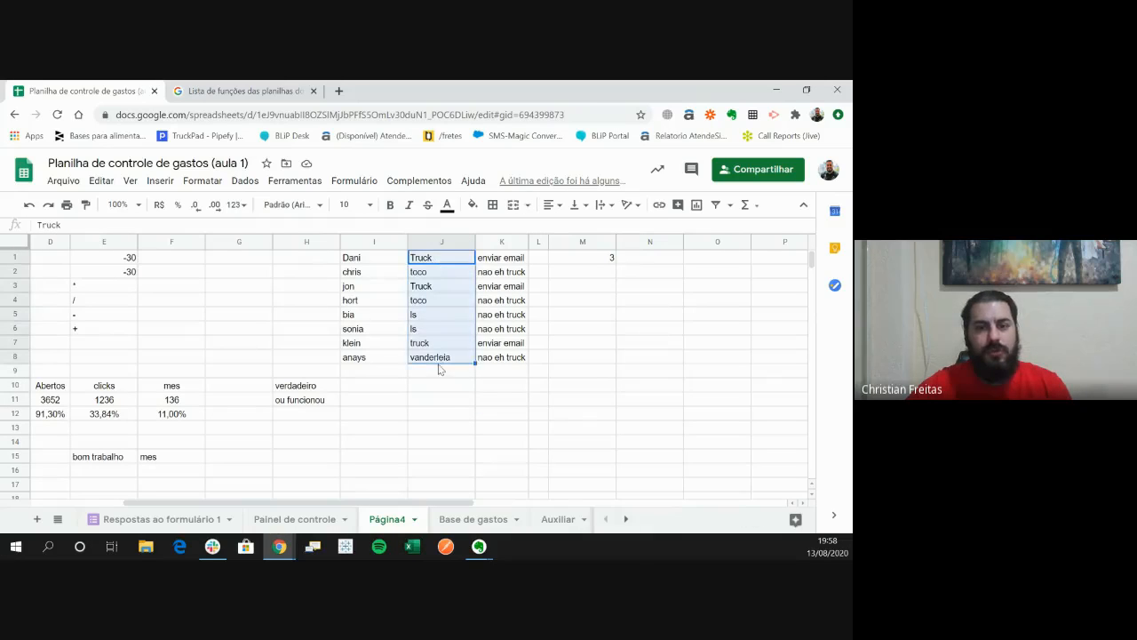
click(444, 392)
drag(464, 256, 449, 302)
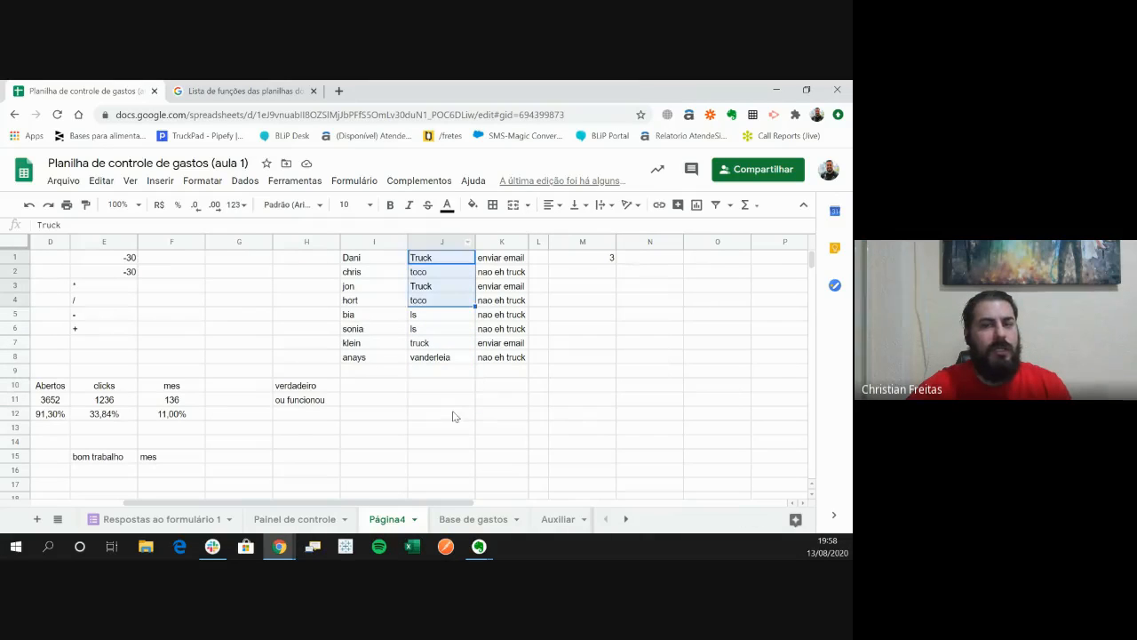
click(438, 442)
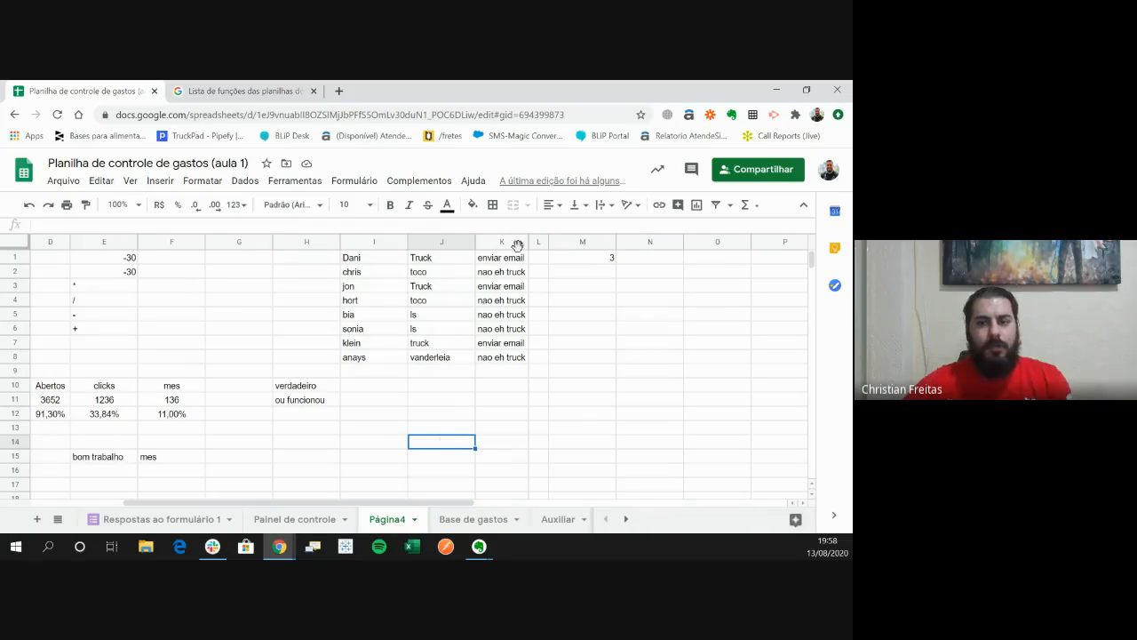
click(567, 261)
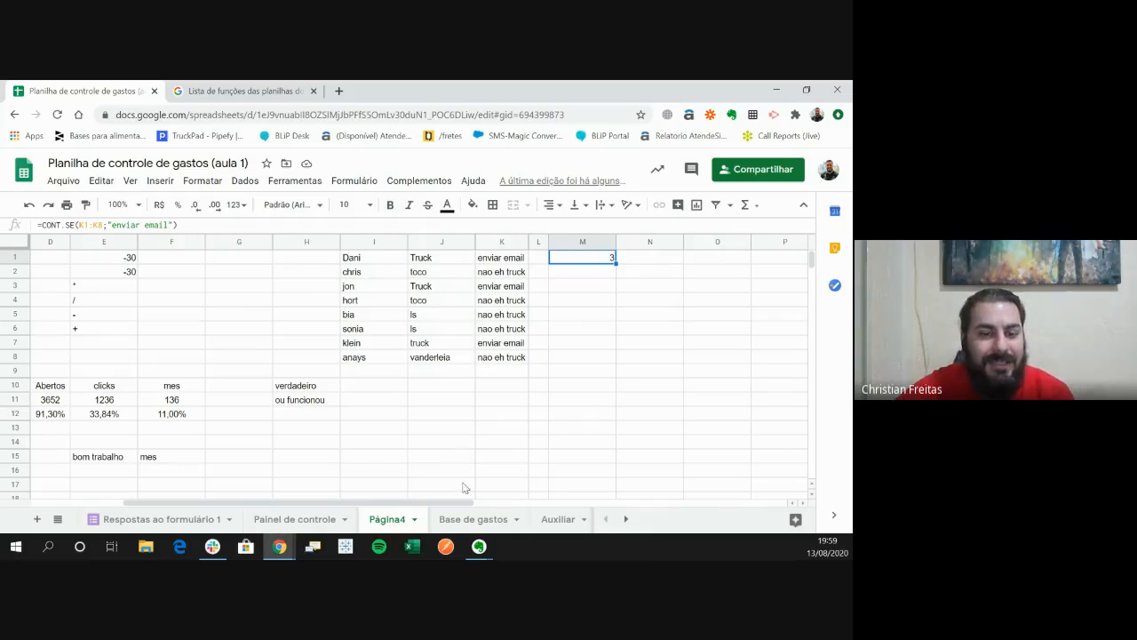
- Close the Google Sheets function list page and present the "Google Sheets - Aula 2" presentation in Google Slides from the SE slide
click(313, 90)
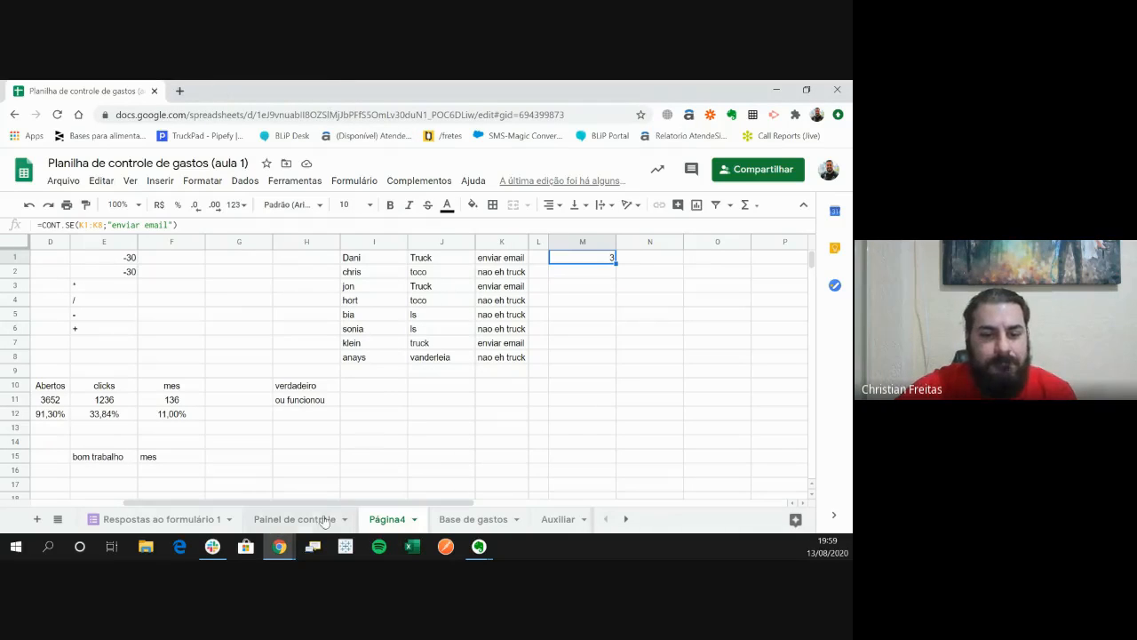
mouse_move(280, 546)
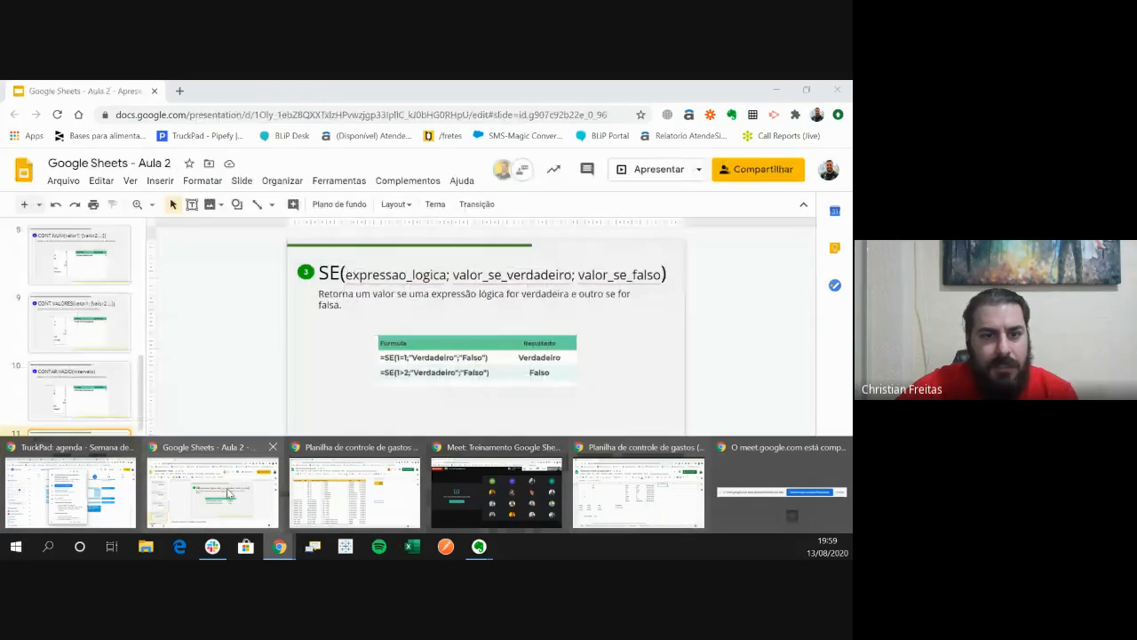
click(228, 493)
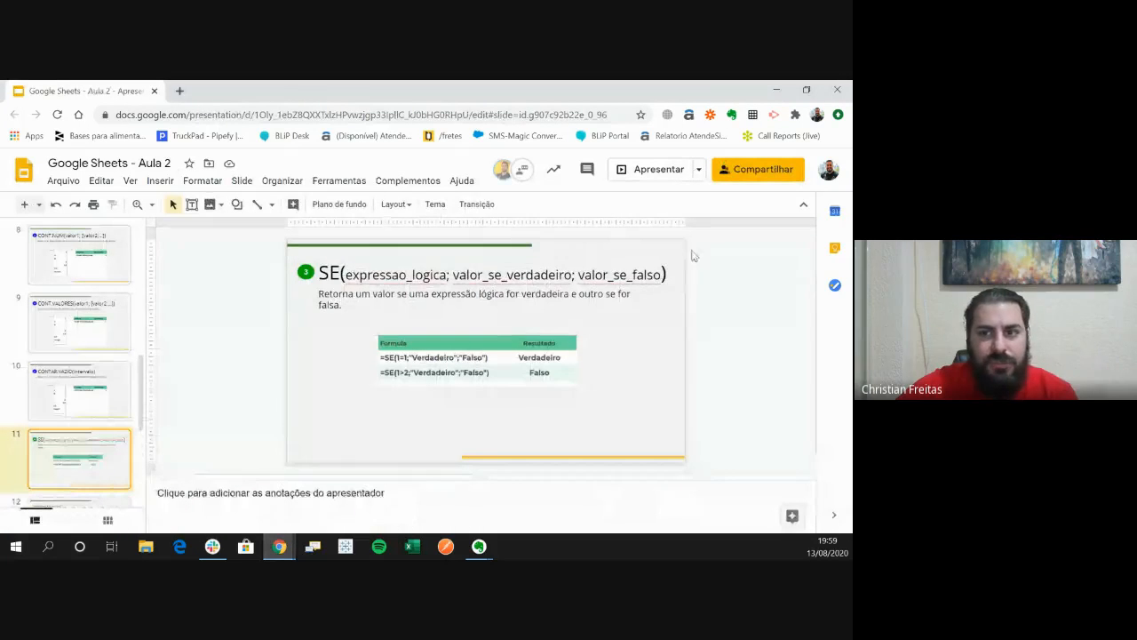
click(659, 174)
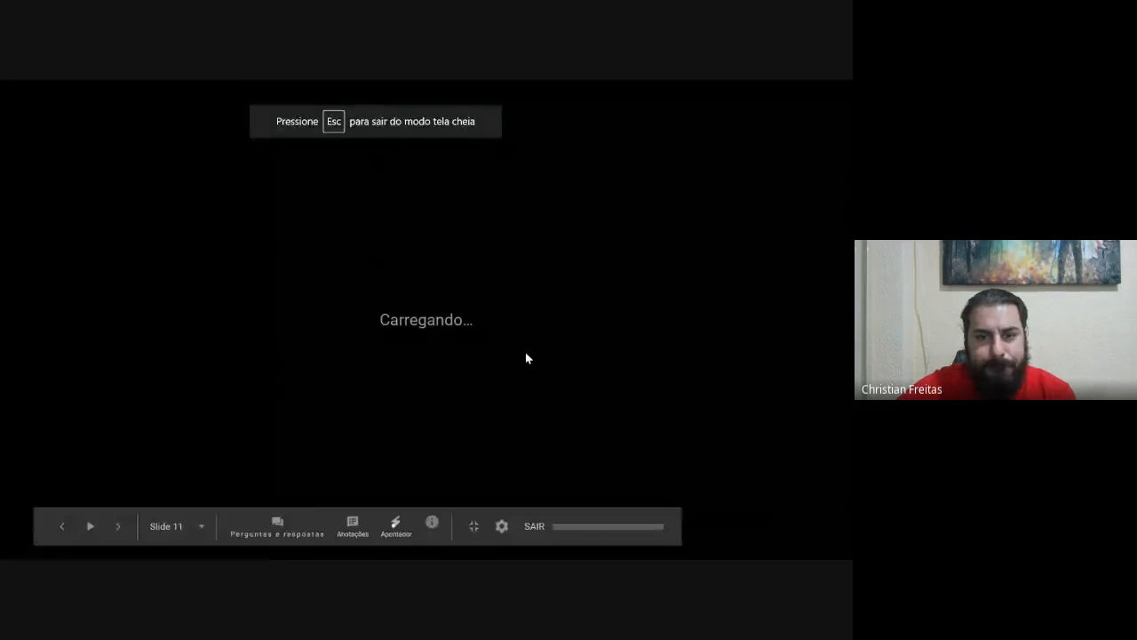
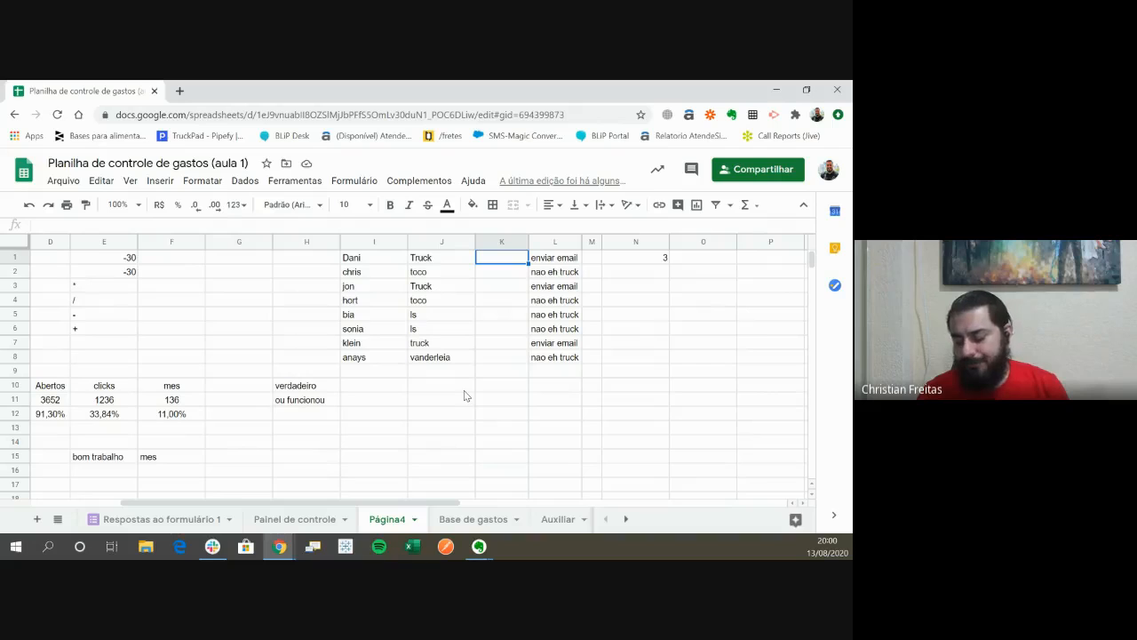
- Enter 20 in K1 and format K1 to K8 as Brazilian real currency
text(20)
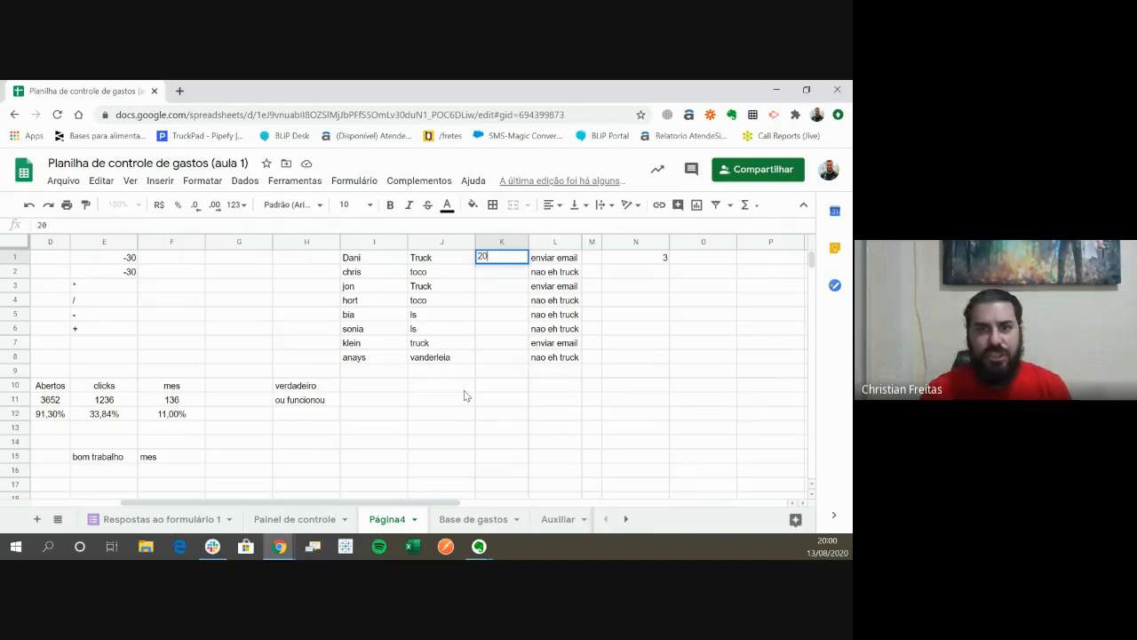
key(ctrl+Return)
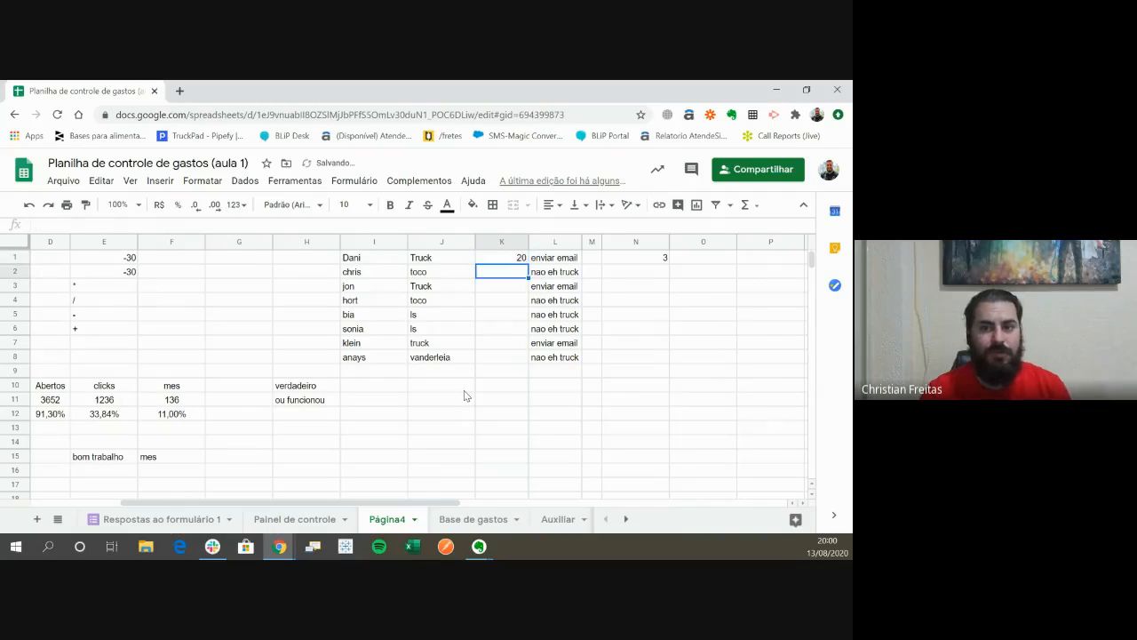
key(Right)
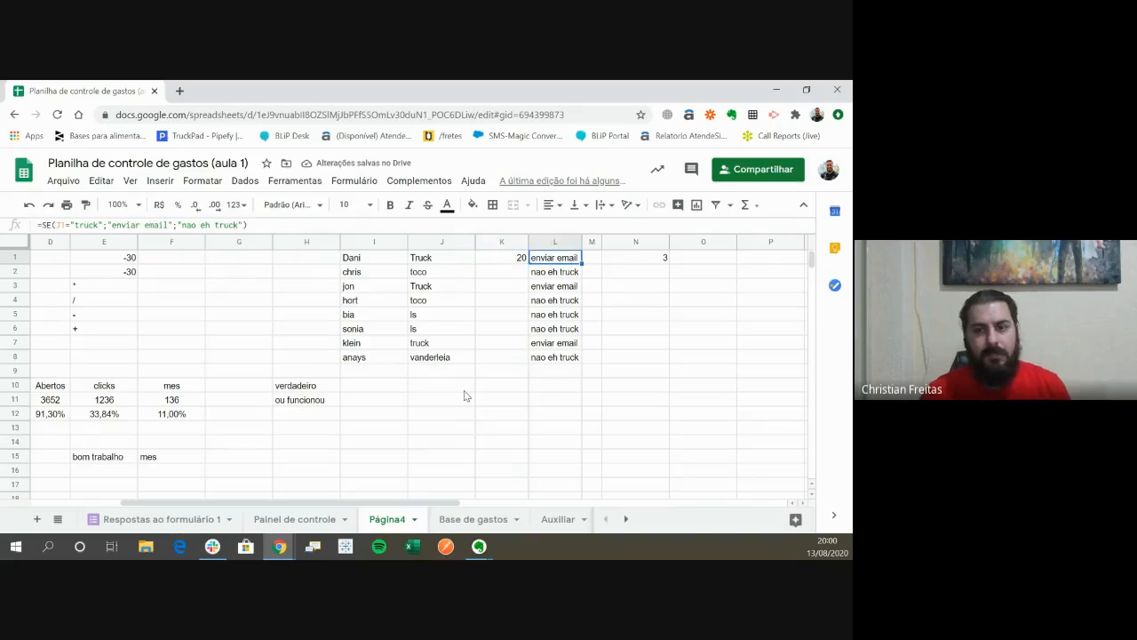
key(ctrl+Down)
key(Left)
key(ctrl+shift+Up)
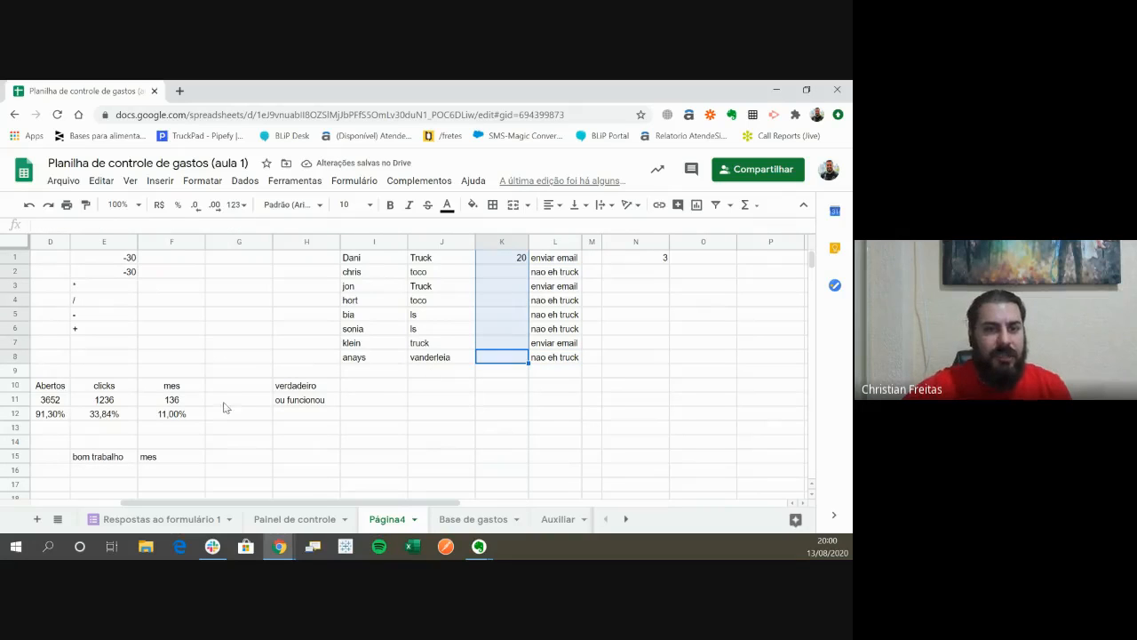
click(159, 204)
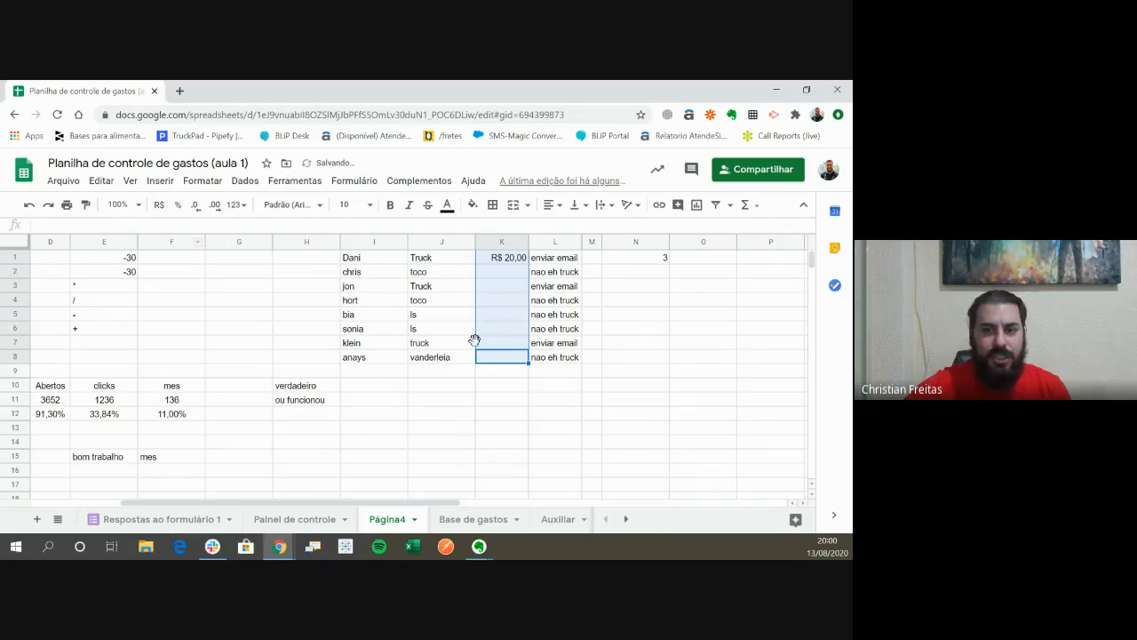
- Enter 20 as the amount for the Truck row in K3
click(496, 289)
text(100)
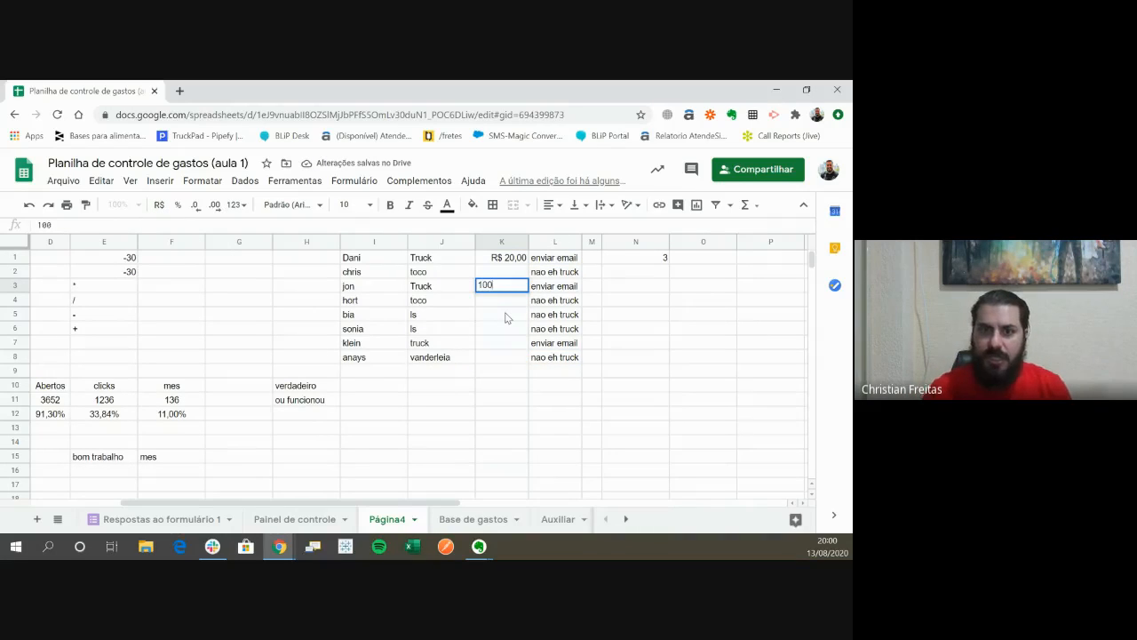
key(Escape)
text(200)
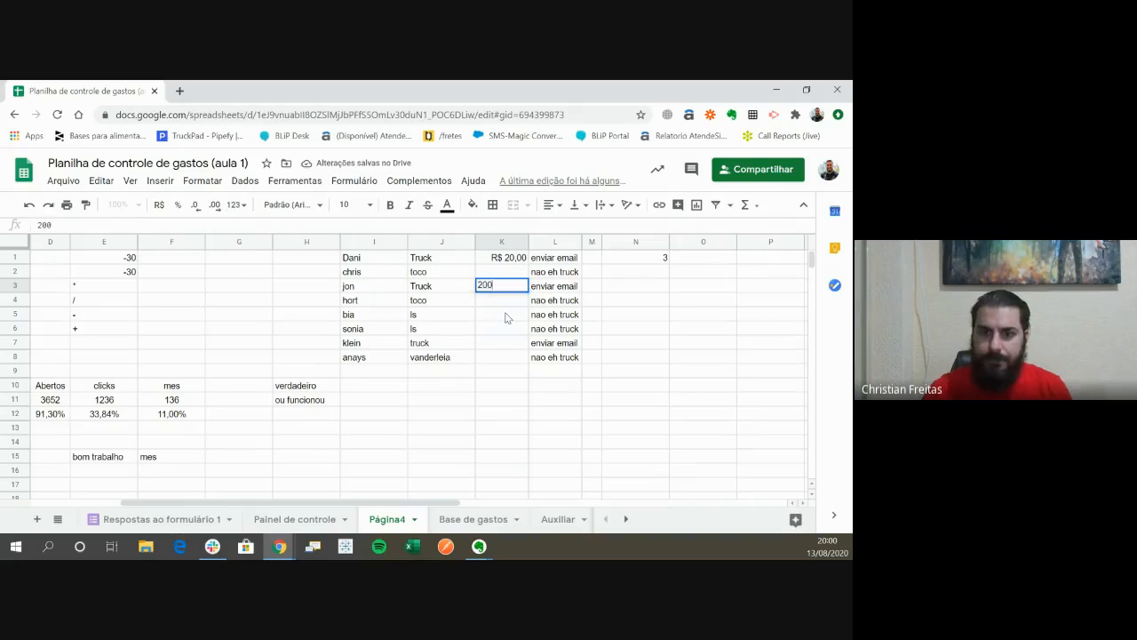
key(Return)
key(Up)
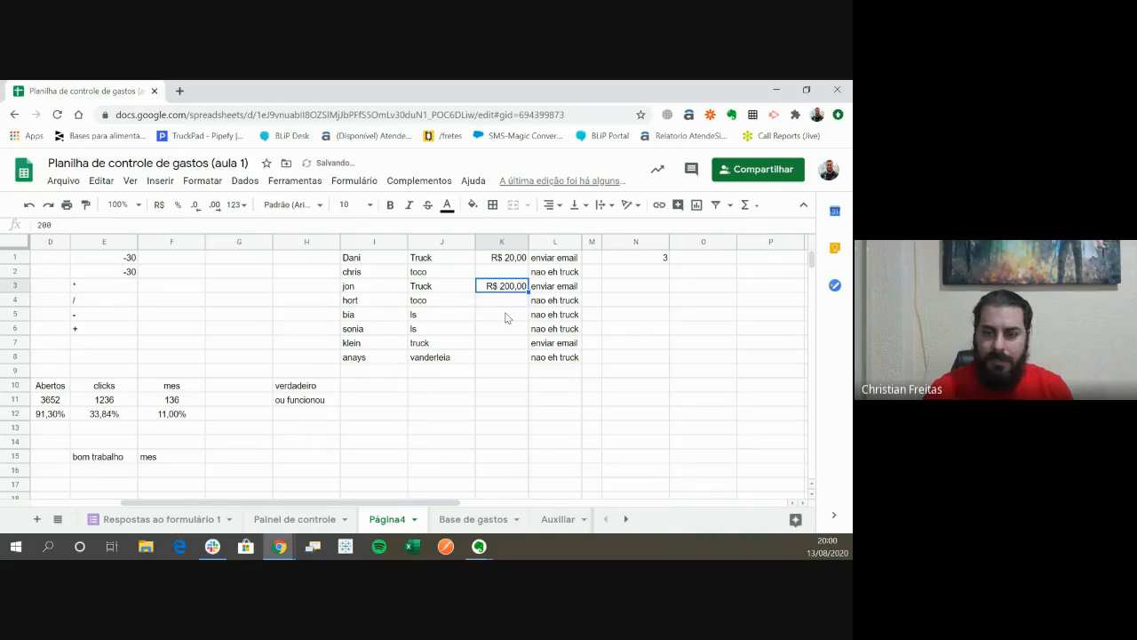
text(20)
key(Return)
- Enter 20 for the truck row in K7 and 100 for the vanderleia row in K8
key(Down)
key(Down)
key(Down)
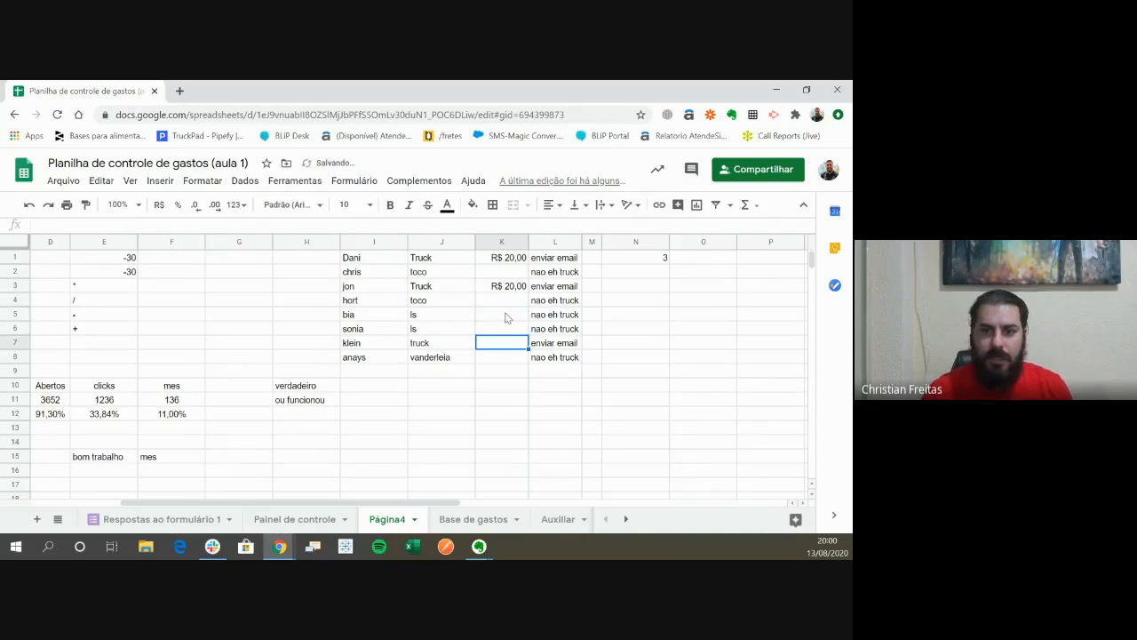
text(20)
key(Return)
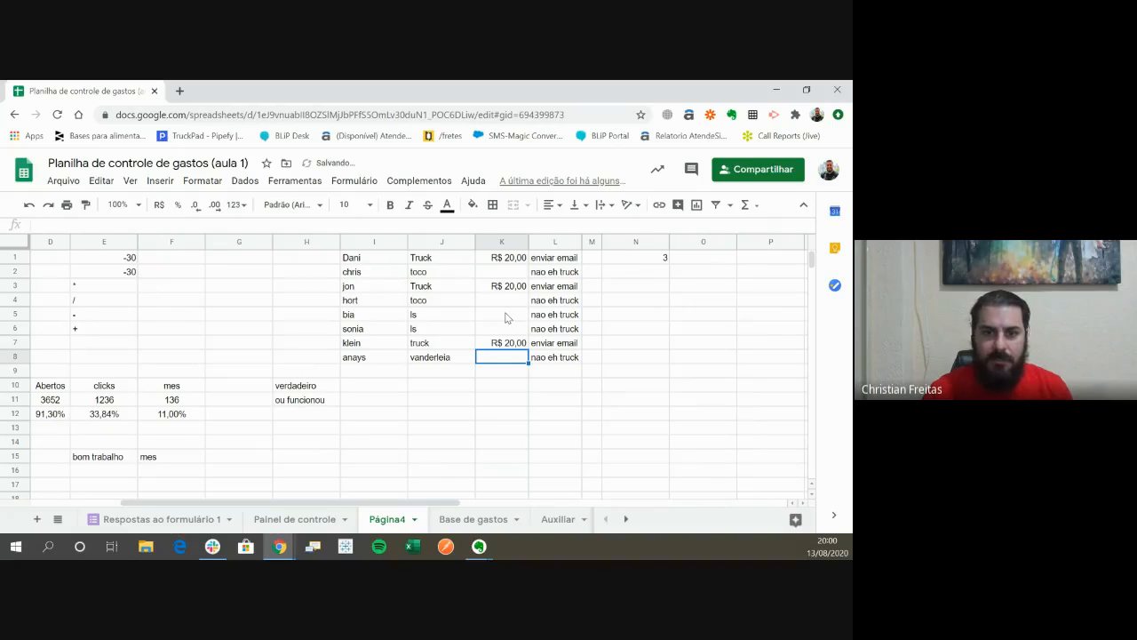
text(100)
key(Return)
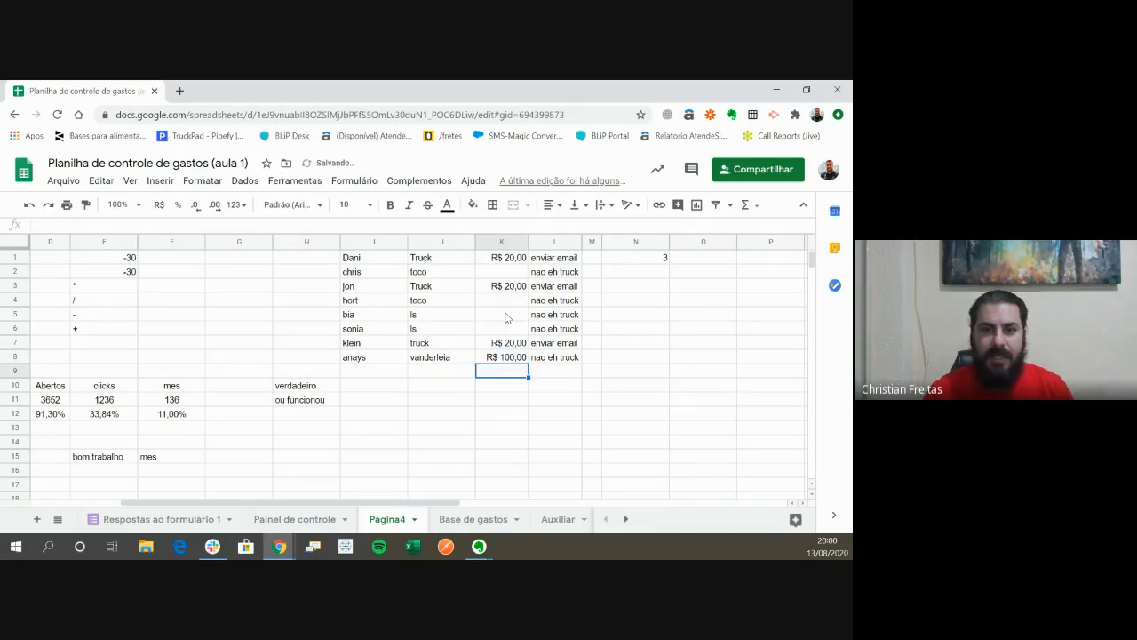
- Enter 50 in K5 and K6 for the two ls rows
key(Up)
key(Up)
key(Up)
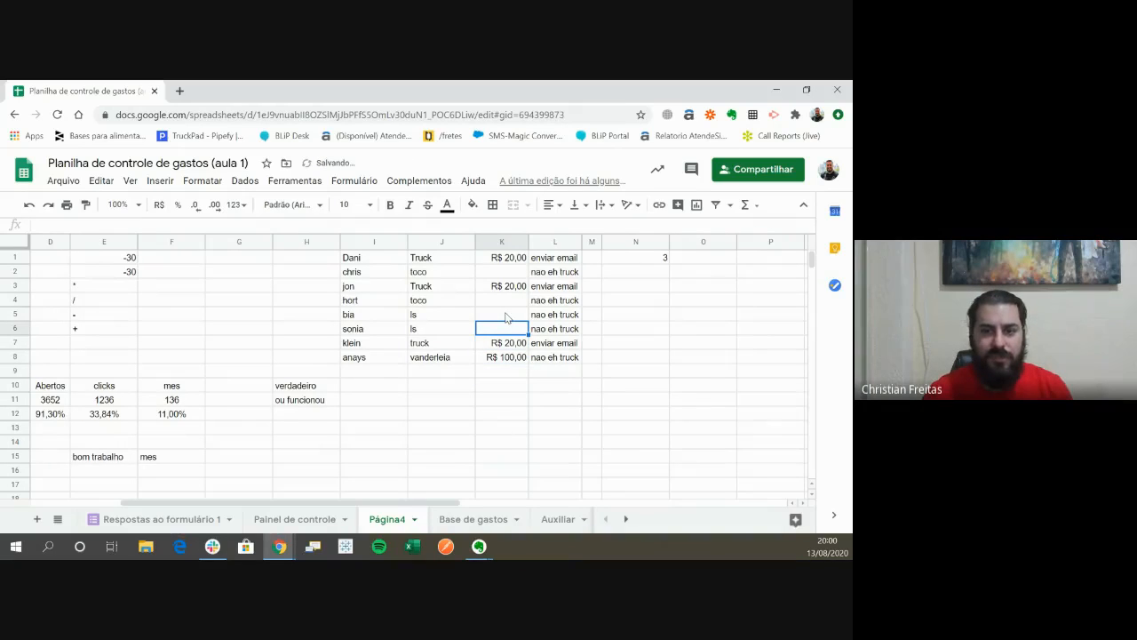
key(Up)
text(50)
key(Return)
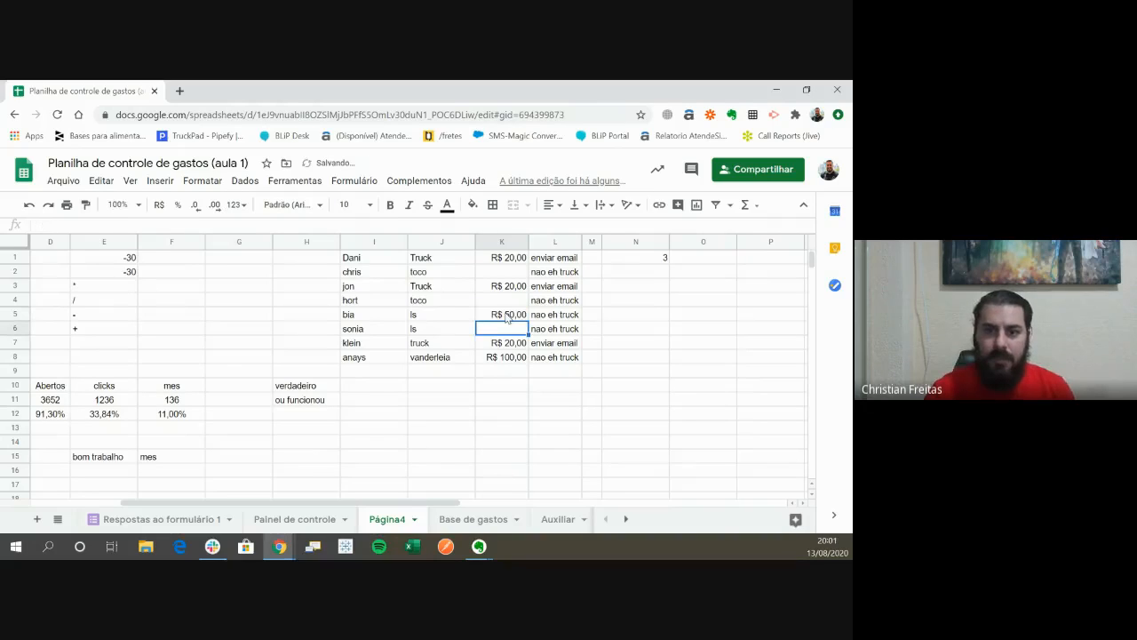
text(50)
key(Return)
- Enter 10 in K4 and K2 for the two toco rows
key(Up)
key(Up)
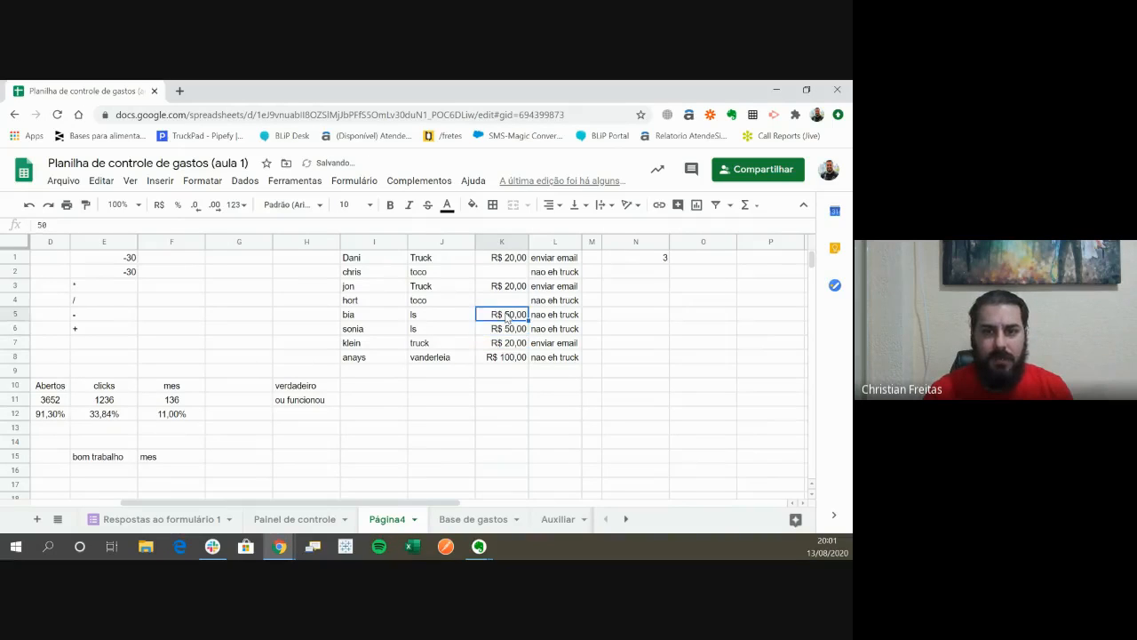
key(Up)
text(10)
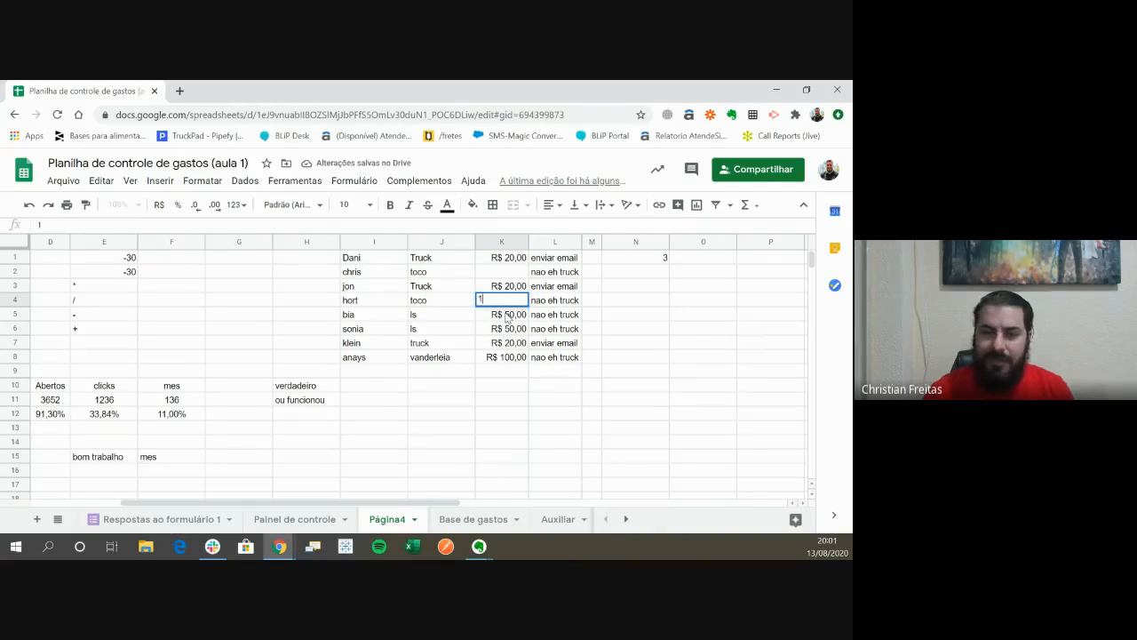
key(Return)
key(Up)
key(Up)
key(Up)
text(10)
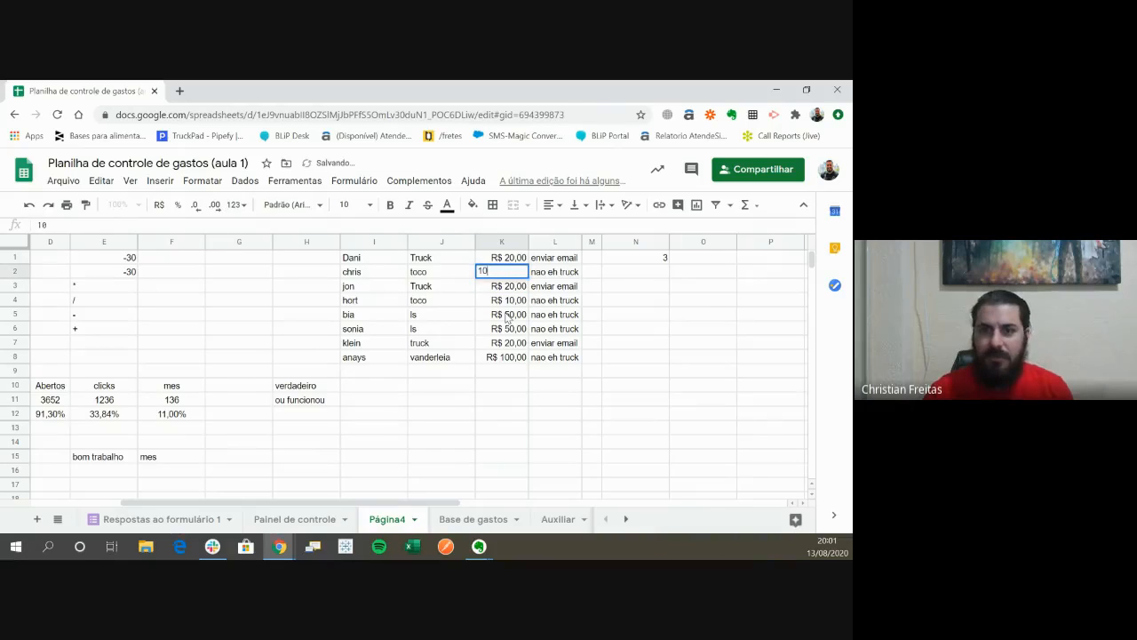
key(Return)
key(Up)
key(Up)
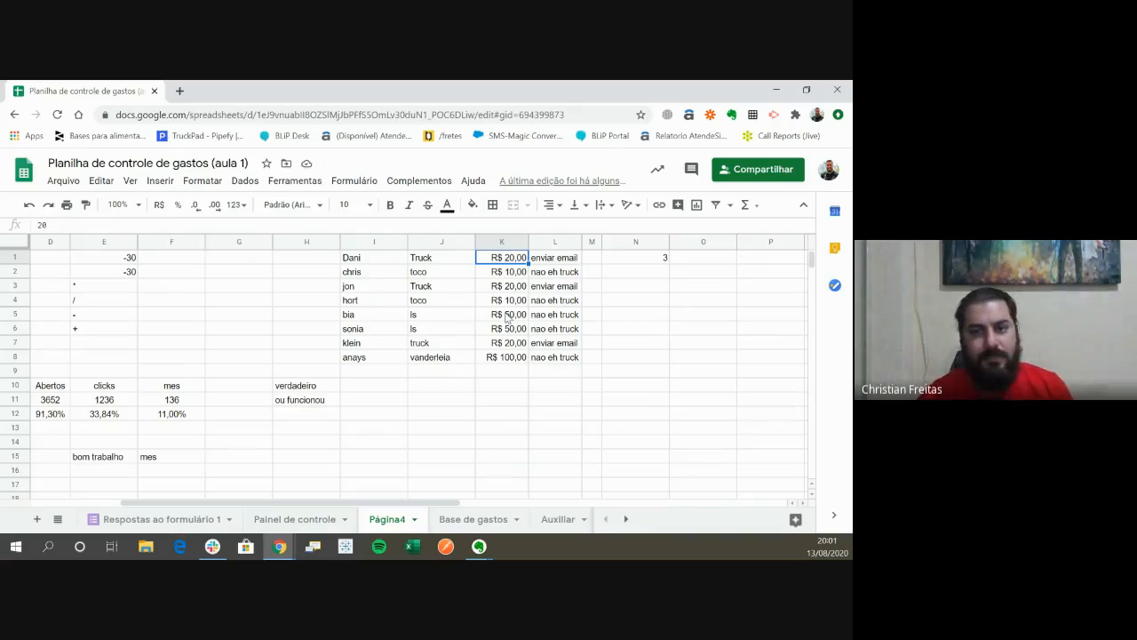
- Narrow column N, which holds the CONT.SE count, to fit its short content
key(Right)
key(Right)
key(Right)
key(Right)
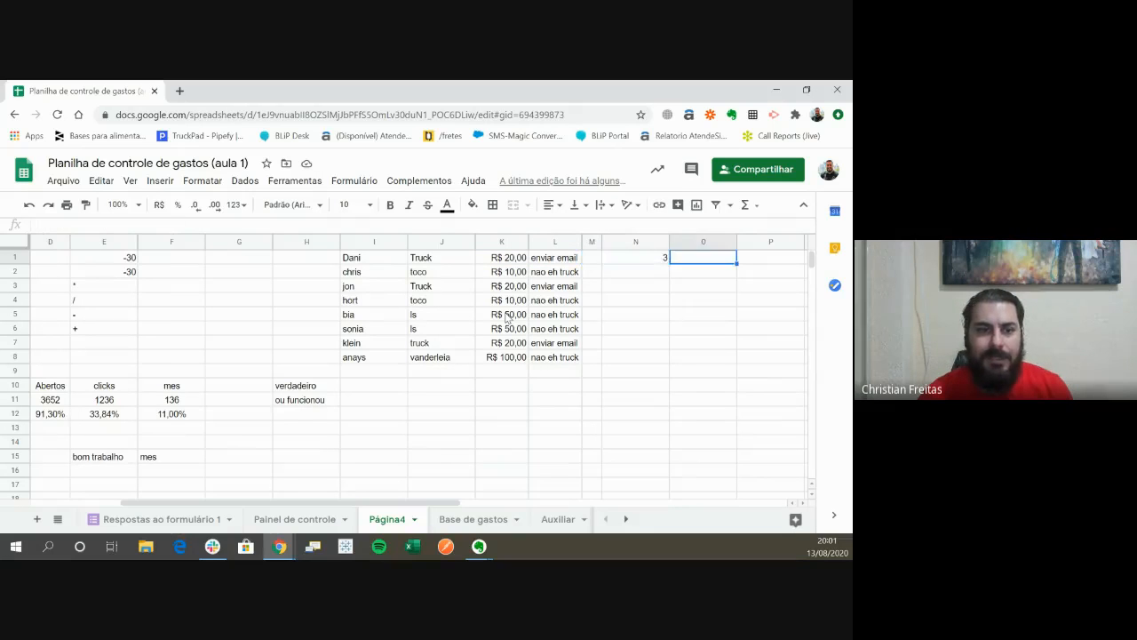
key(Left)
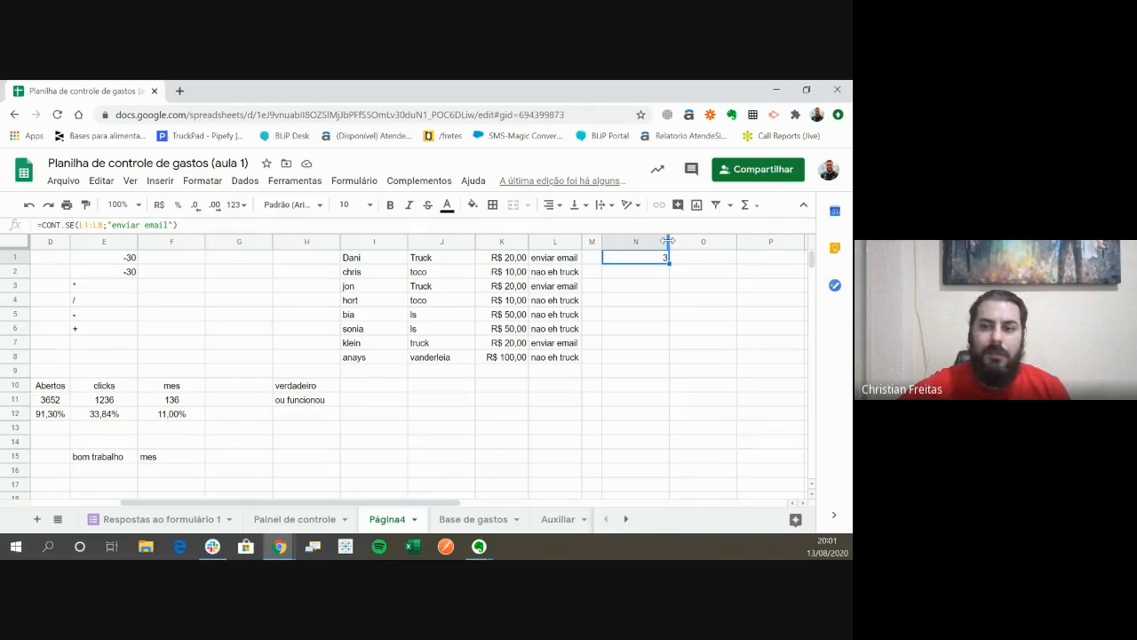
drag(668, 242, 631, 243)
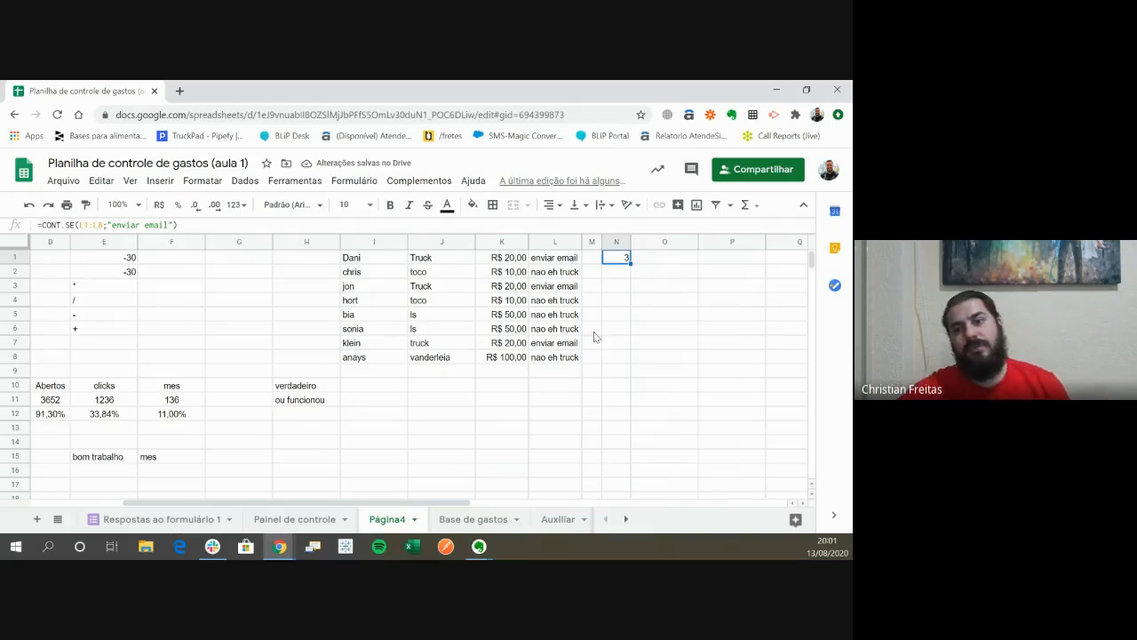
click(654, 300)
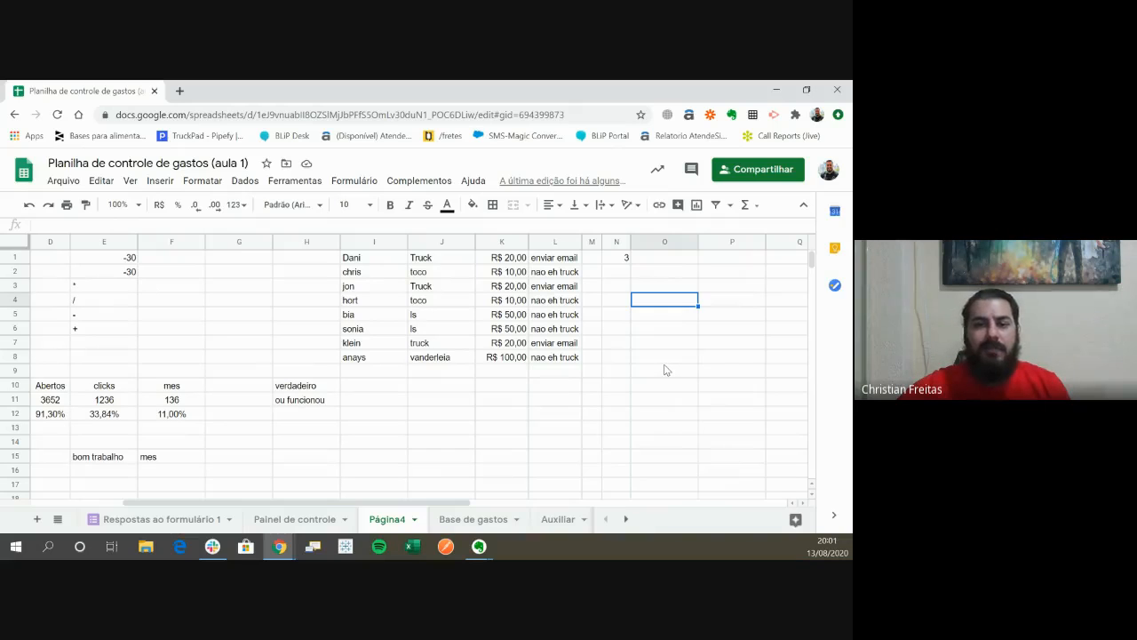
click(675, 389)
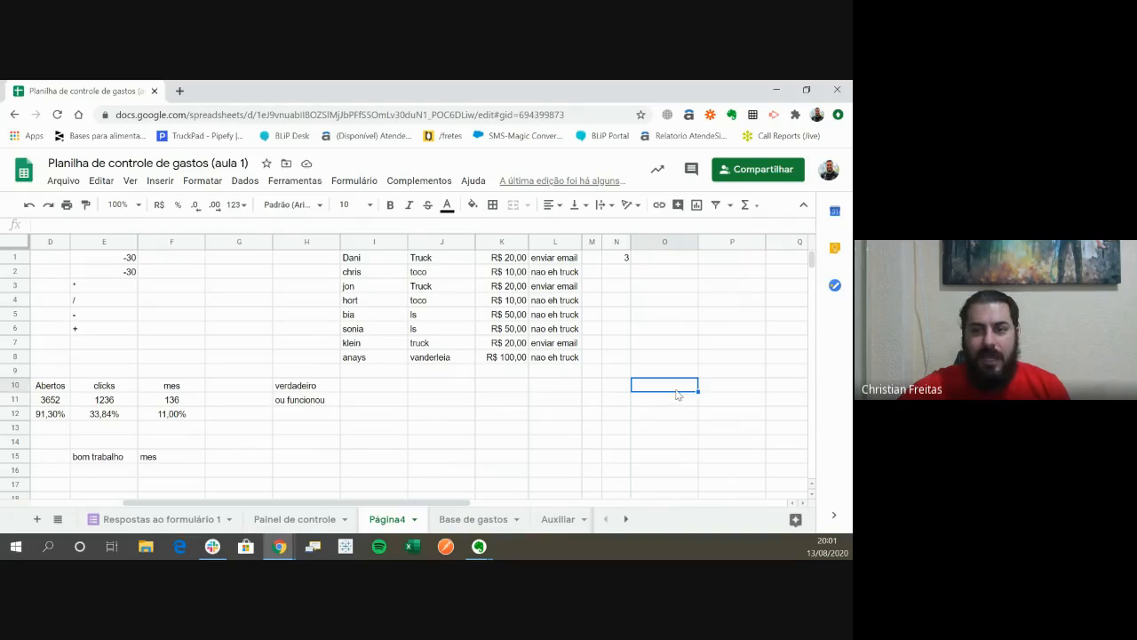
click(686, 276)
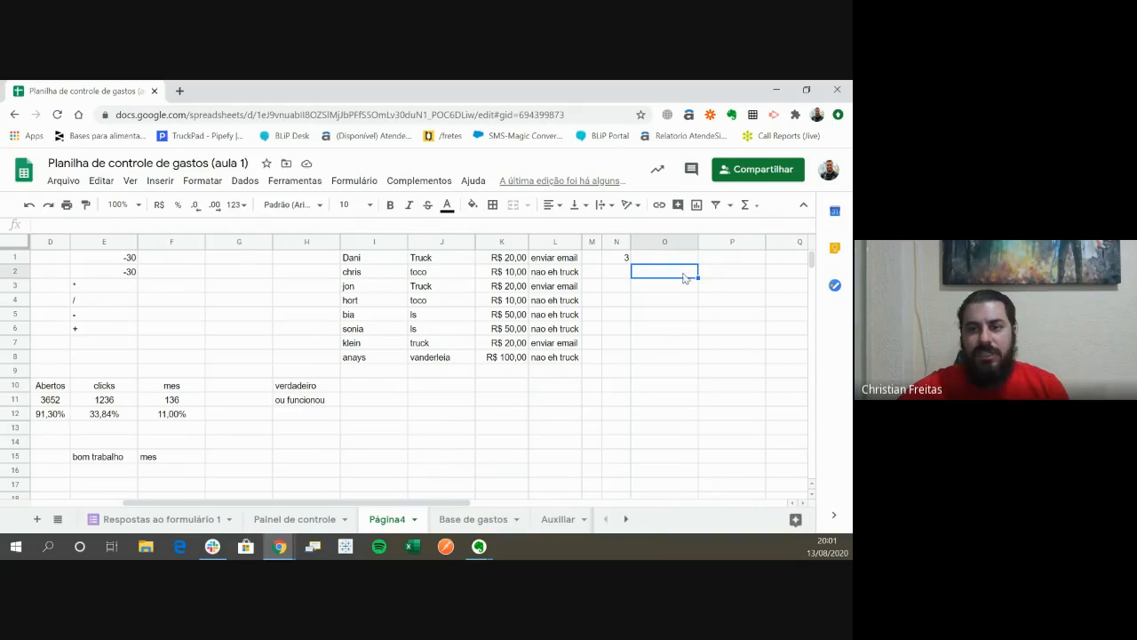
- Enter =somase in N2 to compare the SOMASE and SOMASES function suggestions, and discard the entry
click(623, 276)
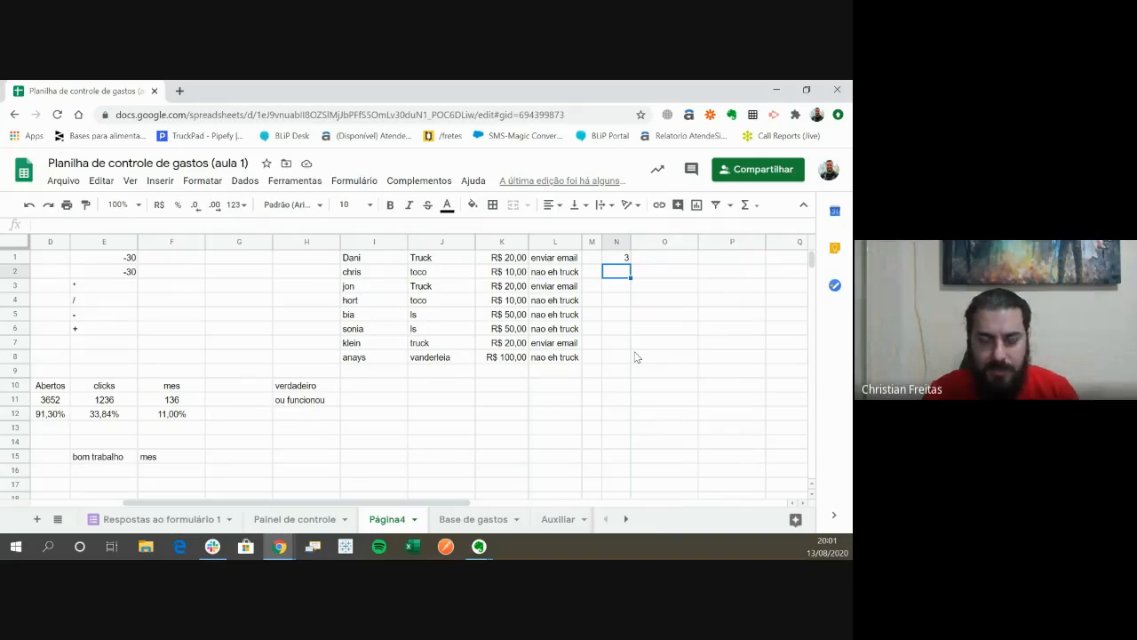
text(=)
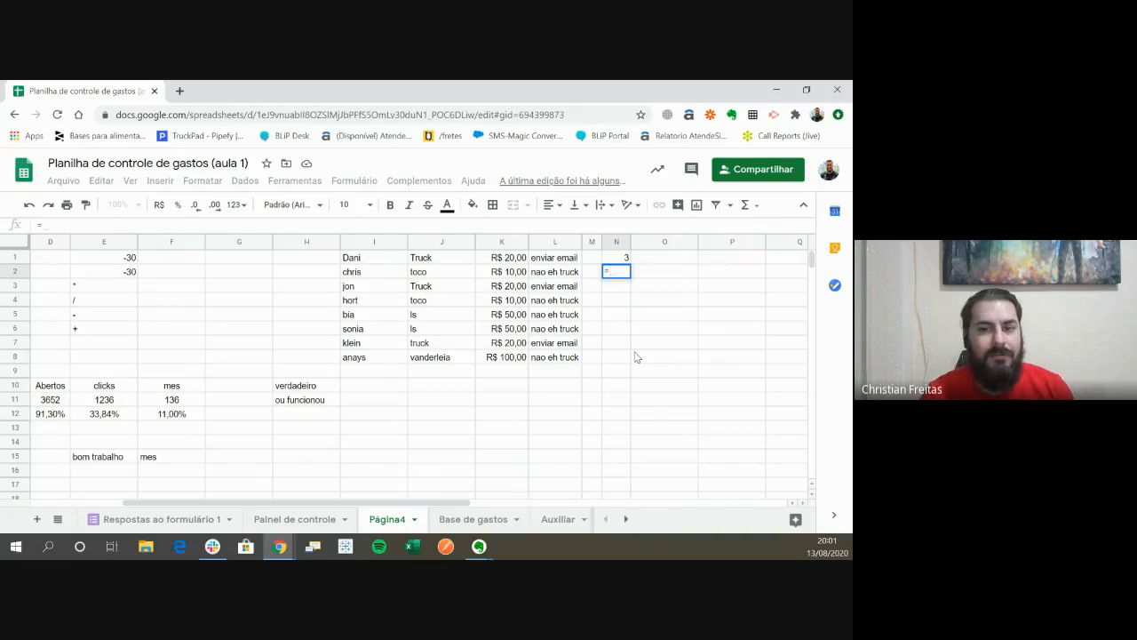
text(so)
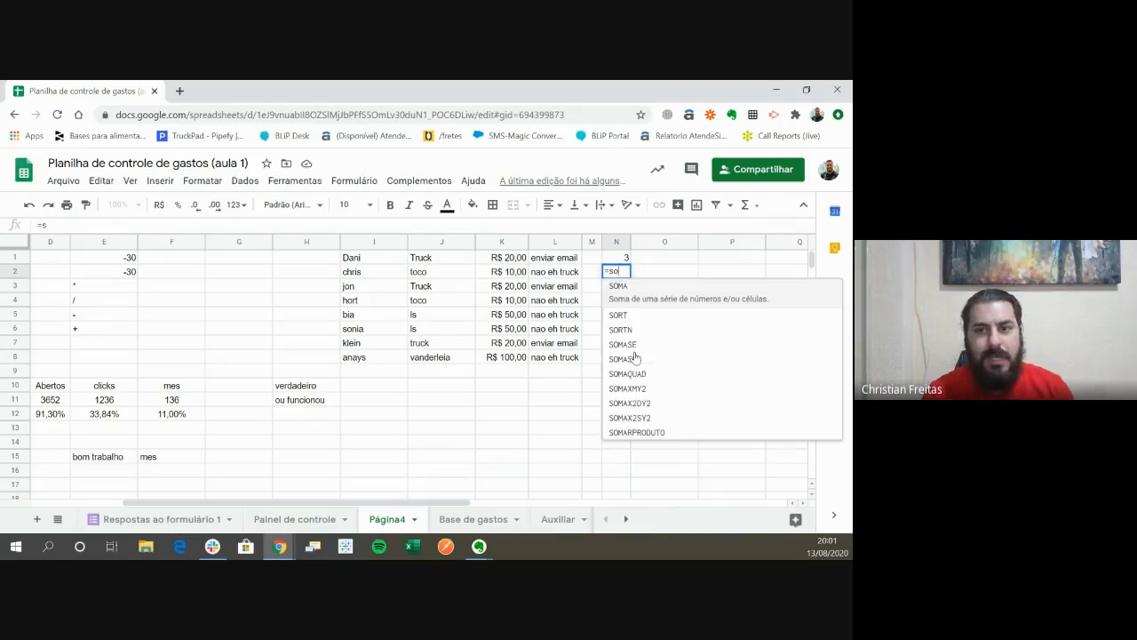
text(mase)
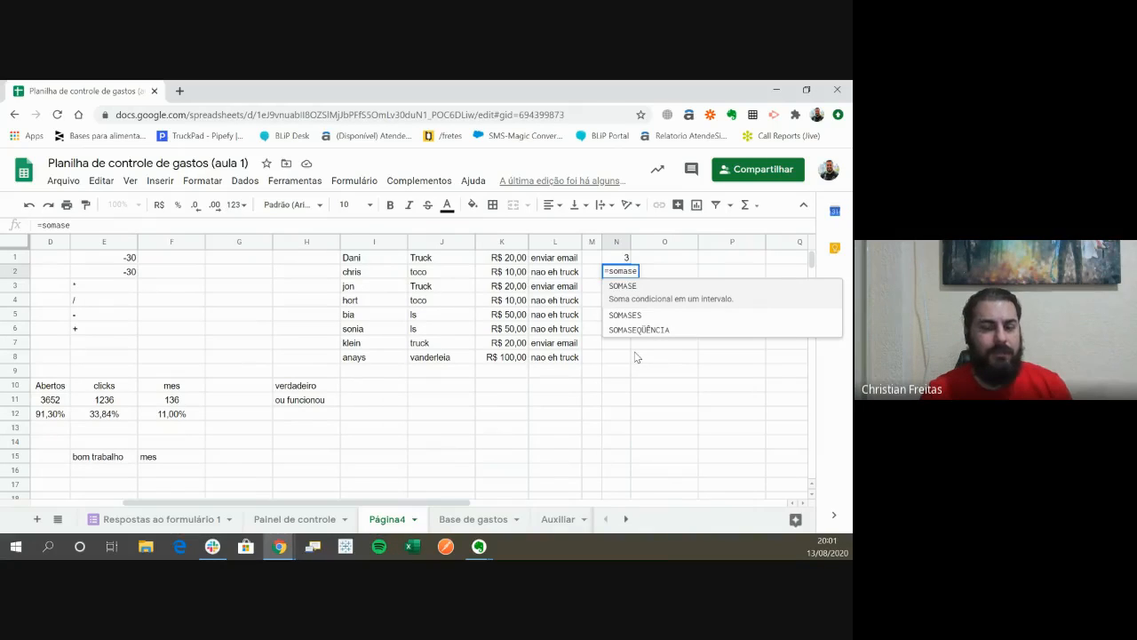
key(Down)
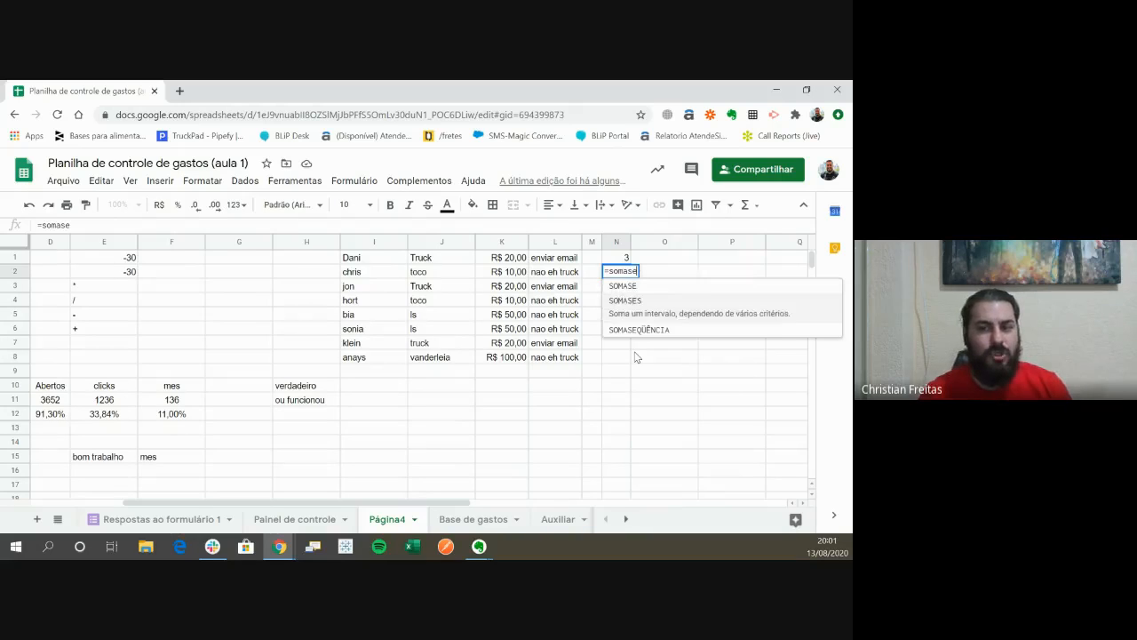
key(Up)
key(Down)
key(Up)
key(Down)
key(Up)
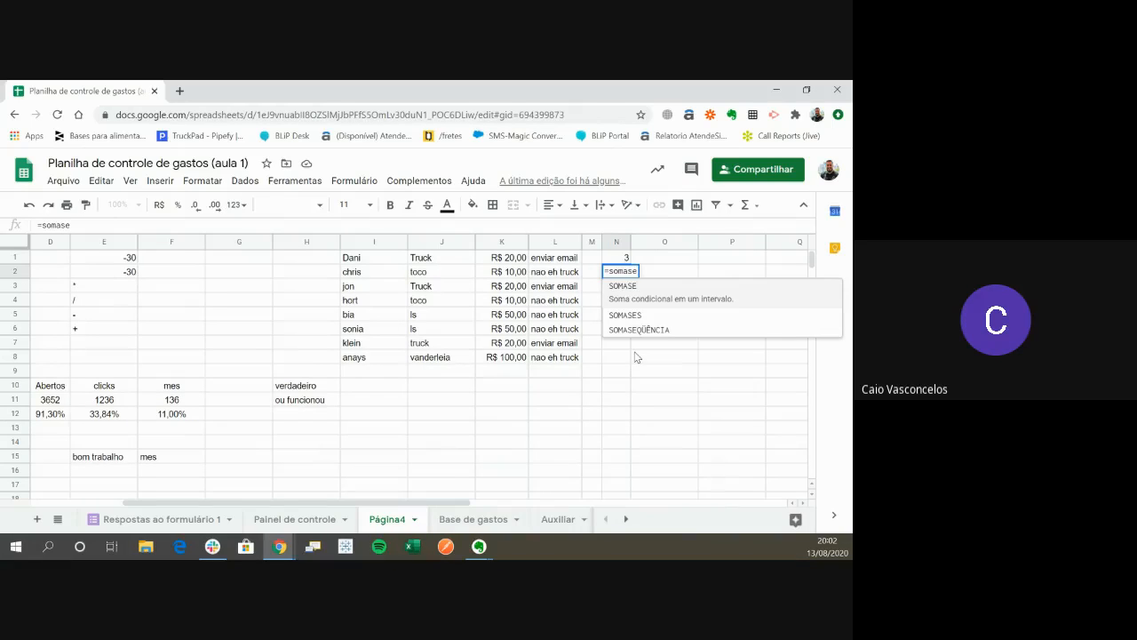
key(Down)
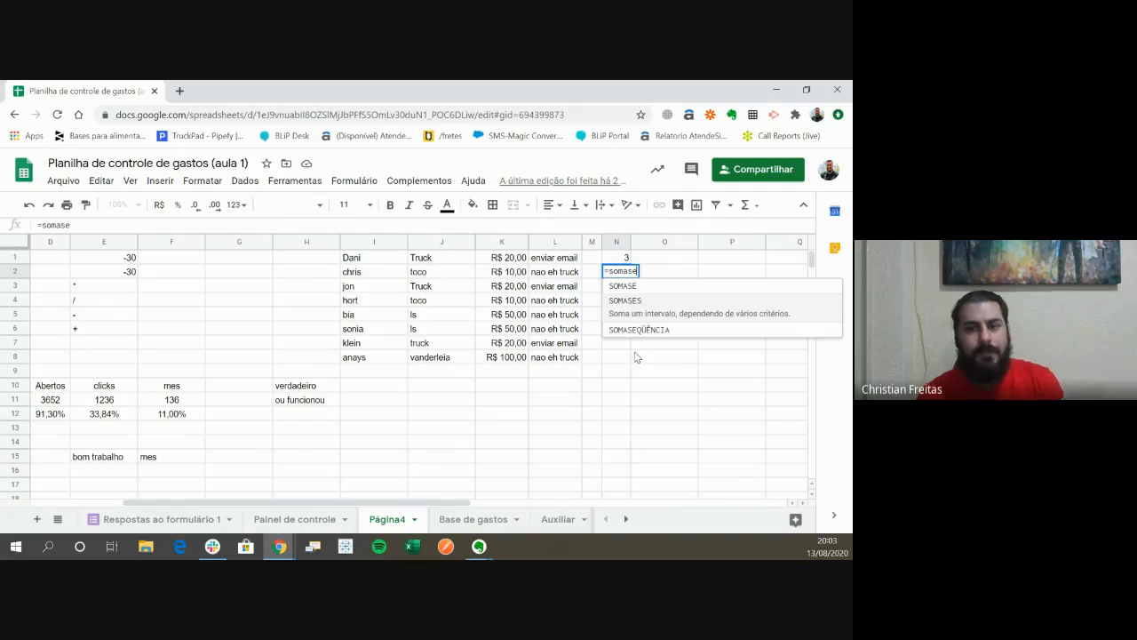
key(Escape)
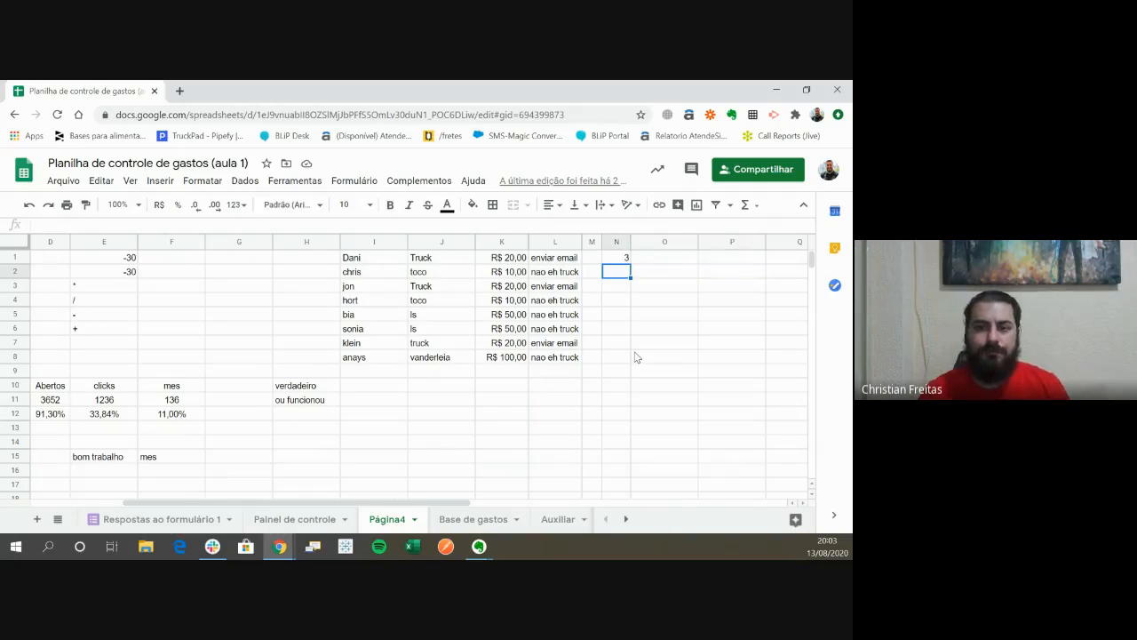
- Label cell O1 "custo de truck"
key(Up)
key(Right)
text(cus)
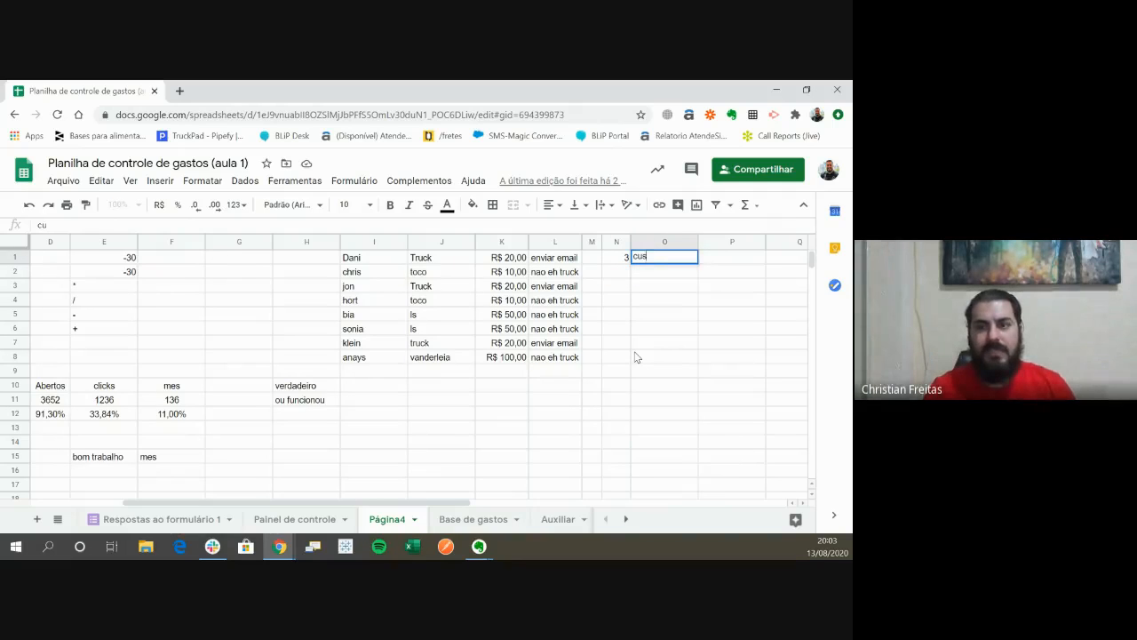
text(to de truck)
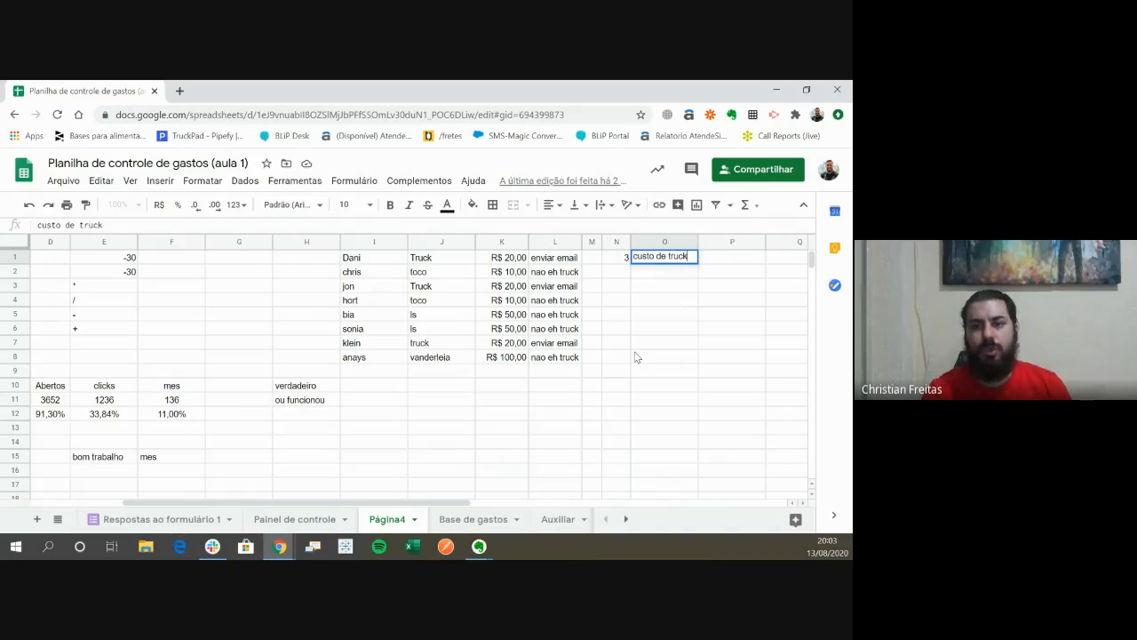
key(Return)
text(=)
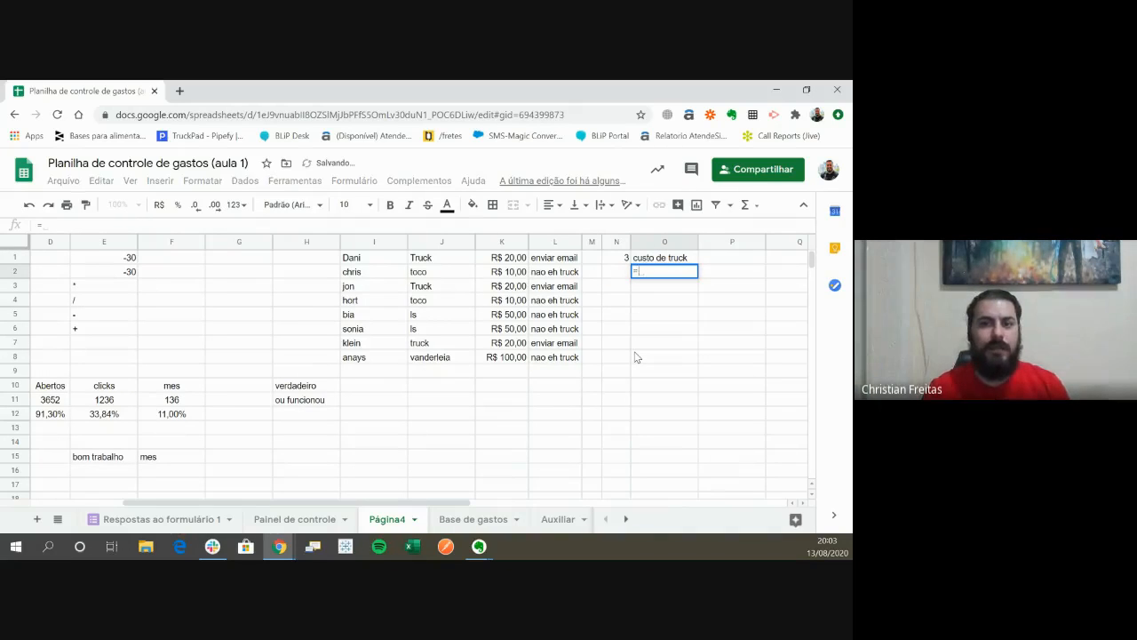
text(so)
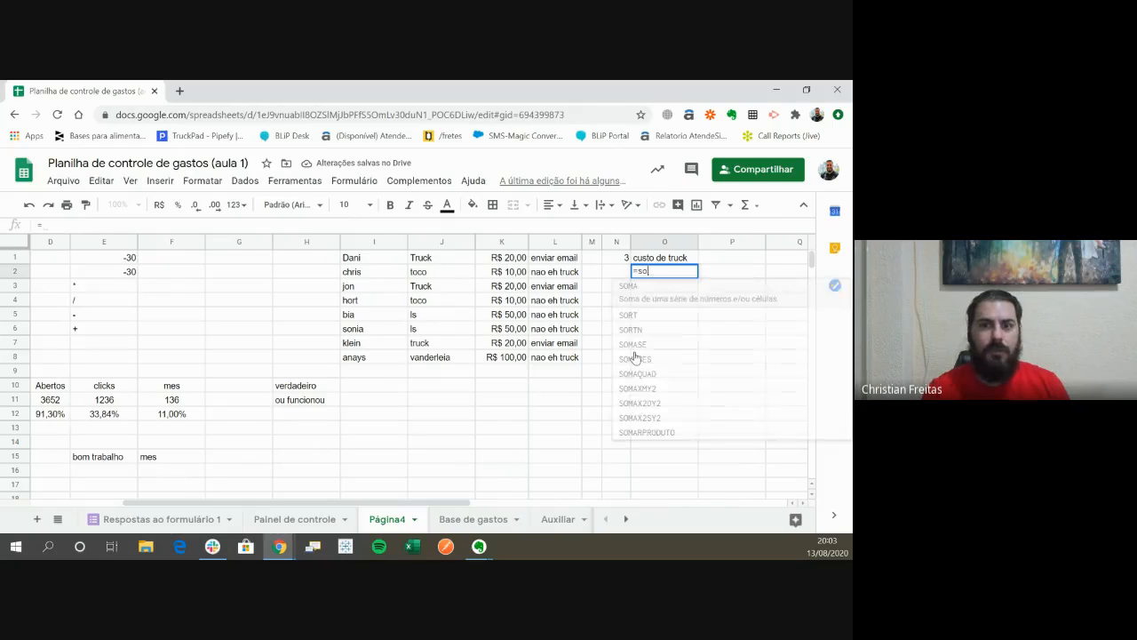
text(mase)
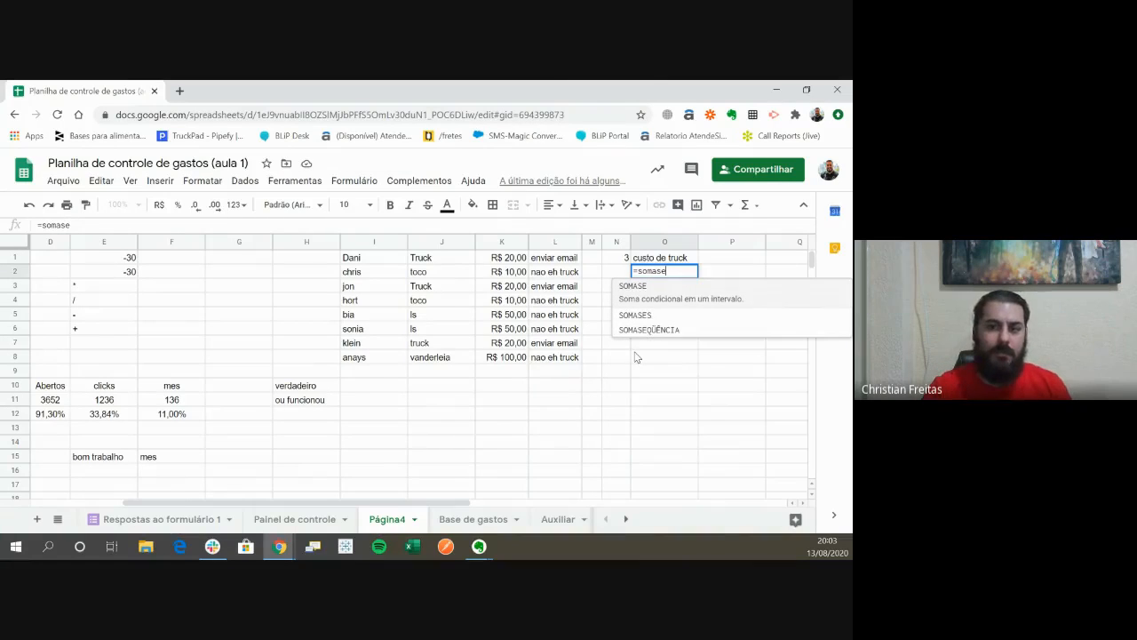
key(Tab)
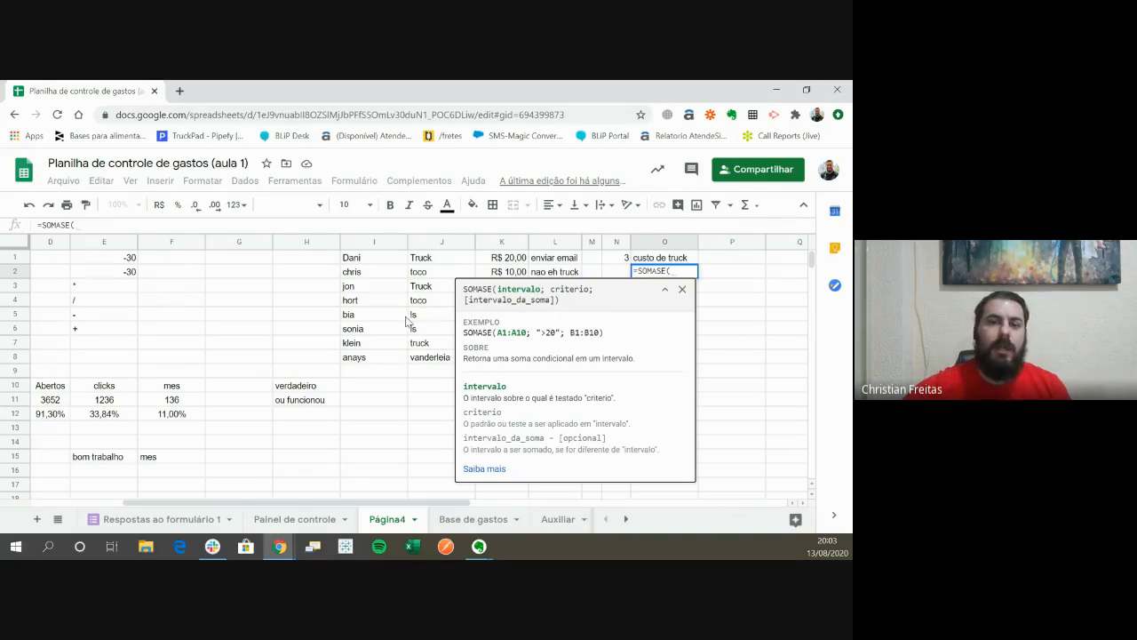
click(428, 258)
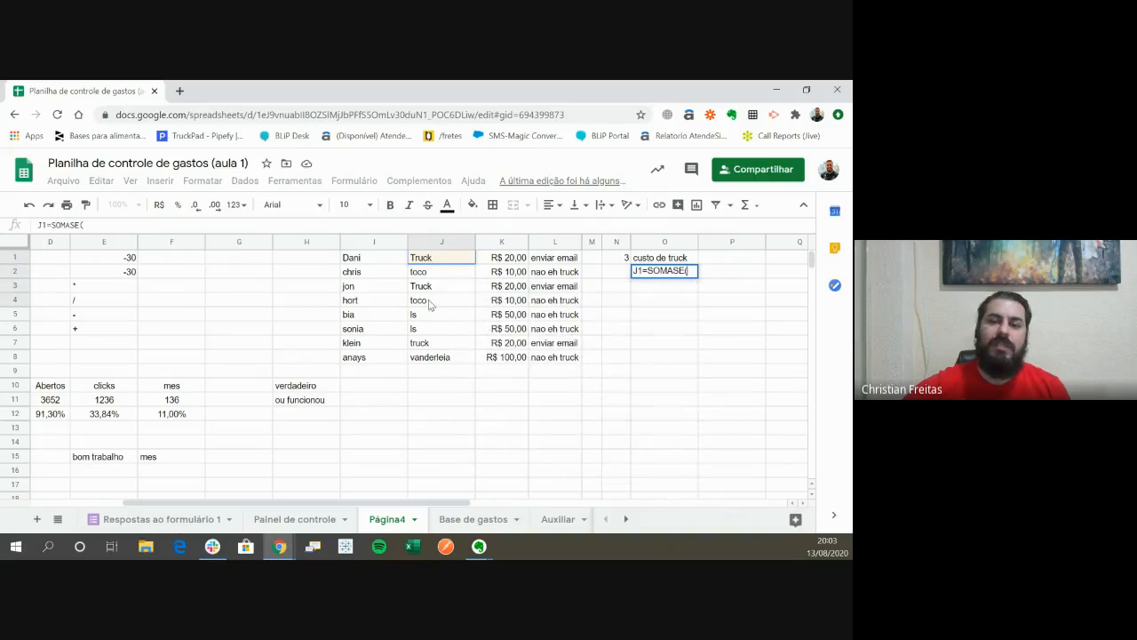
drag(430, 353, 431, 358)
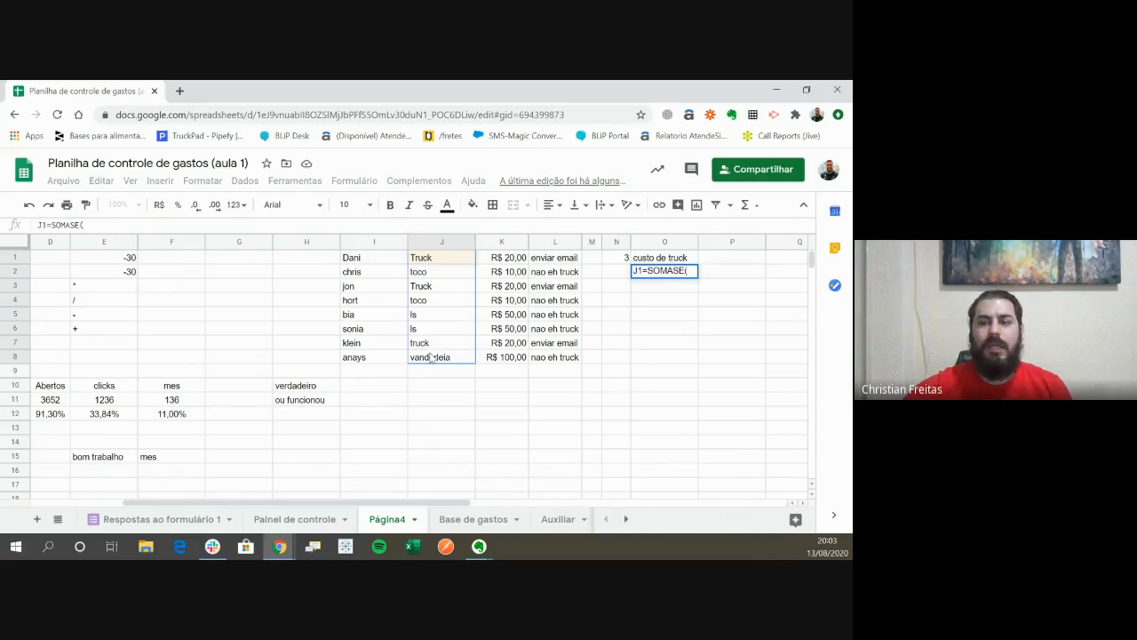
key(BackSpace)
key(BackSpace)
key(BackSpace)
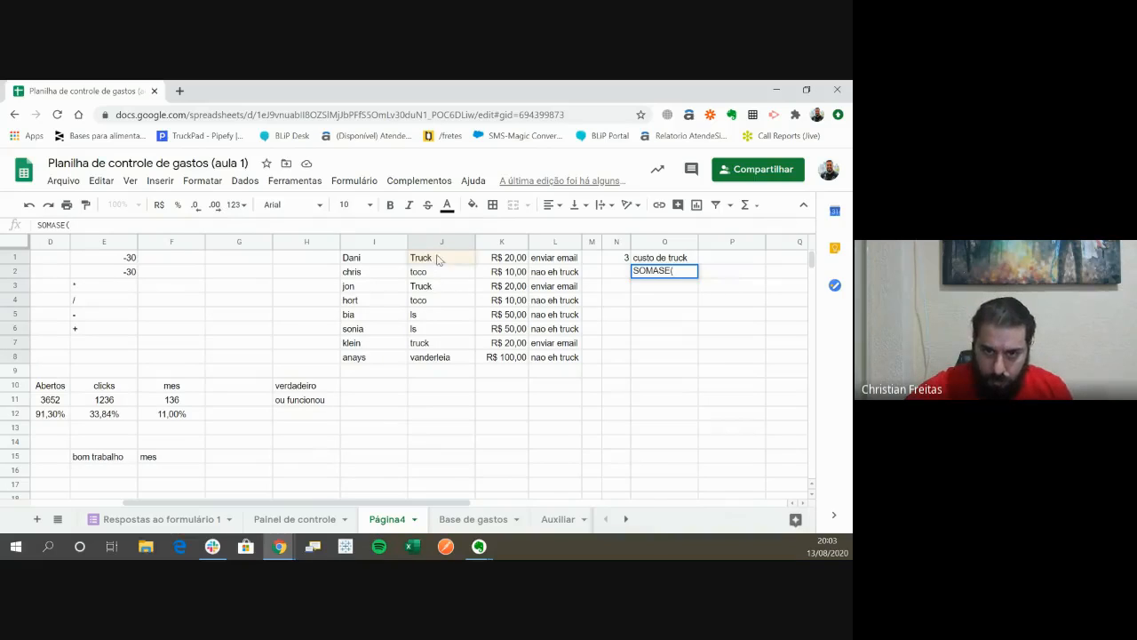
drag(436, 257, 436, 360)
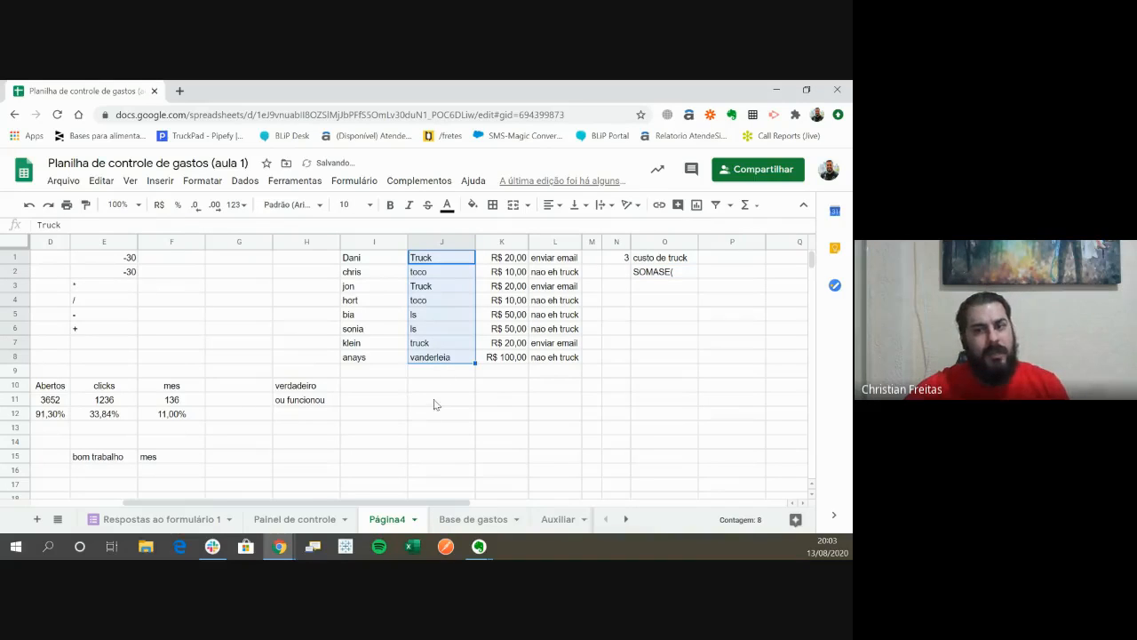
- Start a SOMASE formula in O2 with the vehicle types in J1:J8 as the range to test
click(680, 274)
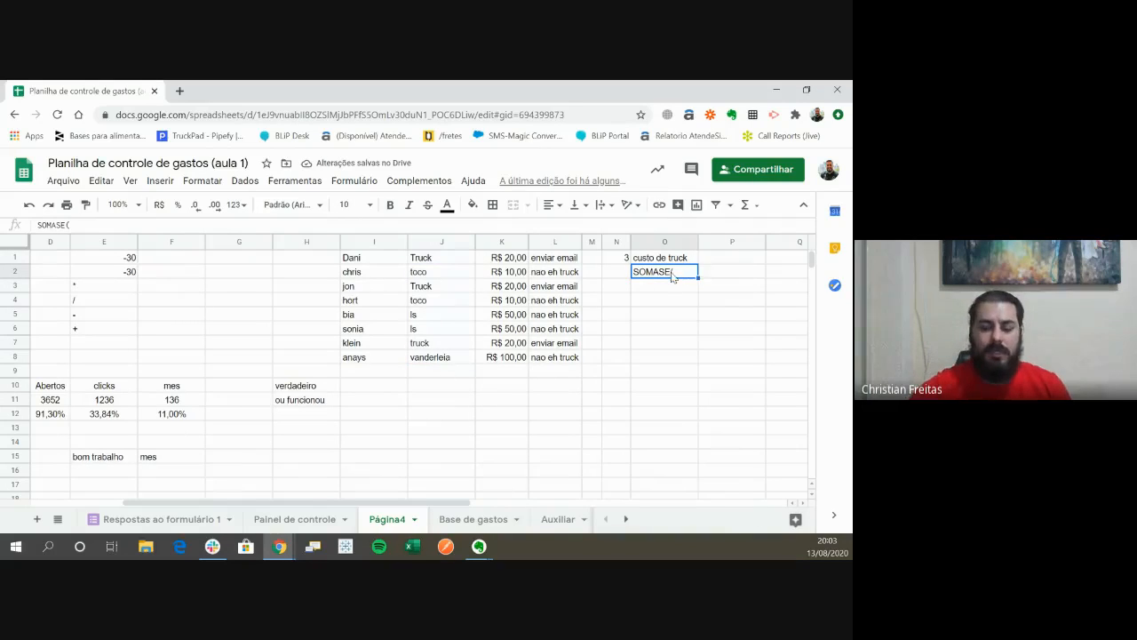
text(=somase)
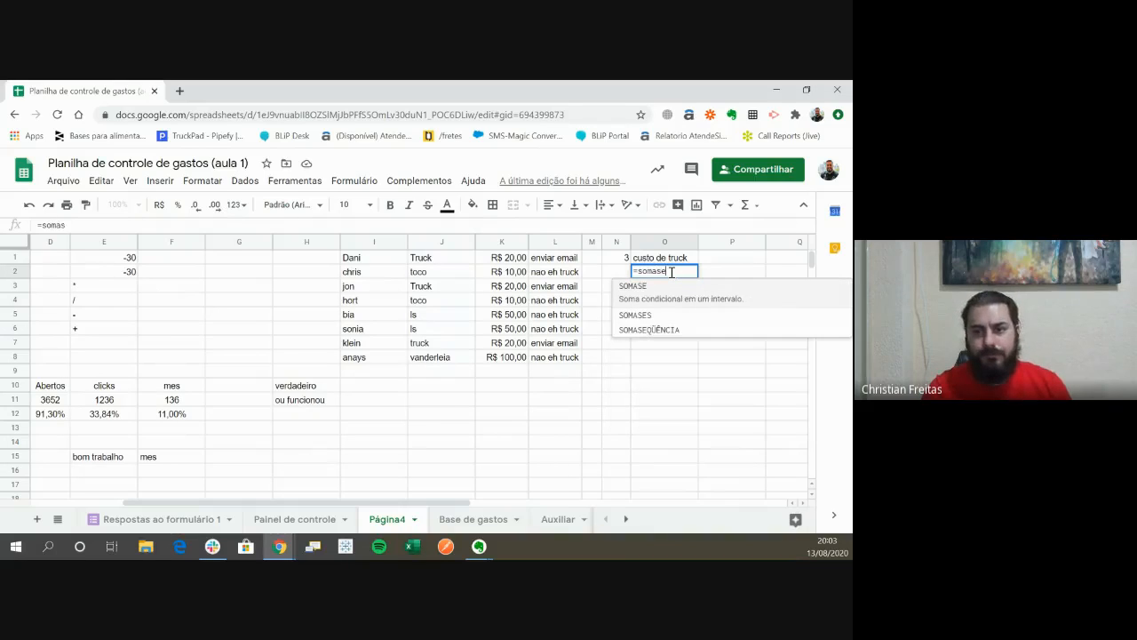
key(Tab)
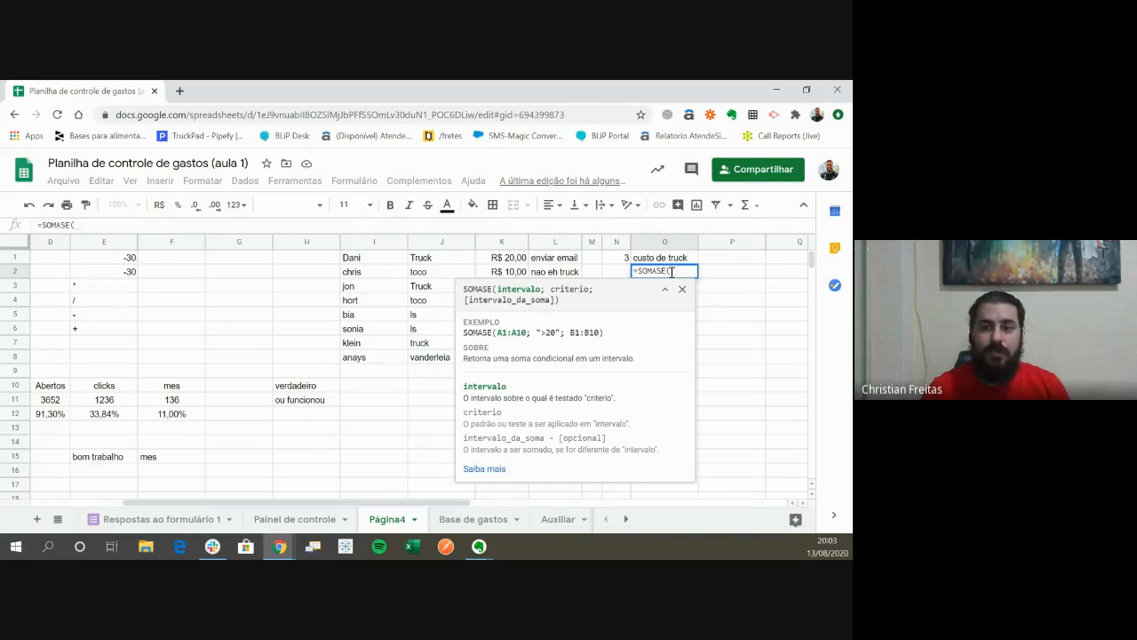
key(Left)
key(Left)
key(Left)
key(Left)
key(Left)
key(Up)
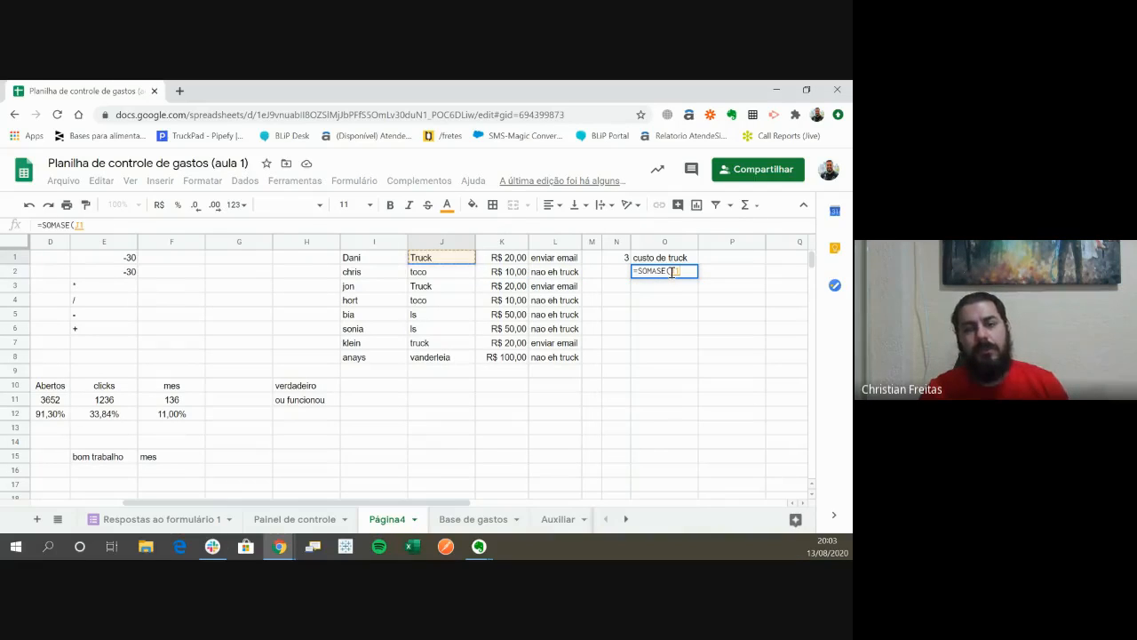
key(ctrl+shift+Down)
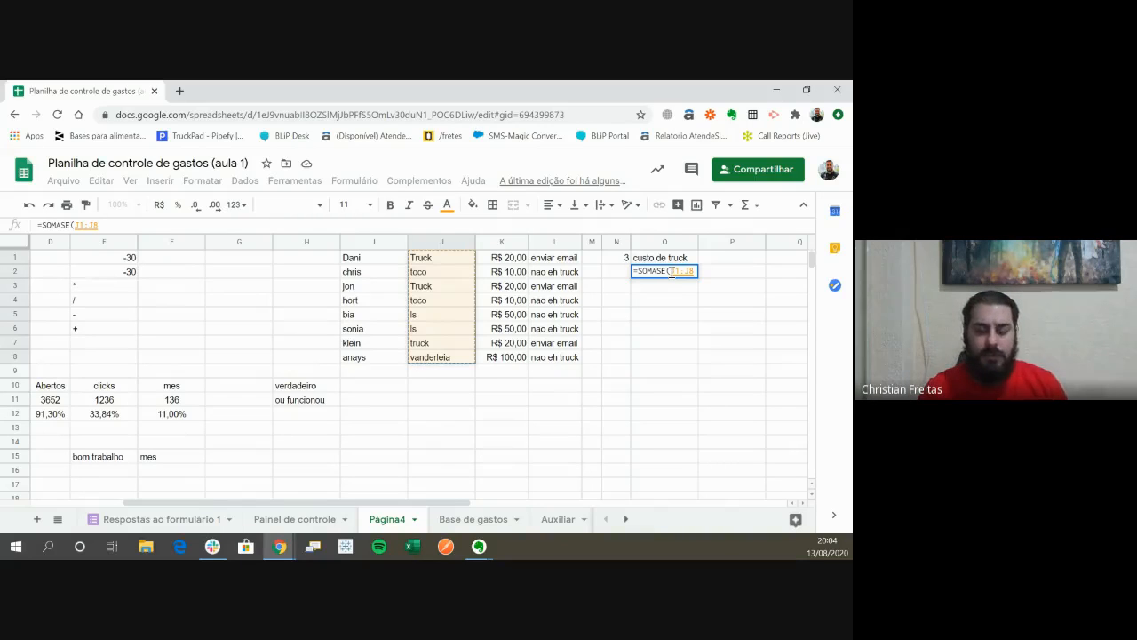
- Complete the O2 SOMASE formula with criterion "truck" and sum range K1:K8, and format the cell as R$ currency
text(;)
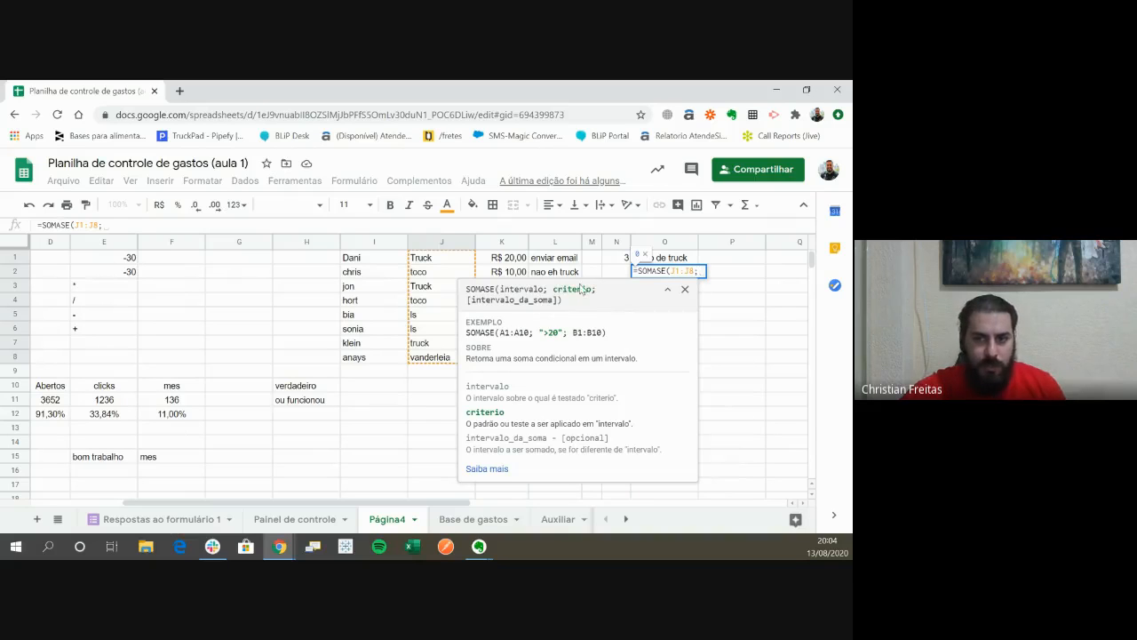
text(")
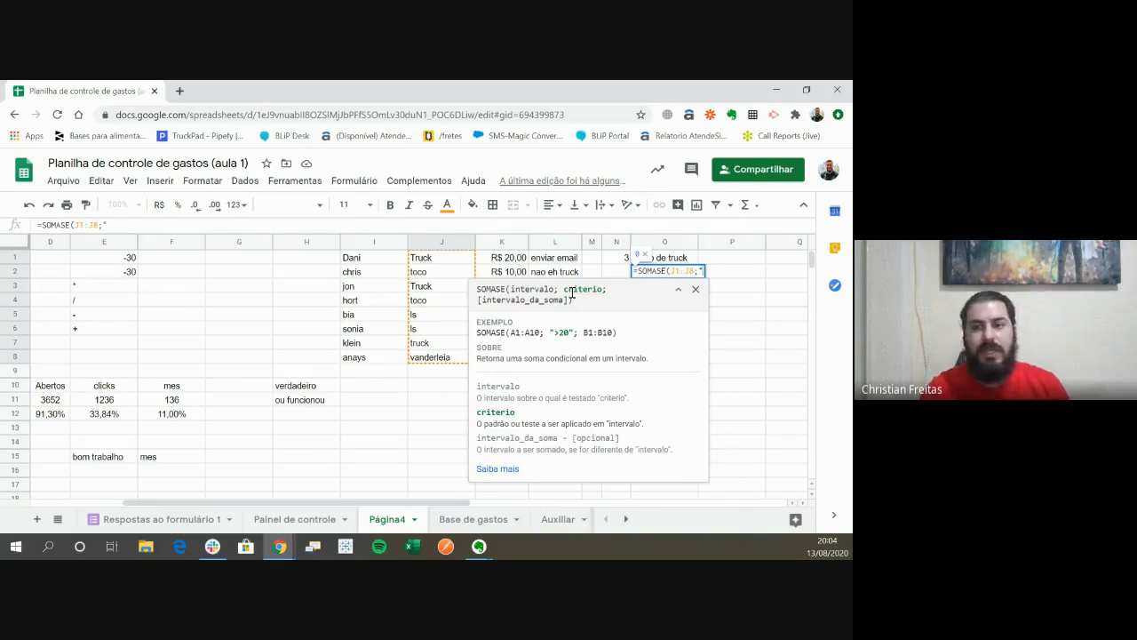
text(truck)
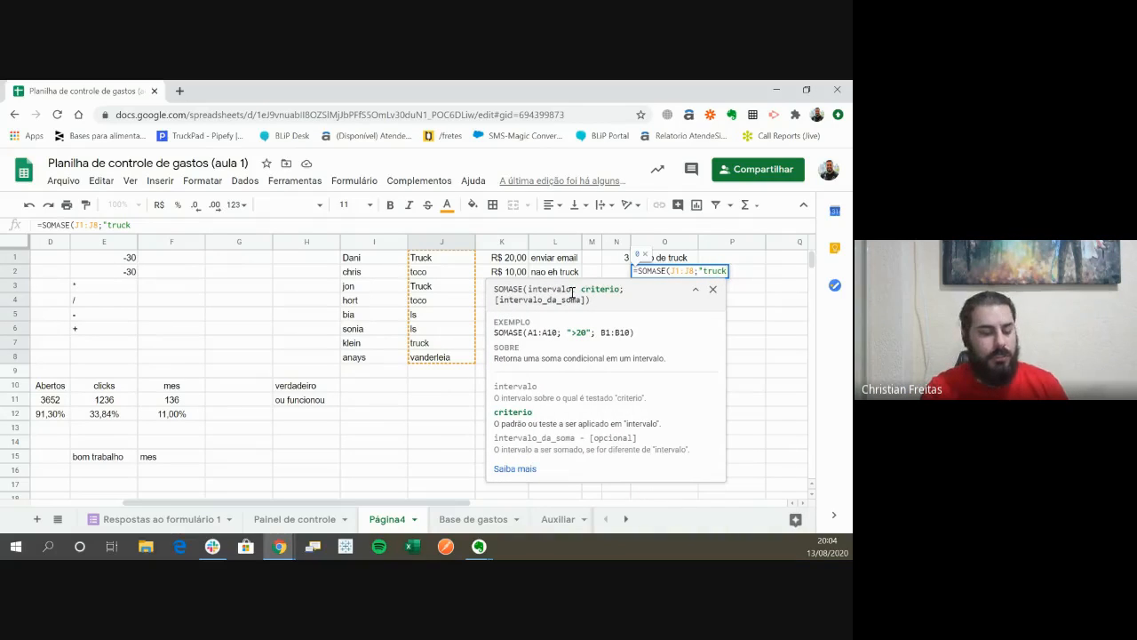
text(")
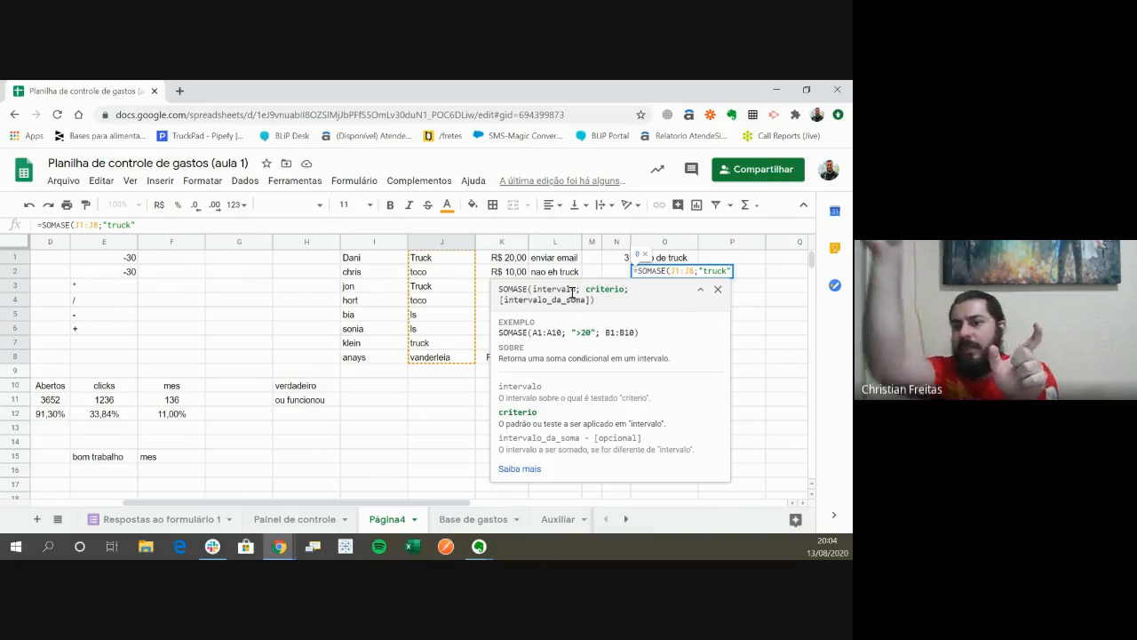
text(;)
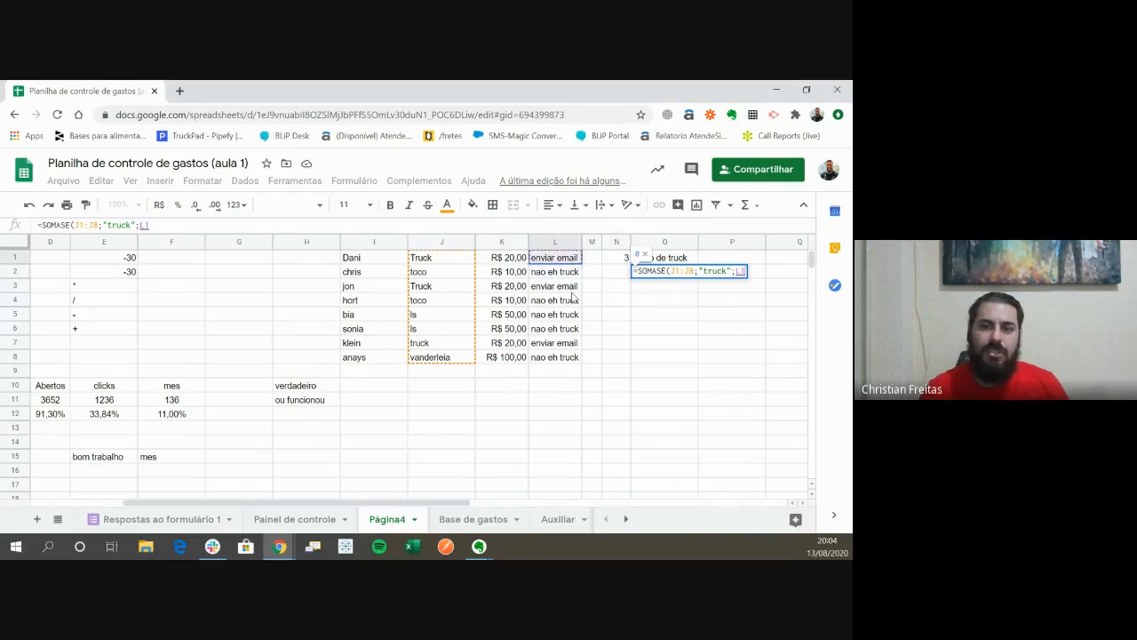
drag(511, 258, 511, 357)
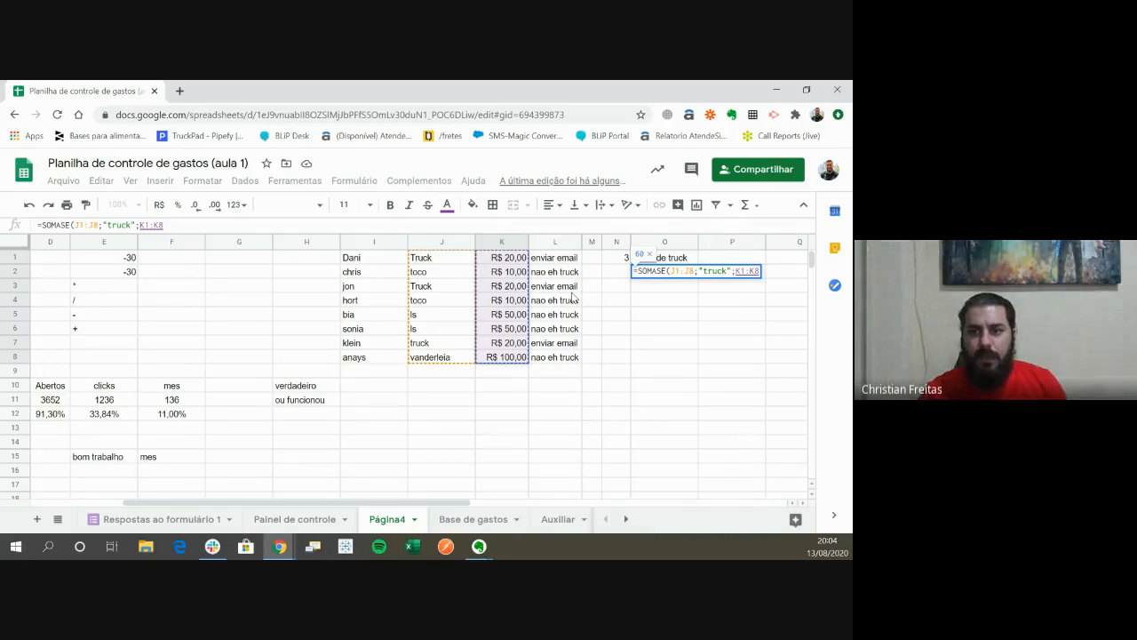
text())
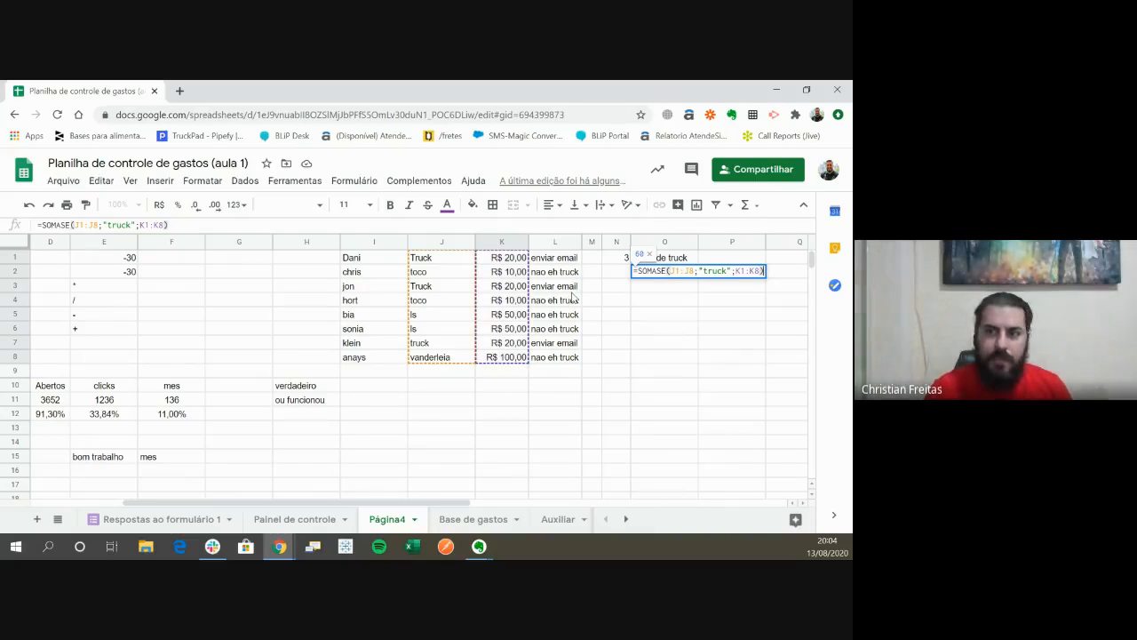
key(Return)
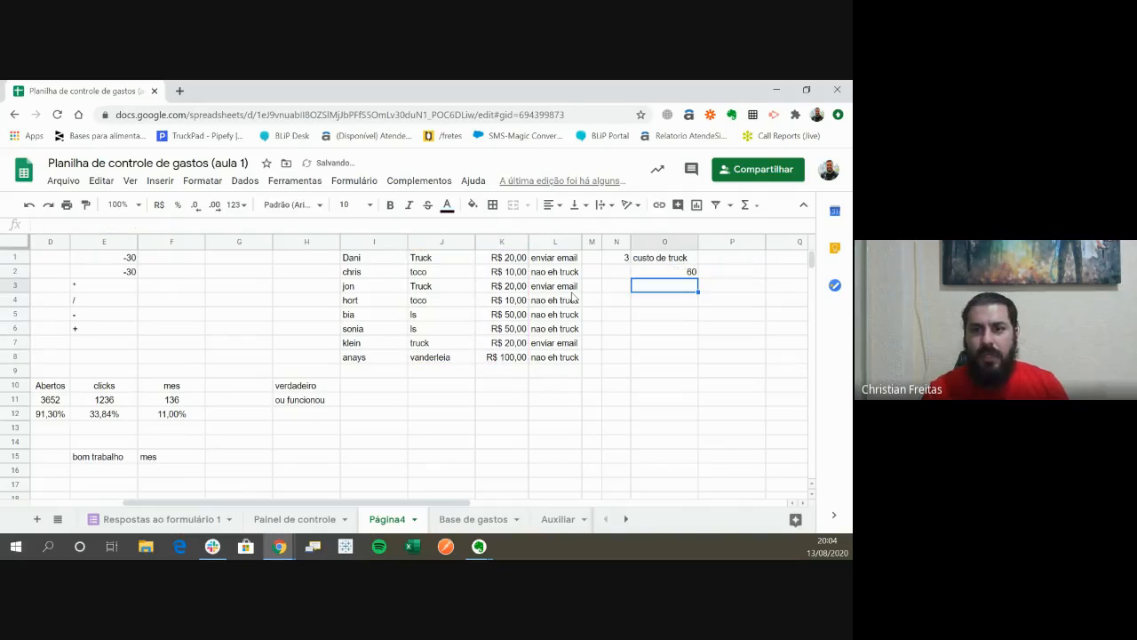
key(Up)
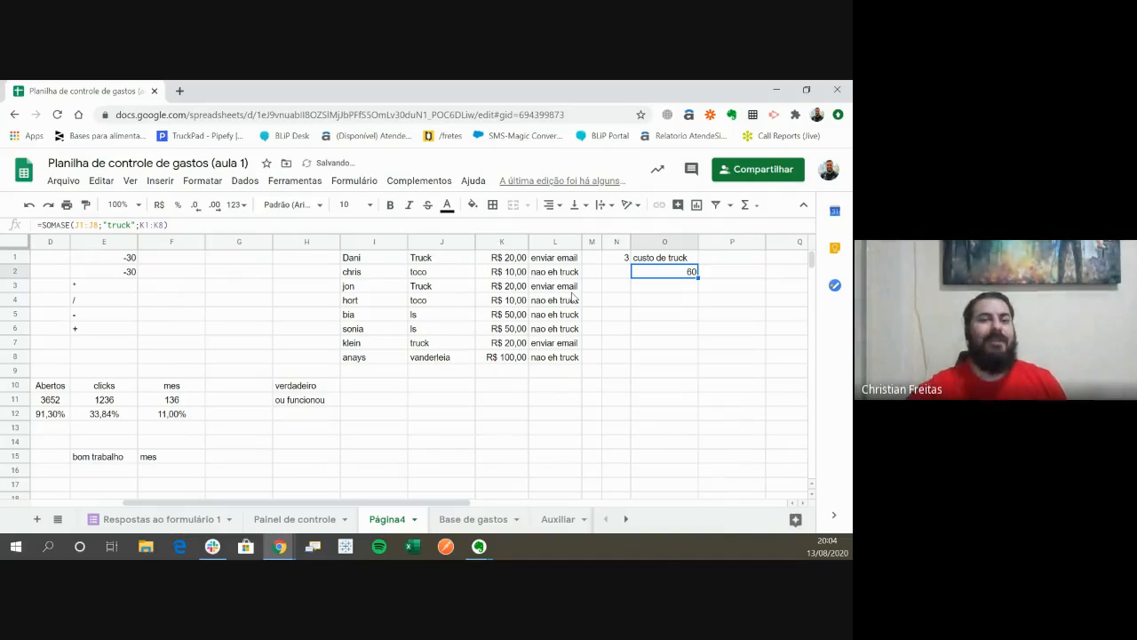
click(159, 205)
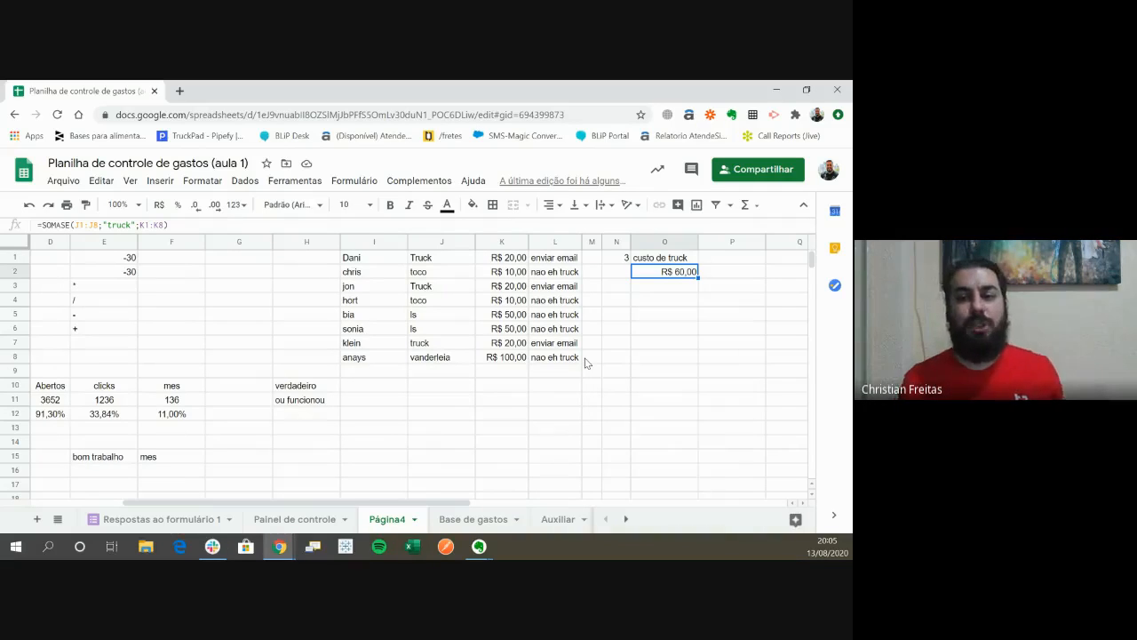
- Label cell P1 "truck e vanderleia"
key(Right)
key(Up)
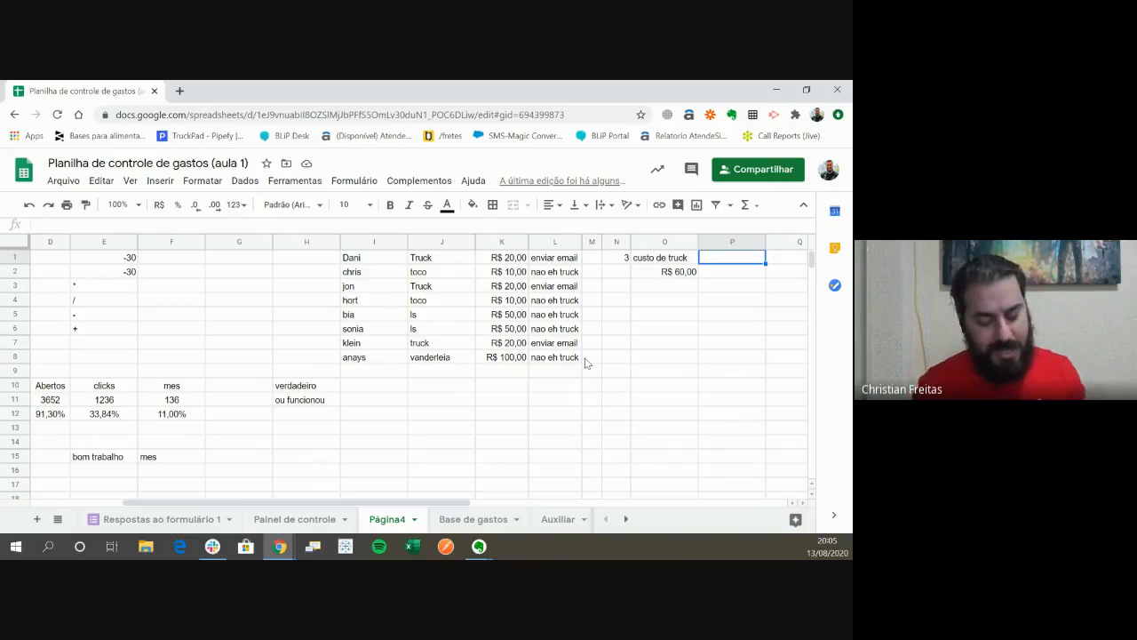
text(truck)
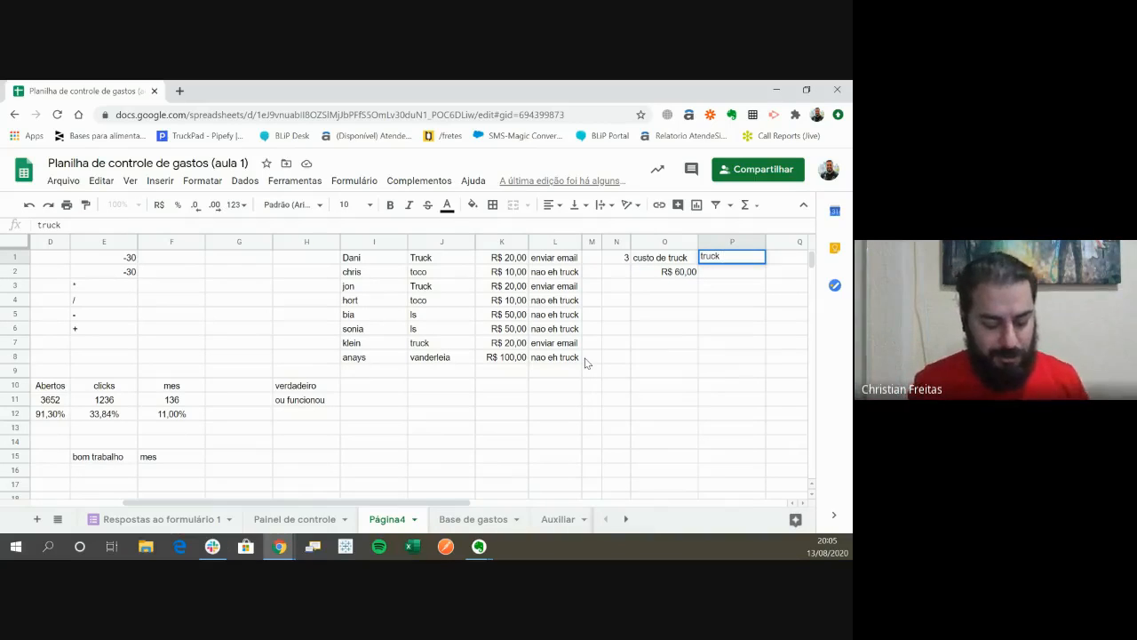
text( e vanderle)
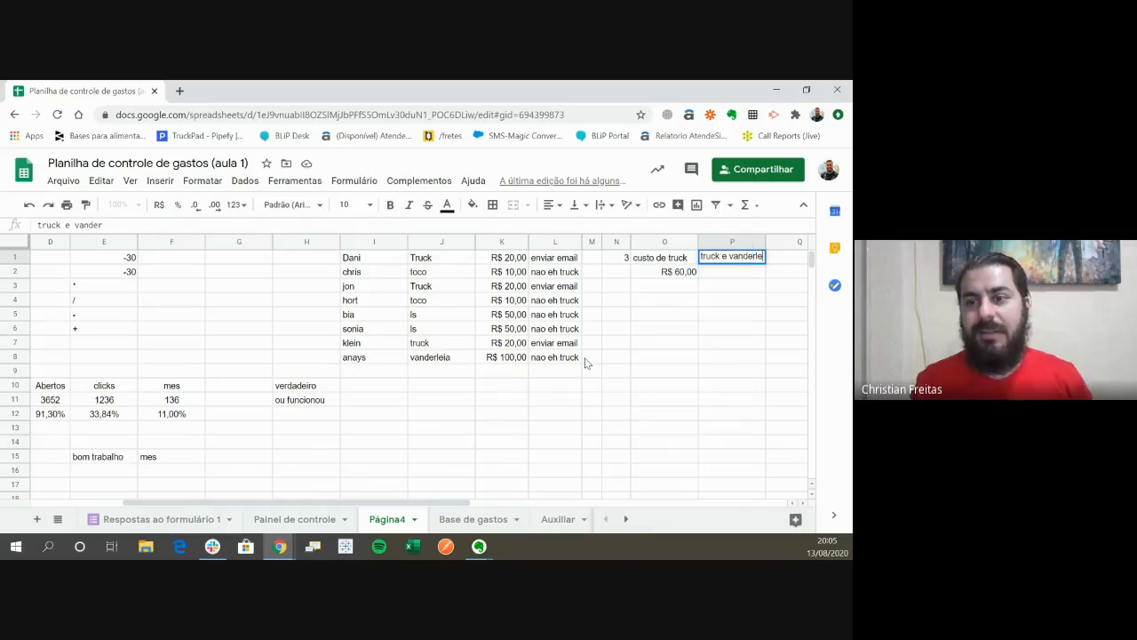
text(ia)
key(Return)
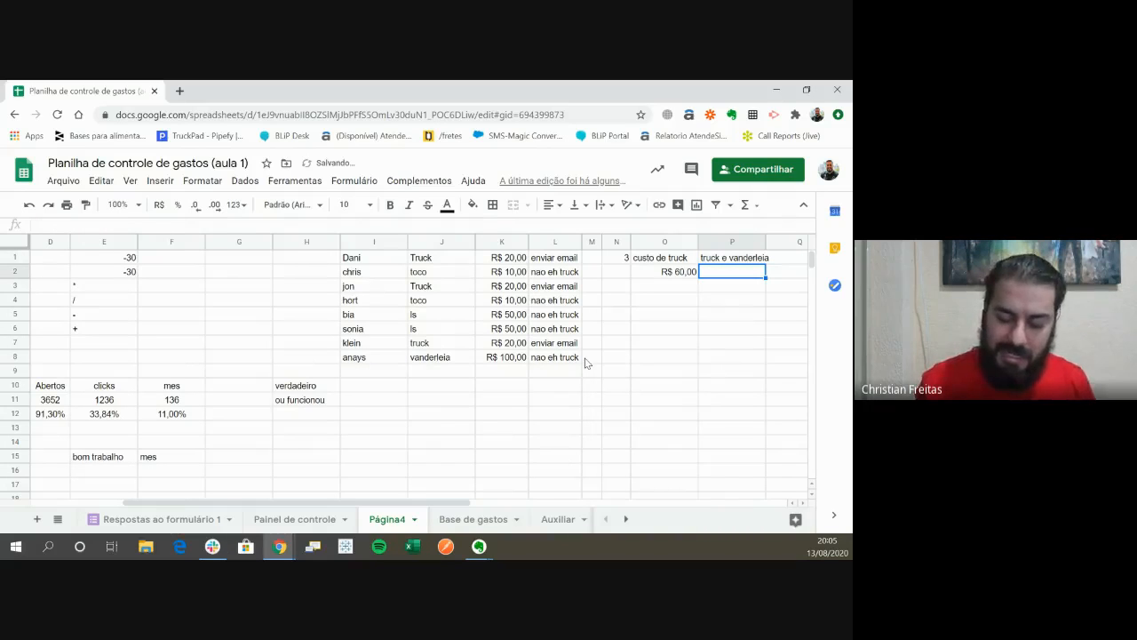
text(=somas)
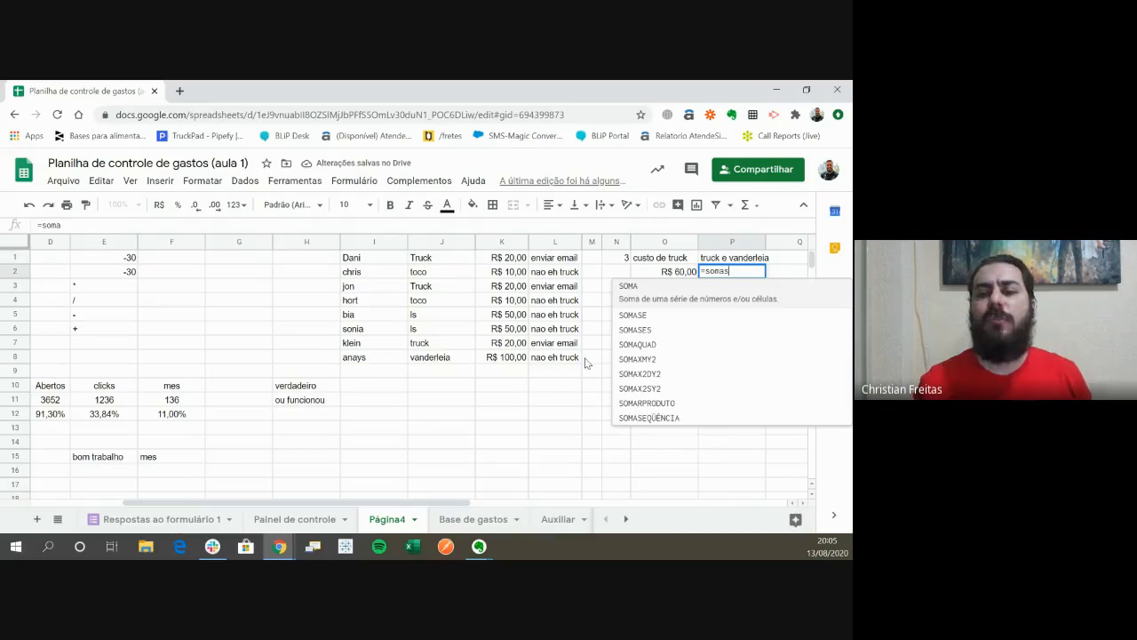
text(e()
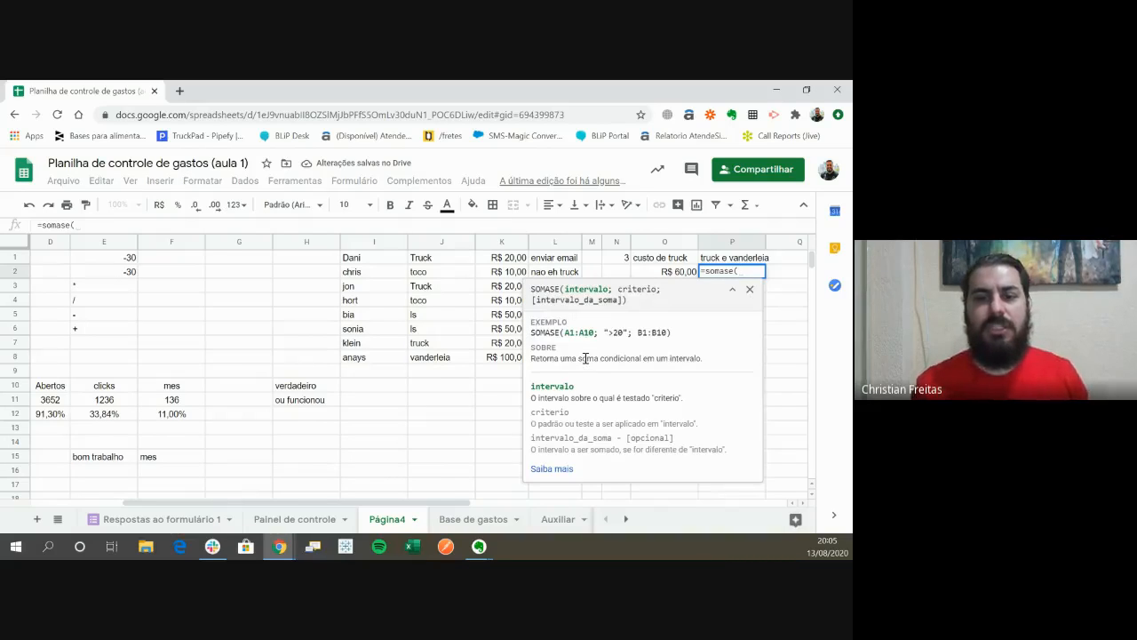
key(Left)
key(Left)
key(Left)
key(Left)
key(Left)
key(Left)
key(Up)
key(ctrl+shift+Down)
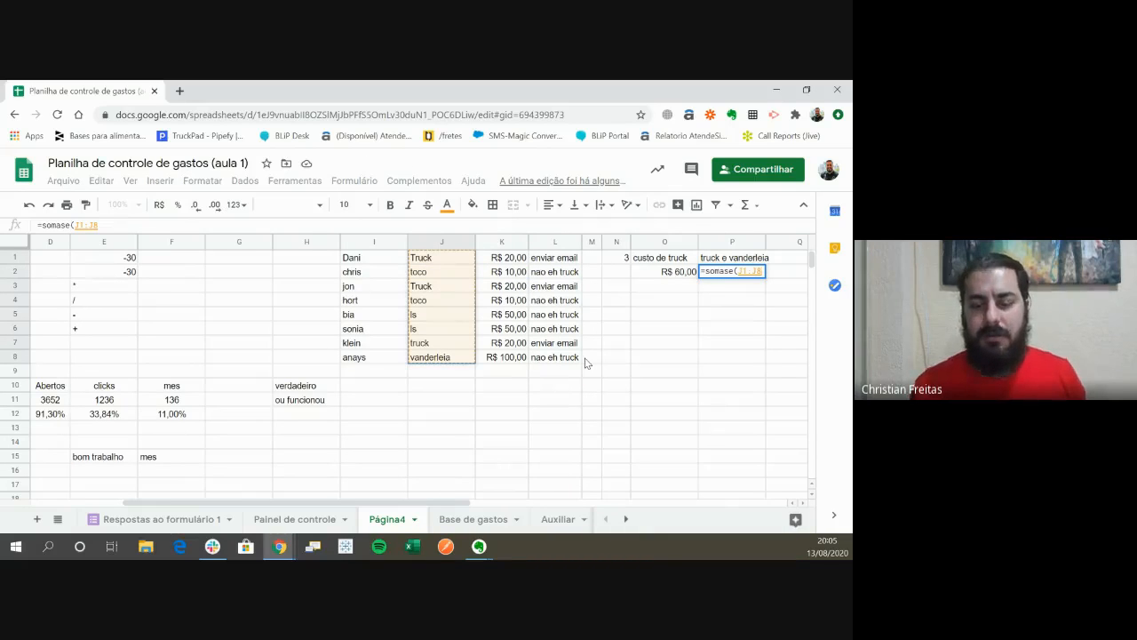
text(;)
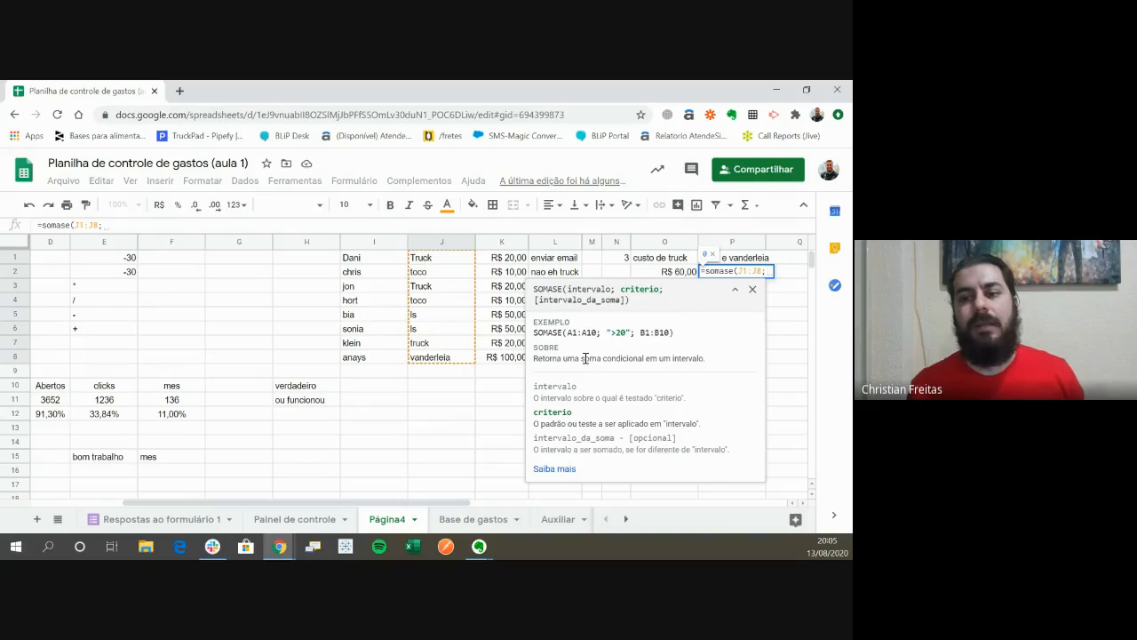
key(Left)
key(Left)
key(Left)
key(Left)
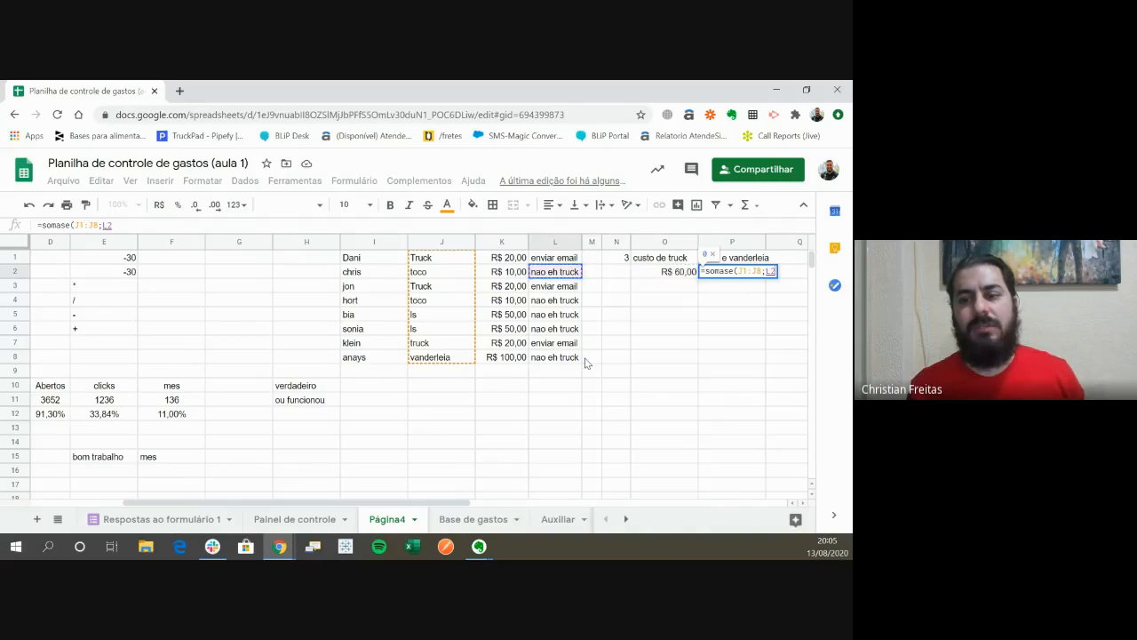
key(Right)
key(Escape)
text(=)
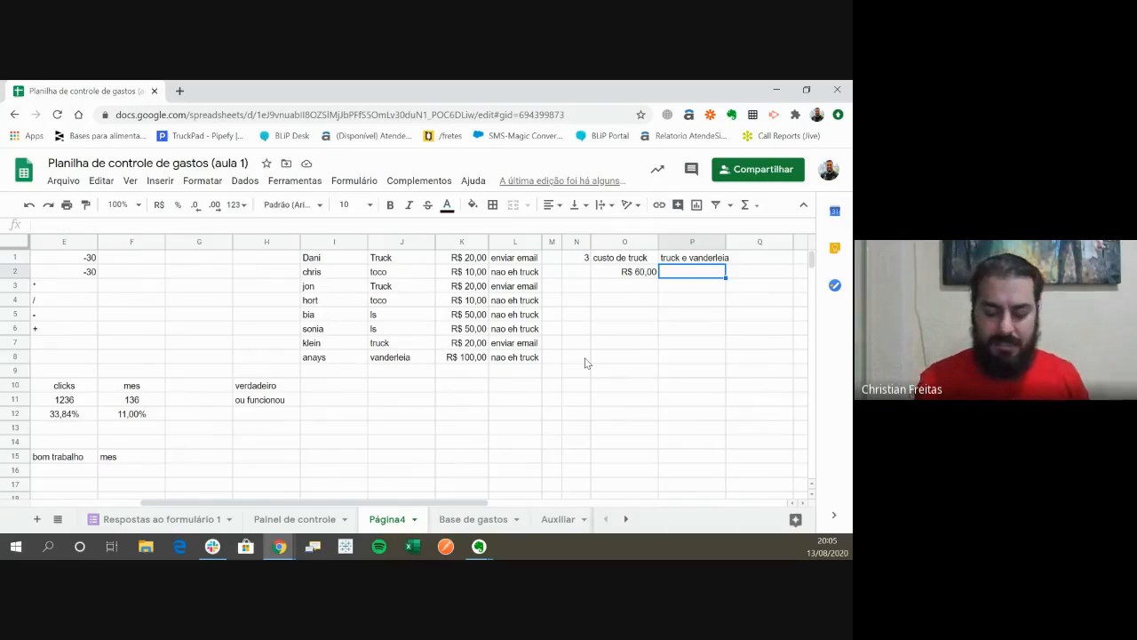
text(soma)
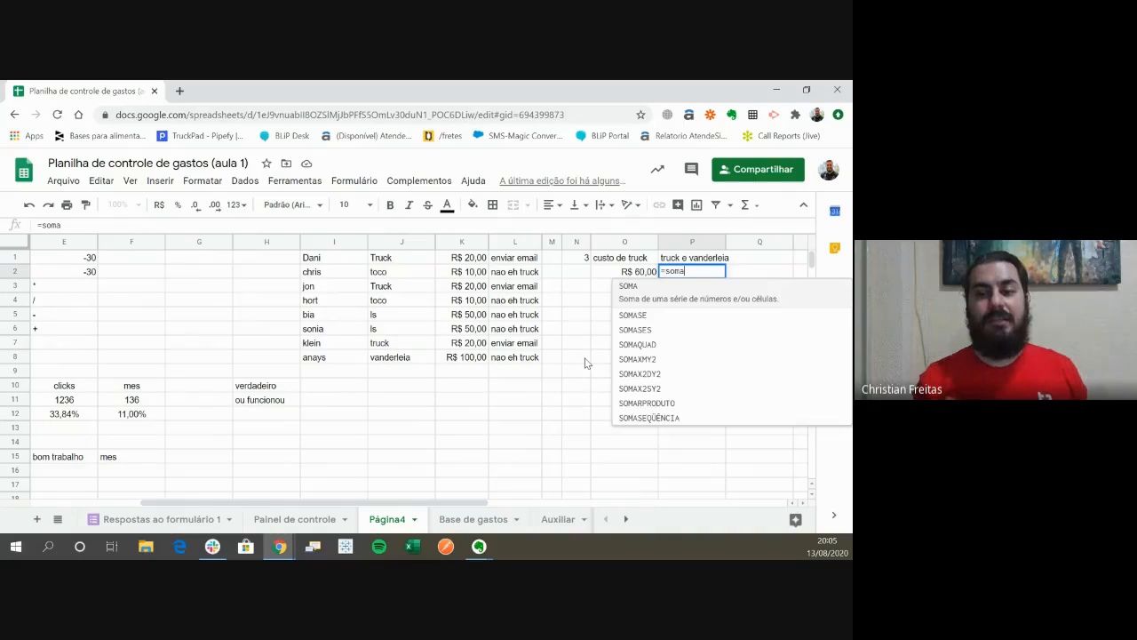
text(ses)
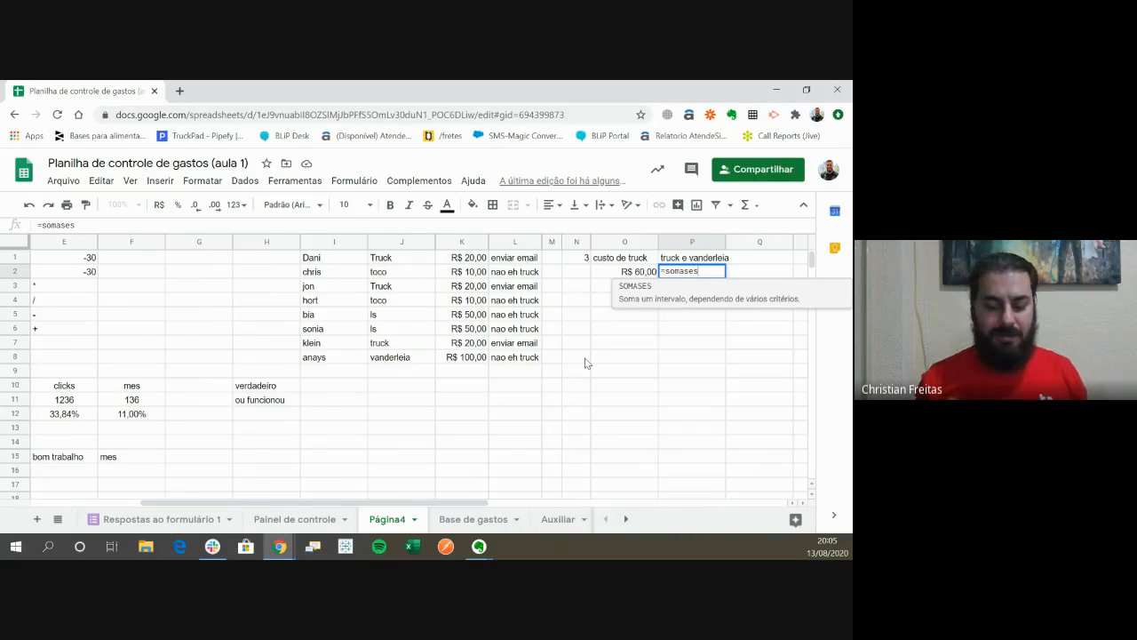
text(()
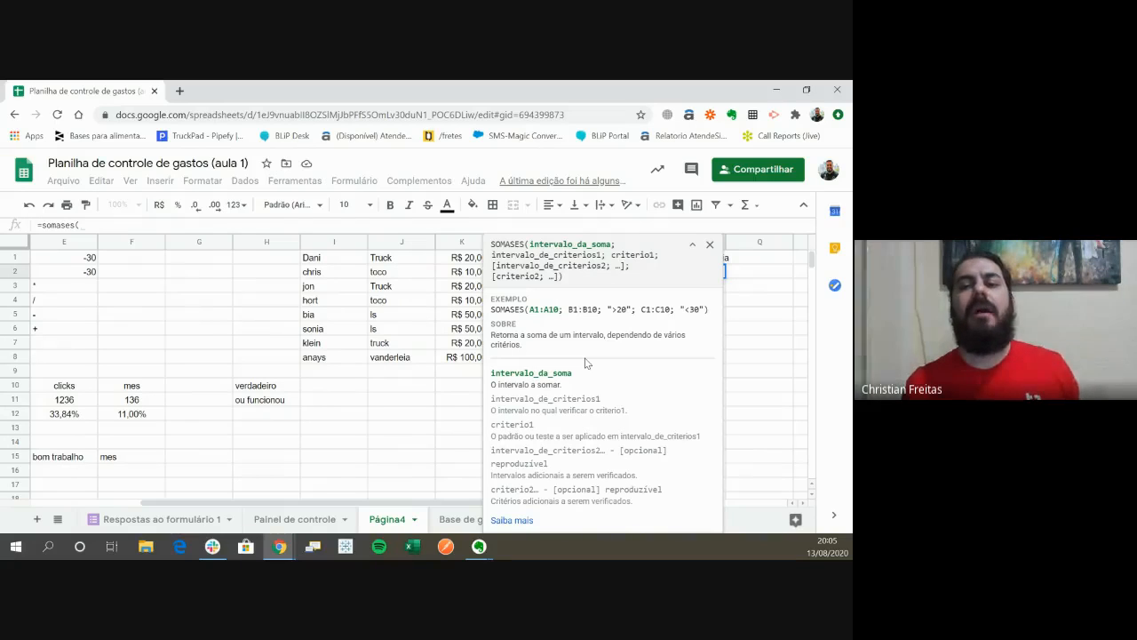
key(Left)
key(Left)
key(Left)
key(Left)
key(Left)
key(Left)
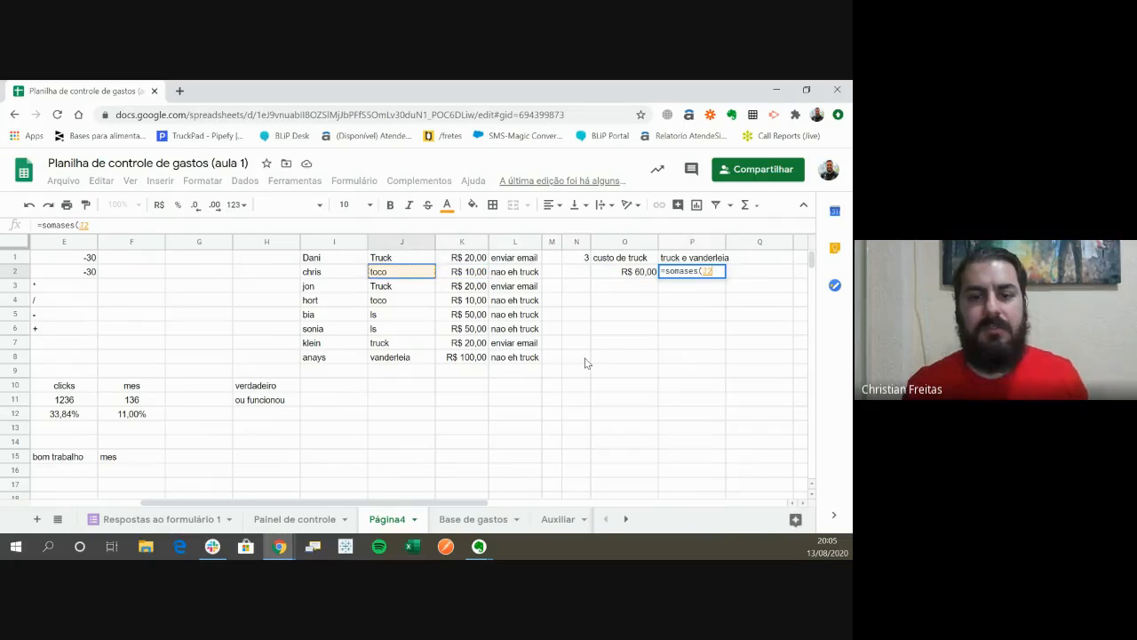
key(Up)
key(ctrl+shift+Down)
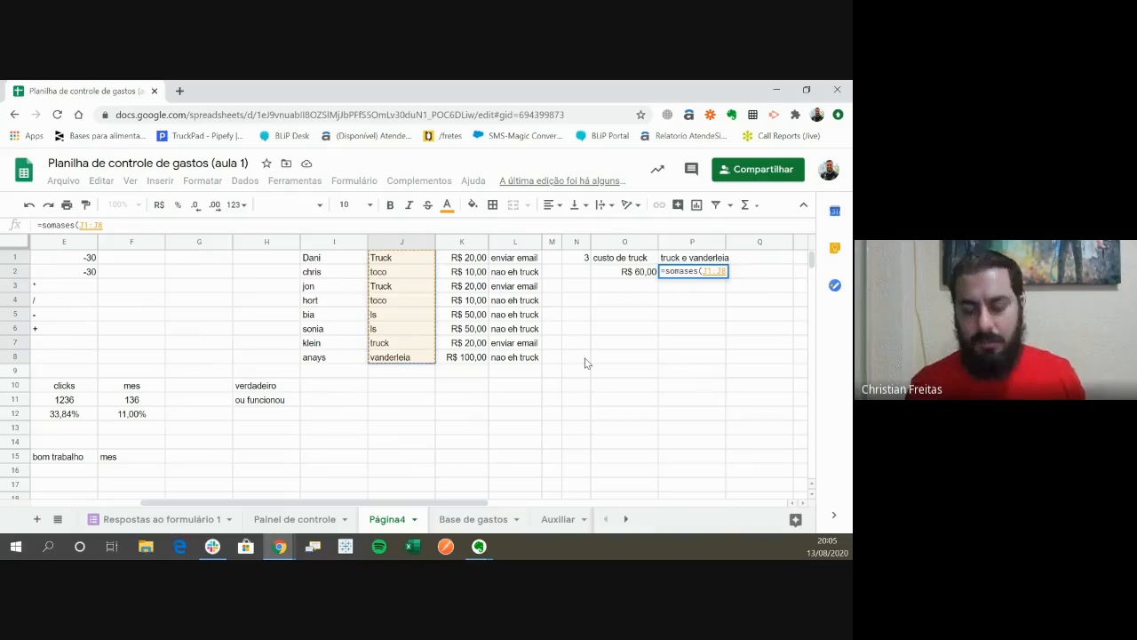
text(;)
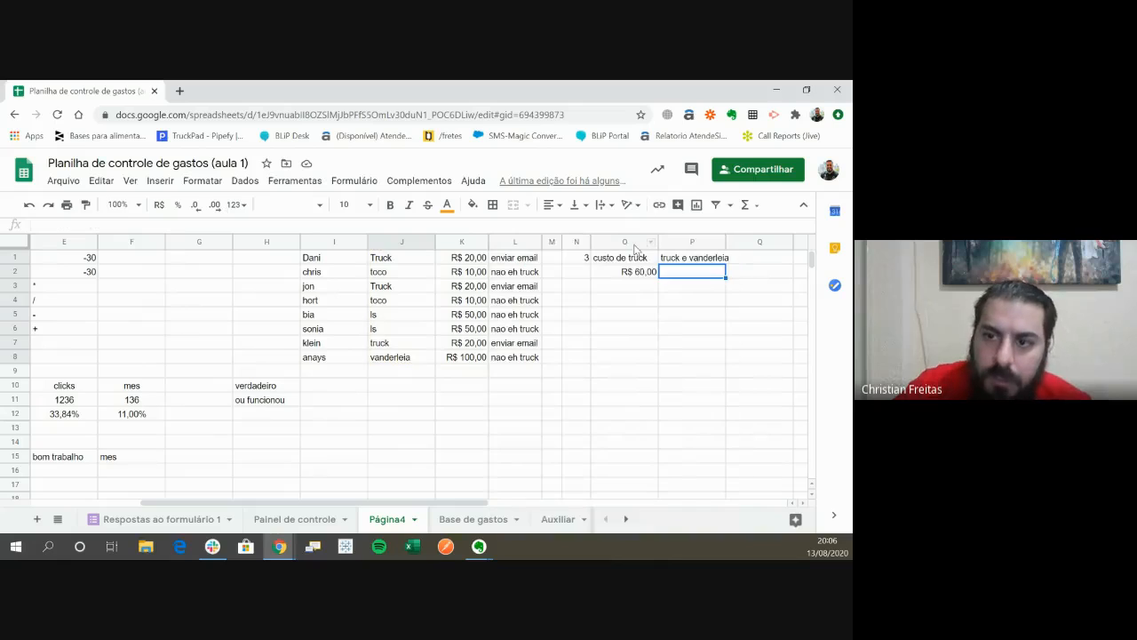
- Start a SOMASES formula in P2 with the costs in K1:K8 as the sum range
click(641, 275)
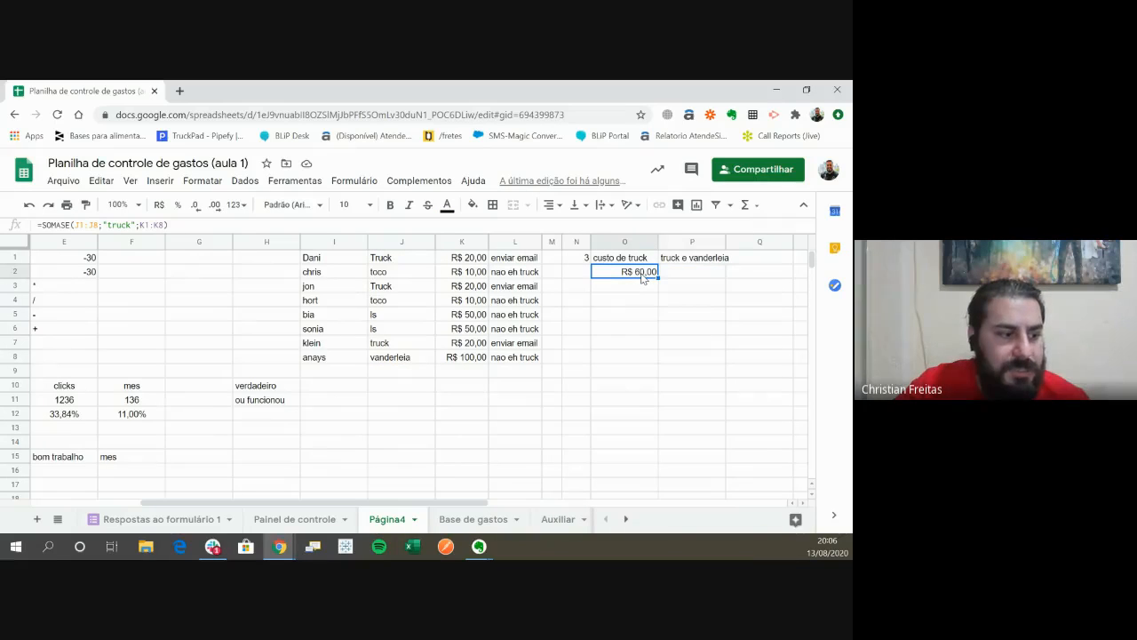
click(686, 281)
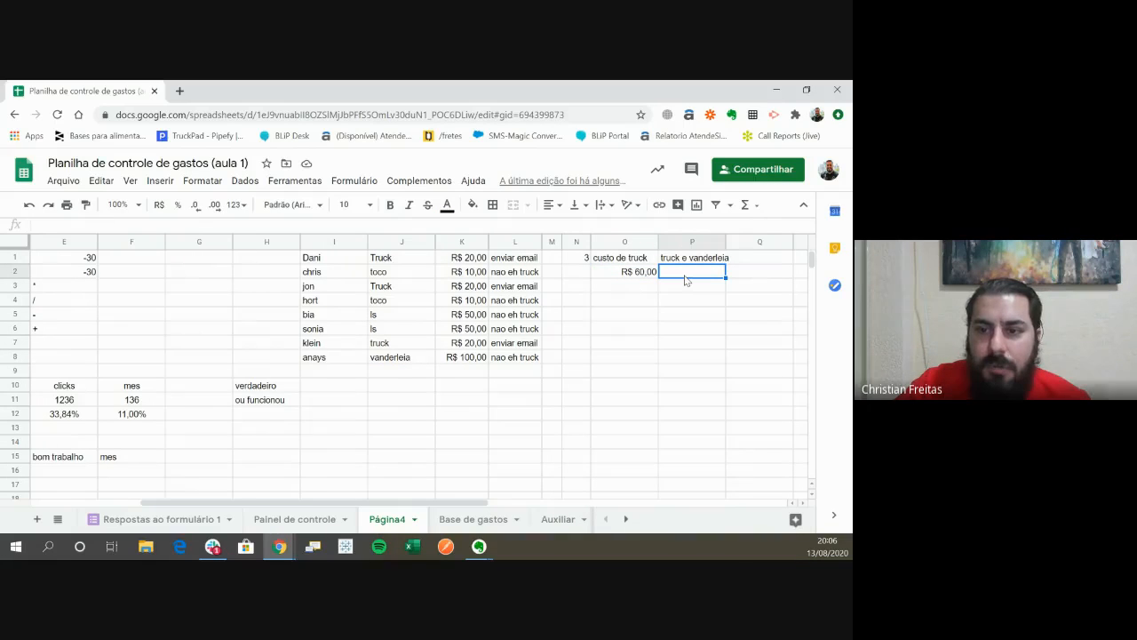
text(=)
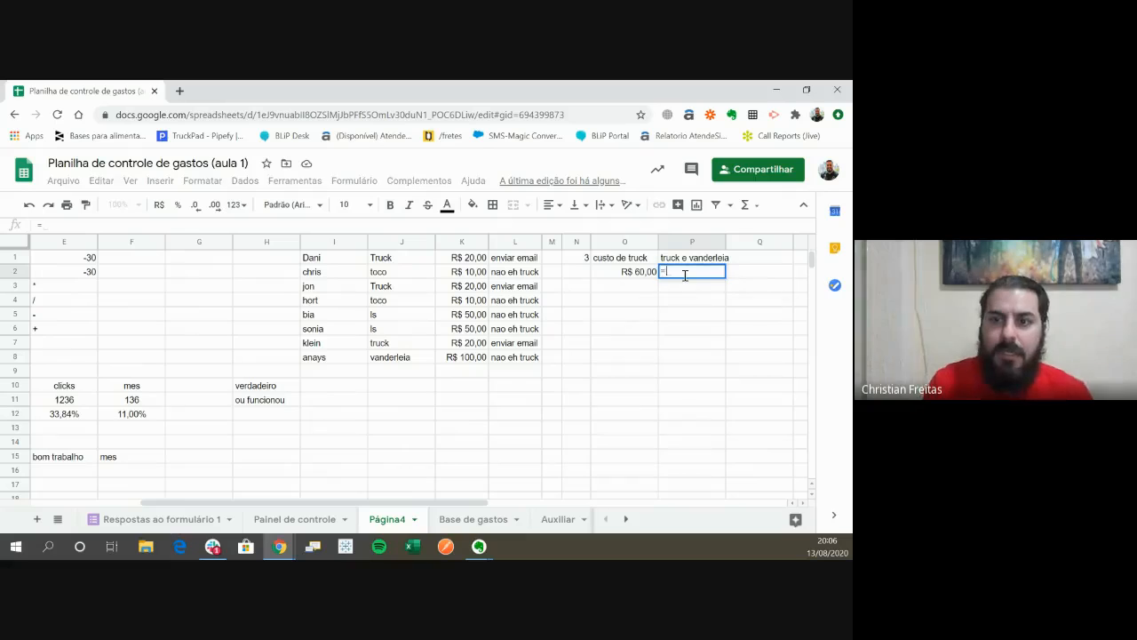
text(somases)
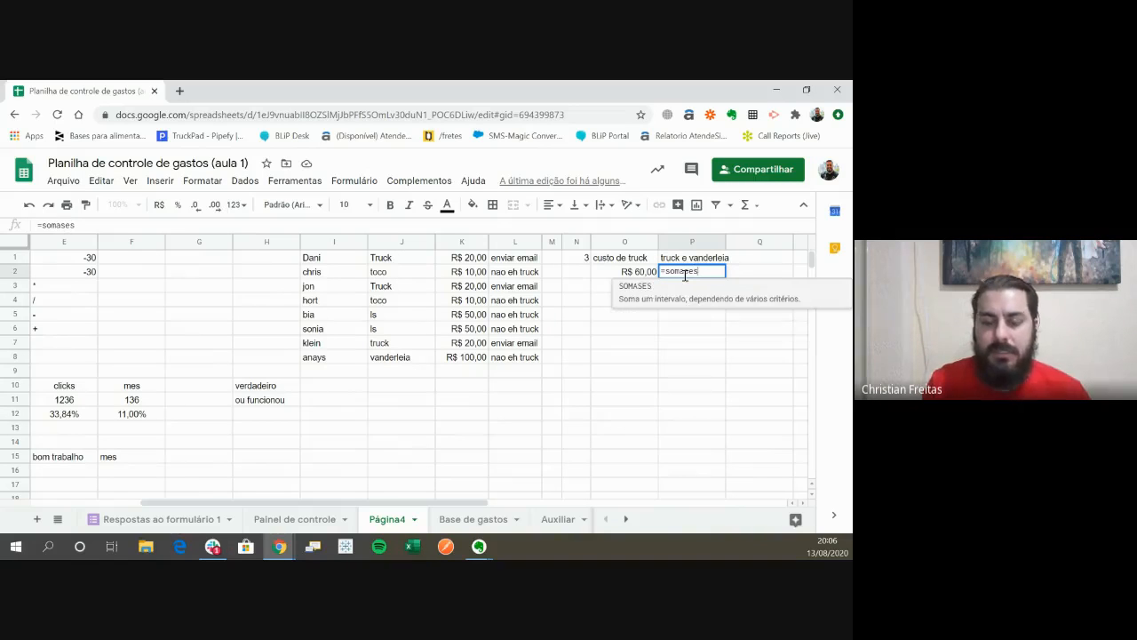
text(()
key(Left)
key(Left)
key(Left)
key(Left)
key(Left)
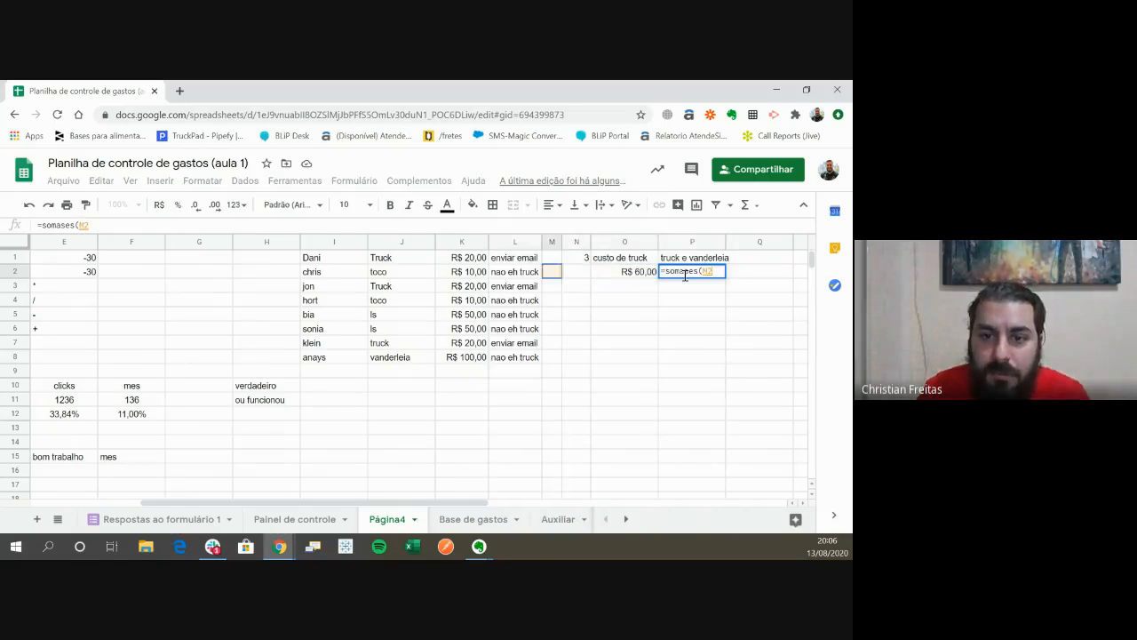
key(Up)
key(ctrl+shift+Down)
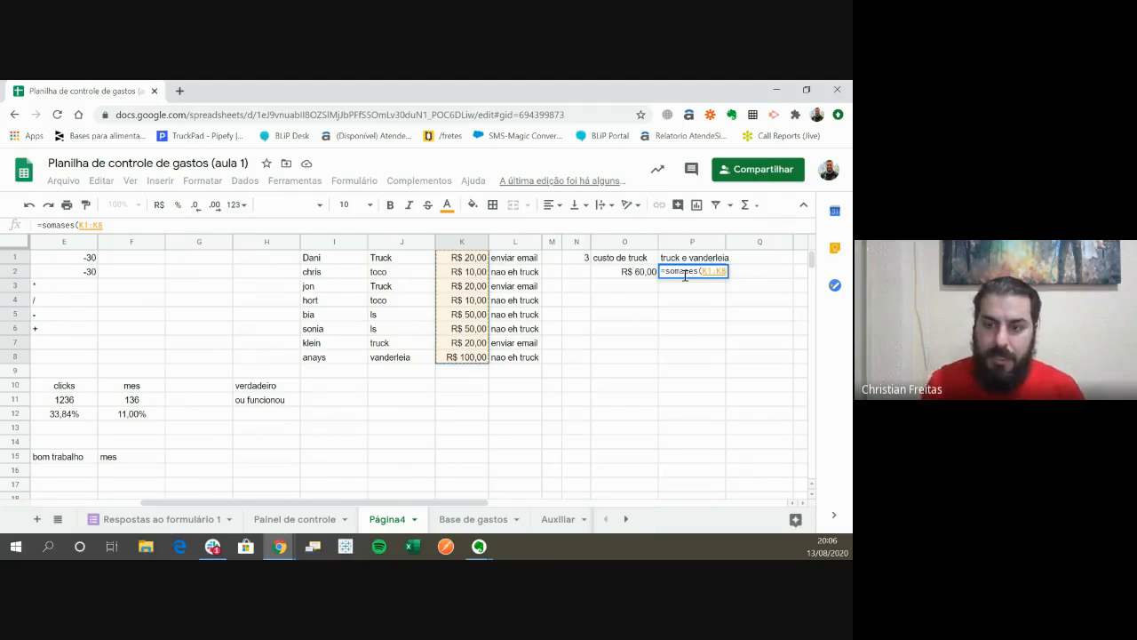
text(;)
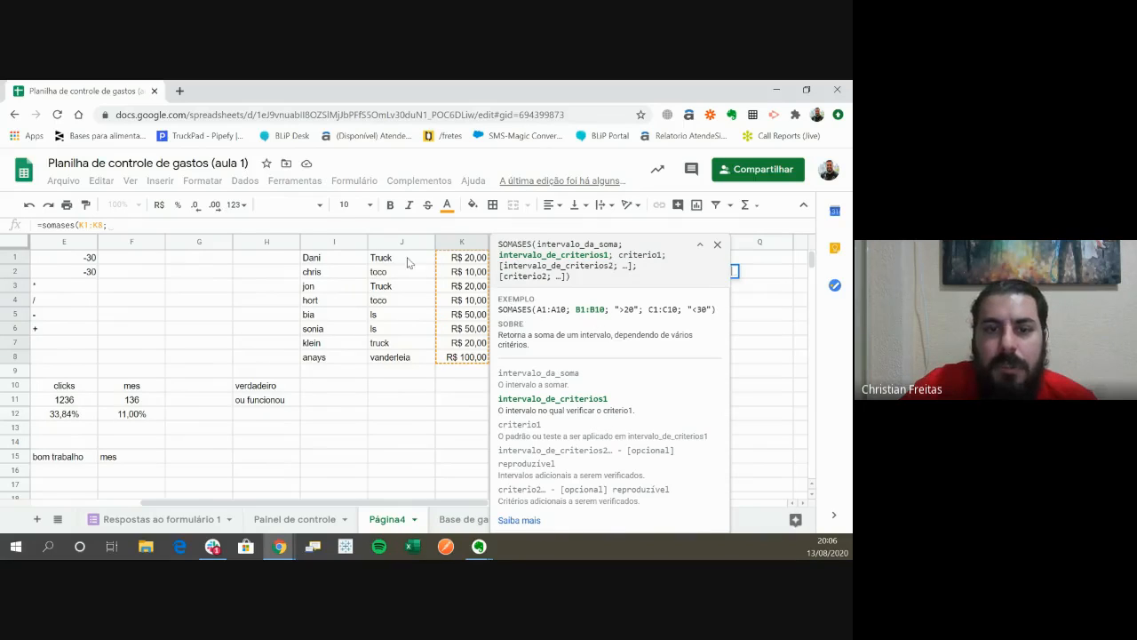
- Add the vehicle types in J1:J8 as the first criteria range of the P2 formula, with criterion "truck"
drag(408, 263, 410, 368)
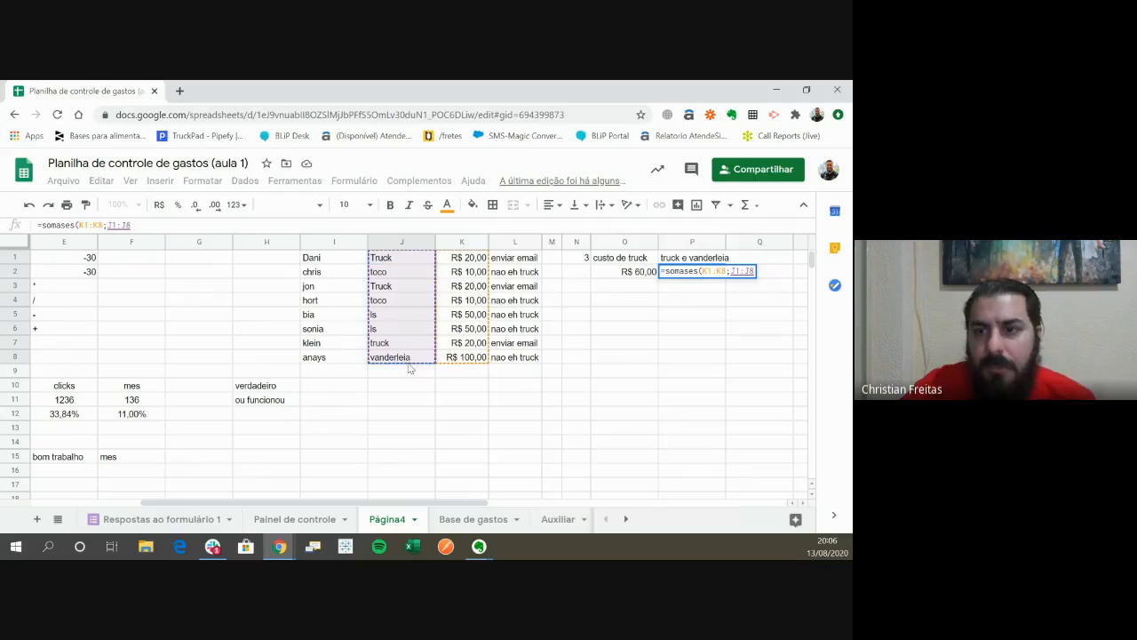
text(;")
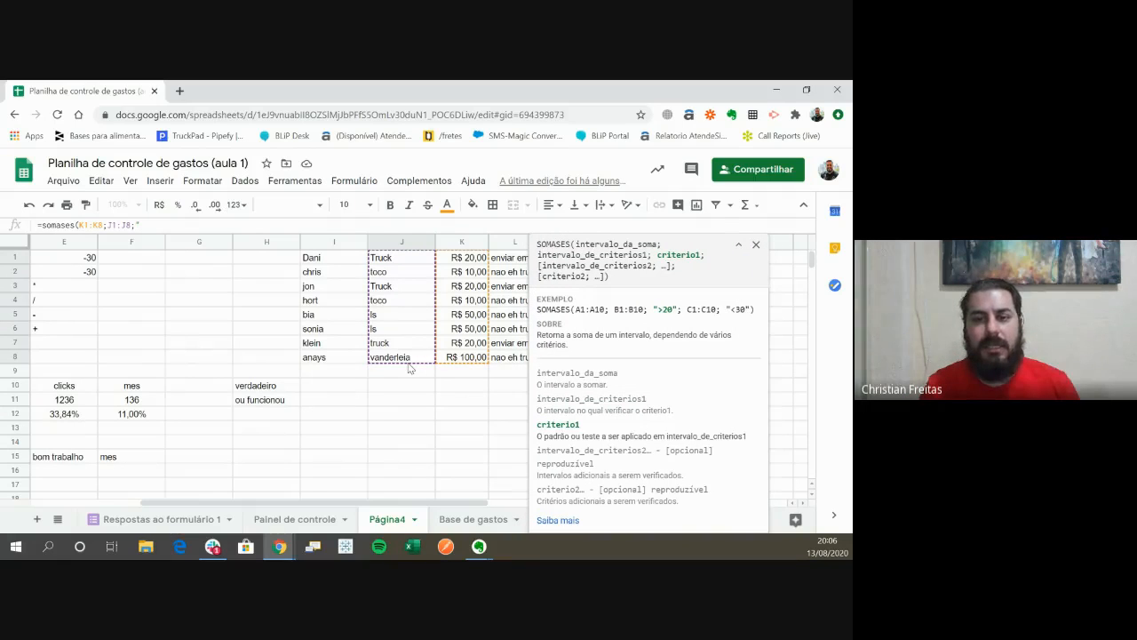
text(truck)
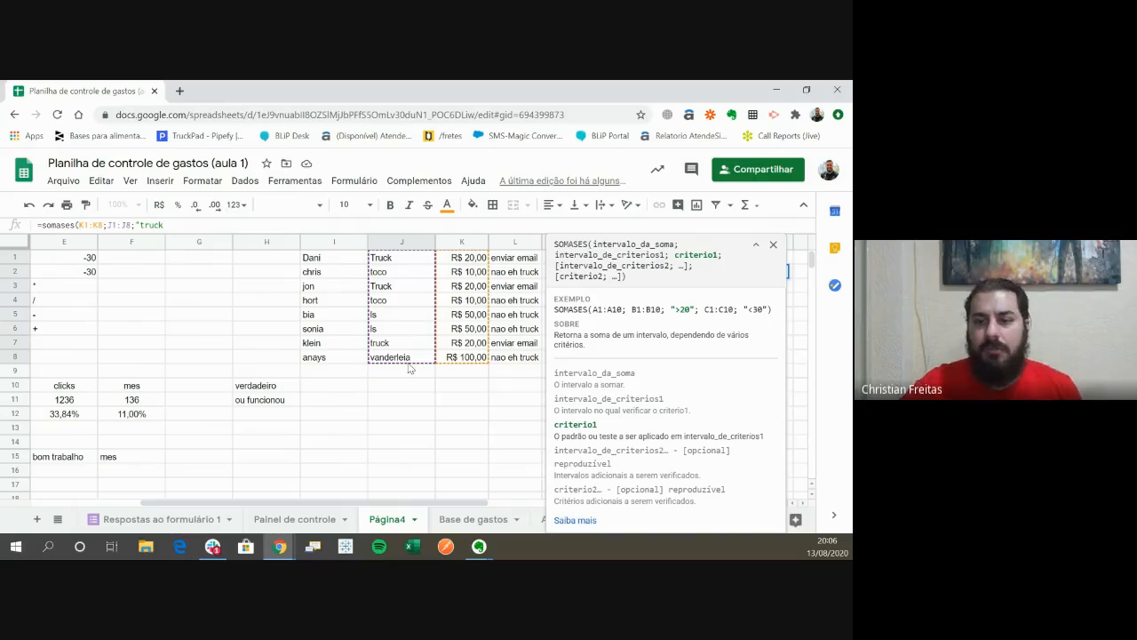
click(773, 244)
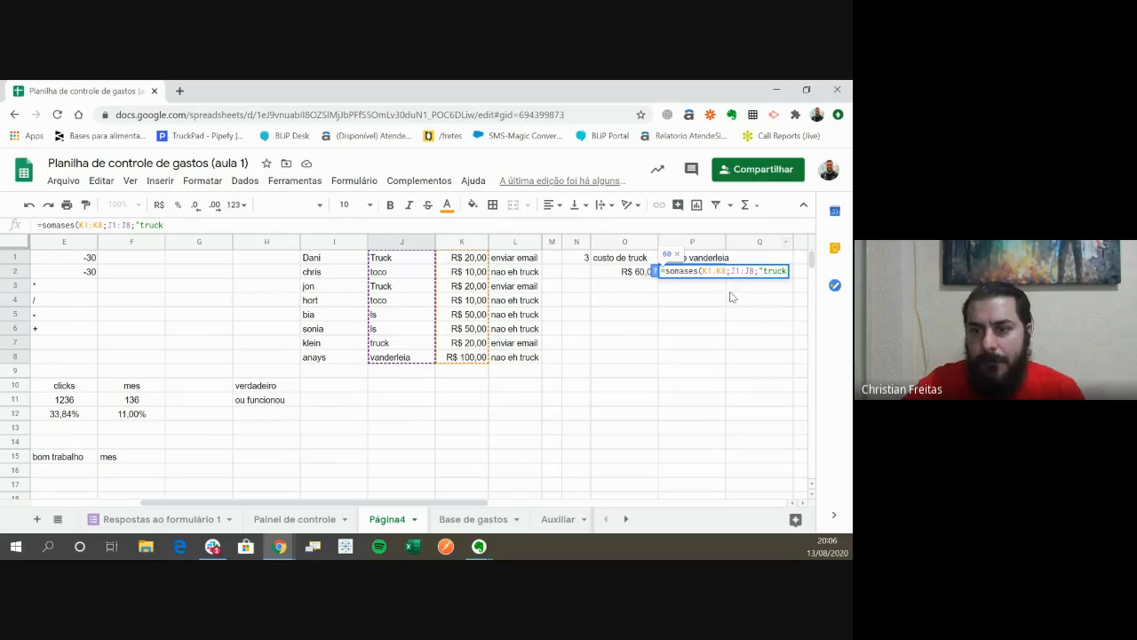
text(")
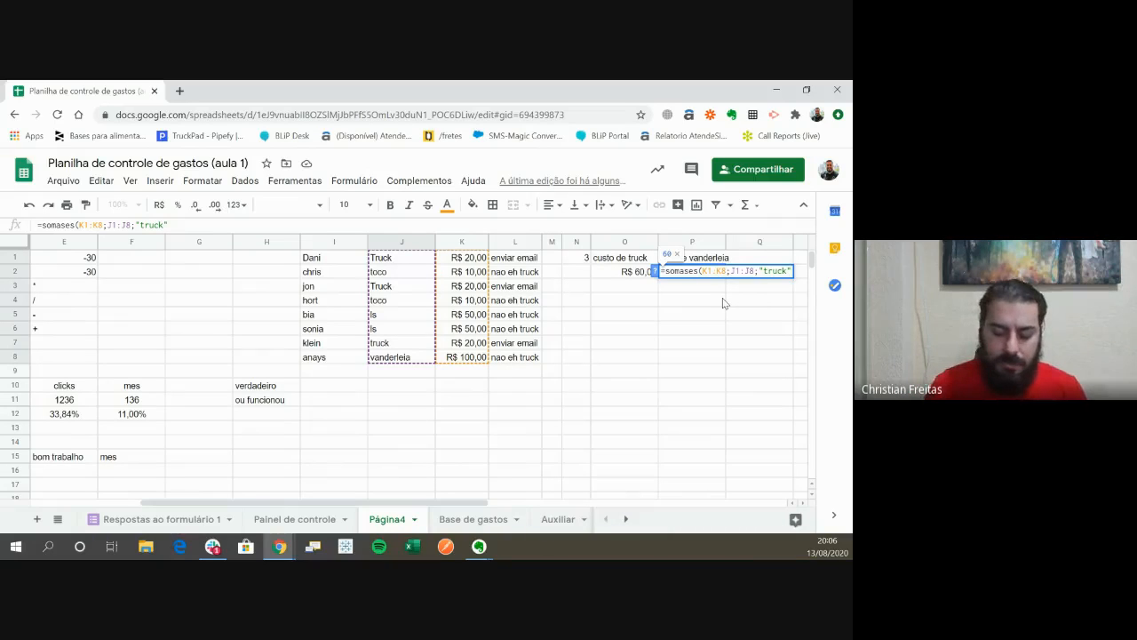
text(;)
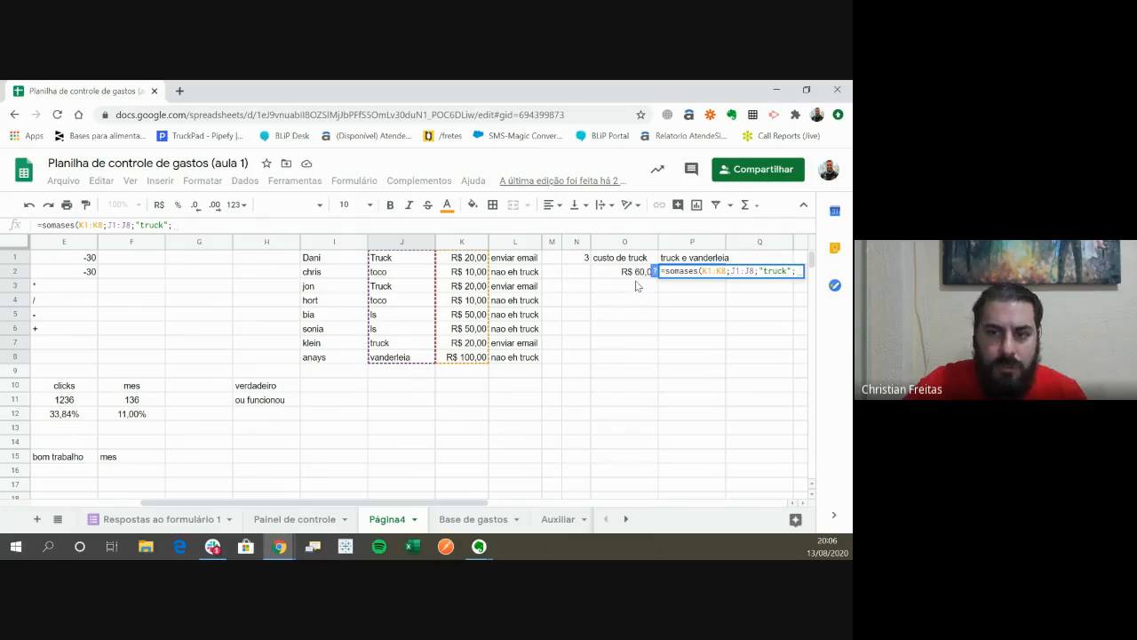
- Complete the P2 SOMASES formula with J1:J8 as second criteria range and "vanderleia" as its criterion
drag(410, 258, 407, 357)
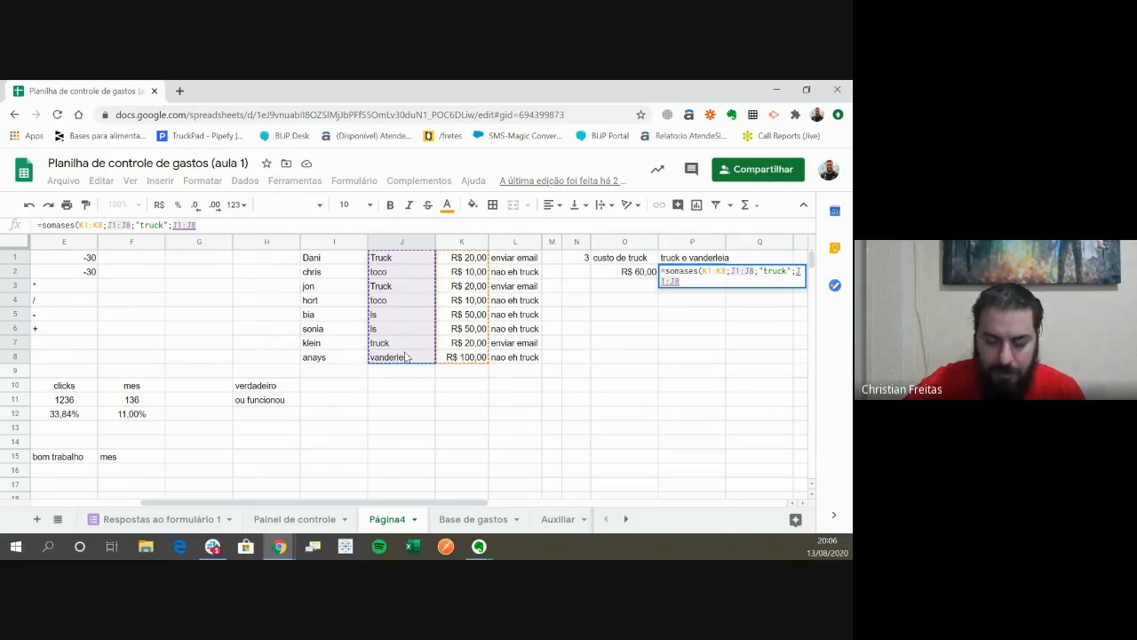
text(;)
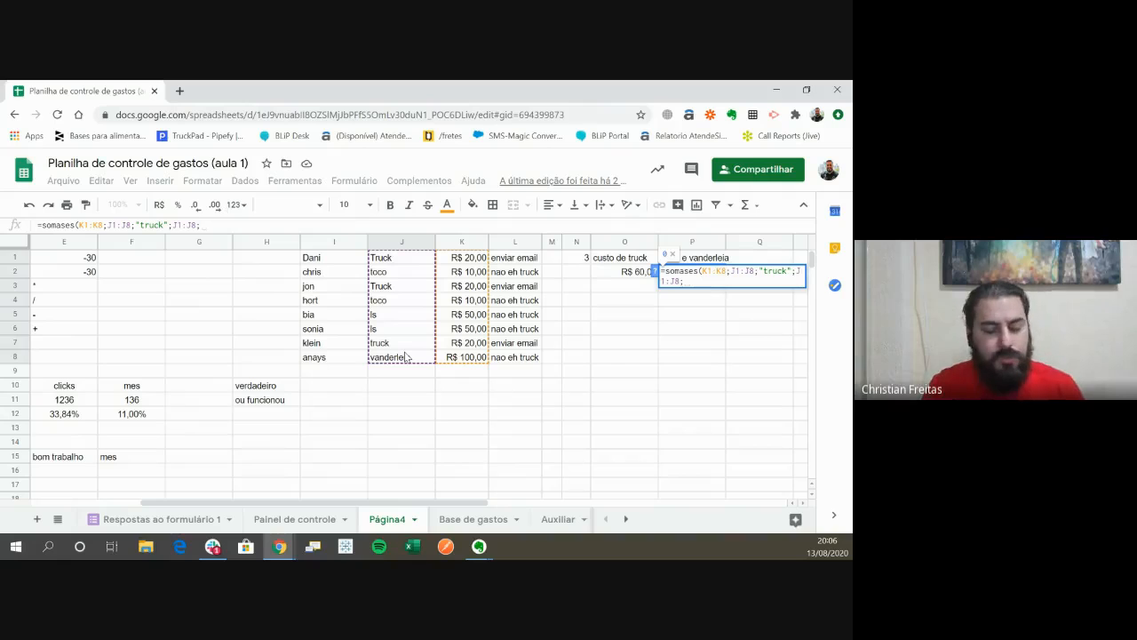
text("vanderleia)
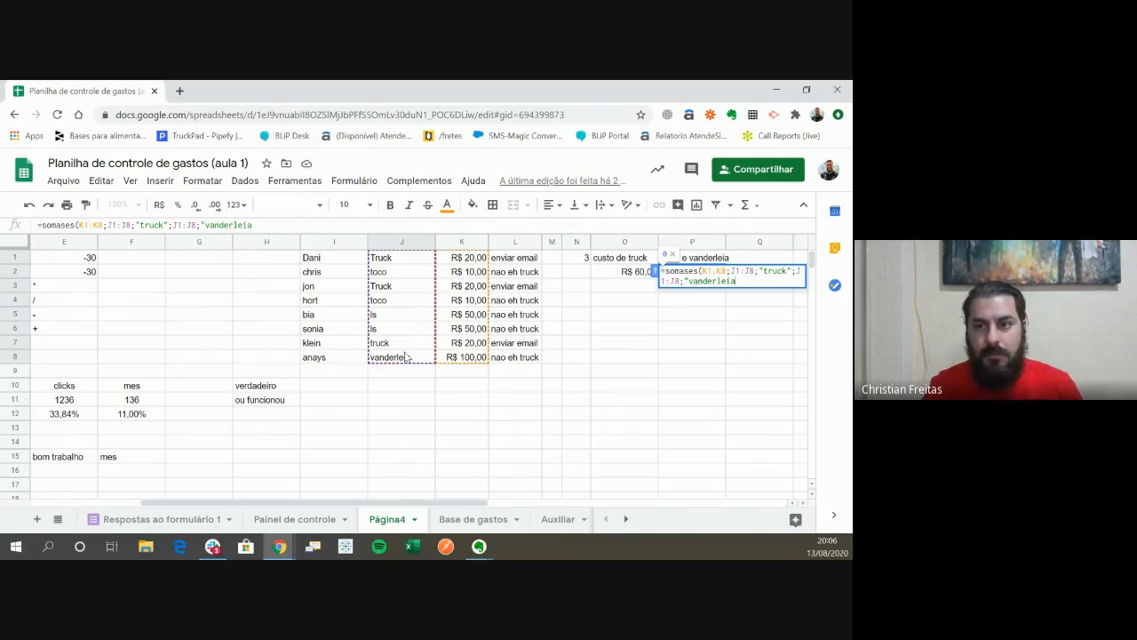
text(")
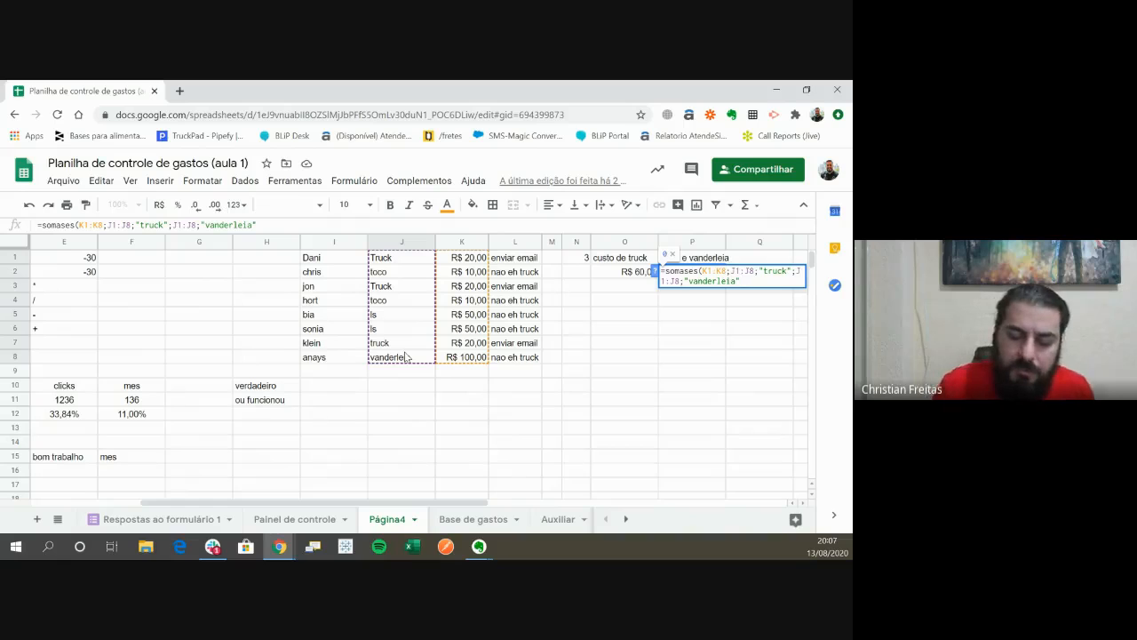
text())
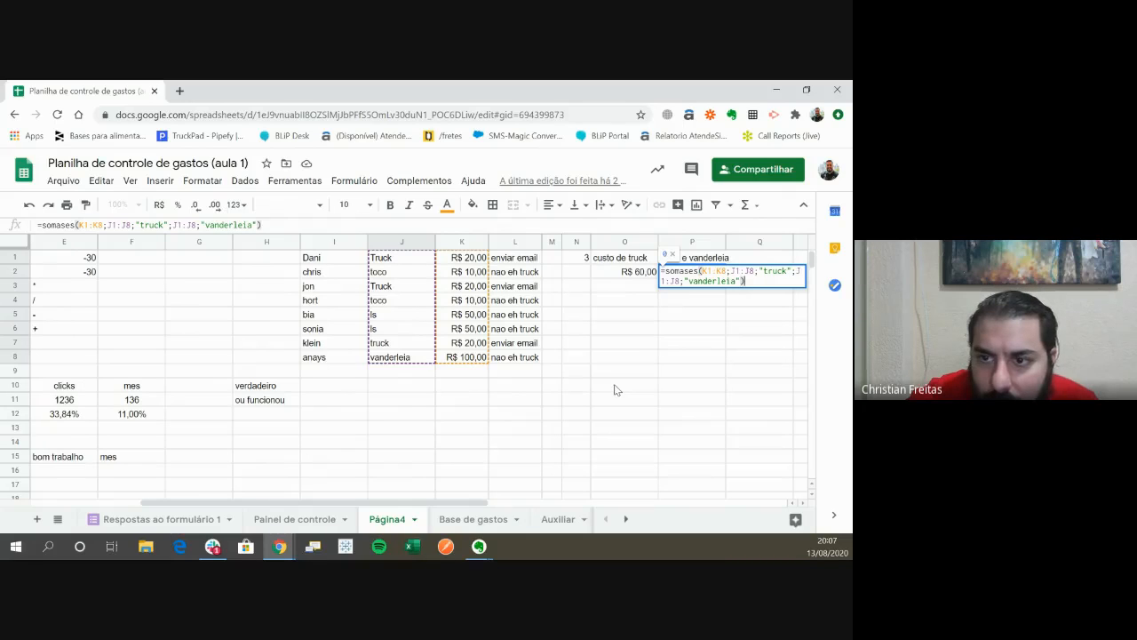
key(Return)
- Copy the vehicle type "vanderleia" from cell J8
key(Left)
key(Left)
key(Left)
key(Left)
key(Left)
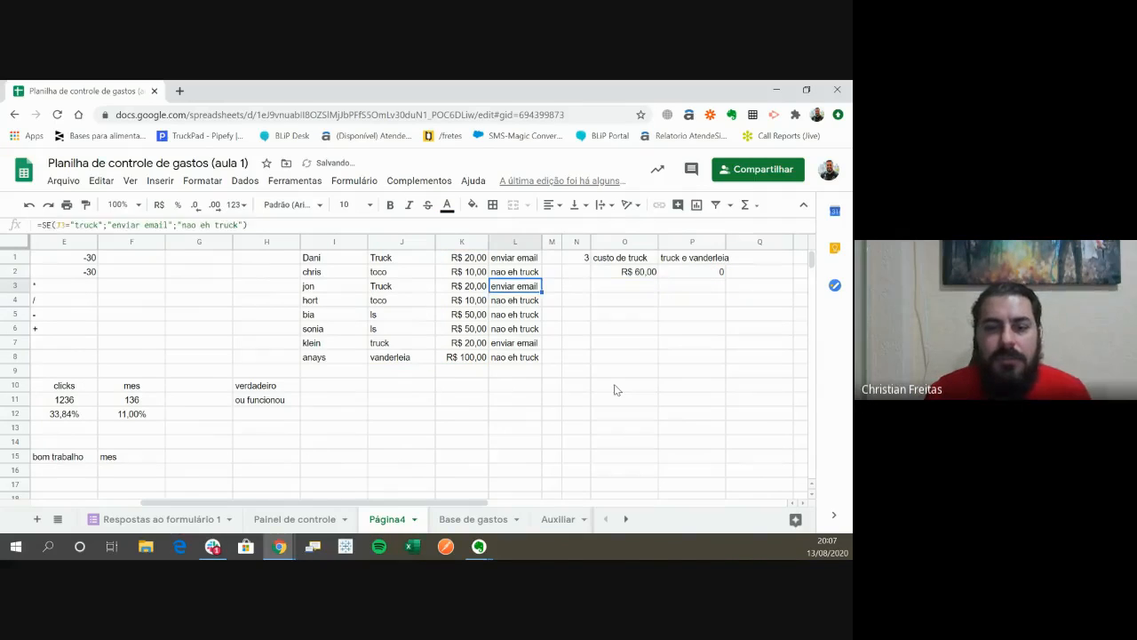
key(Down)
key(Down)
key(Left)
key(Down)
key(Down)
key(Down)
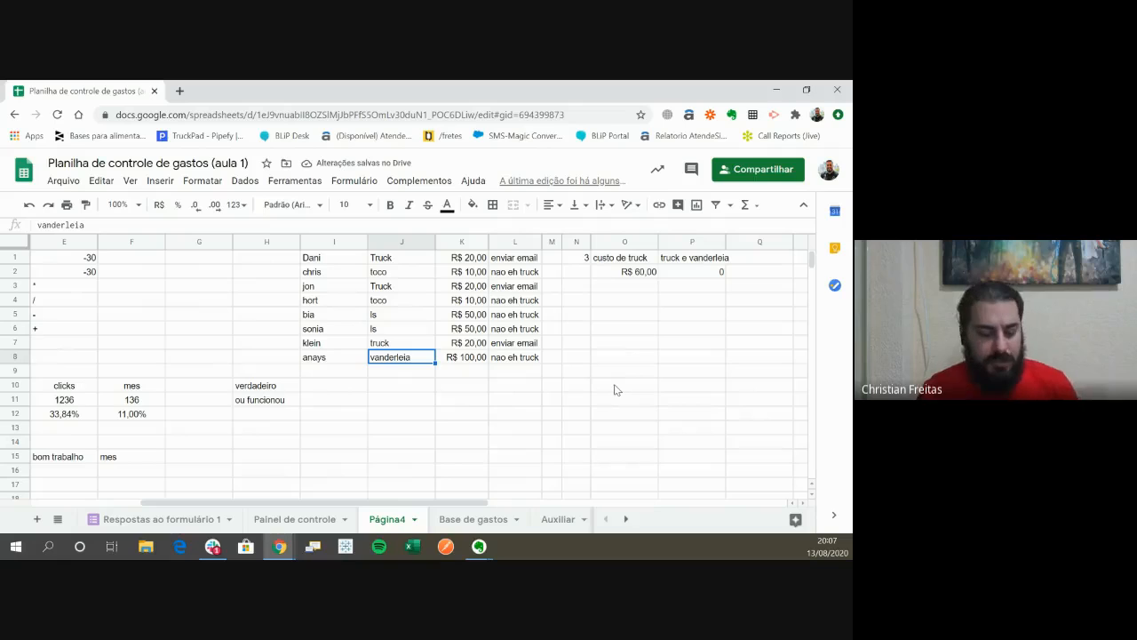
key(ctrl+c)
- Try to replace the "vanderleia" criterion in the P2 SOMASES formula with the text copied from J8
key(Right)
key(Right)
key(Right)
key(Up)
key(Up)
key(Up)
key(Up)
key(Up)
key(Up)
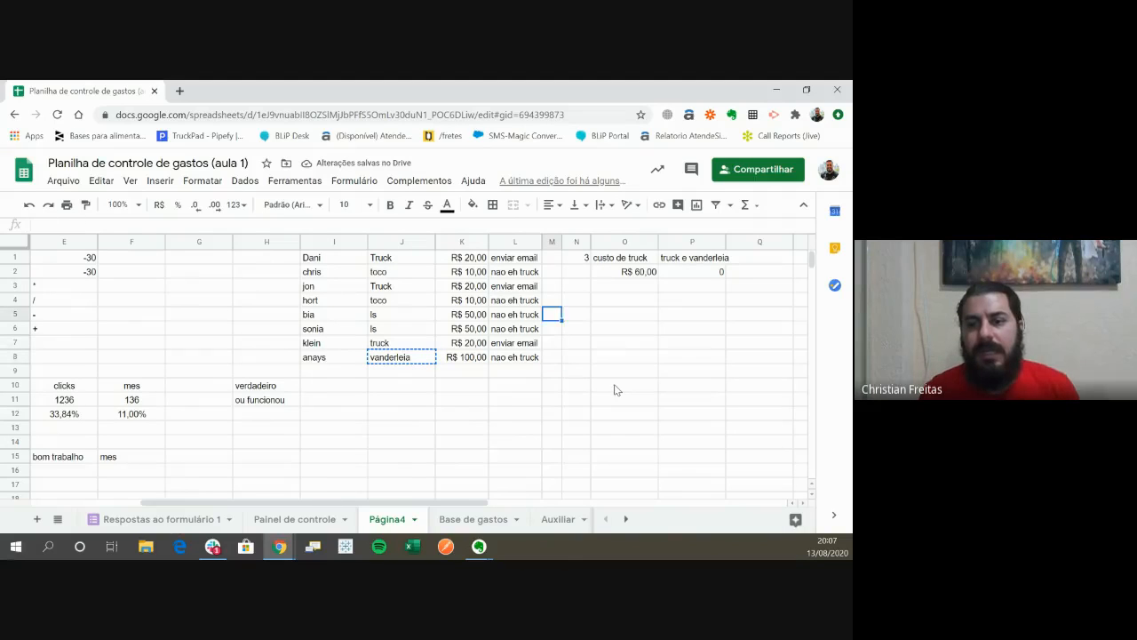
key(Right)
key(Right)
key(Right)
key(Right)
key(Left)
key(Return)
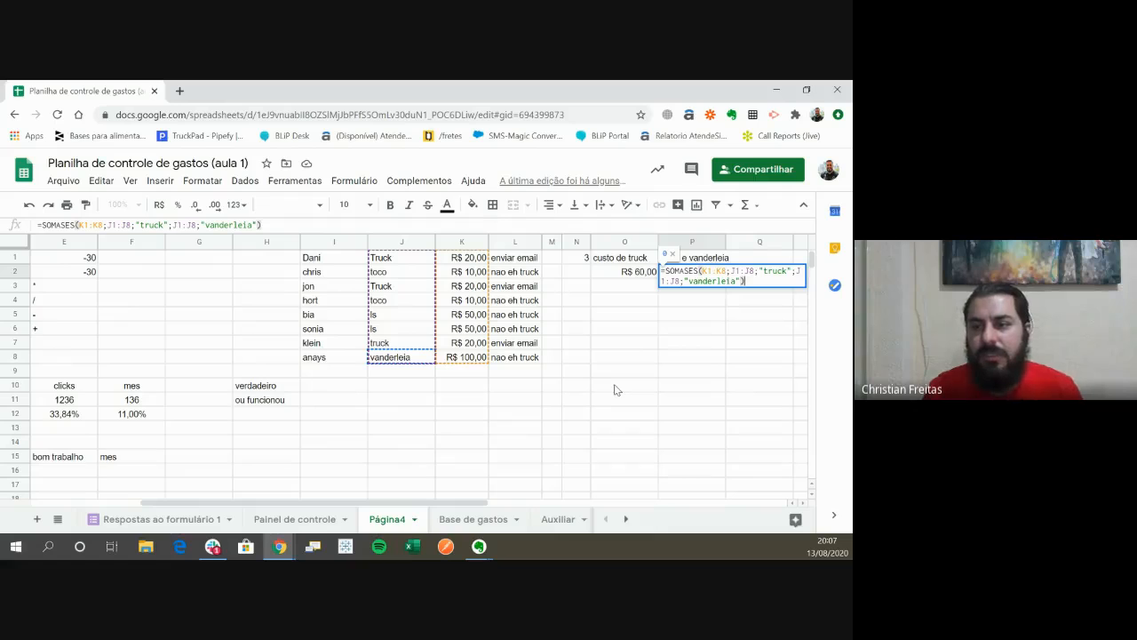
key(Left)
key(Left)
key(ctrl+shift+Left)
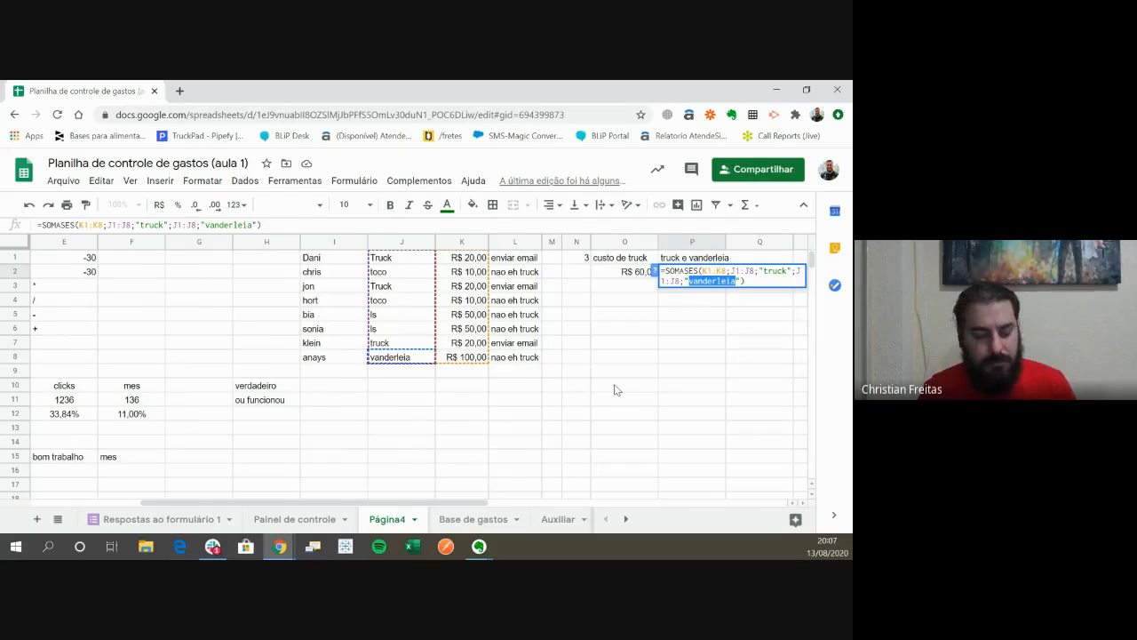
key(Right)
key(Return)
key(Up)
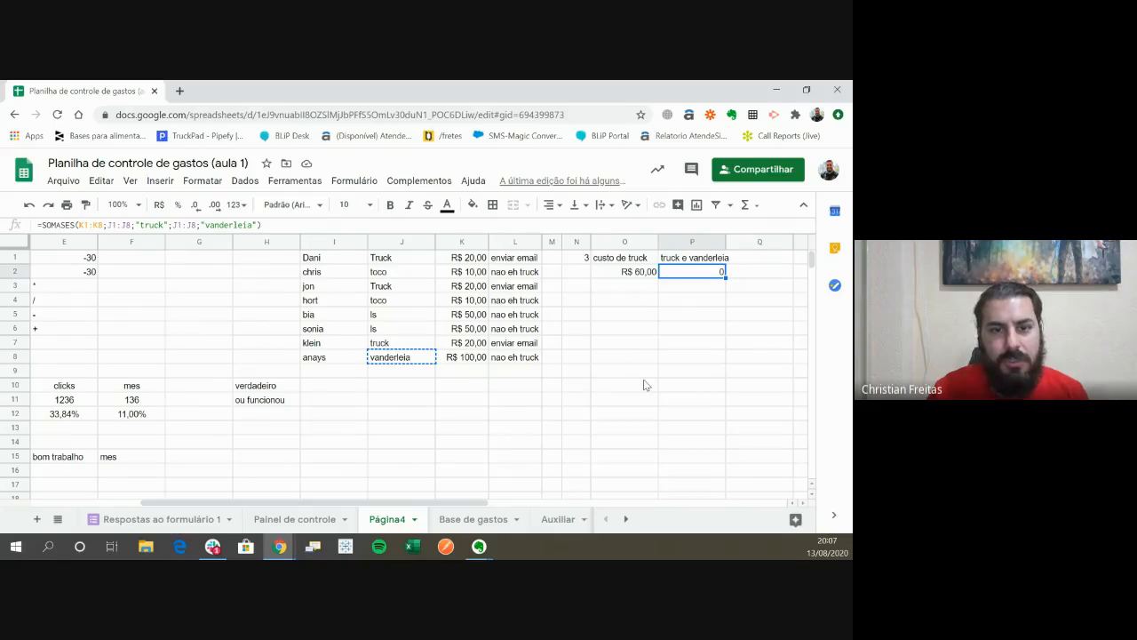
key(Escape)
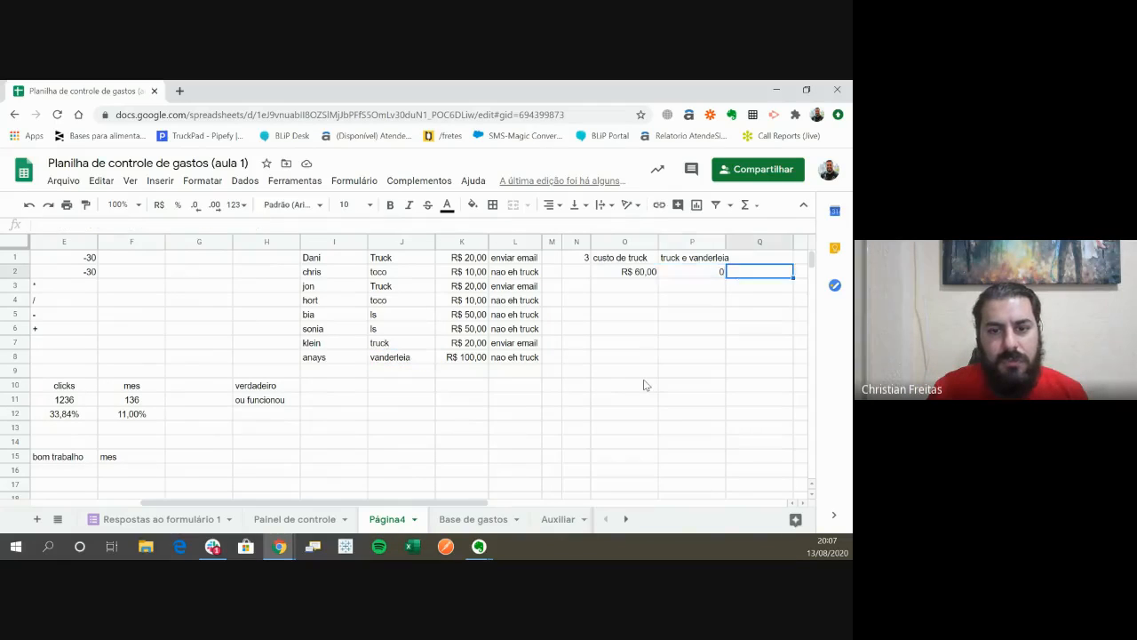
- Remove the second J1:J8 criteria range and its "vanderleia" criterion from the P2 SOMASES formula
key(Left)
key(Left)
key(Left)
key(Left)
key(Left)
key(Right)
key(Right)
key(Right)
key(Right)
key(Right)
key(Right)
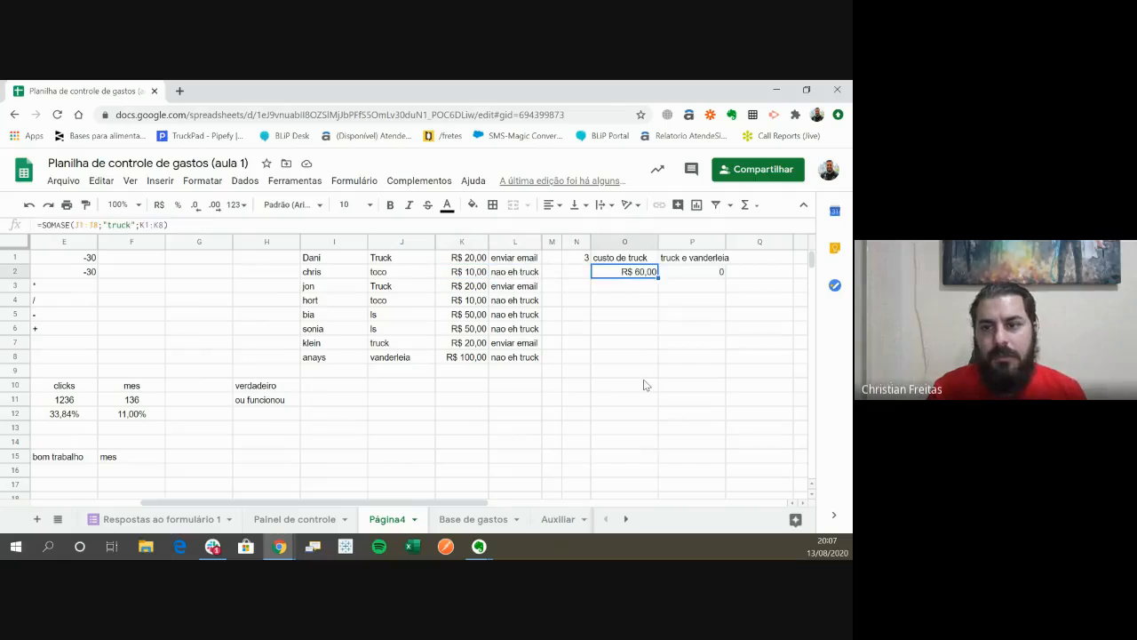
key(Left)
key(Return)
key(Up)
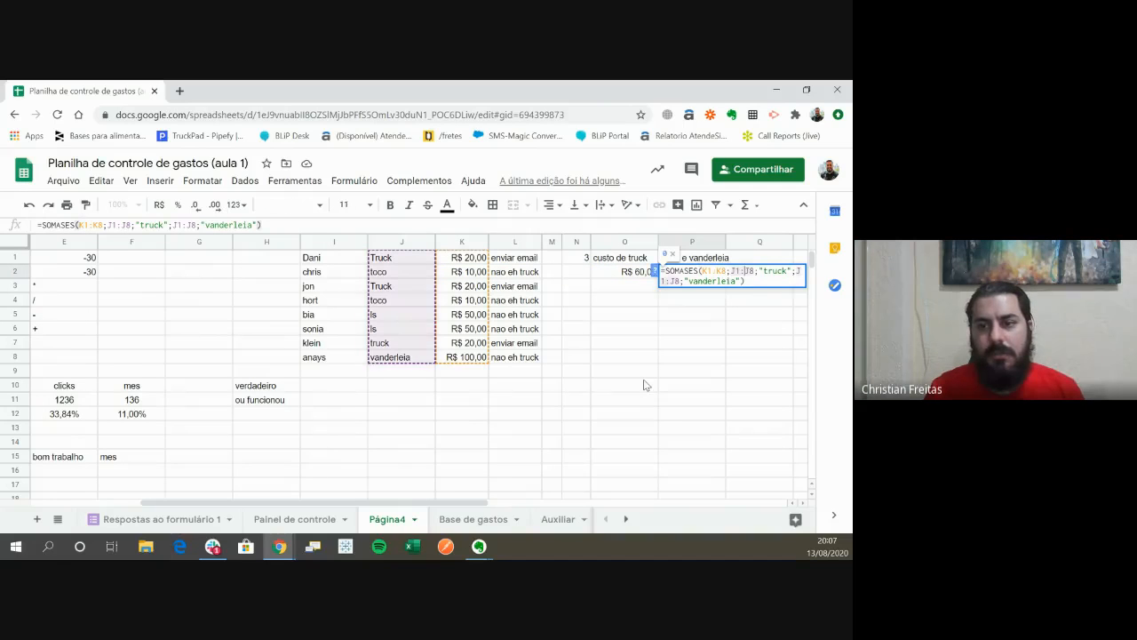
key(Up)
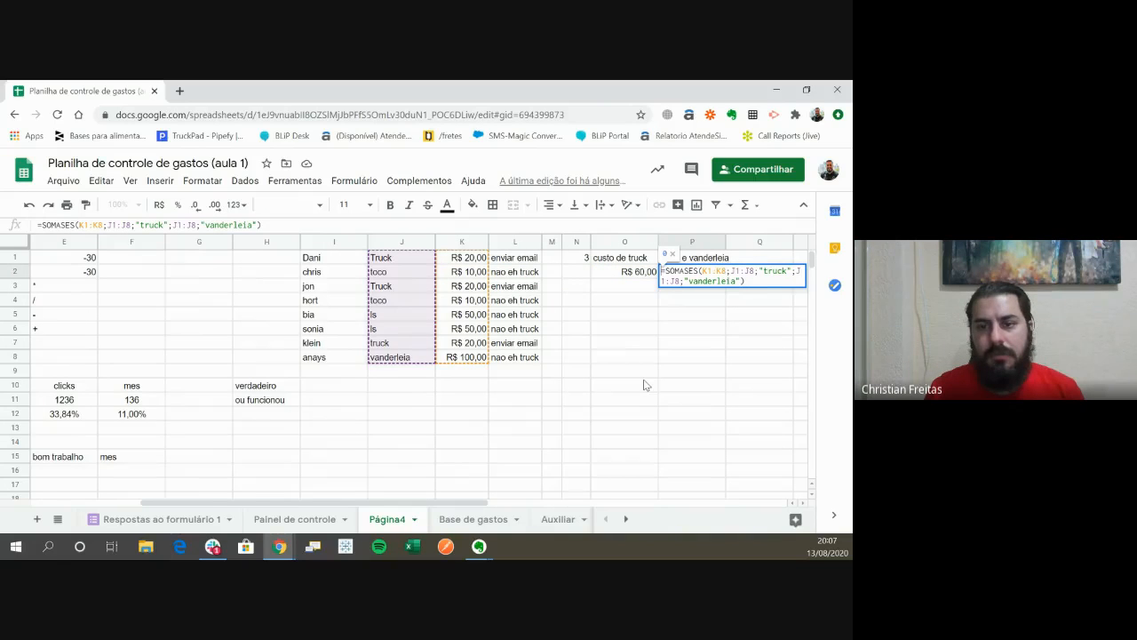
key(Right)
key(Right)
key(Right)
key(Right)
key(Right)
key(Right)
key(Right)
key(Right)
key(Right)
key(Right)
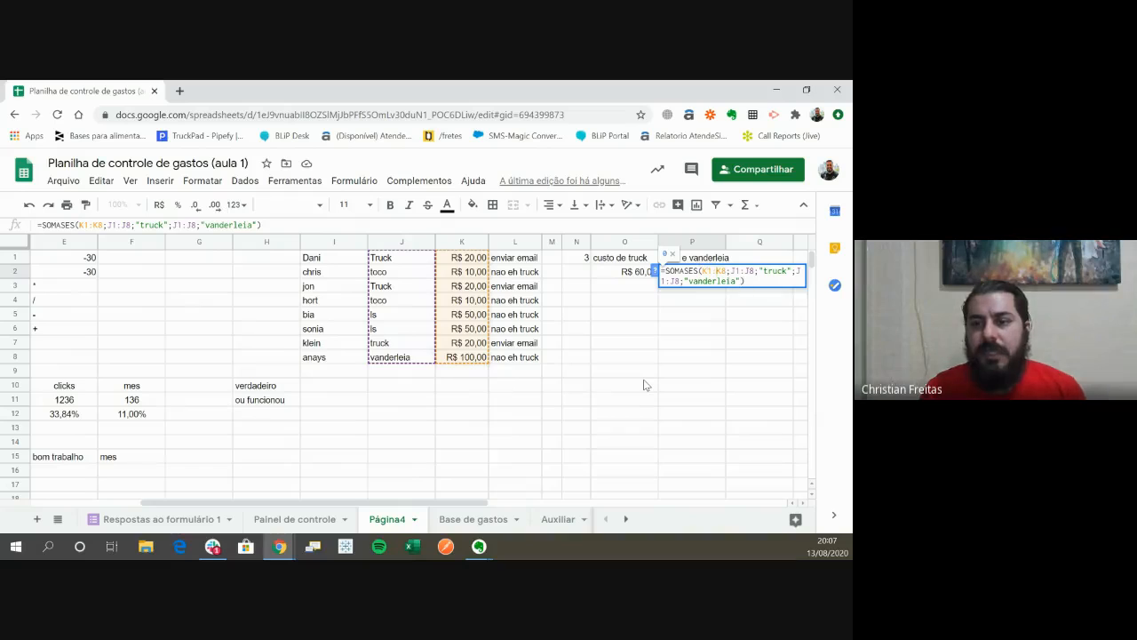
key(Right)
key(Right)
key(Right)
key(Right)
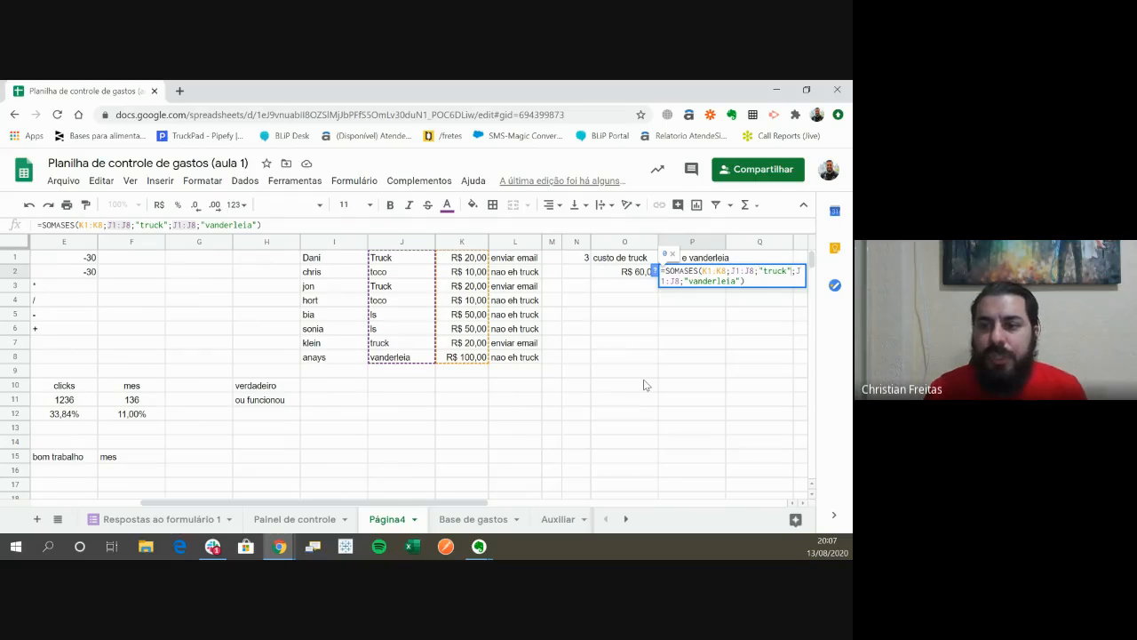
key(Right)
key(shift+Down)
key(BackSpace)
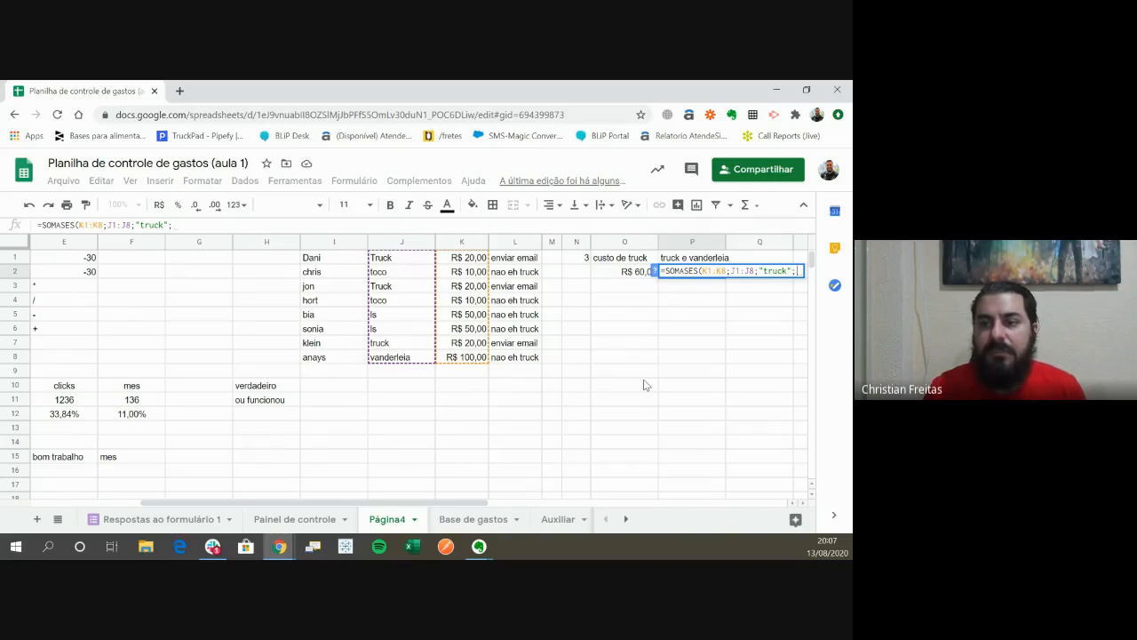
key(Return)
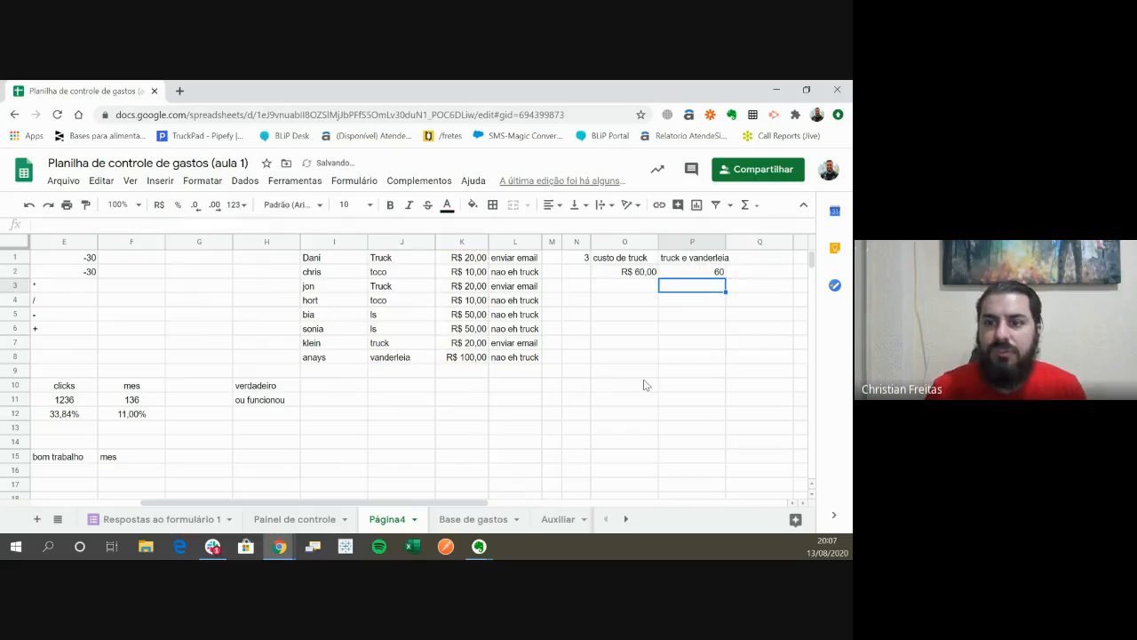
- Shorten the vehicle type in cell J8 to "vand"
key(Up)
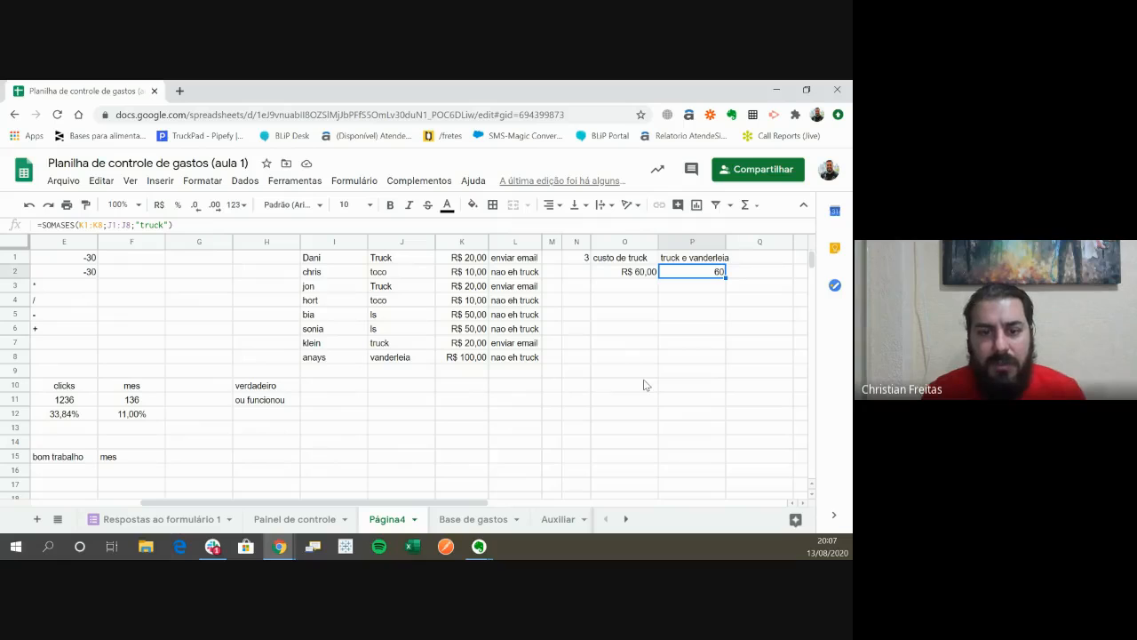
key(Down)
key(Down)
key(Down)
key(Down)
key(Down)
key(Down)
key(Left)
key(Left)
key(Left)
key(Left)
key(Left)
key(Left)
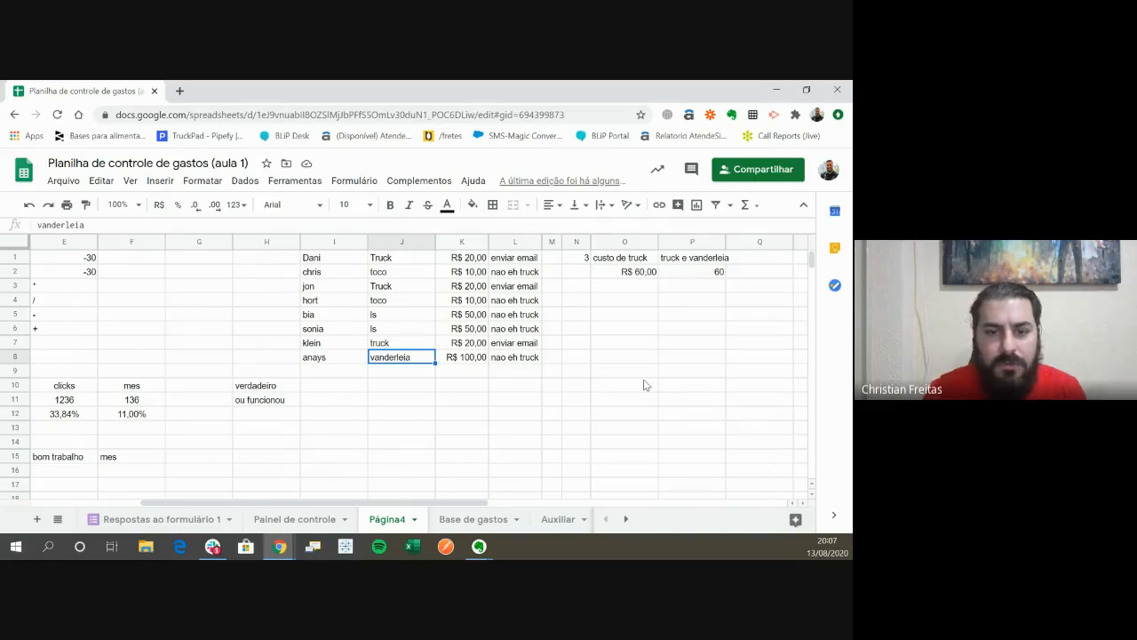
key(Return)
key(BackSpace)
key(Return)
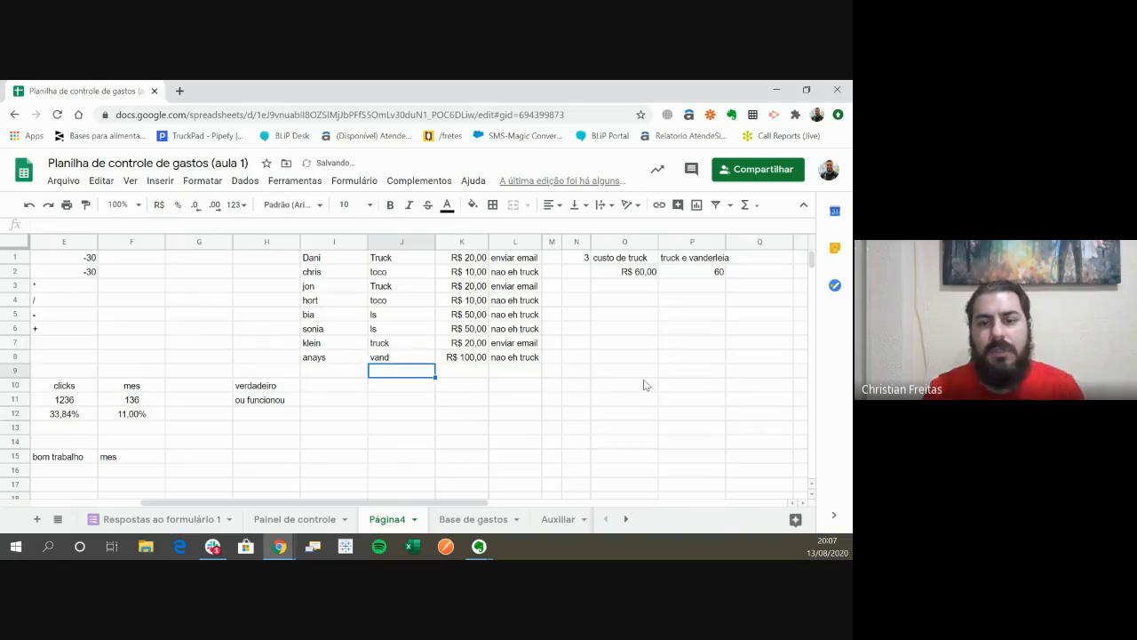
- Add the vehicle types in J1:J8 as a second criteria range after "truck" in the P2 SOMASES formula
key(Up)
key(Up)
key(Right)
key(Down)
key(Left)
key(Right)
key(Right)
key(Right)
key(Right)
key(Right)
key(Right)
key(Up)
key(Up)
key(Up)
key(Up)
key(Up)
key(Up)
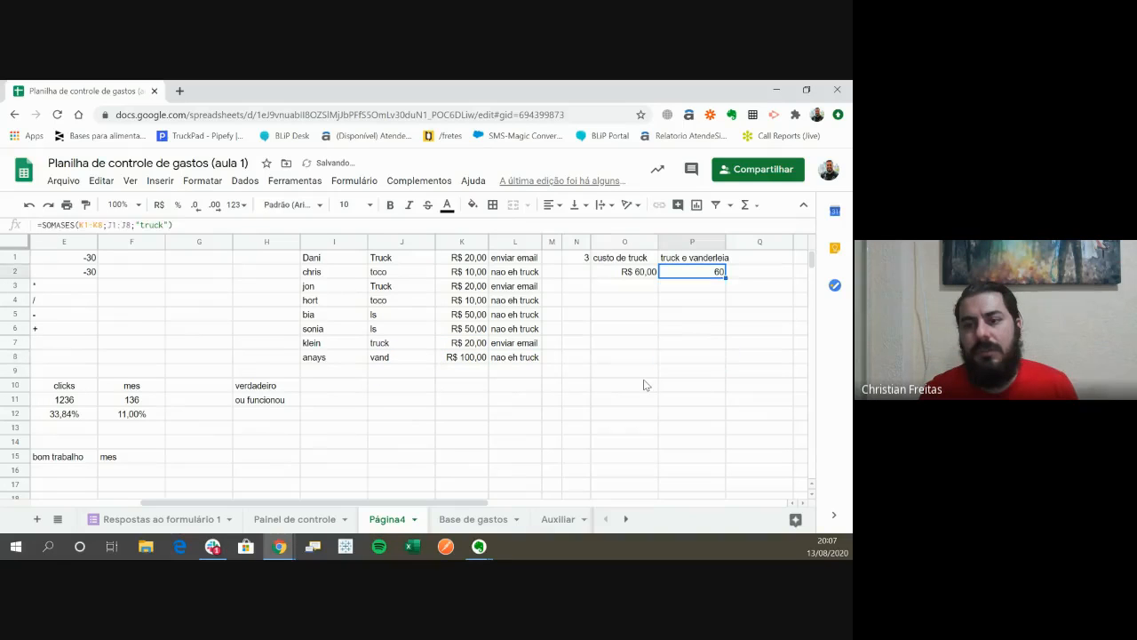
key(Up)
key(Down)
key(Return)
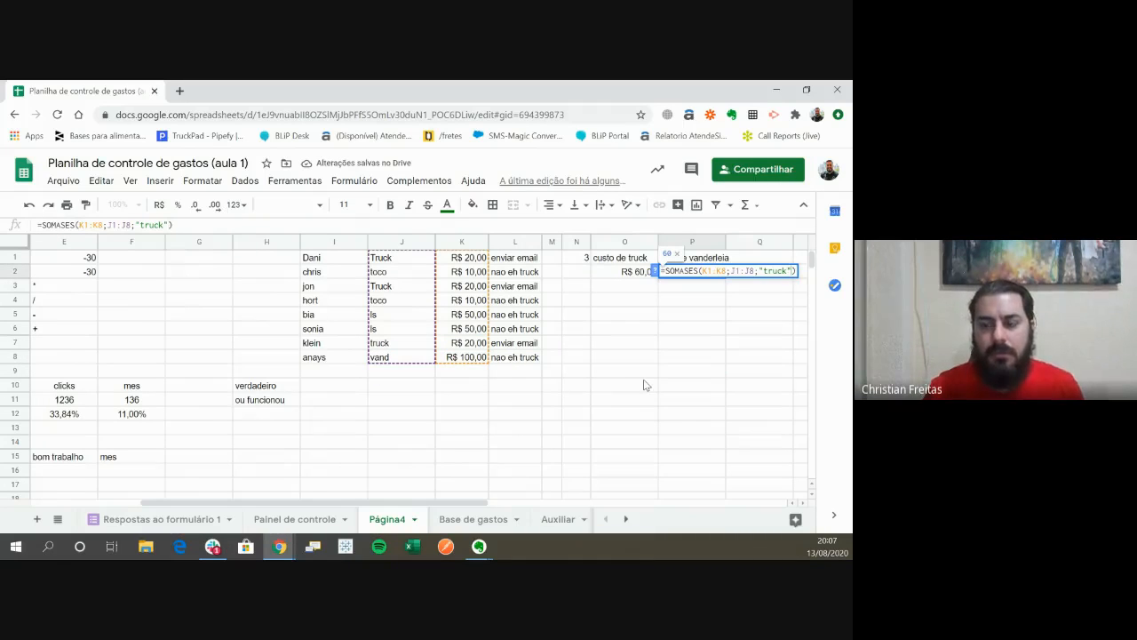
text(;)
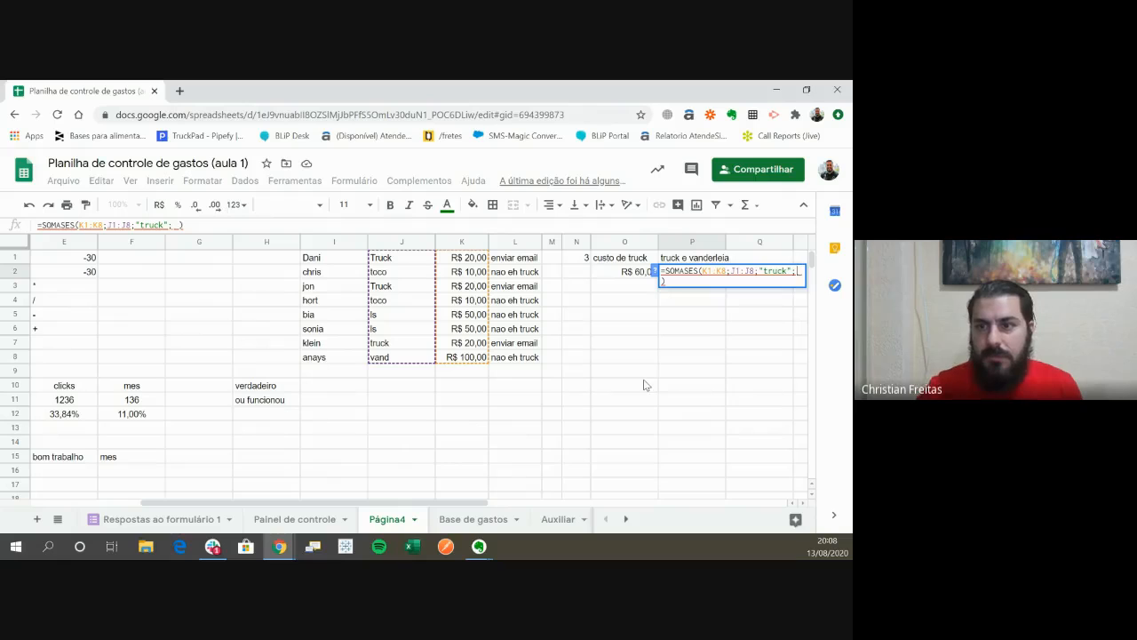
key(Up)
key(Left)
key(Left)
key(Left)
key(Left)
key(Left)
key(Left)
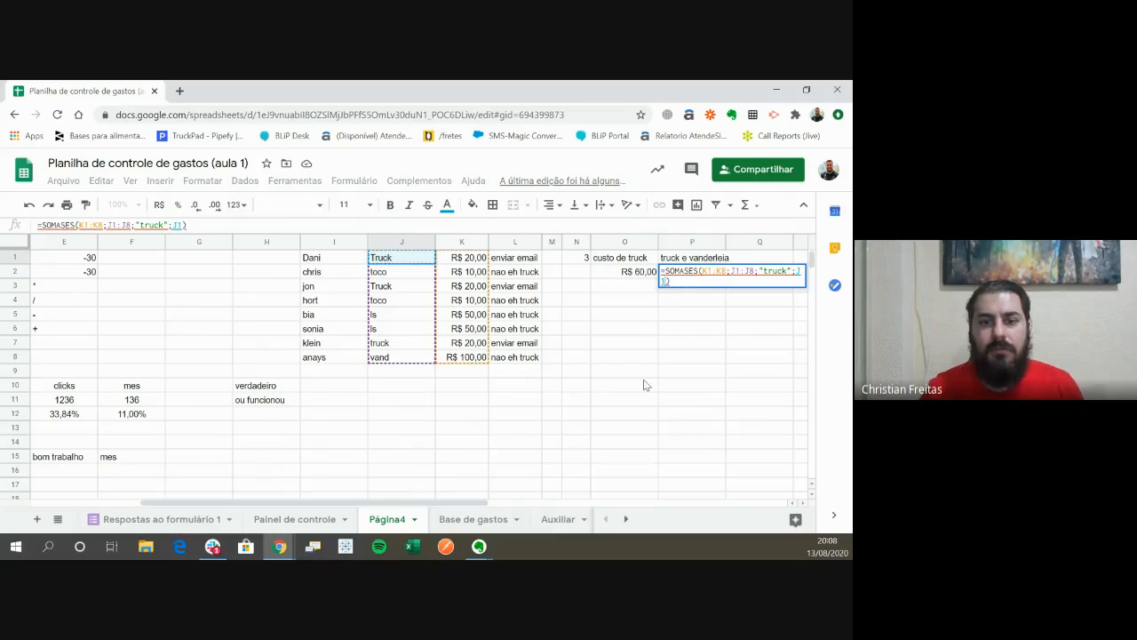
key(ctrl+shift+Down)
text(;)
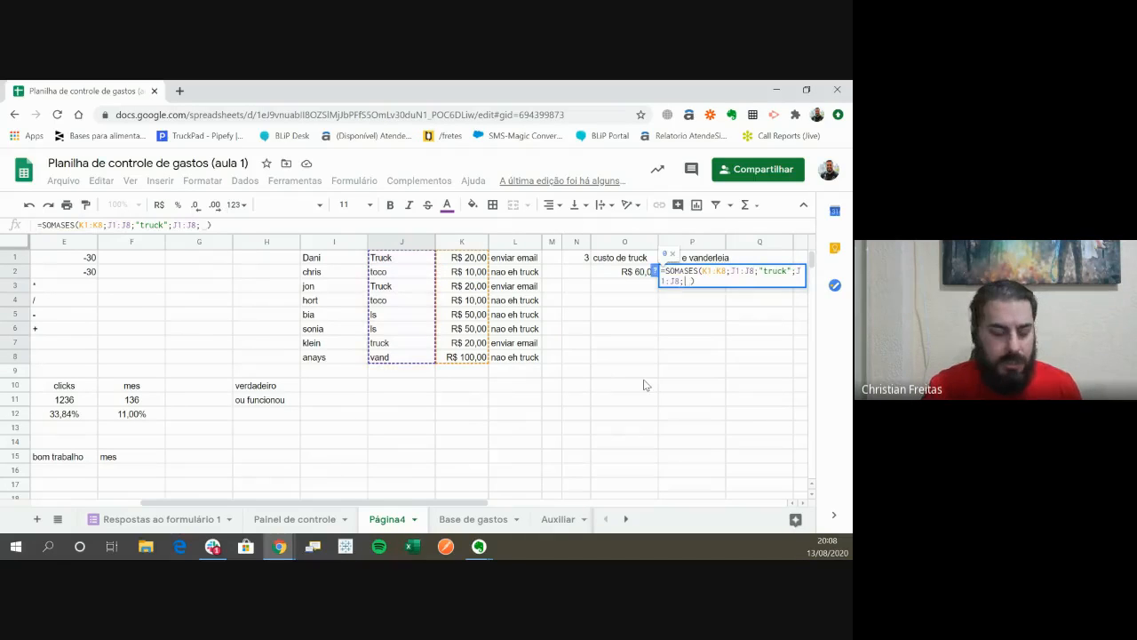
- Enter "vand" as the second criterion and commit the P2 SOMASES formula
key(BackSpace)
text("vand)
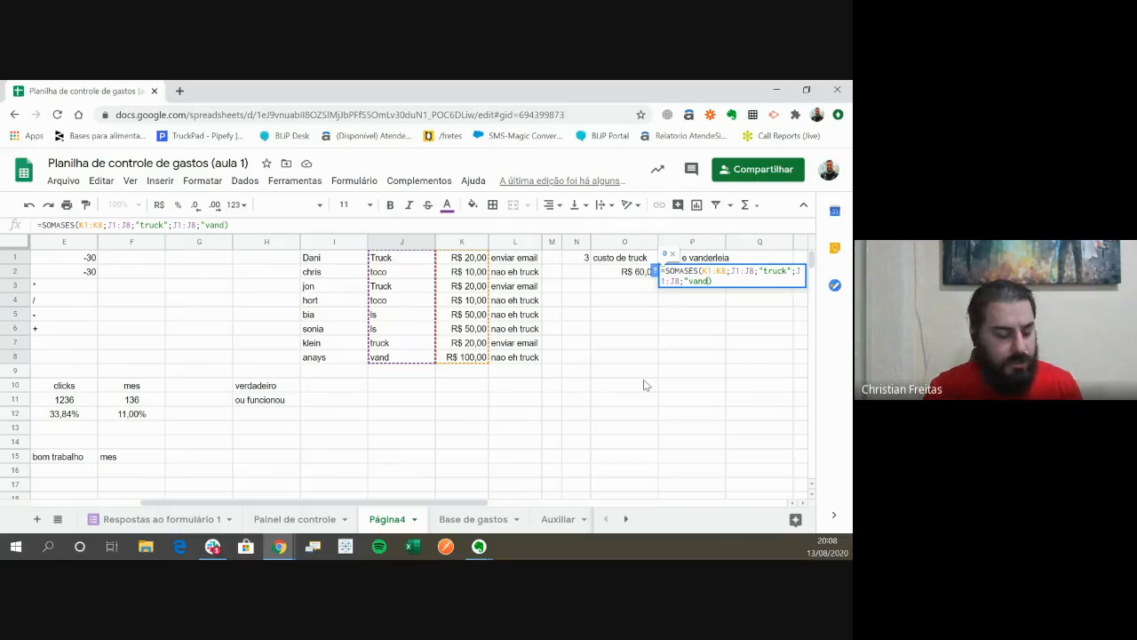
text(")
key(Return)
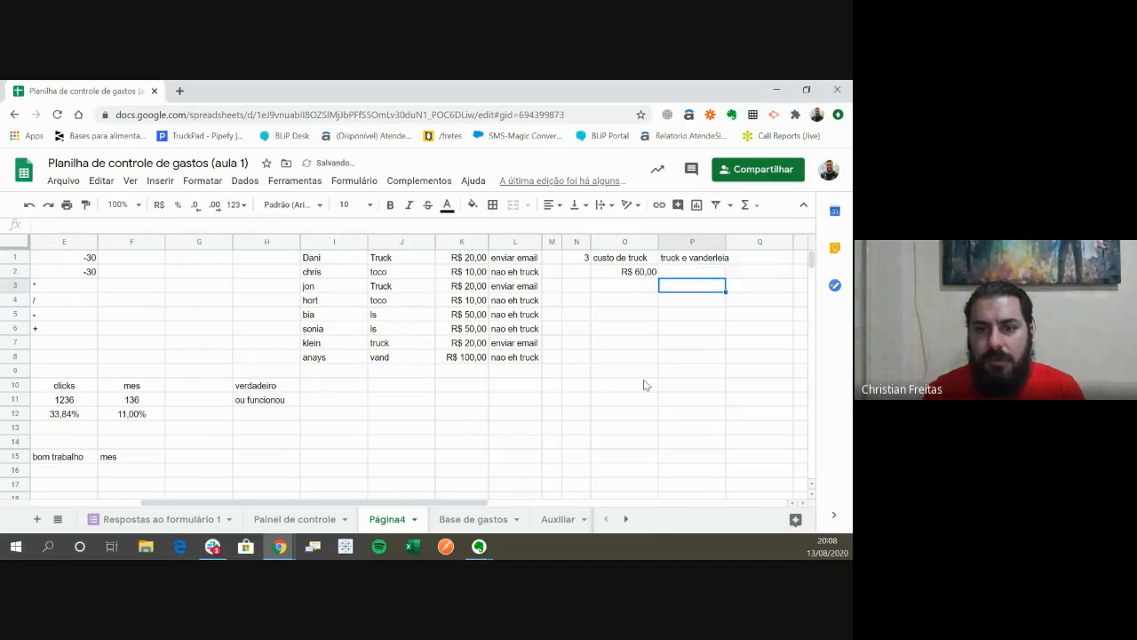
key(Up)
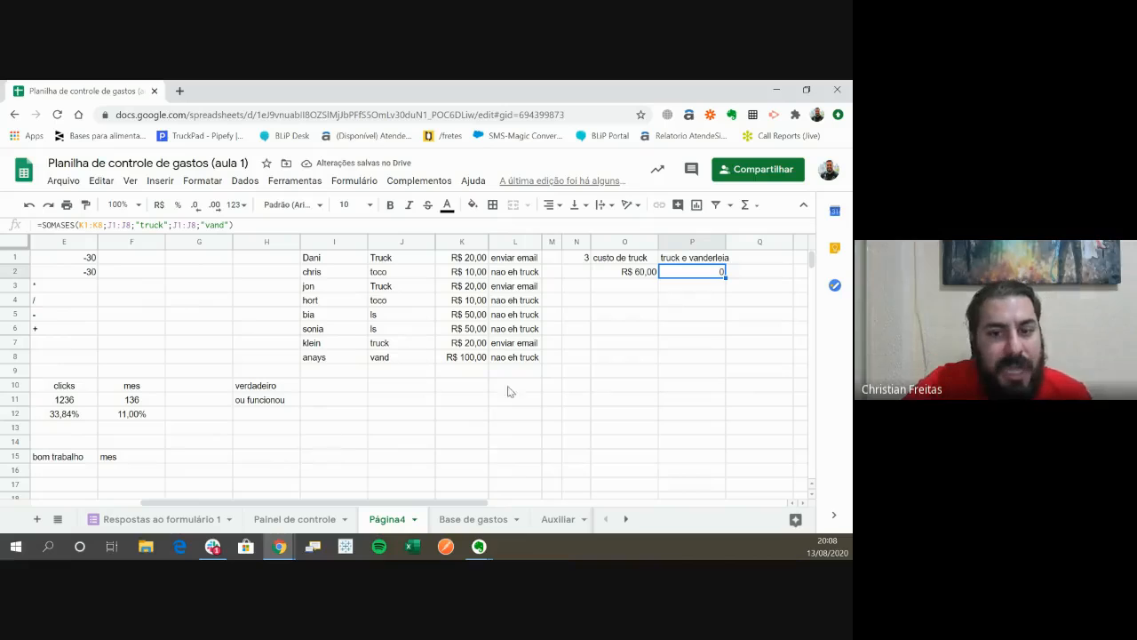
- Check the cost in K8 and read the SOMASES function help for the P2 formula's arguments
click(477, 359)
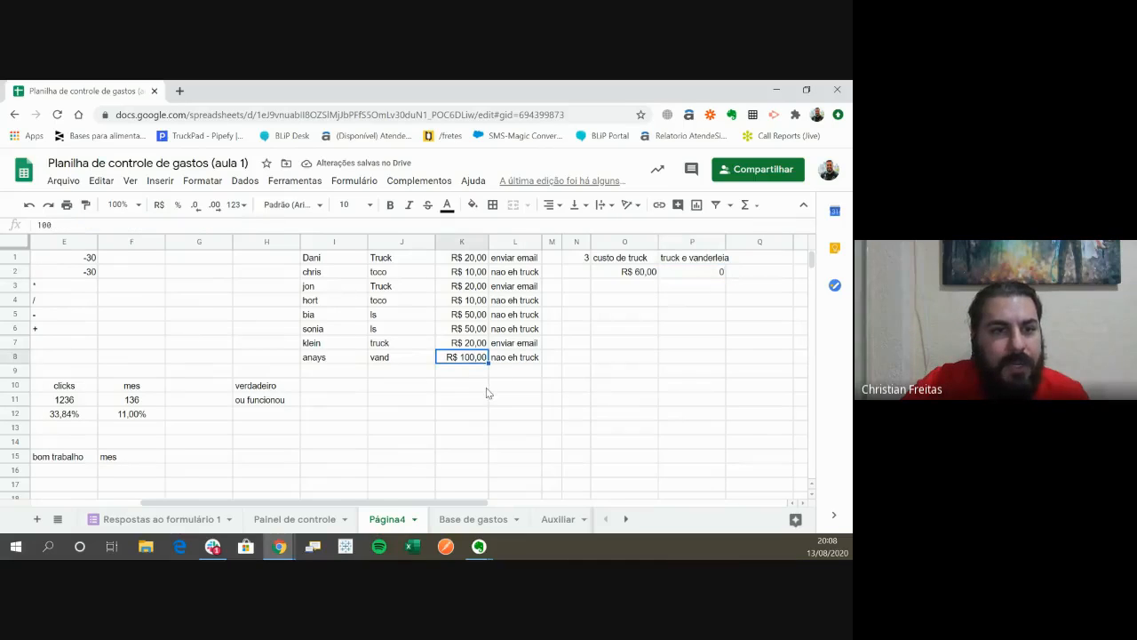
click(692, 271)
double_click(691, 271)
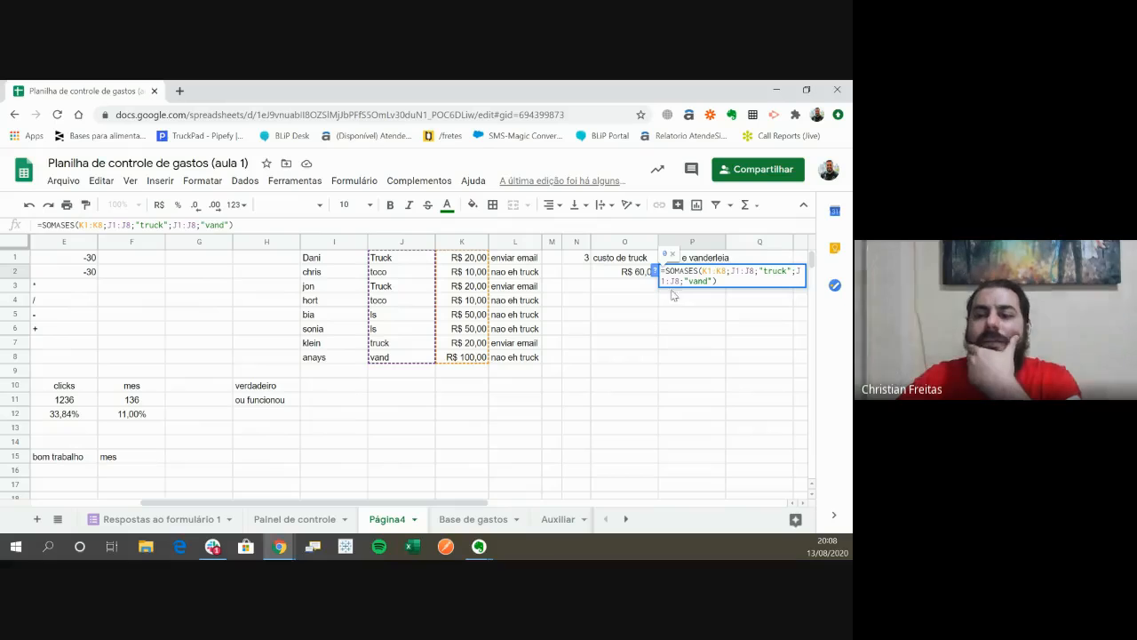
click(657, 271)
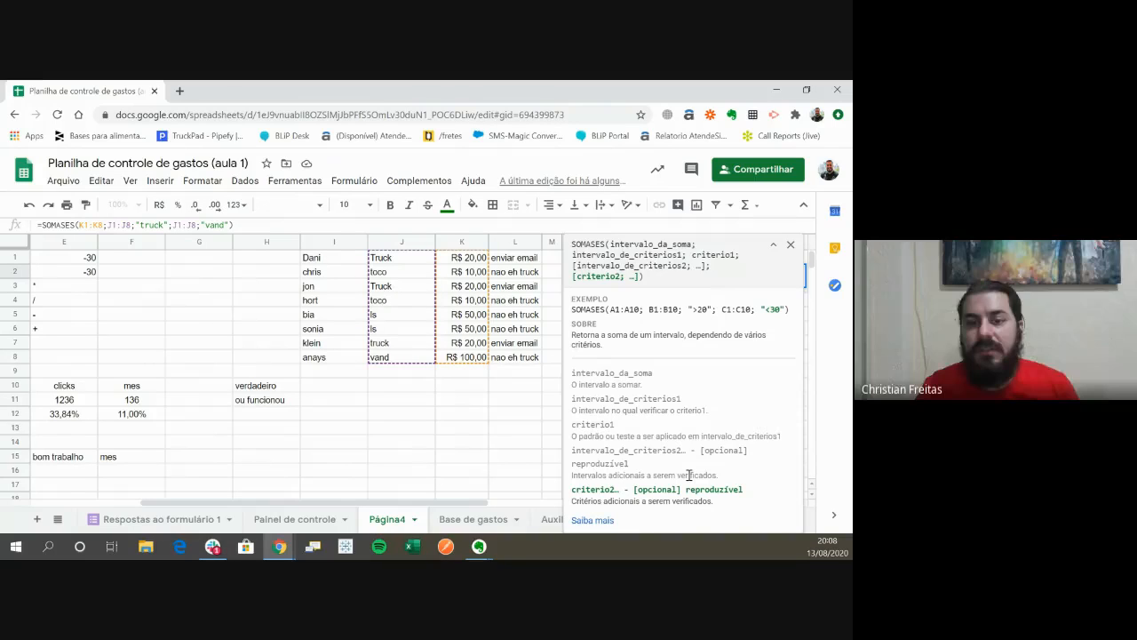
key(Escape)
key(F2)
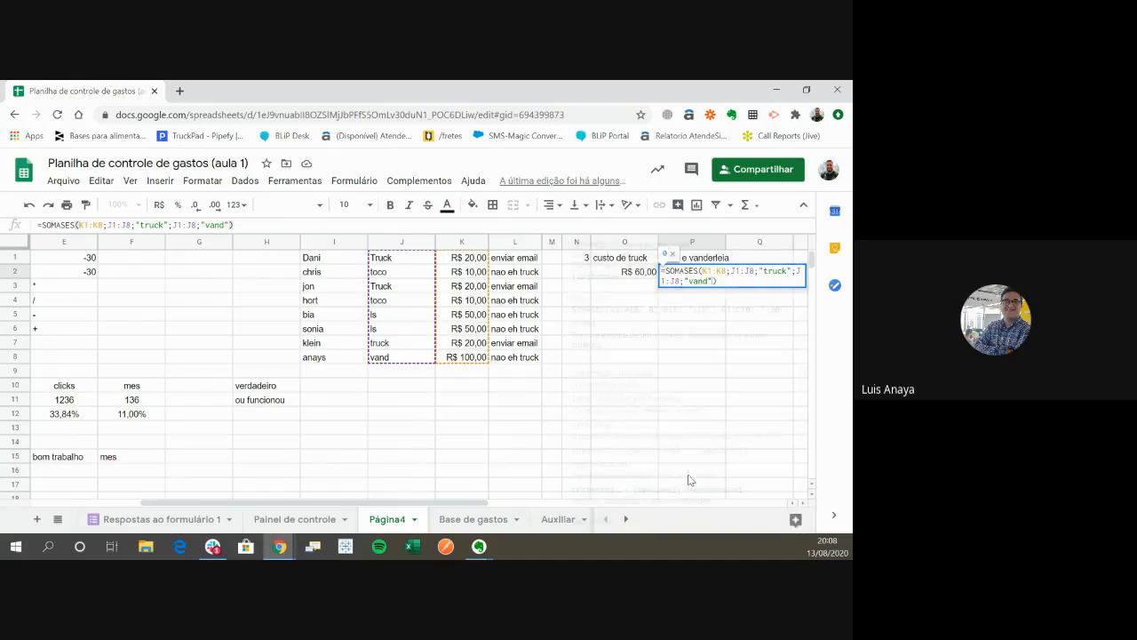
key(Escape)
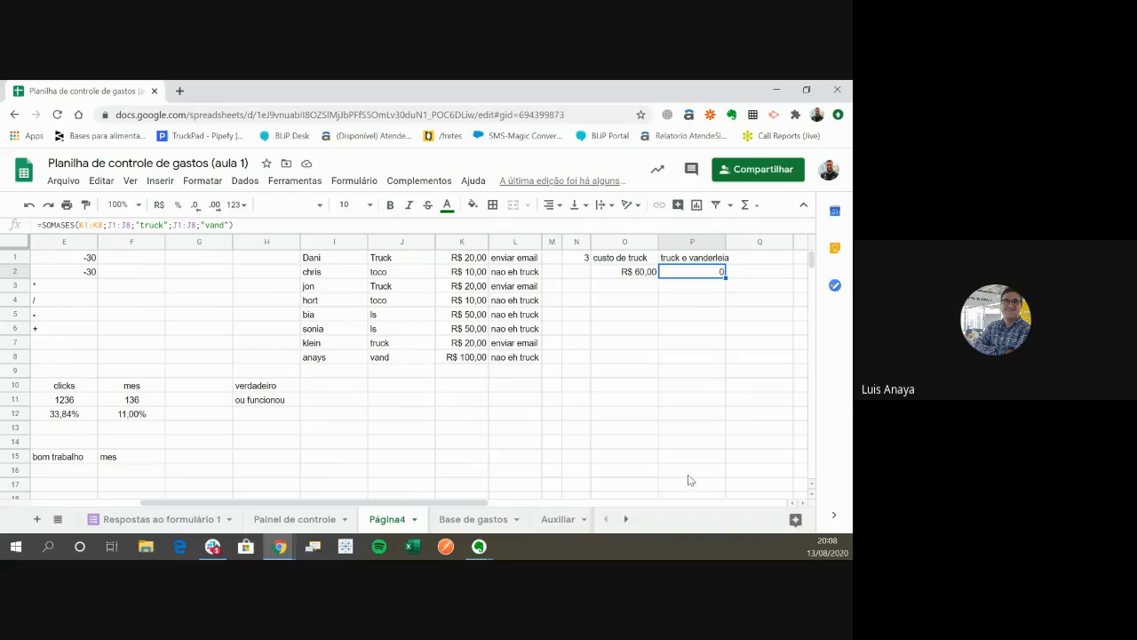
- Inspect the text of the vehicle type in cell J8
click(405, 355)
key(F2)
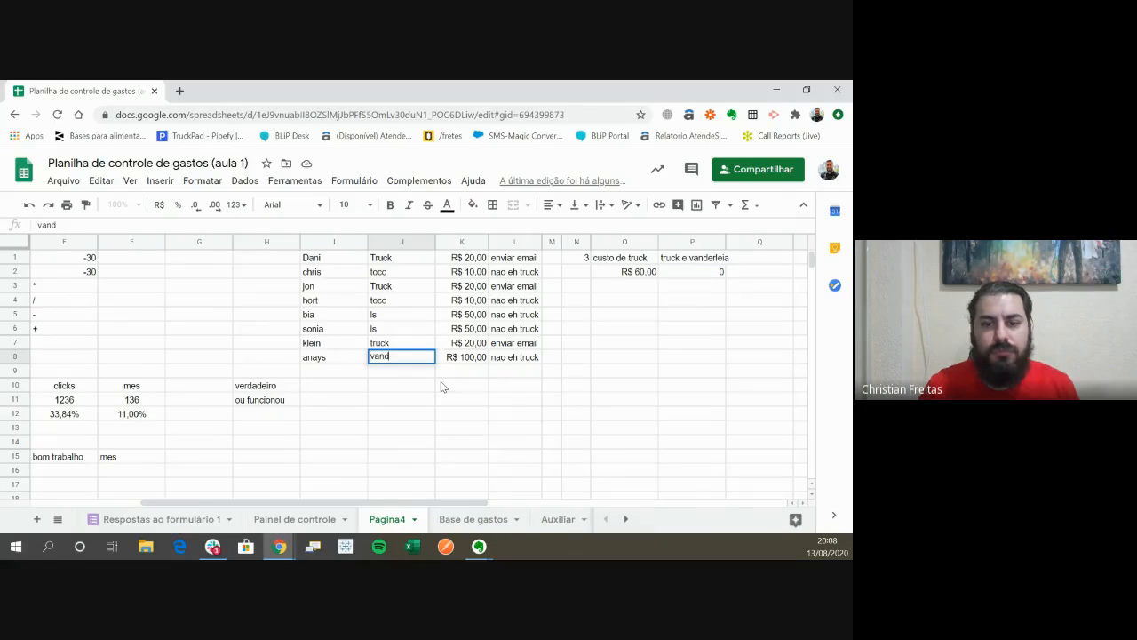
key(Return)
- Reopen the P2 SOMASES formula for editing and collapse its function help to the syntax summary
key(Up)
key(Right)
key(Right)
key(Right)
key(Right)
key(Right)
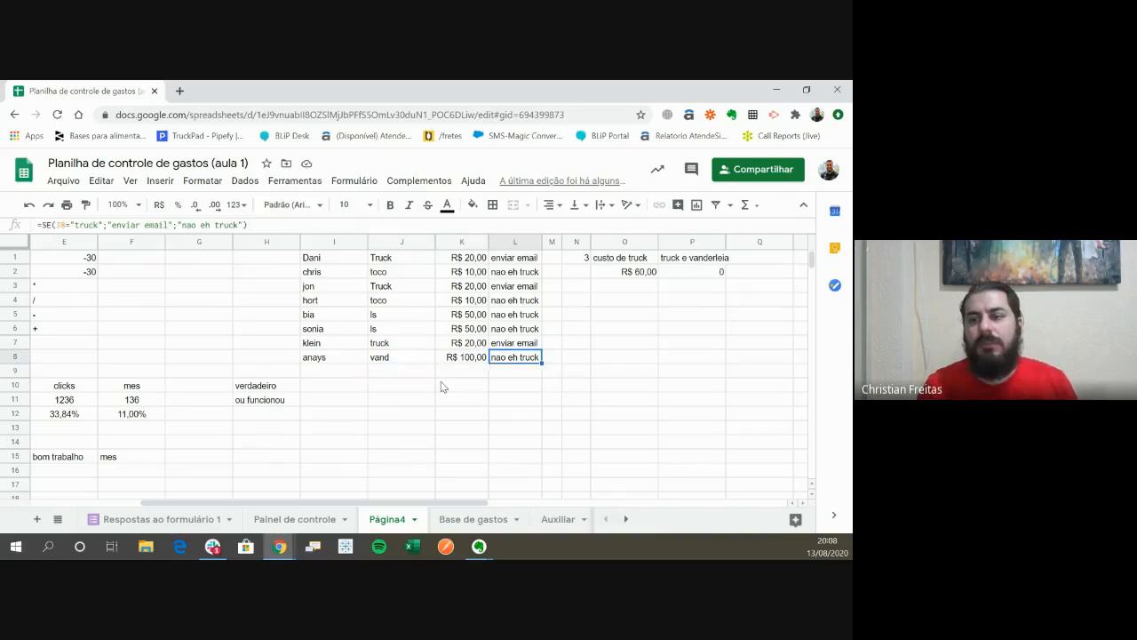
key(Right)
key(ctrl+Up)
key(F2)
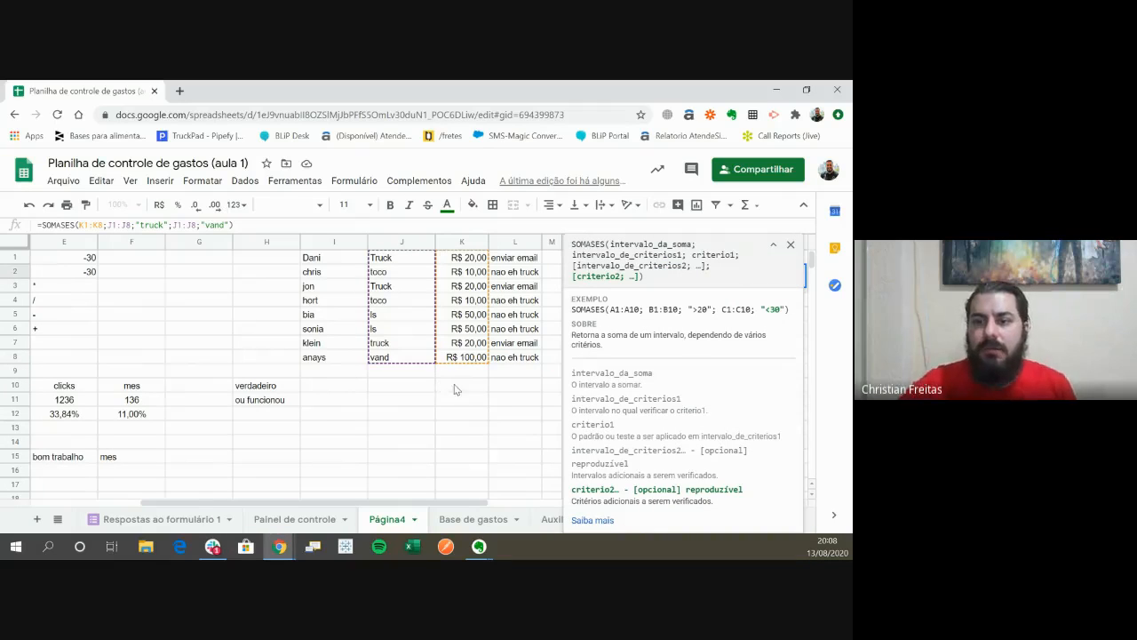
click(774, 245)
right_click(775, 242)
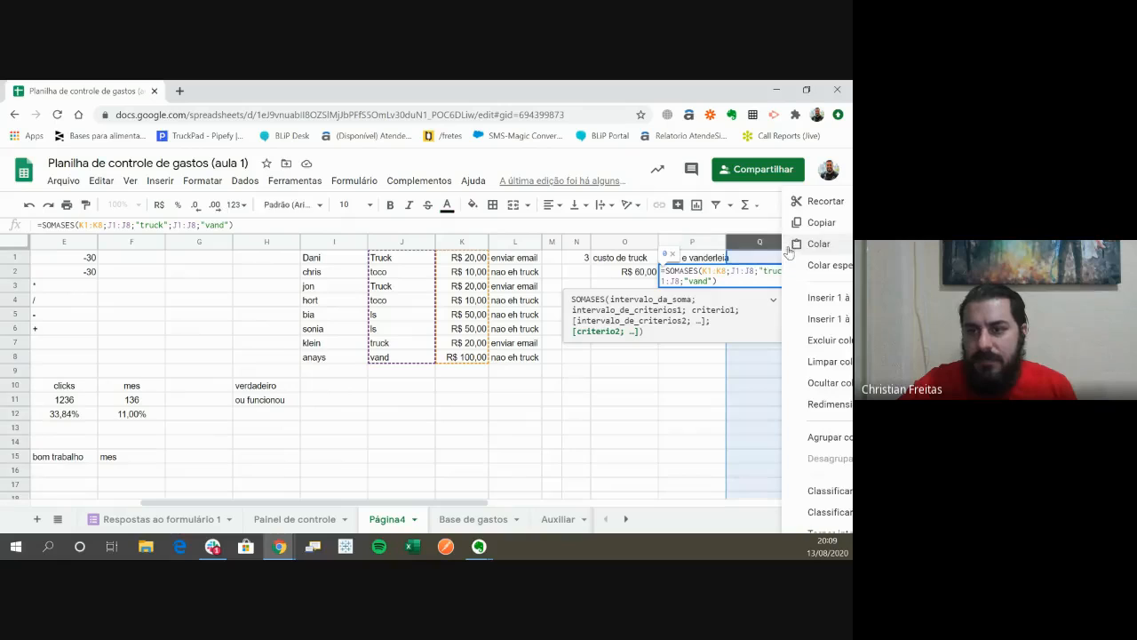
- Replace the second criterion of the P2 SOMASES formula with "ls"
click(718, 281)
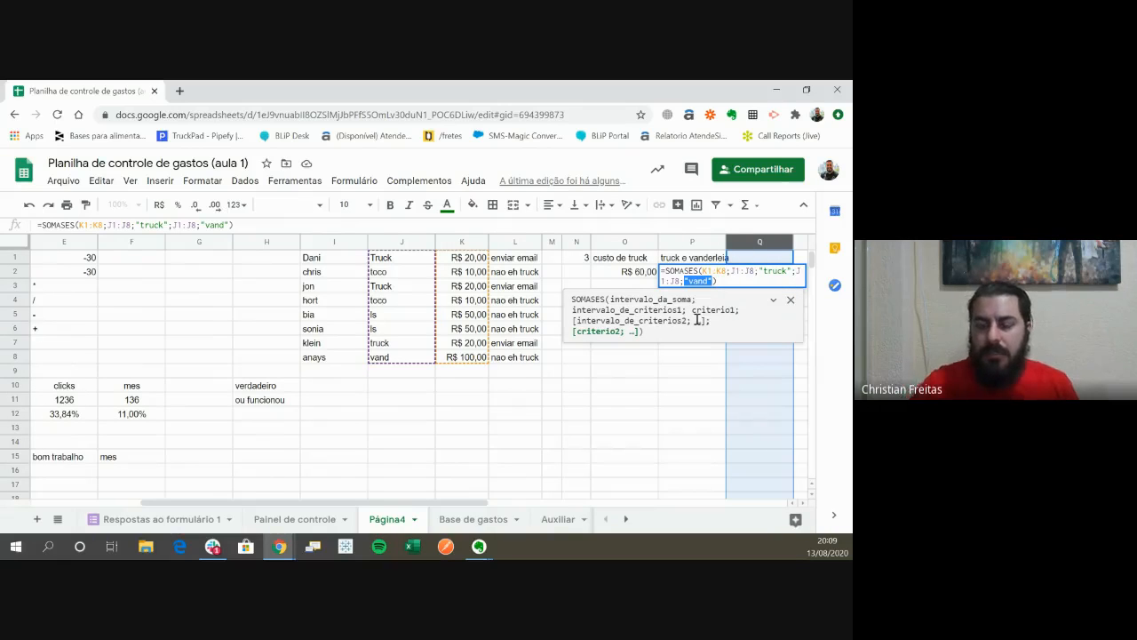
key(shift+Right)
key(shift+Right)
key(shift+Right)
key(shift+Right)
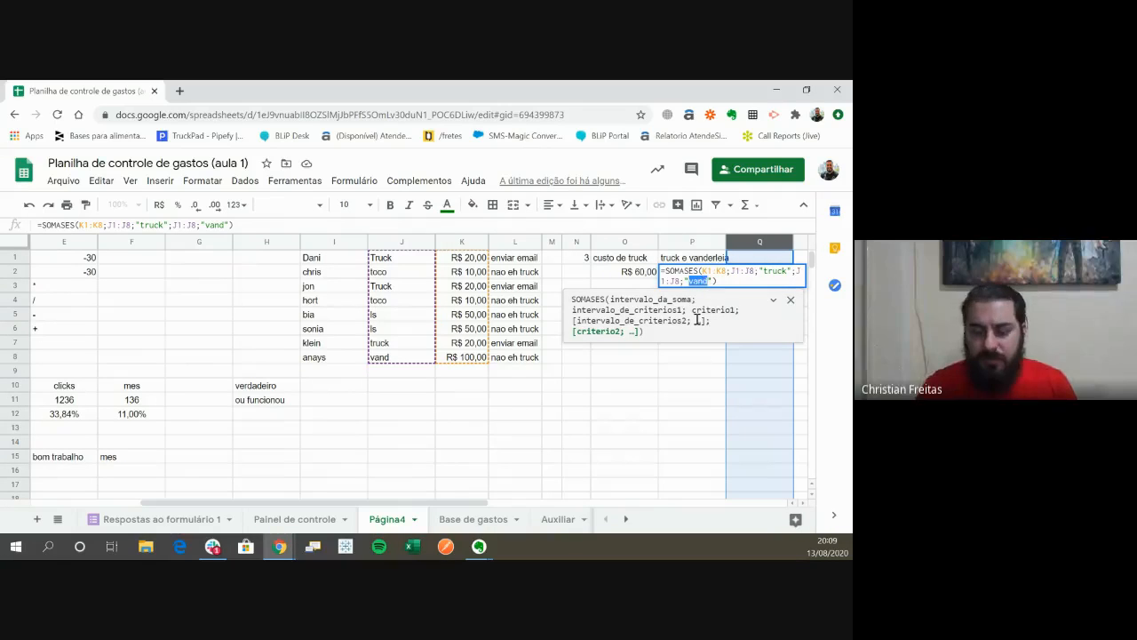
key(Return)
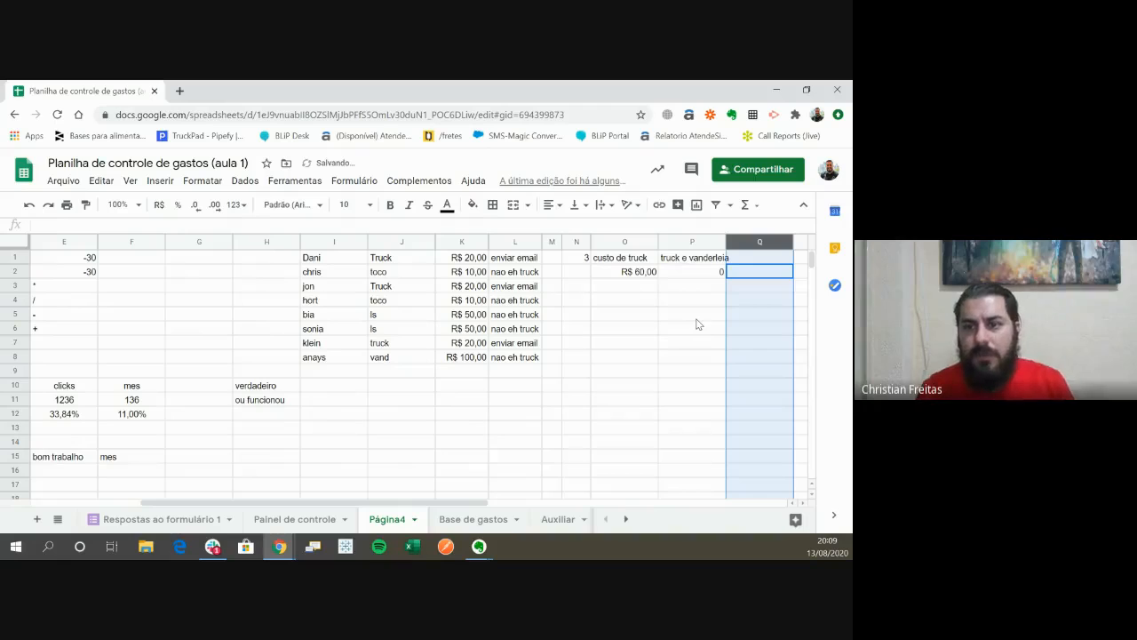
- Remove the second J1:J8 criteria range and its "ls" criterion from the P2 SOMASES formula
key(Left)
key(Return)
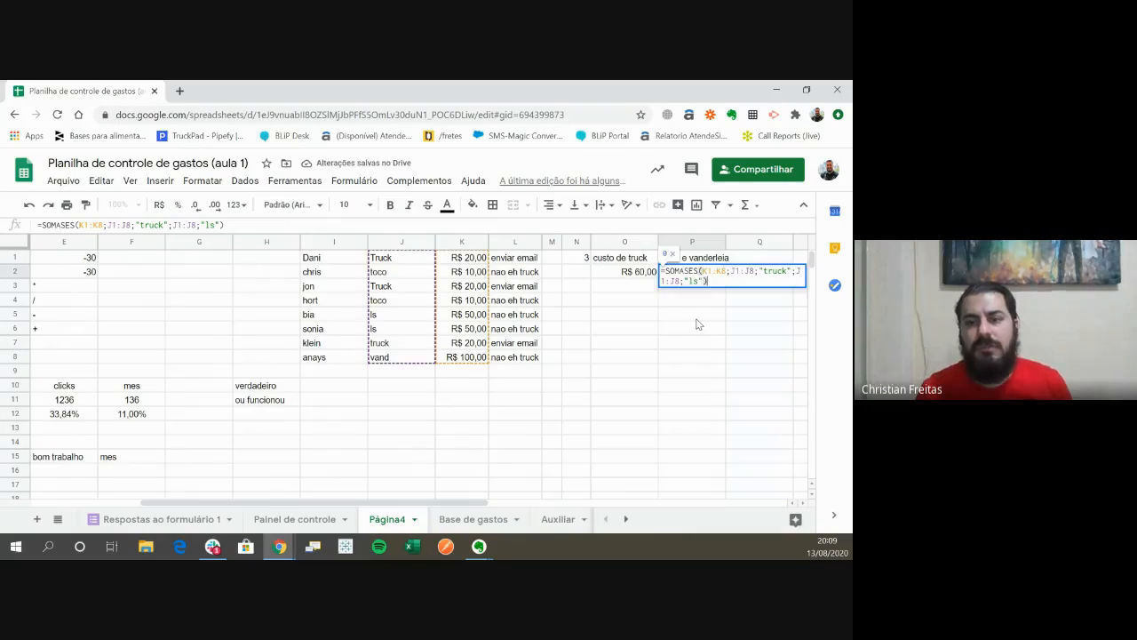
key(shift+Up)
key(shift+Up)
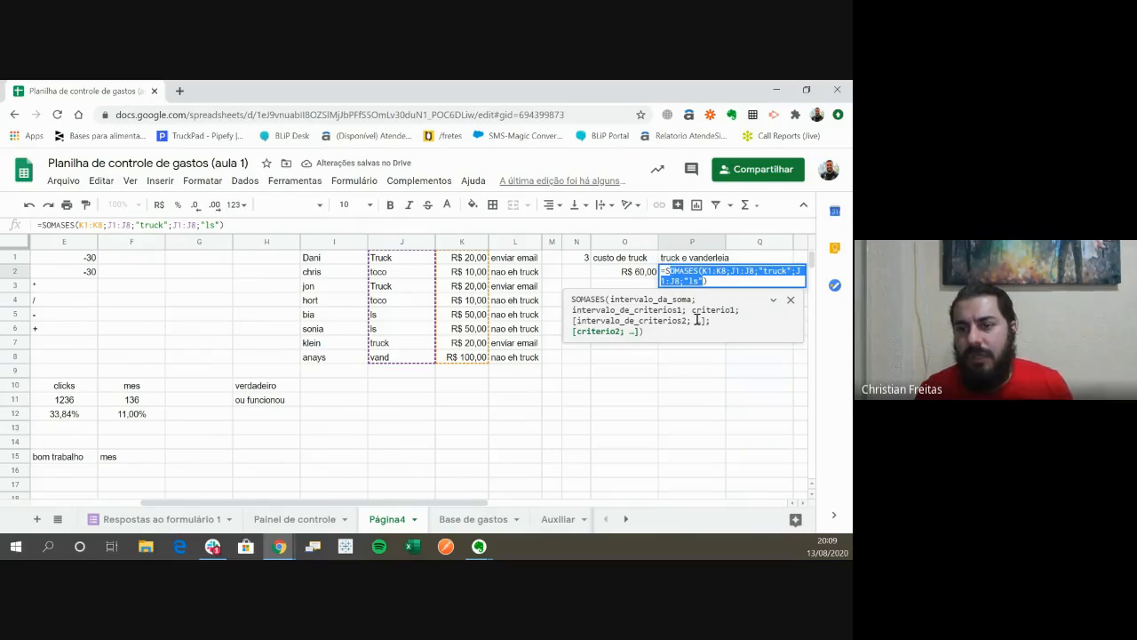
key(shift+Right)
key(shift+Right)
key(shift+Right)
key(shift+Right)
key(shift+Right)
key(shift+Right)
key(shift+Right)
key(shift+Right)
key(shift+Right)
key(shift+Right)
key(shift+Right)
key(shift+Right)
key(shift+Right)
key(shift+Right)
key(shift+Right)
key(shift+Right)
key(shift+Right)
key(shift+Right)
key(shift+Right)
key(shift+Right)
key(ctrl+c)
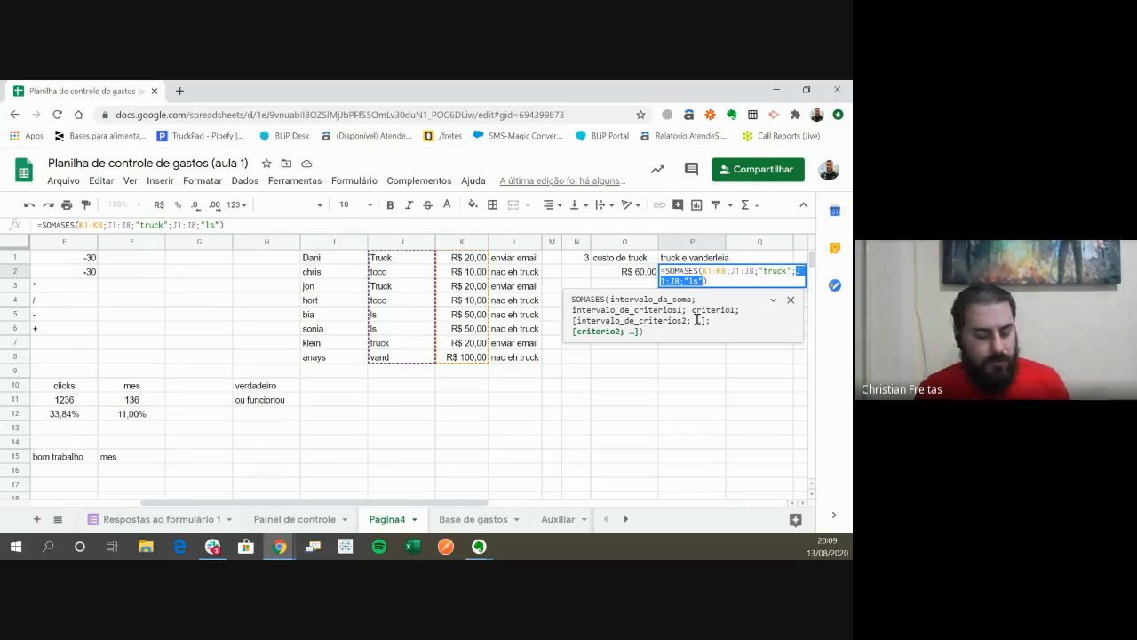
text(;)
- Clear the stray cell reference and trailing separator after the "truck" criterion in the P2 SOMASES formula
key(Left)
key(Left)
key(Left)
key(Left)
key(Left)
key(Left)
key(Left)
key(Left)
key(Left)
key(Left)
key(Left)
key(Left)
key(Left)
key(Left)
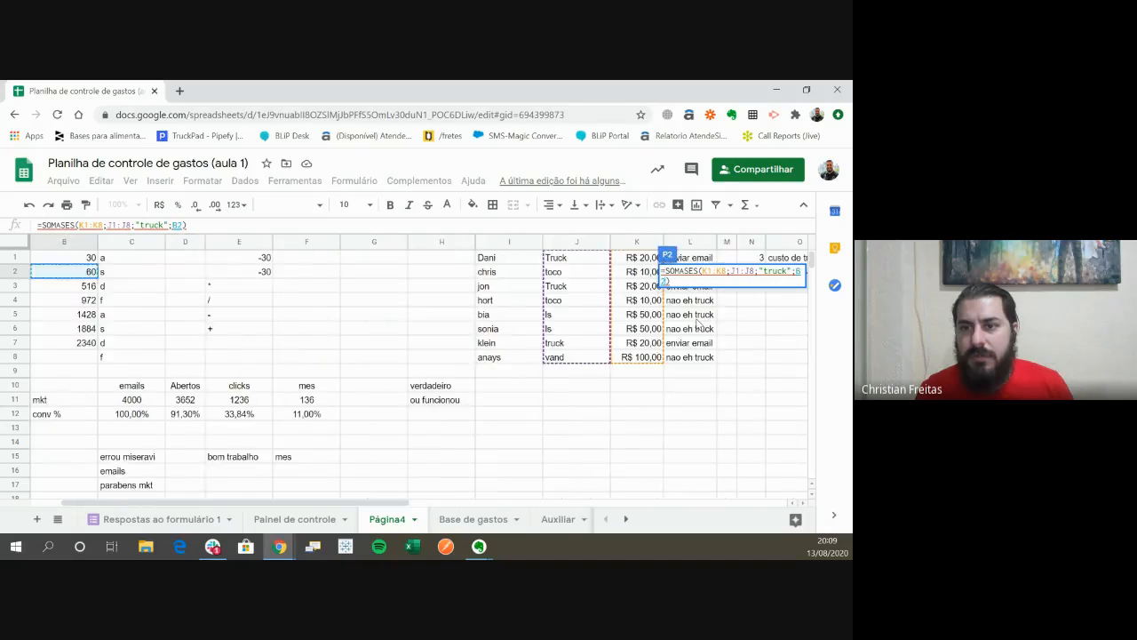
key(Right)
key(Right)
key(Right)
key(Right)
key(Right)
key(Right)
key(Right)
key(BackSpace)
key(BackSpace)
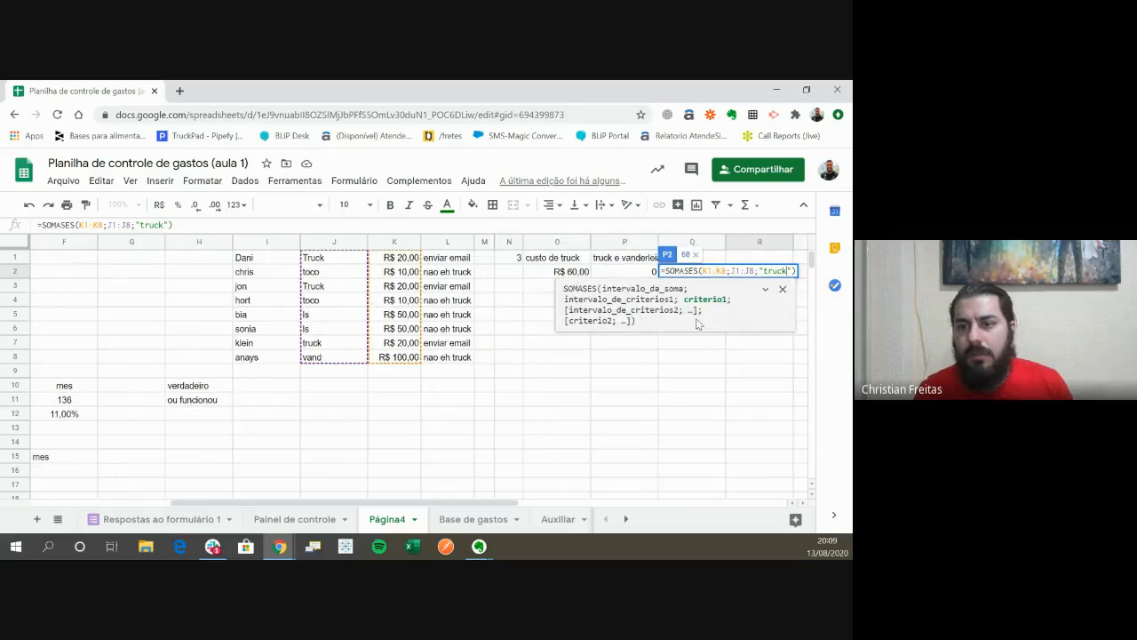
- Insert the J1:J8;"ls" criteria pair before the J1:J8;"truck" pair in the P2 SOMASES formula and commit it
key(Left)
key(Left)
key(Left)
key(Left)
key(Left)
key(Left)
key(Left)
key(Left)
key(Left)
key(Left)
key(Left)
key(Left)
key(ctrl+v)
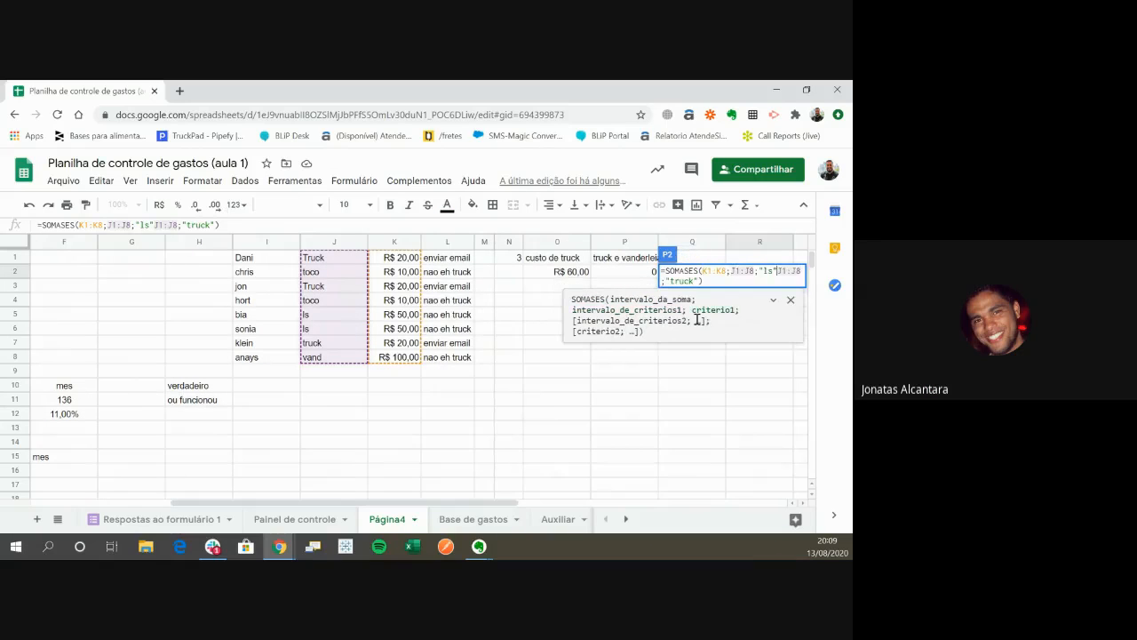
text(;)
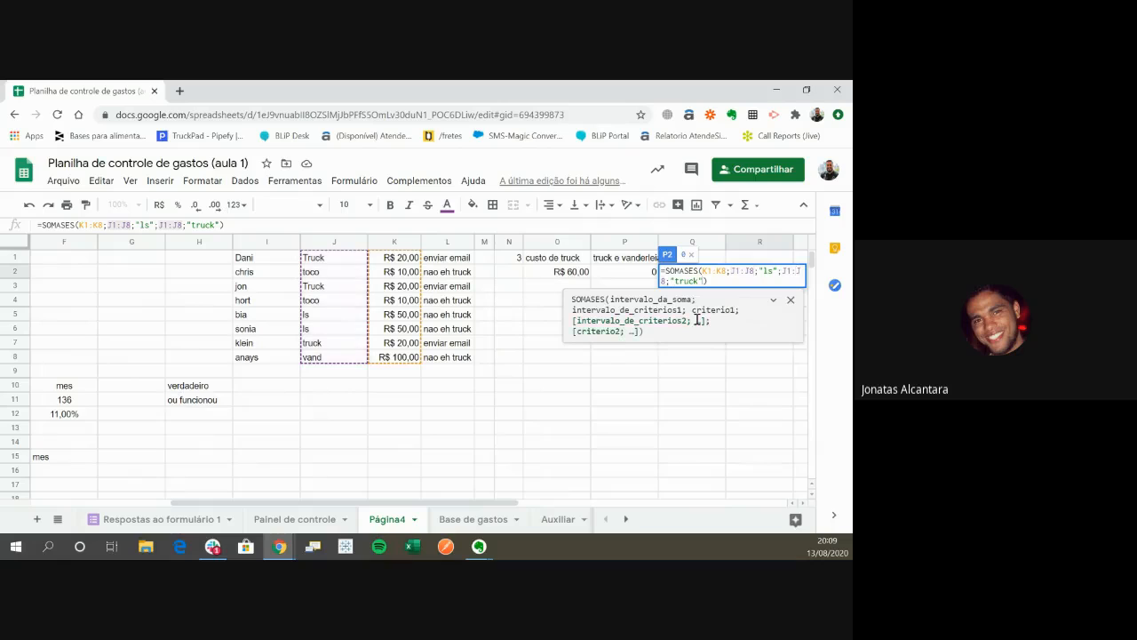
key(Return)
key(Up)
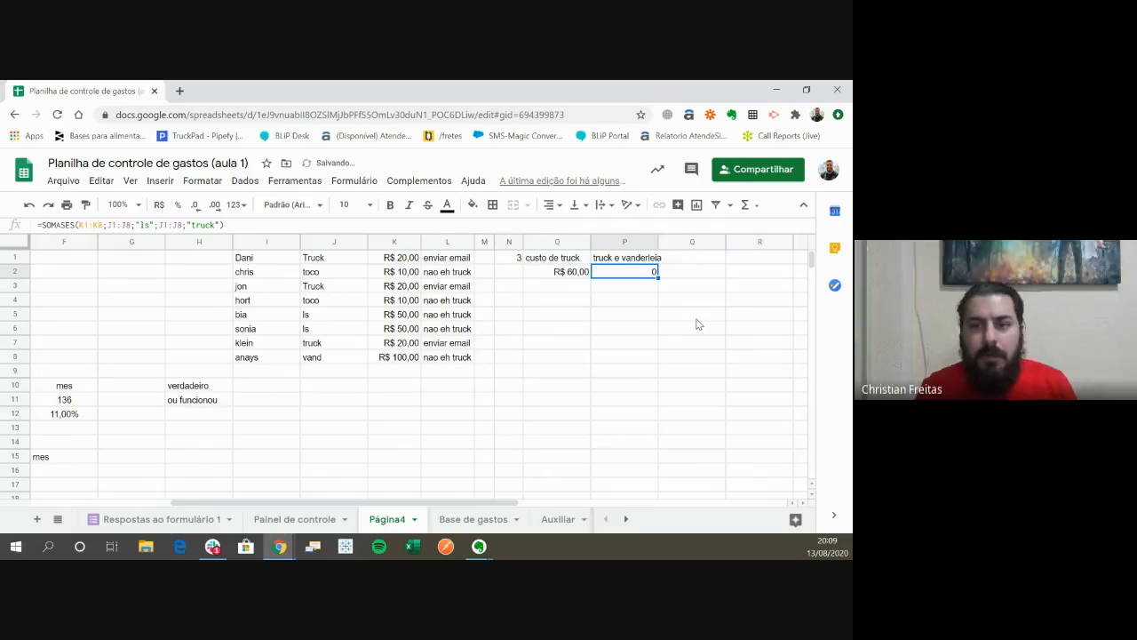
- Check the P2 SOMASES formula against the vehicle types and costs listed in columns J and K
key(F2)
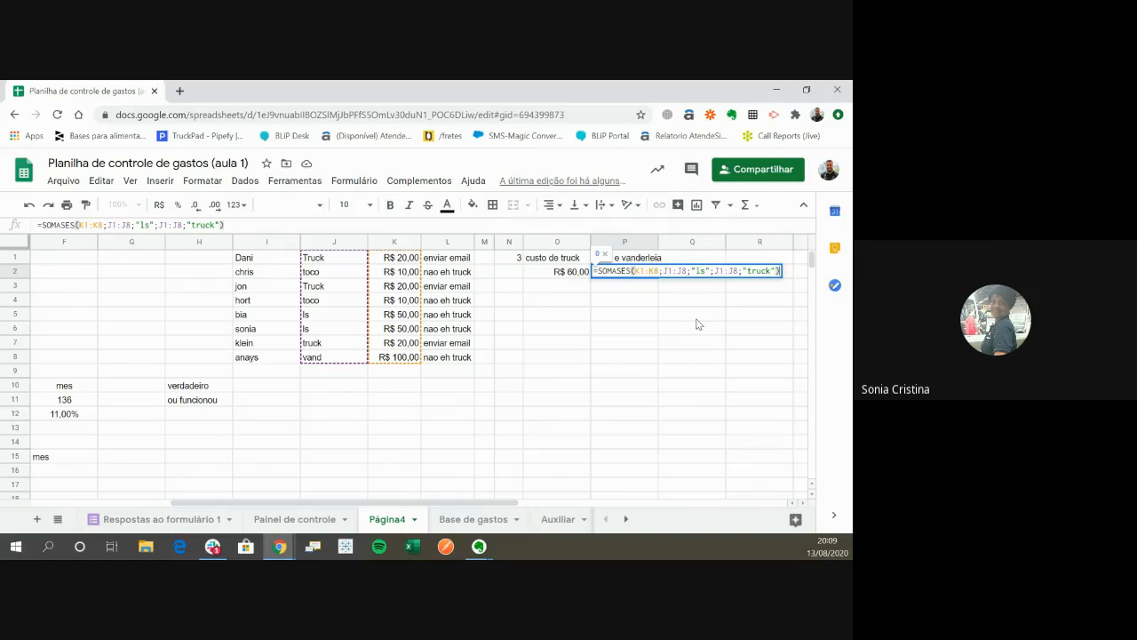
key(Return)
key(Down)
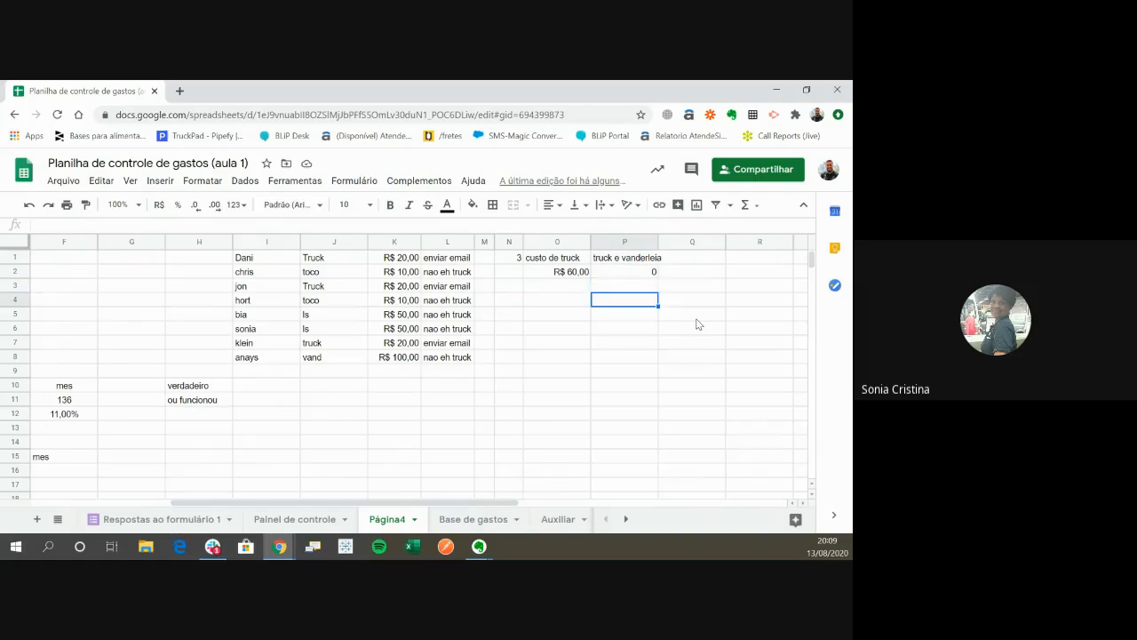
key(Up)
key(Left)
key(Left)
key(Left)
key(Left)
key(Left)
key(Left)
key(Down)
key(Down)
key(Down)
key(Down)
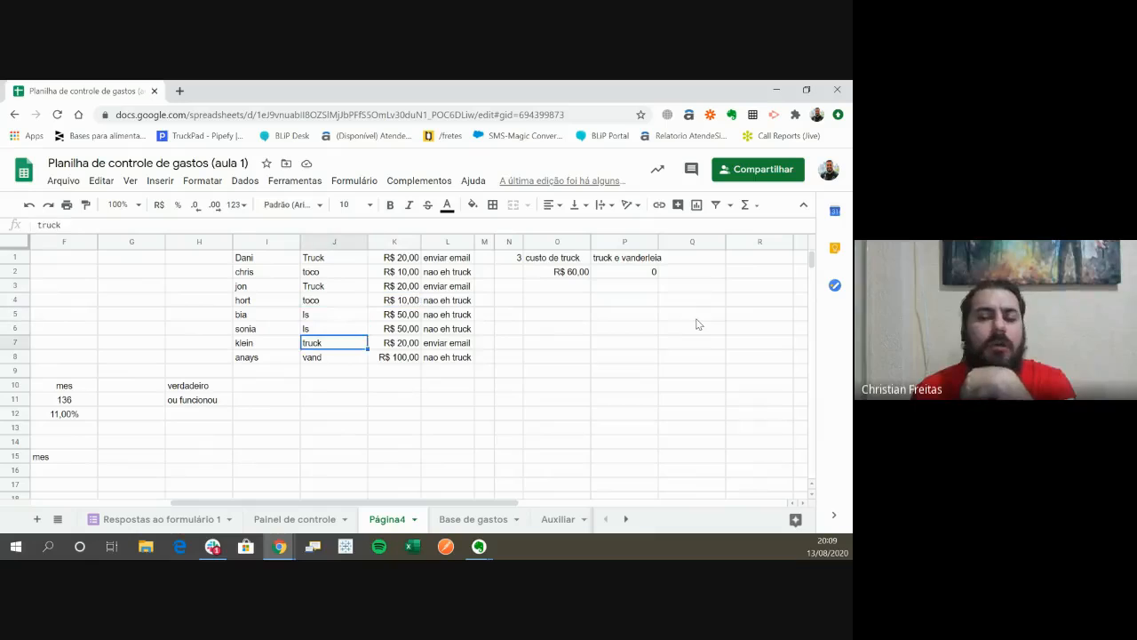
key(Right)
key(Right)
key(Down)
key(Left)
key(Down)
key(Up)
key(Up)
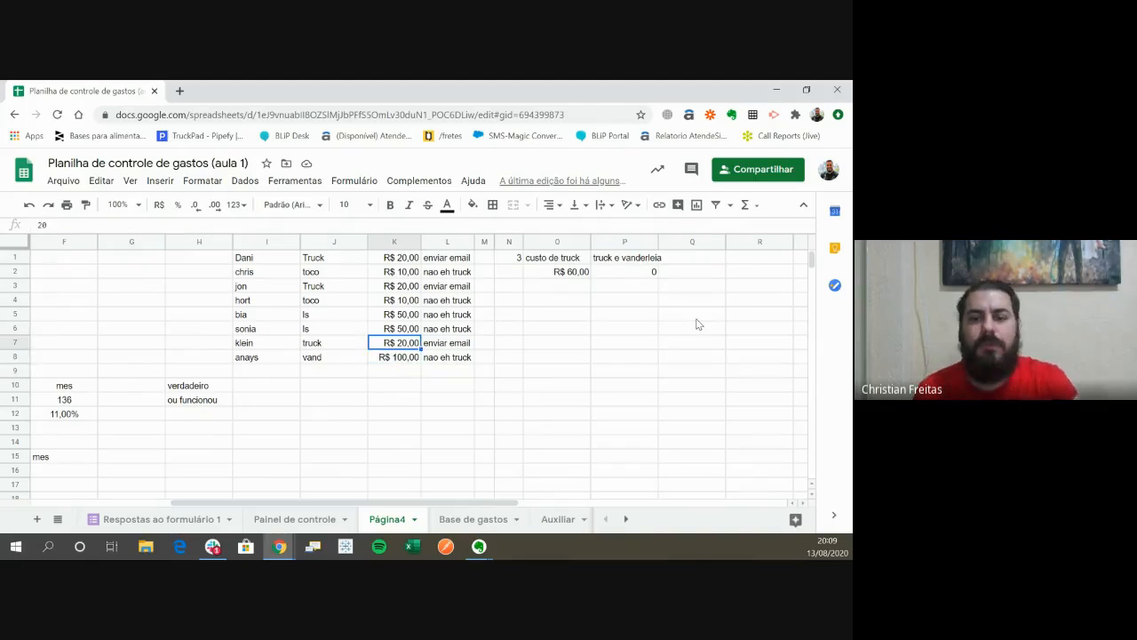
key(Down)
key(Up)
key(Up)
key(Right)
- Reopen the SOMASES formula in P2, inspect its arguments and leave it without editing
key(Right)
key(Right)
key(Right)
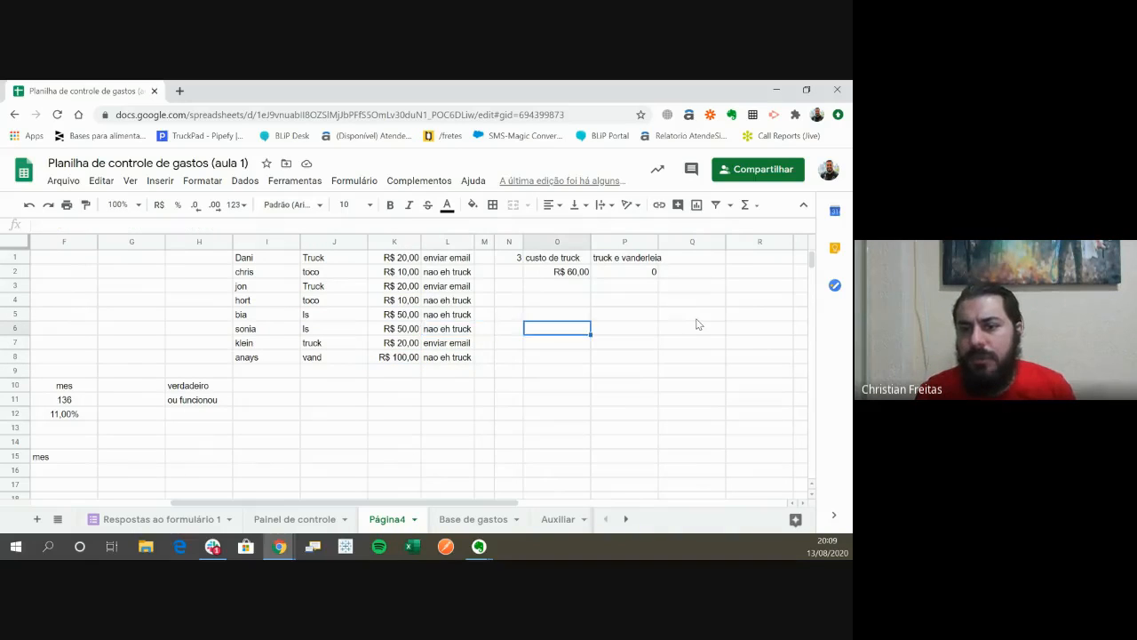
key(Right)
key(Up)
key(Up)
key(Up)
key(Up)
key(Return)
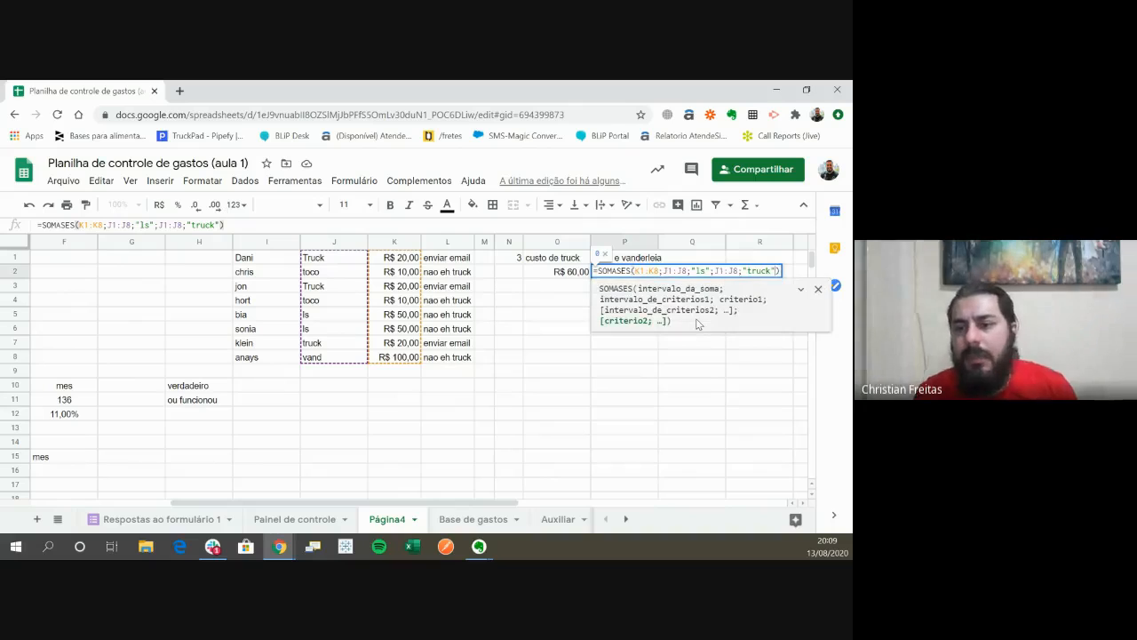
key(Left)
key(Left)
key(Left)
key(Left)
key(Left)
key(Left)
key(Left)
key(Left)
key(Left)
key(Left)
key(Left)
key(Left)
key(Left)
key(Left)
key(Left)
key(Left)
key(Left)
key(Left)
key(Left)
key(Left)
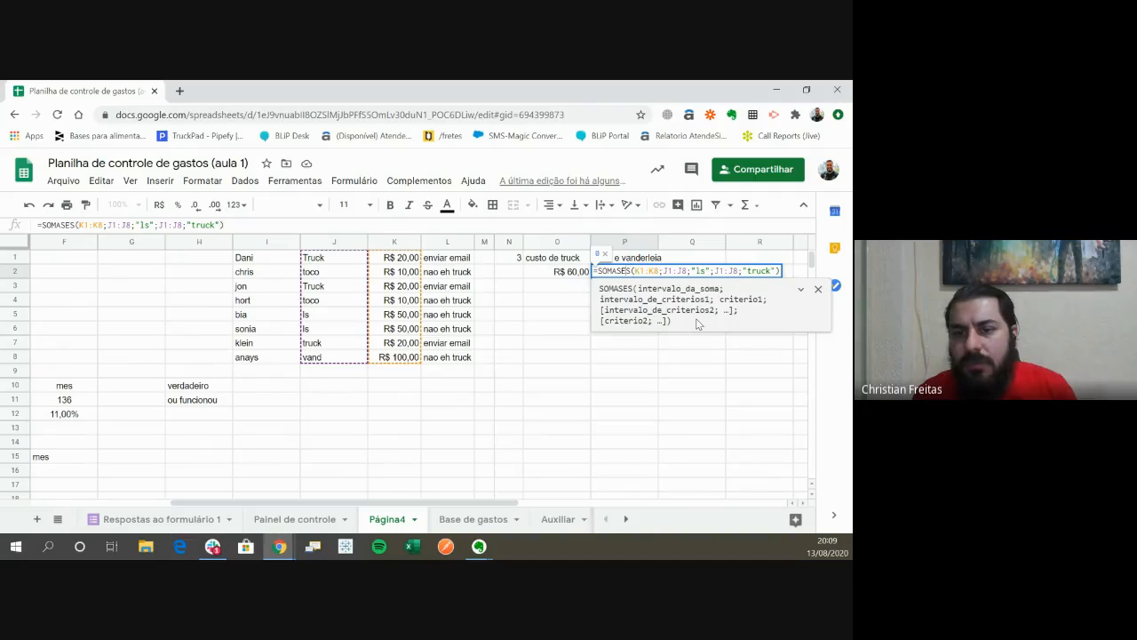
key(Escape)
key(Return)
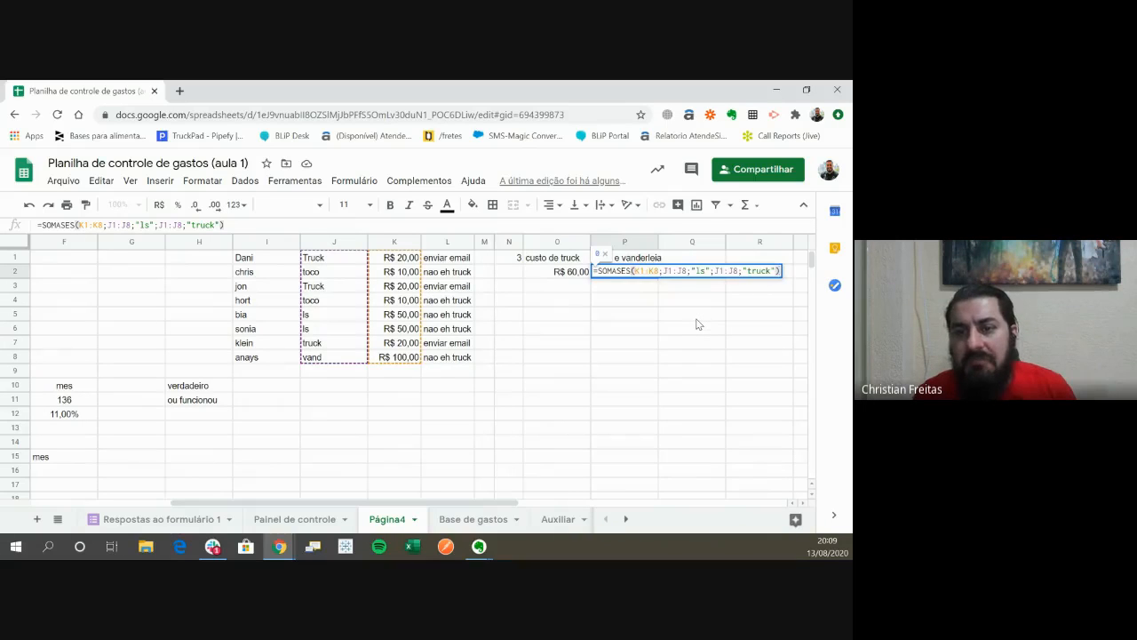
key(Escape)
- Start a SOMASES formula in cell Q2 with K1:K8 as the sum range
key(Right)
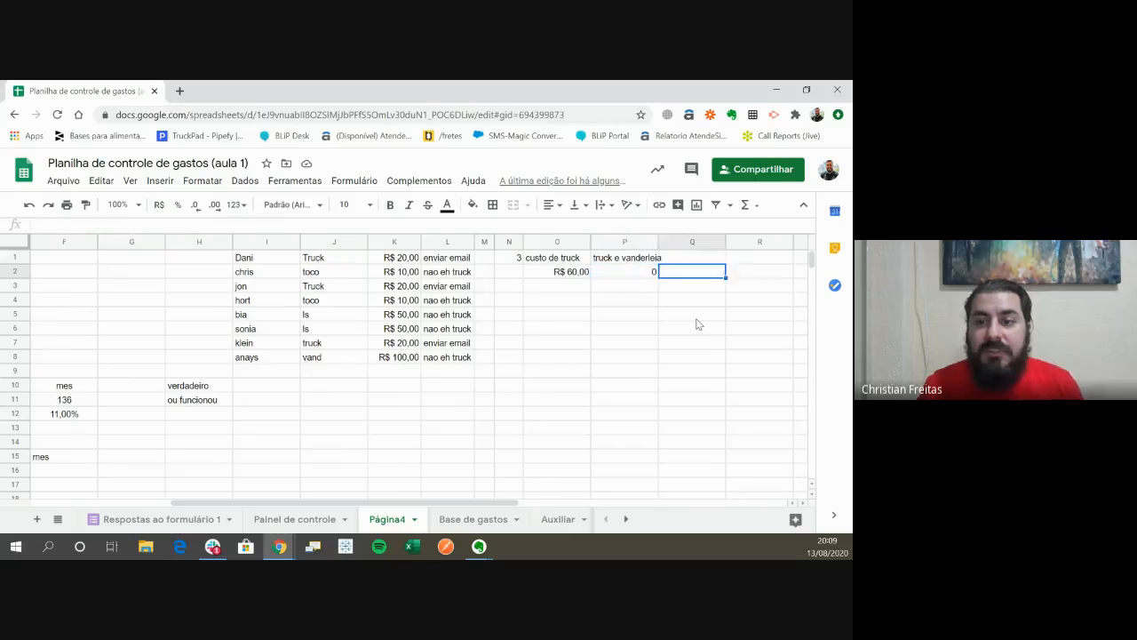
key(Left)
key(Right)
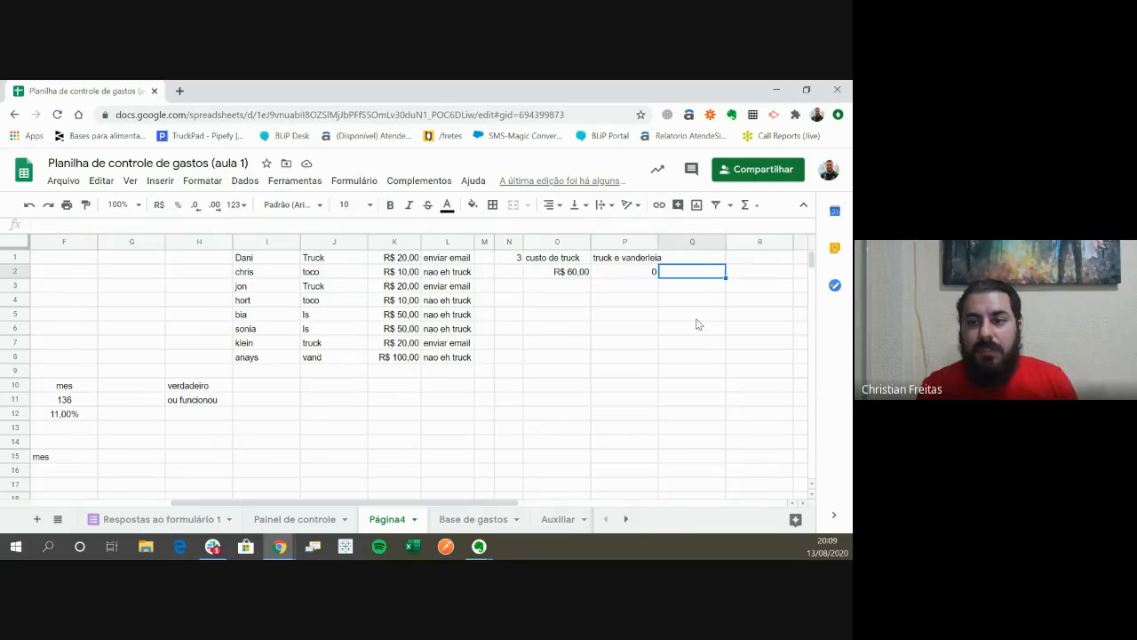
text(=soma)
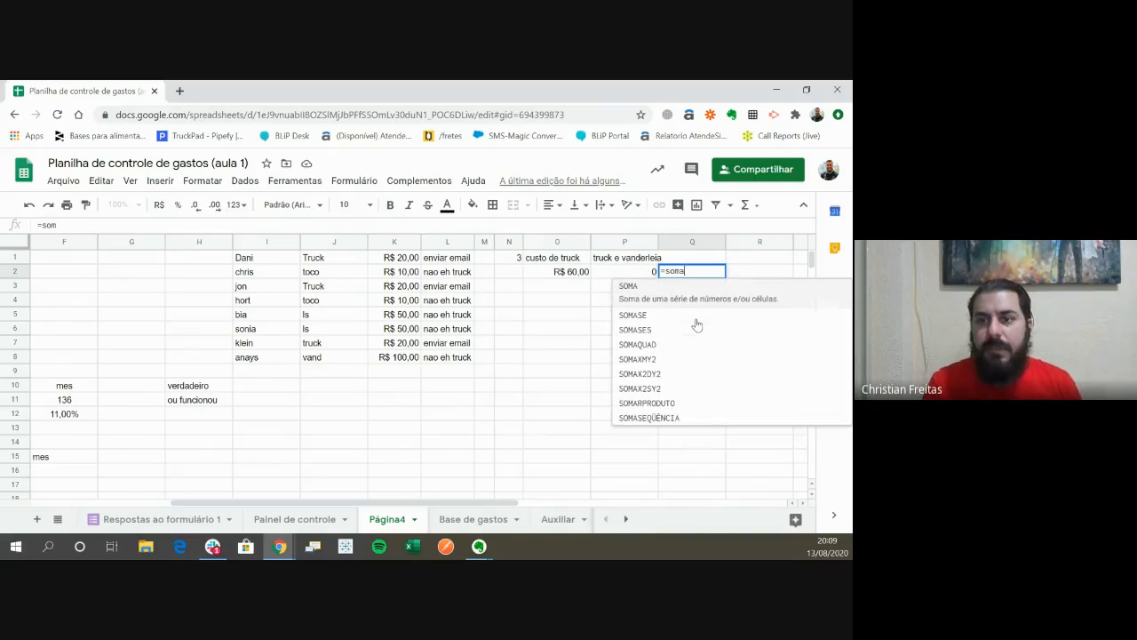
text(sases)
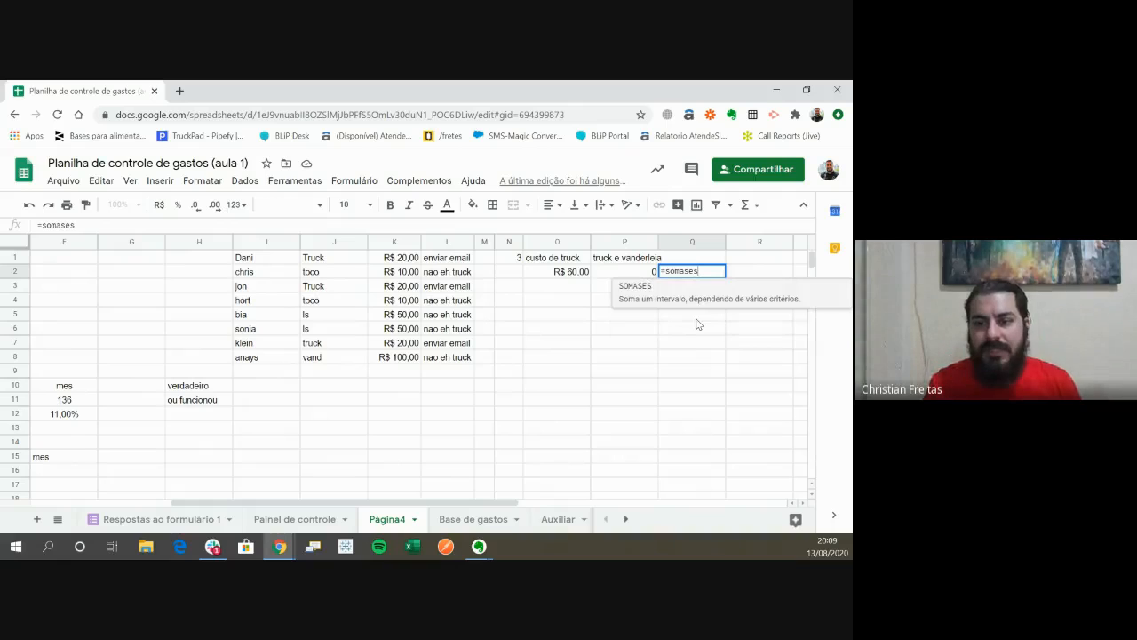
text(()
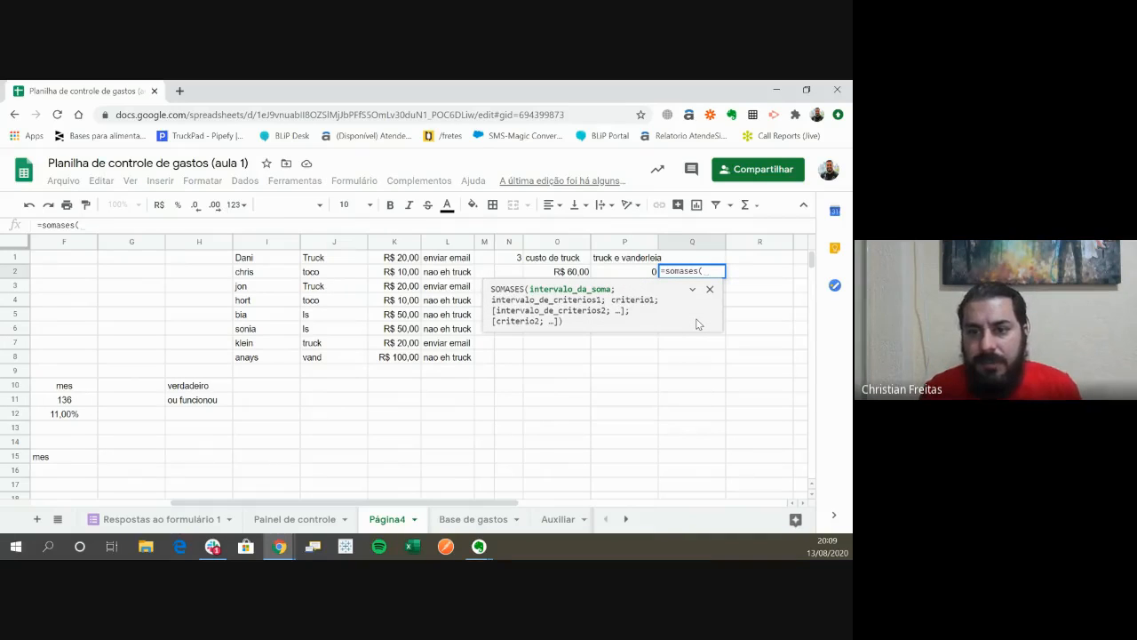
key(Left)
key(Left)
key(Left)
key(Left)
key(Left)
key(Left)
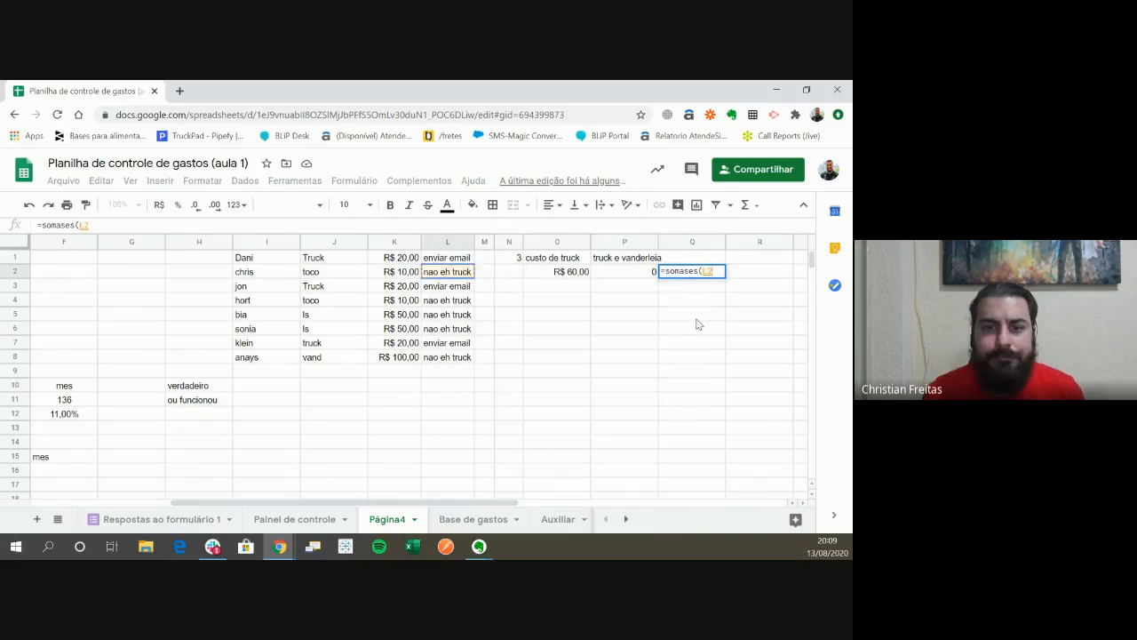
key(Up)
key(ctrl+shift+Down)
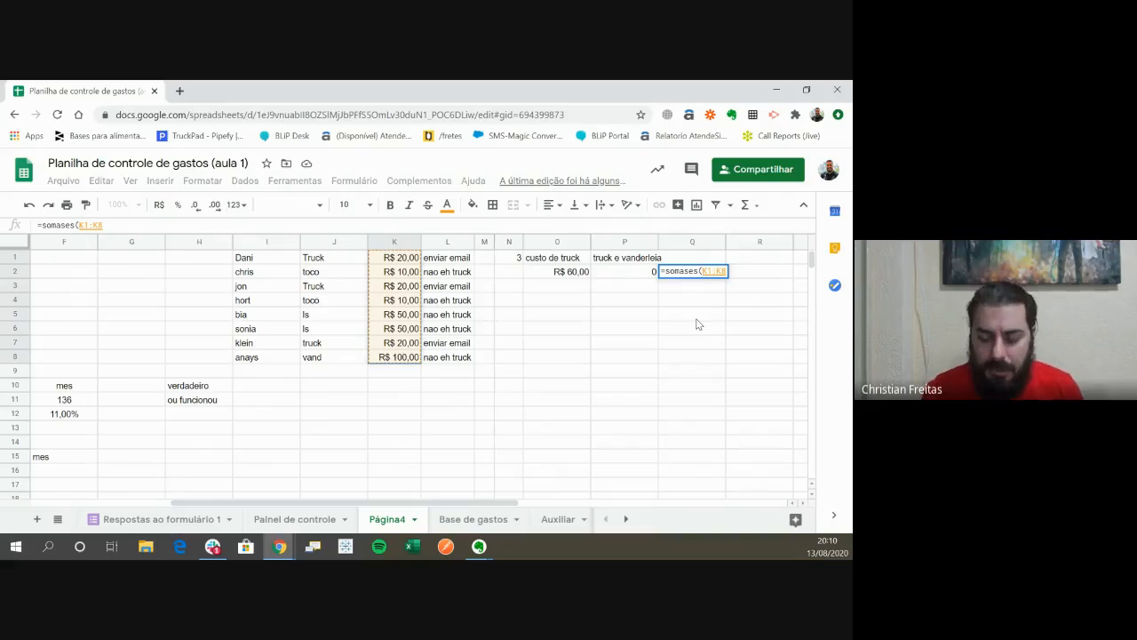
- Add I1:I8 as the first criteria range of the Q2 formula, with the person's name from I1 as its criterion
text(;)
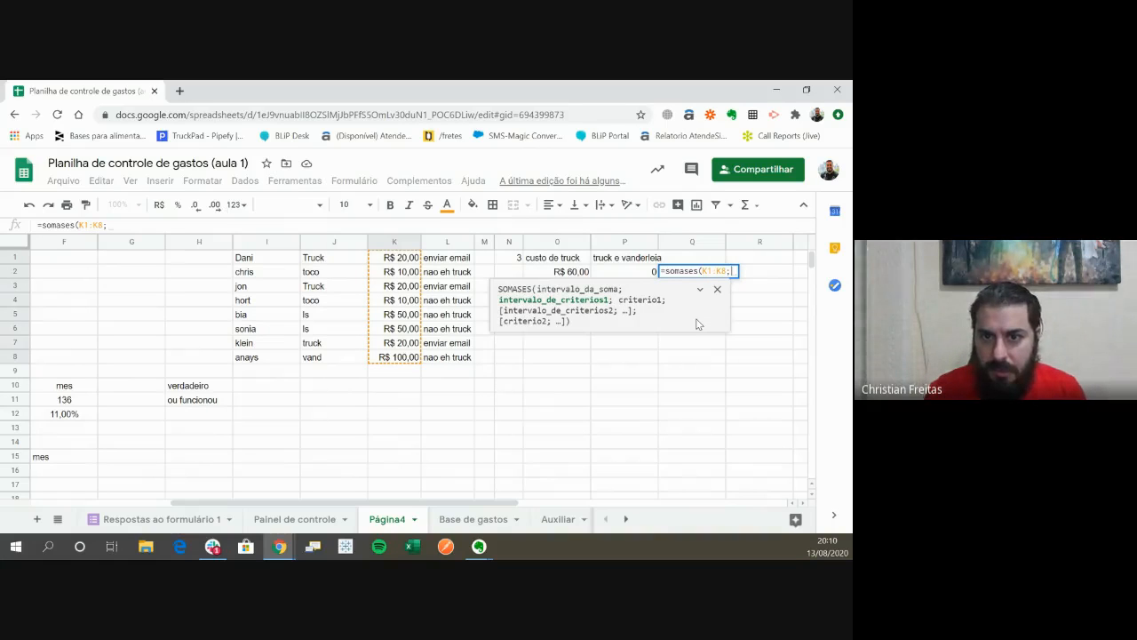
key(Left)
key(Left)
key(Left)
key(Left)
key(Left)
key(Left)
key(Left)
key(Left)
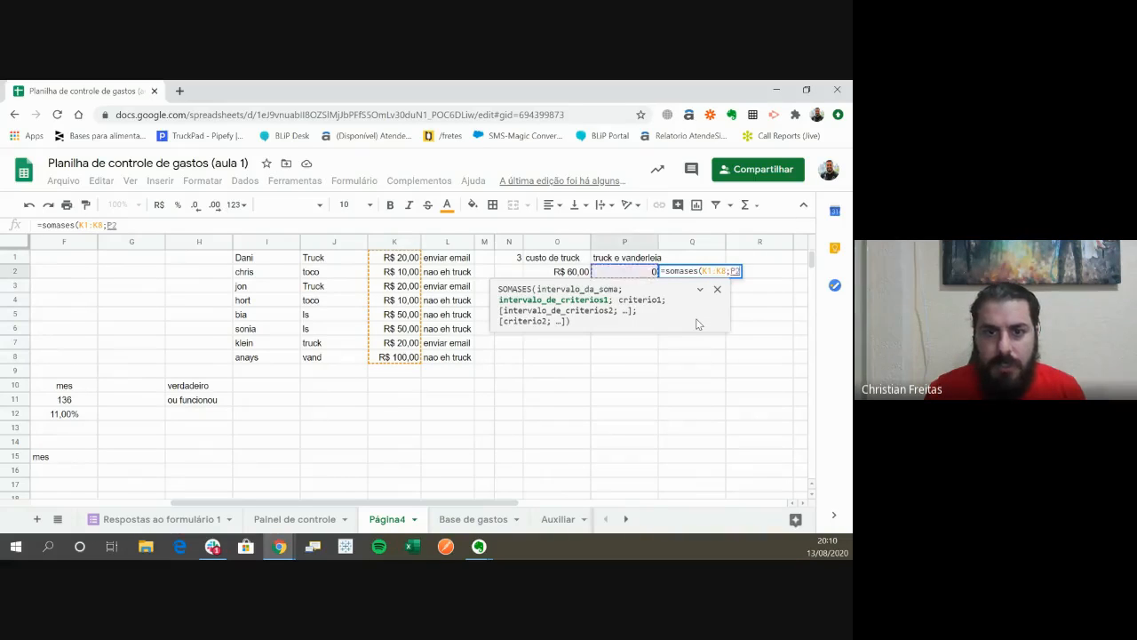
key(Up)
key(ctrl+shift+Down)
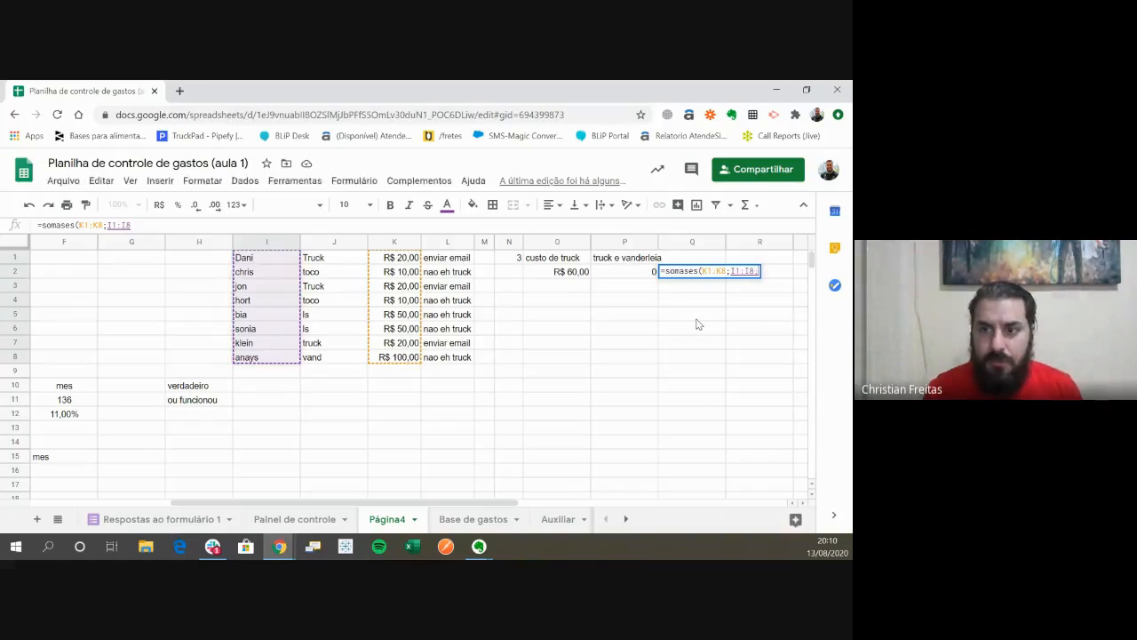
text(;")
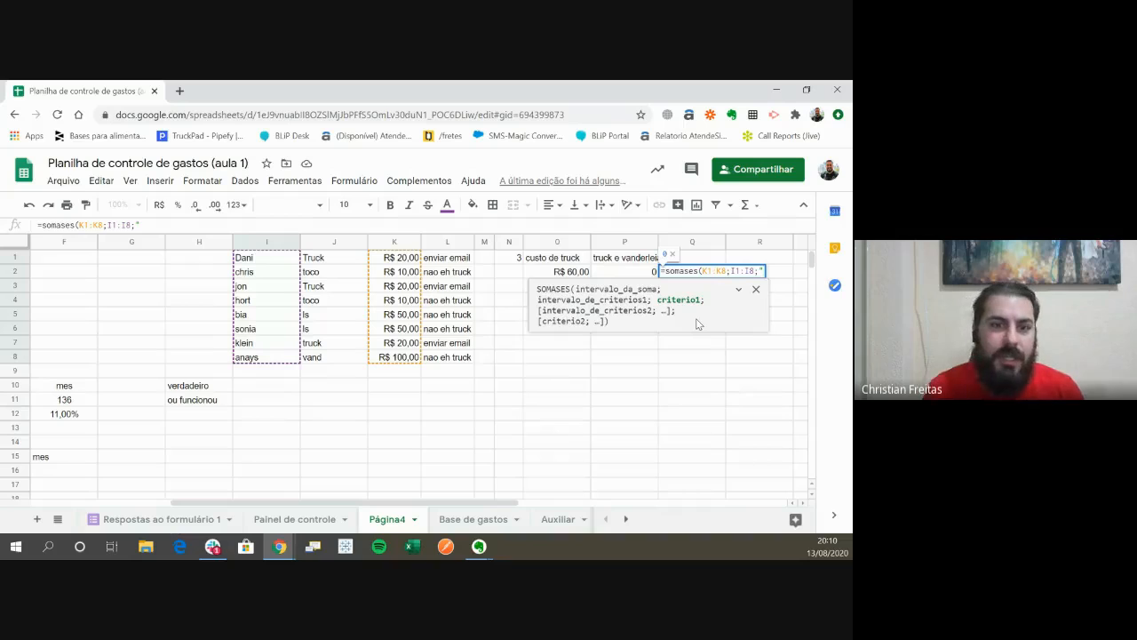
text(Dani)
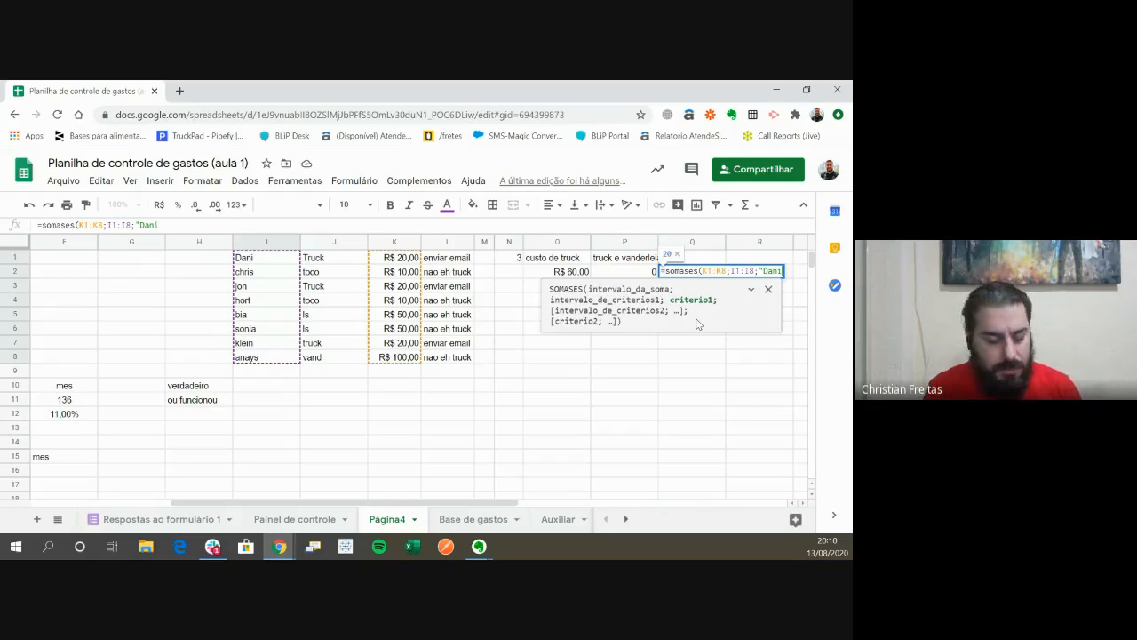
text(")
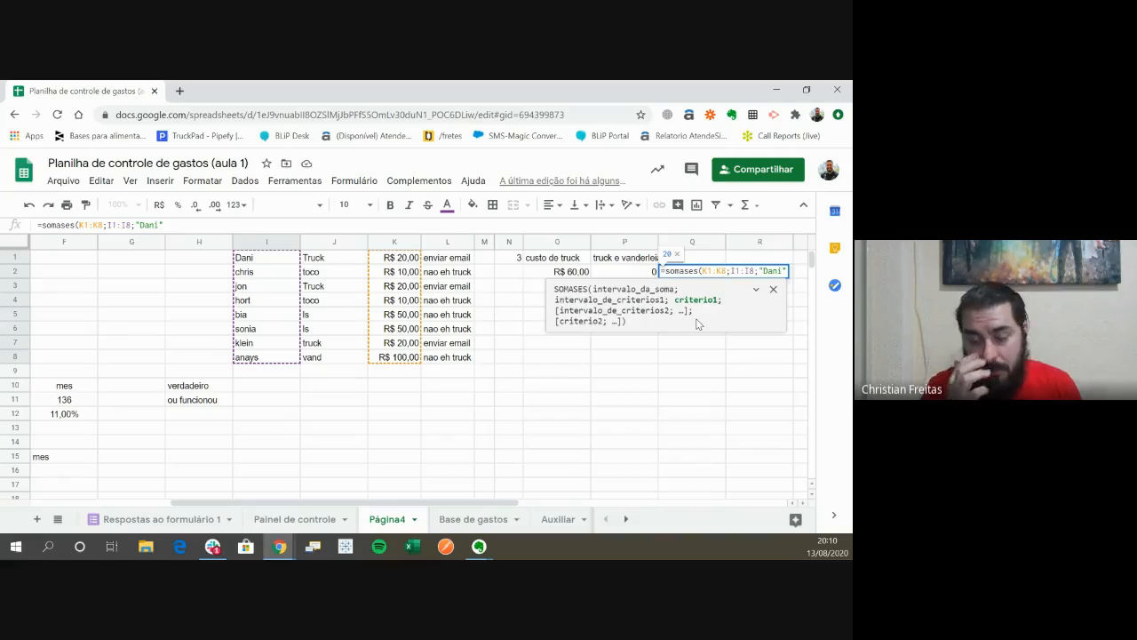
text(;)
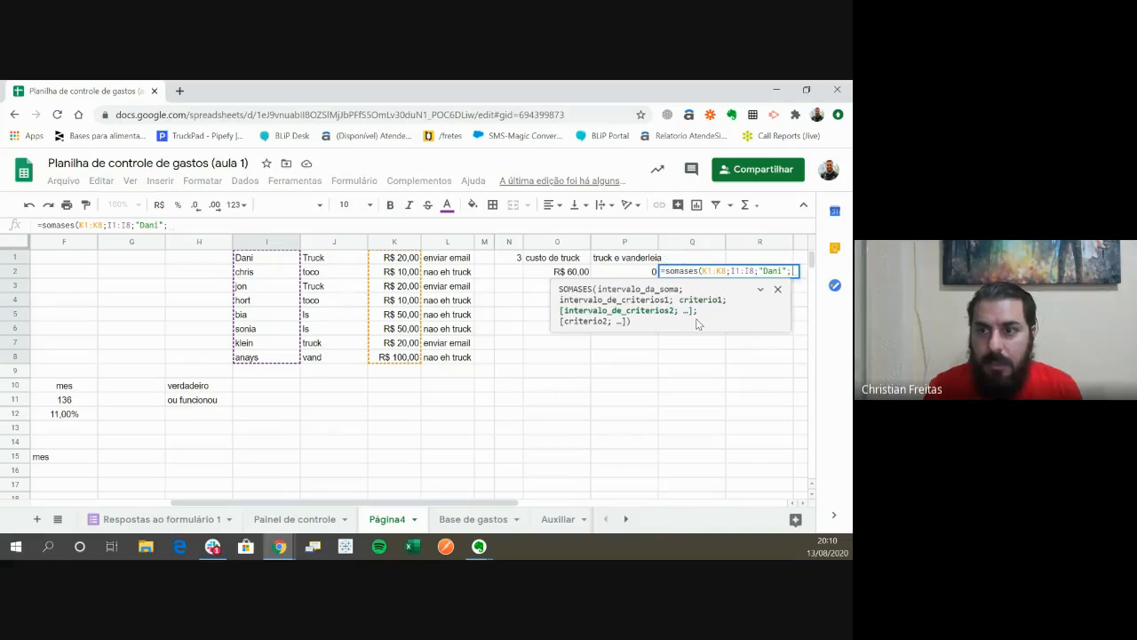
text(P2)
- Add J1:J8 as the second criteria range with the criterion "truck" and commit the Q2 SOMASES formula
key(Left)
key(Left)
key(Left)
key(Left)
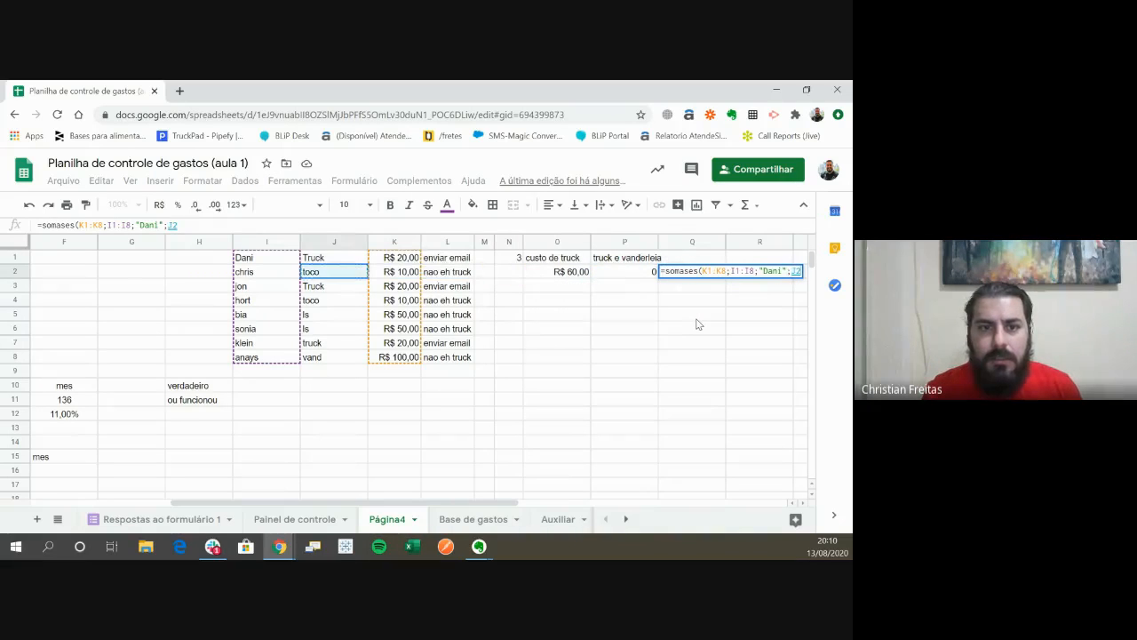
key(Up)
key(ctrl+shift+Down)
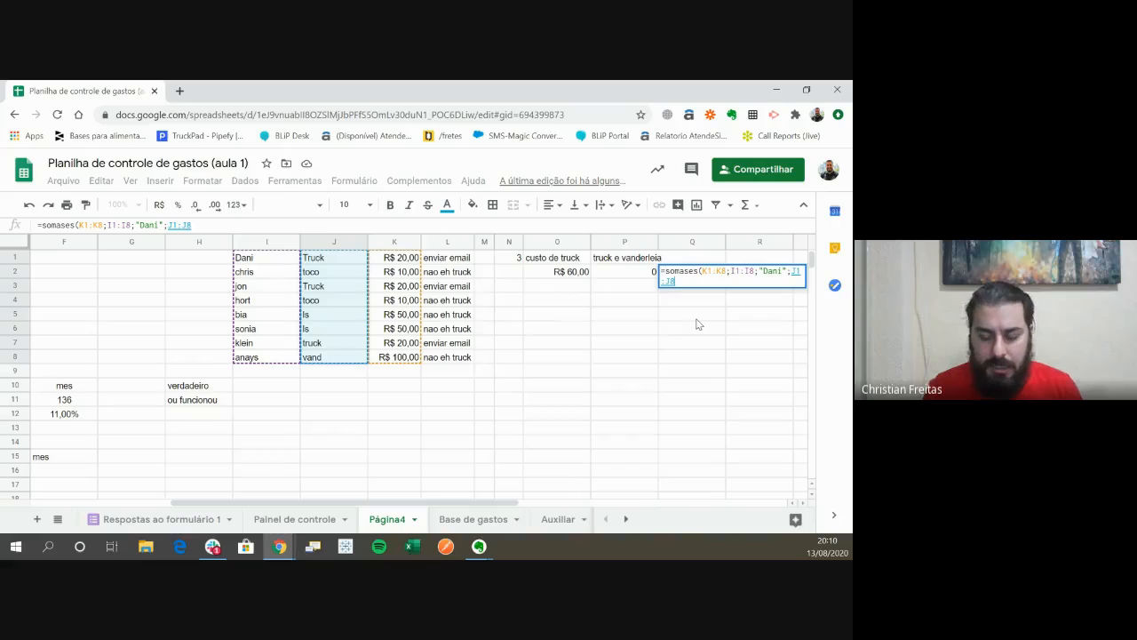
text(;)
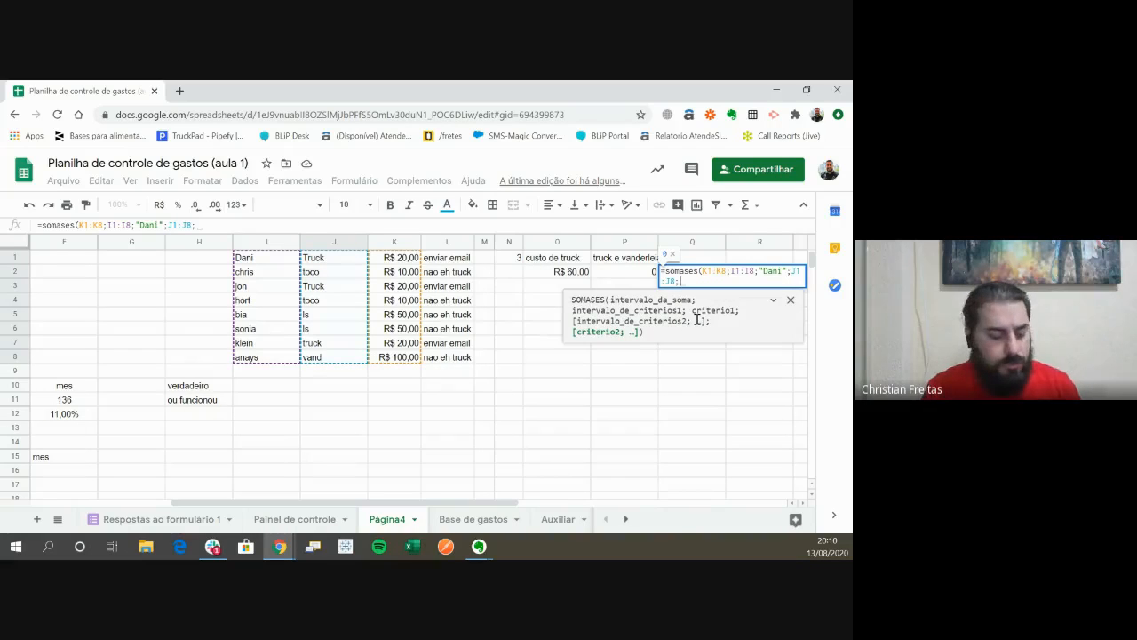
text("tr)
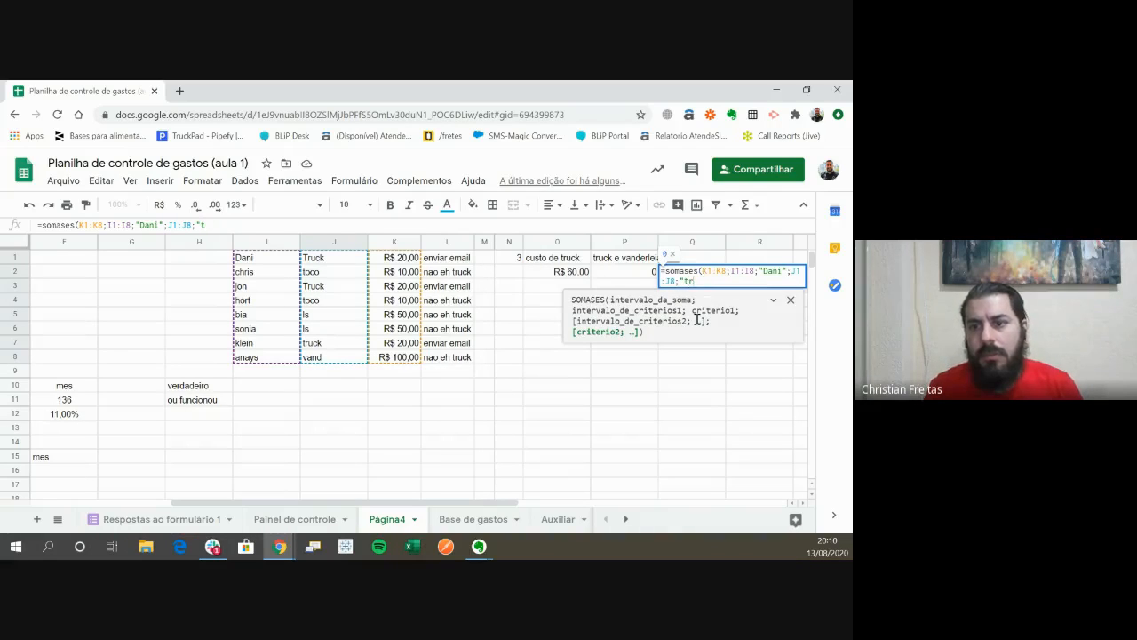
text(uck"))
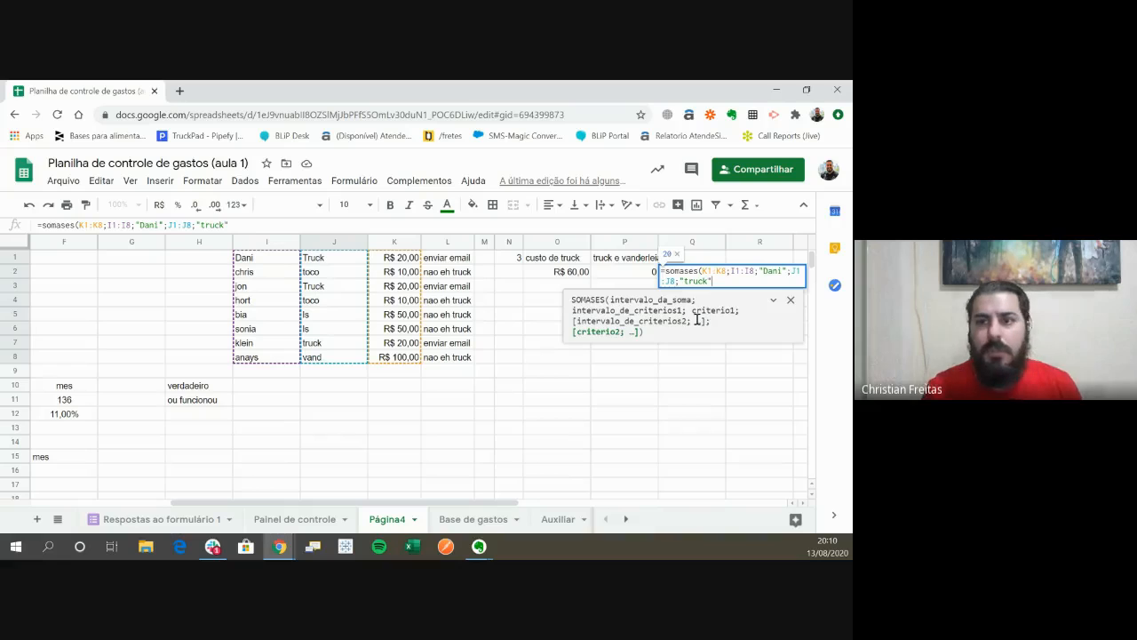
key(Return)
key(Up)
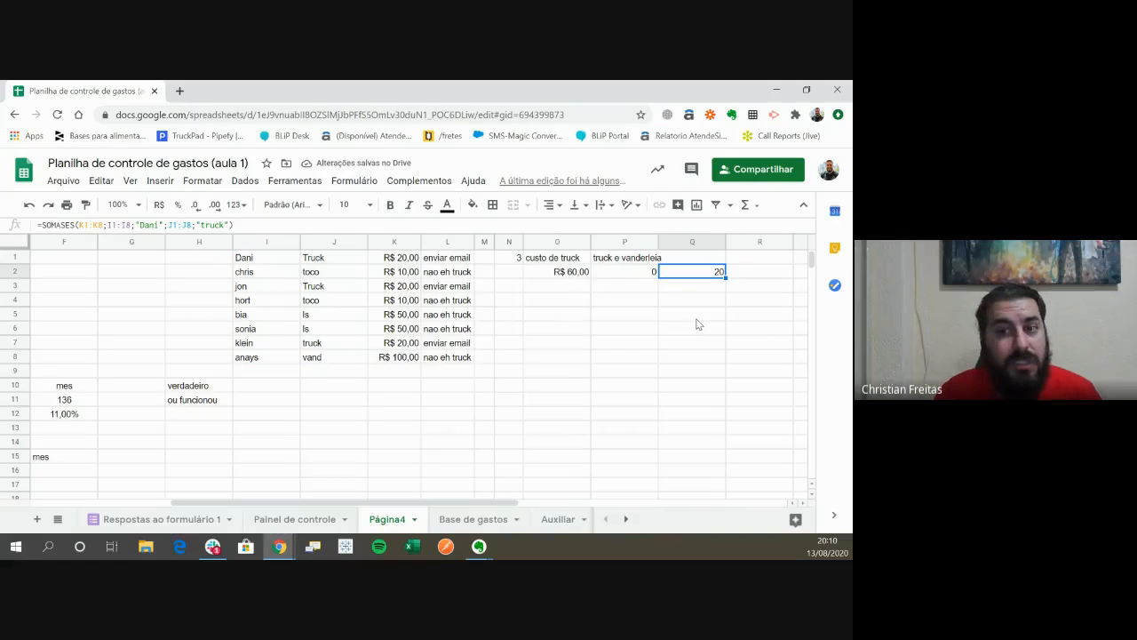
- Try the P2 SOMASES formula without its second J1:J8 range, leaving "ls" and "truck" as consecutive criteria
key(Left)
key(Return)
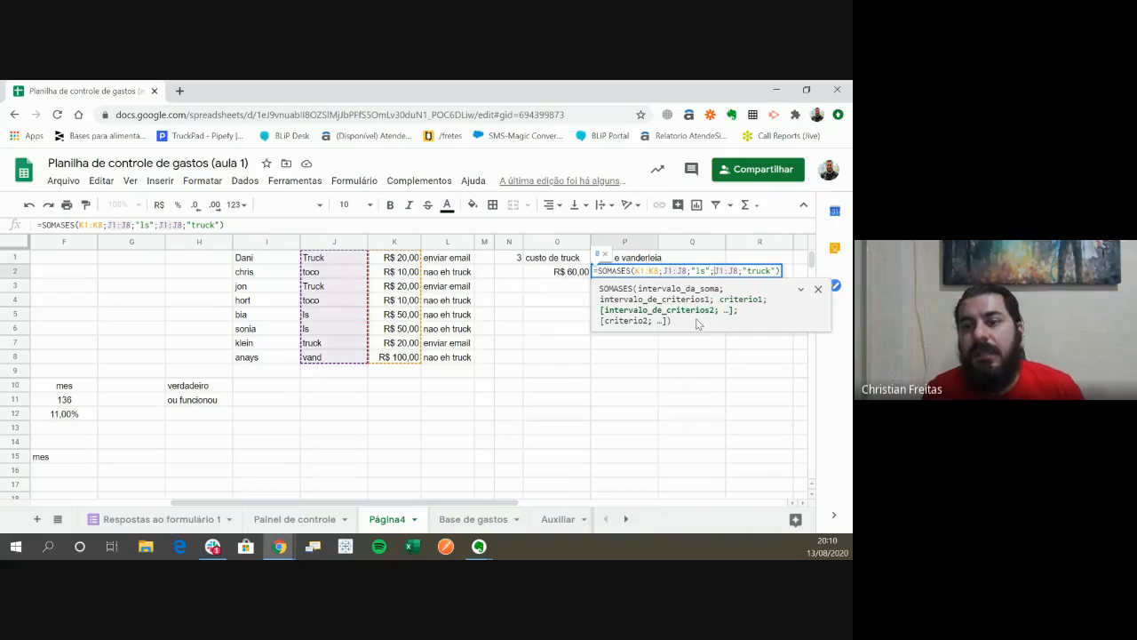
key(shift+Left)
key(shift+Left)
key(shift+Left)
key(shift+Left)
key(shift+Left)
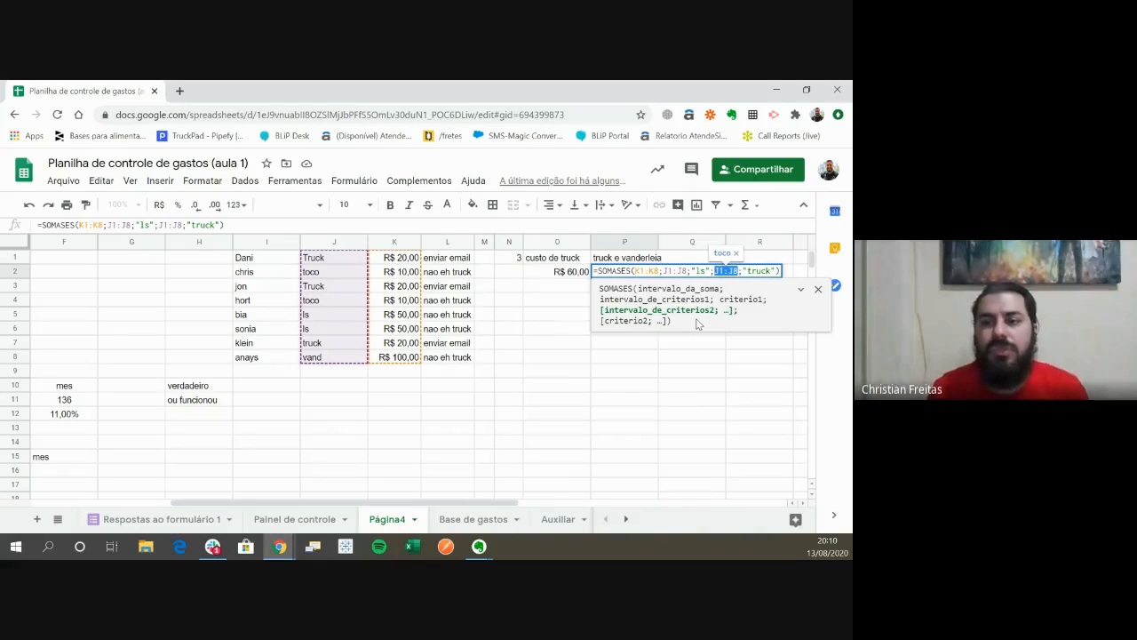
key(BackSpace)
key(BackSpace)
key(Delete)
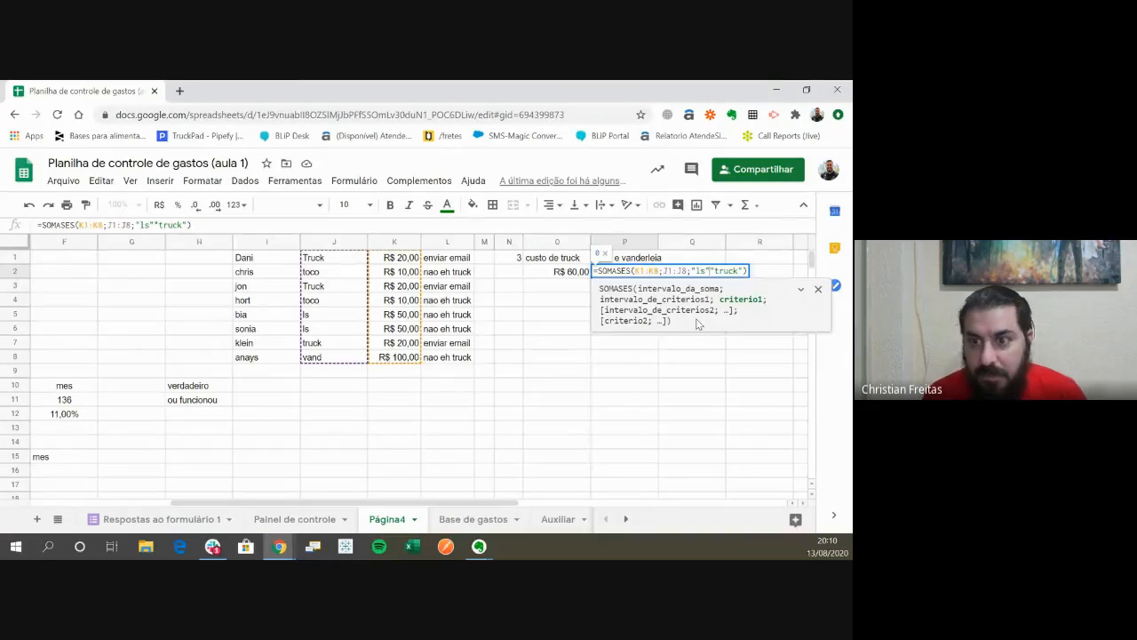
text(;)
key(Return)
- Try joining the "ls" and "truck" criteria of the P2 SOMASES formula with the & operator
key(Up)
key(F2)
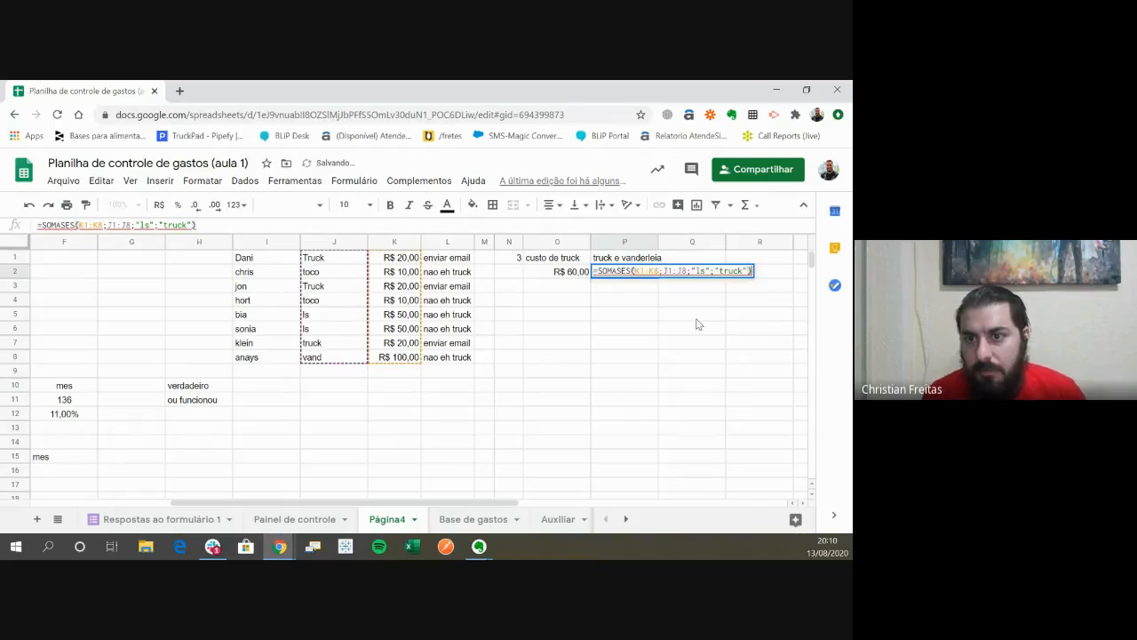
key(Left)
key(Left)
key(Left)
key(Left)
key(Left)
key(Left)
key(Left)
key(Left)
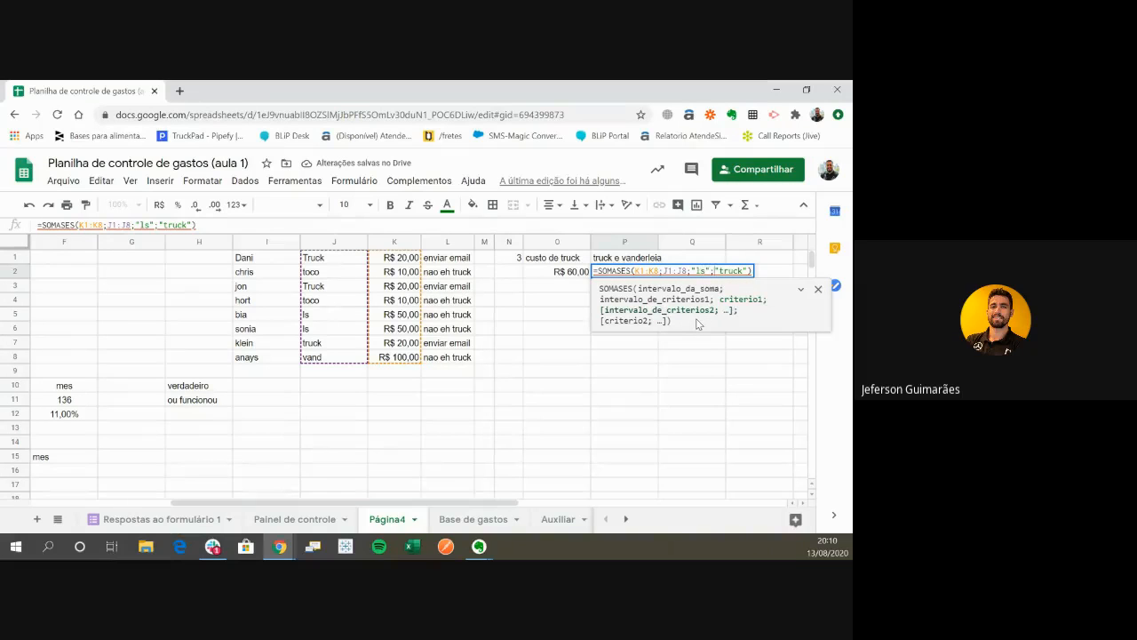
key(BackSpace)
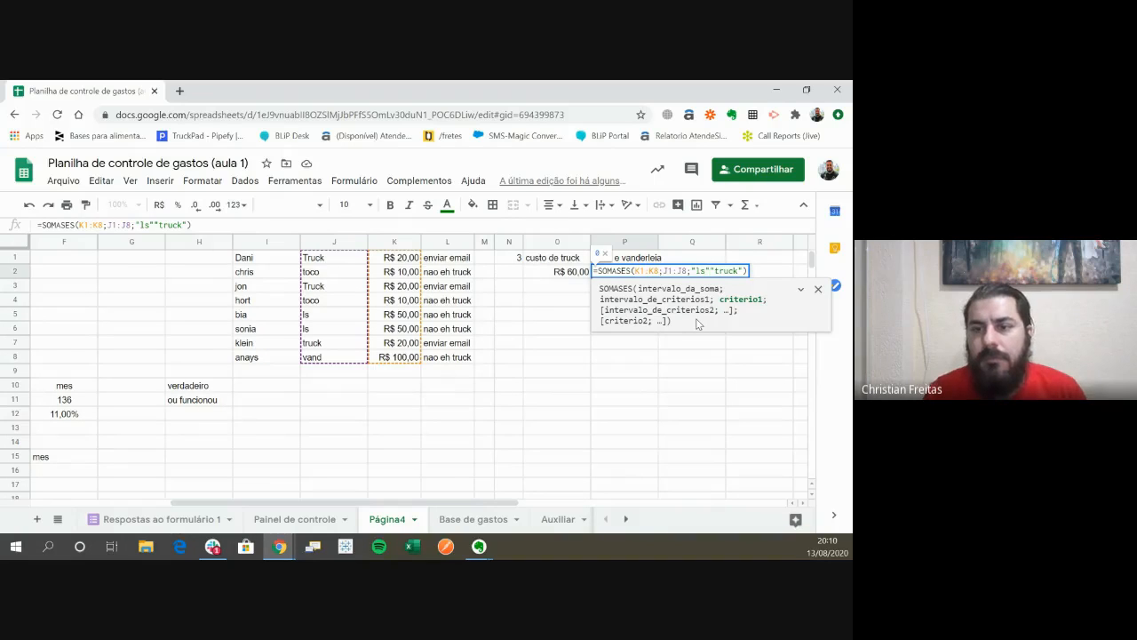
text(e)
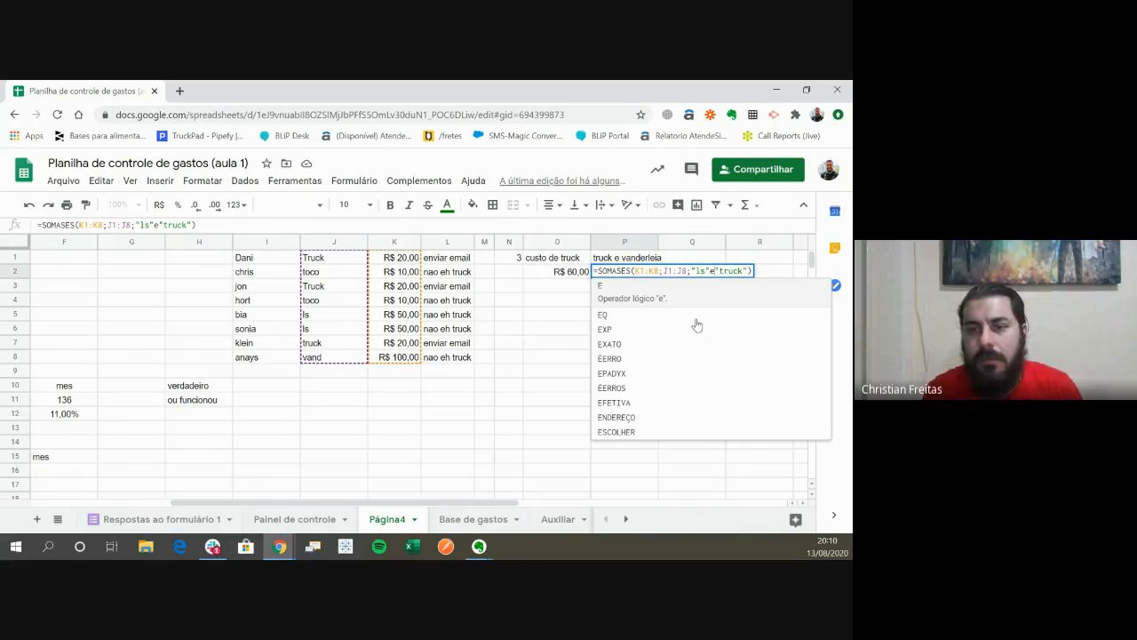
key(BackSpace)
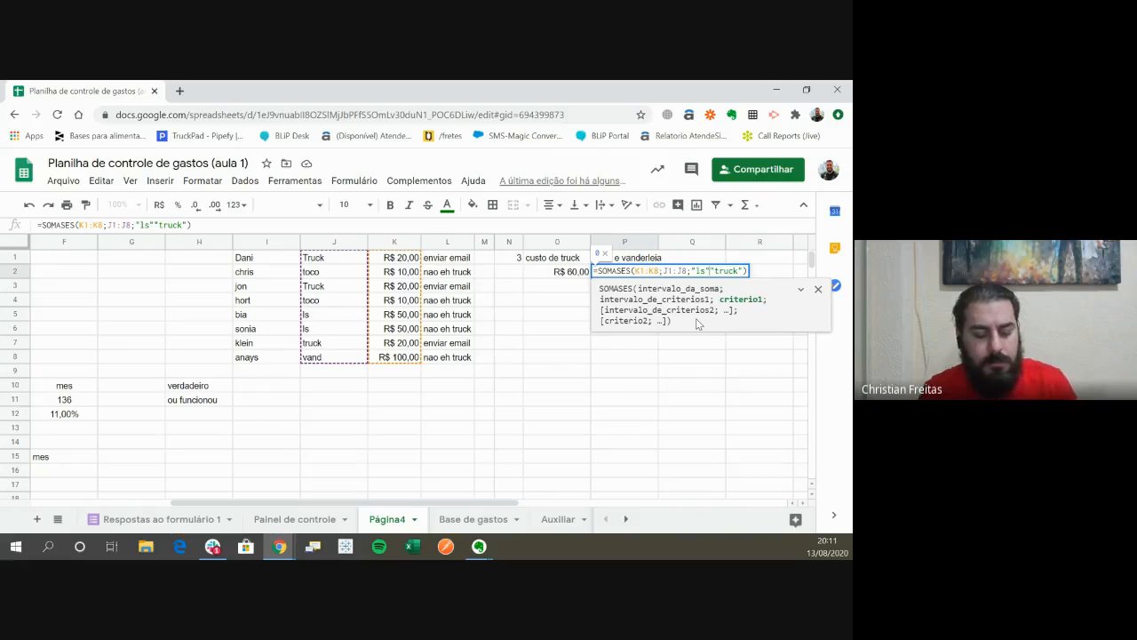
text(&)
key(Return)
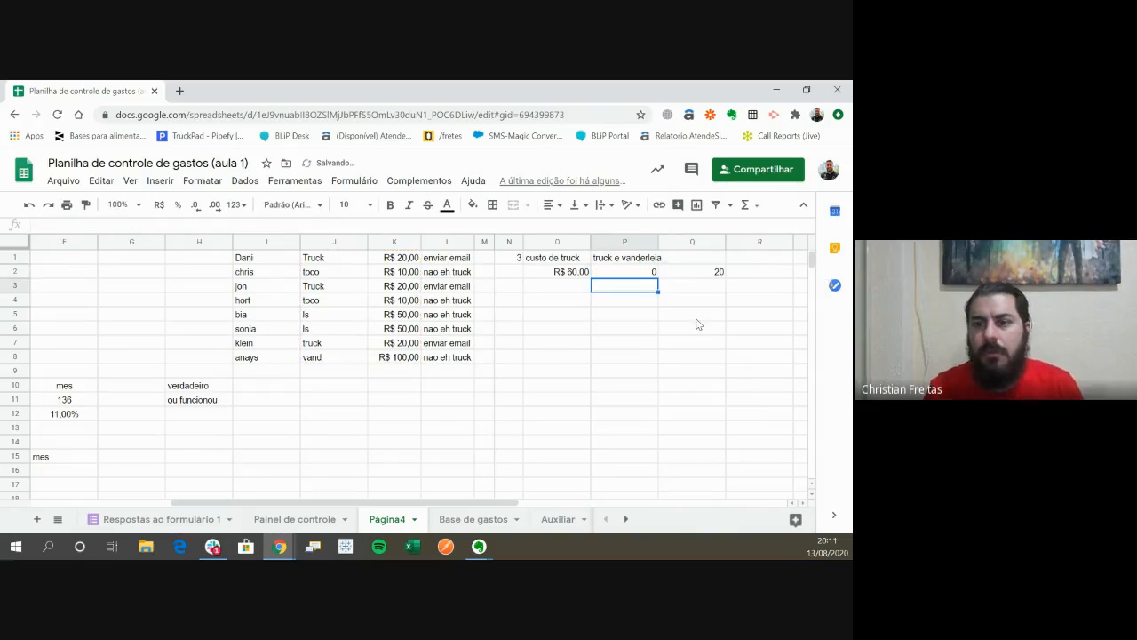
- Remove &"truck" from the P2 SOMASES formula, leaving "ls" as the only criterion for J1:J8
key(Up)
key(Return)
key(Left)
key(Left)
key(Left)
key(Left)
key(Left)
key(Left)
key(Left)
key(Left)
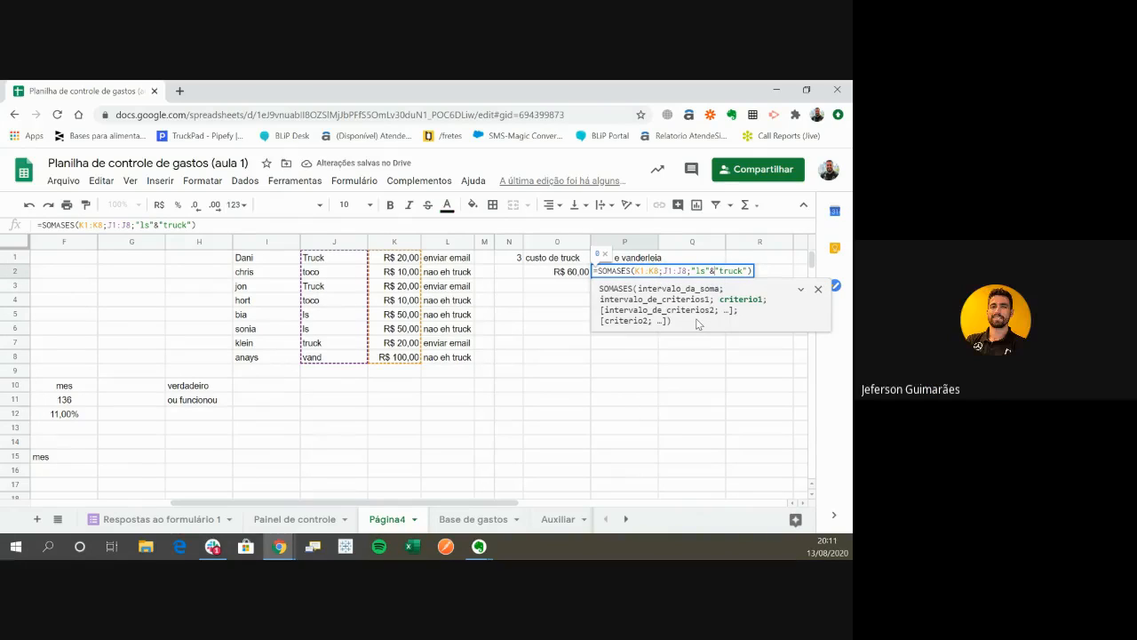
key(BackSpace)
key(Delete)
key(Delete)
key(Delete)
key(Delete)
key(Delete)
key(Delete)
key(Delete)
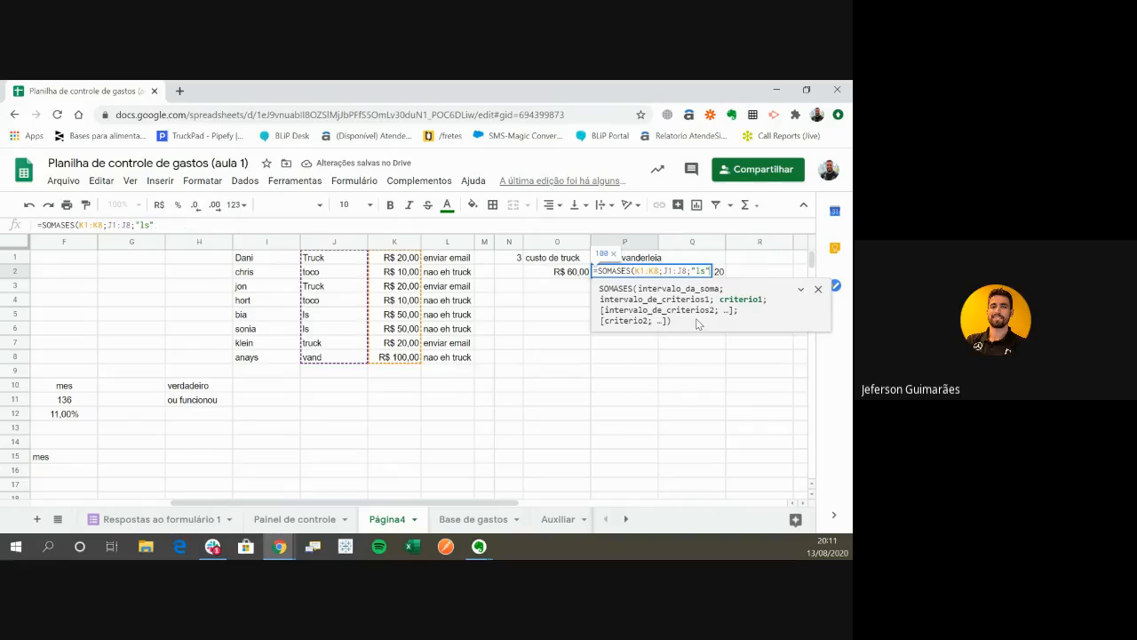
key(Return)
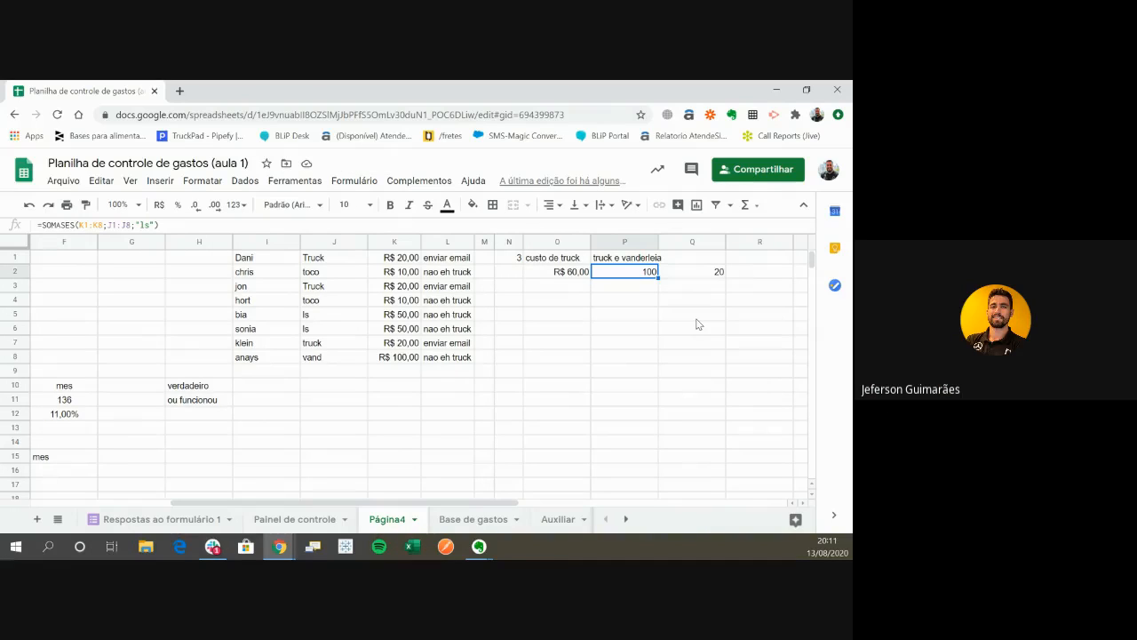
- Inspect the SOMASES formulas in P2 and Q2 and leave both without editing
key(Return)
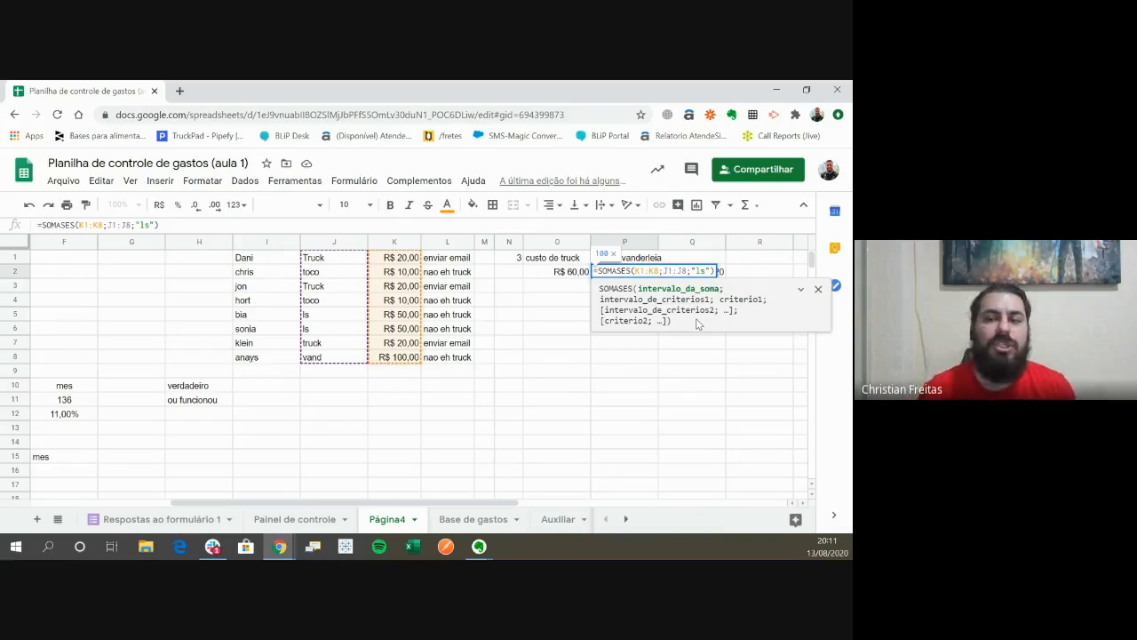
key(Escape)
key(Right)
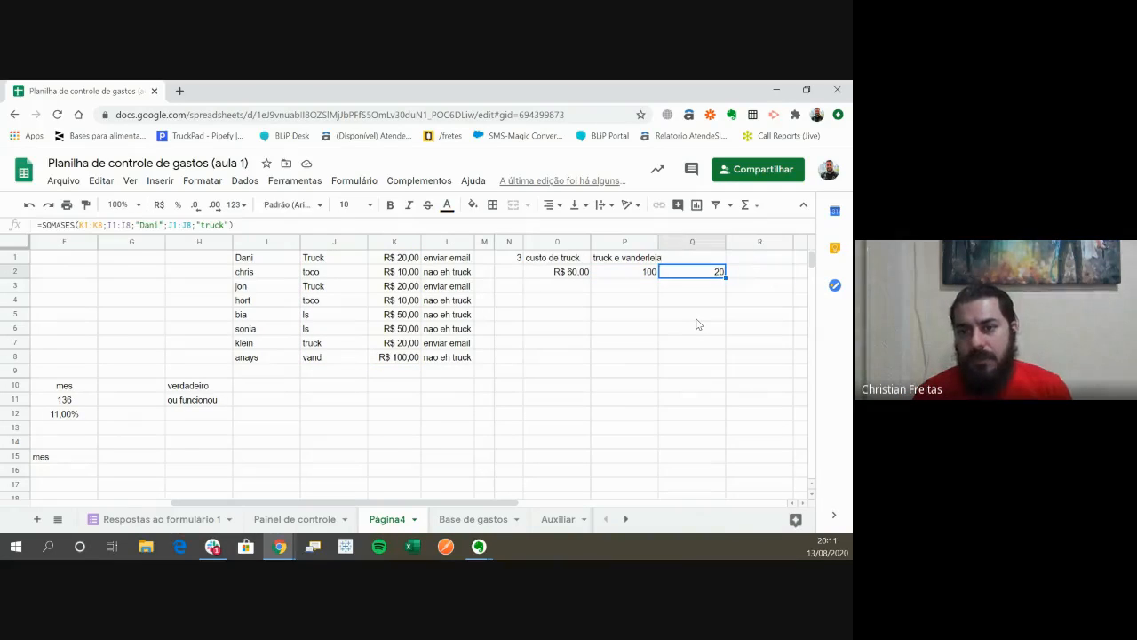
key(Return)
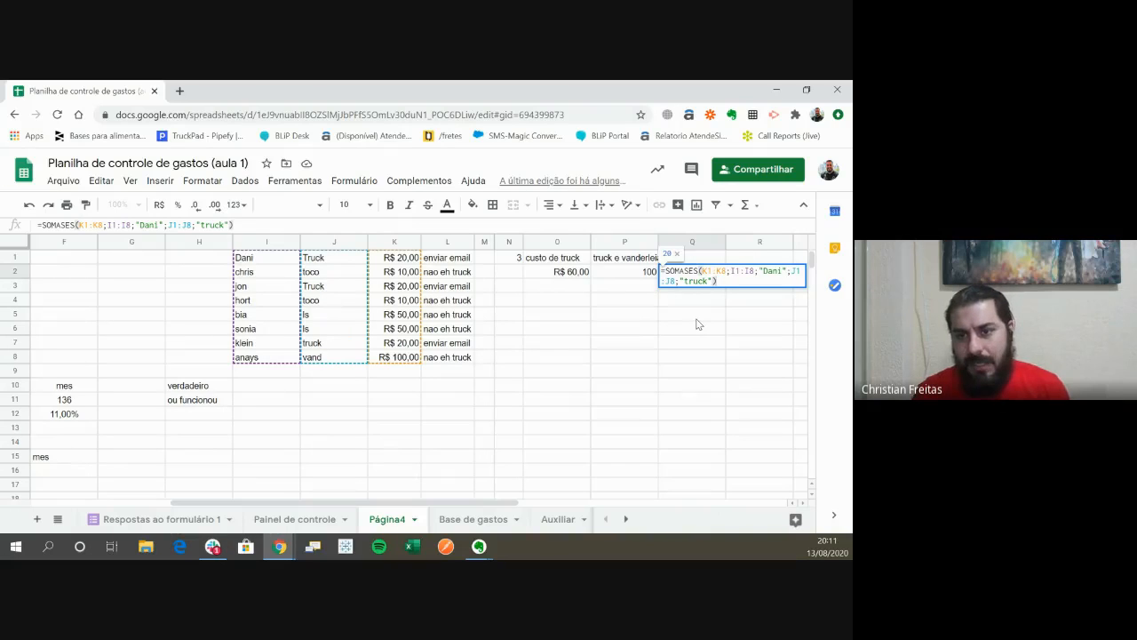
key(Escape)
- Review the vehicle types in J1:J8 and the cost heading in O1
key(Left)
key(Left)
key(Left)
key(Left)
key(Left)
key(Left)
key(Left)
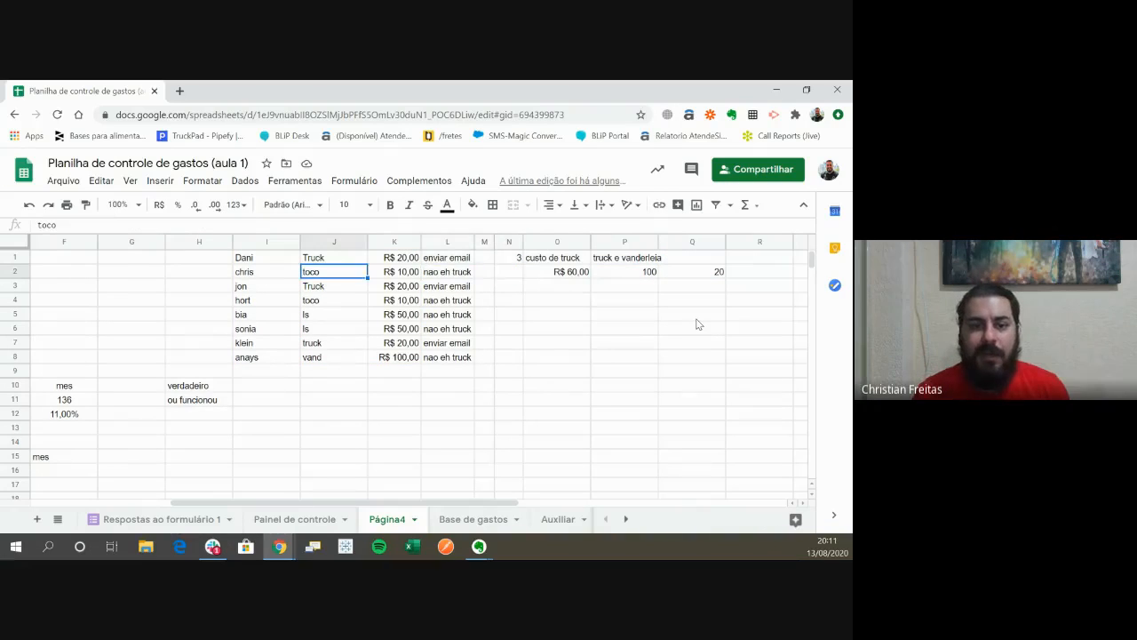
key(Down)
key(Down)
key(Down)
key(Down)
key(Down)
key(Down)
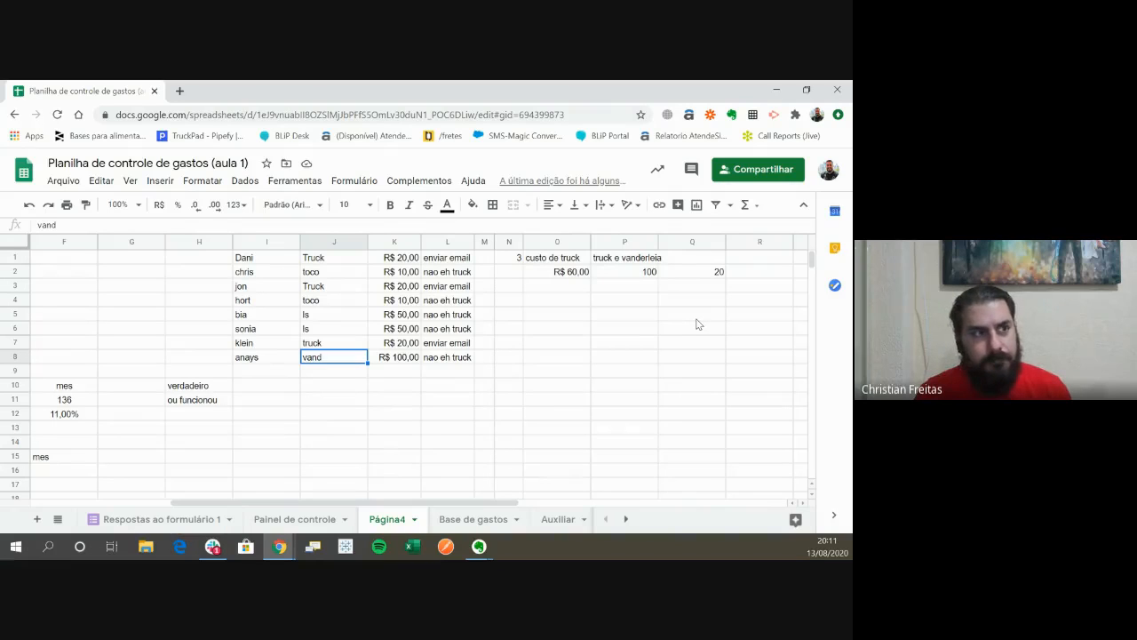
key(ctrl+Up)
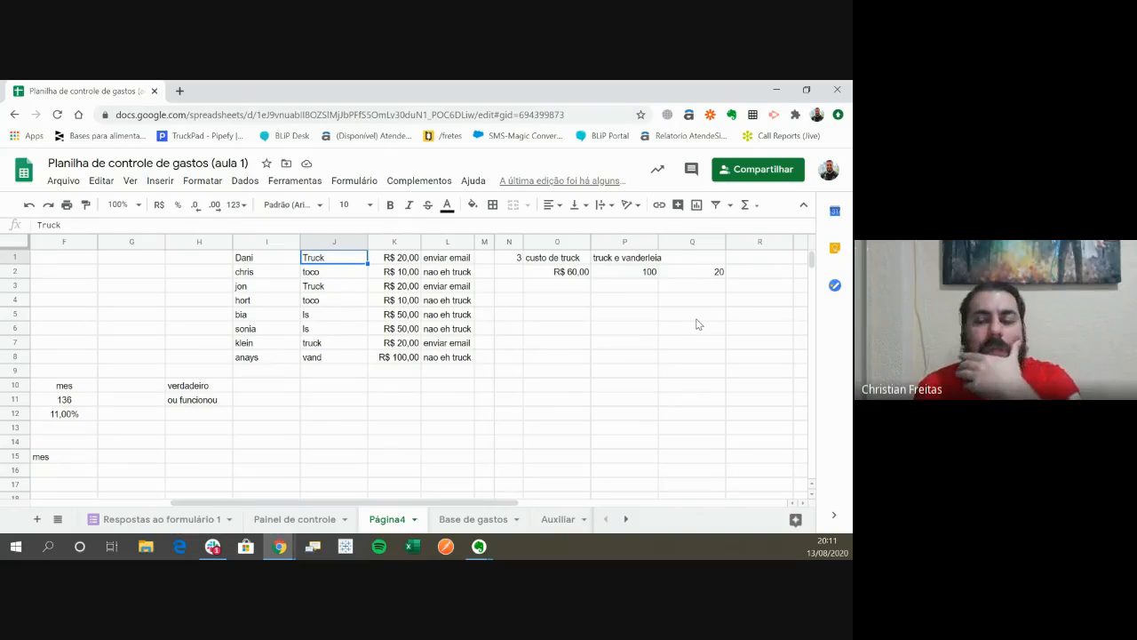
key(Right)
key(Right)
key(Right)
- Check the two-criteria SOMASES formula in Q2 again, and the heading in P1
key(Right)
key(Right)
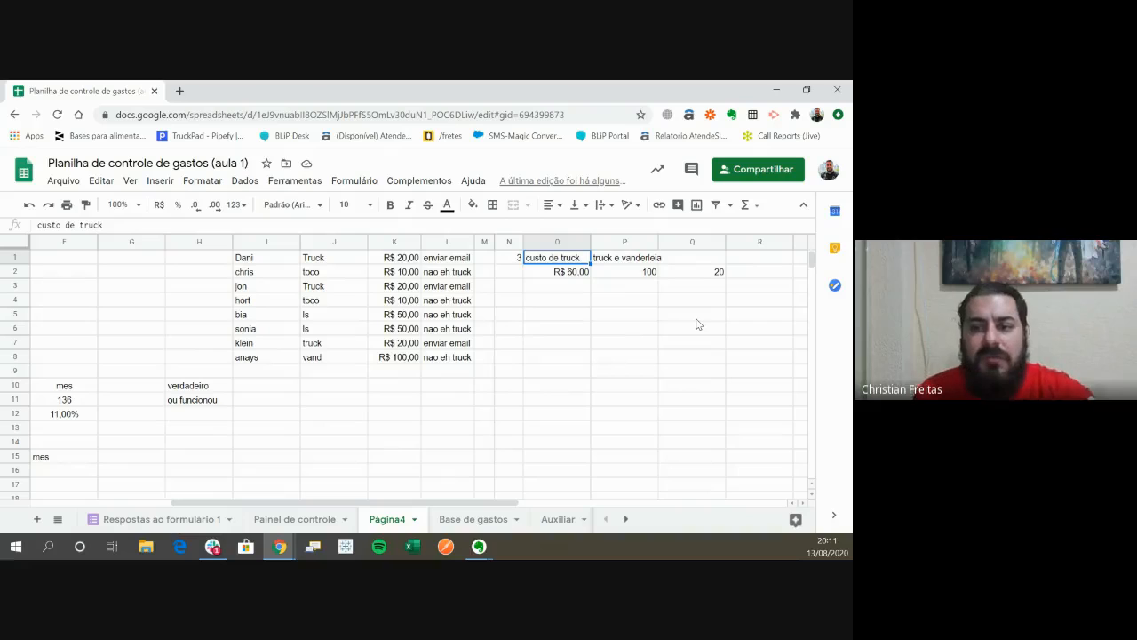
key(Right)
key(Right)
key(Down)
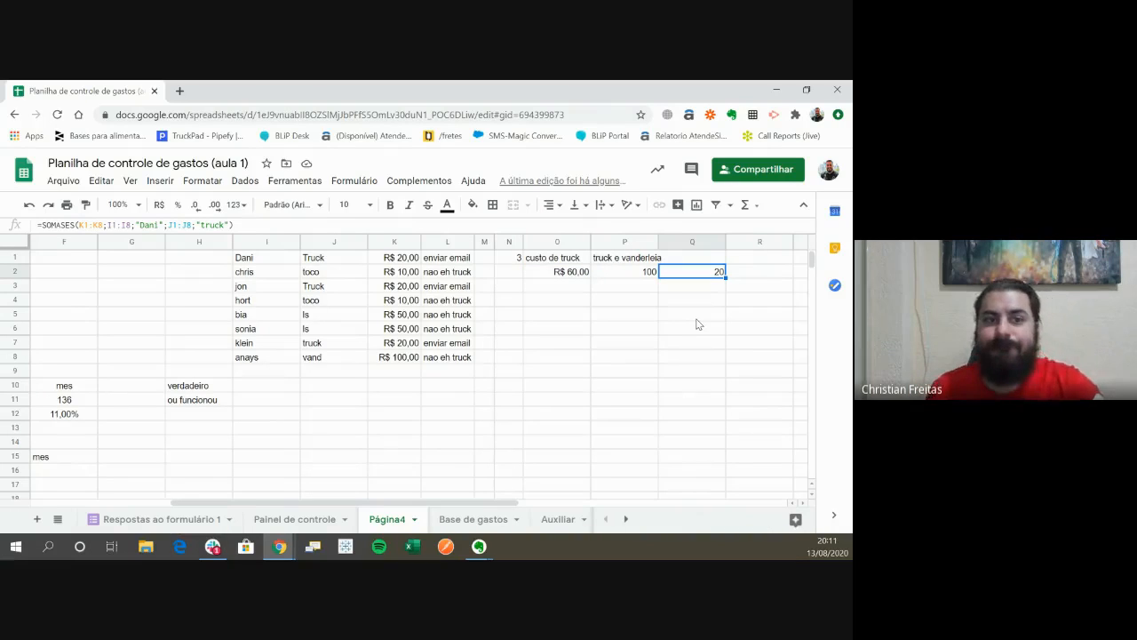
key(F2)
key(Escape)
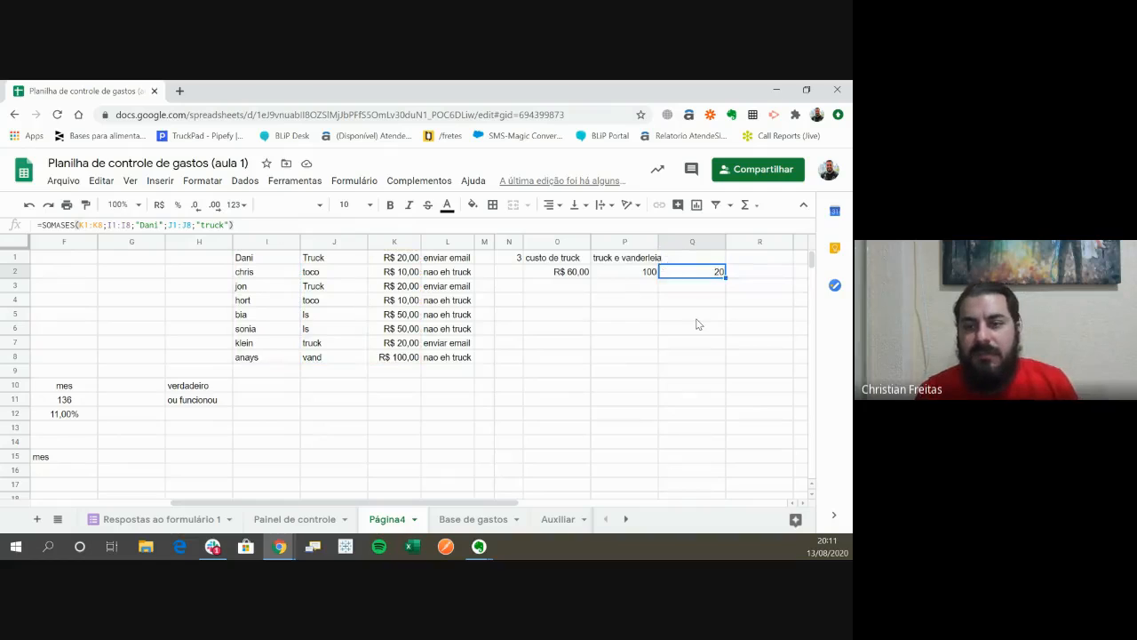
key(Left)
key(Up)
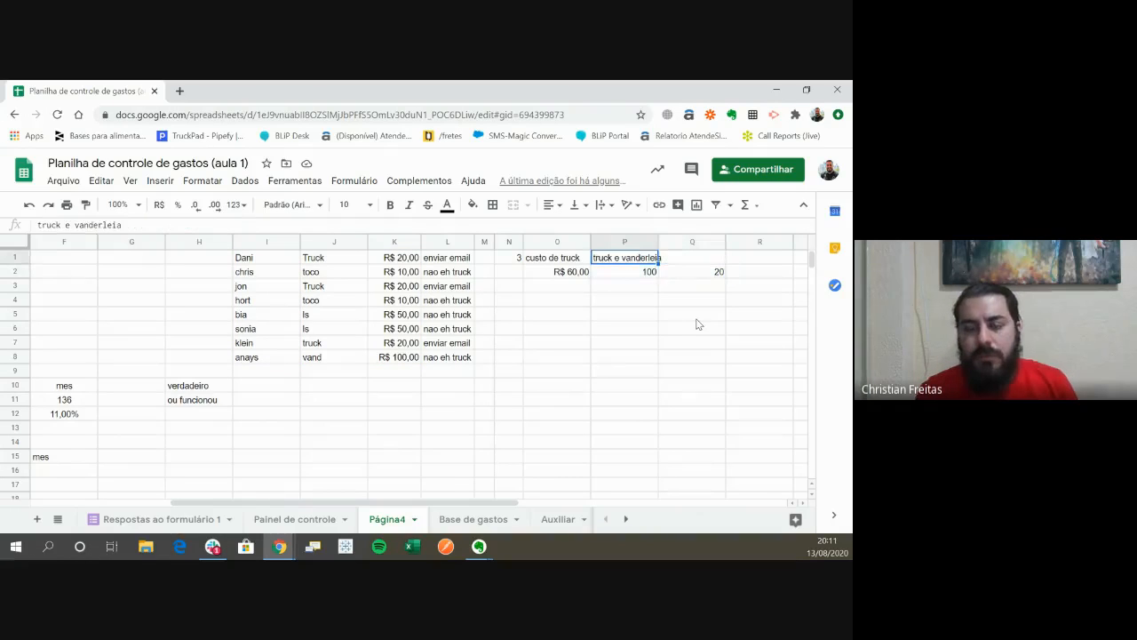
- Set the criterion of the P2 SOMASES formula to "vand" and commit it
key(Down)
key(F2)
key(Left)
key(Left)
key(Left)
key(Left)
key(Left)
key(Left)
key(Left)
key(Left)
key(Left)
key(Left)
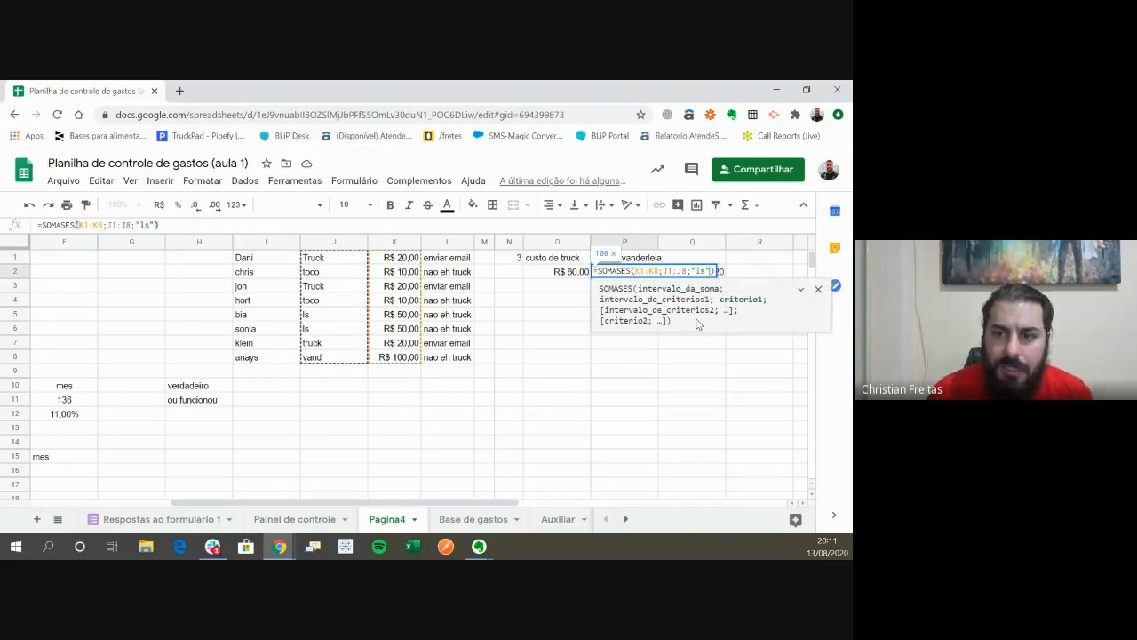
key(Right)
key(Right)
key(Right)
key(Right)
key(Right)
key(Right)
key(Right)
key(Right)
key(Right)
key(Right)
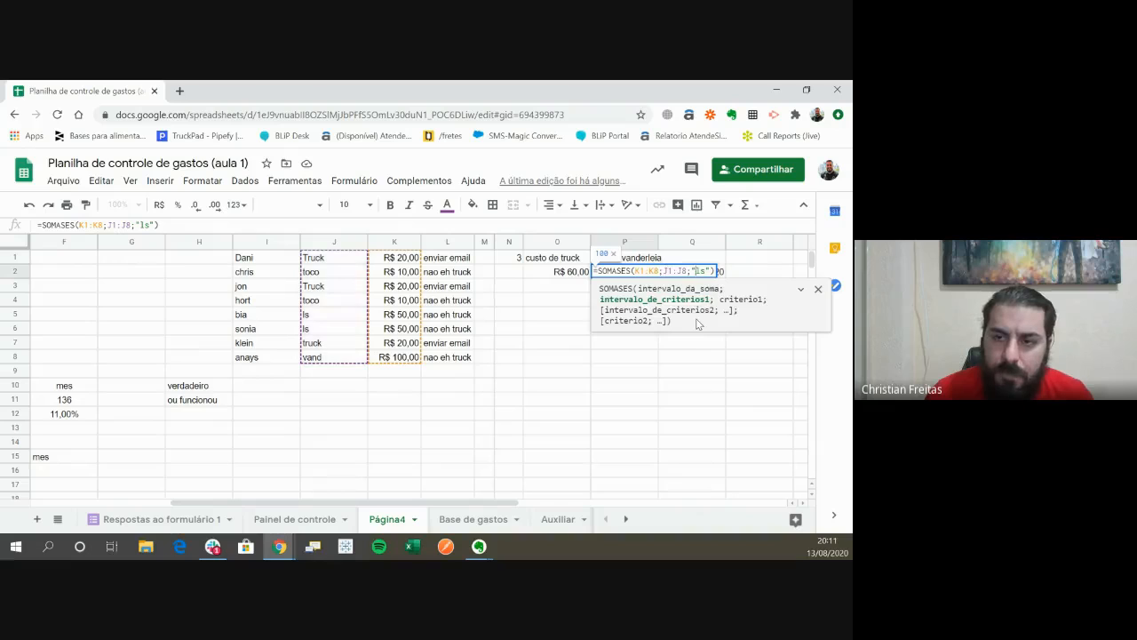
key(Left)
key(Right)
key(Left)
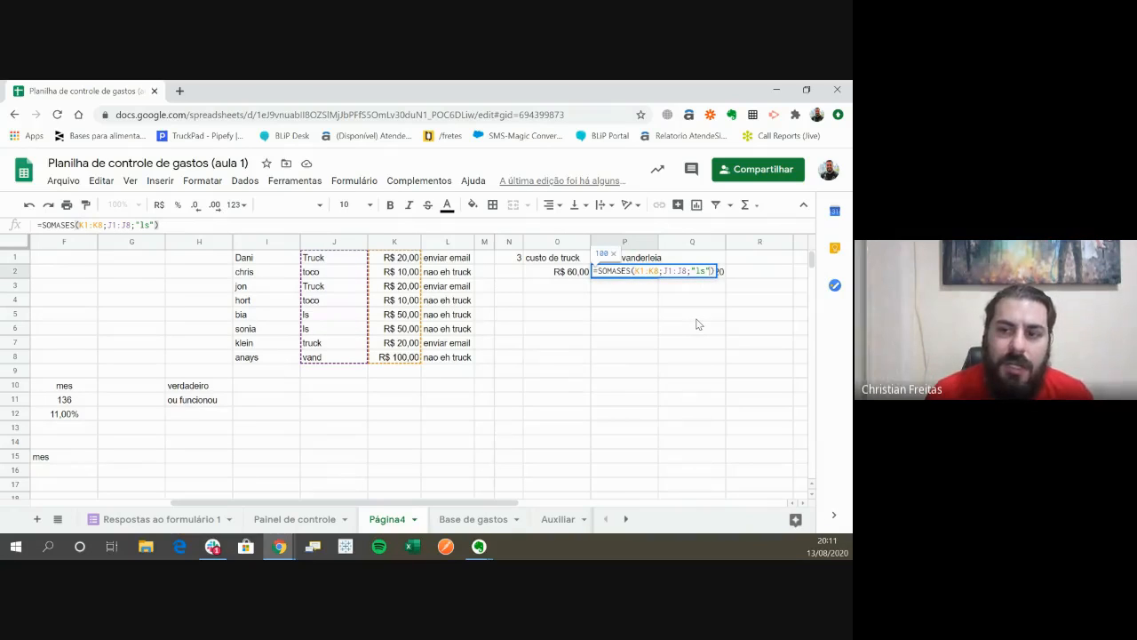
key(Right)
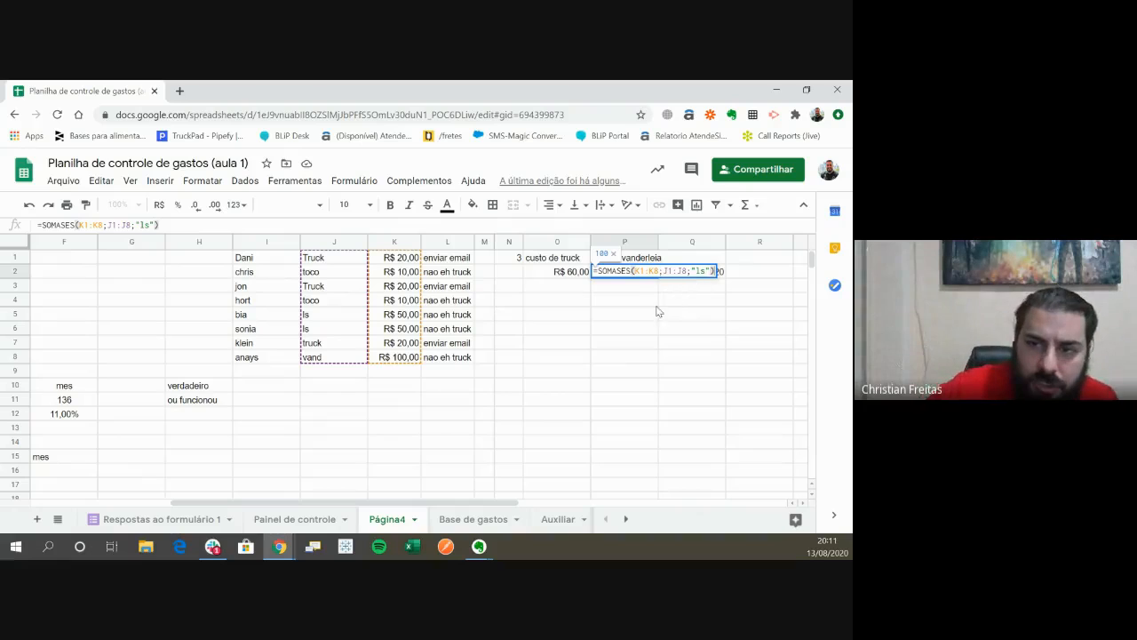
double_click(691, 271)
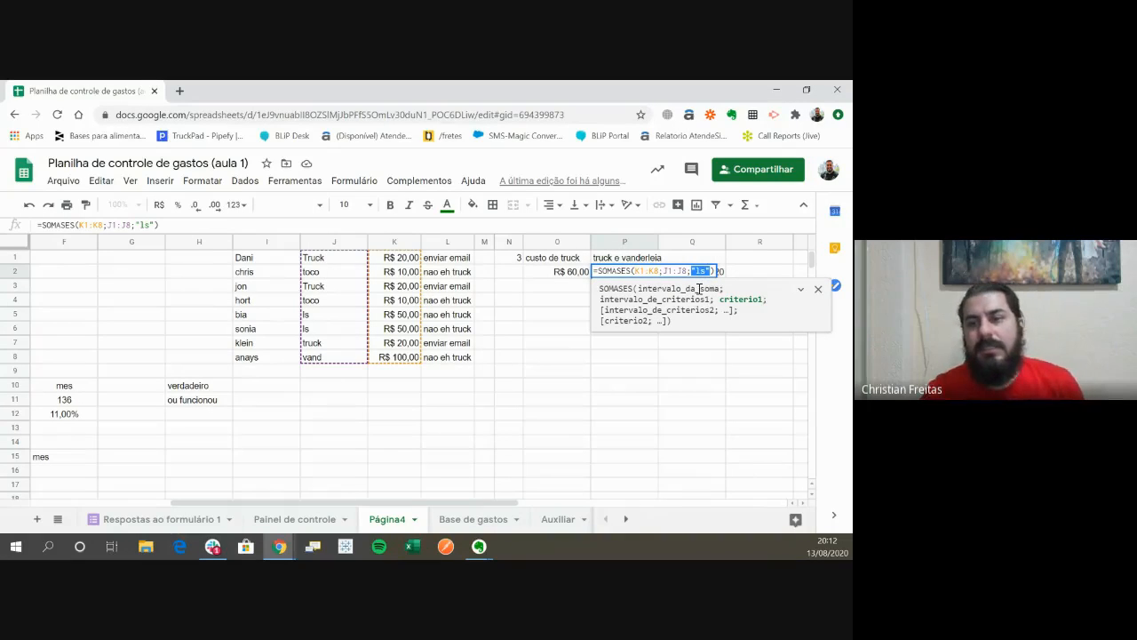
key(Right)
key(Left)
key(shift+Left)
key(shift+Left)
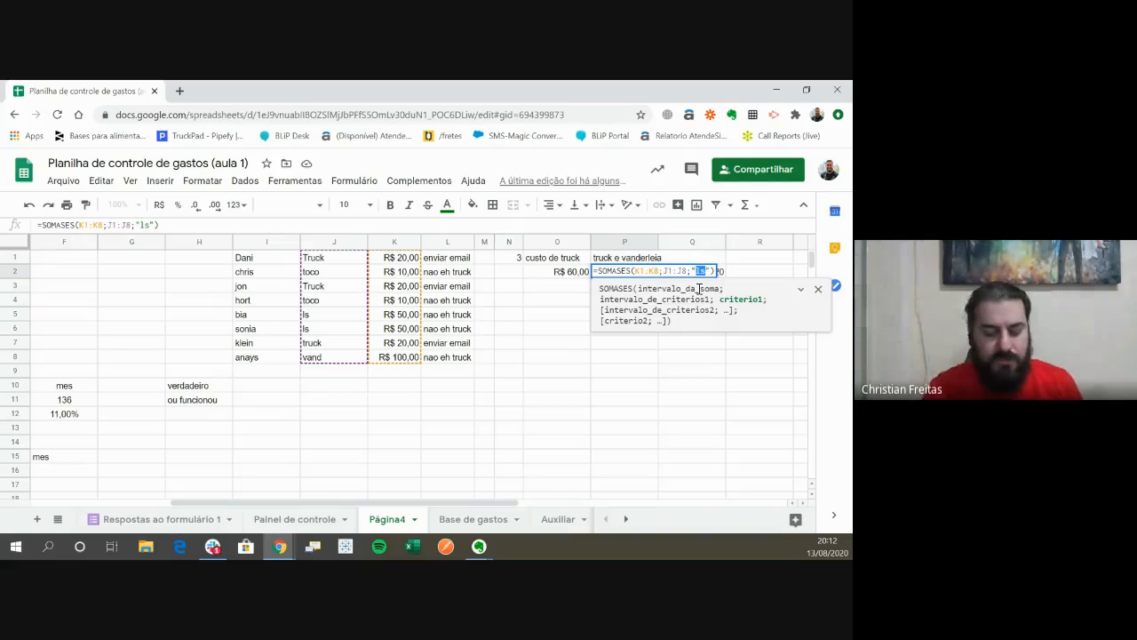
key(Return)
key(Up)
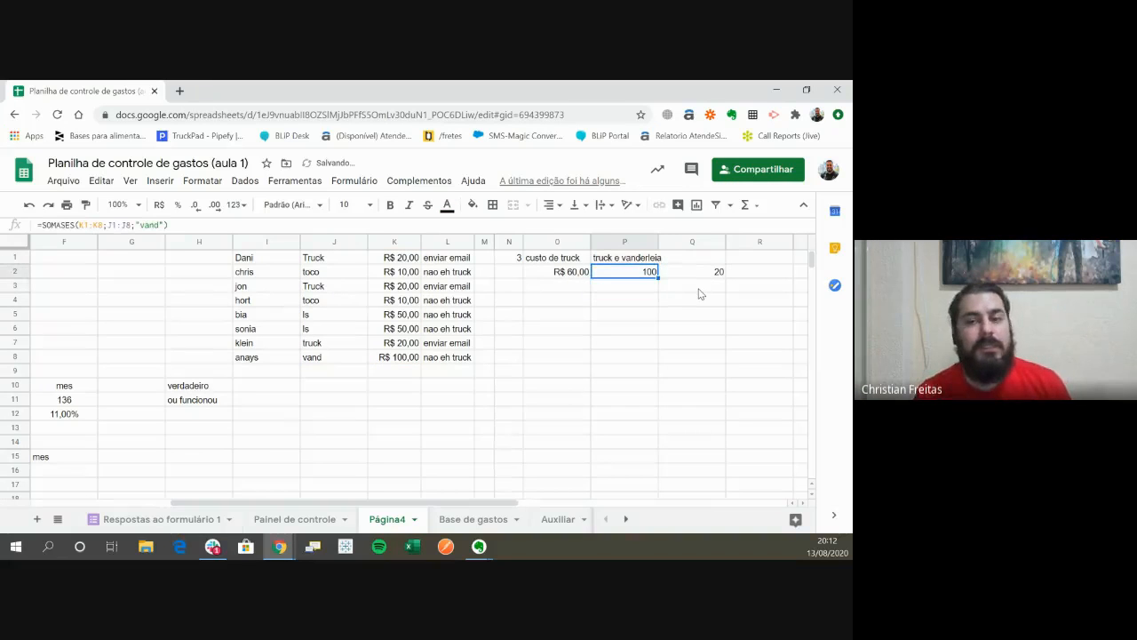
- Add a second condition to the SOMASES formula in P2, matching "truck" in J1:J8, and commit it
key(Return)
text(;)
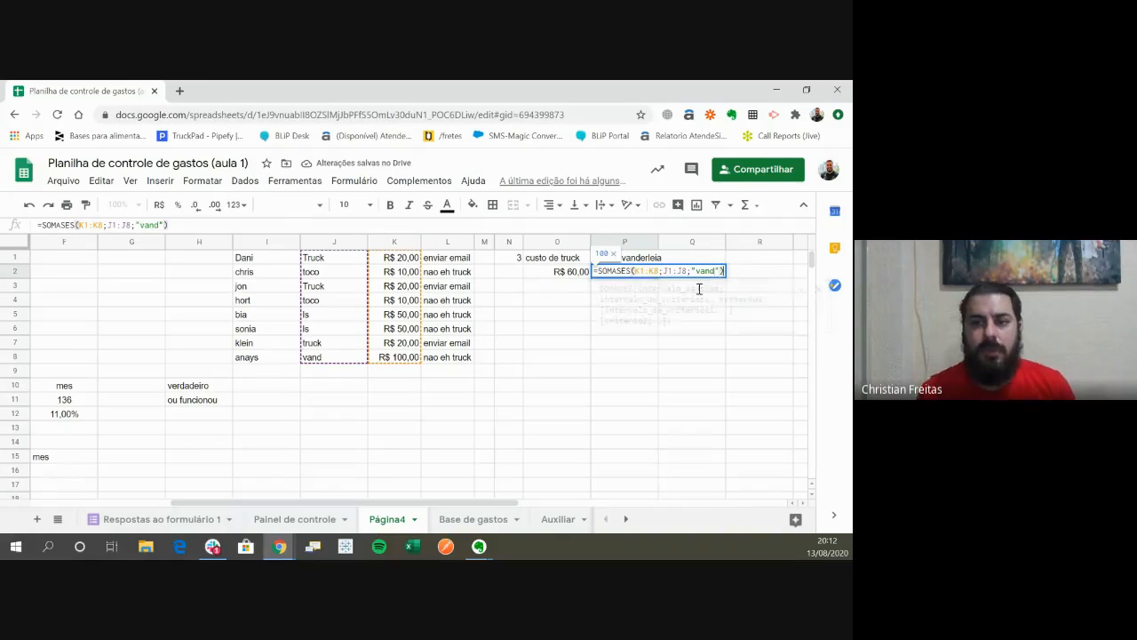
key(Left)
key(Left)
key(Left)
key(Left)
key(Left)
key(Left)
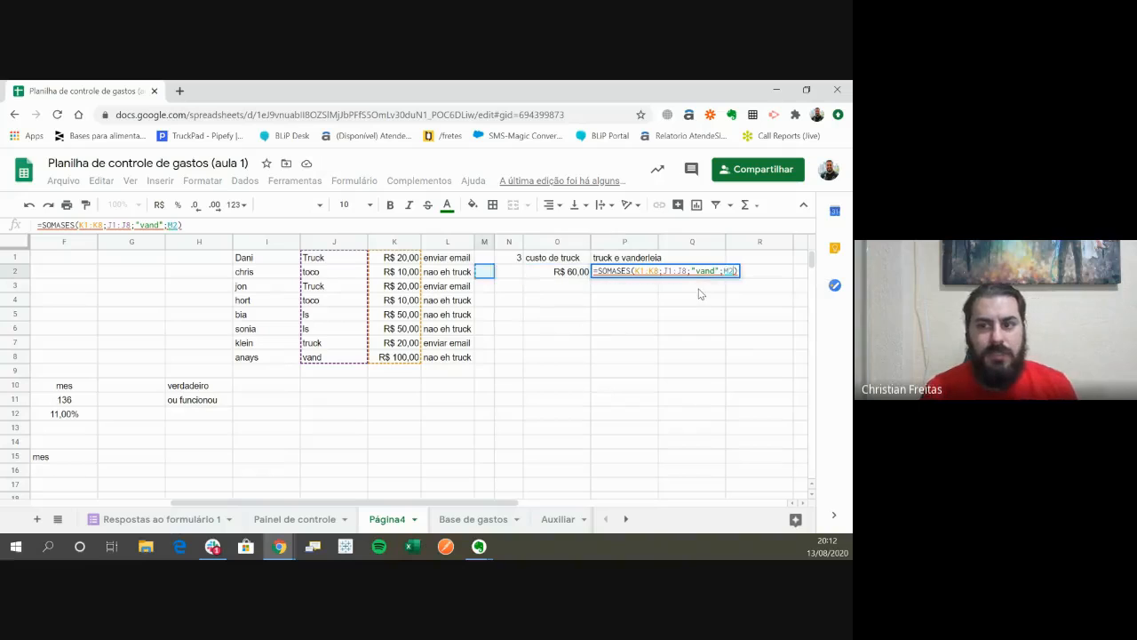
key(Up)
key(ctrl+shift+Down)
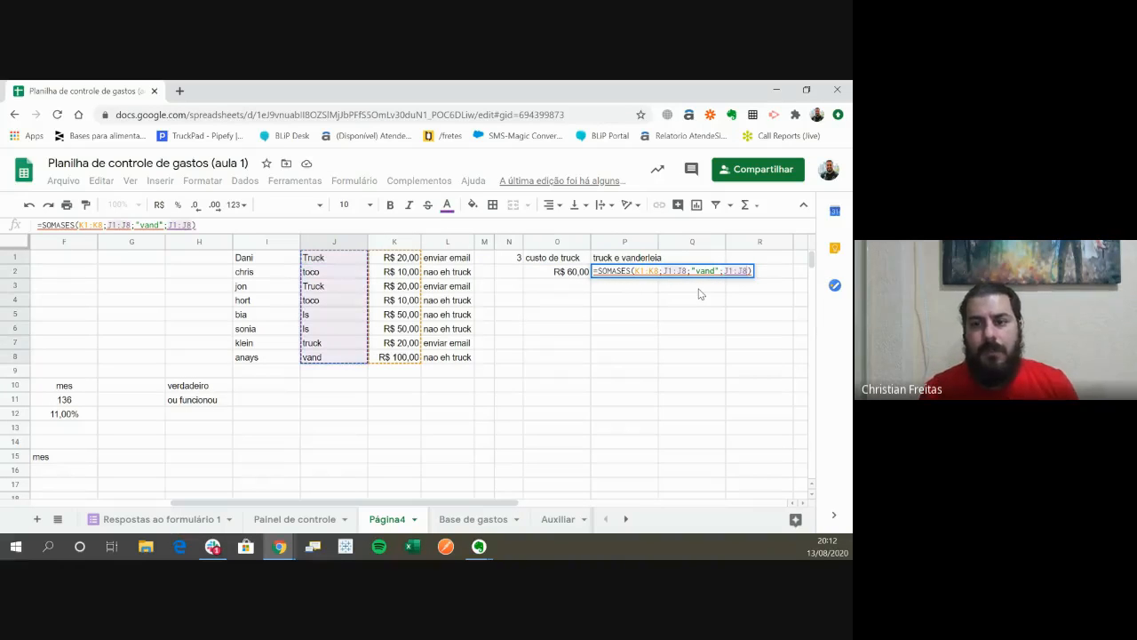
text(;)
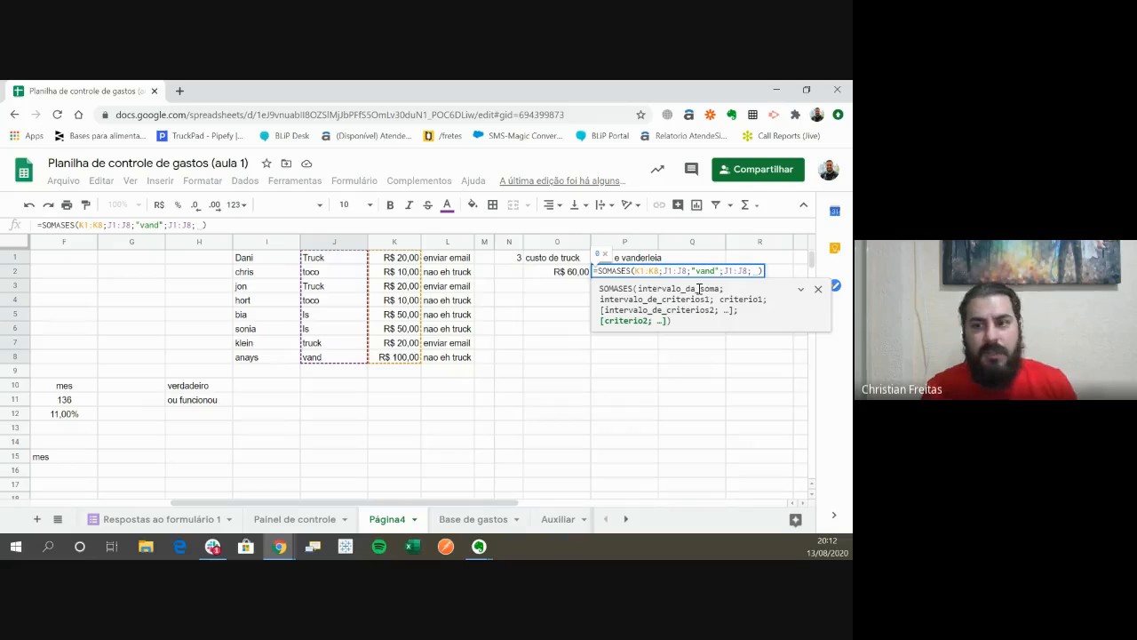
text("truck")
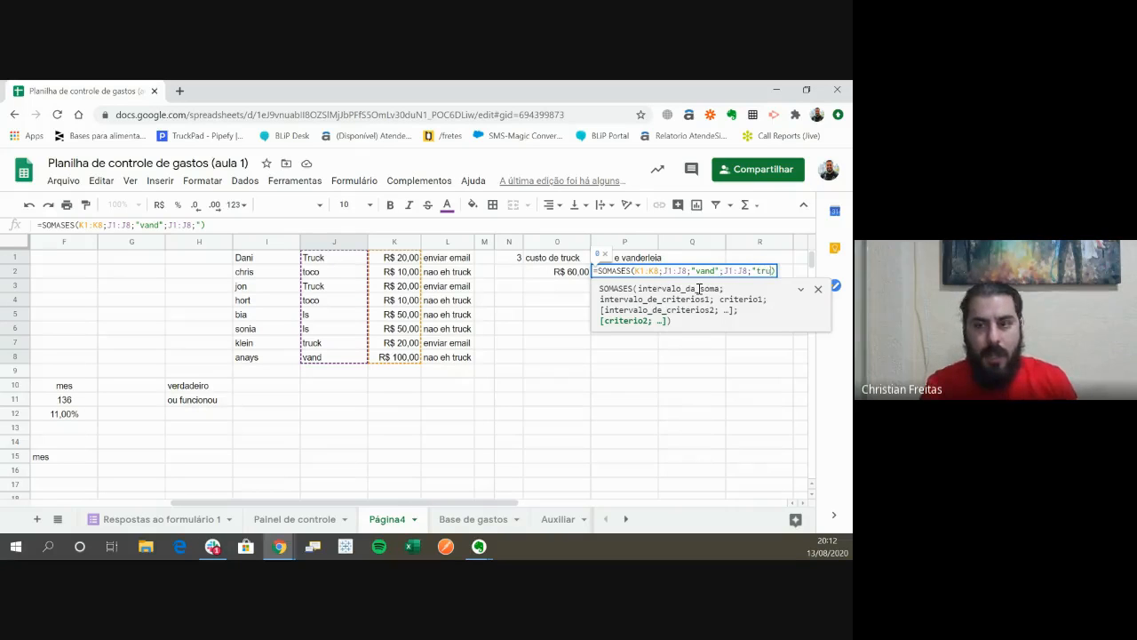
text())
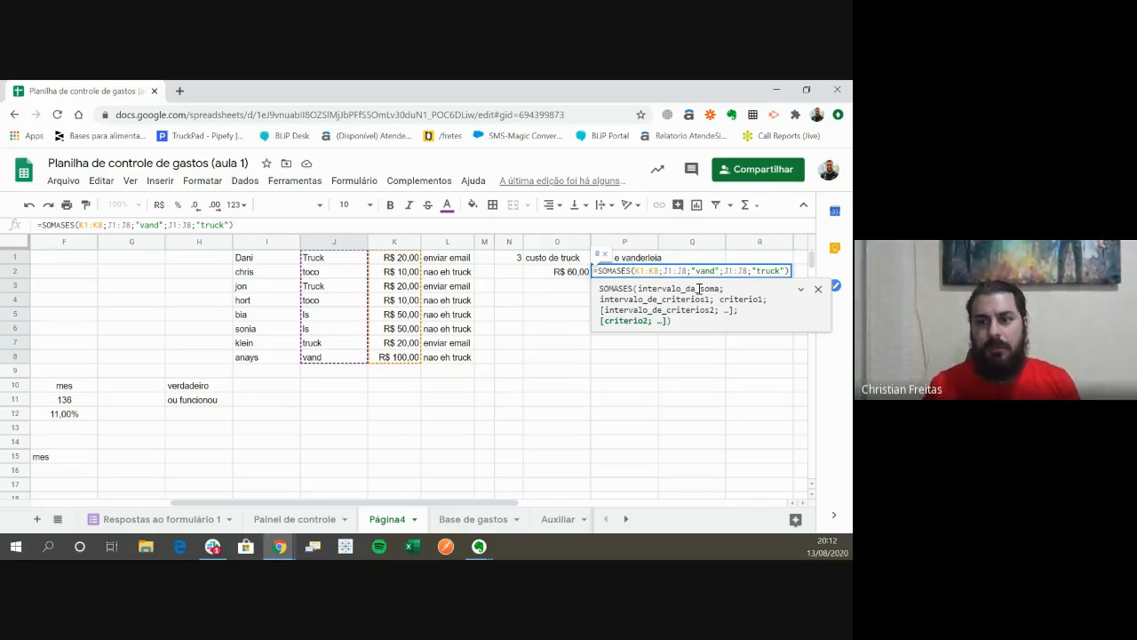
key(Return)
key(Up)
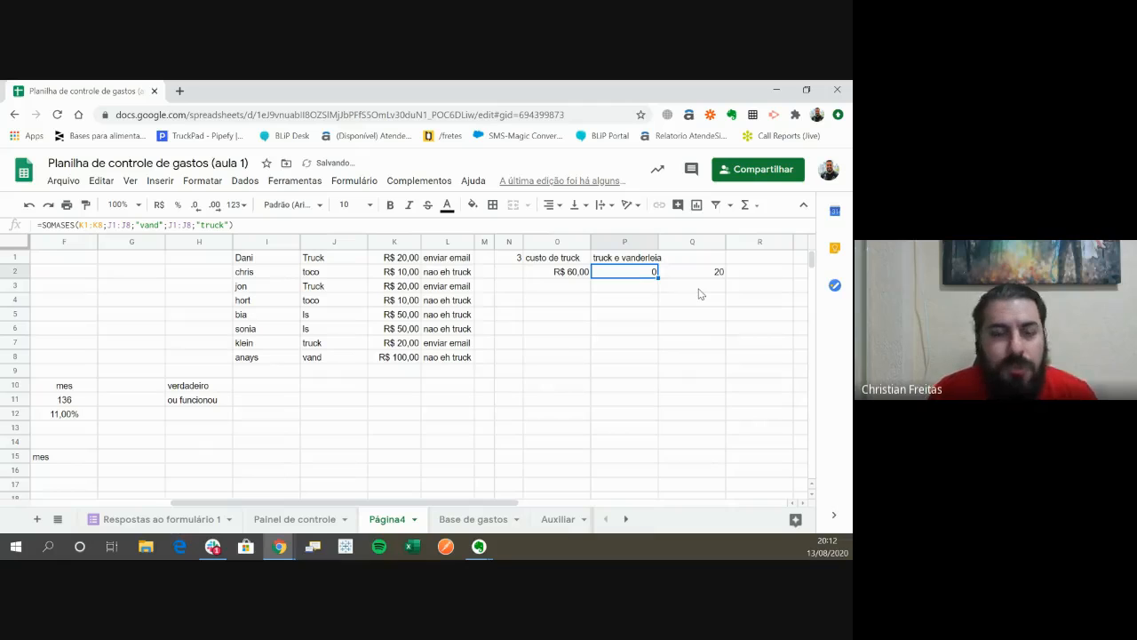
- Compare the two-criteria SOMASES formula in Q2 with the SOMASE formula in O2
key(Right)
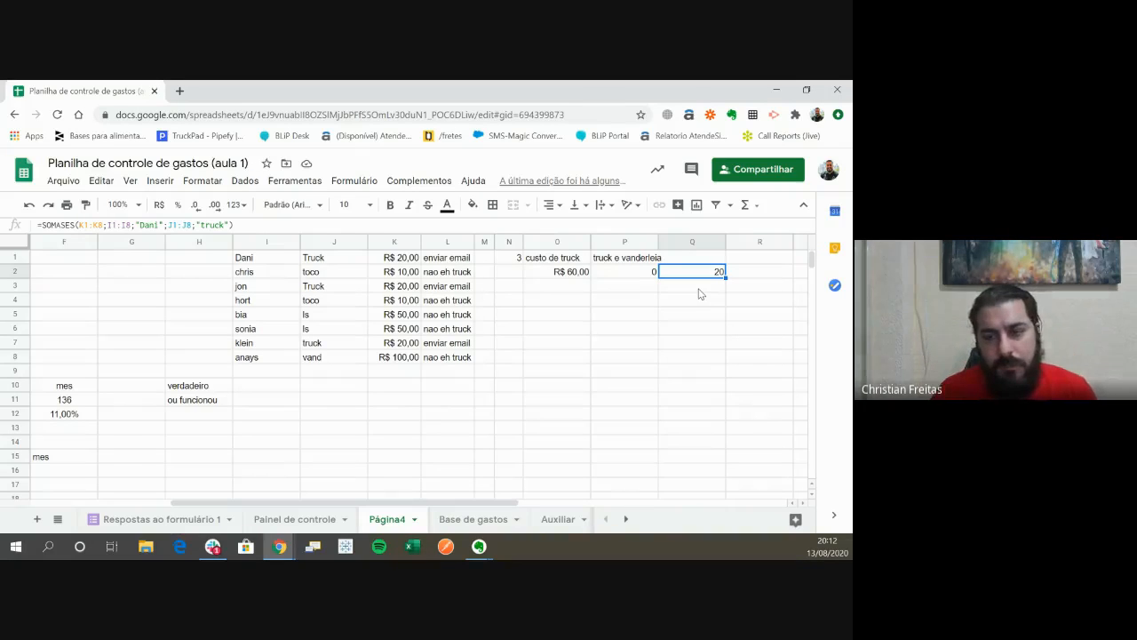
key(Left)
key(Left)
key(Left)
key(Left)
key(Left)
key(Left)
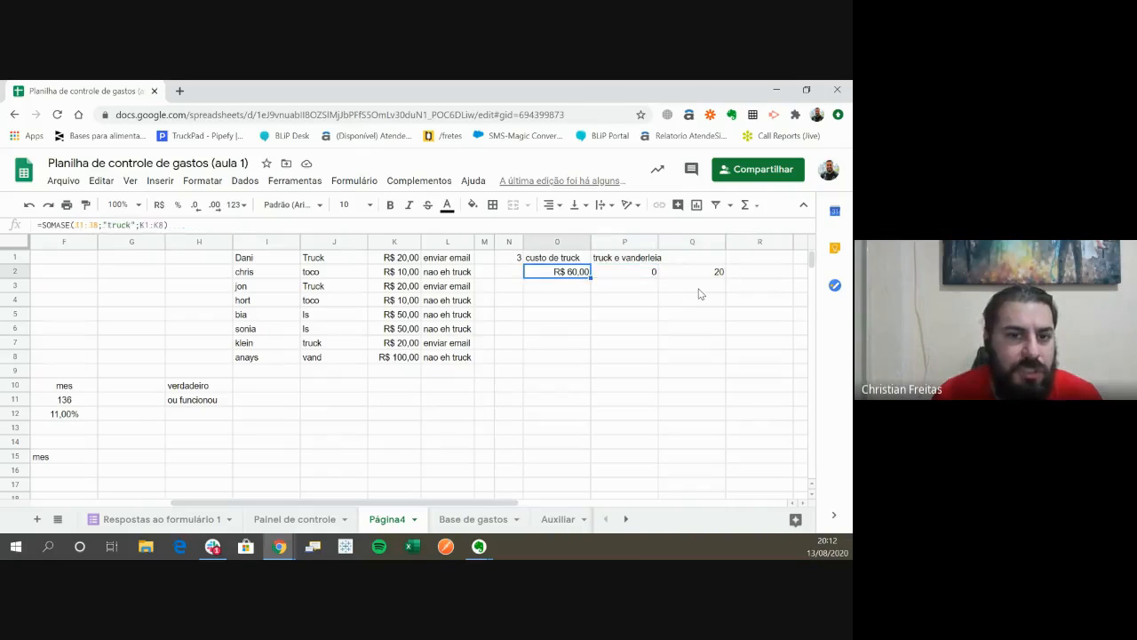
- Go through the vehicle types listed in J1:J8
key(Up)
key(Left)
key(Down)
key(Down)
key(Down)
key(Down)
key(Down)
key(Down)
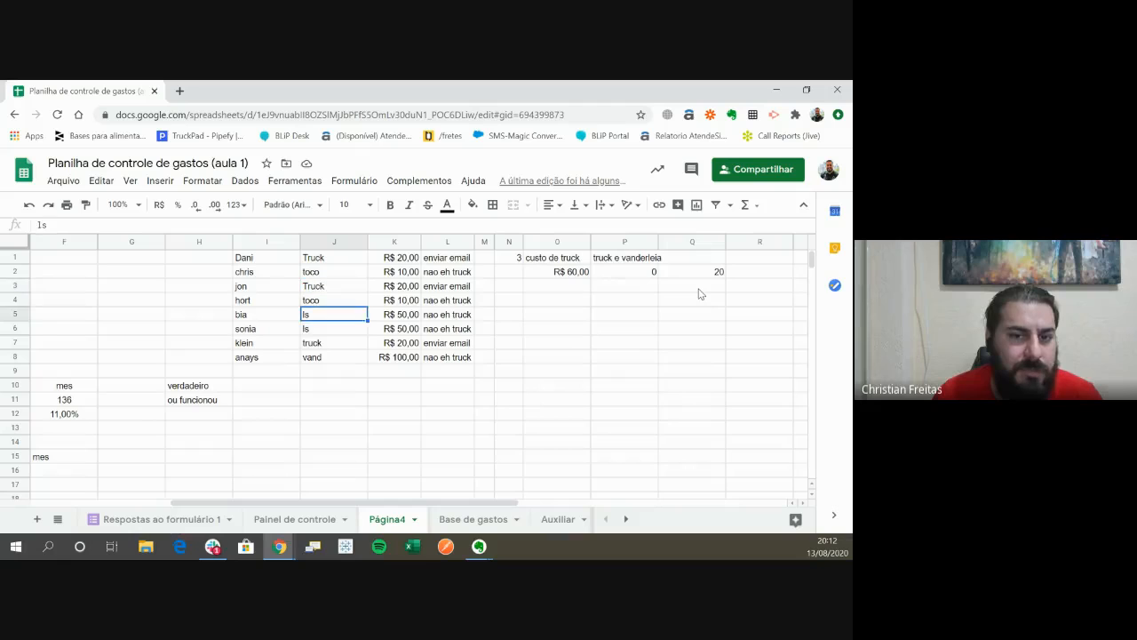
key(Up)
key(Up)
key(Up)
key(Up)
key(Up)
key(Up)
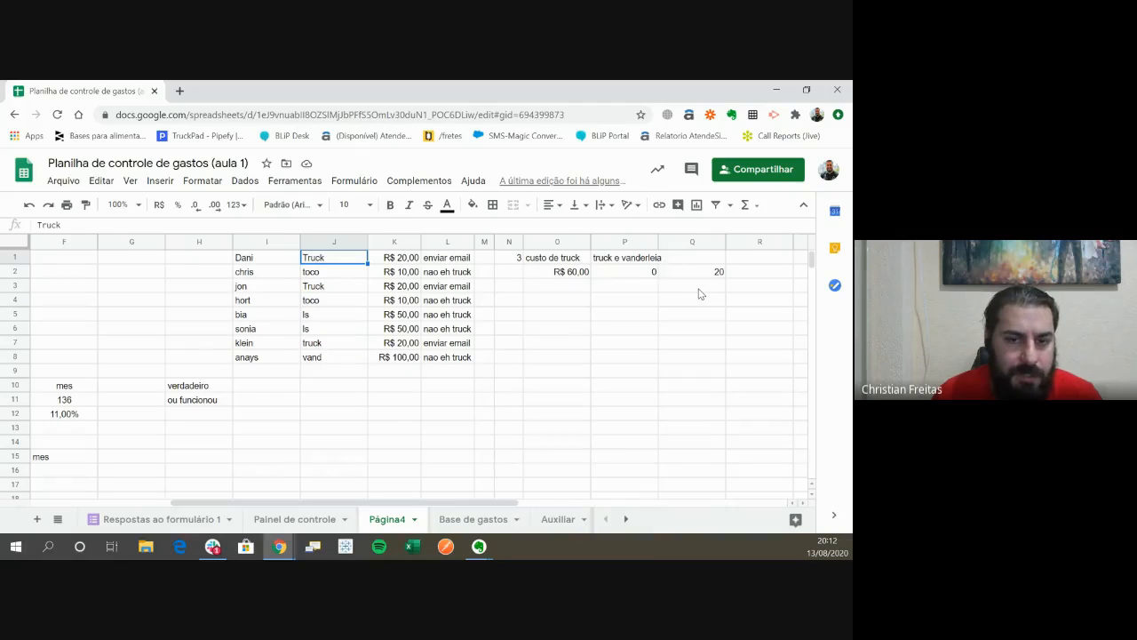
key(Down)
key(Down)
key(Down)
key(Down)
key(Down)
key(Down)
key(Down)
key(Down)
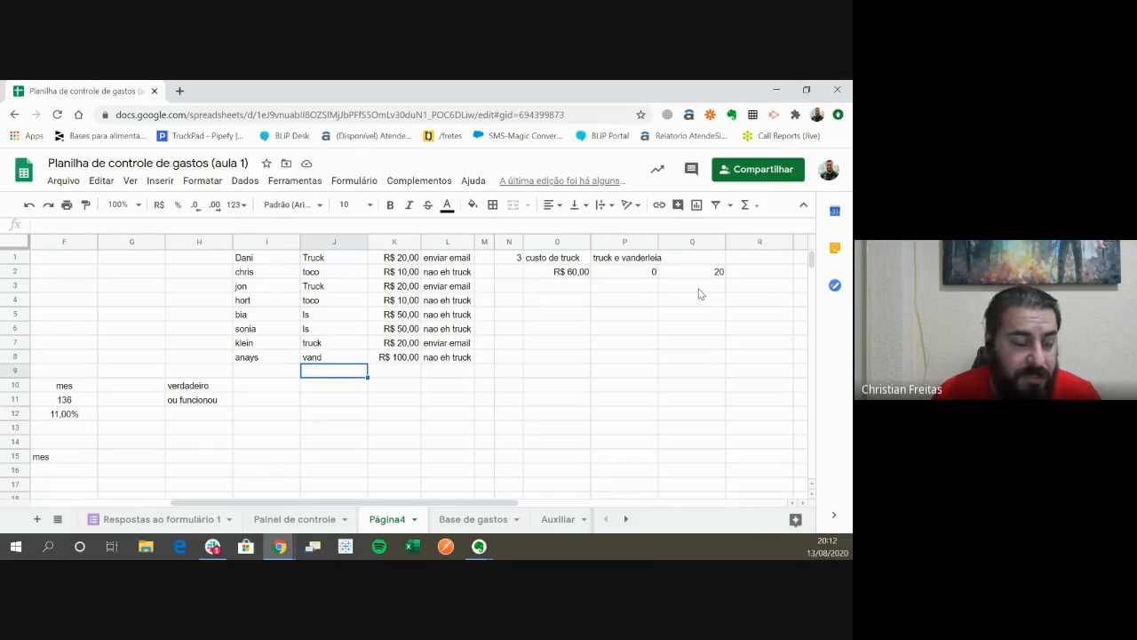
- Review the heading in P1, the SOMASES formula in P2 and the J1:J8 range it uses for both criteria
key(Right)
key(Right)
key(Right)
key(Right)
key(Right)
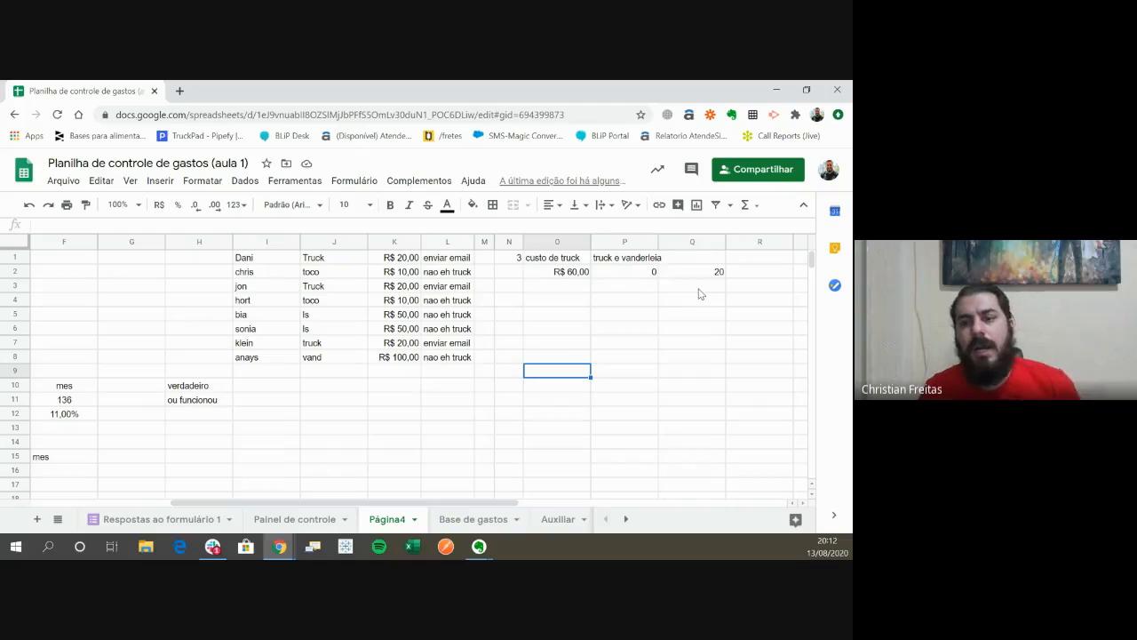
key(Right)
key(Up)
key(Up)
key(Up)
key(Up)
key(Up)
key(Up)
key(Up)
key(Up)
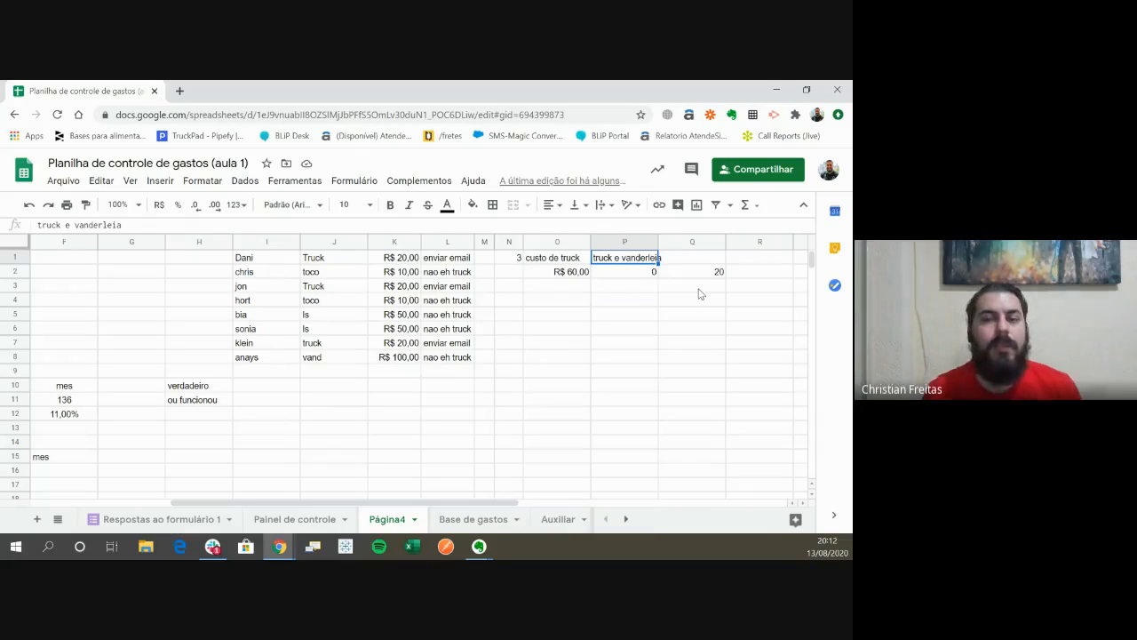
key(Down)
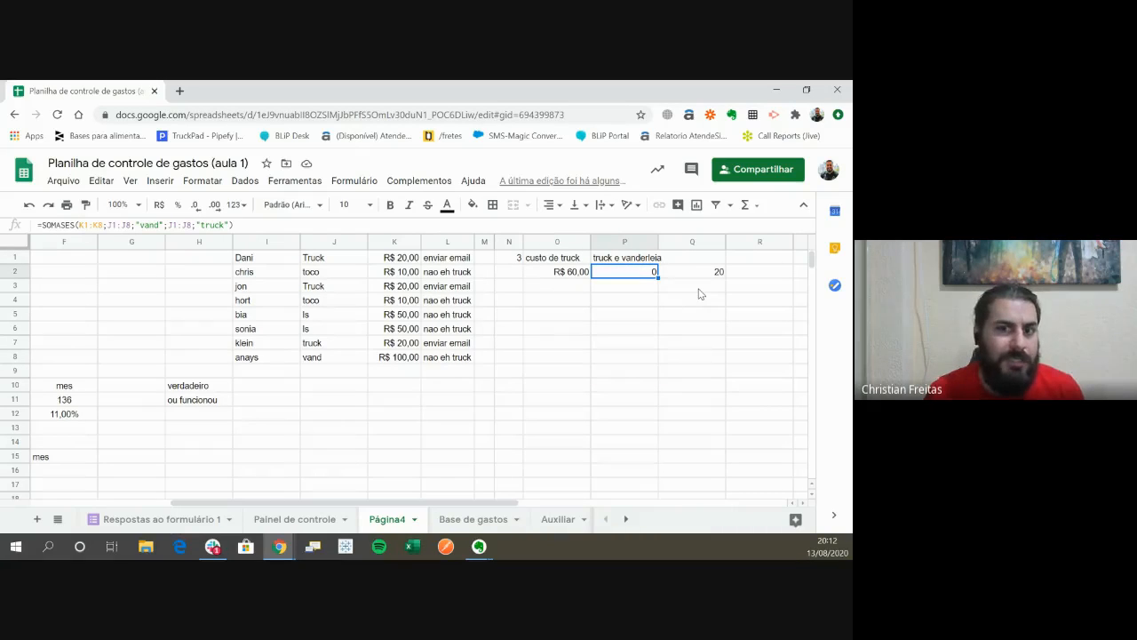
key(Left)
key(Left)
key(Left)
key(Left)
key(Left)
key(Left)
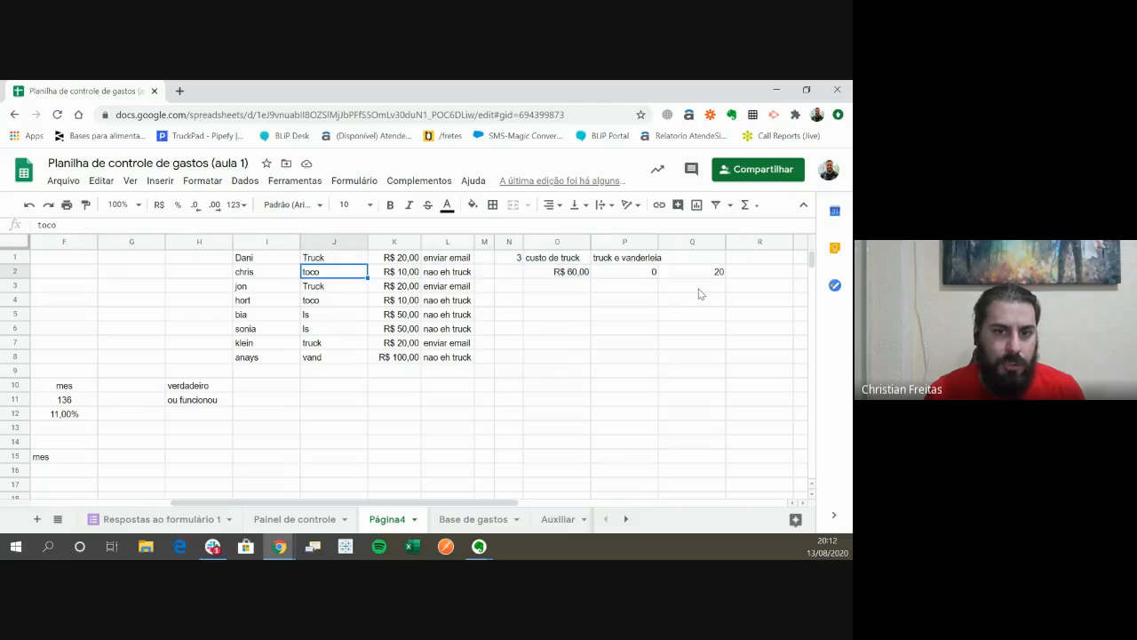
key(Up)
key(ctrl+shift+Down)
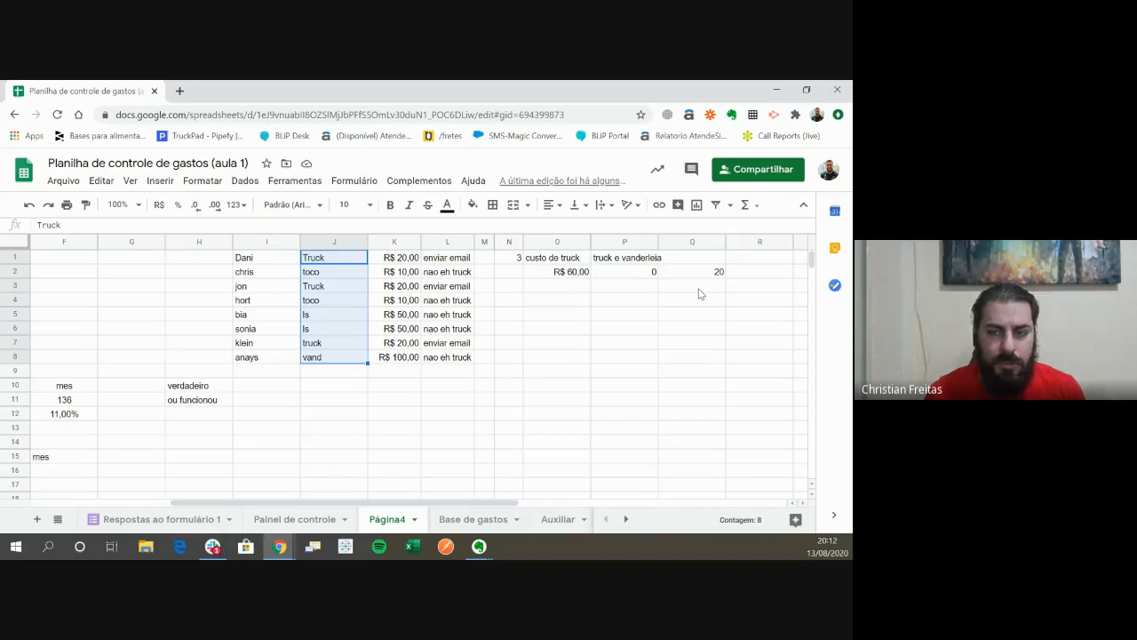
- Clear the SOMASES formulas from P2 and Q2
key(Right)
key(Right)
key(Right)
key(Right)
key(Right)
key(Right)
key(Right)
key(Down)
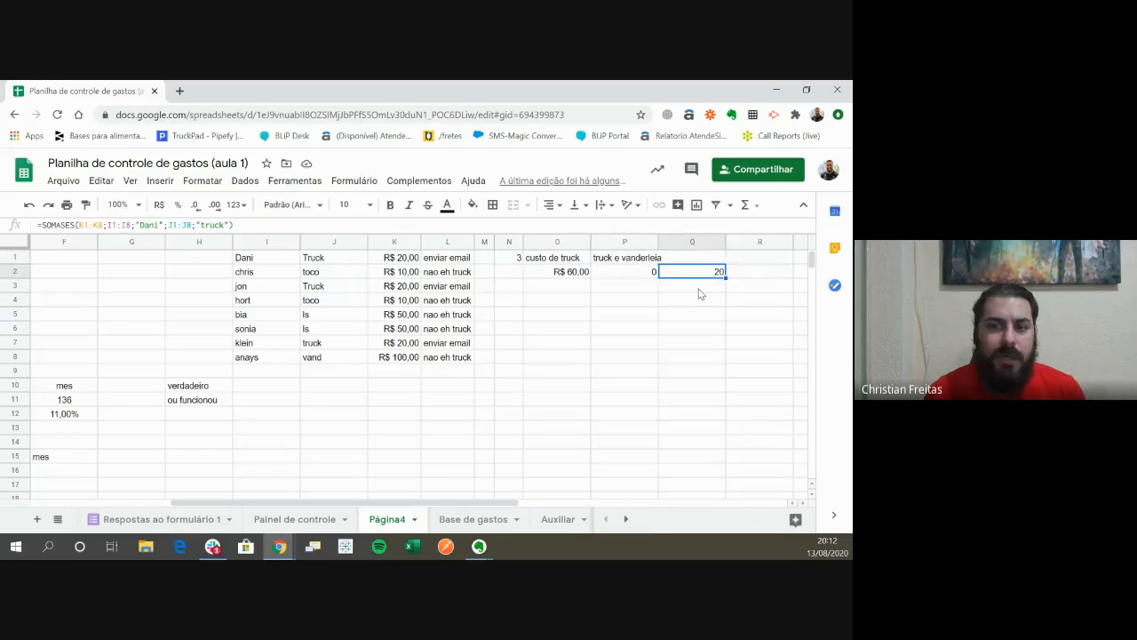
key(Left)
key(shift+Right)
key(Delete)
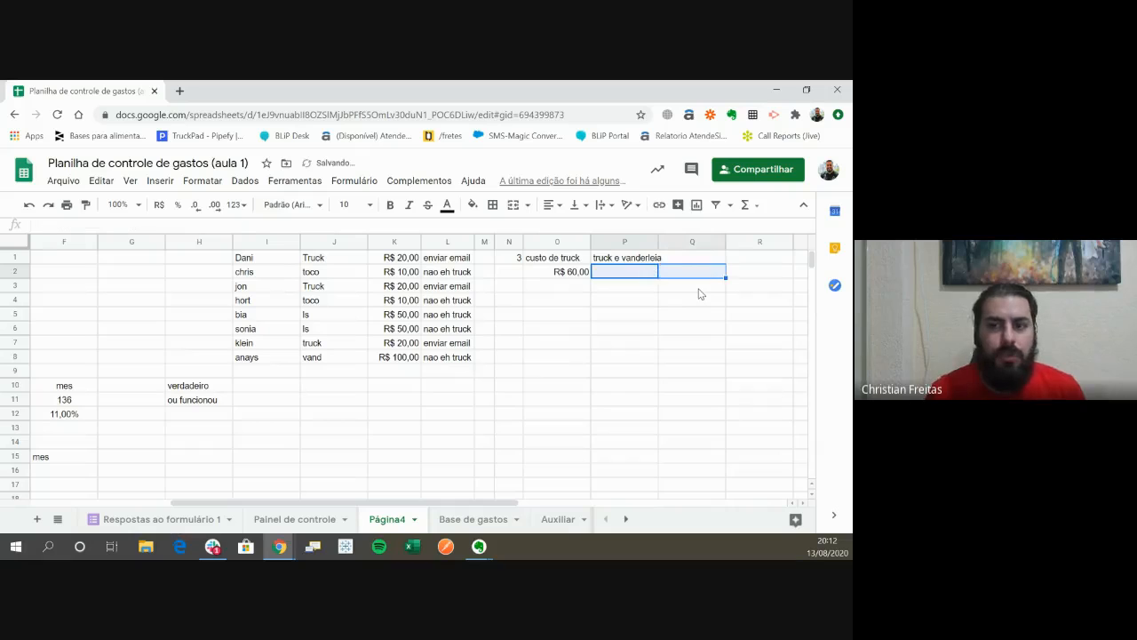
- Start a SOMASE formula in P2 with J1:J8 as the criteria range
key(Left)
key(Right)
key(Right)
key(Left)
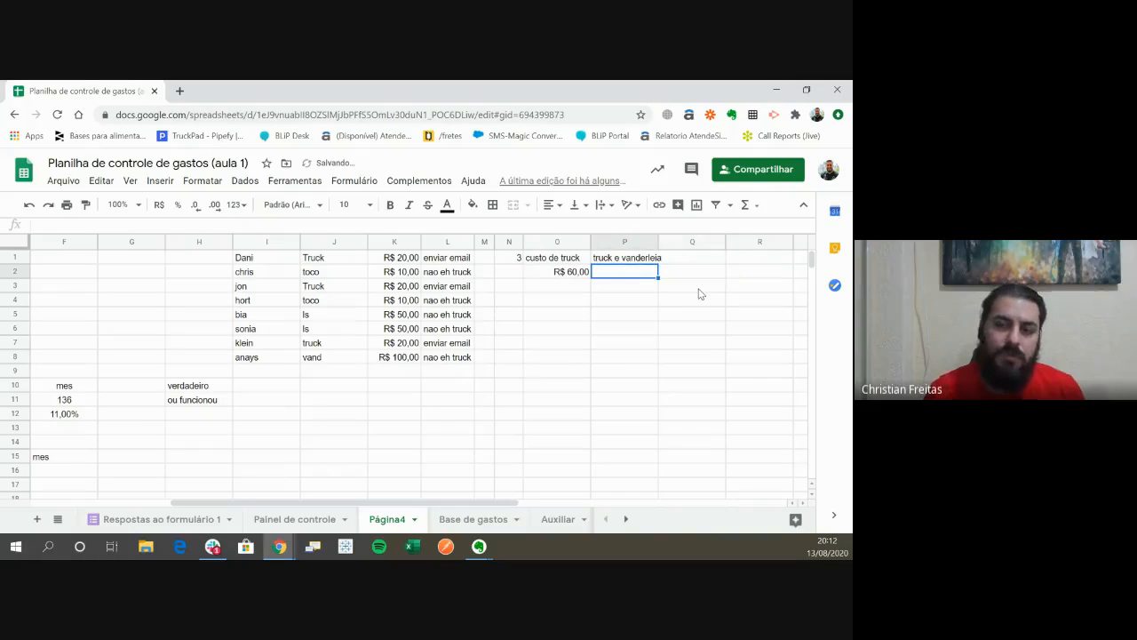
text(=soma)
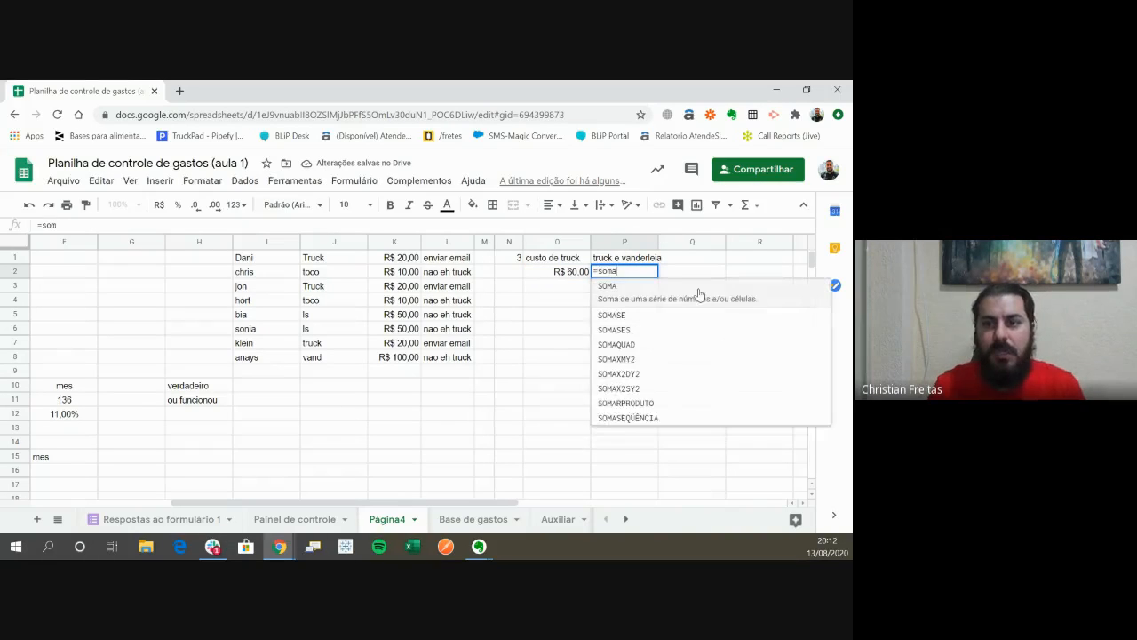
text(se()
key(Left)
key(Left)
key(Left)
key(Left)
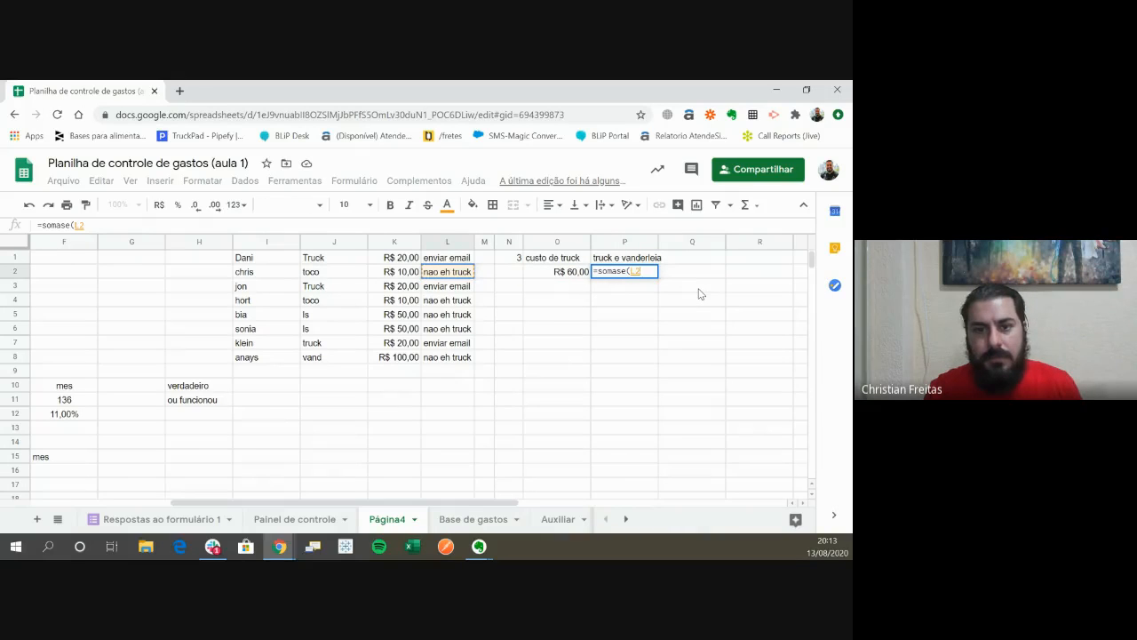
key(Left)
key(Up)
key(Left)
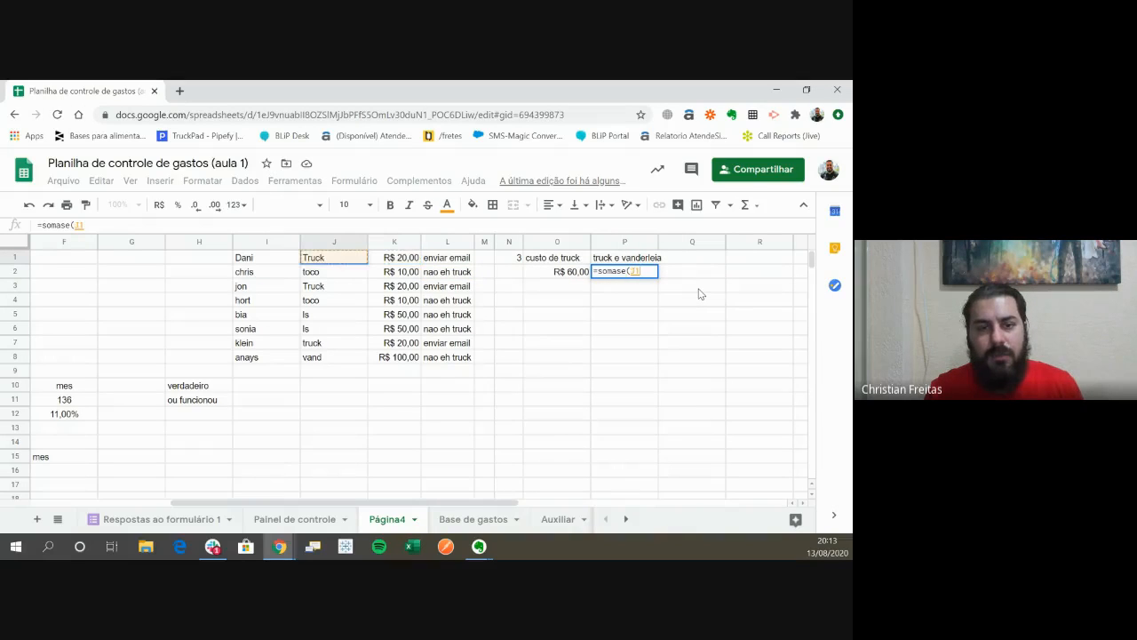
key(ctrl+shift+Down)
text(;)
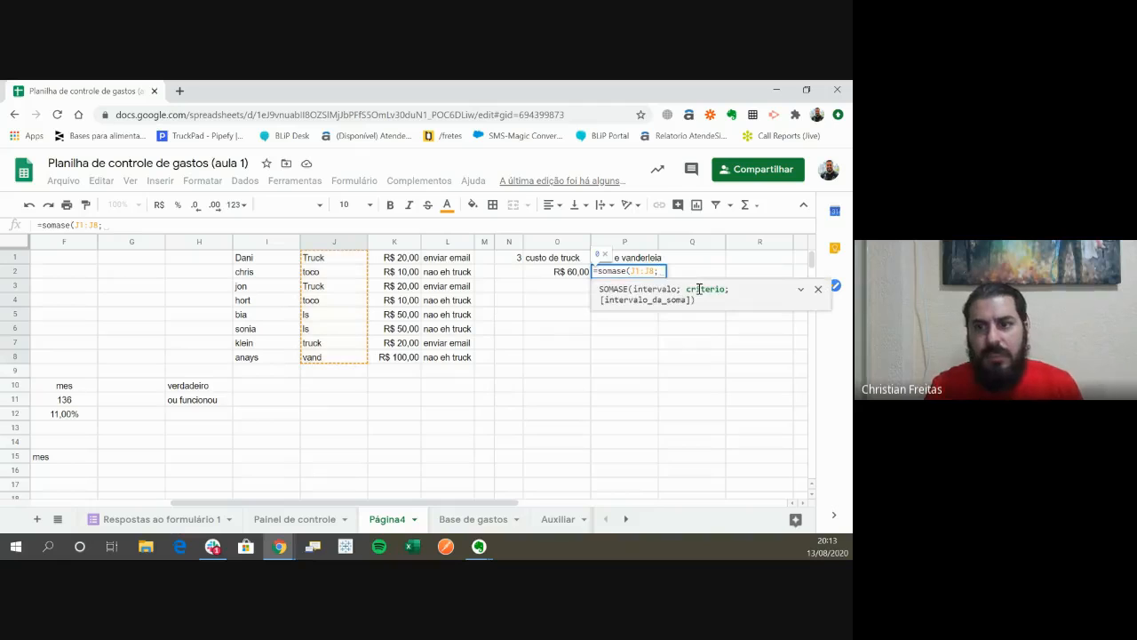
text(")
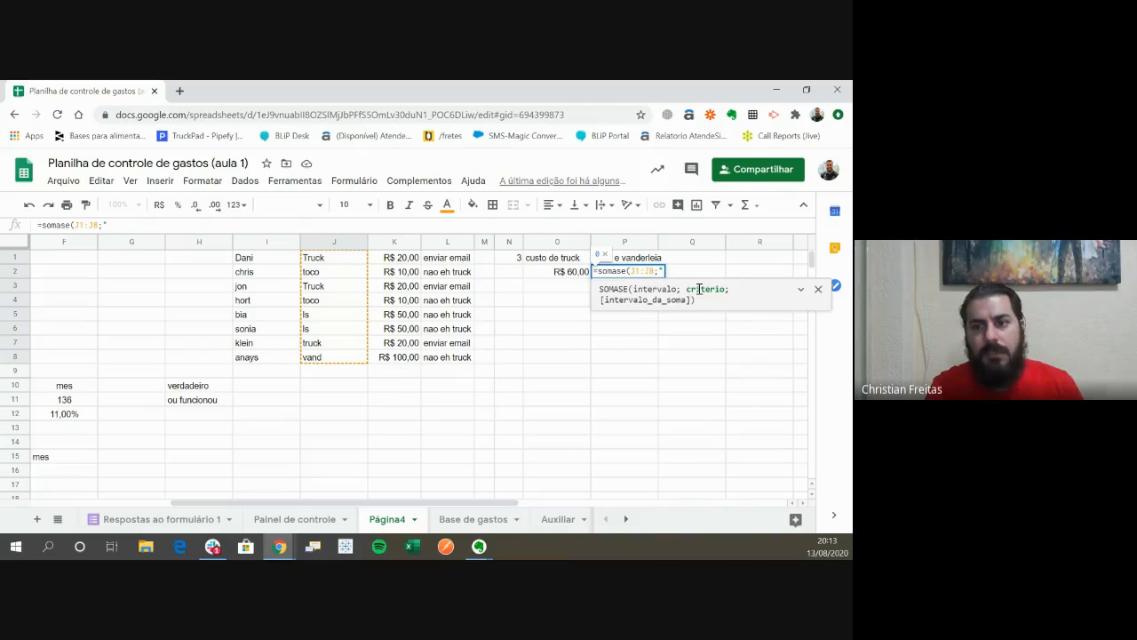
text(truck)
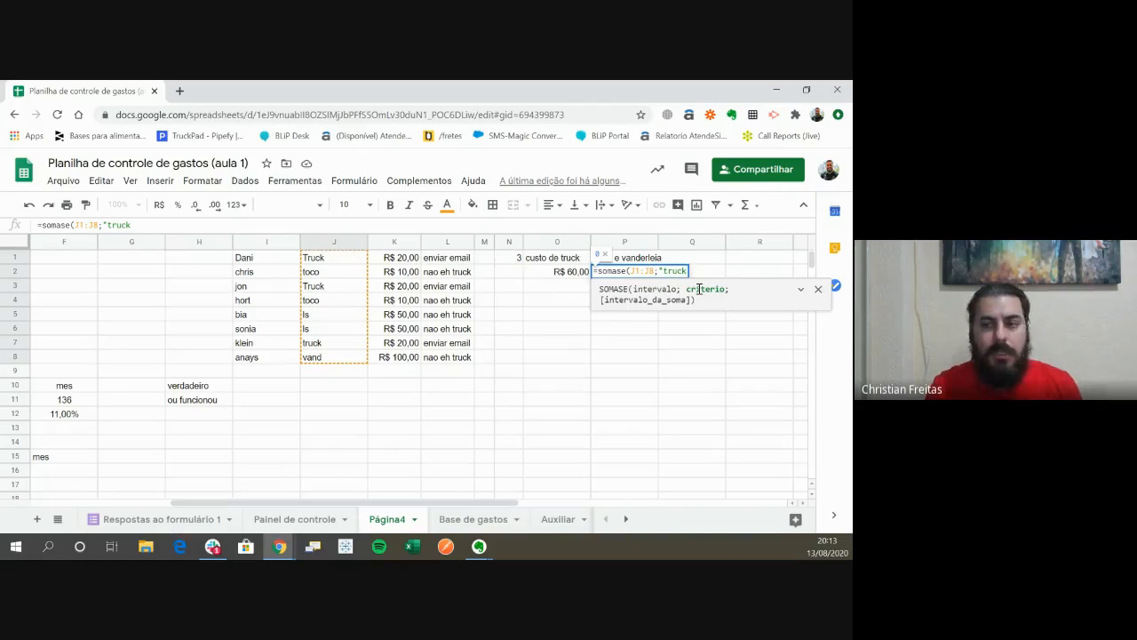
text(")
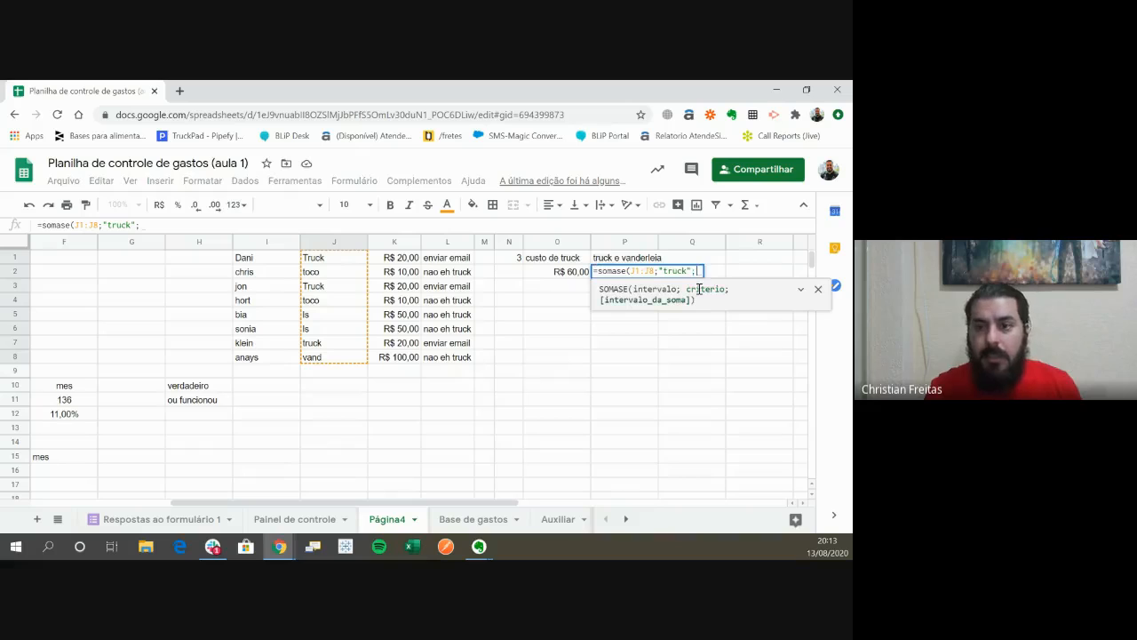
text(;)
- Complete the P2 SOMASE formula with the criterion "truck" and the sum range K1:K8, and commit it
key(Left)
key(Left)
key(Left)
key(Left)
key(Left)
key(Up)
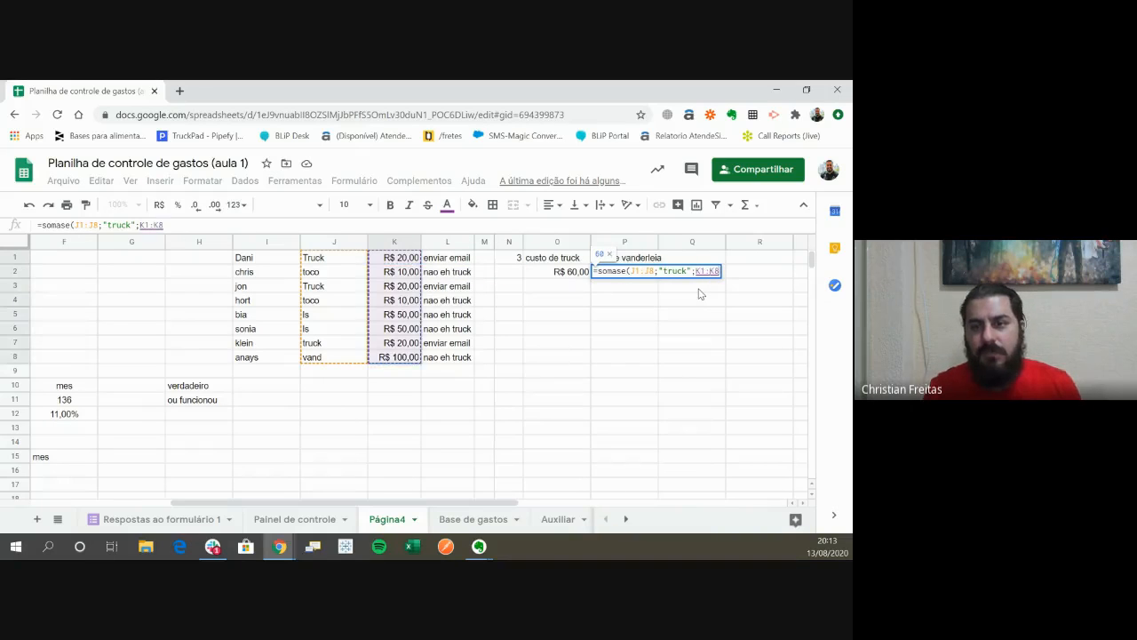
key(Tab)
- Start a SOMASE formula in Q2 with J1:J8 as the criteria range
text(=)
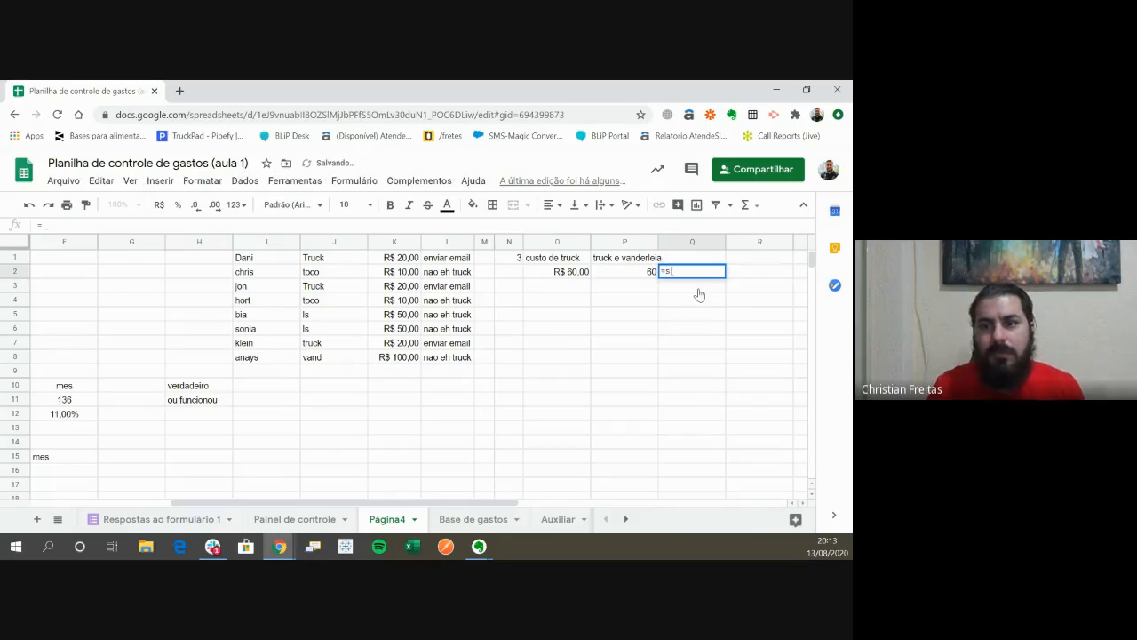
text(somase()
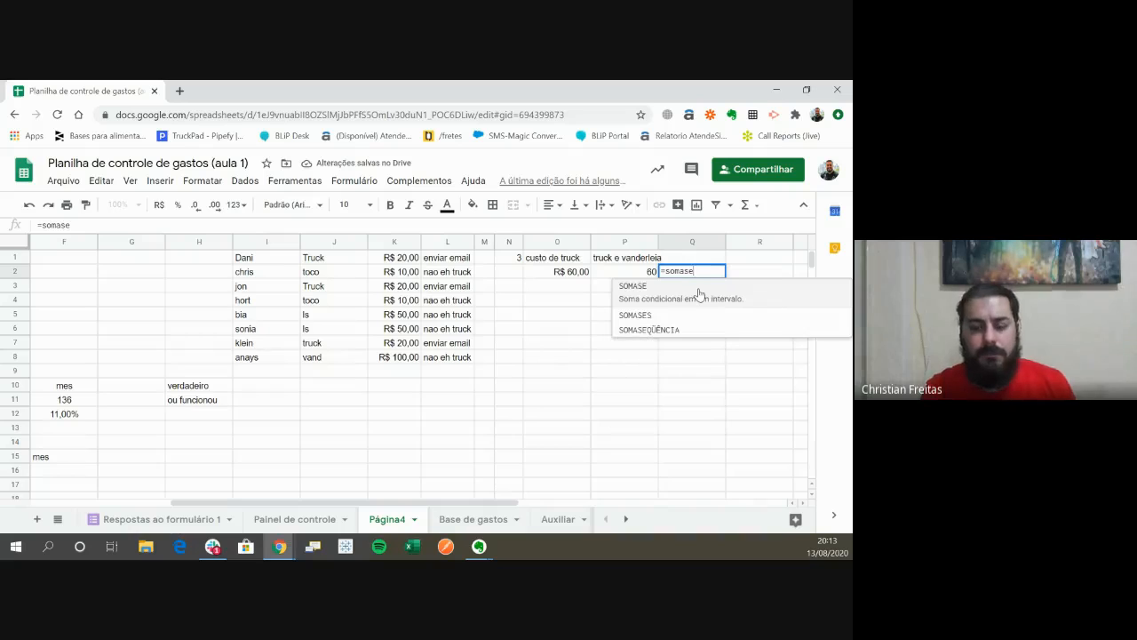
key(Left)
key(Left)
key(Left)
key(Left)
key(Left)
key(Left)
key(Left)
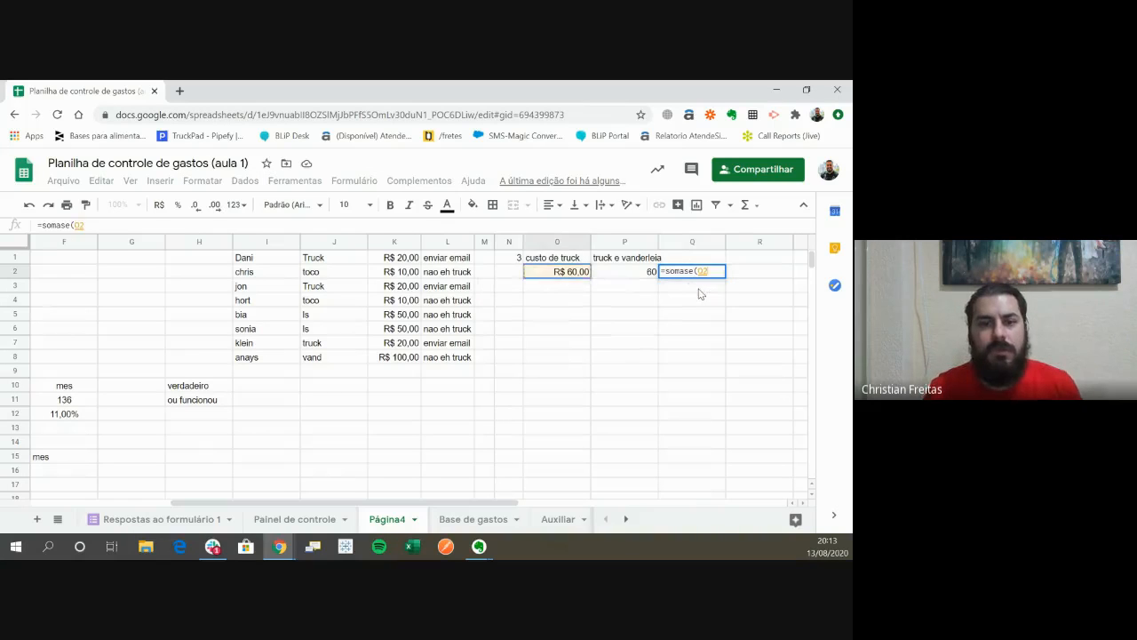
key(Up)
key(ctrl+shift+Down)
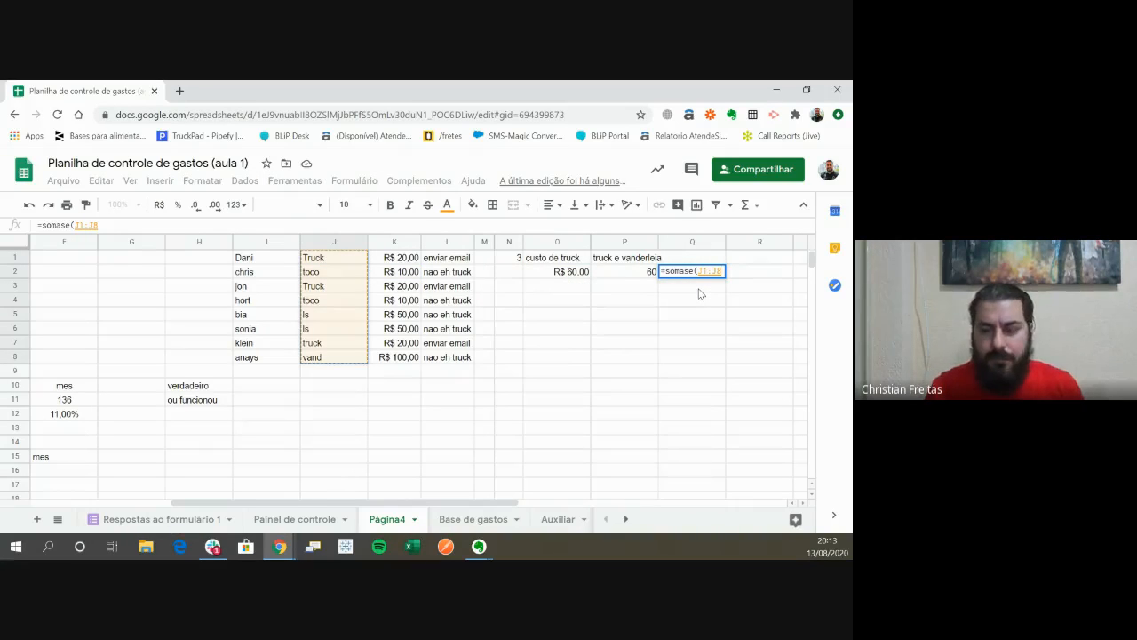
- Complete the Q2 SOMASE formula with the criterion "vand" and the sum range K1:K8, and commit it
text(;")
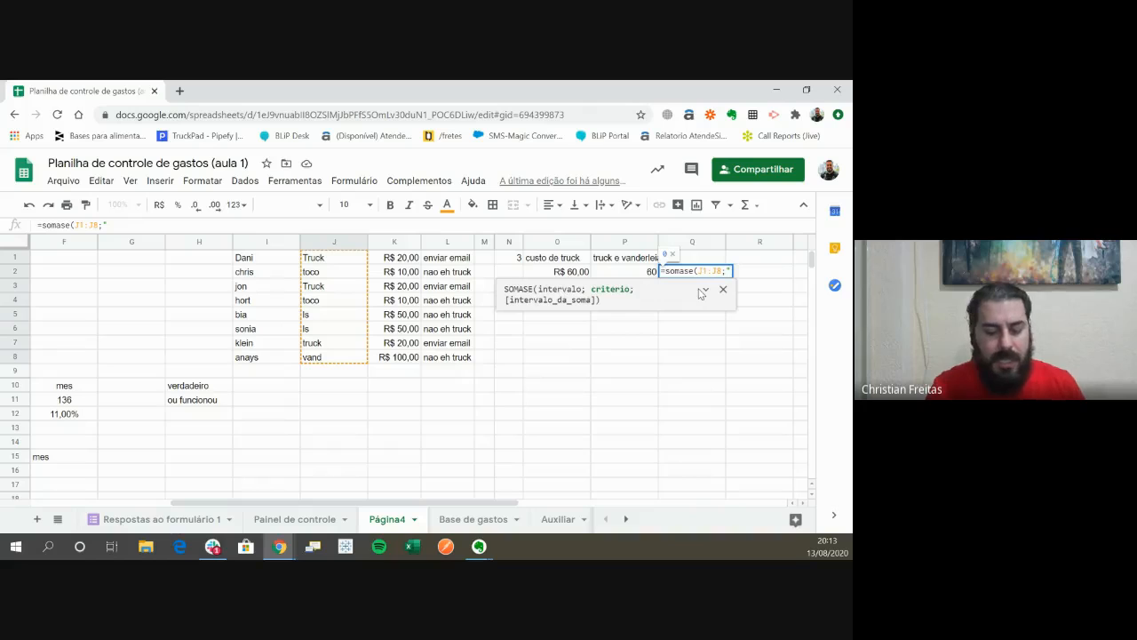
text(vand)
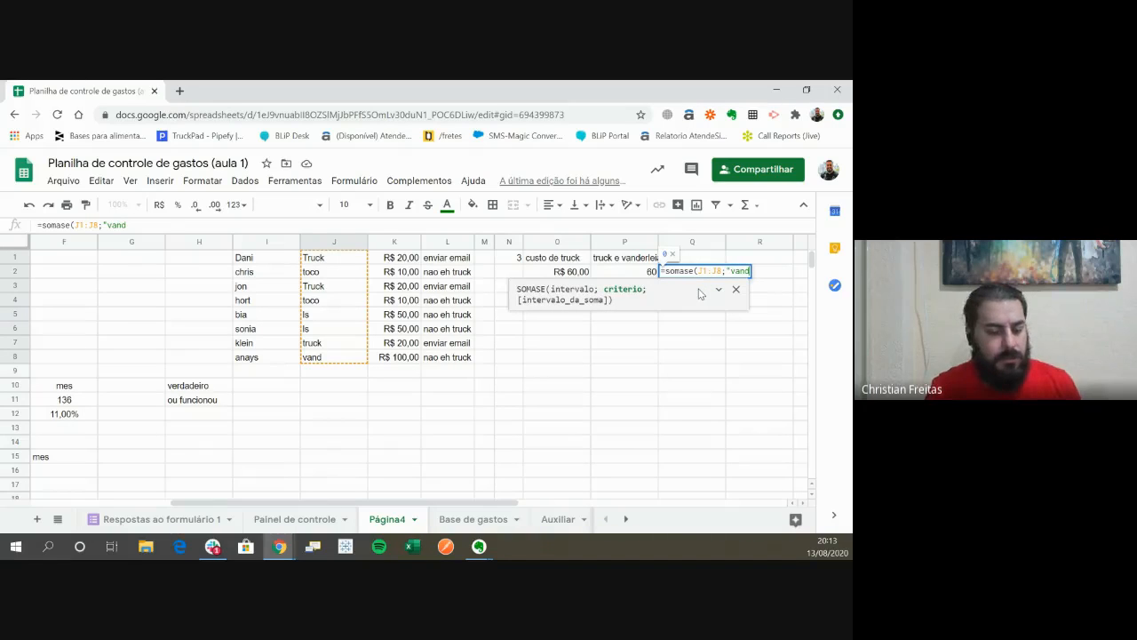
text(";)
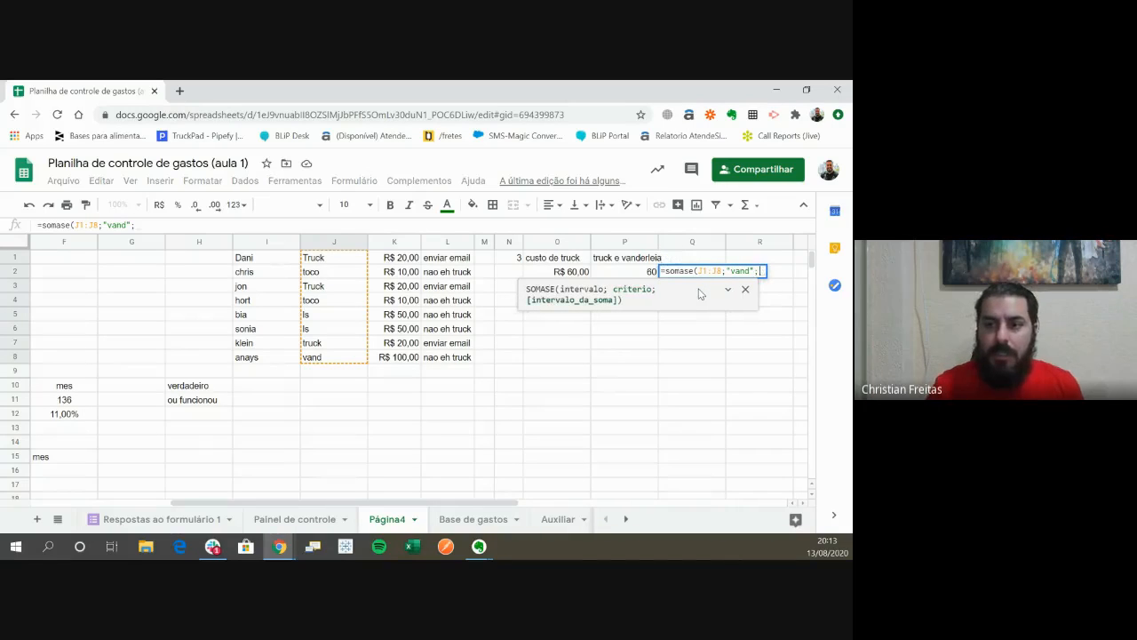
key(Left)
key(Left)
key(Left)
key(Left)
key(Left)
key(Left)
key(Up)
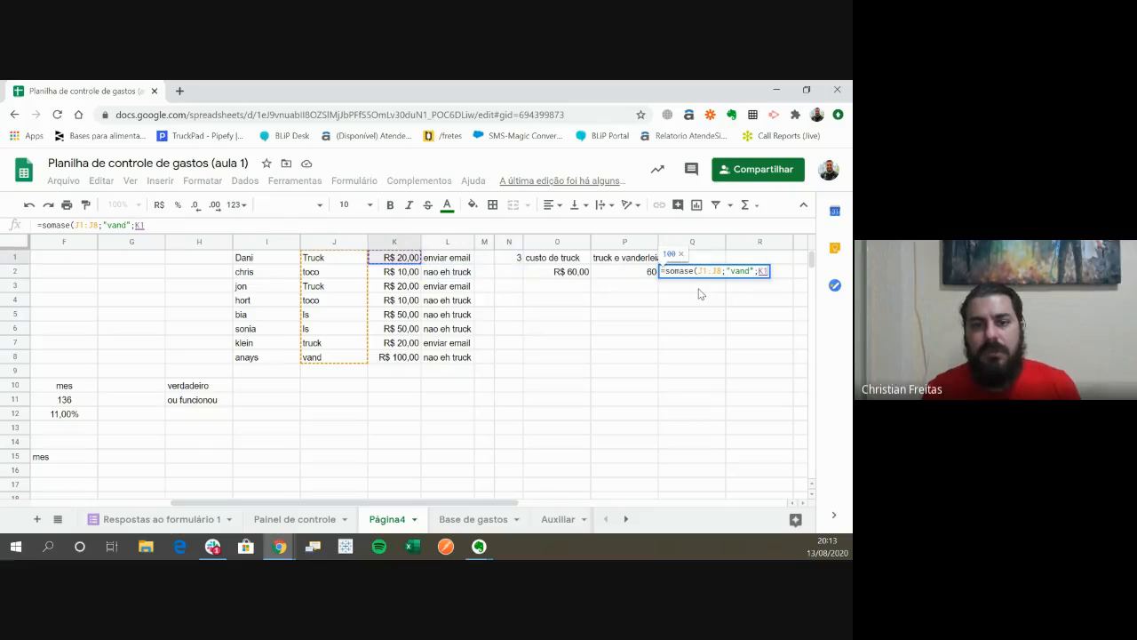
key(Return)
- Enter the heading "vand" in Q1 above the new SOMASE result
key(Up)
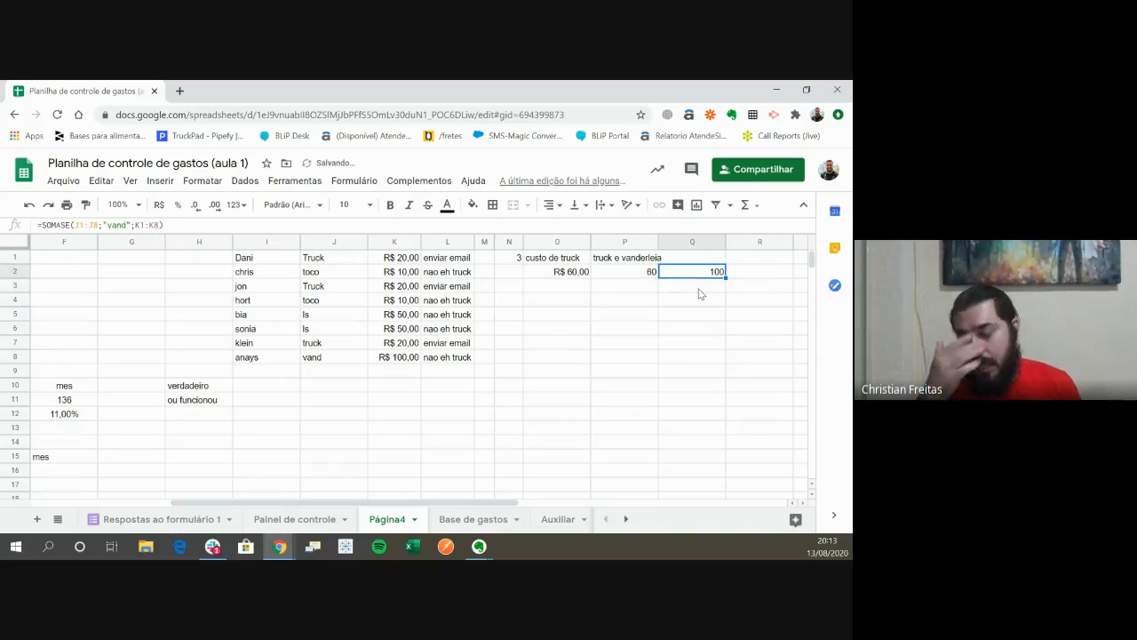
key(Up)
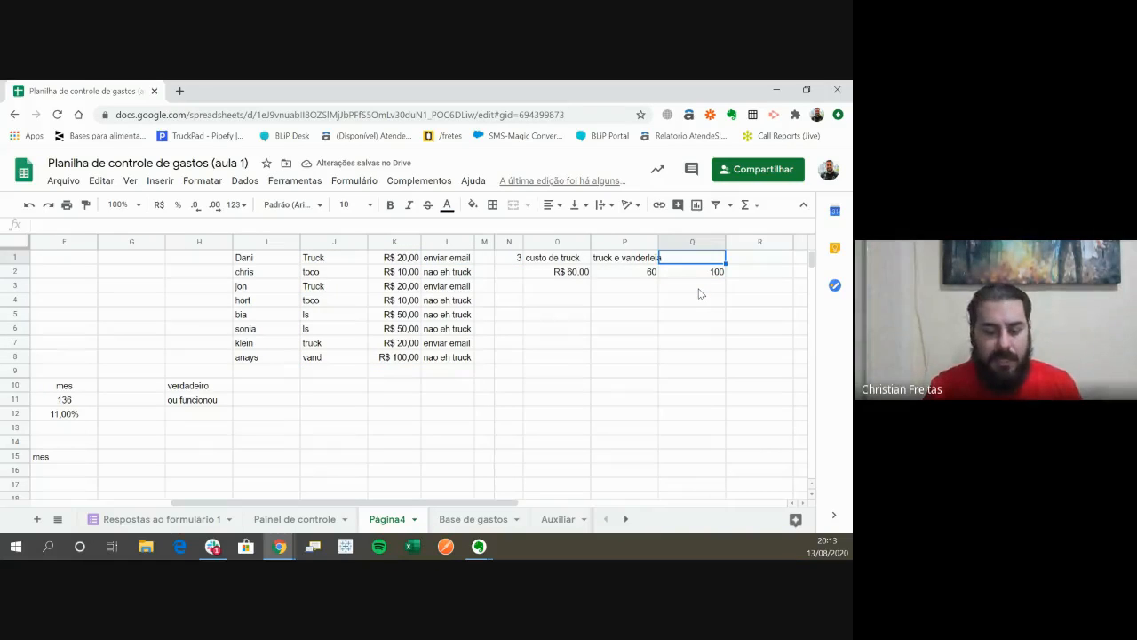
text(vand)
key(Return)
- Add a SOMA formula in R2 that sums P2:Q2, adjusting the suggested range to start at P2
key(Right)
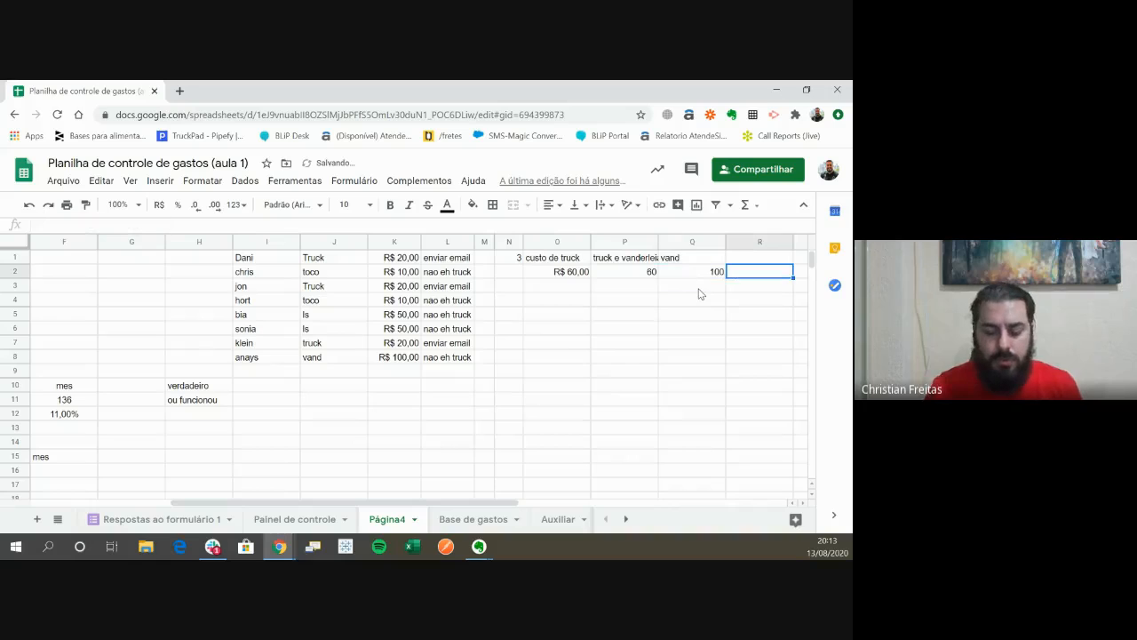
text(=soma)
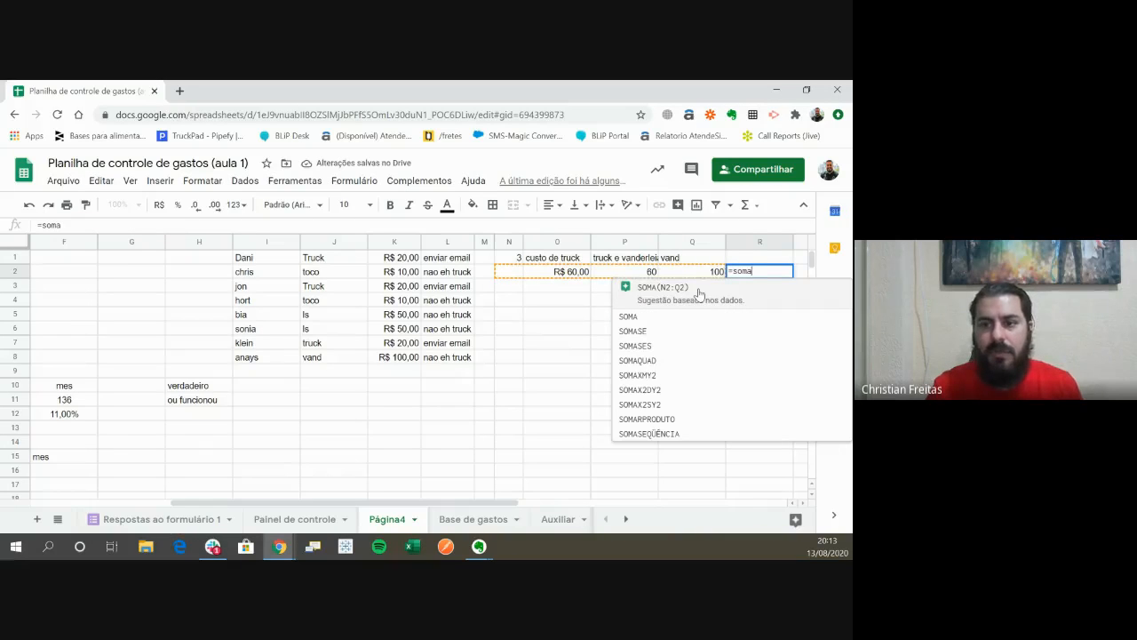
click(699, 294)
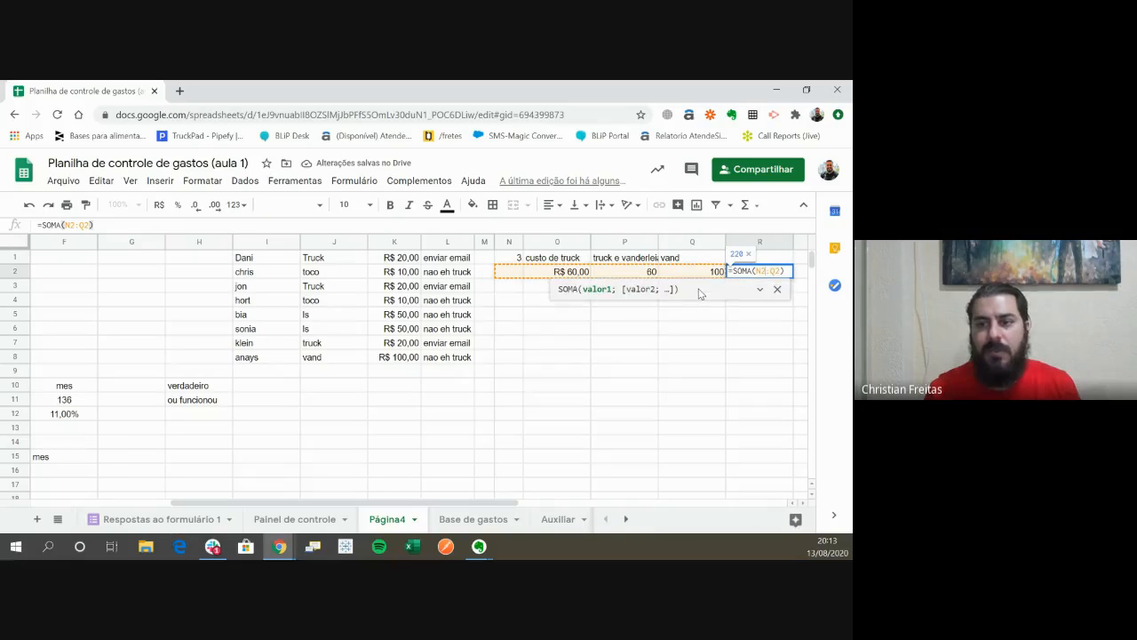
text(p)
key(Delete)
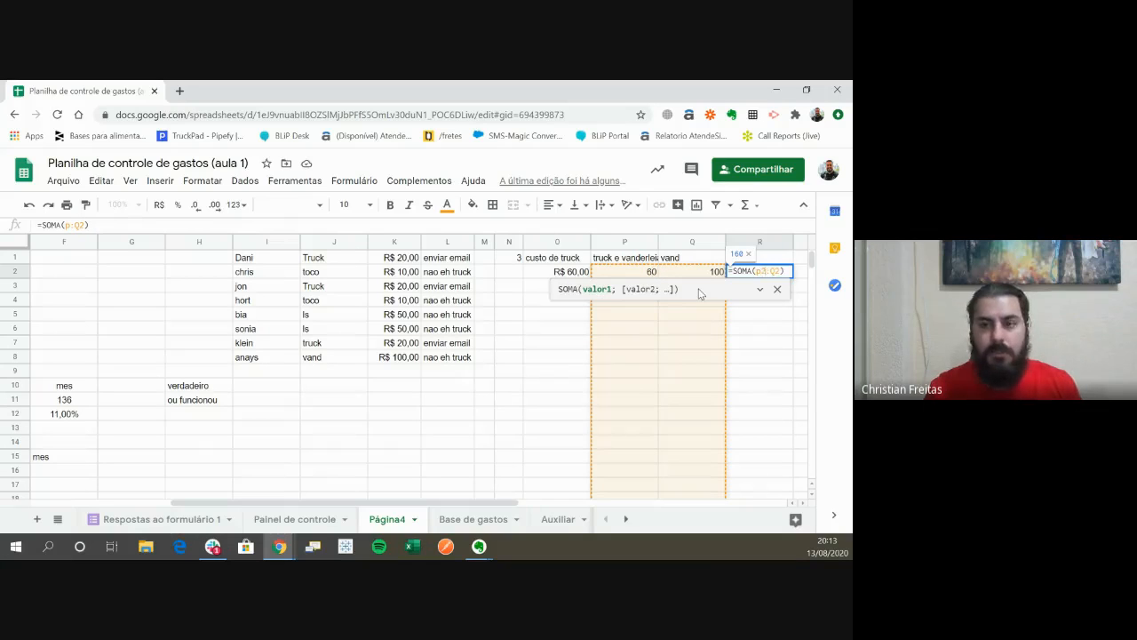
key(Return)
- Enter the heading "total" in R1 above the sum
key(Up)
key(Right)
key(Up)
key(Left)
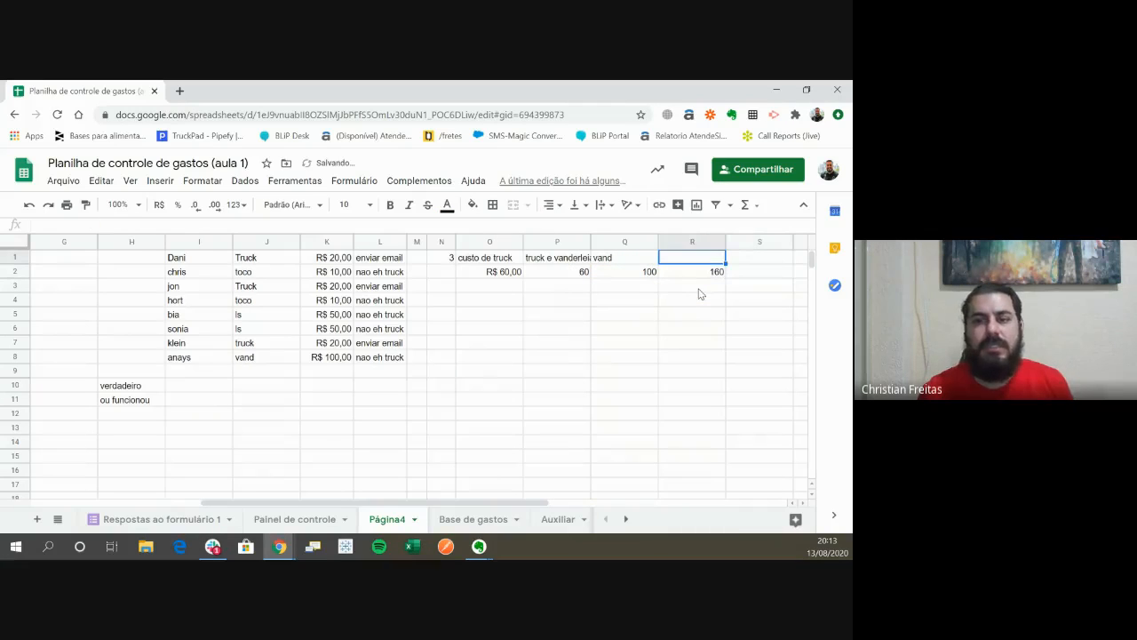
text(totral)
key(Return)
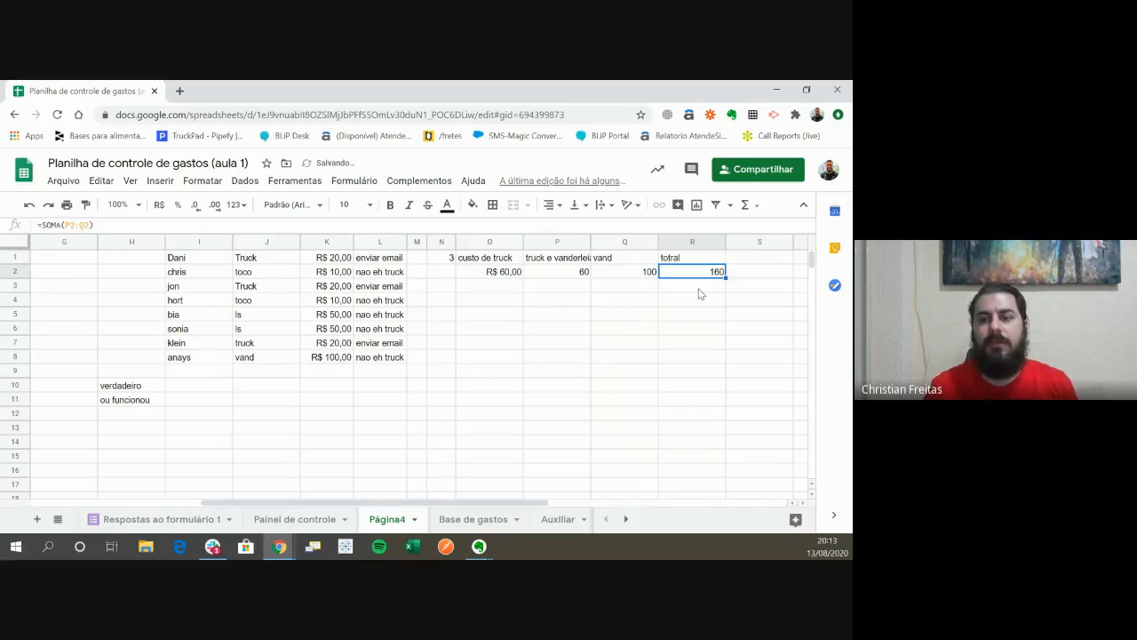
key(Up)
text(total)
key(Return)
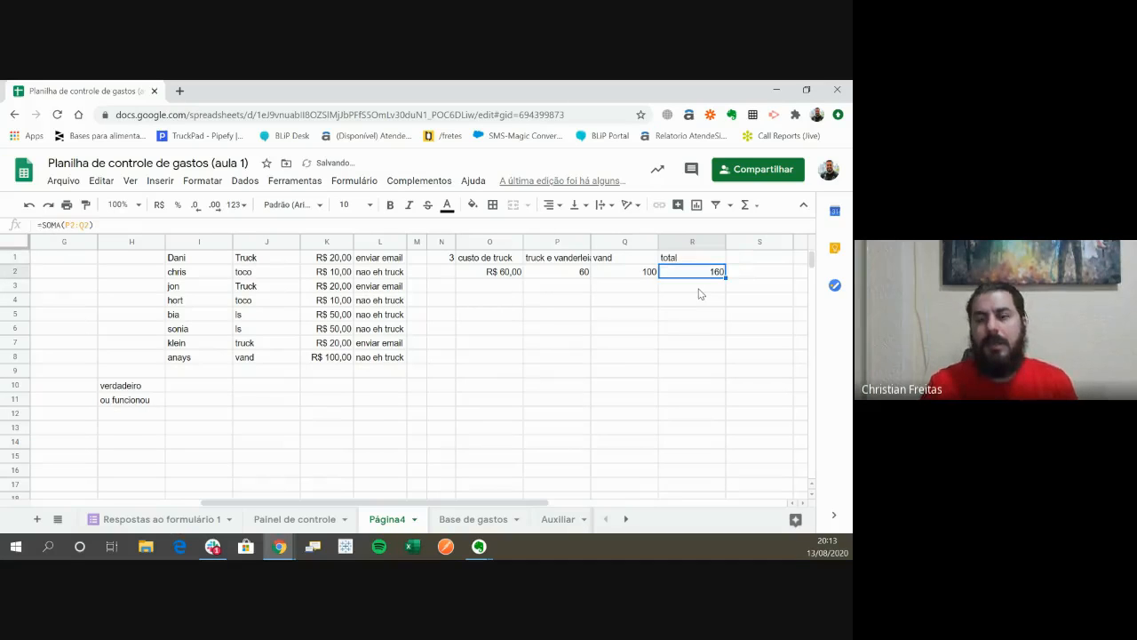
- Format the results in P2:R2 as currency in reais (R$)
key(Left)
key(Left)
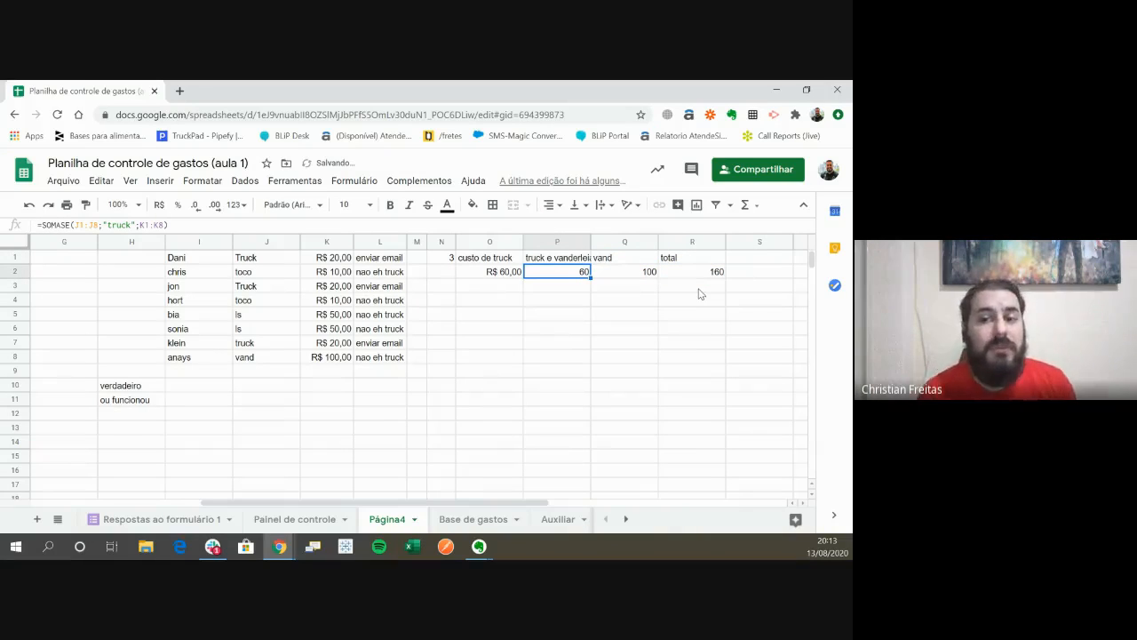
key(shift+Right)
key(shift+Right)
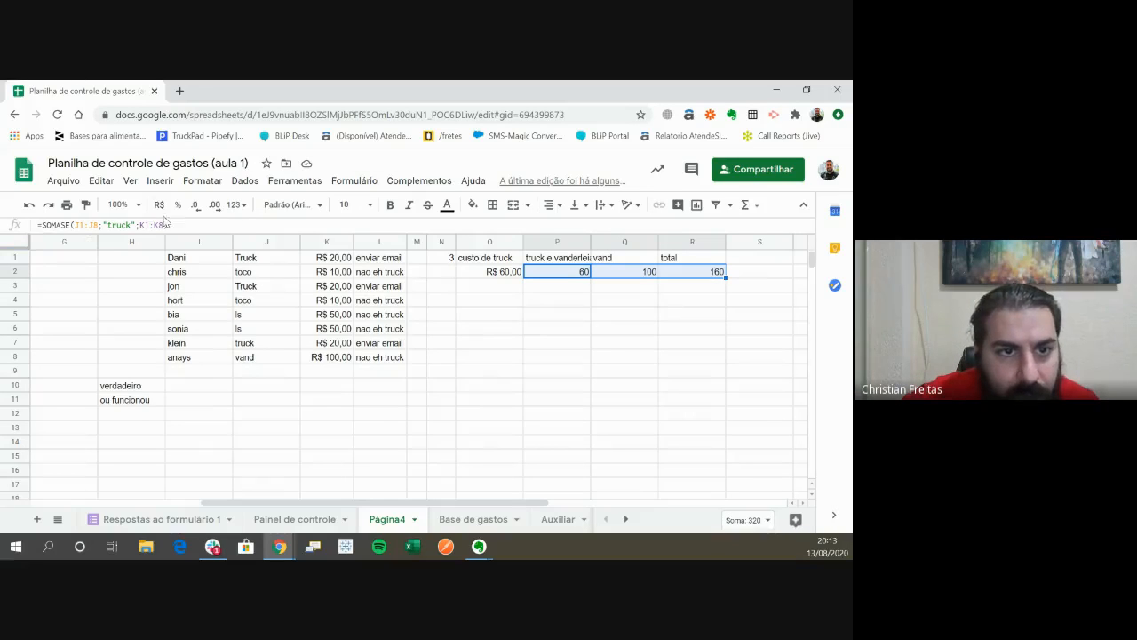
click(159, 204)
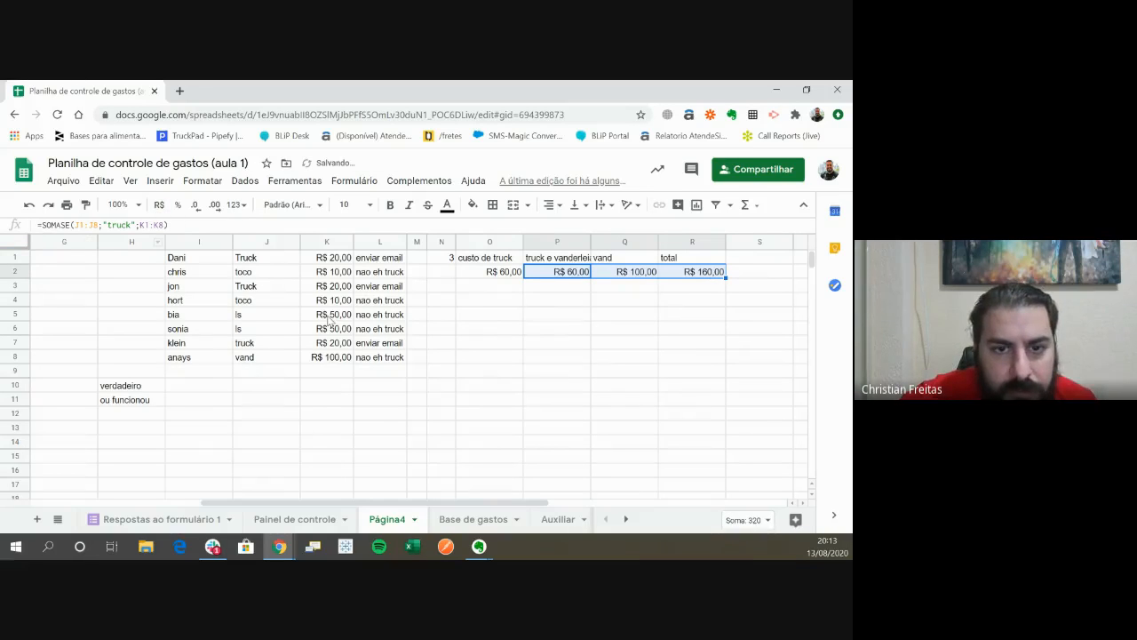
- Review the cost formulas in O2:R2 against the vehicle types in column J
click(474, 316)
click(488, 276)
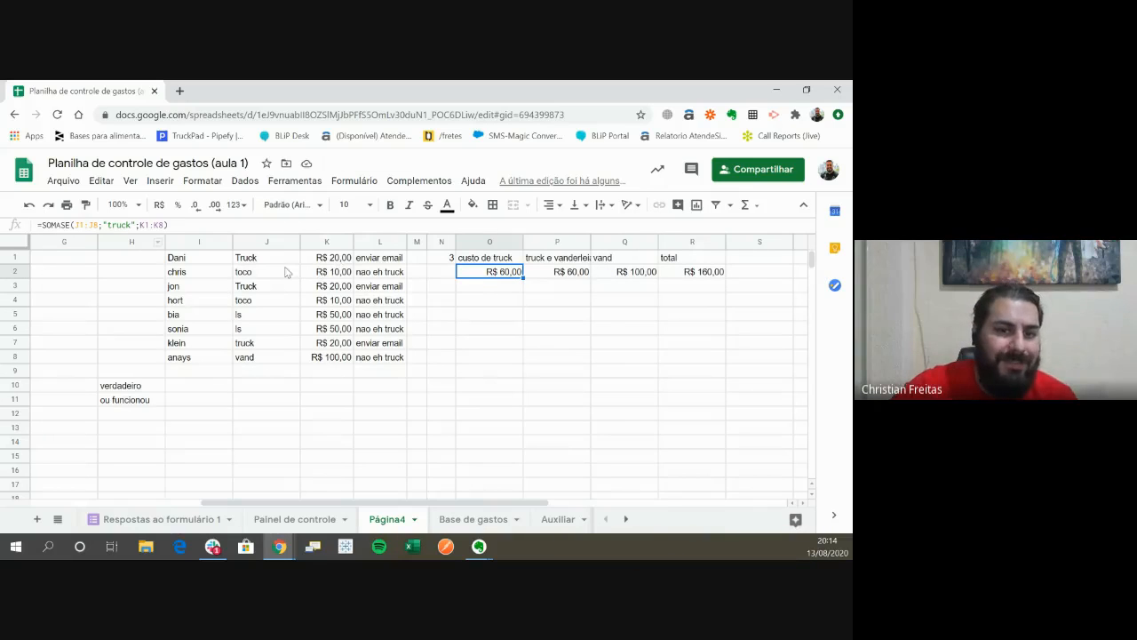
drag(278, 259, 282, 329)
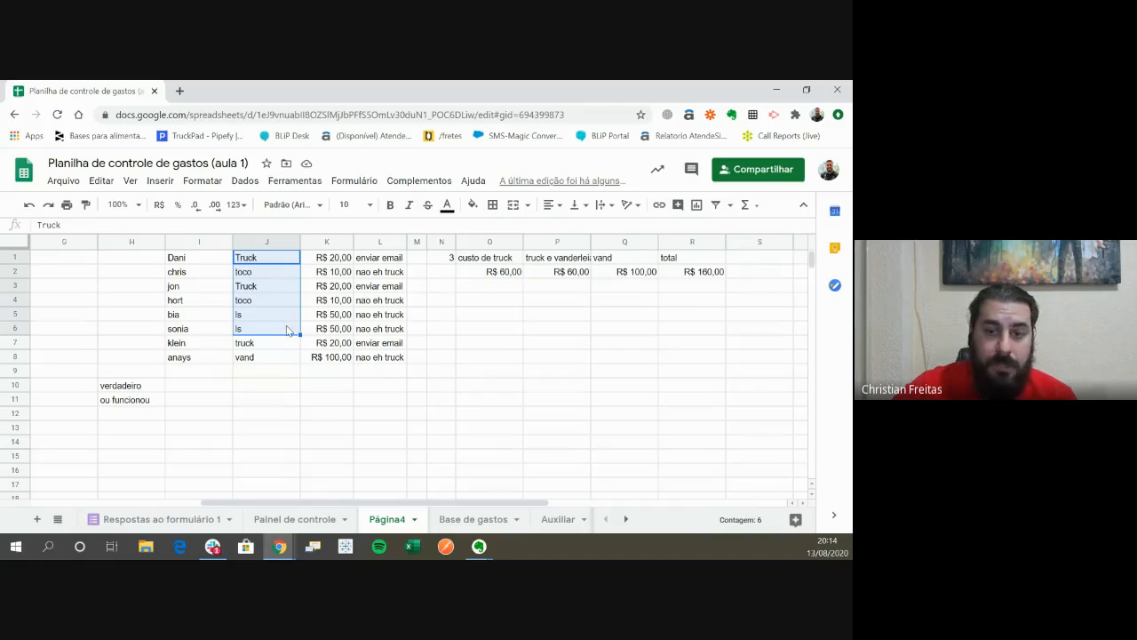
click(569, 271)
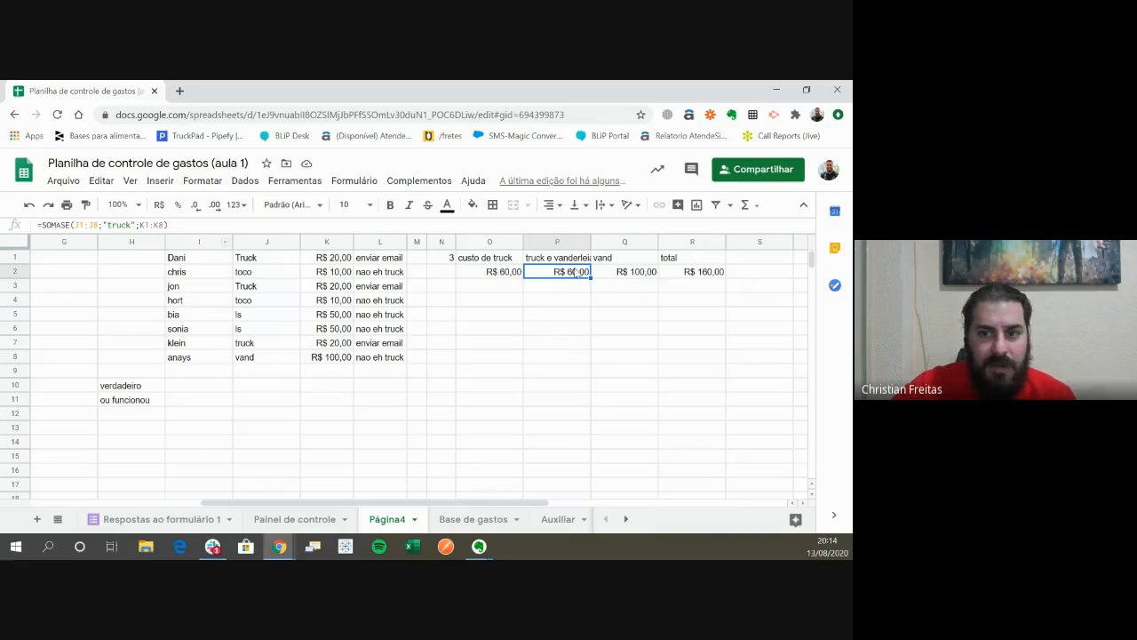
click(631, 275)
click(473, 272)
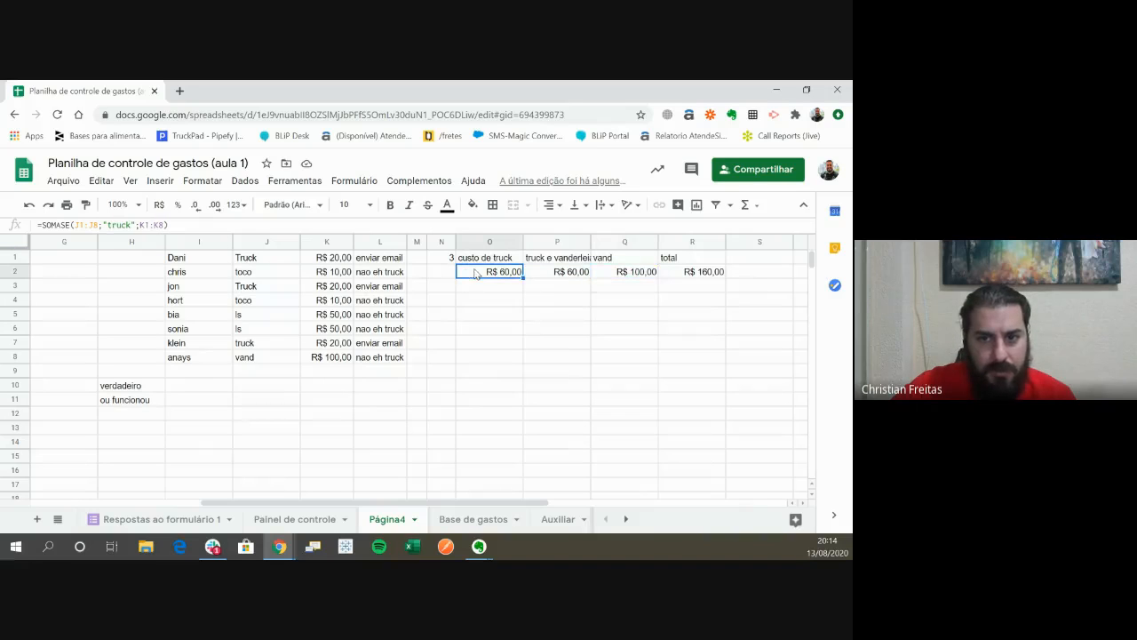
click(693, 277)
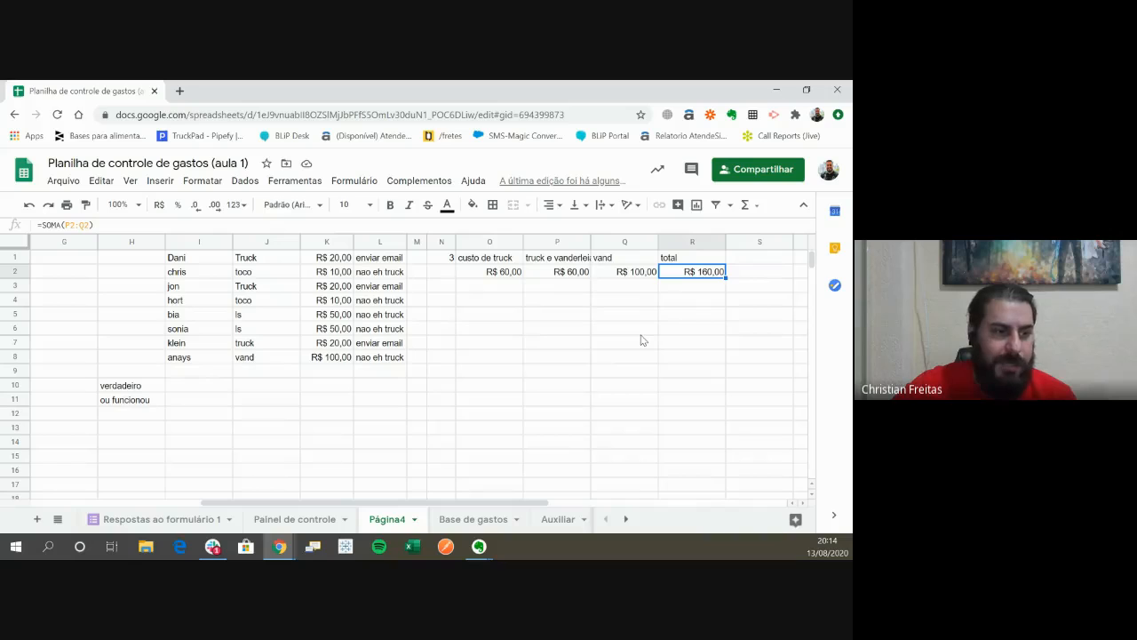
click(560, 313)
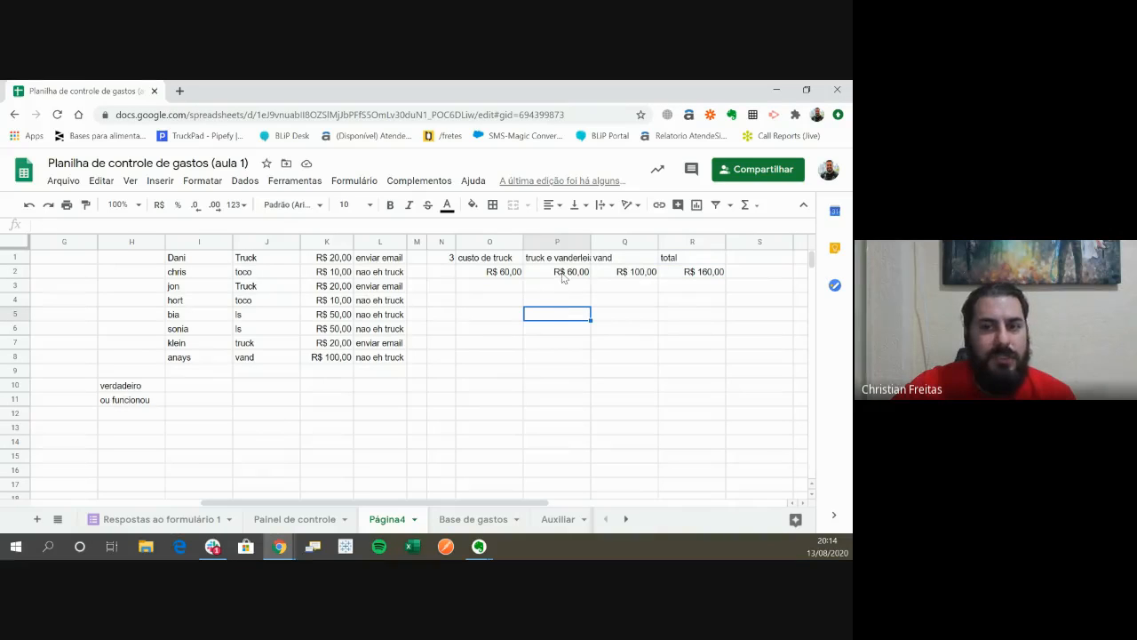
drag(569, 286, 583, 447)
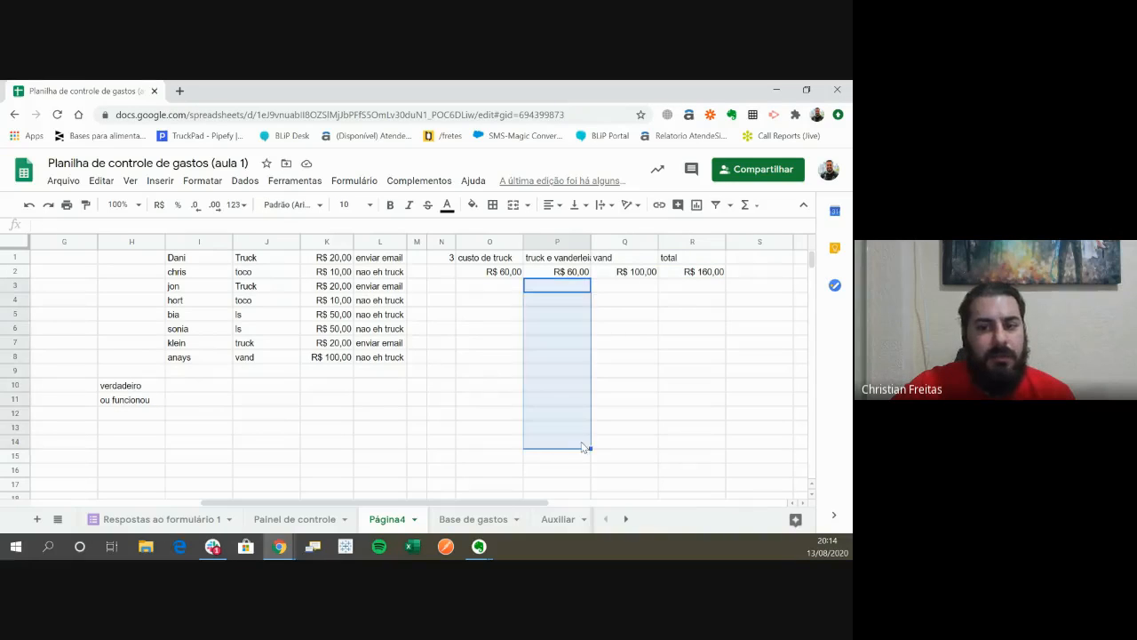
click(580, 440)
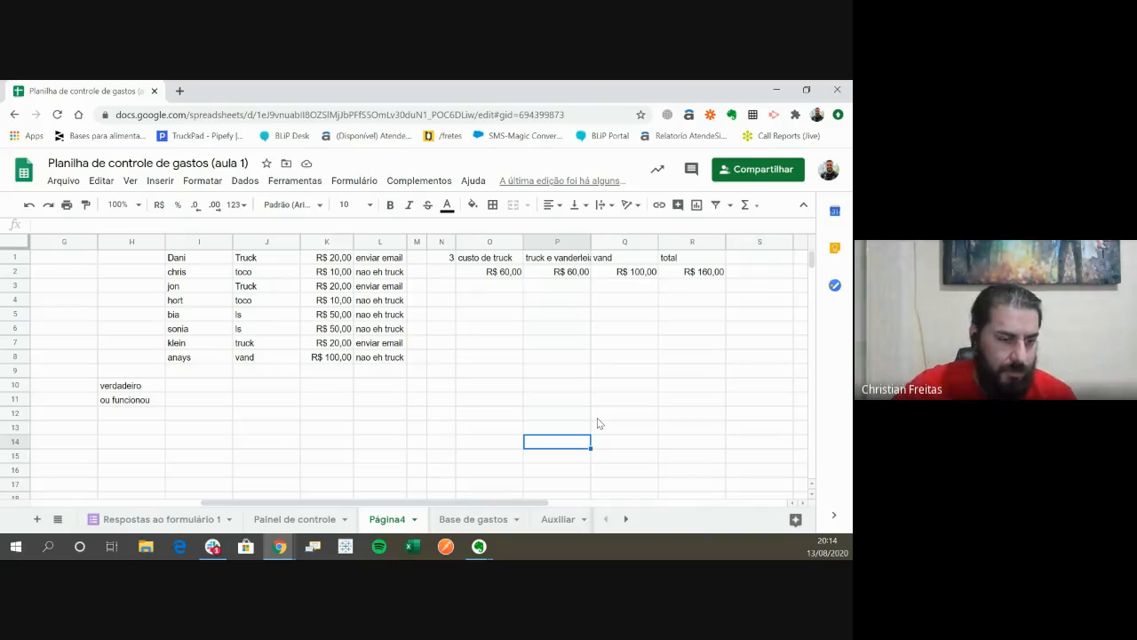
click(559, 349)
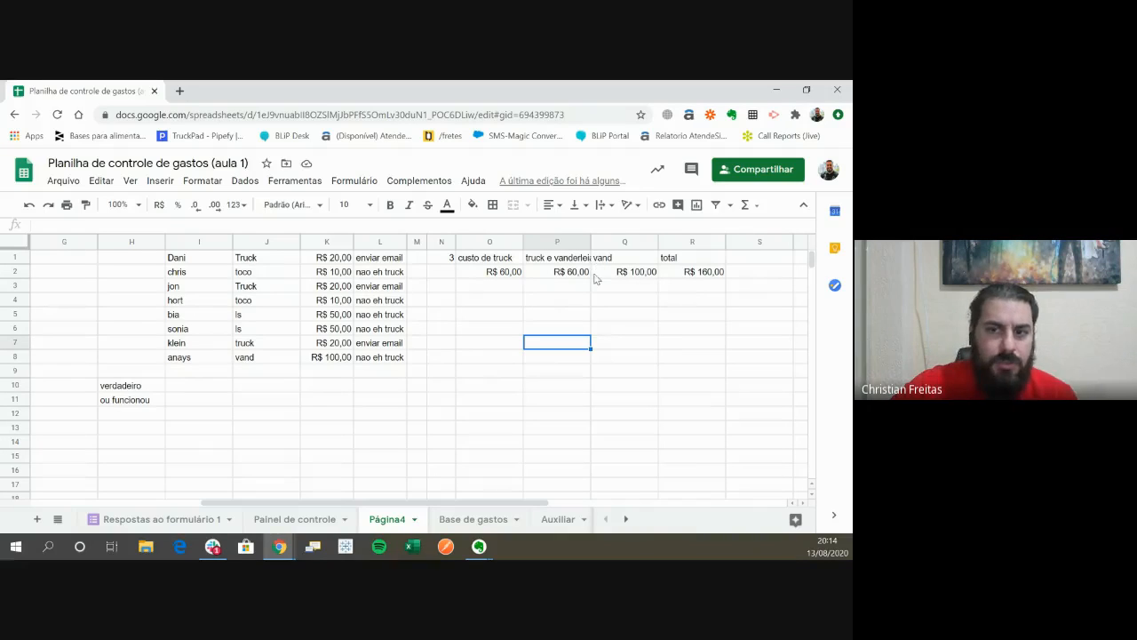
click(689, 277)
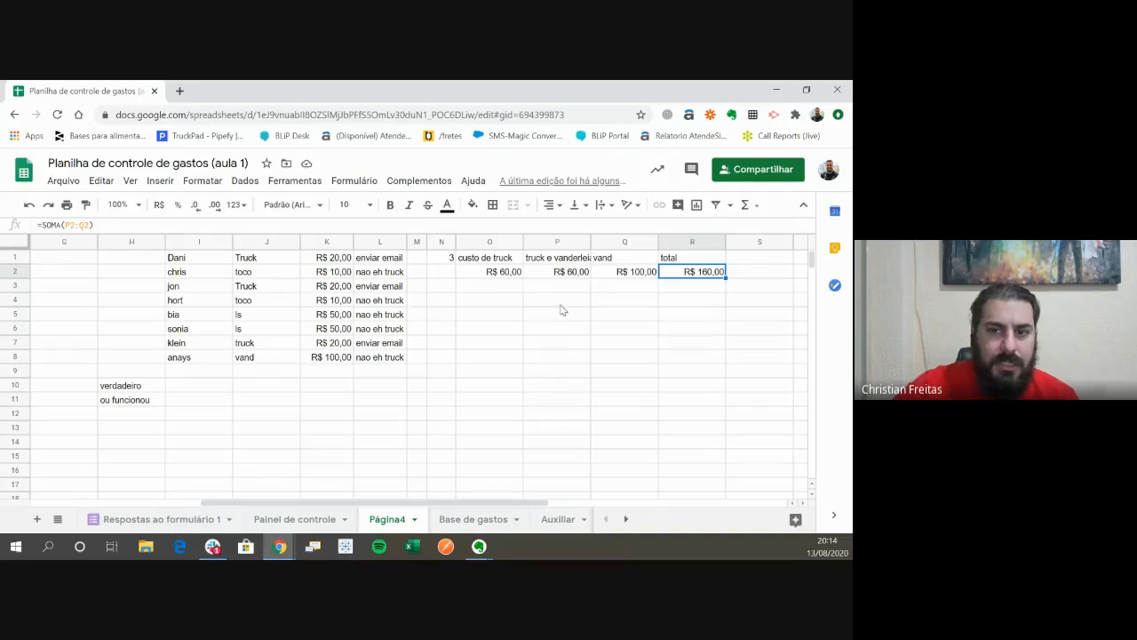
click(574, 275)
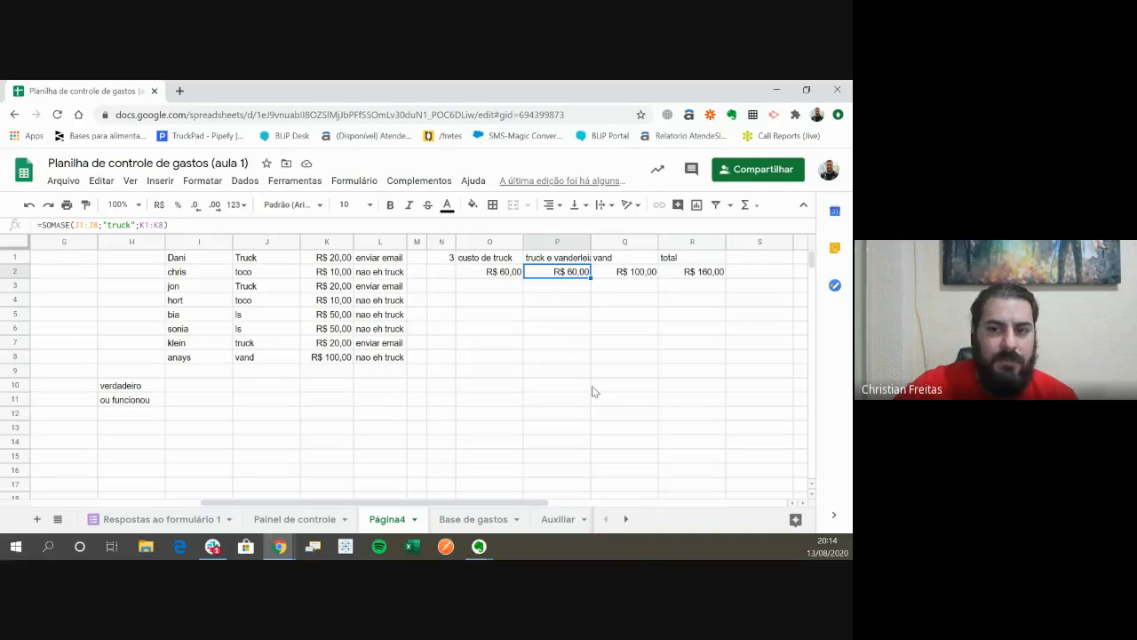
- Replace the heading in P1 with "Truck" and return to the total in R2
click(565, 259)
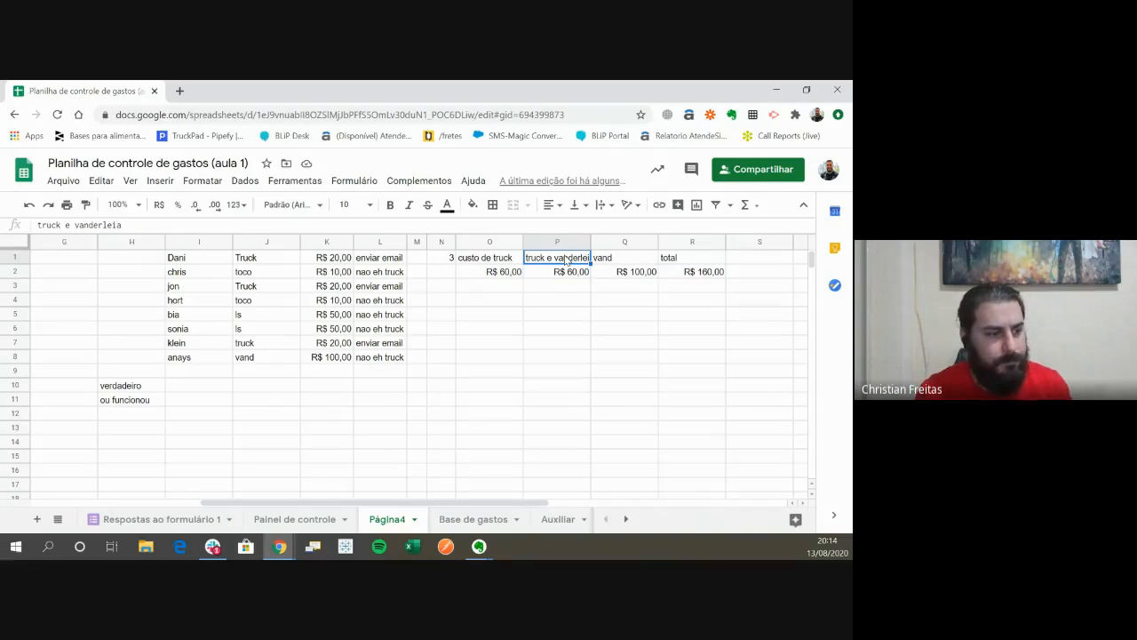
text(Truck)
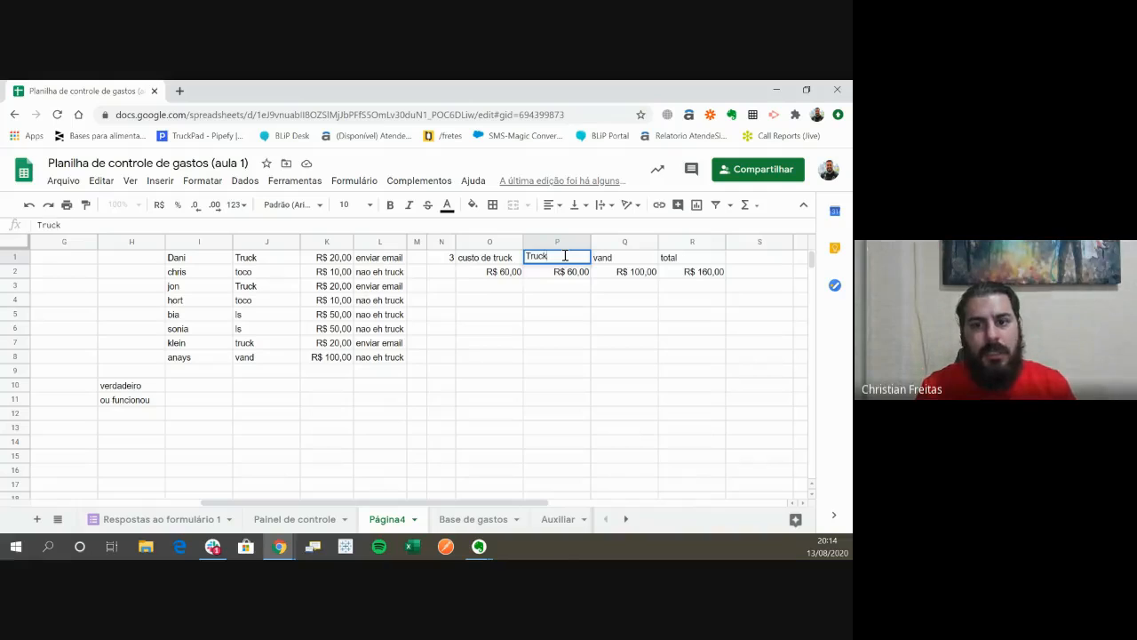
key(Tab)
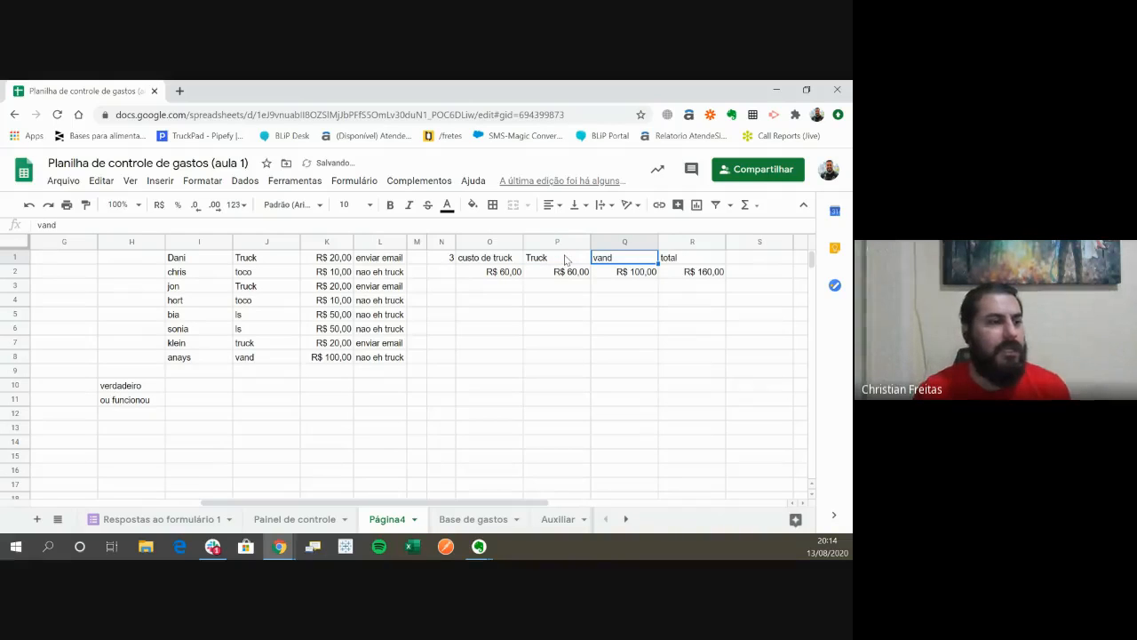
key(Tab)
key(Down)
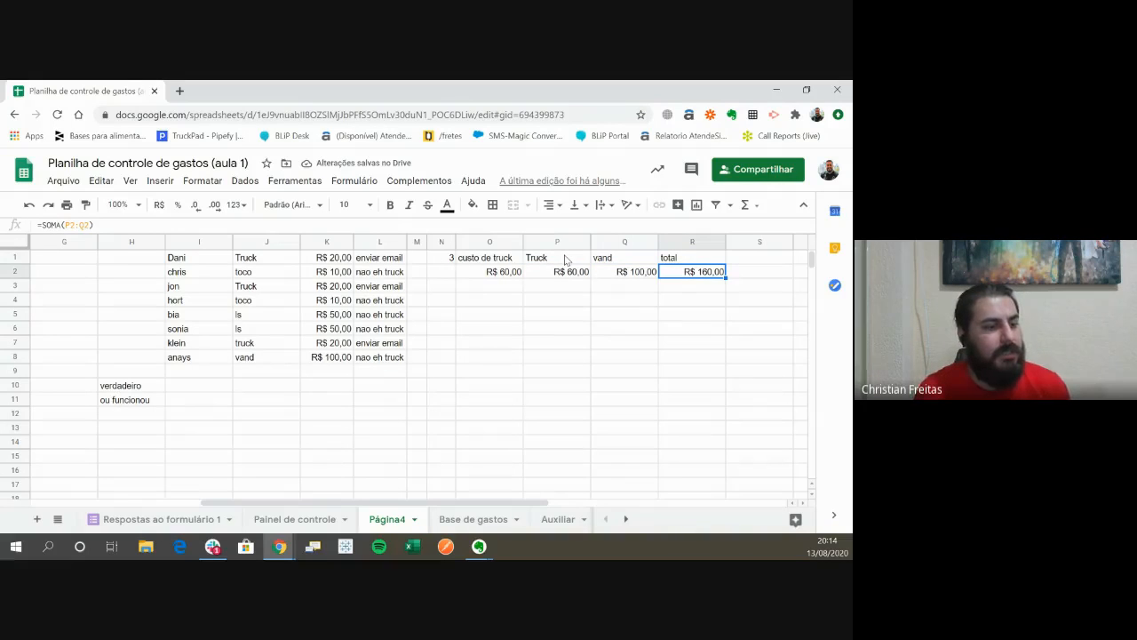